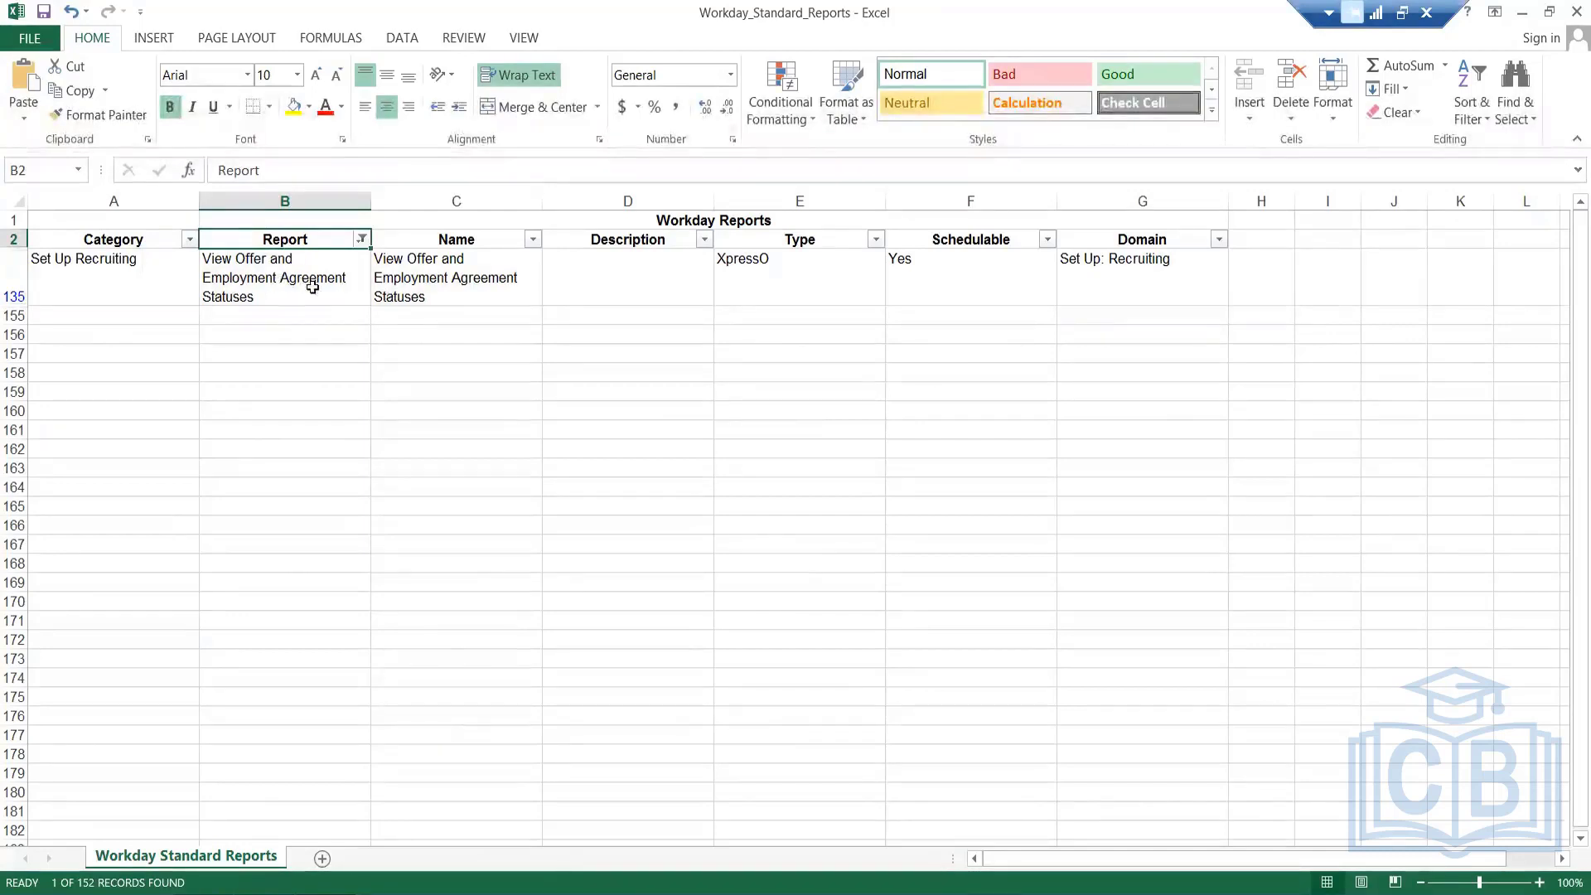
Step: Show all reports again by selecting every value in the Report column's filter
left_click(362, 240)
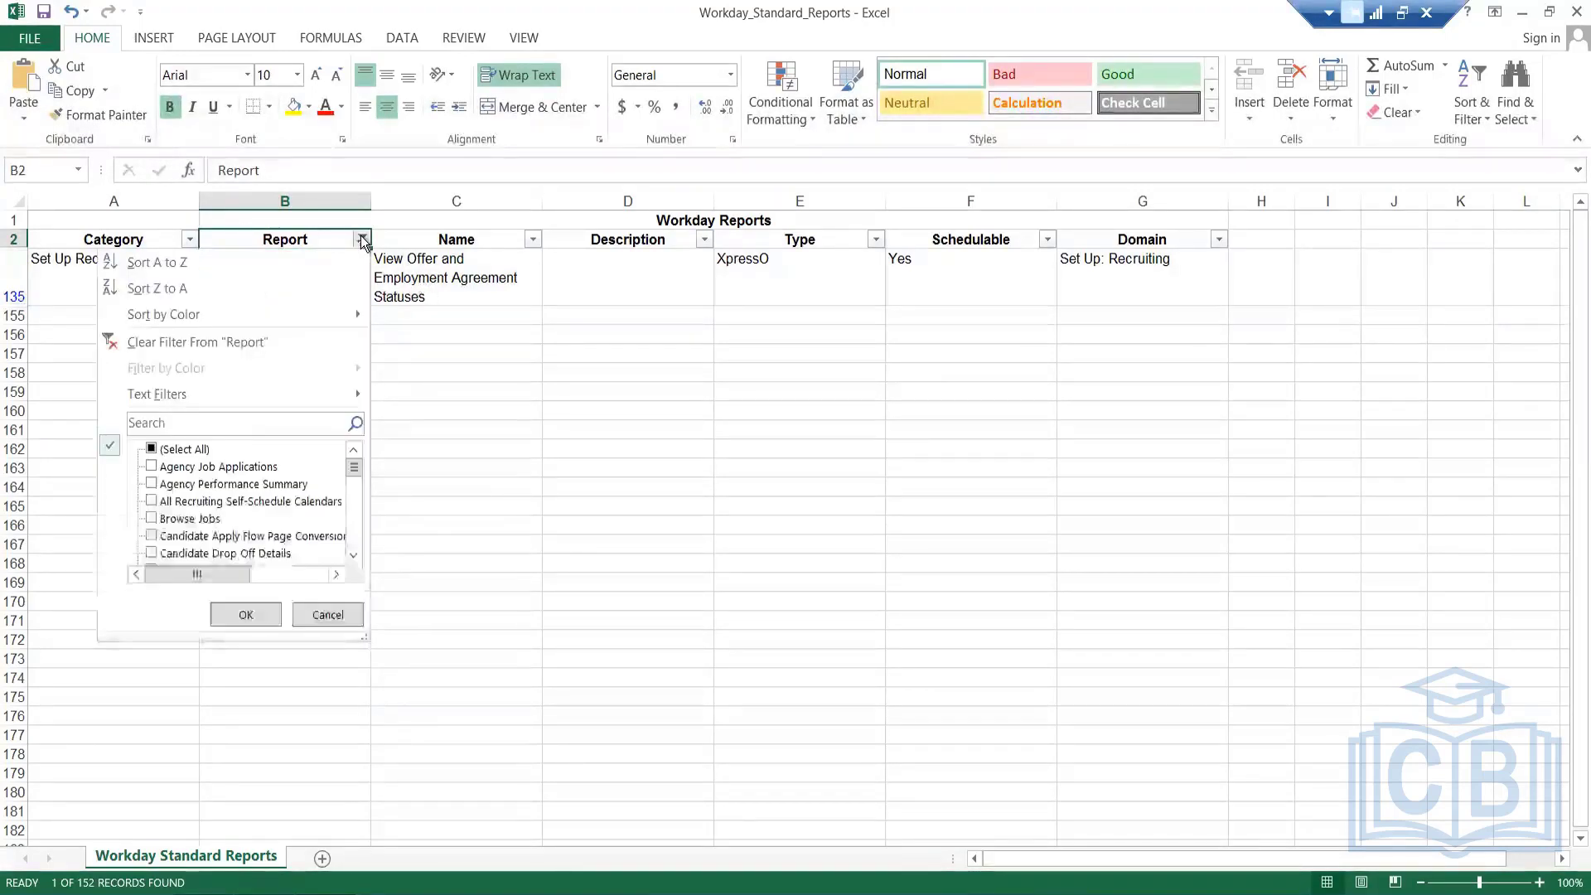
left_click(153, 449)
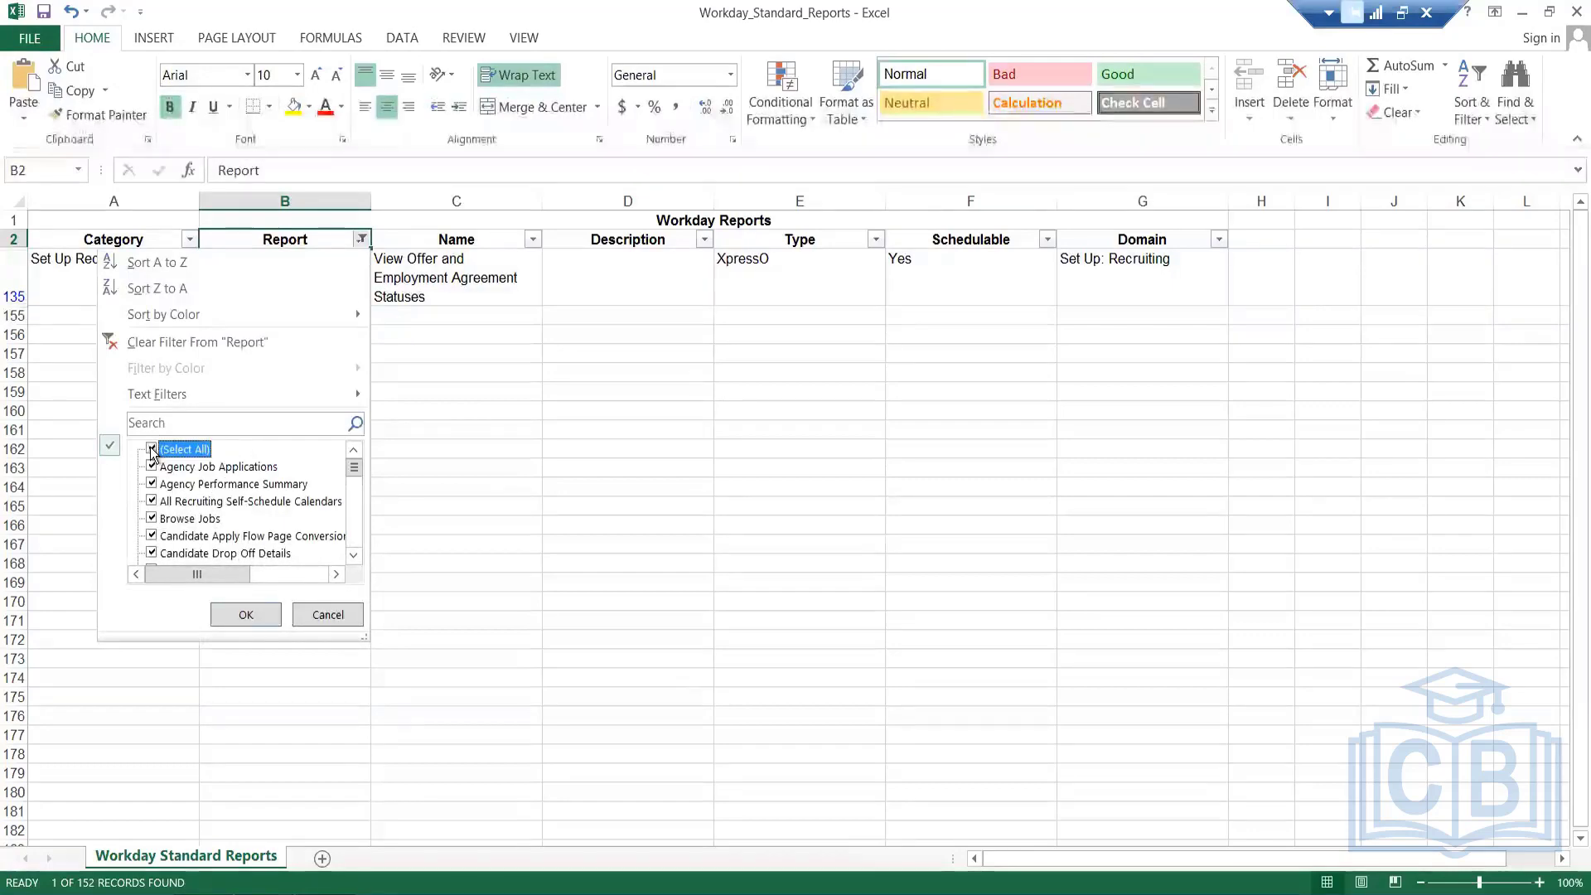
left_click(246, 615)
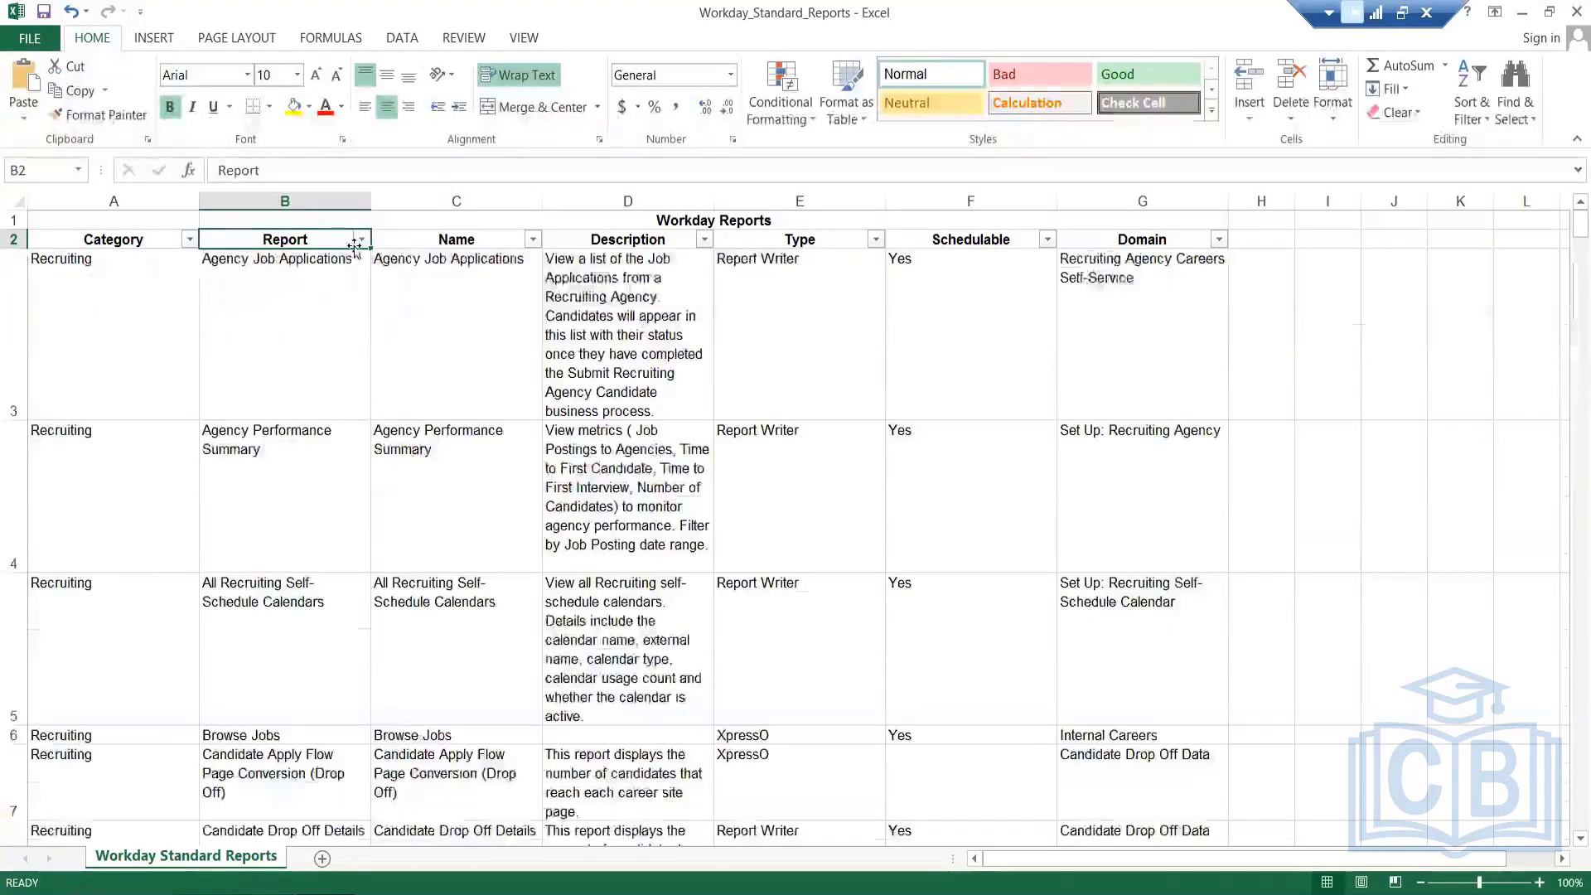
Step: Filter the Report column to the reports matching "offer"
left_click(361, 240)
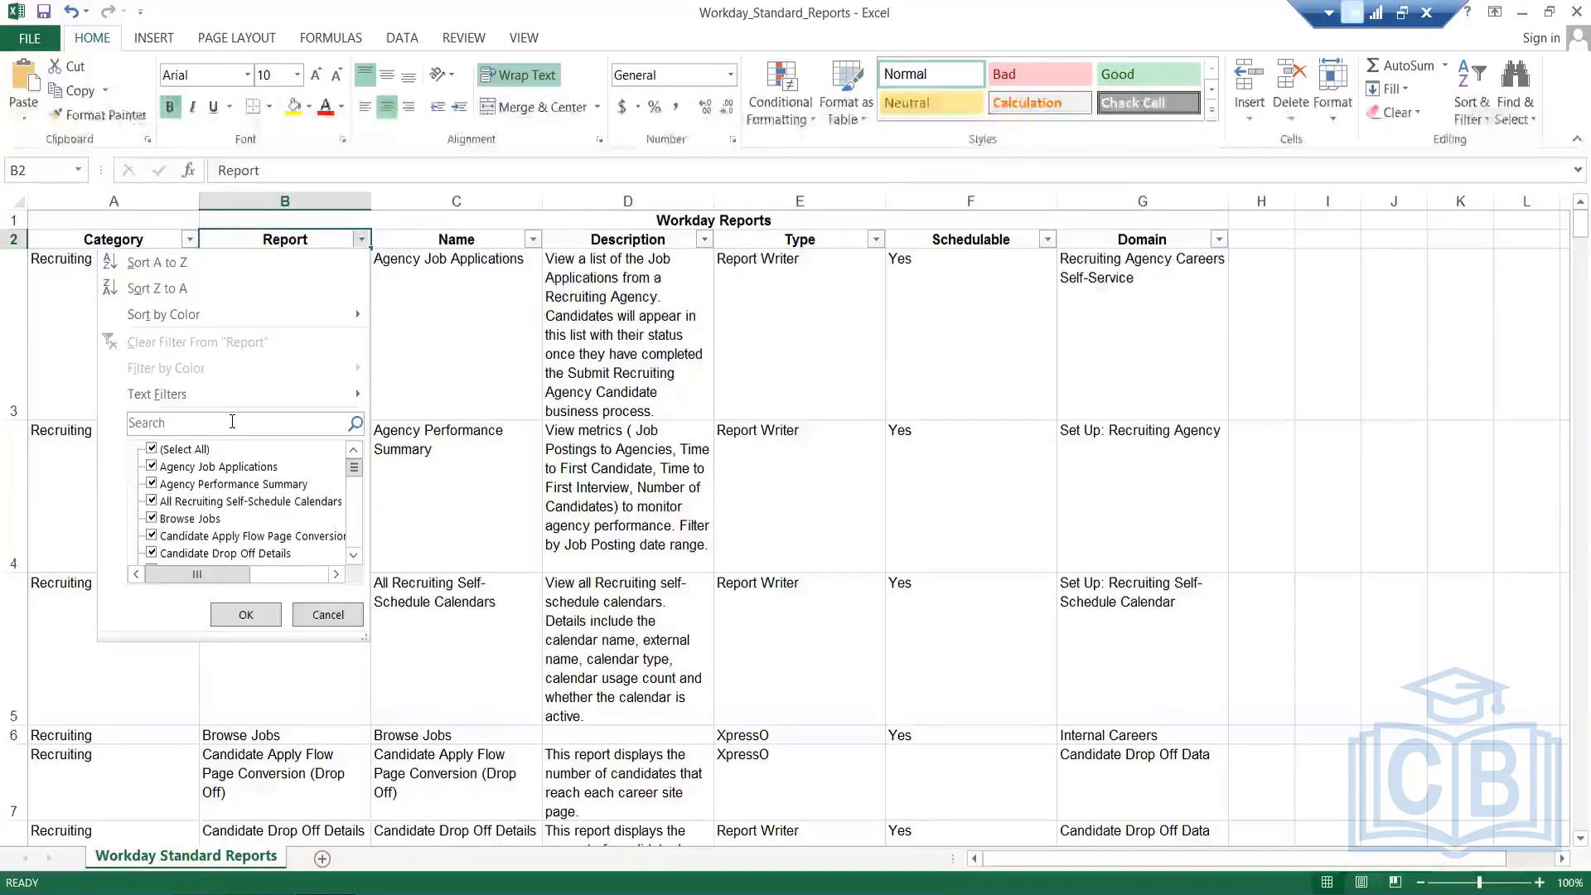
left_click(232, 422)
type("offer")
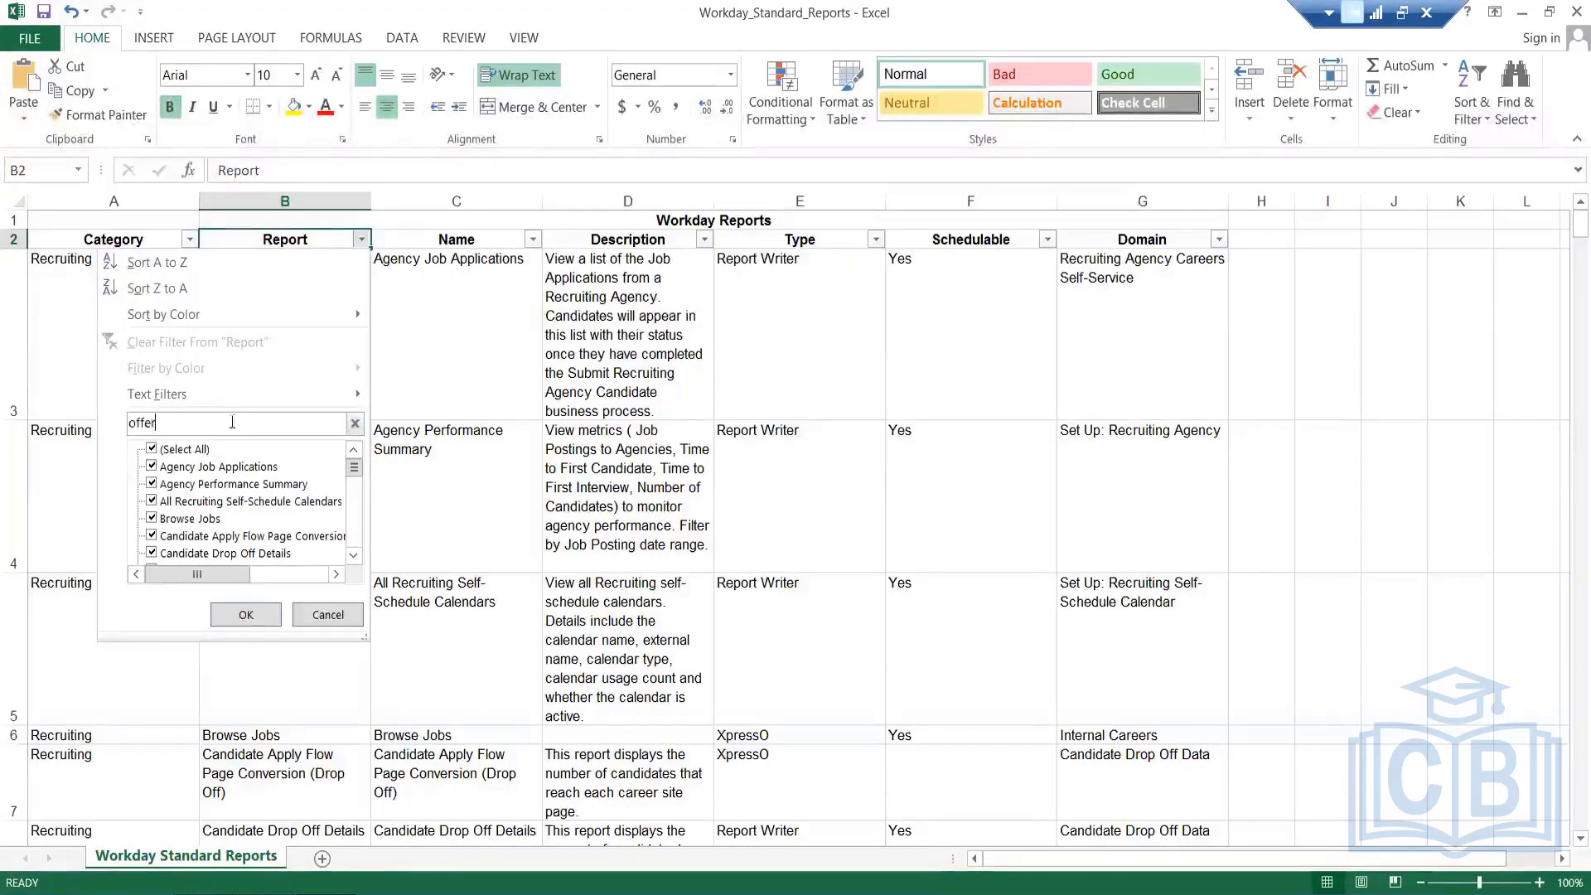
key("Return")
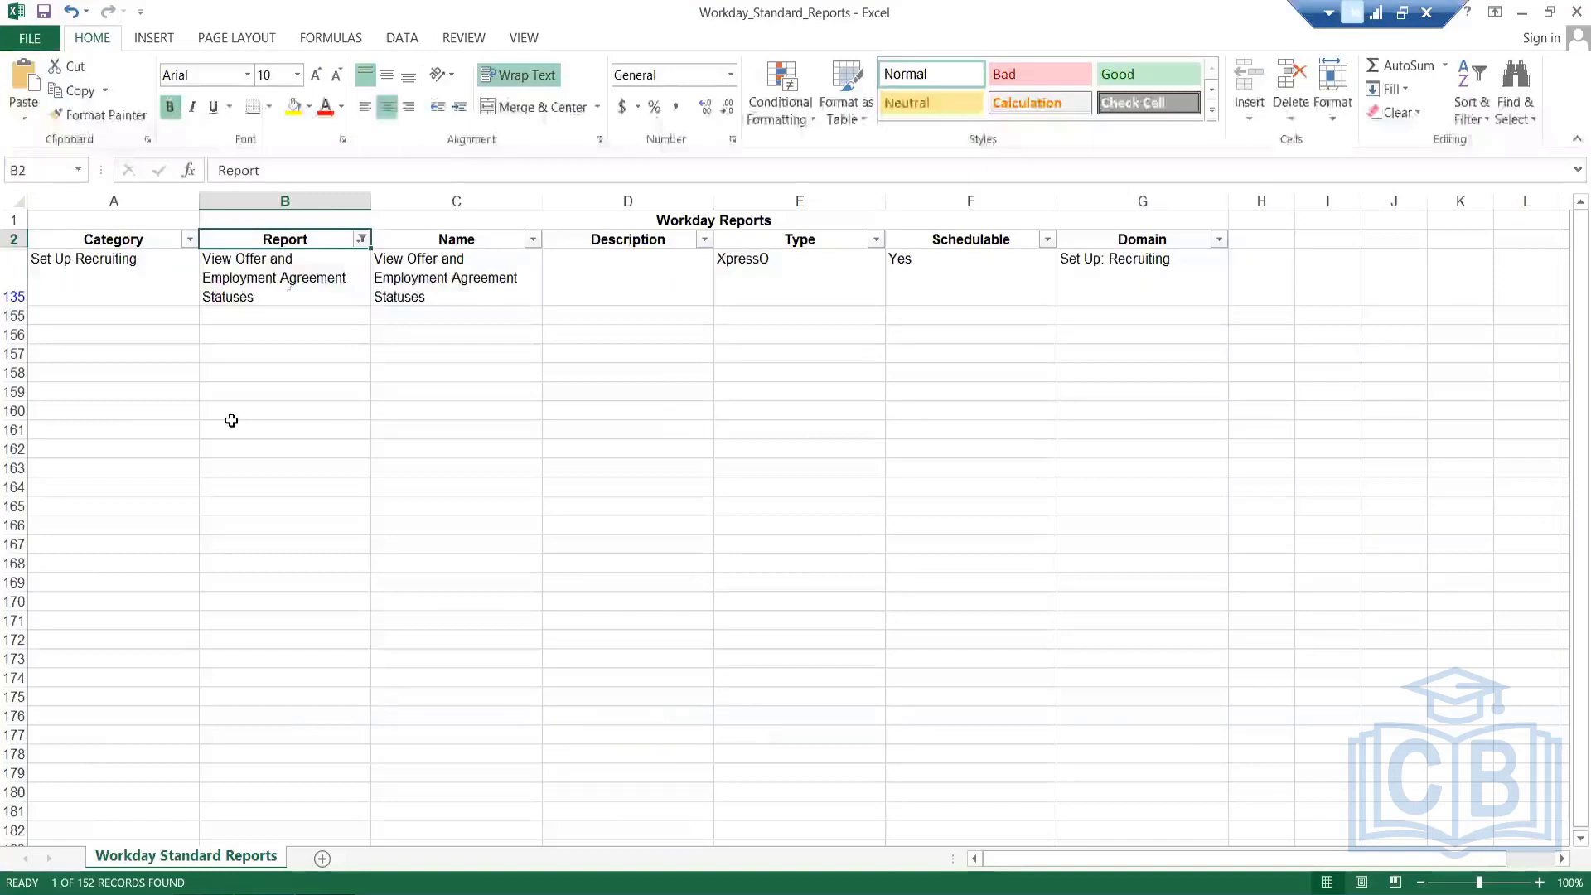
Step: Search the Report column's filter values for "accept" and for "offer", and close the filter without applying it
left_click(362, 239)
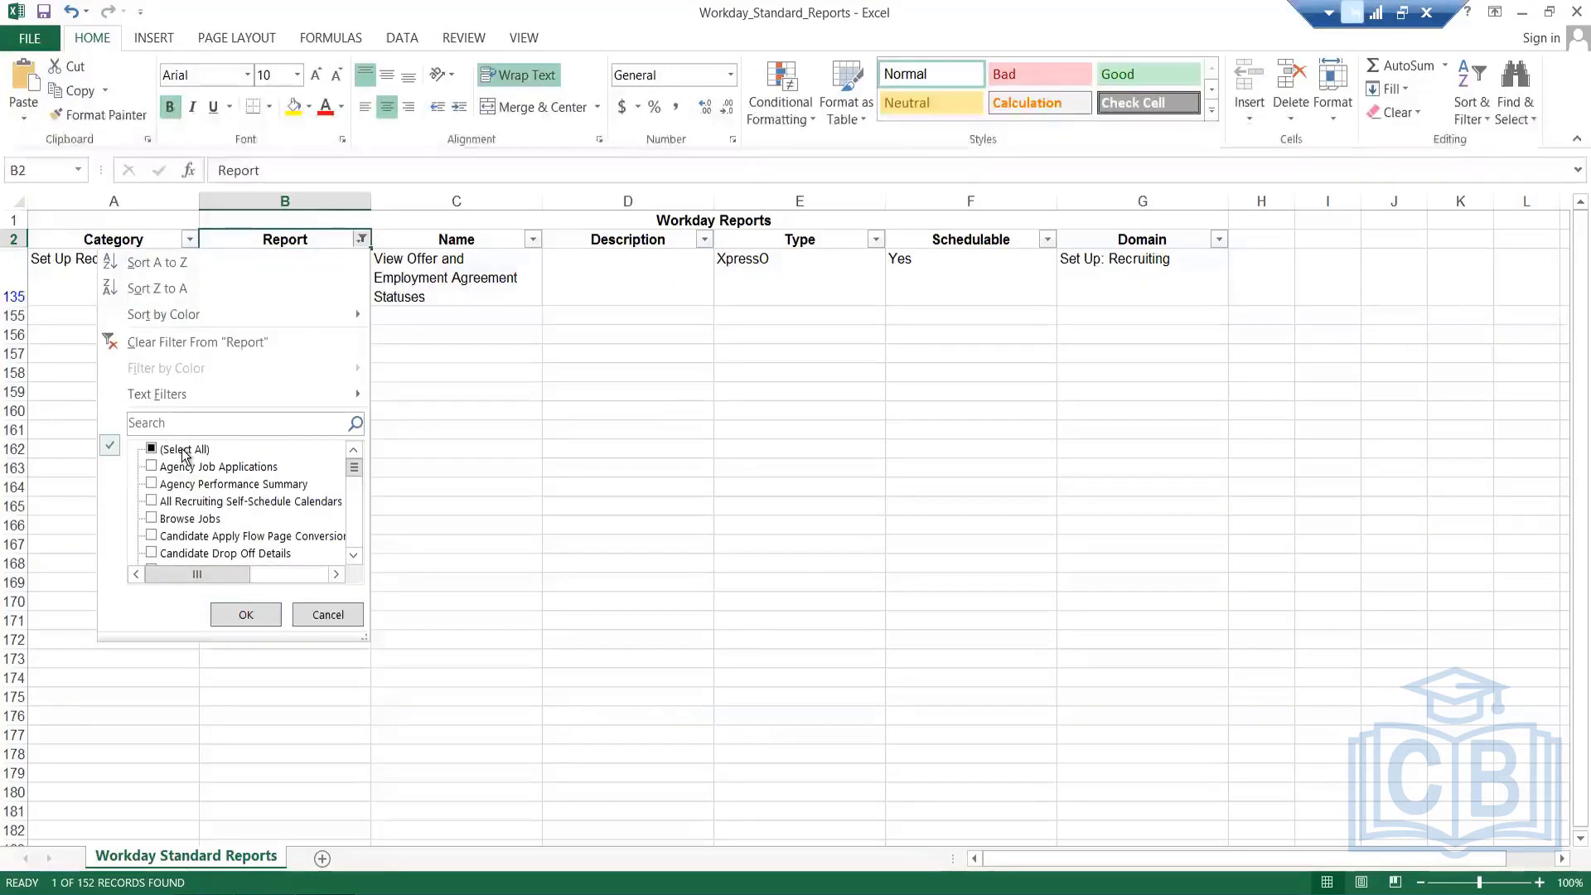
left_click(174, 448)
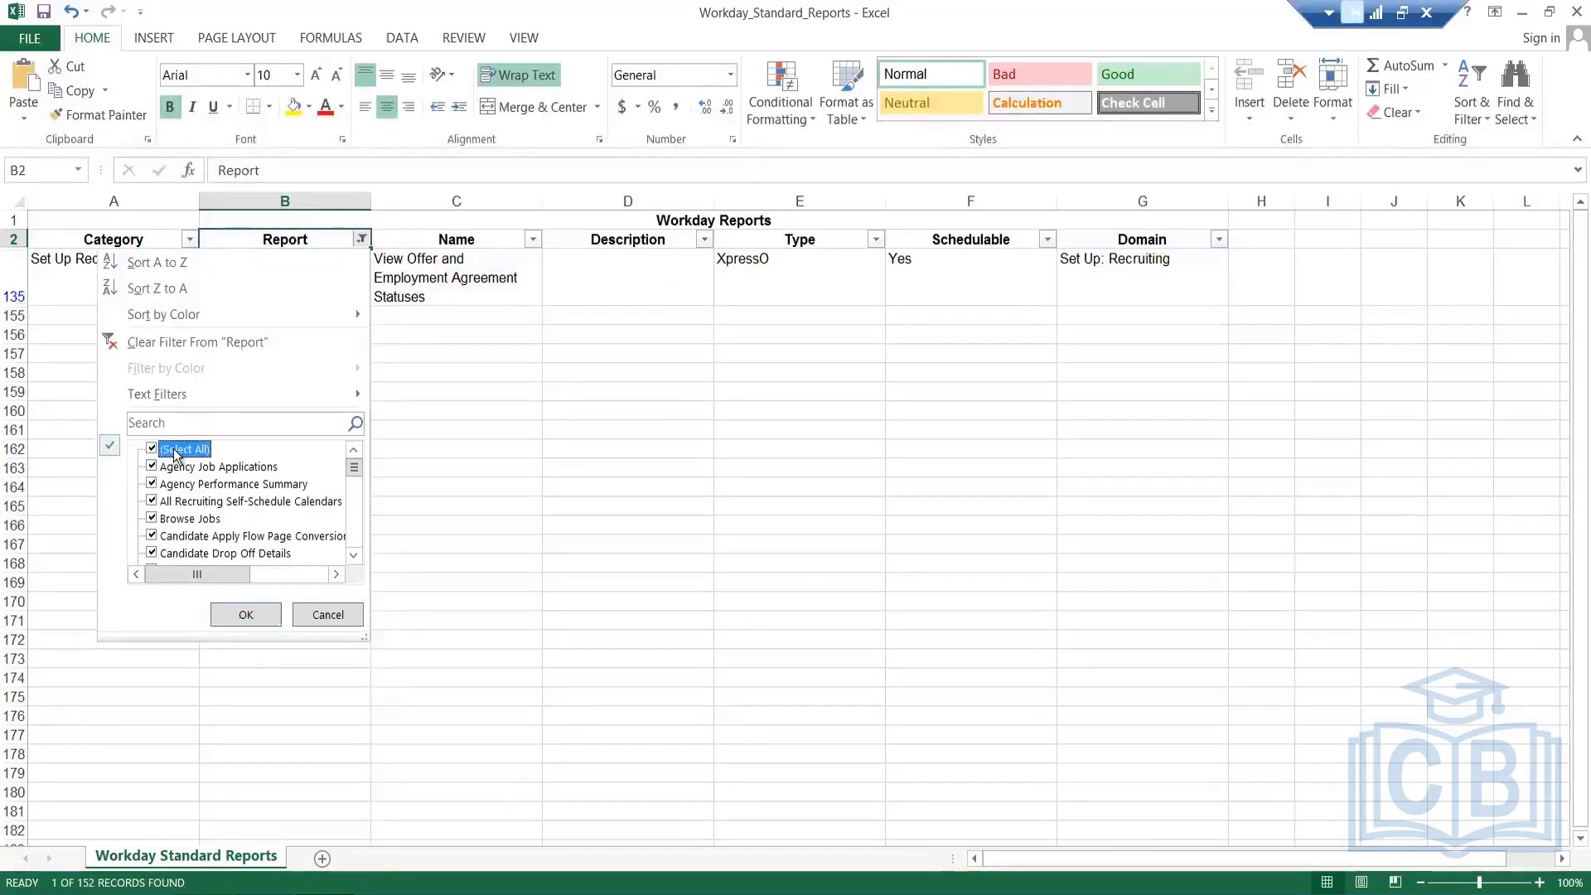
left_click(176, 452)
left_click(207, 423)
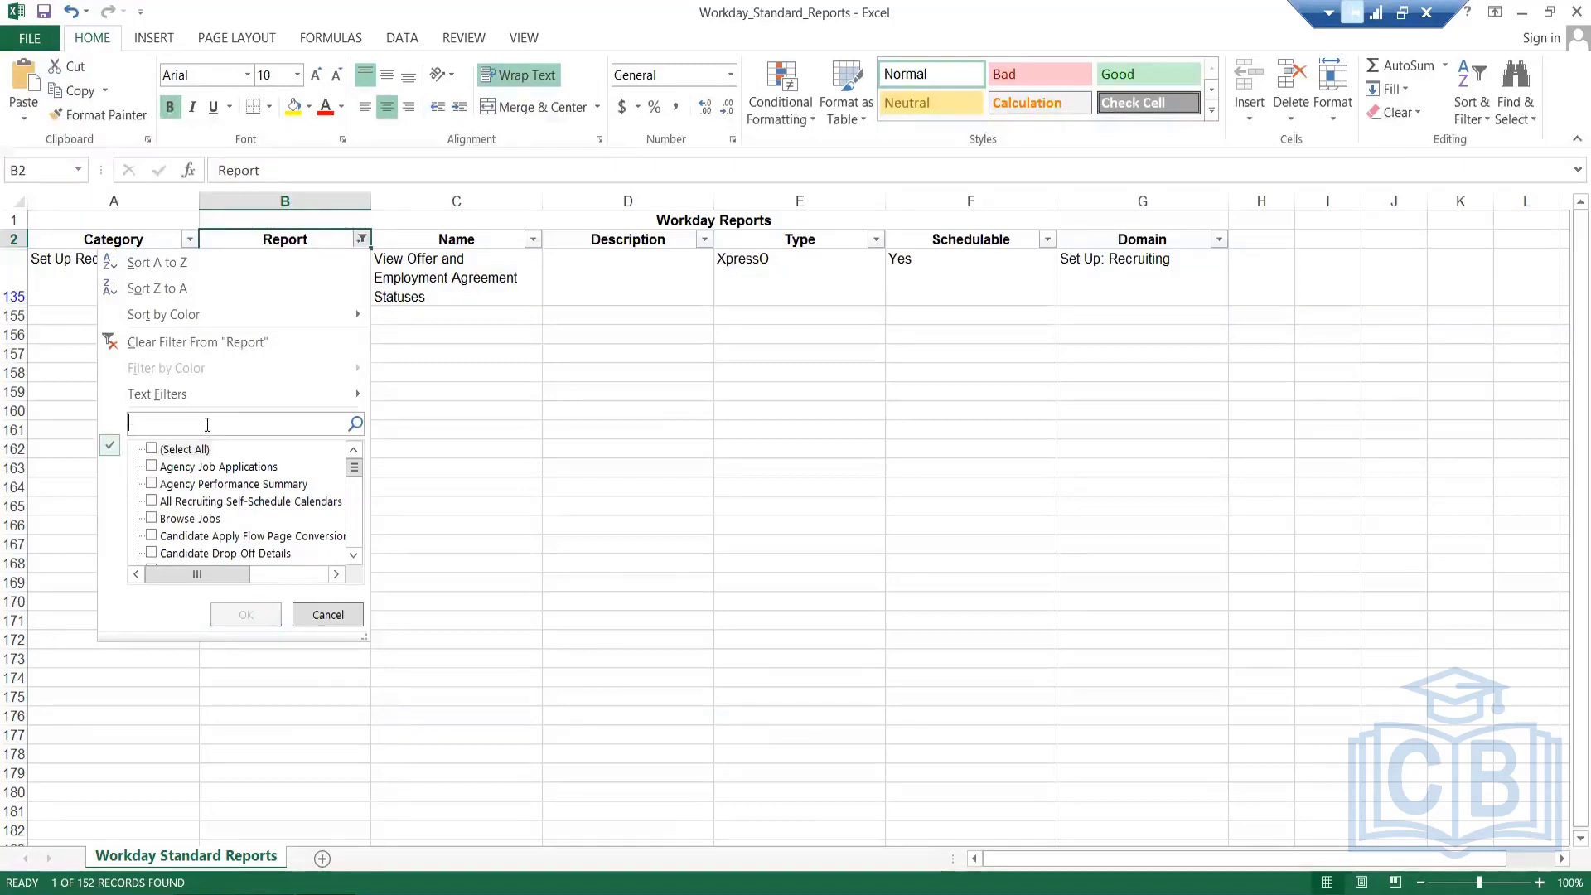
type("ac")
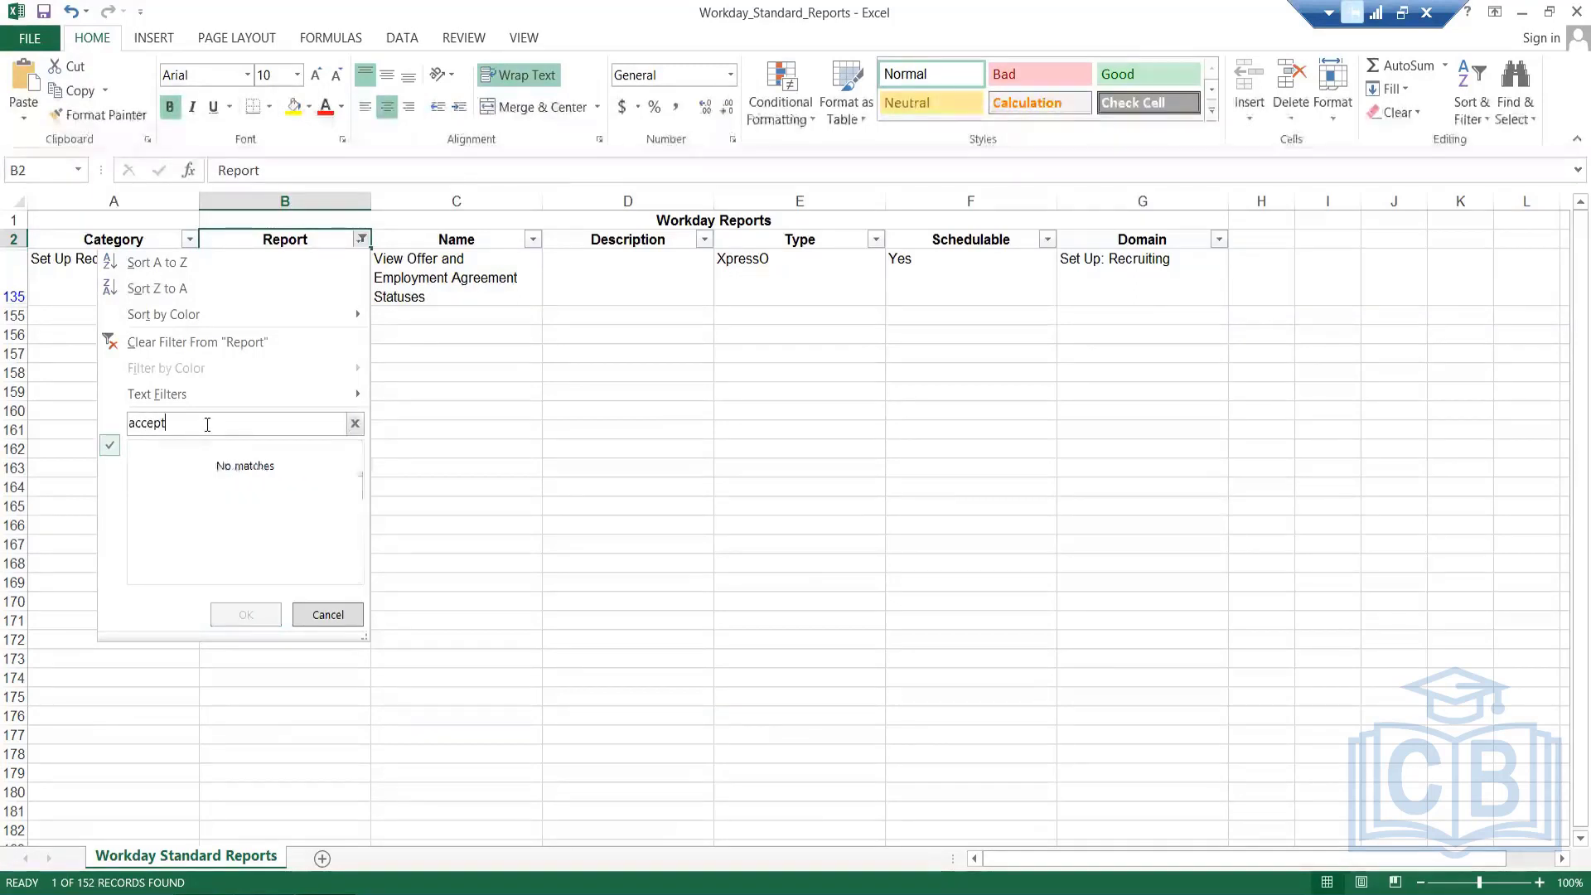
type("cept")
key("BackSpace")
key("BackSpace")
key("BackSpace")
key("BackSpace")
key("BackSpace")
key("BackSpace")
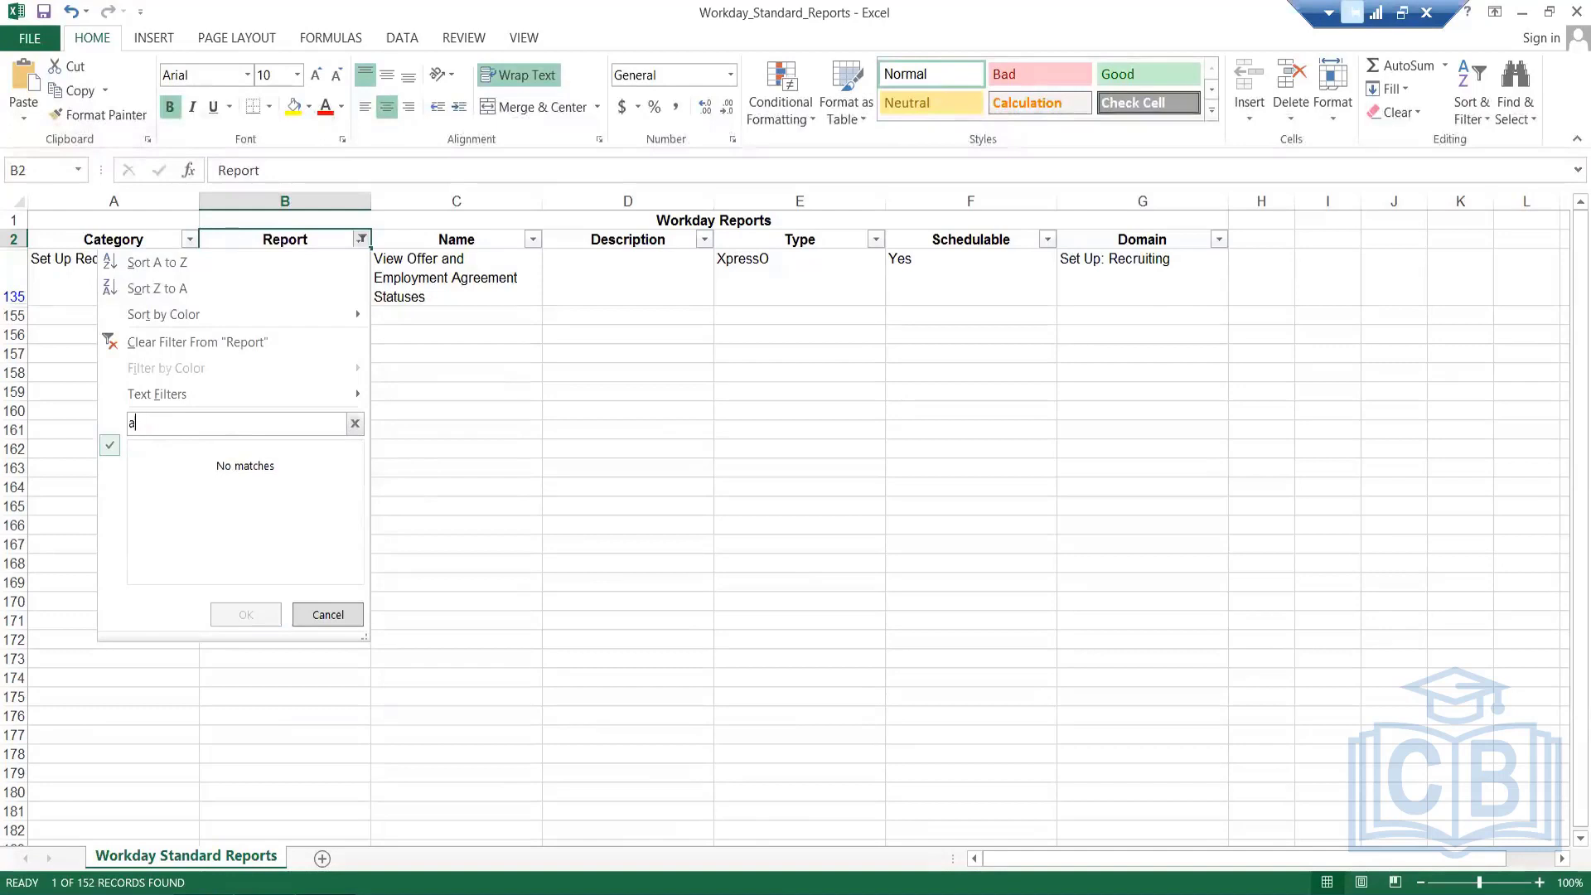
type("offer")
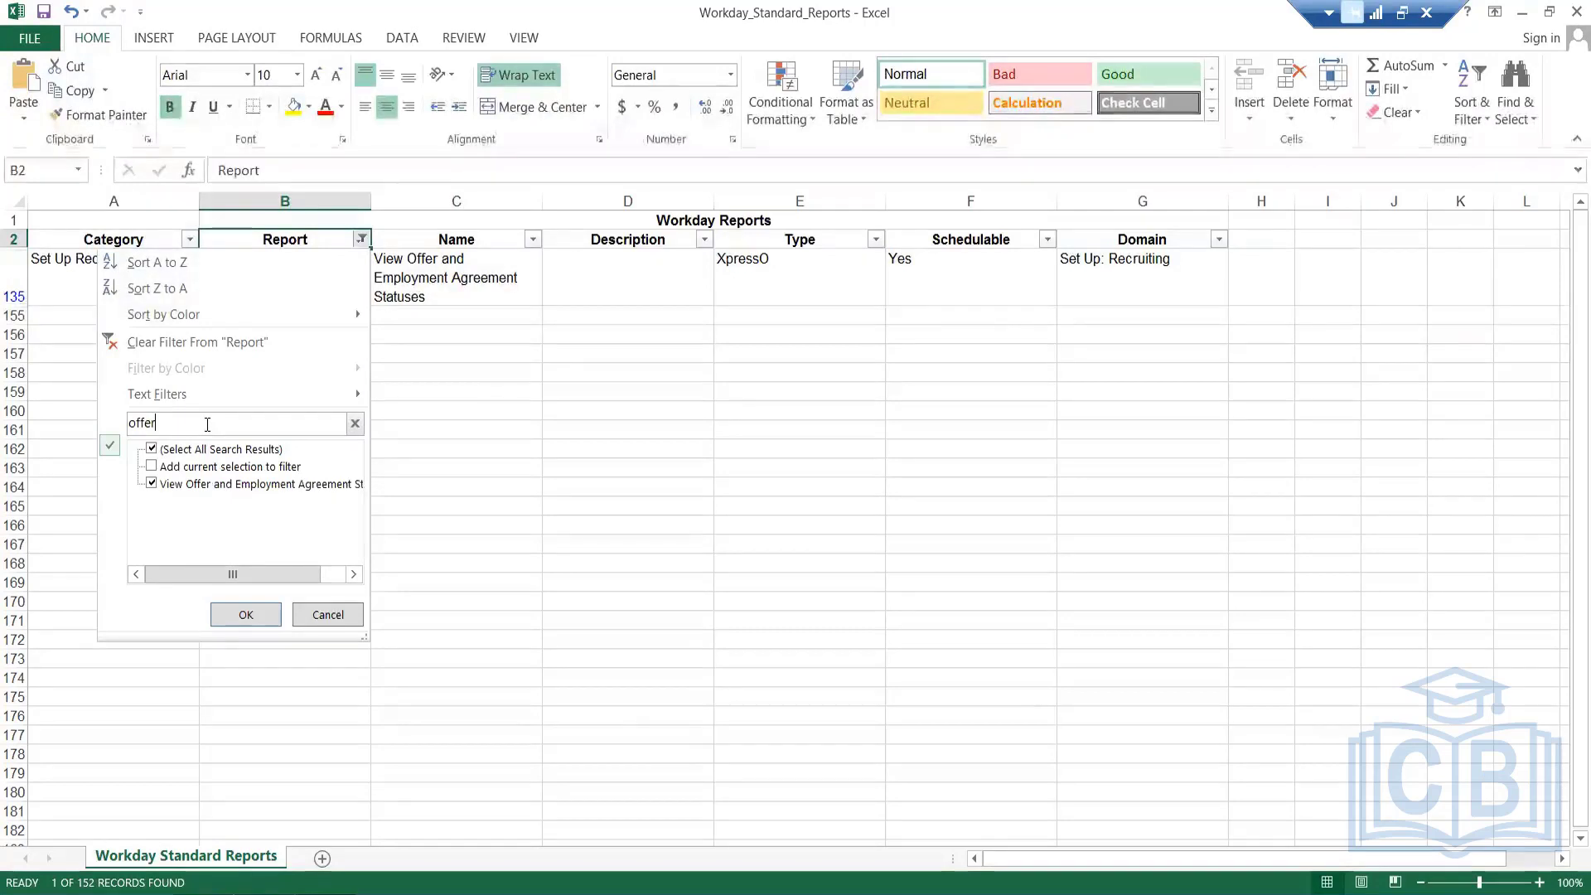
key("Escape")
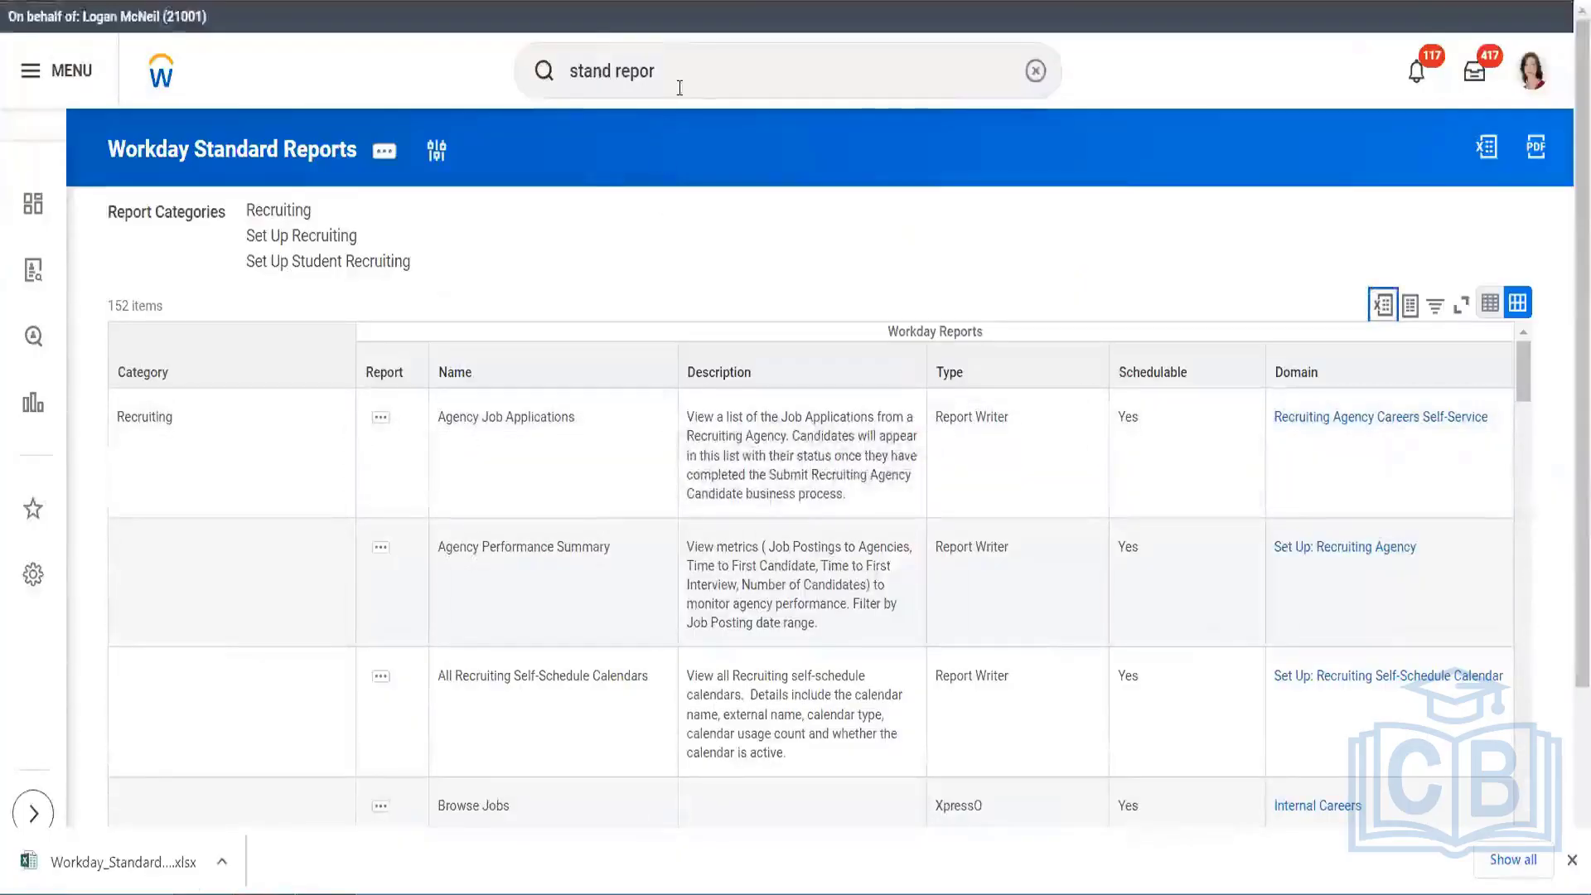
Step: Switch to Workday and search for "offer acceptance"
left_click(680, 82)
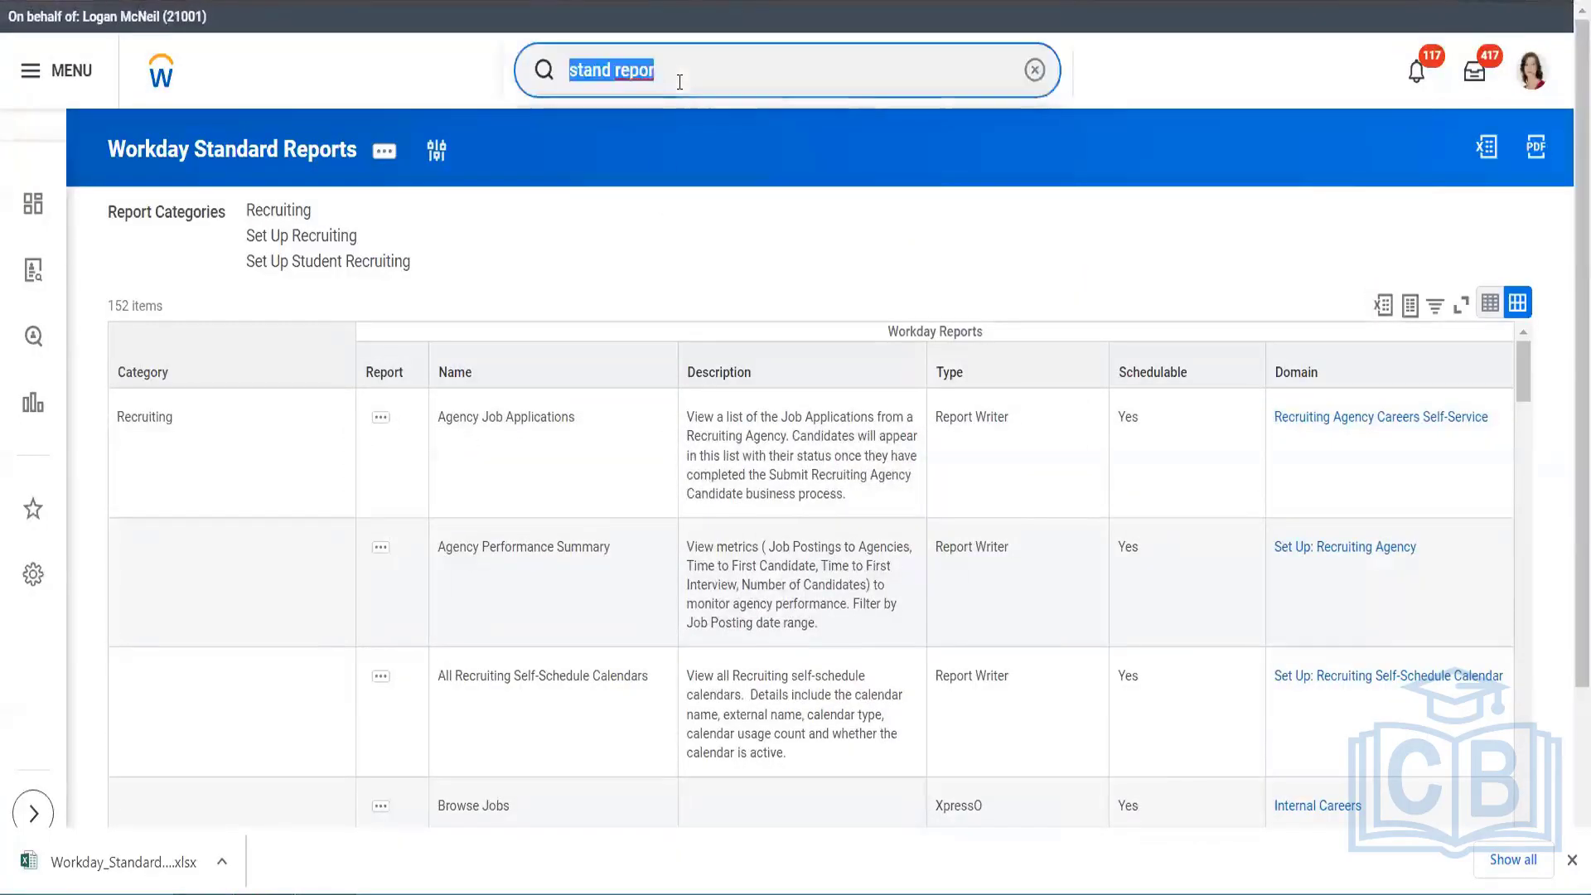
type("off")
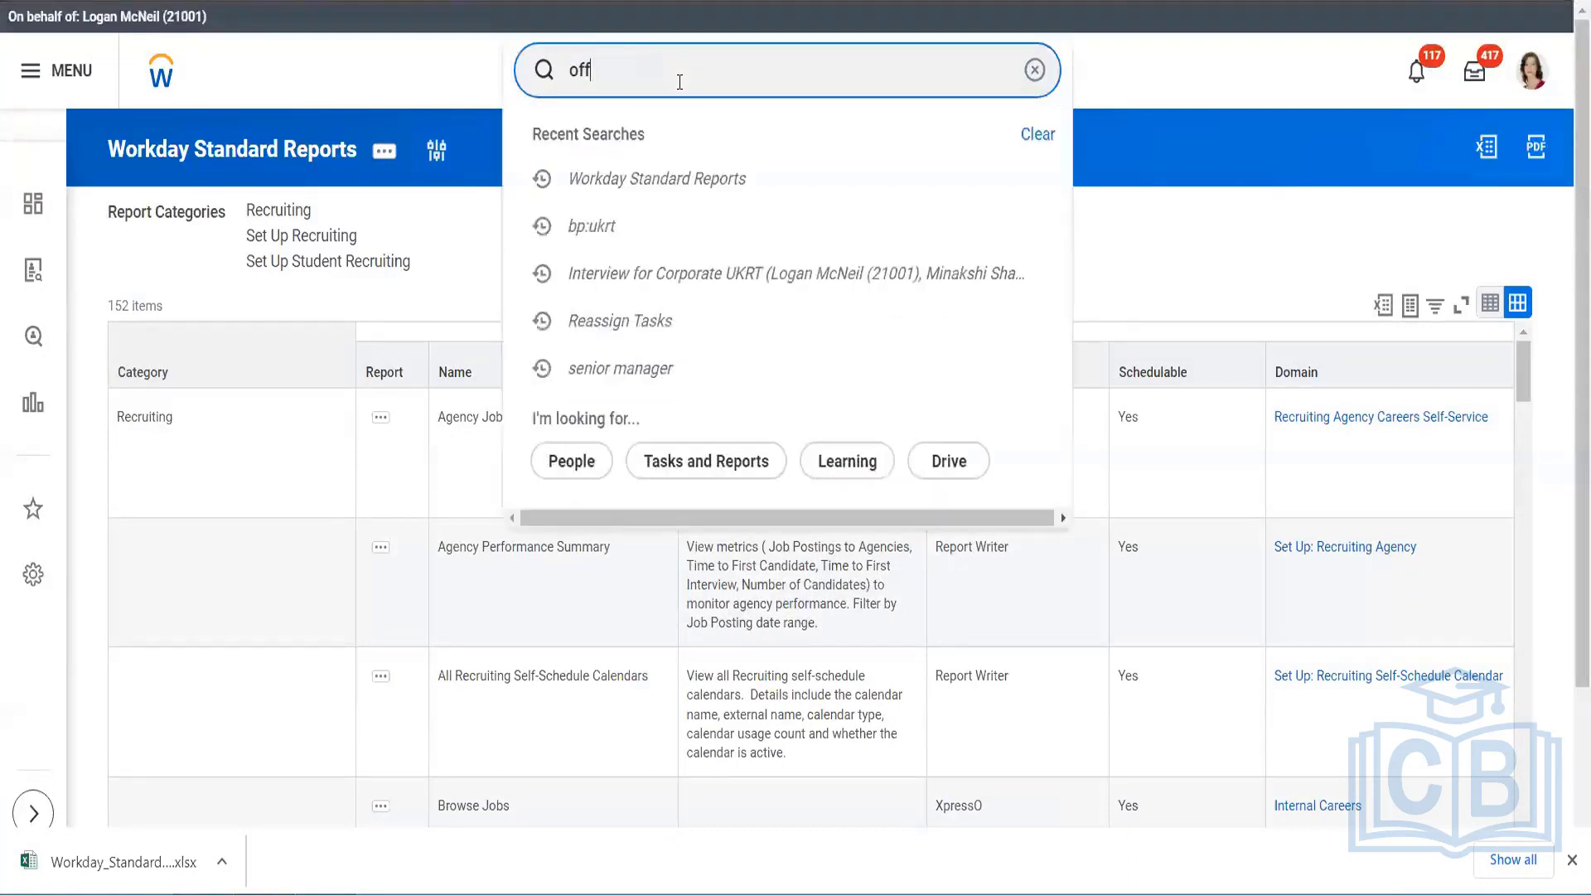
type("er accceptance")
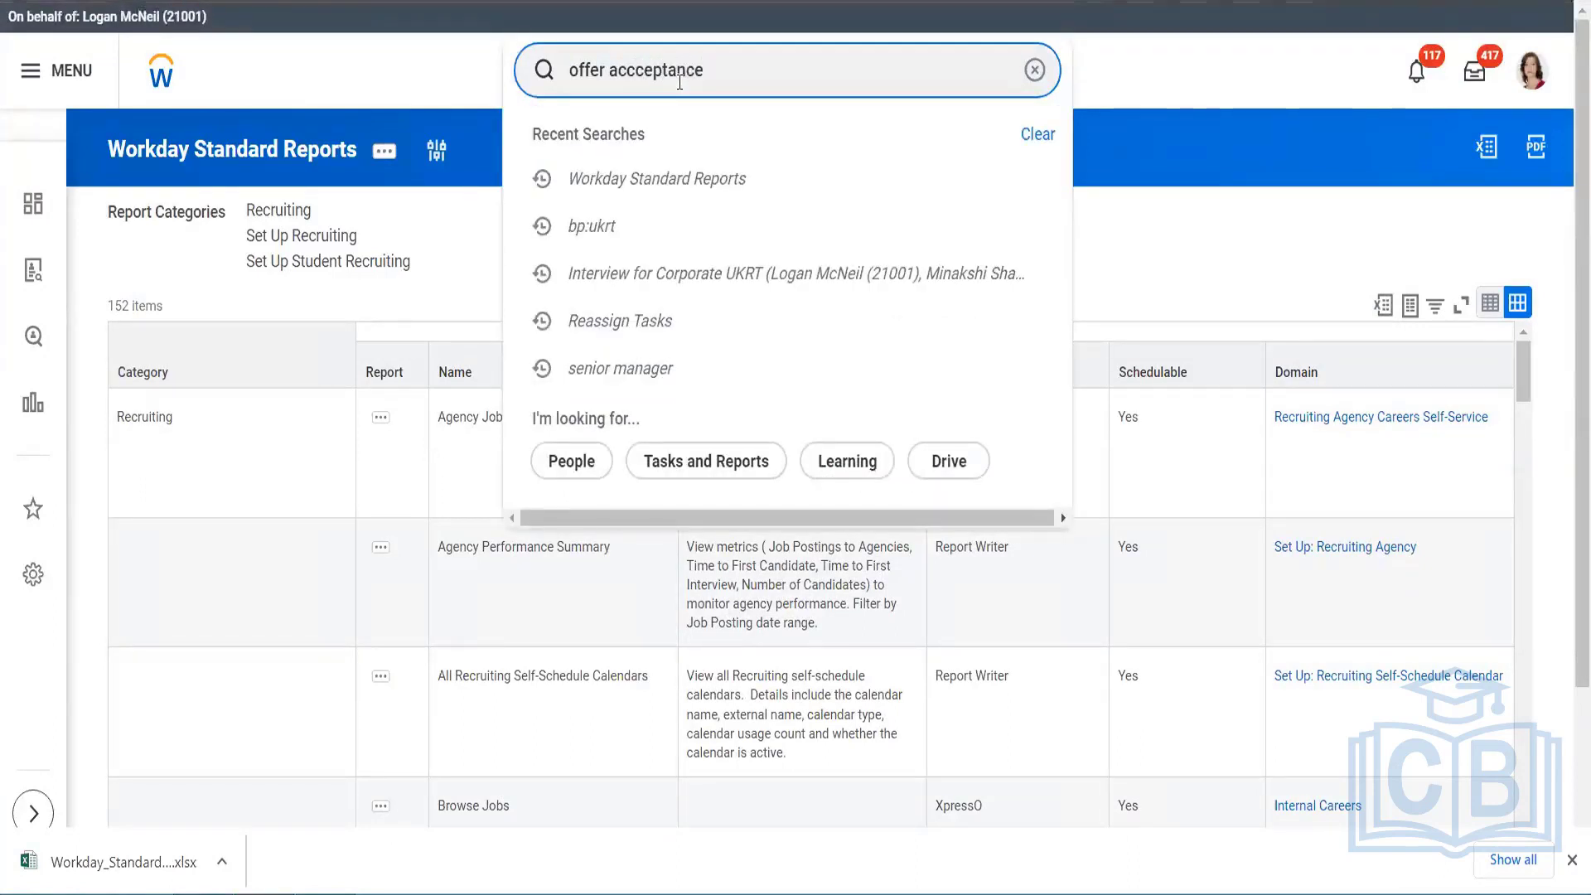
left_click(742, 149)
left_click(638, 73)
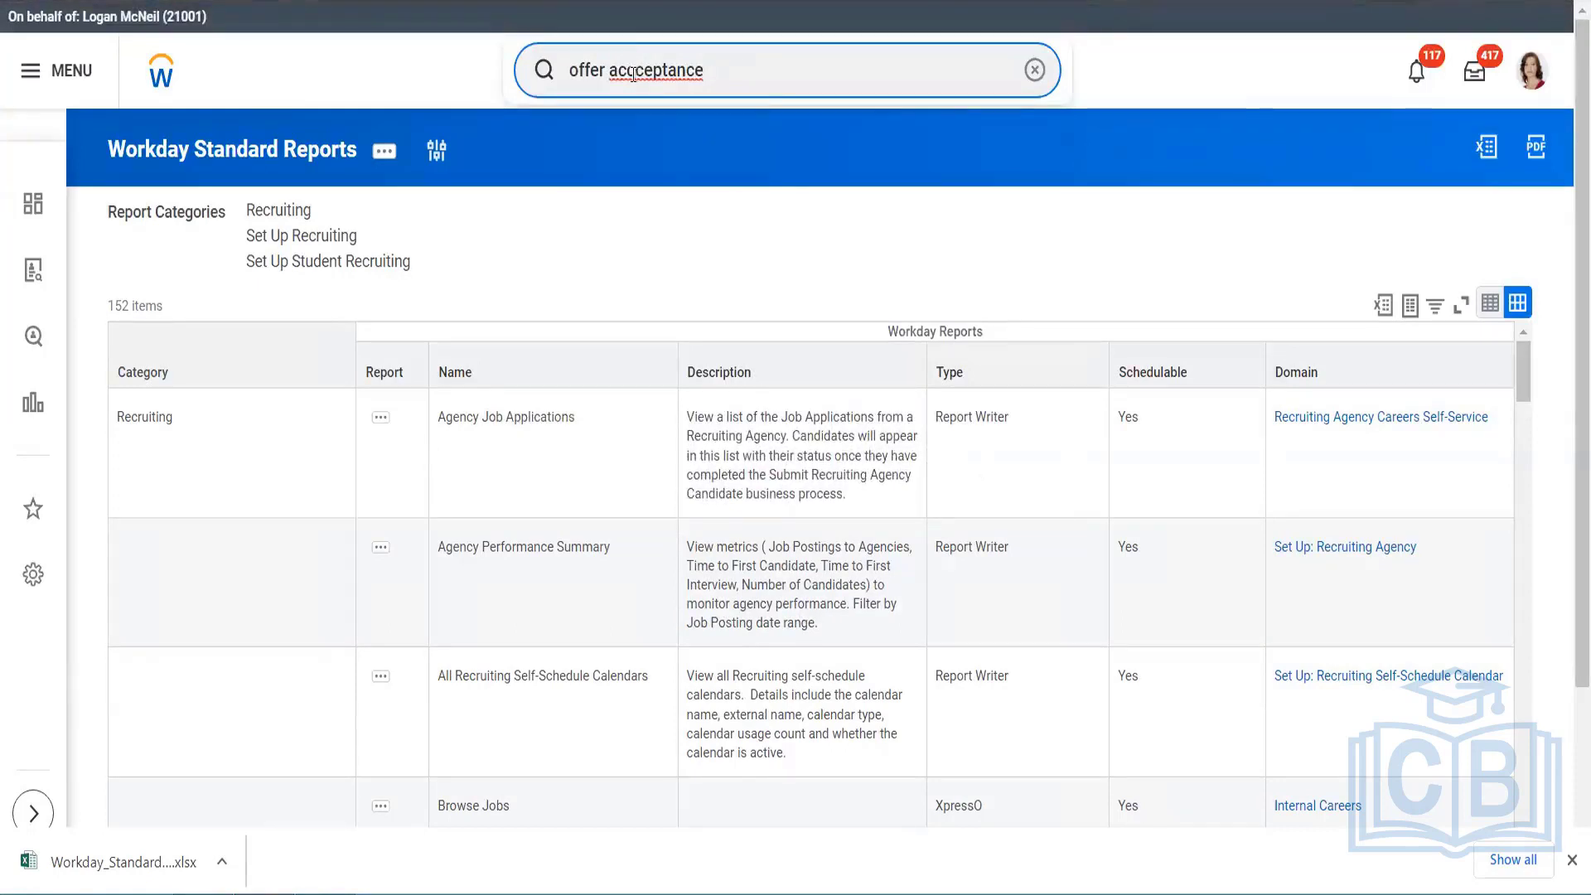
key("BackSpace")
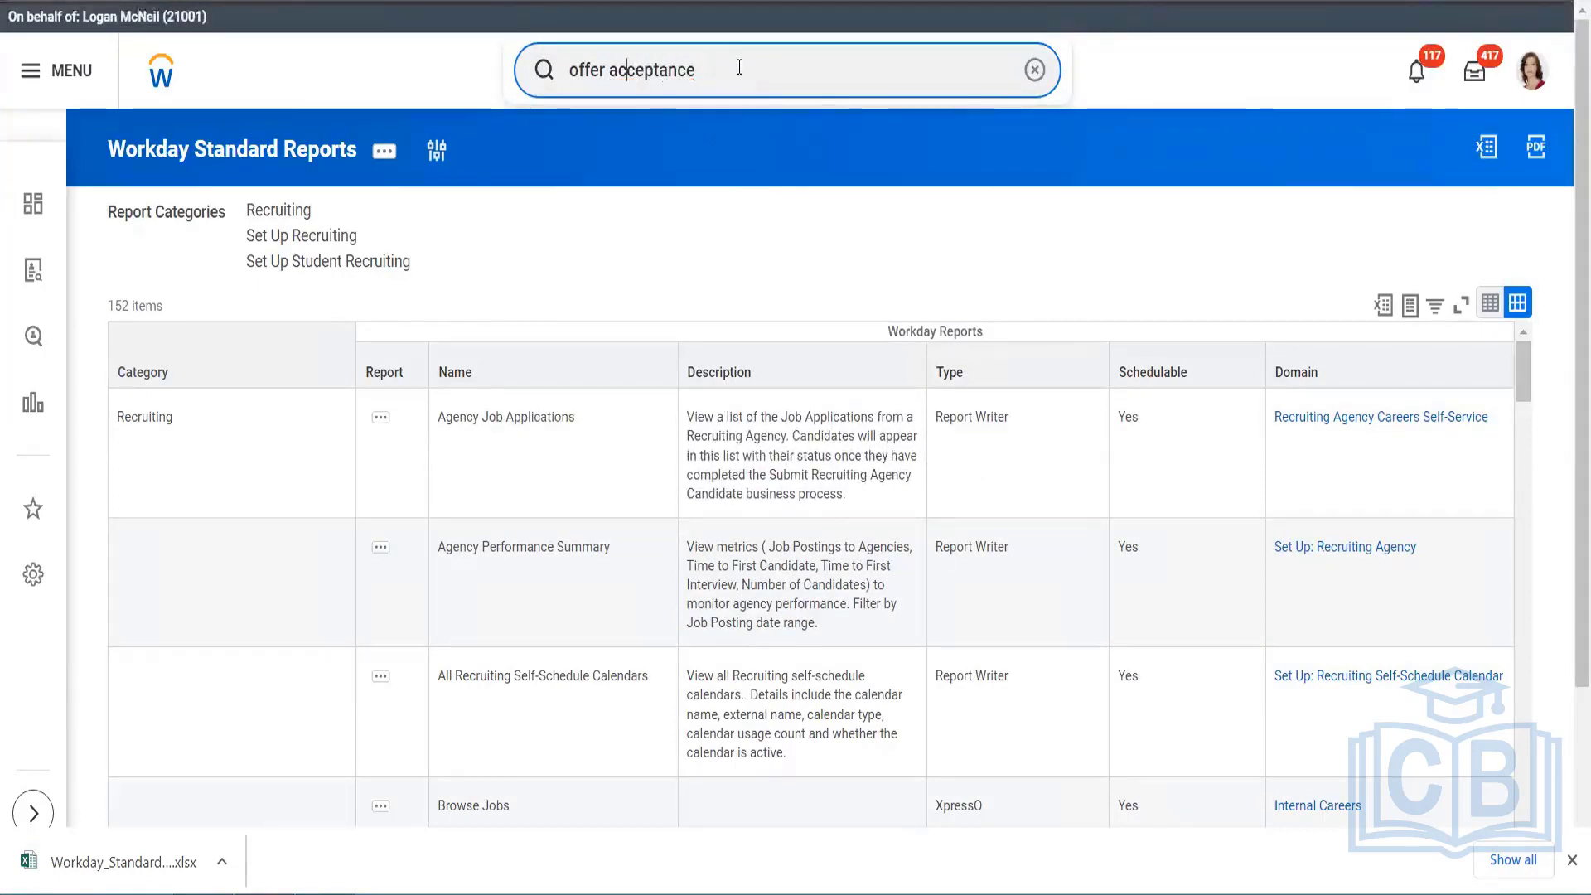
key("Return")
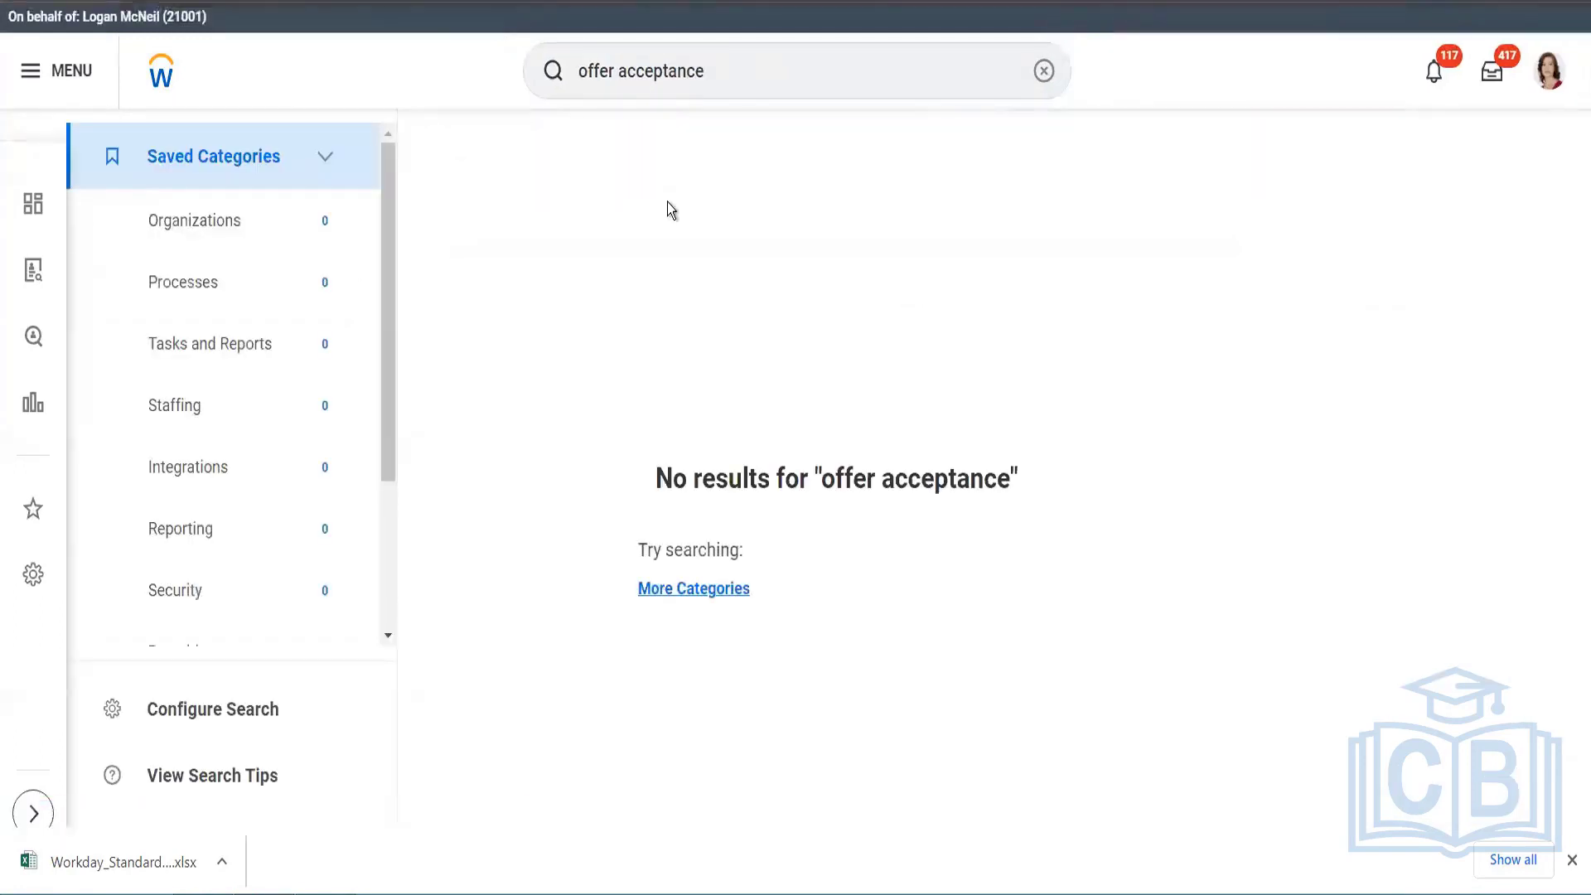
Step: Search for "create custom rep" and open the Create Custom Report task
left_click(746, 61)
type("create r")
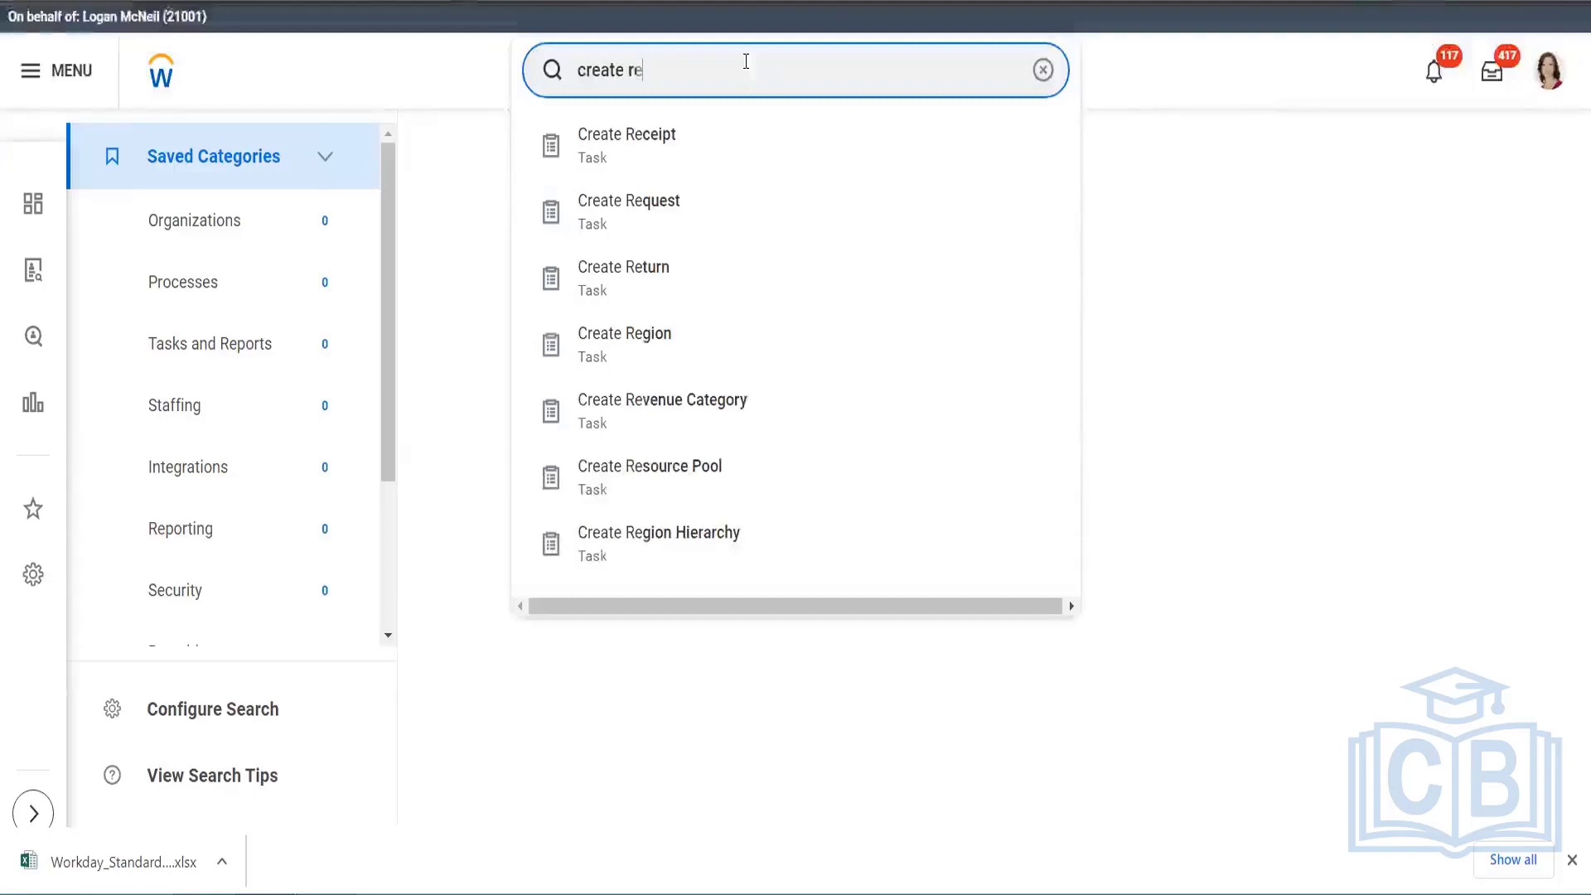
key("BackSpace")
type("c")
key("BackSpace")
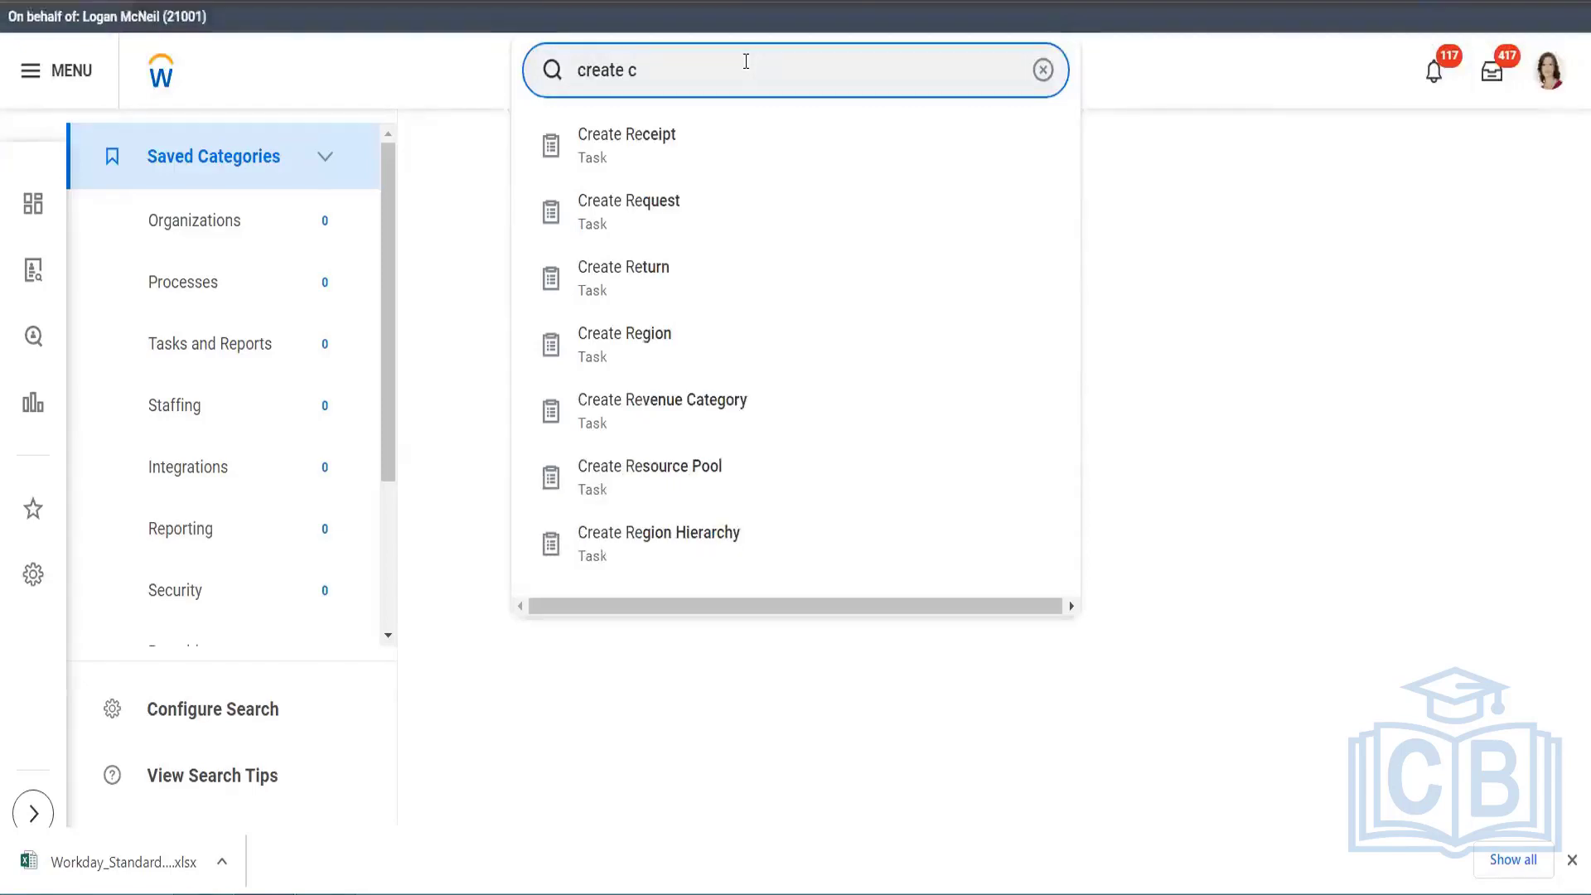
type("usto")
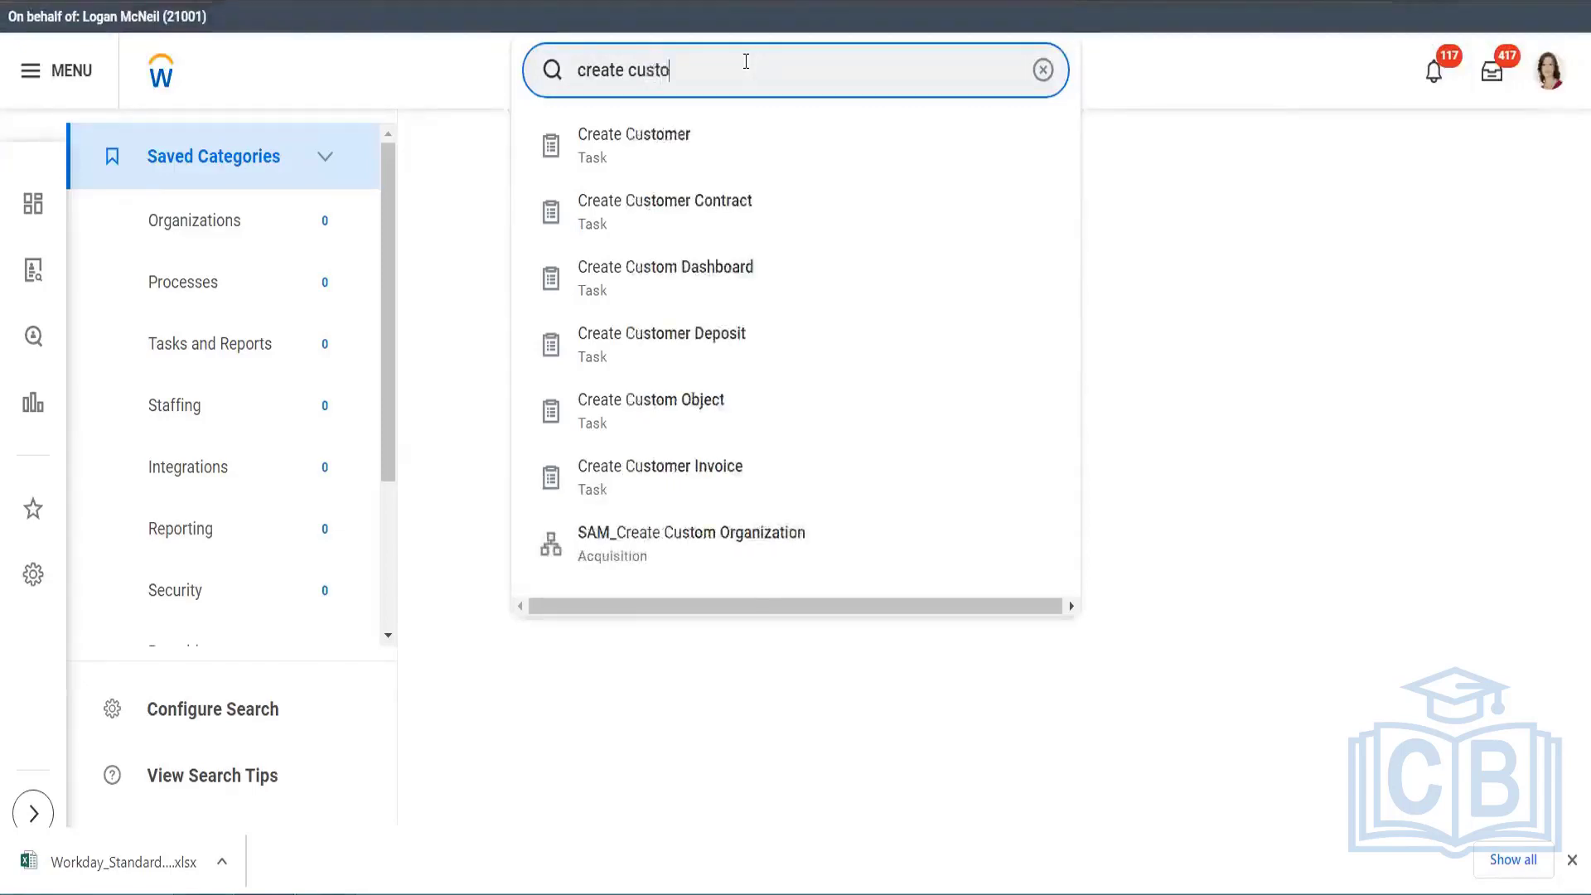
type("m rep")
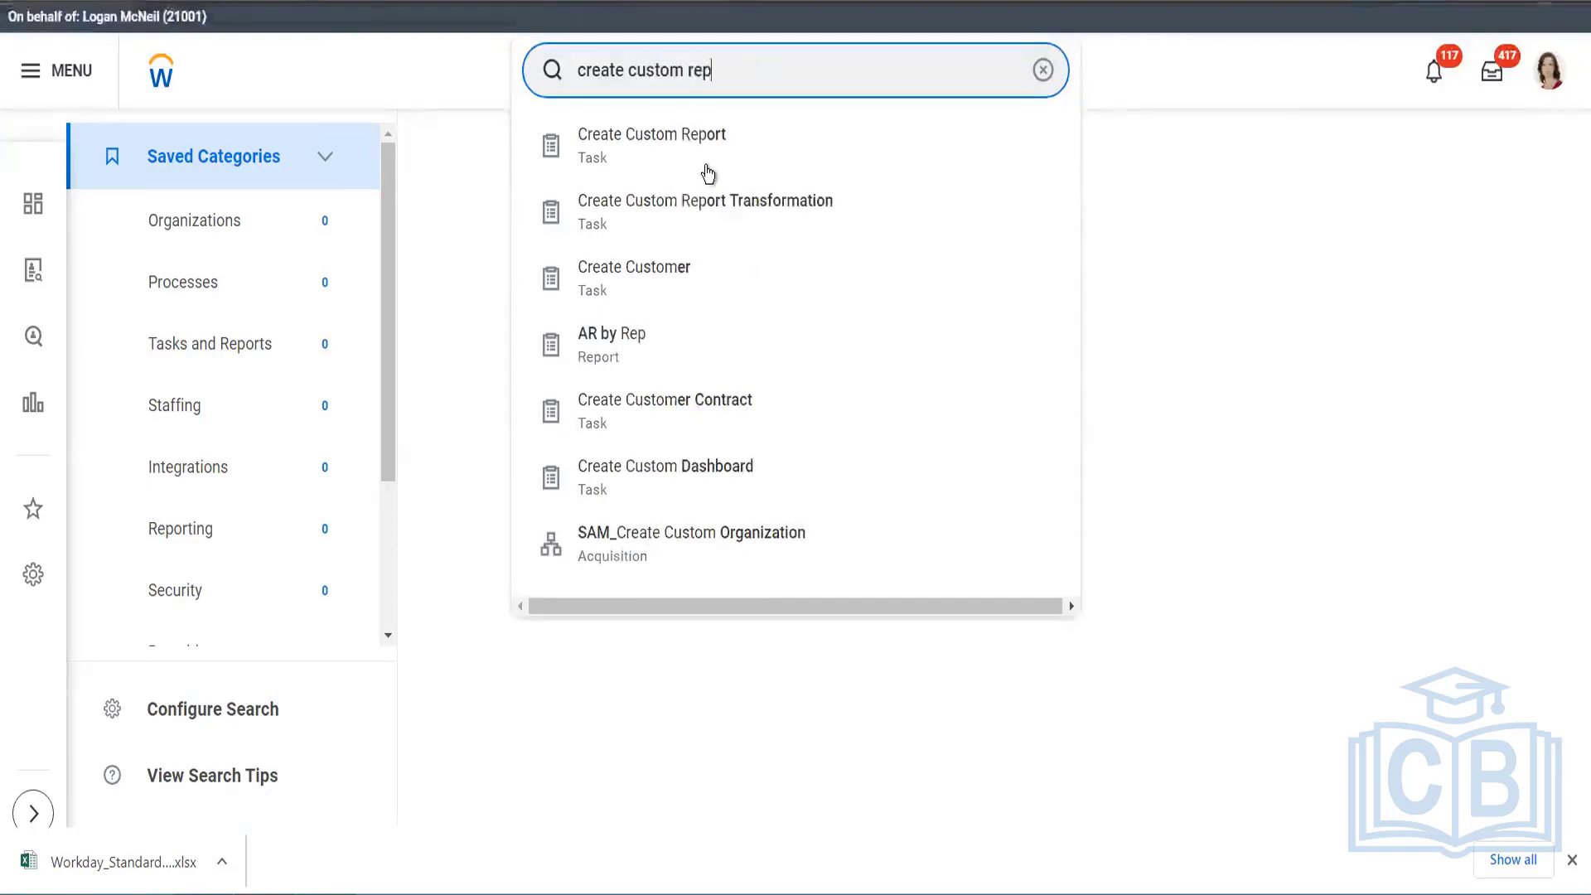
left_click(712, 171)
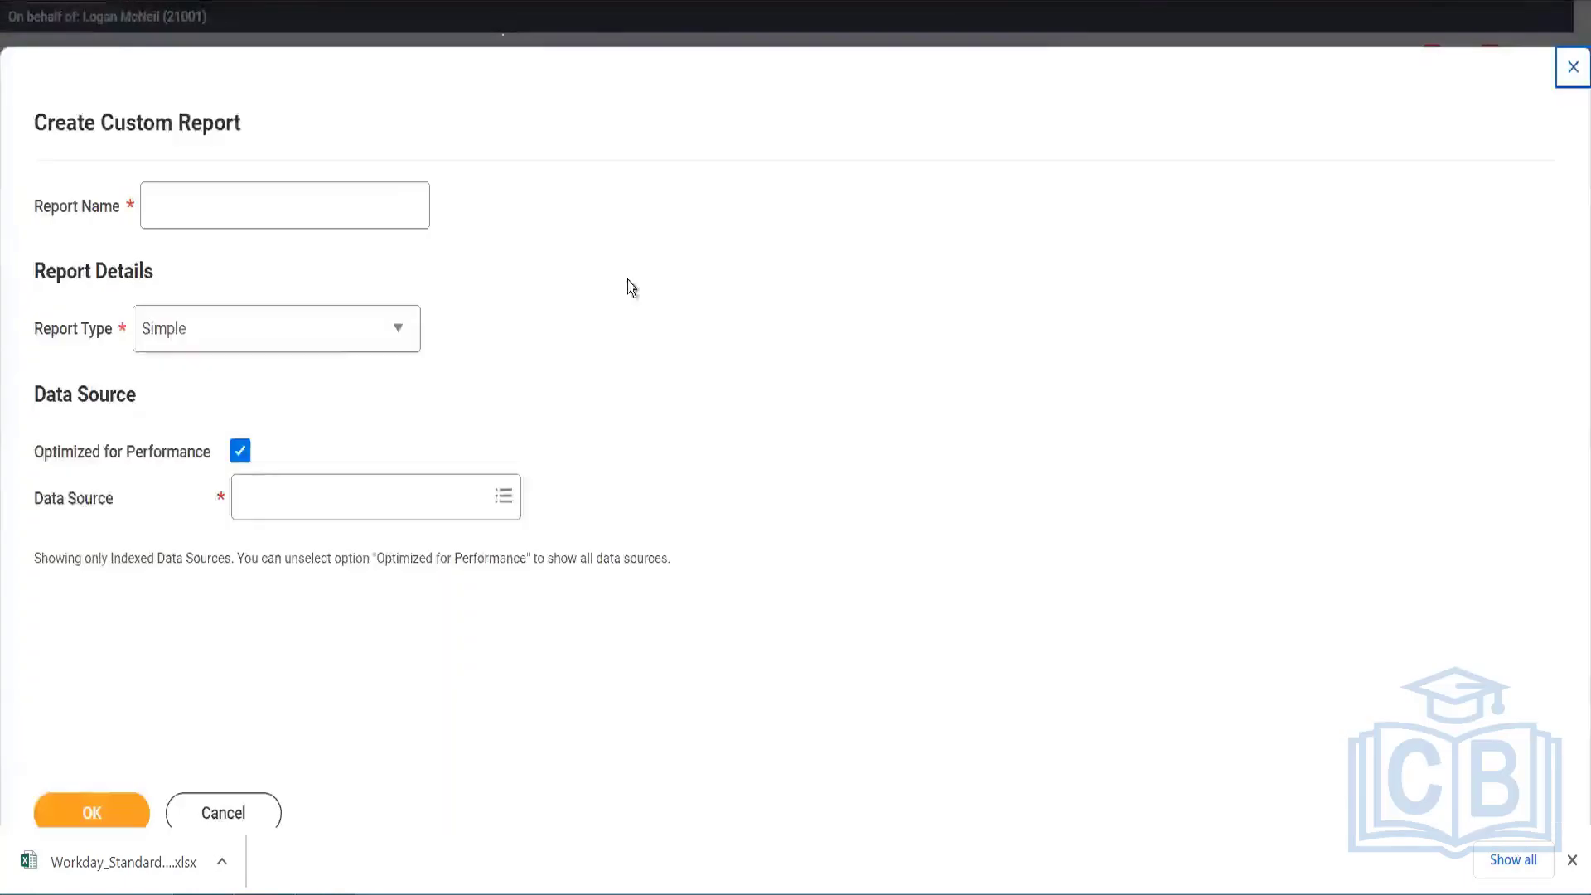
Step: Set the custom report's type to Advanced and name it Offer Acceptance
left_click(340, 338)
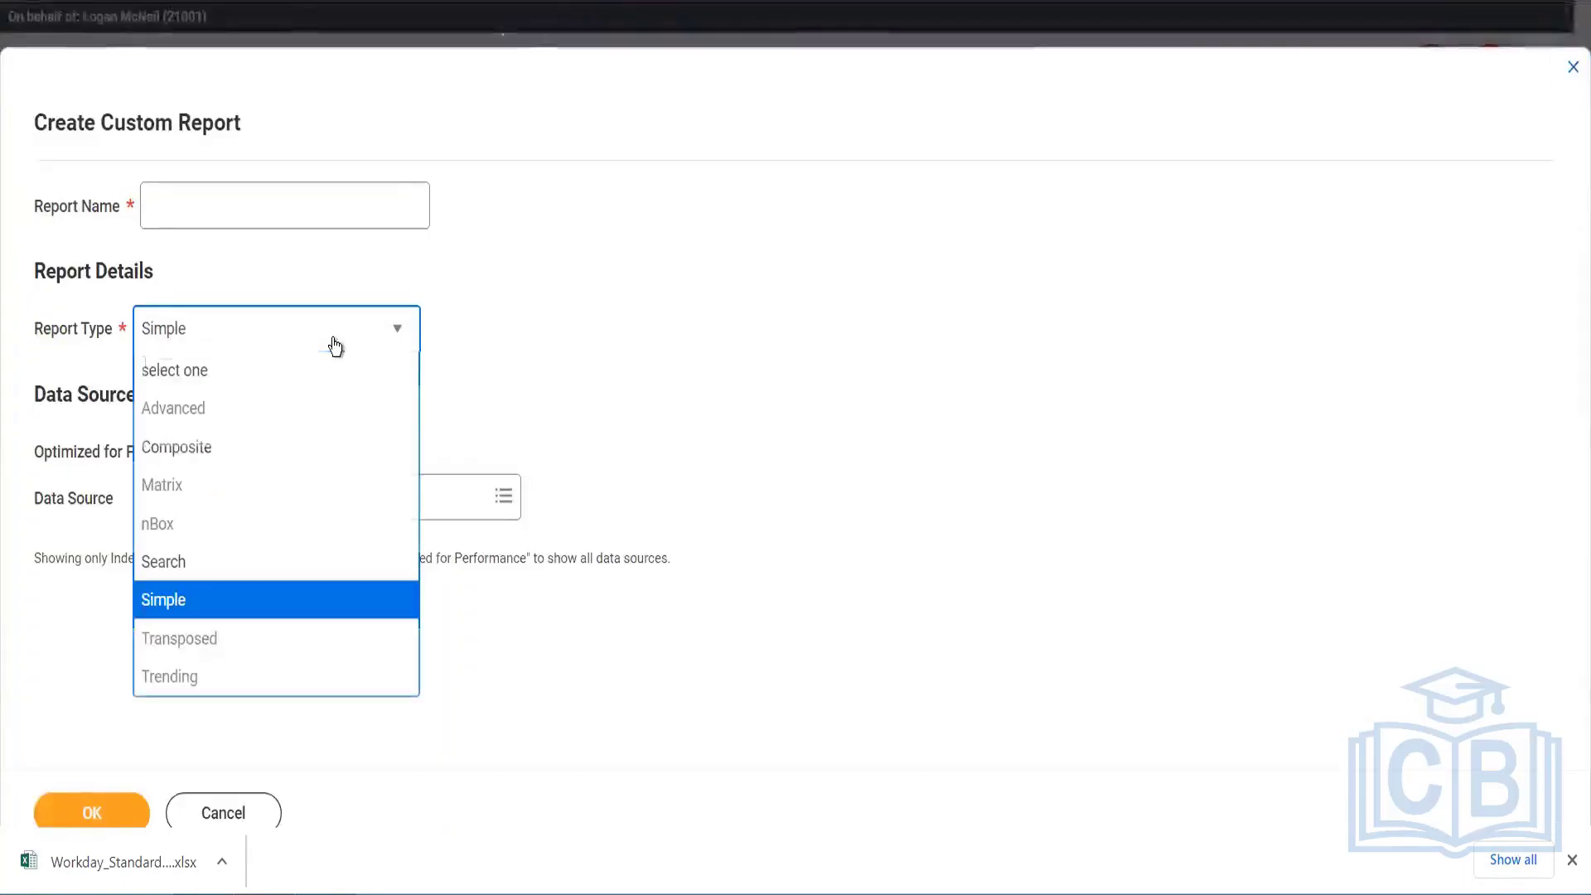
left_click(224, 410)
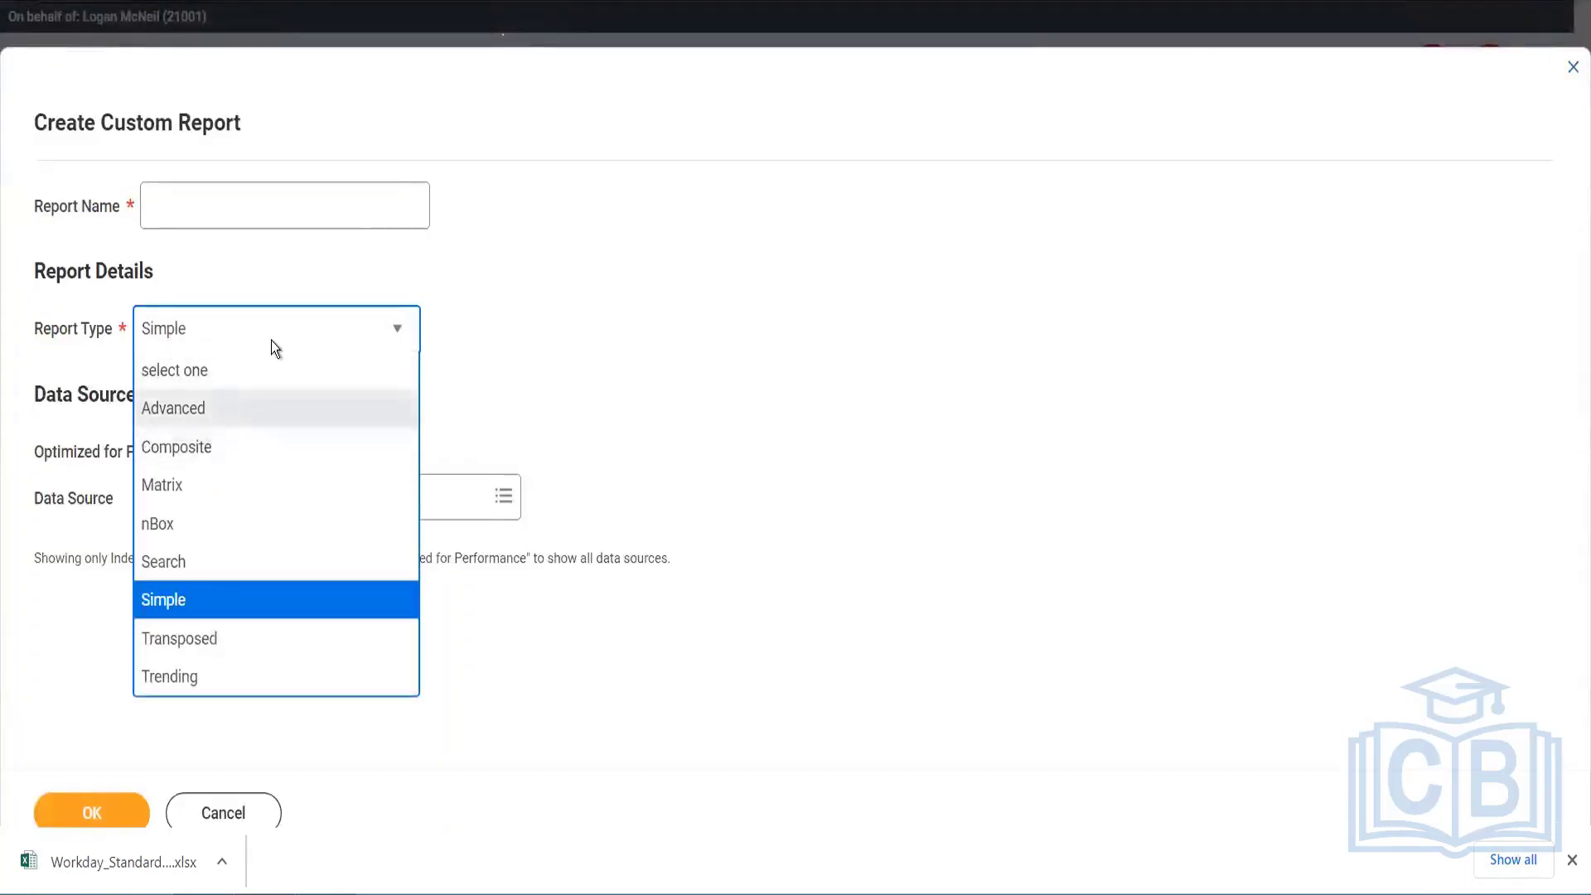
left_click(336, 203)
type("Offer")
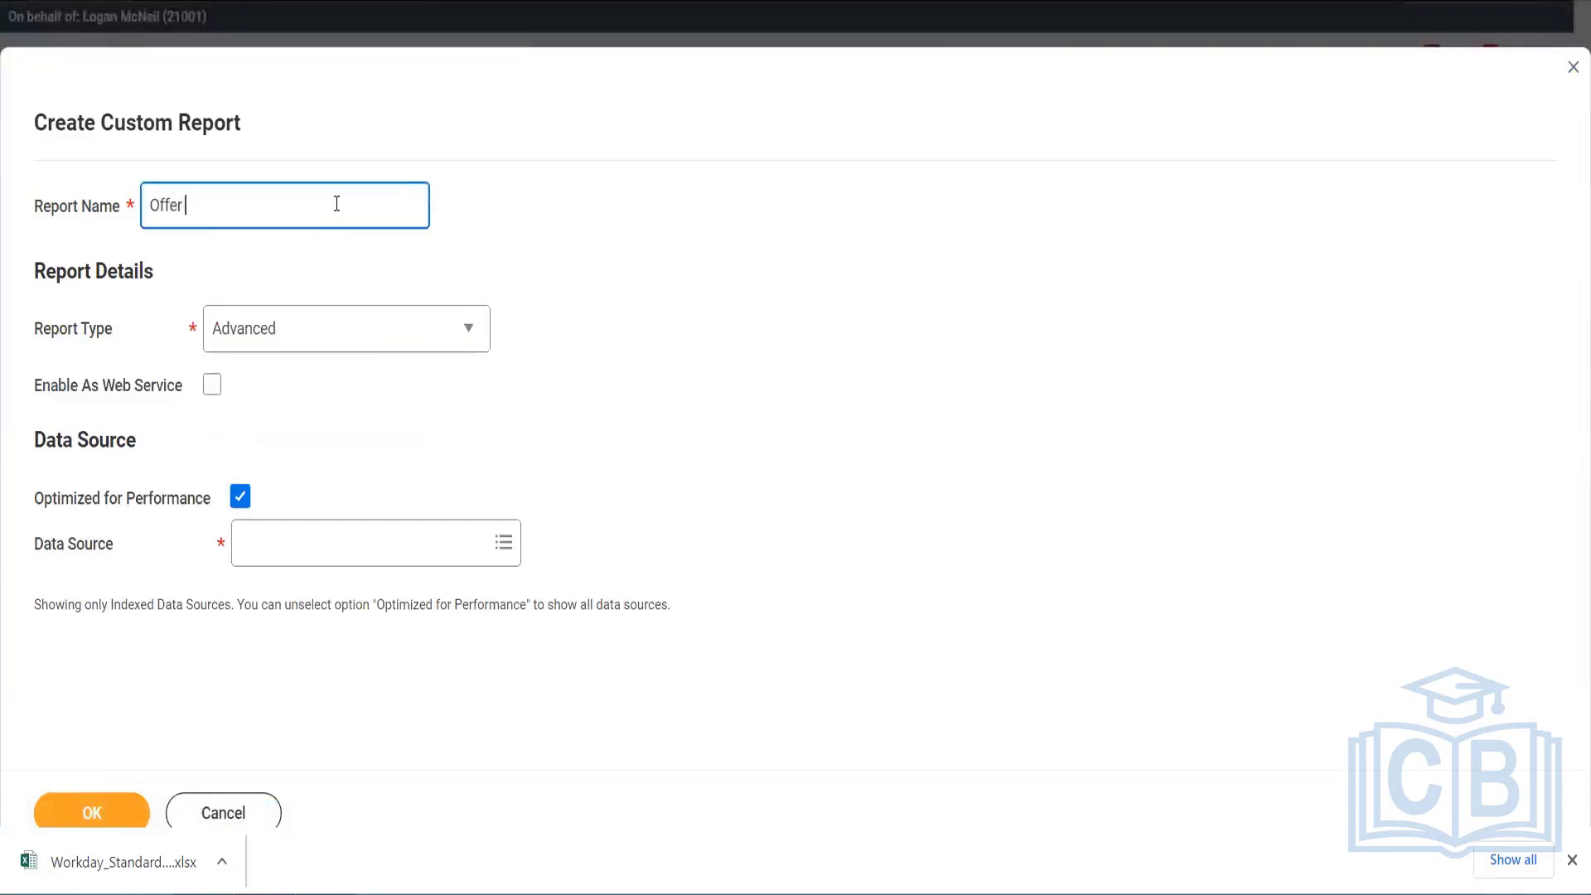
type(" Acceptand")
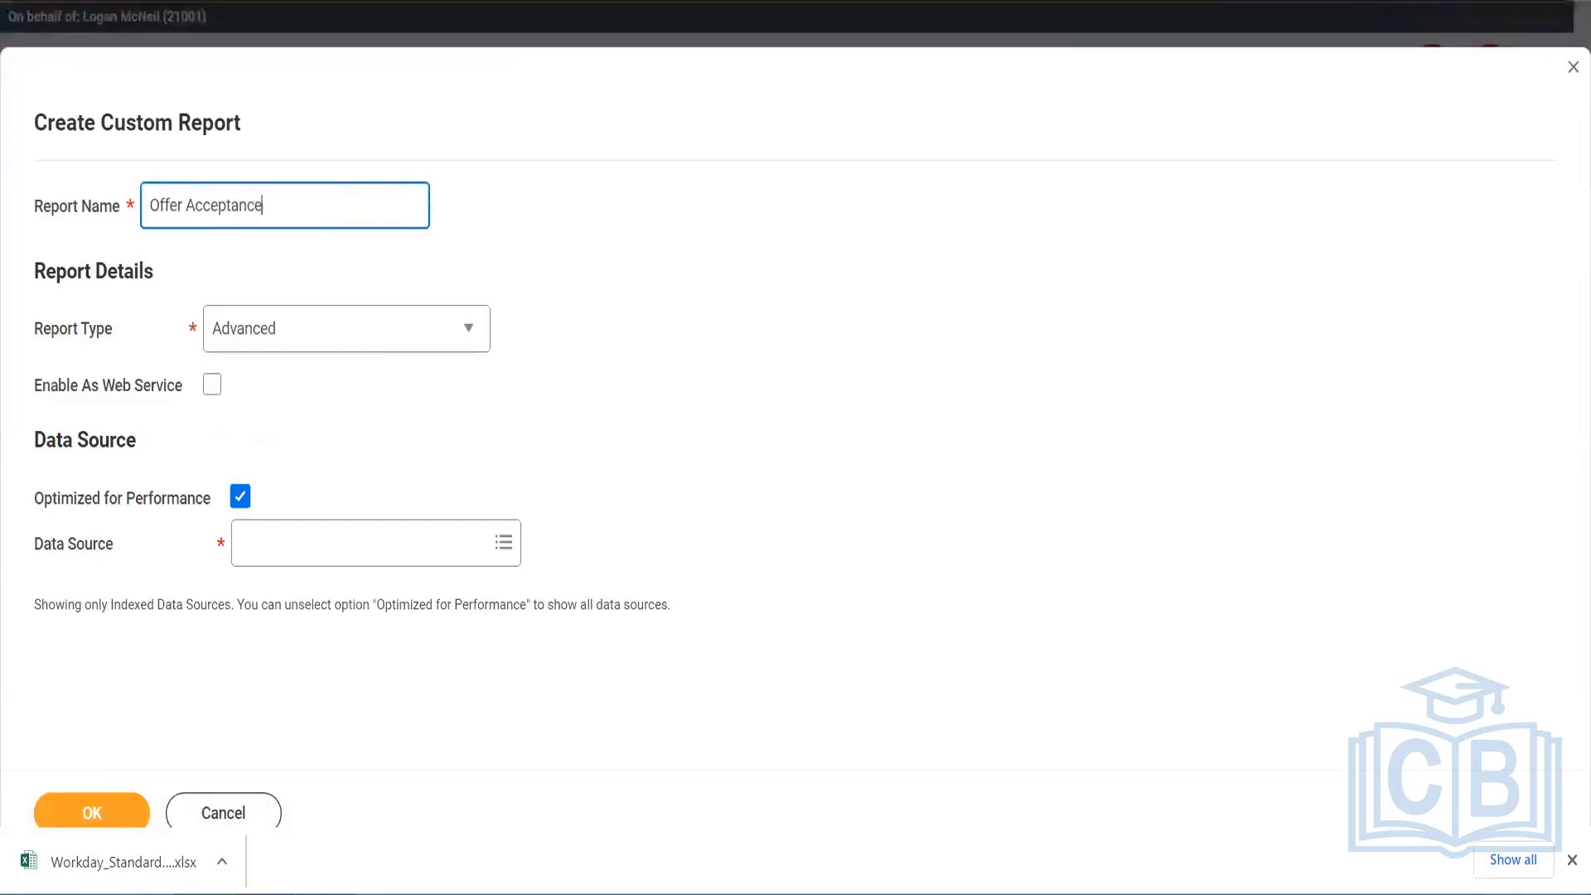
Step: Search the indexed data sources for "offer"
left_click(311, 552)
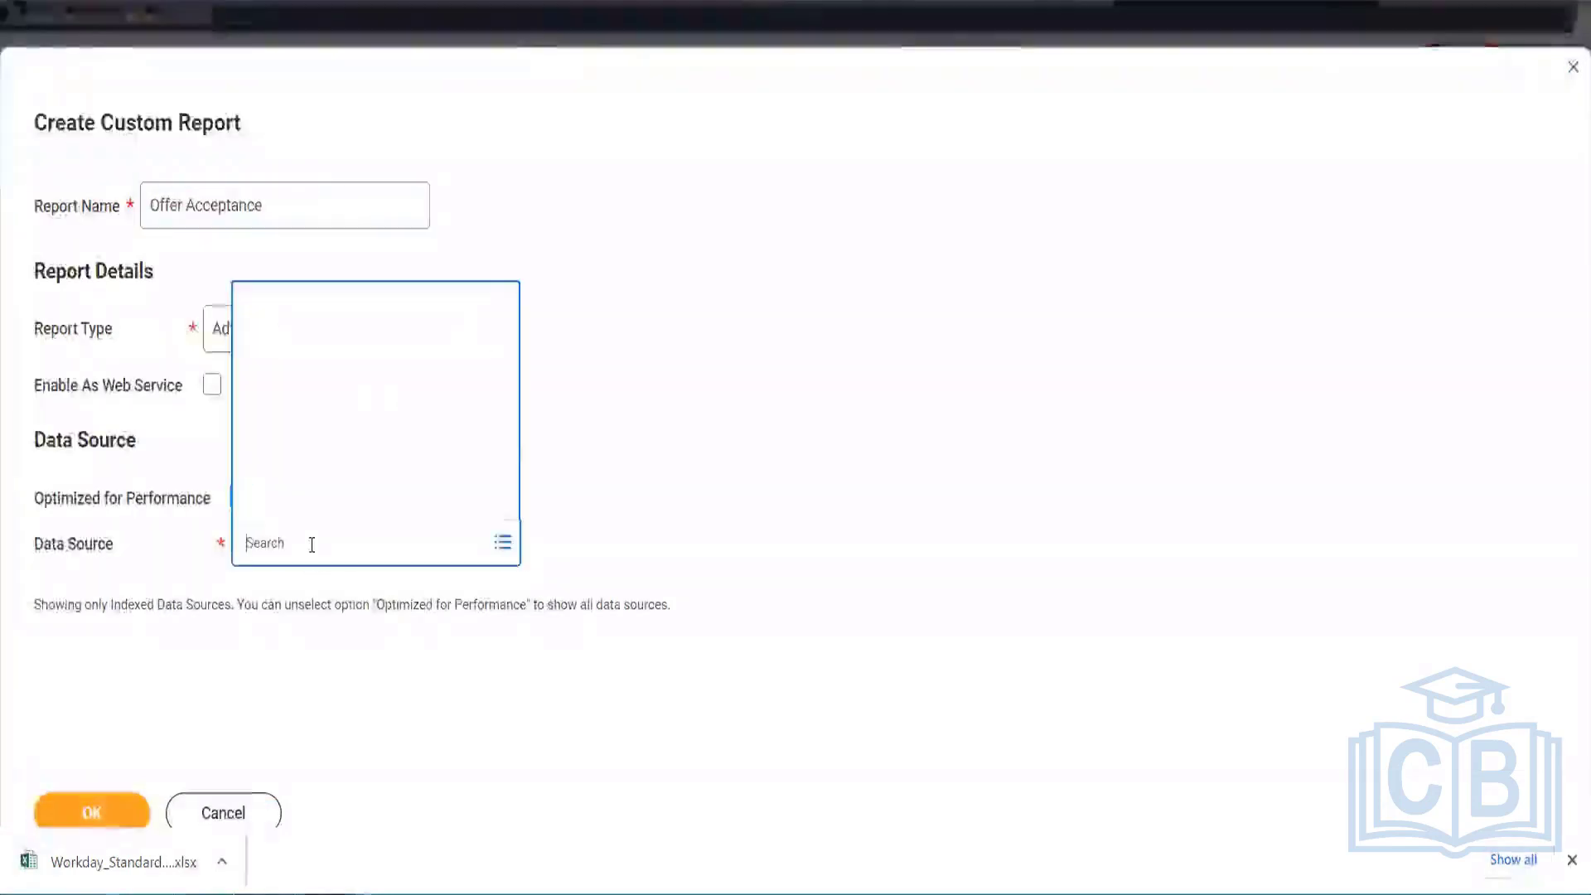
type("offer")
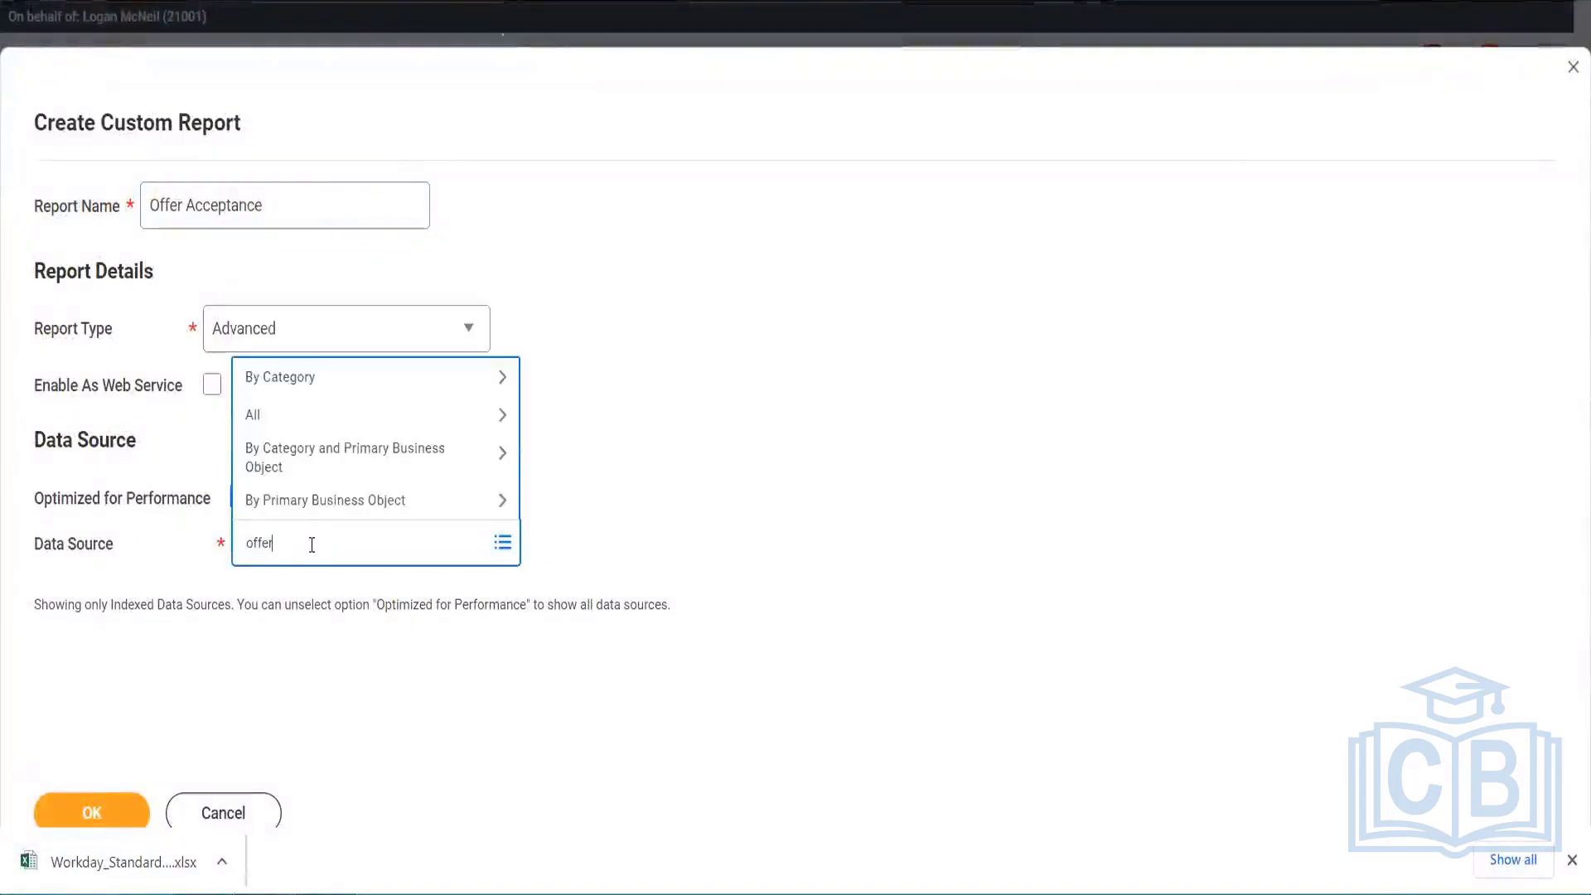
key("Return")
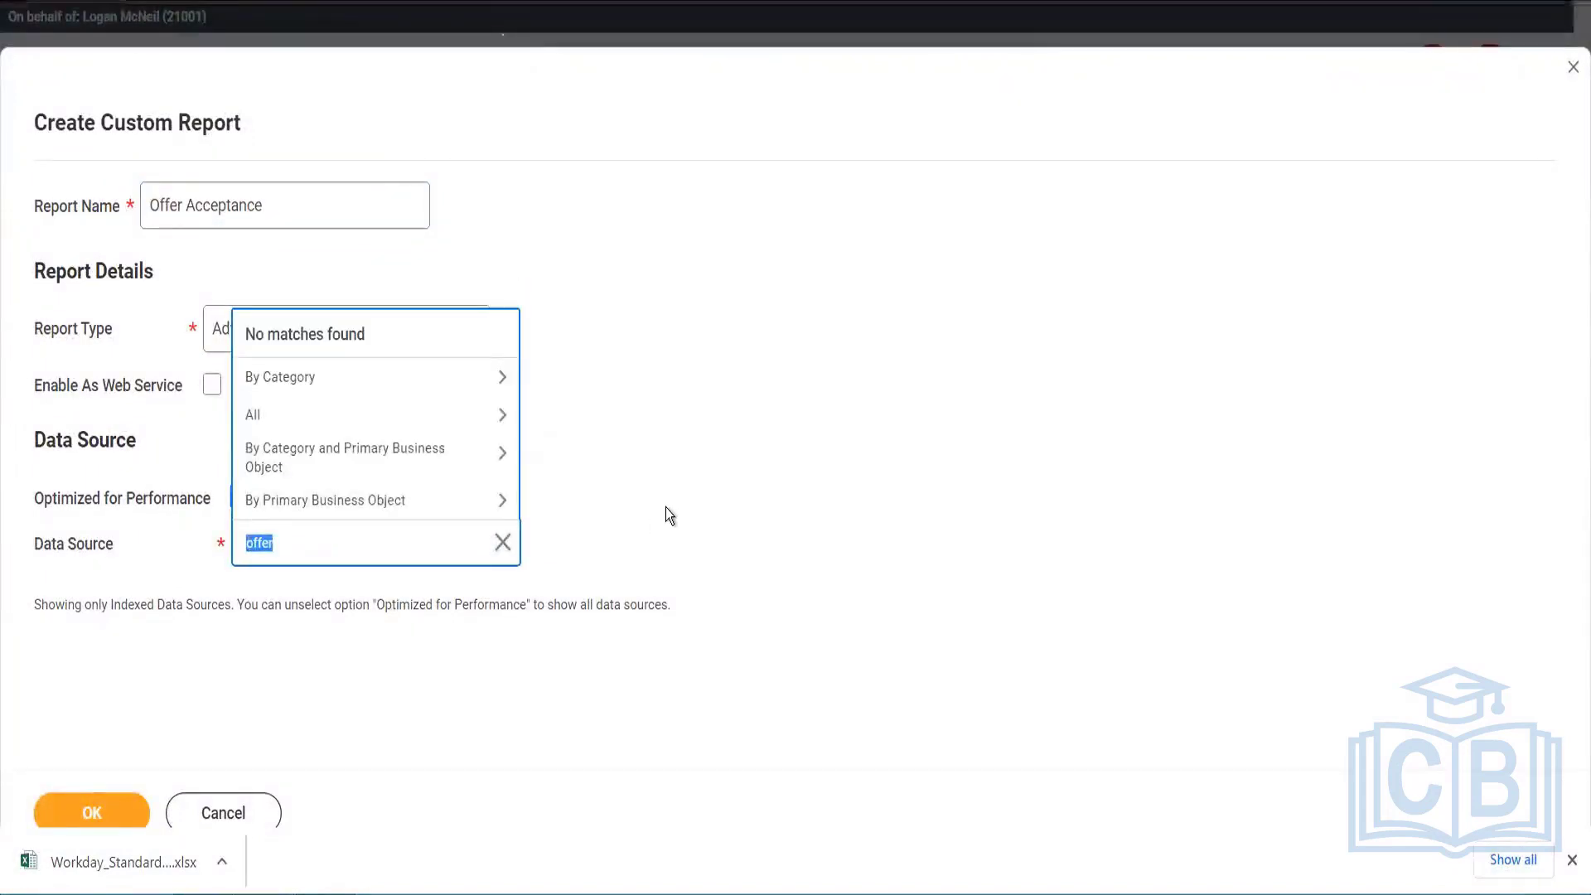
left_click(664, 507)
Step: Turn off Optimized for Performance and choose Active and Renegotiated Offer/Employment Agreement Events as the data source
left_click(240, 497)
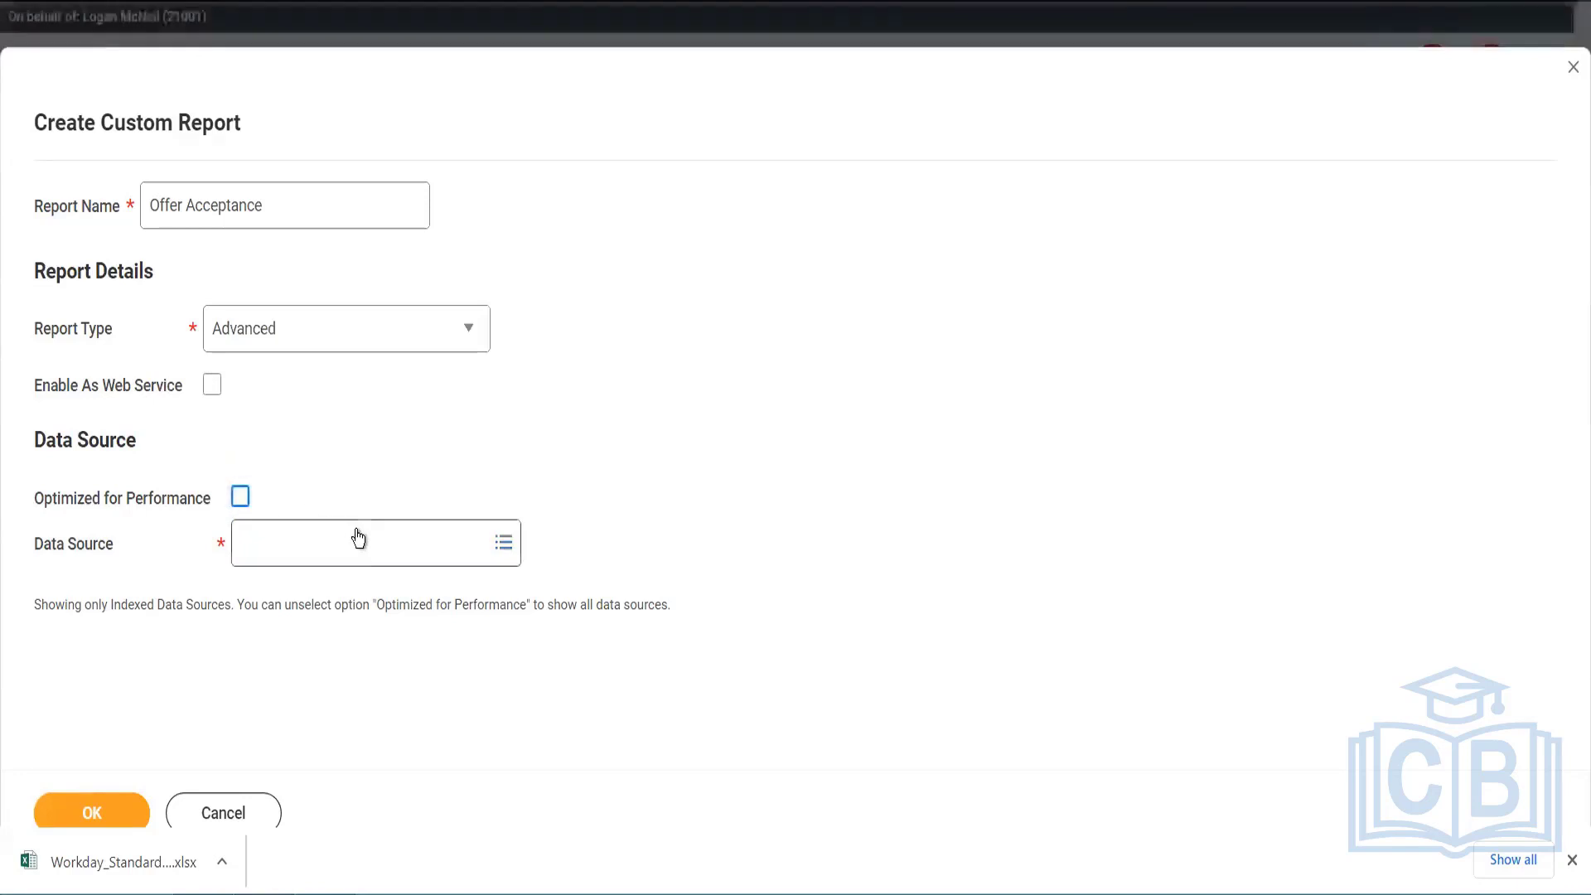
left_click(356, 571)
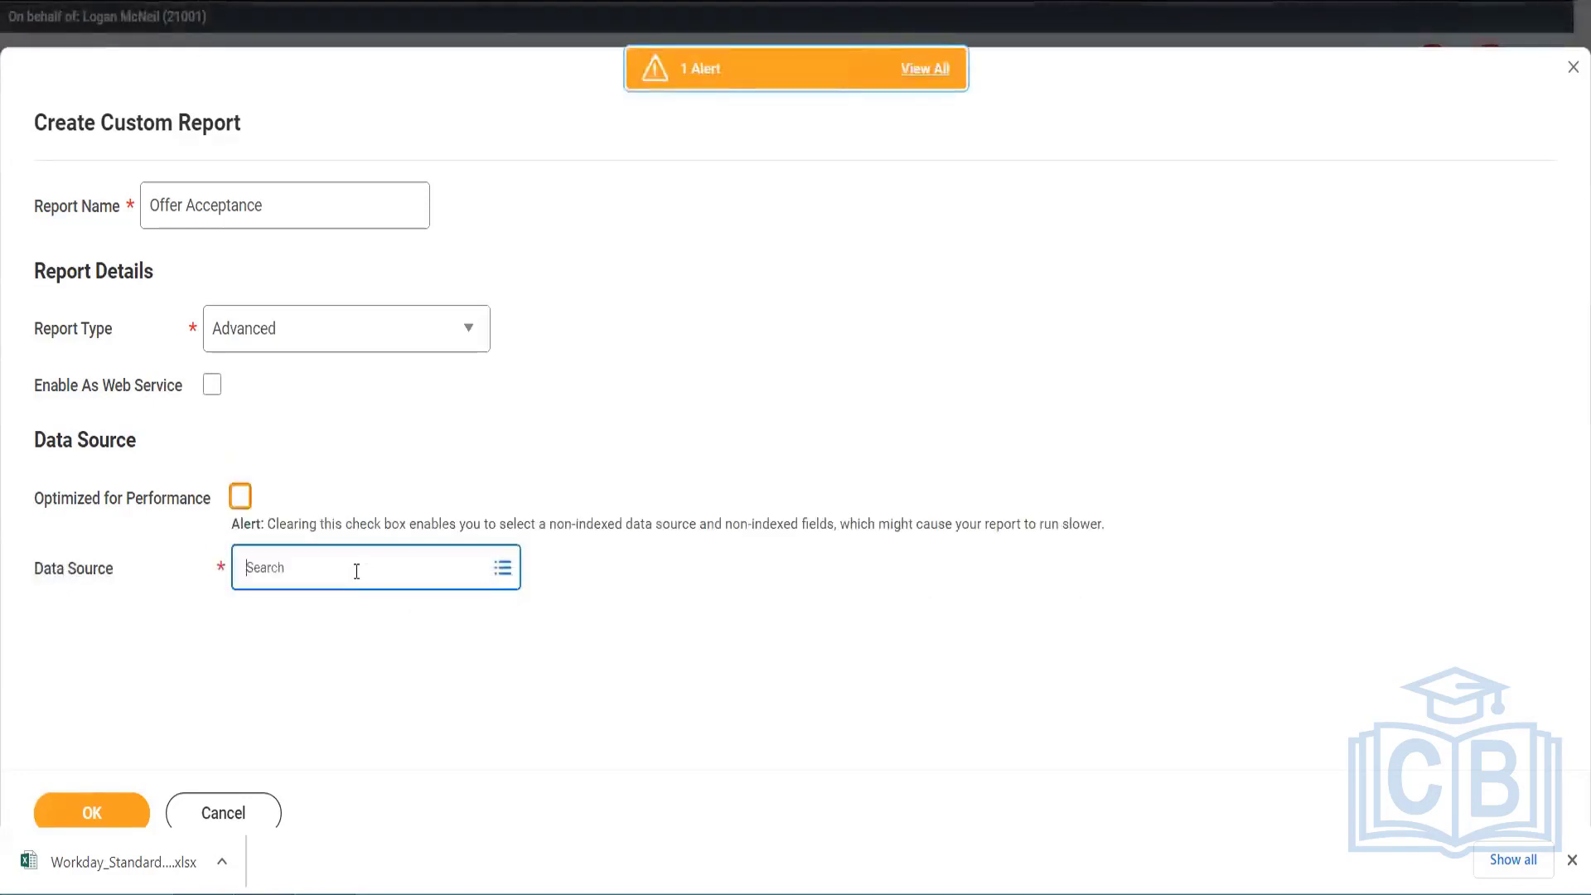
type("offer")
key("Return")
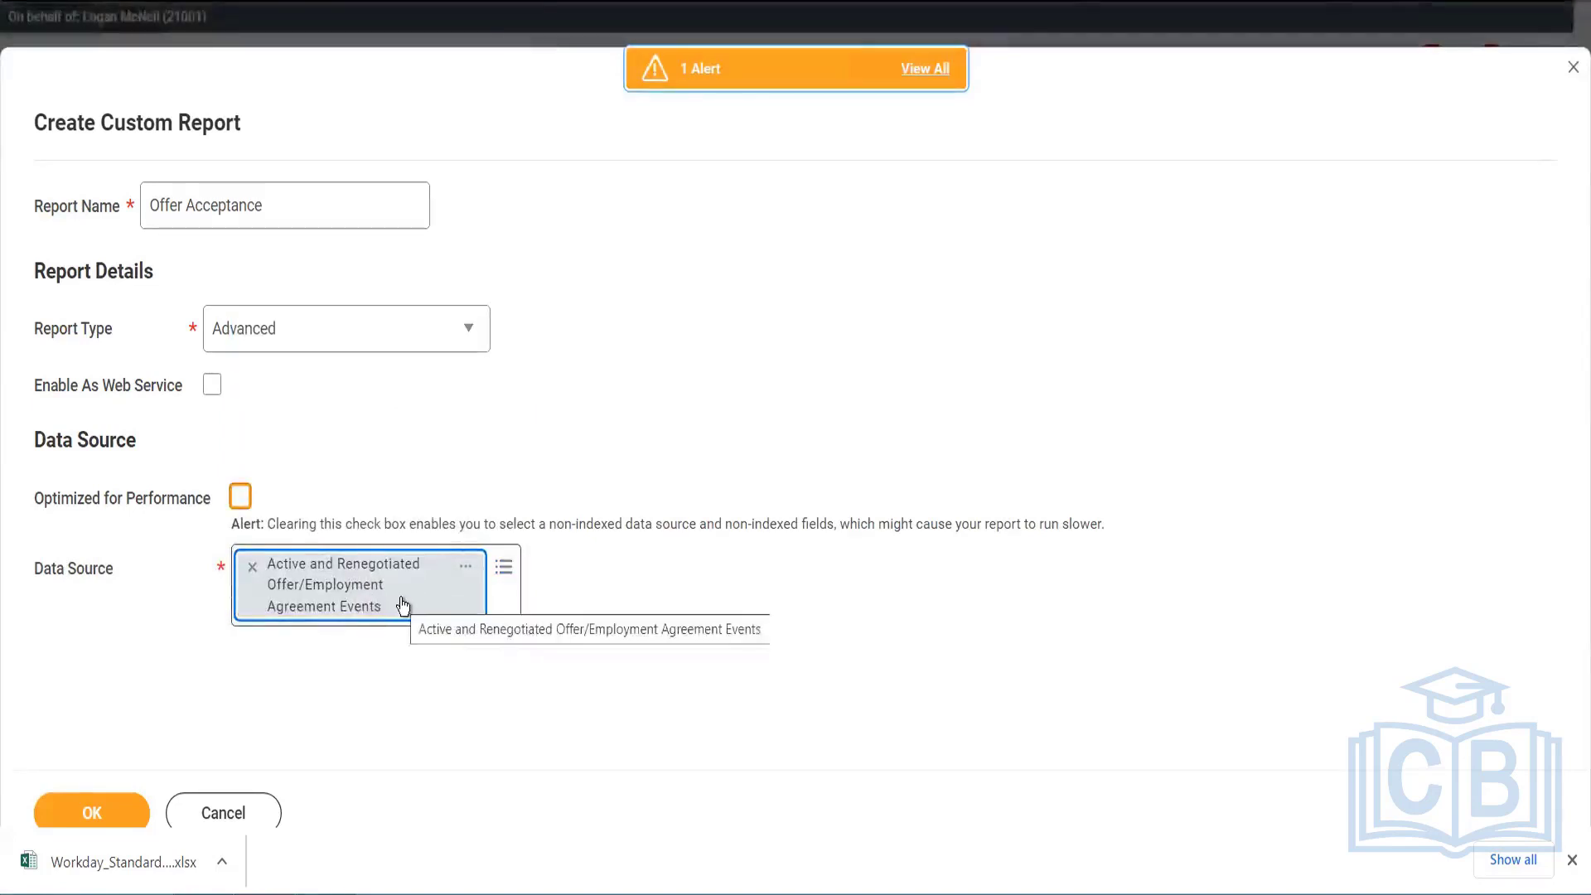
Step: Review the chosen offer data source's details, remove it from the report, and turn Optimized for Performance back on
left_click(467, 569)
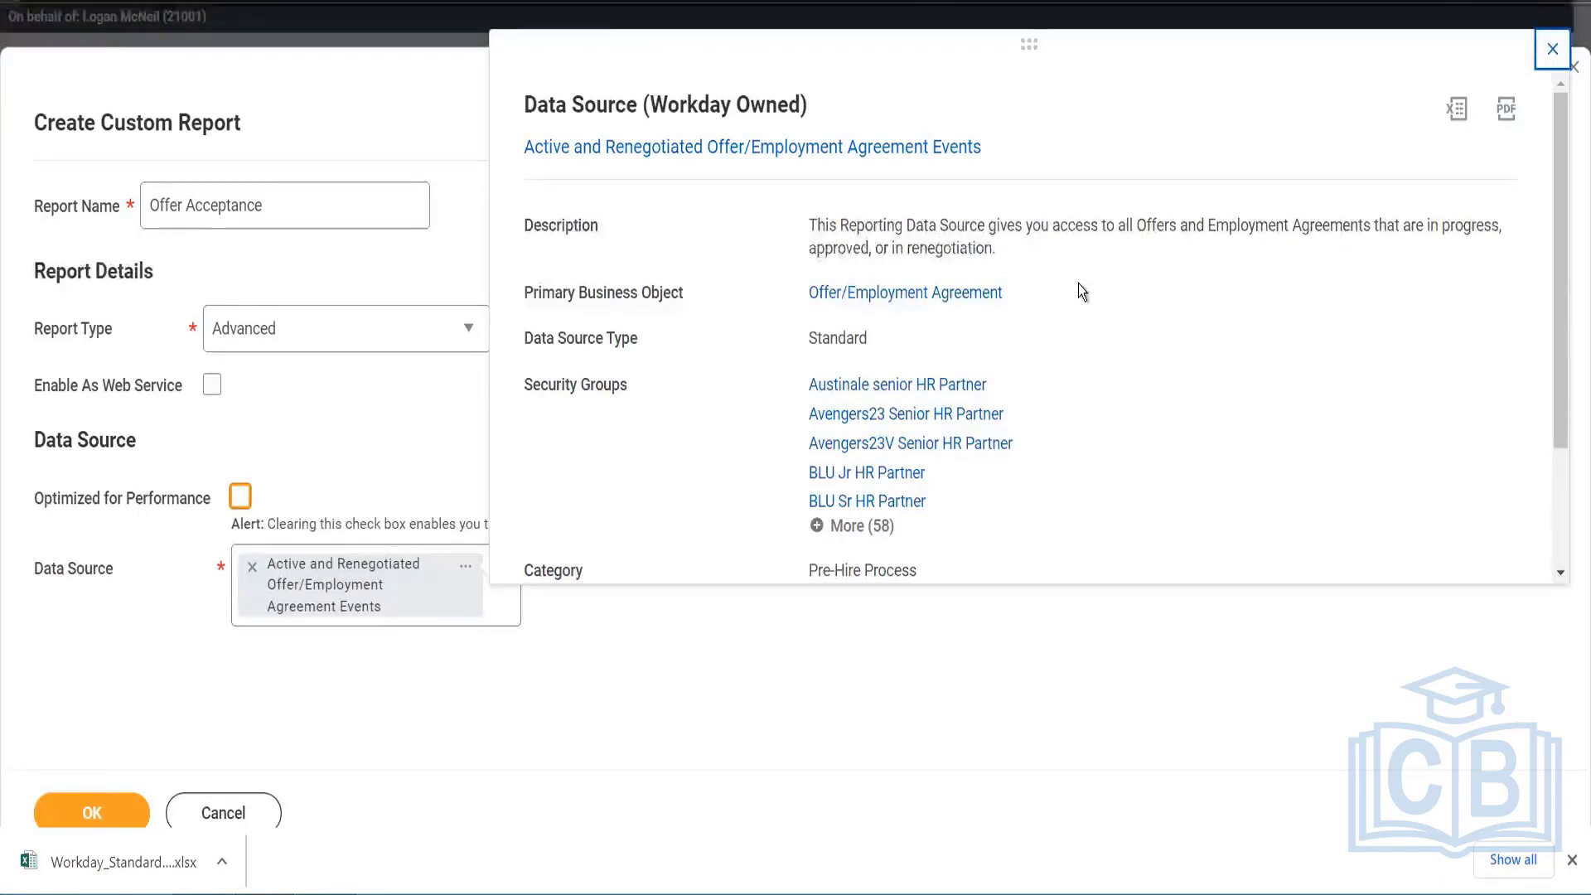
left_click(1552, 50)
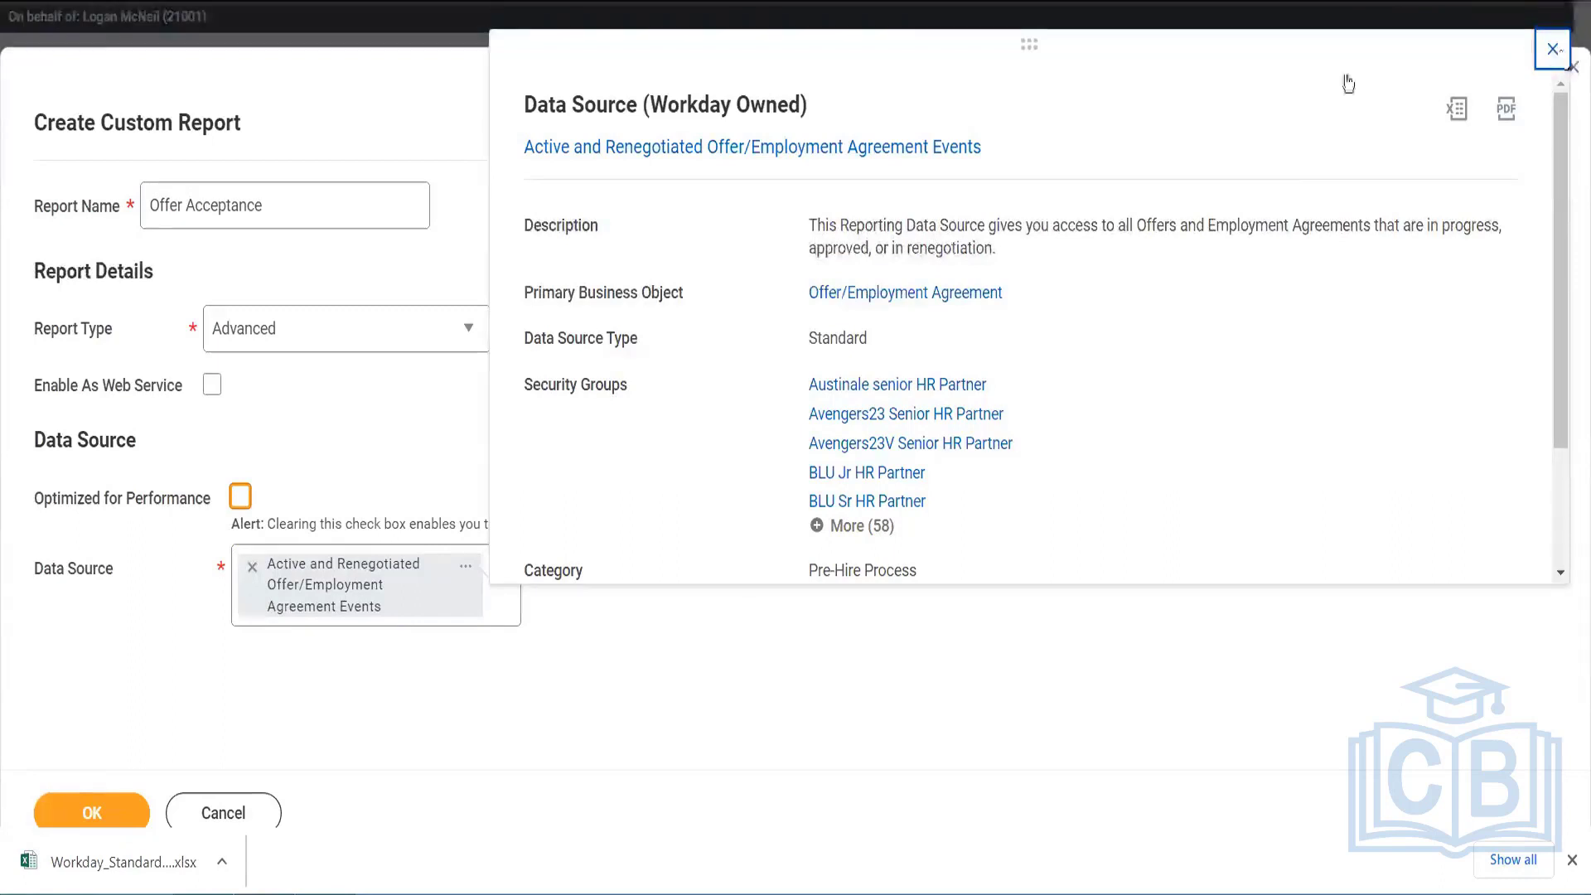
left_click(252, 569)
left_click(241, 495)
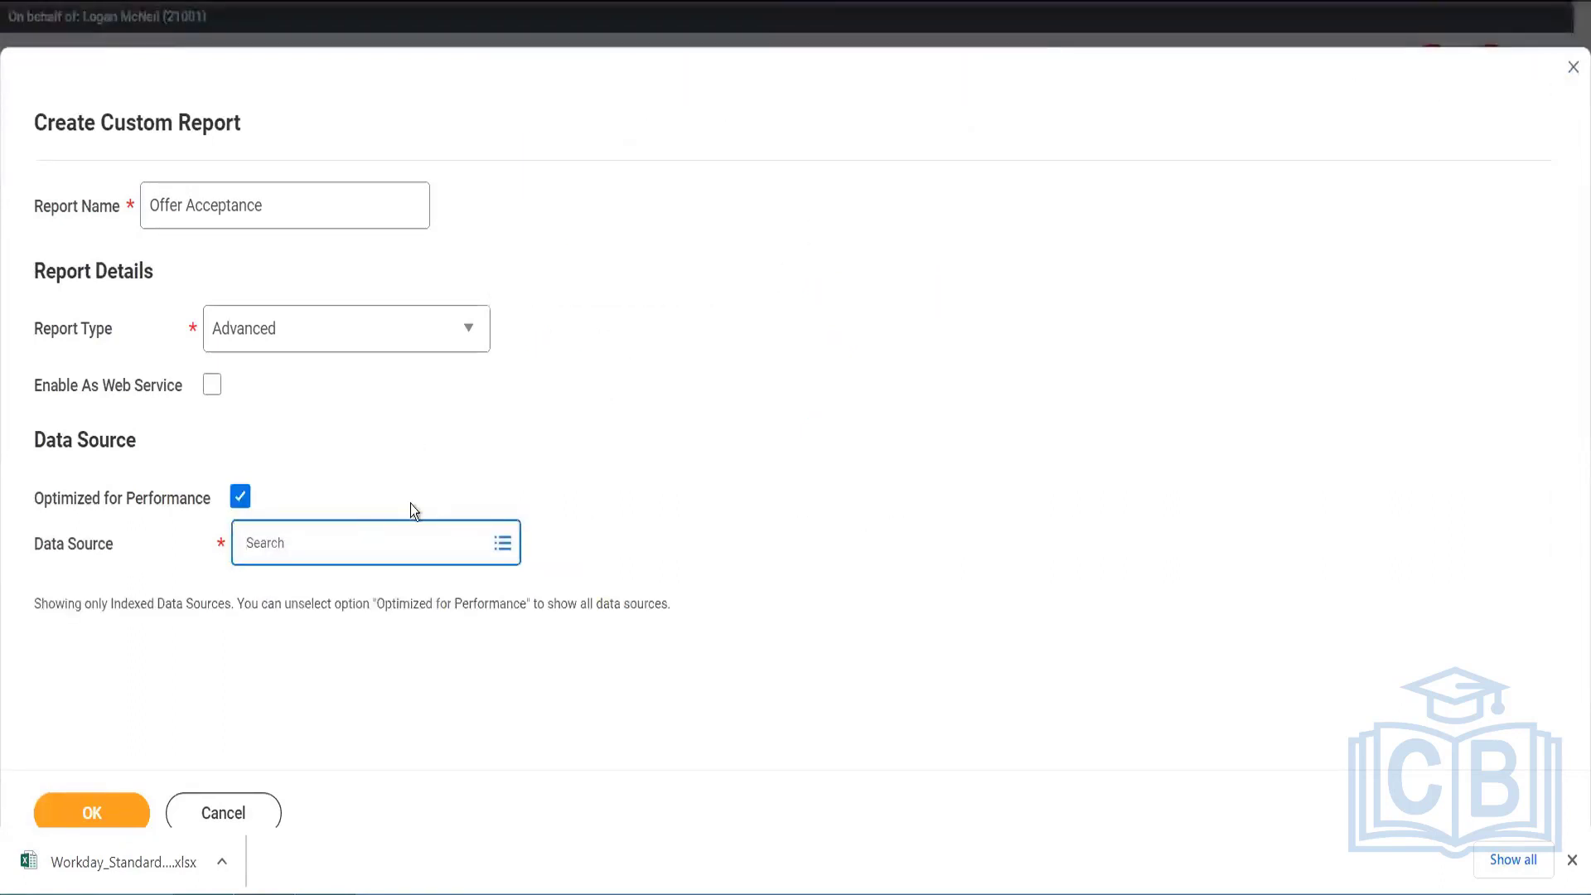
Step: Search the indexed data sources for "candidate"
left_click(413, 541)
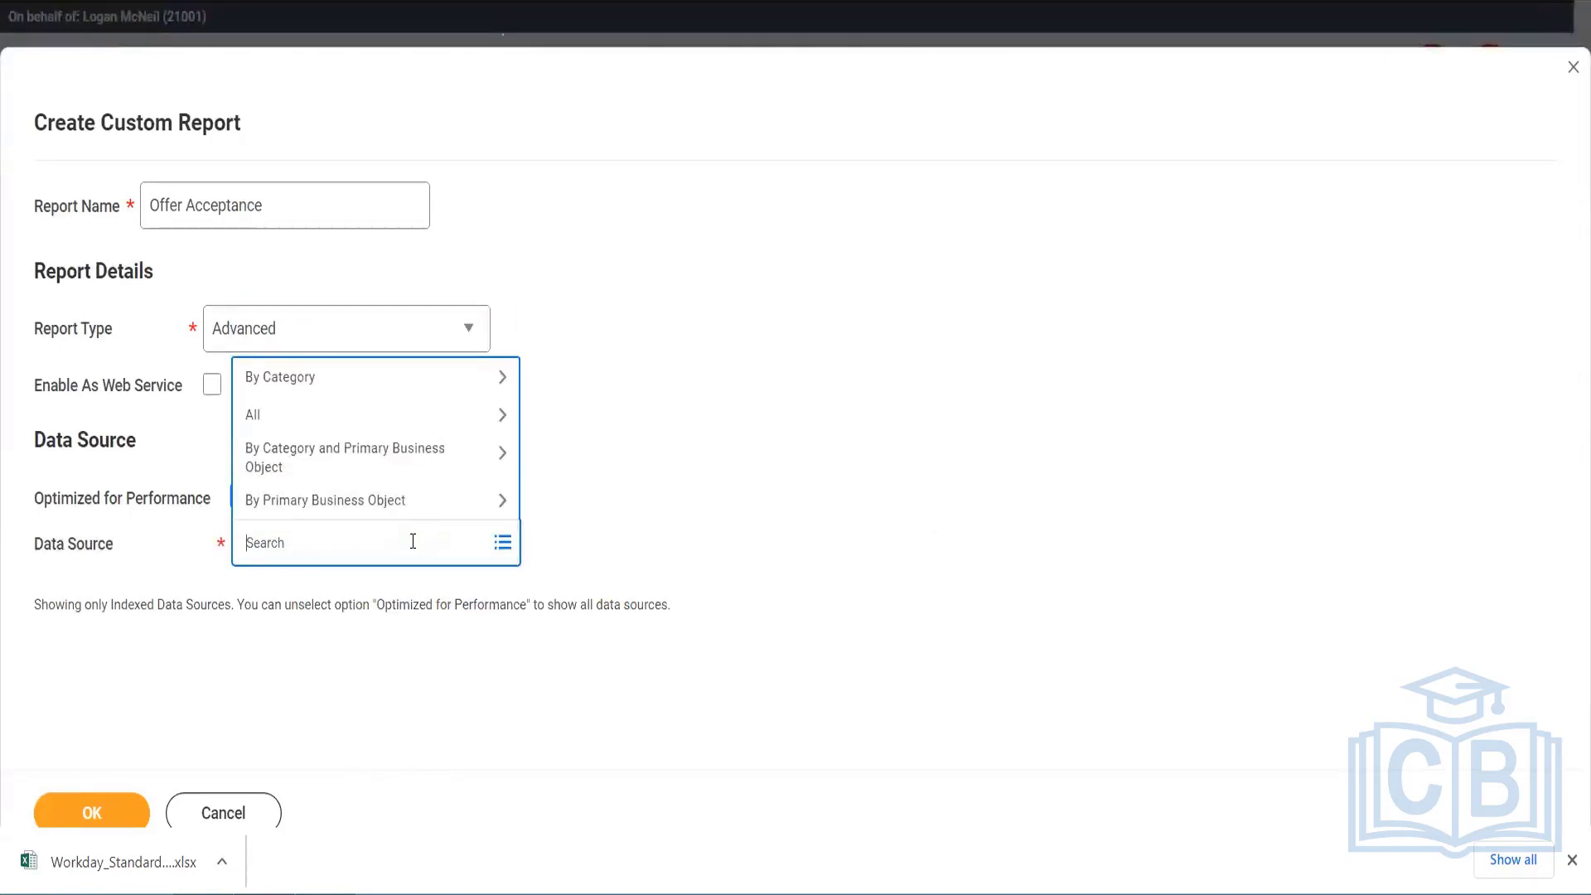
type("ofer")
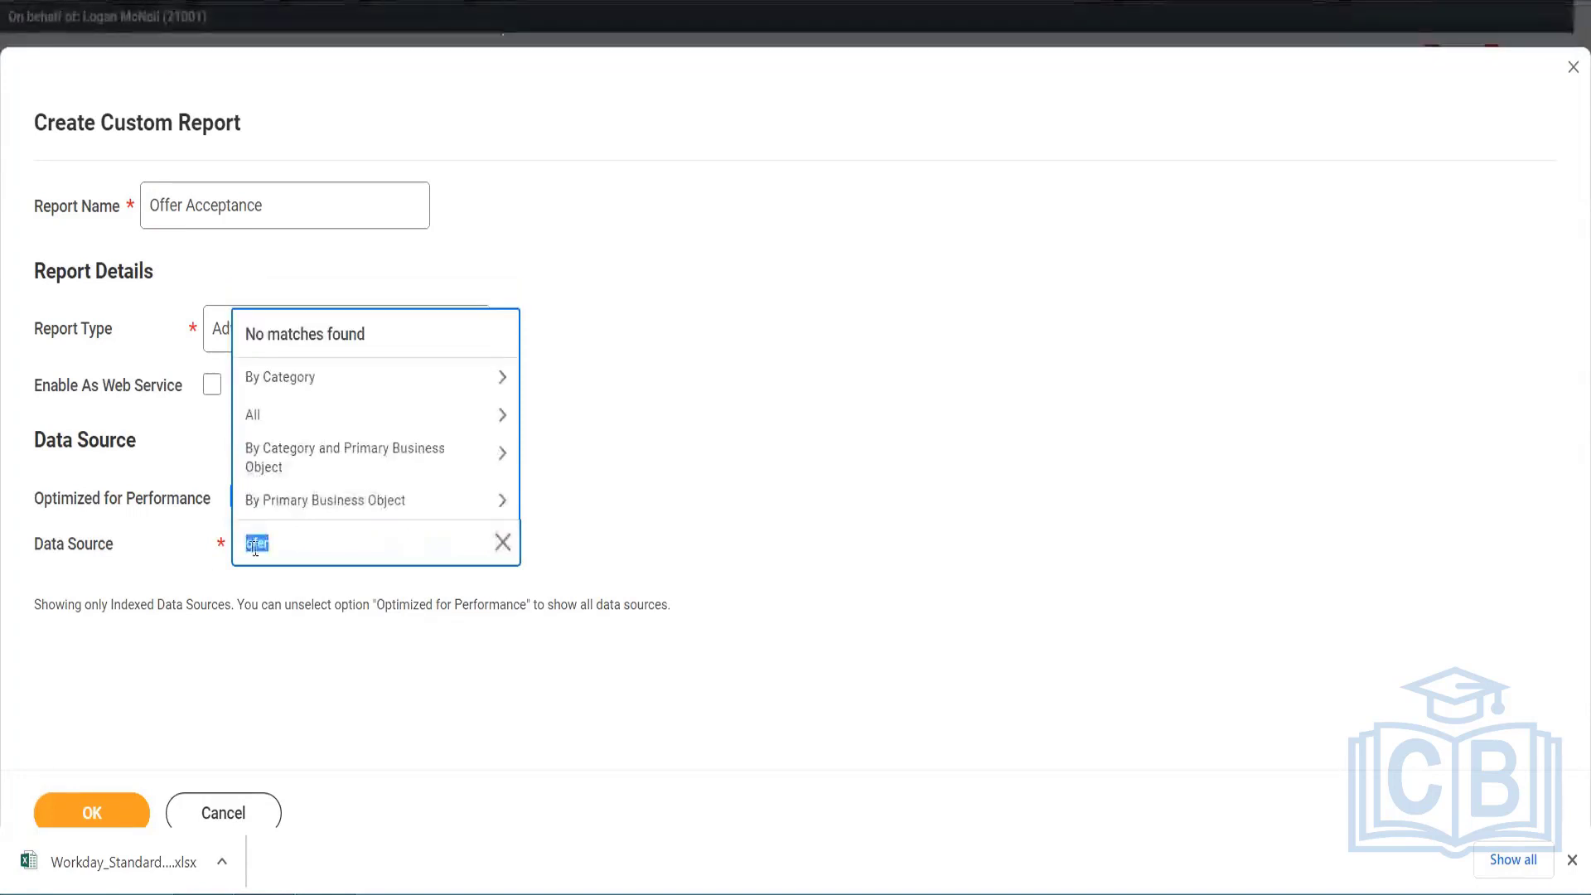
double_click(255, 544)
key("BackSpace")
type("candidate")
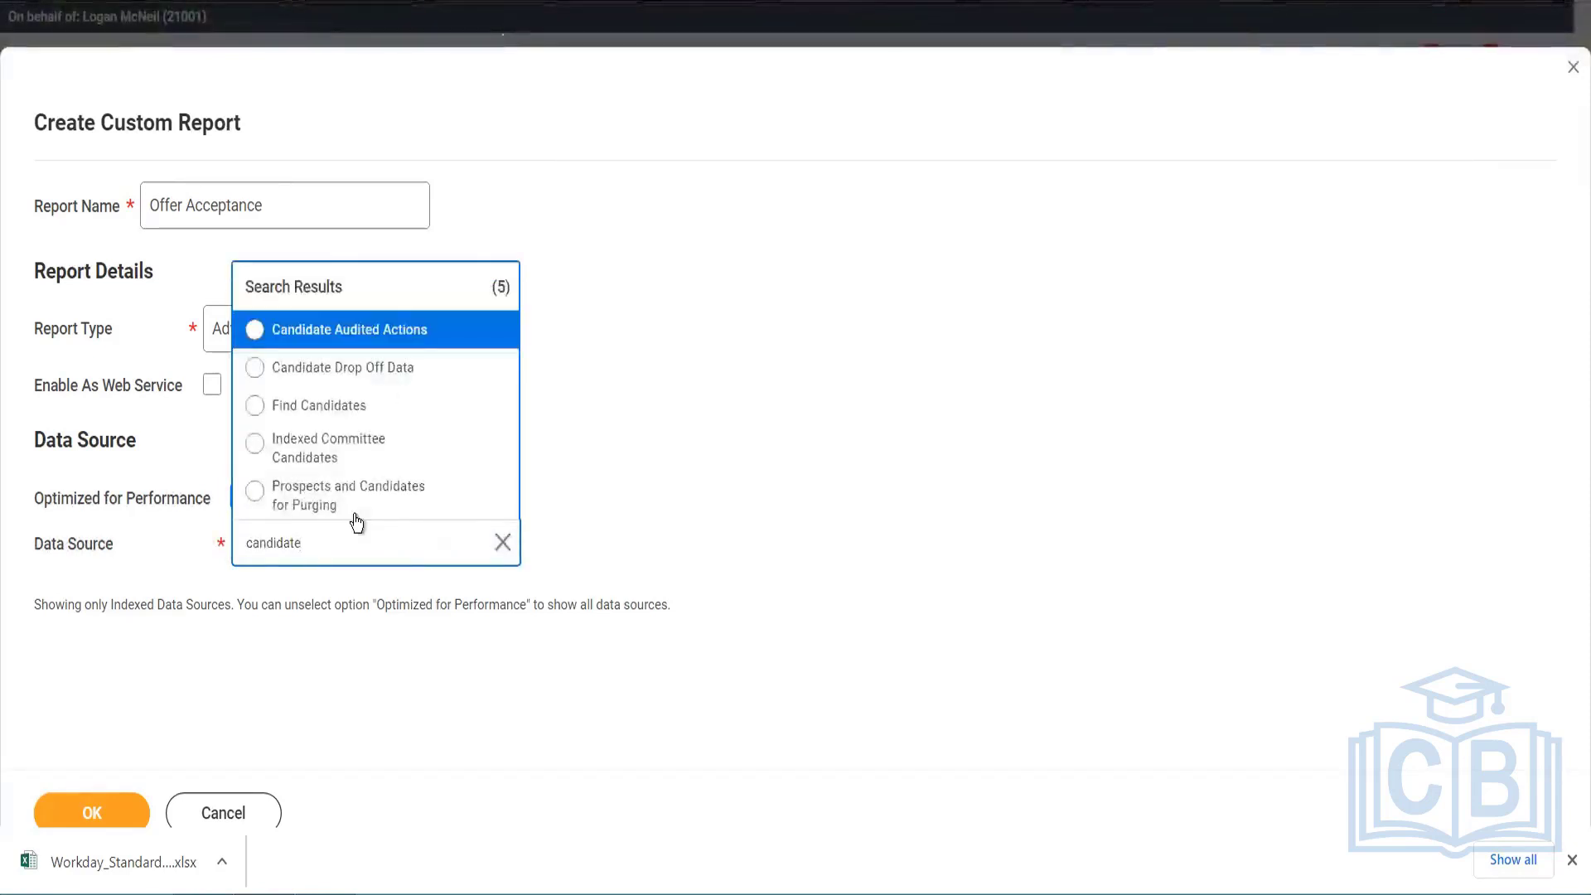
Step: Review the Candidate Drop Off Data, Candidate Audited Actions and Find Candidates details, and submit the report with Find Candidates as data source
left_click(470, 371)
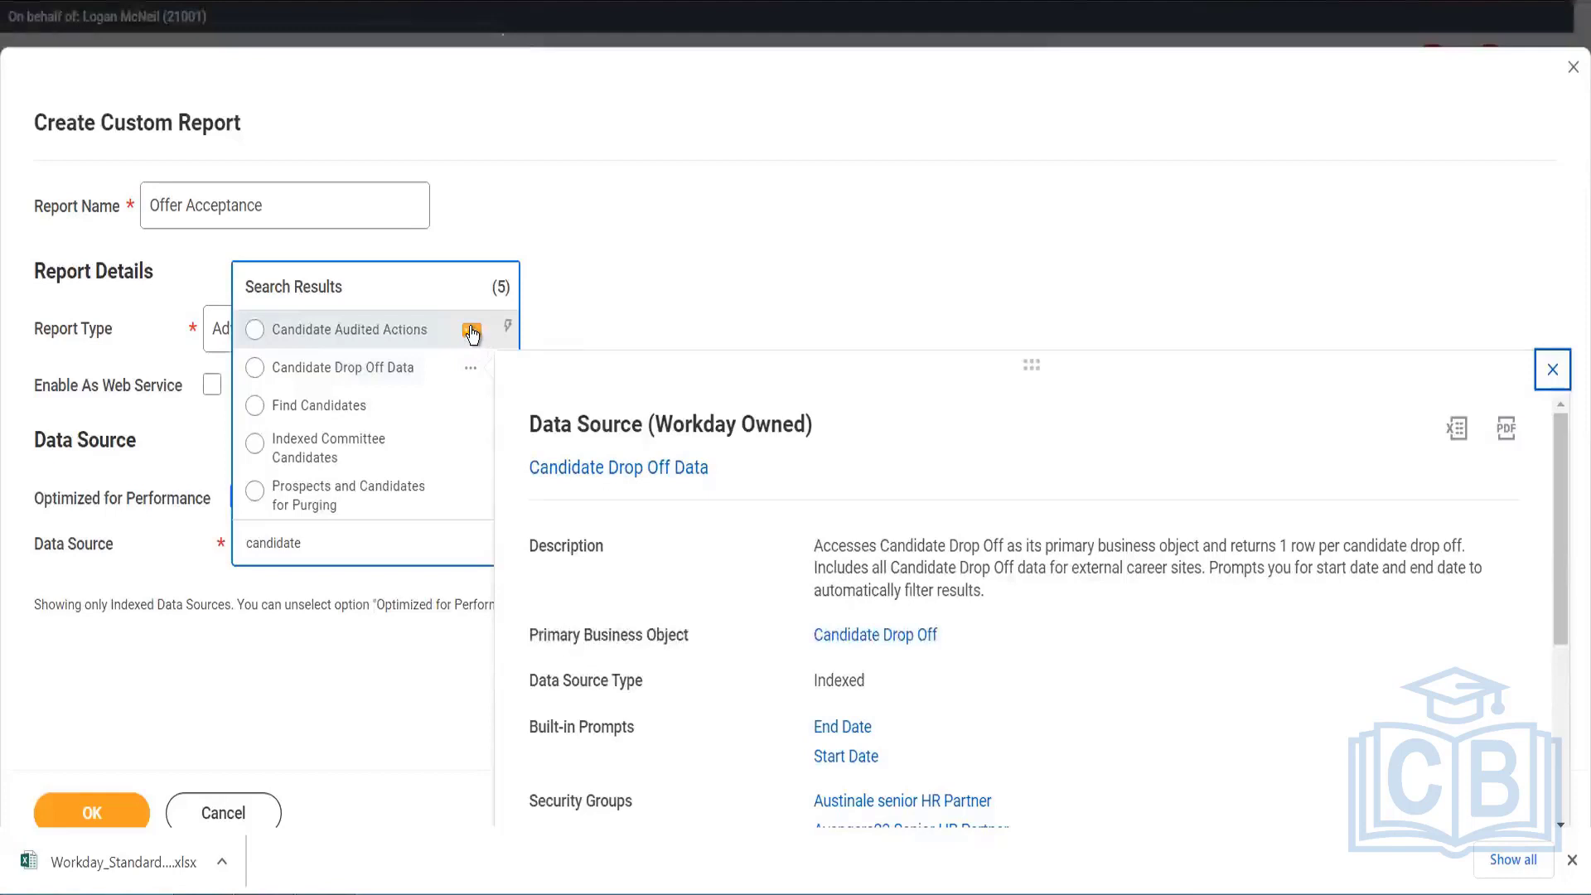
left_click(472, 332)
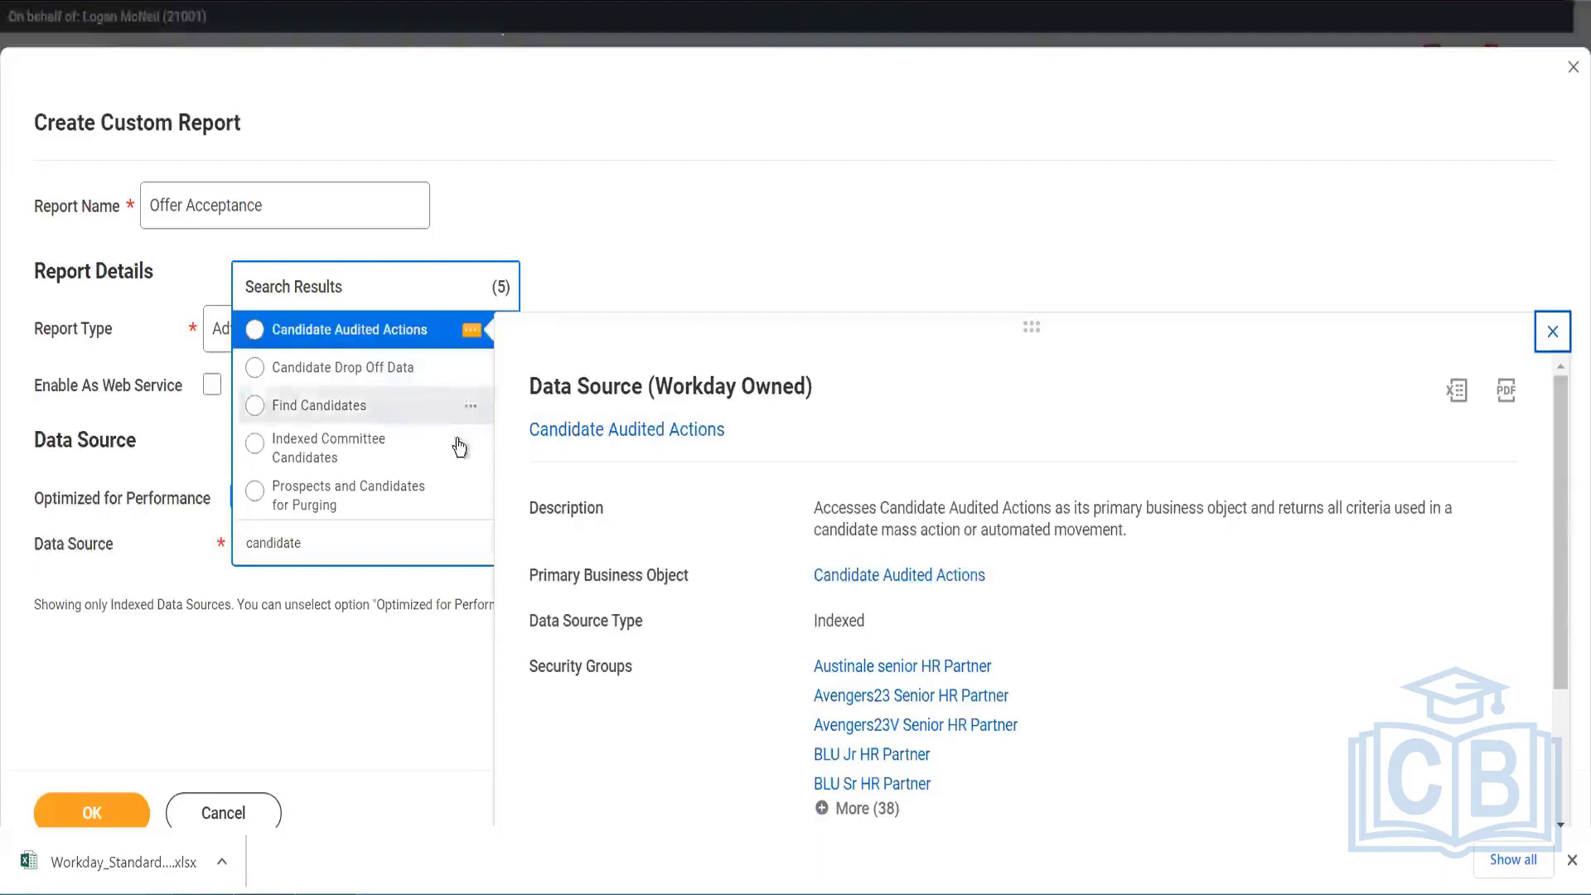
left_click(471, 407)
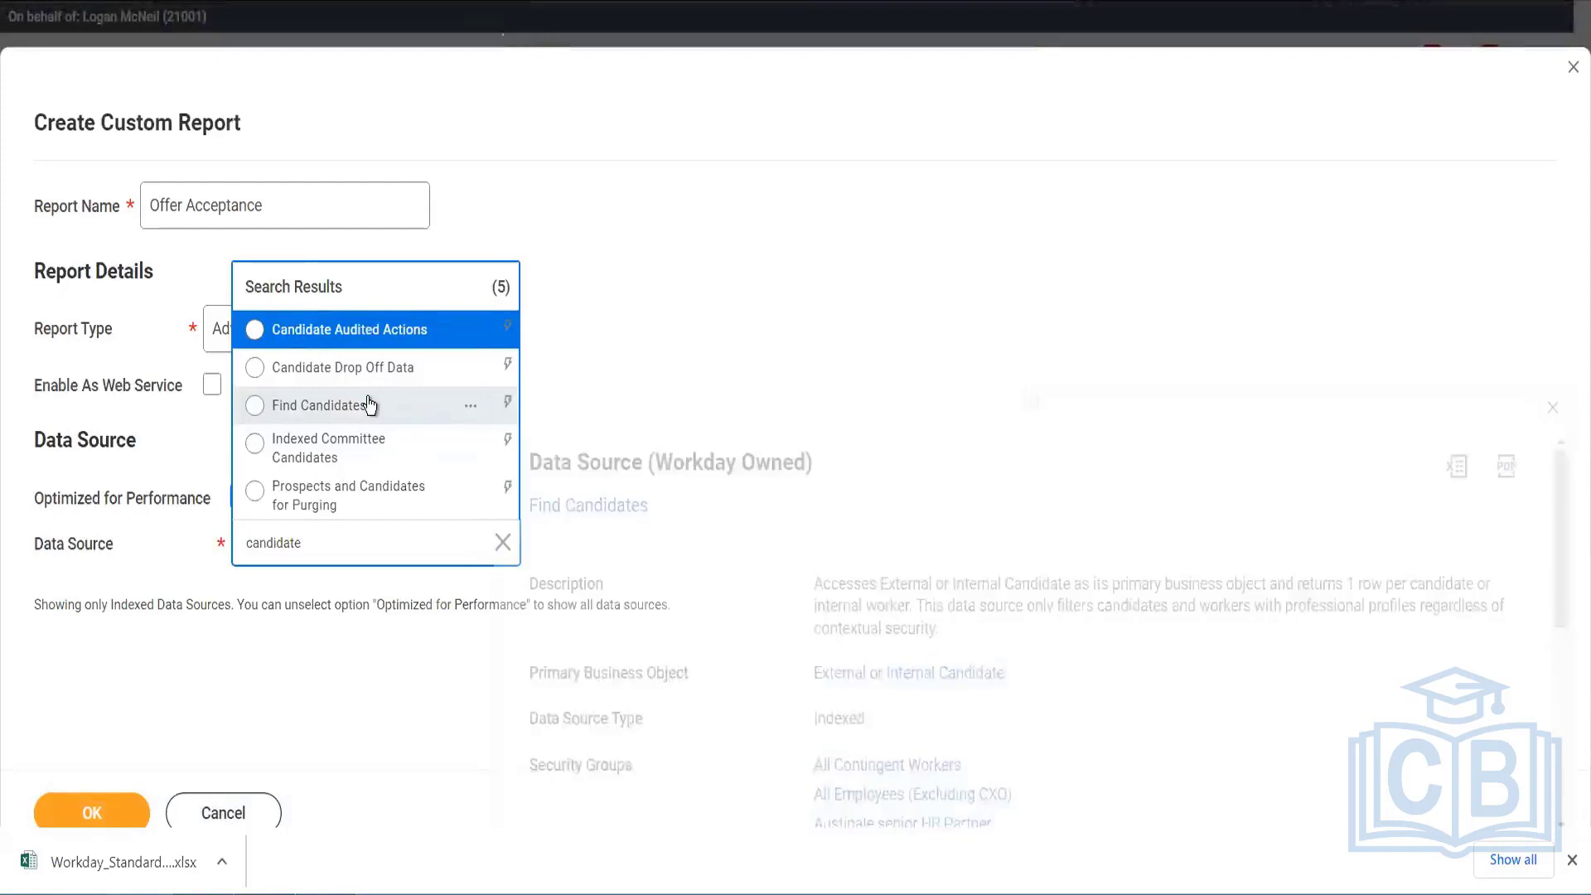
left_click(319, 404)
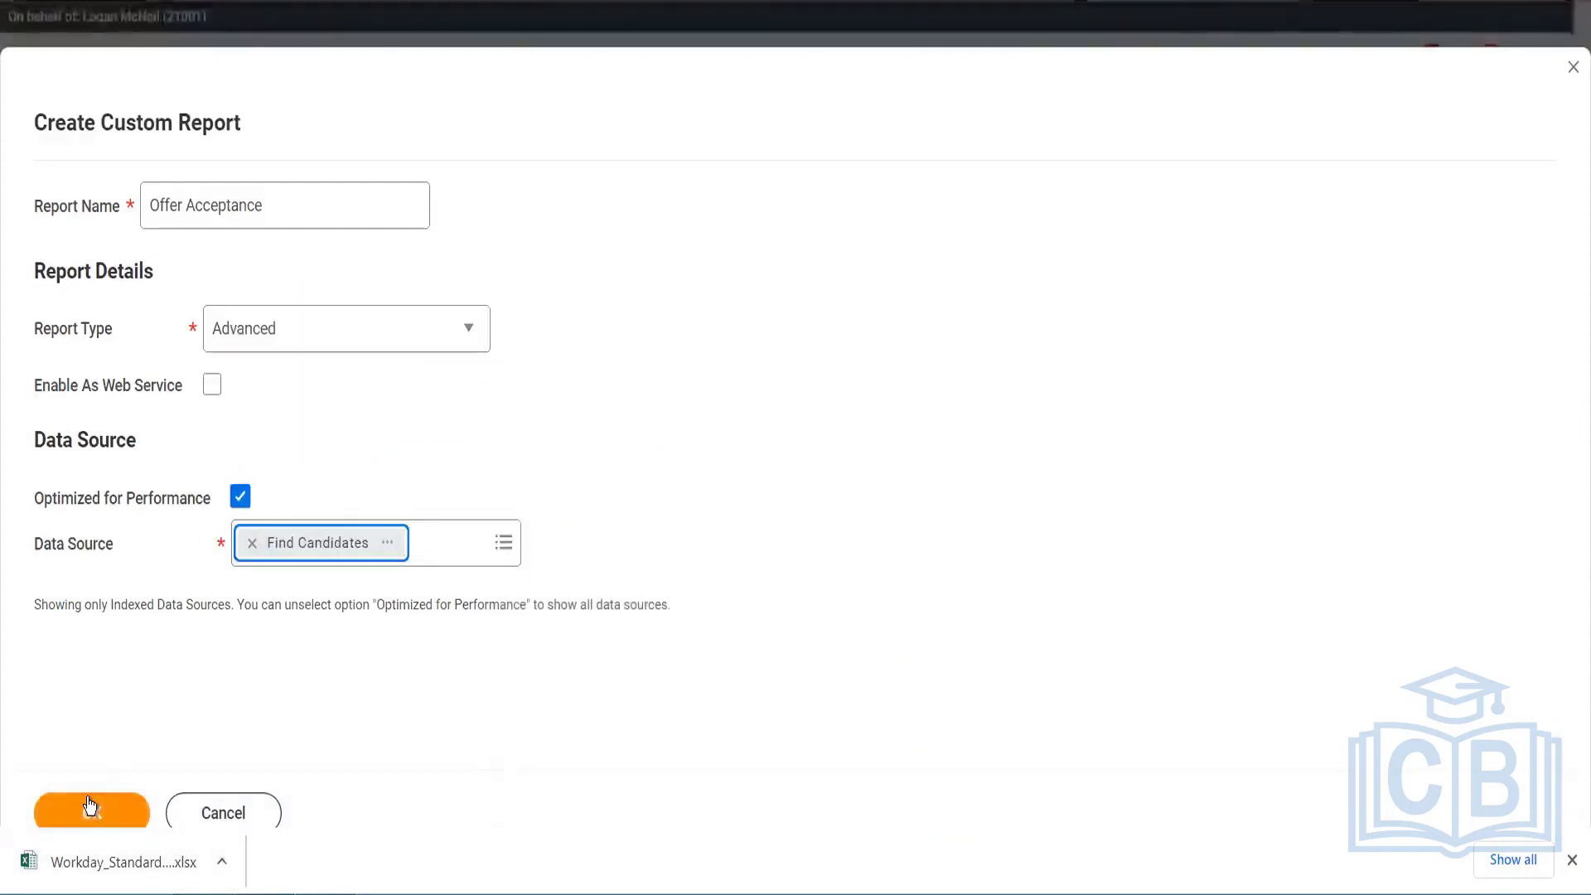
left_click(87, 799)
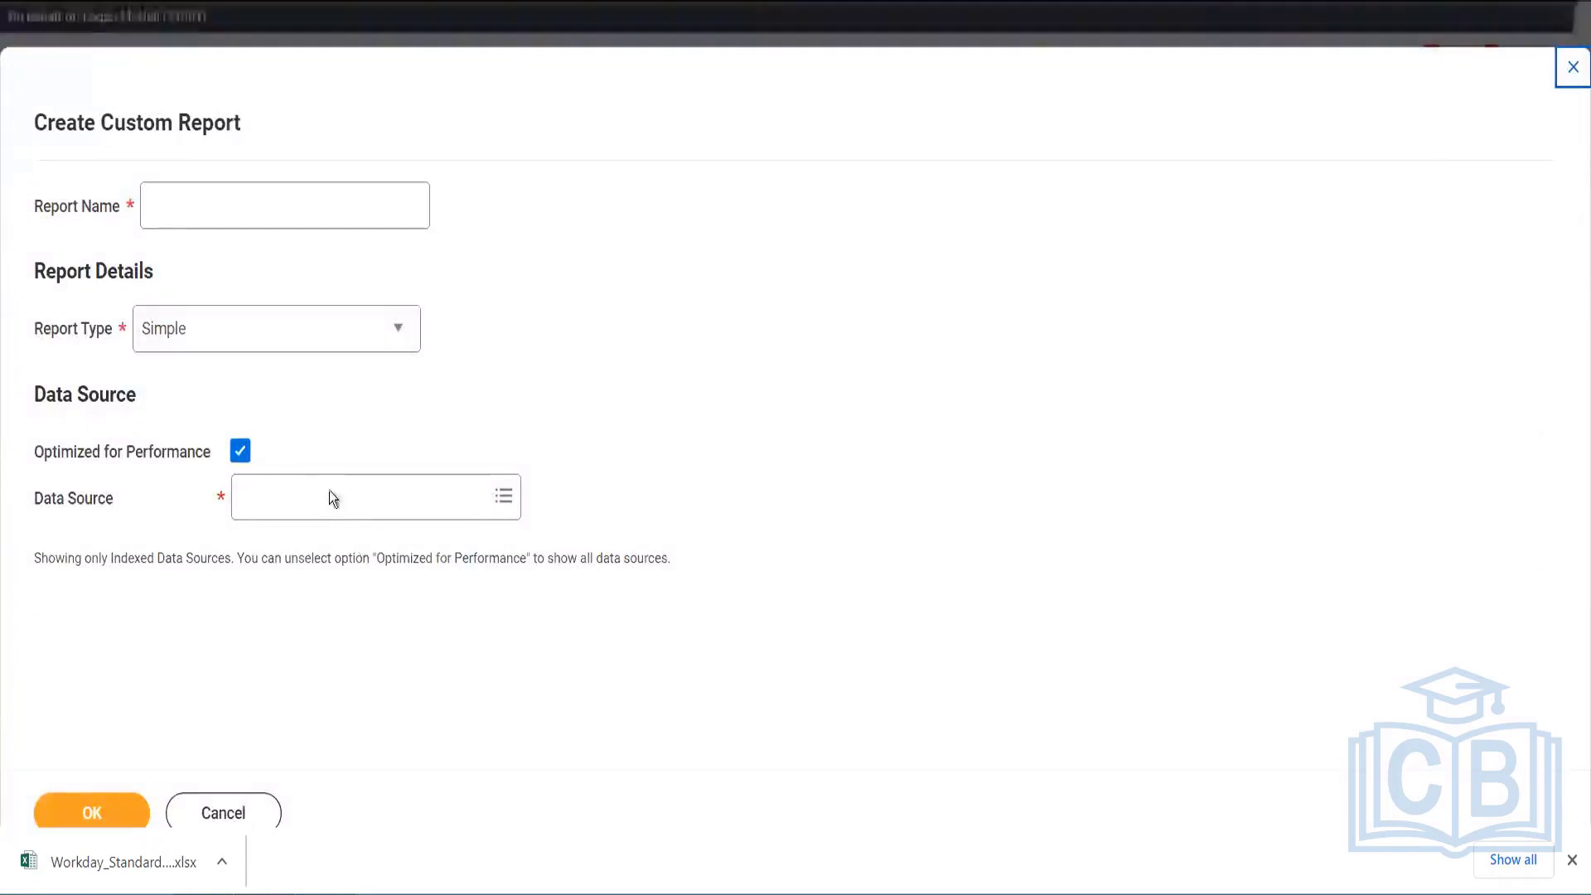
Step: Set the report type to Advanced in the blank Create Custom Report form
left_click(331, 497)
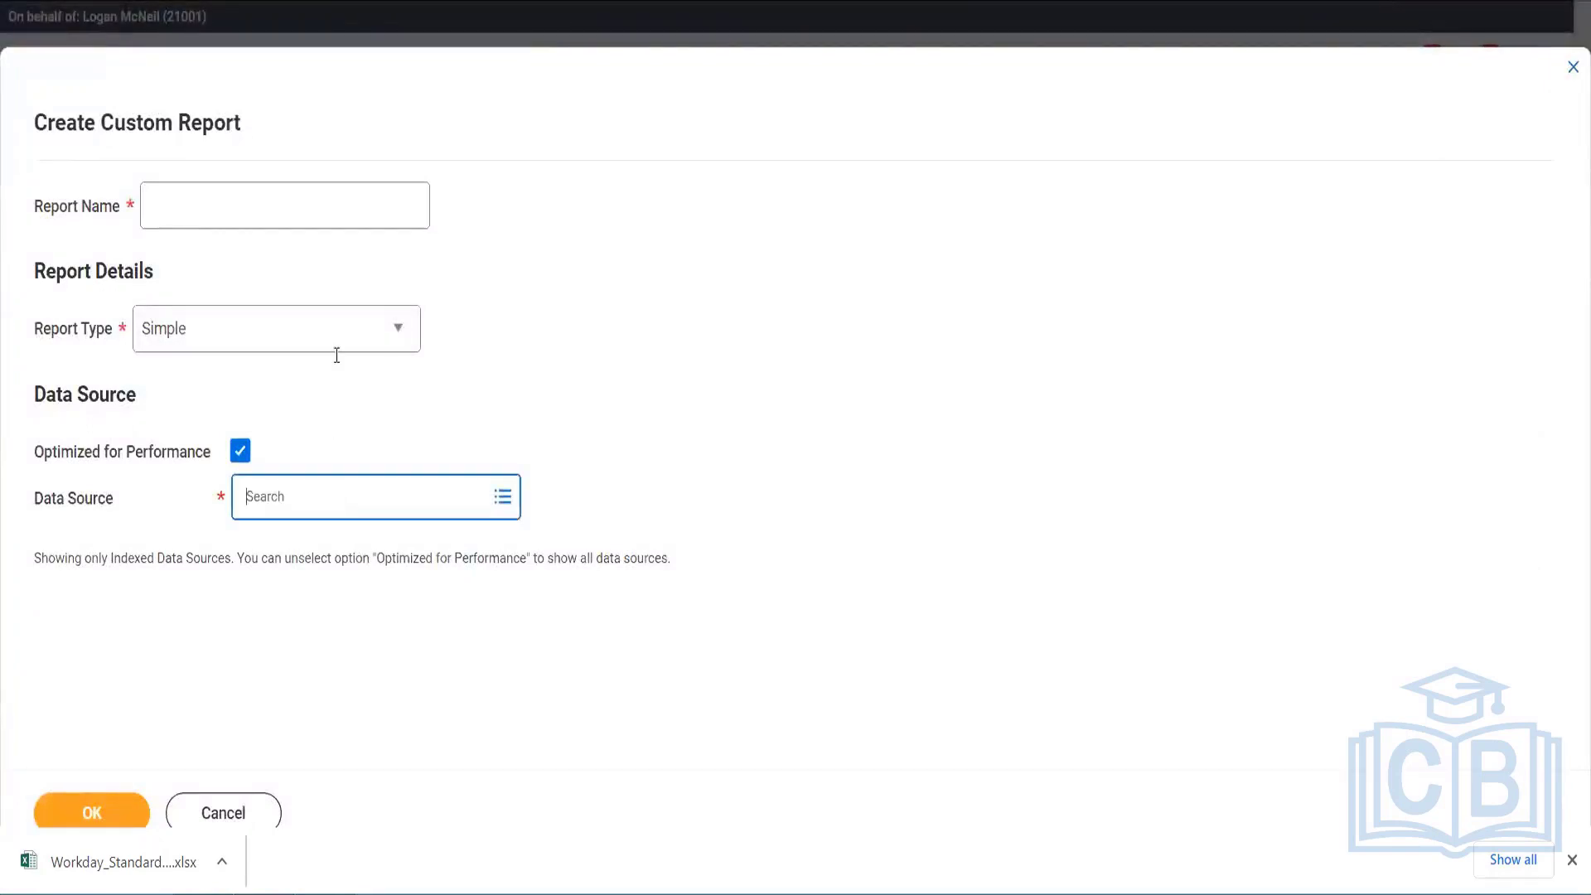
left_click(190, 329)
left_click(191, 329)
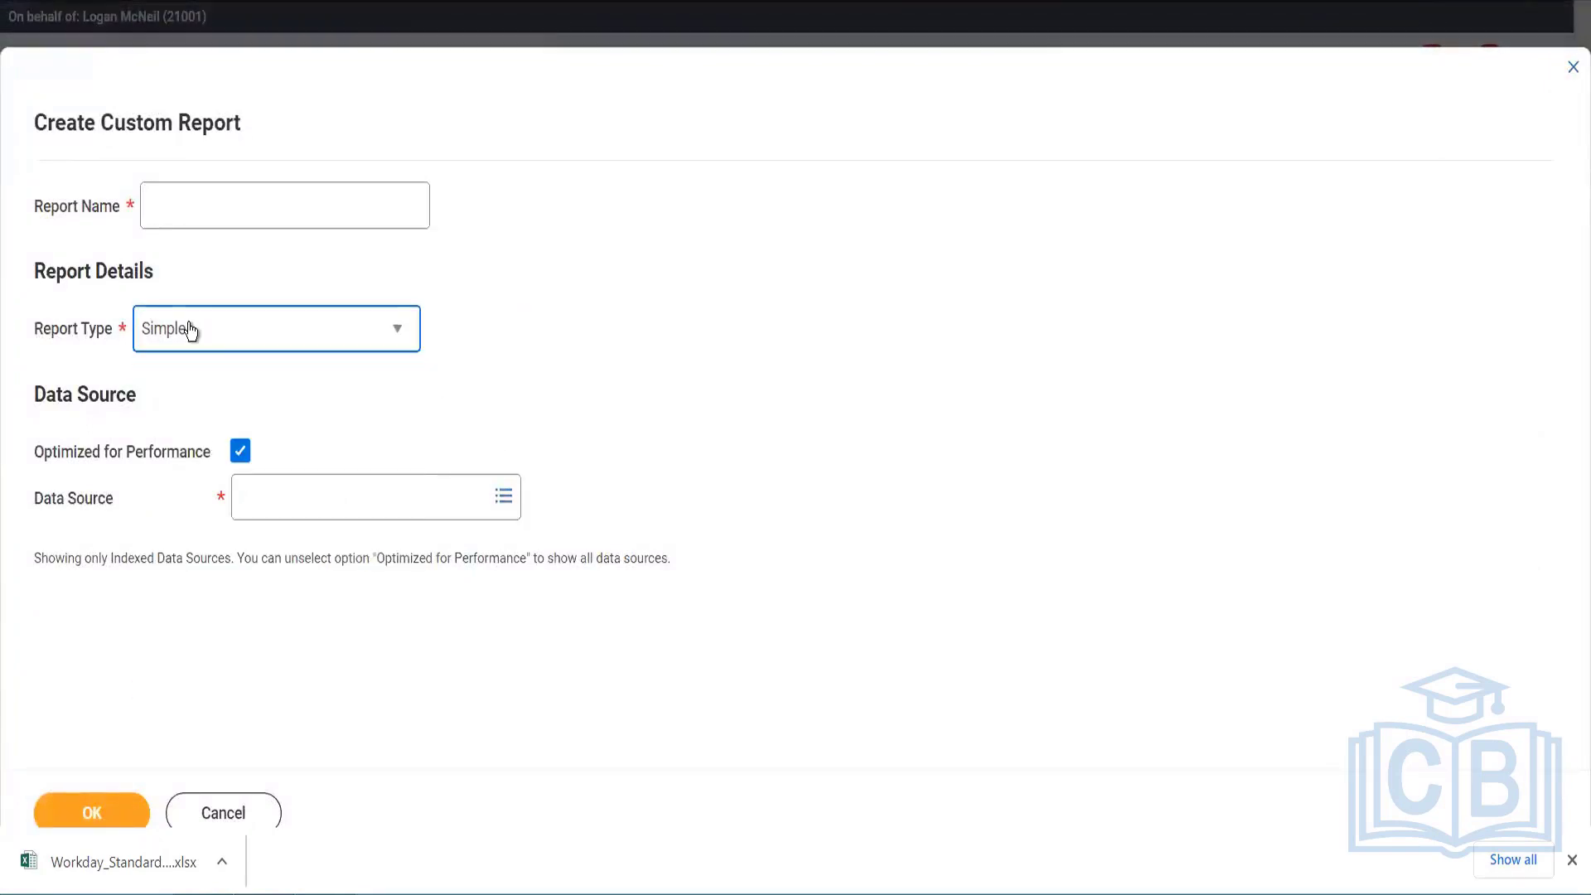
left_click(191, 329)
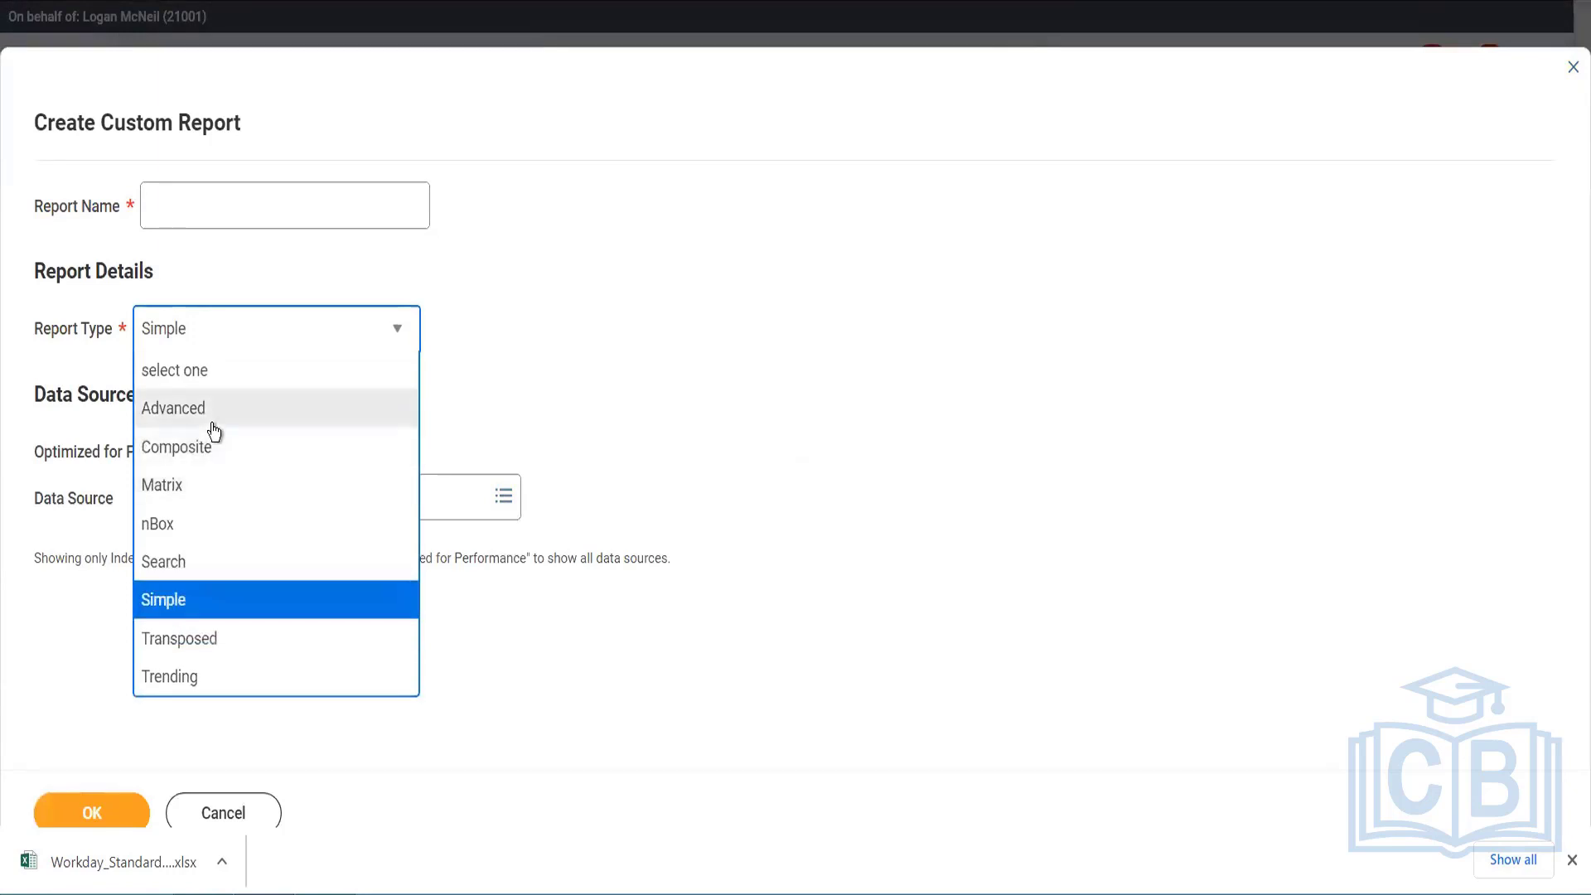
left_click(214, 416)
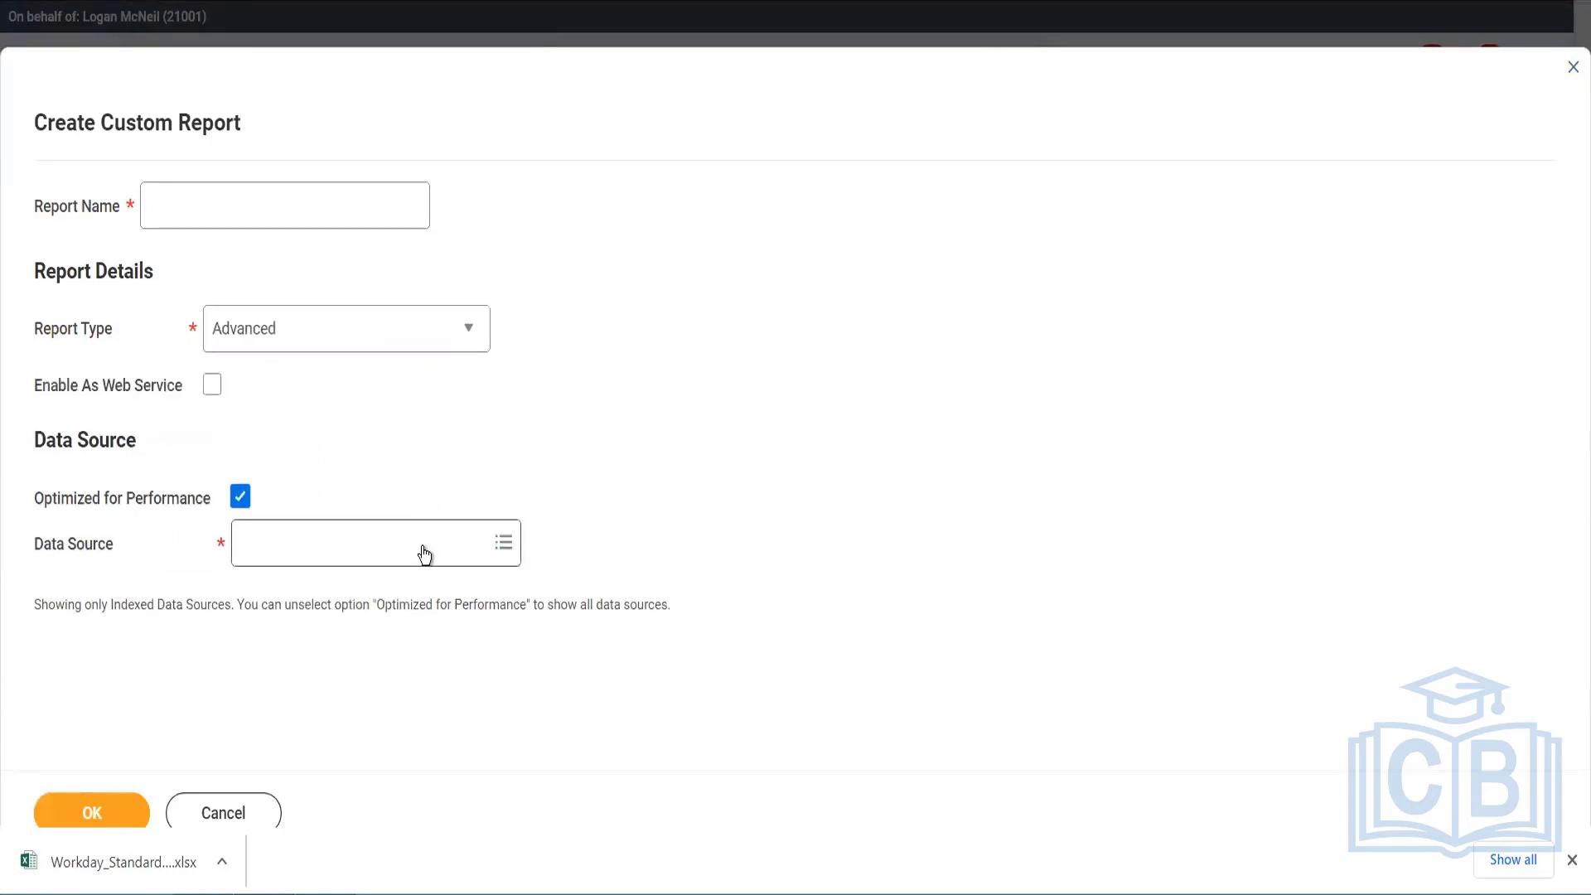
Step: Search the indexed data sources for "candidate" and choose Find Candidates as the report's data source
left_click(422, 547)
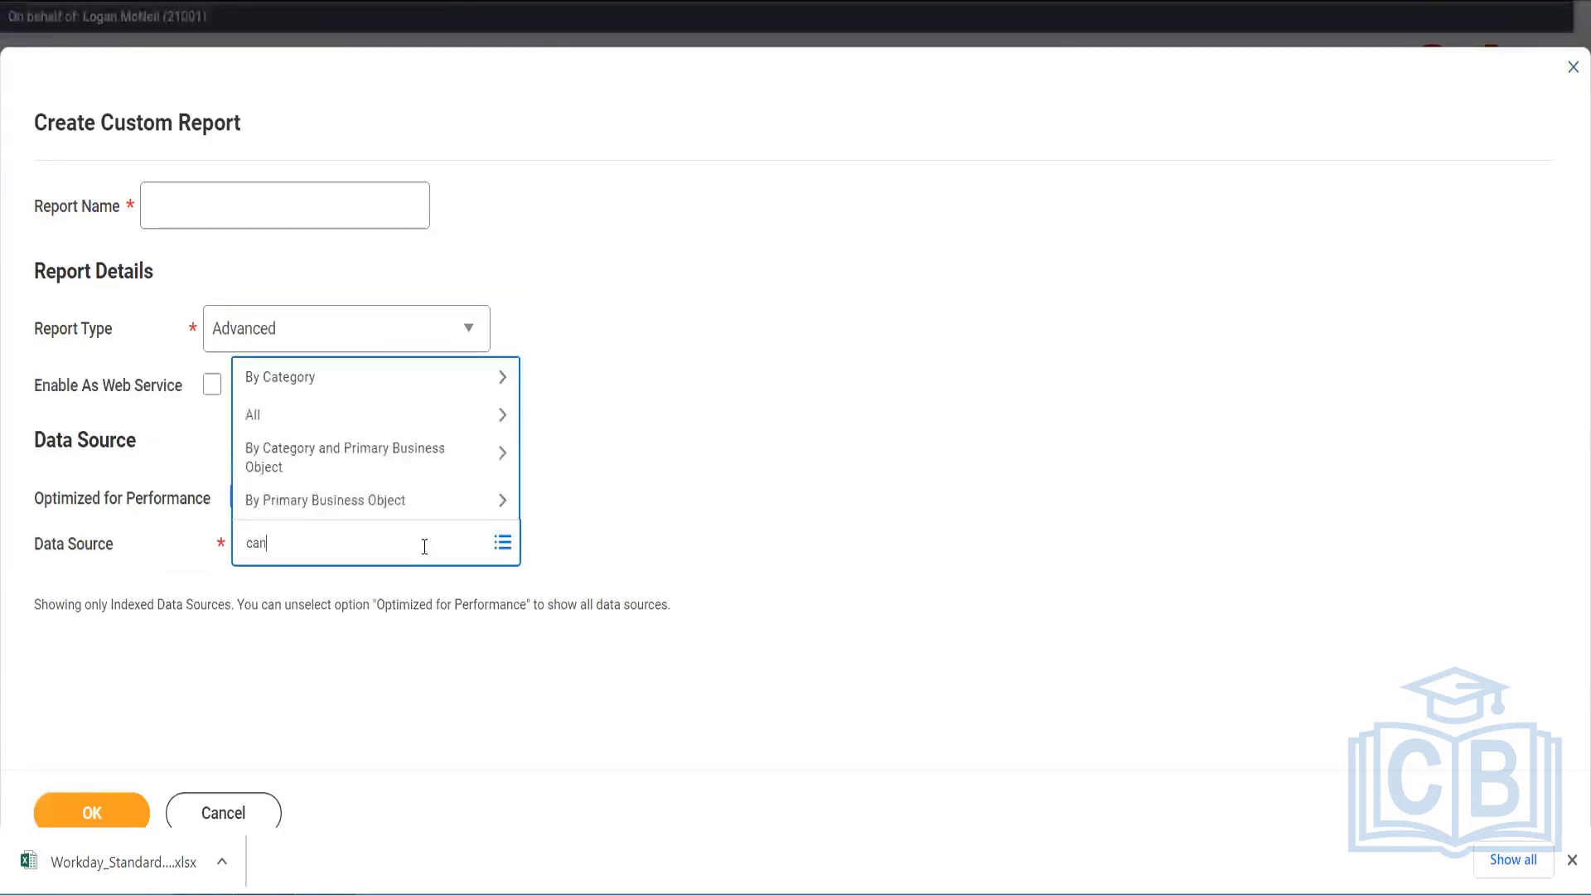
type("candidate")
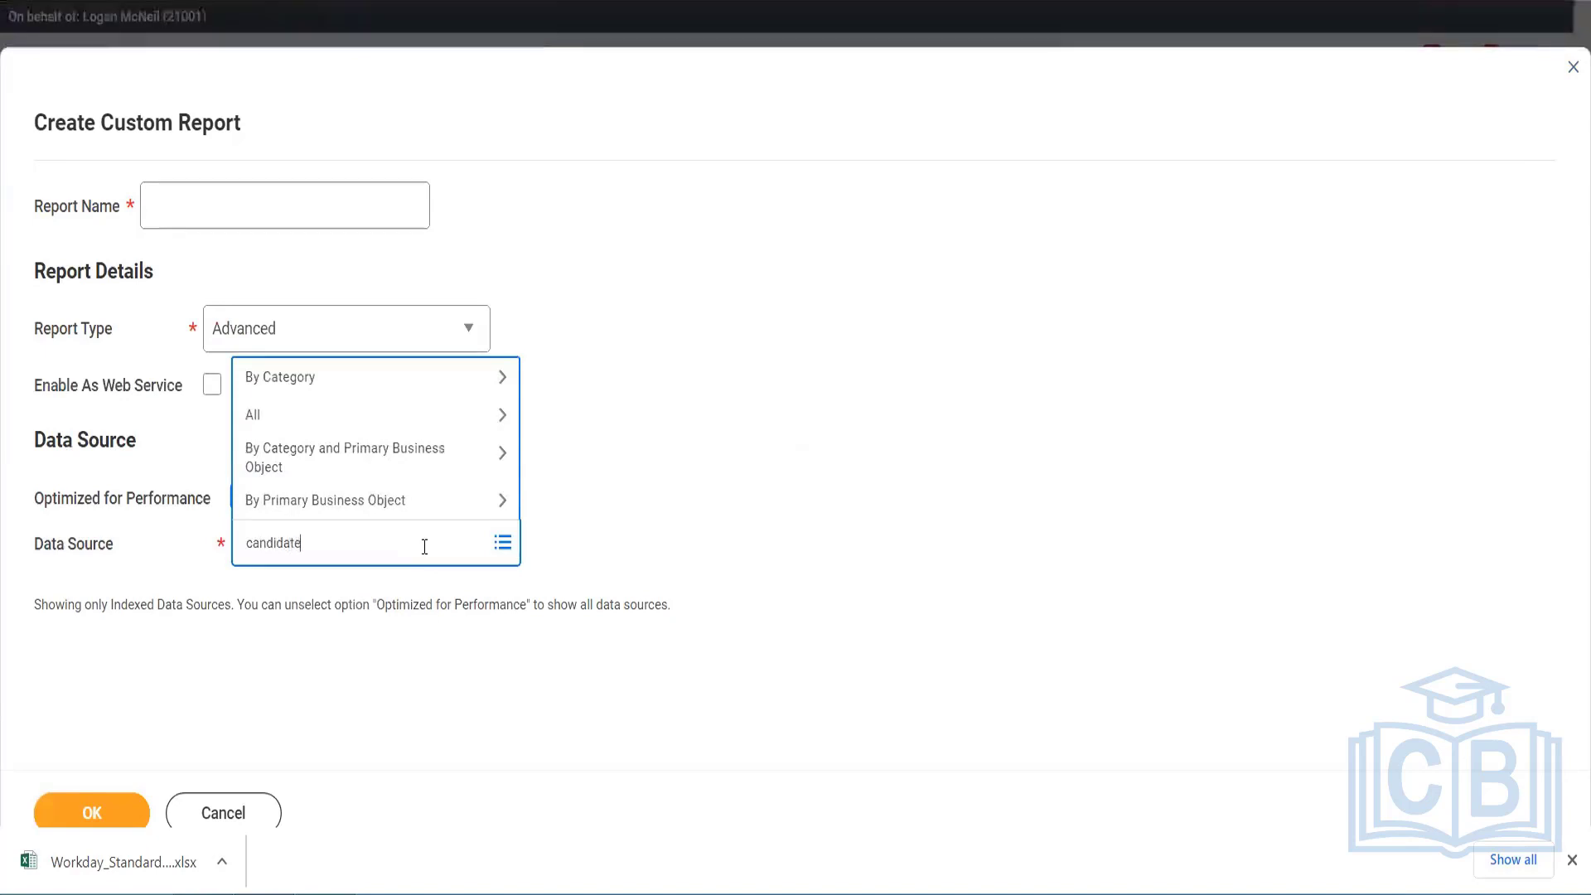
key("Return")
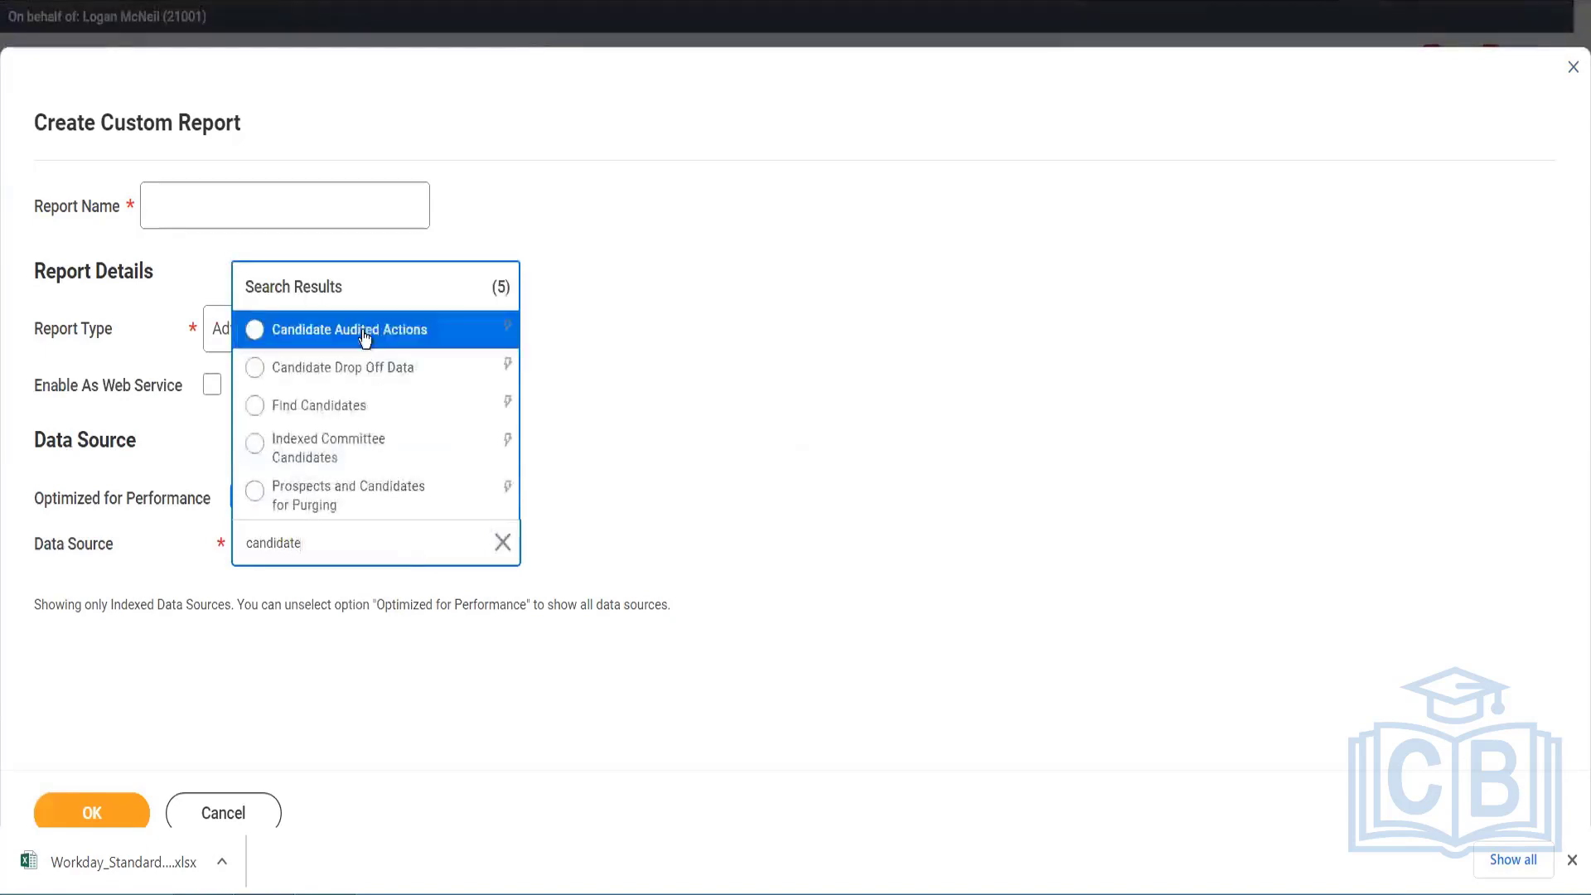
left_click(359, 406)
left_click(100, 815)
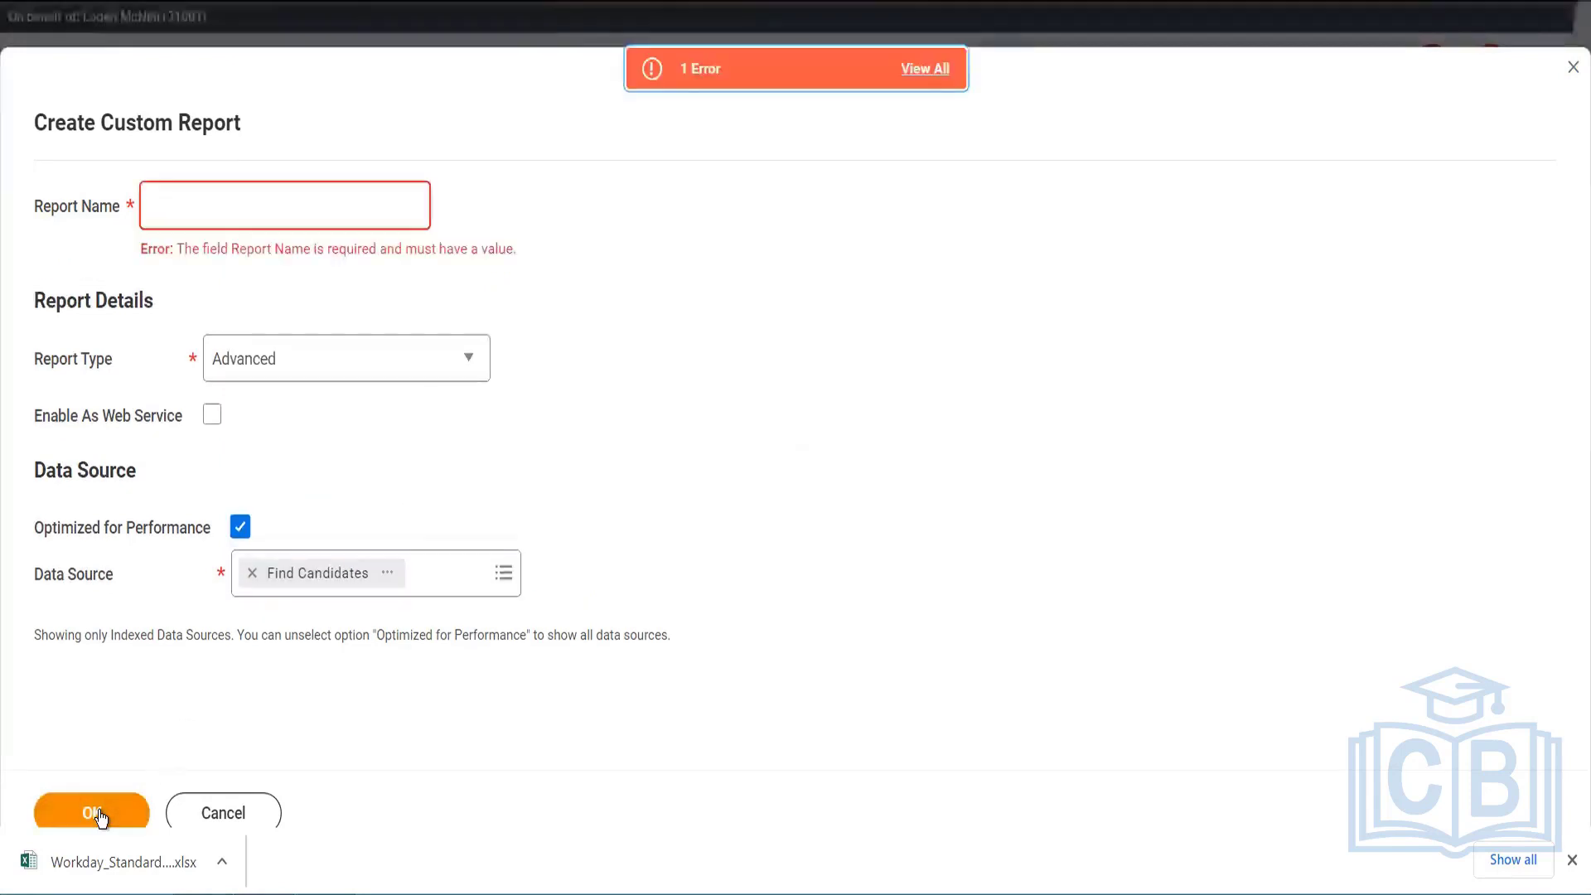
Step: Name the report ABC Test Offer Acceptance and create it
left_click(398, 204)
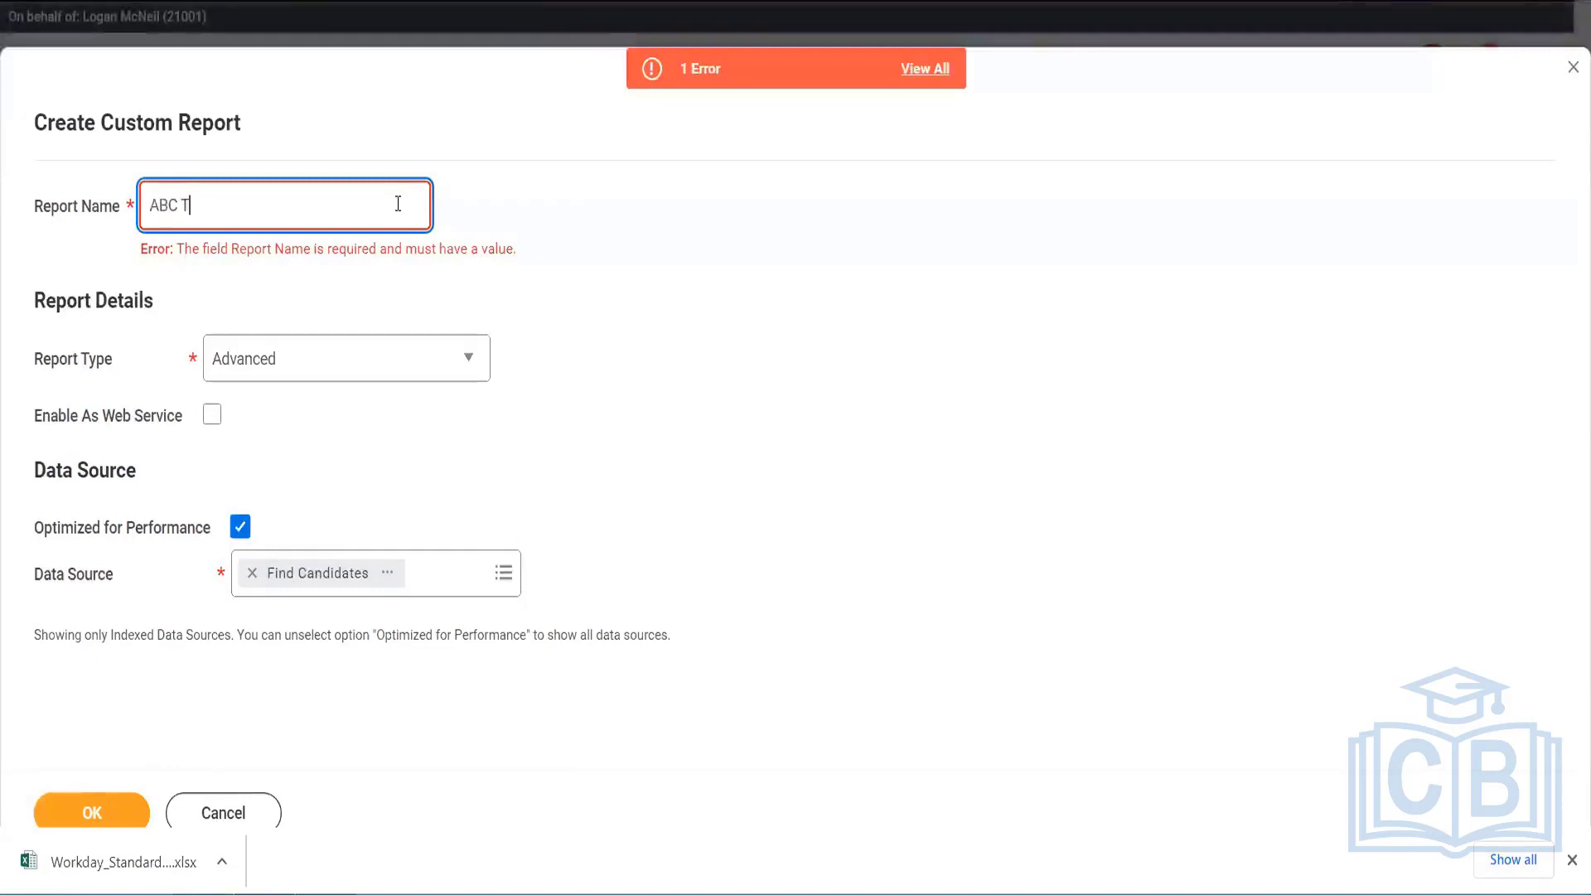
type("ABC Test Off")
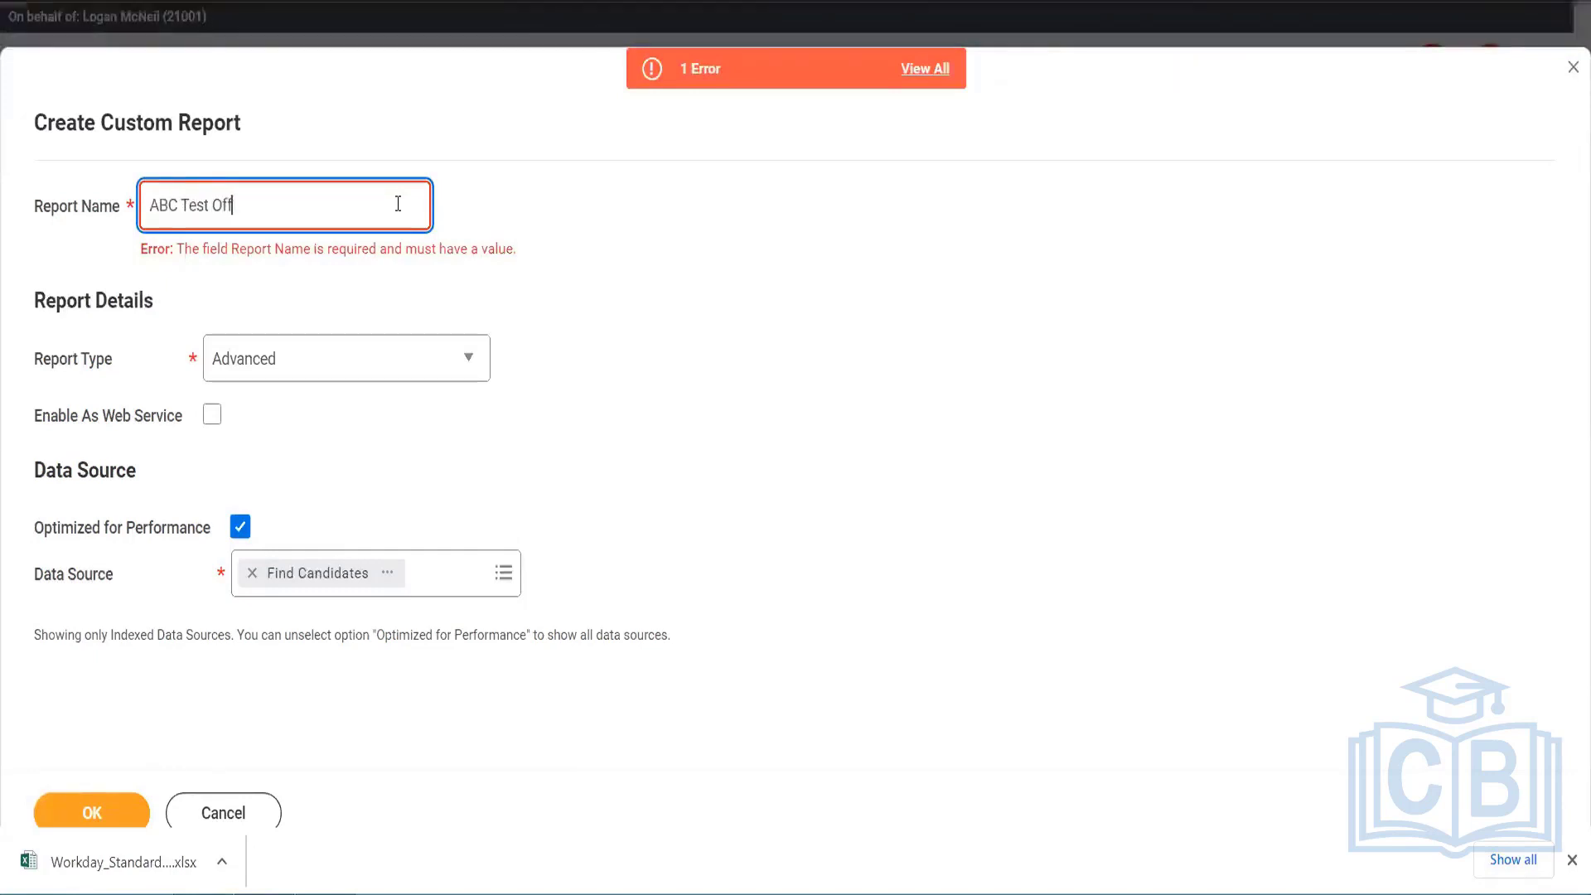
type("er Accep")
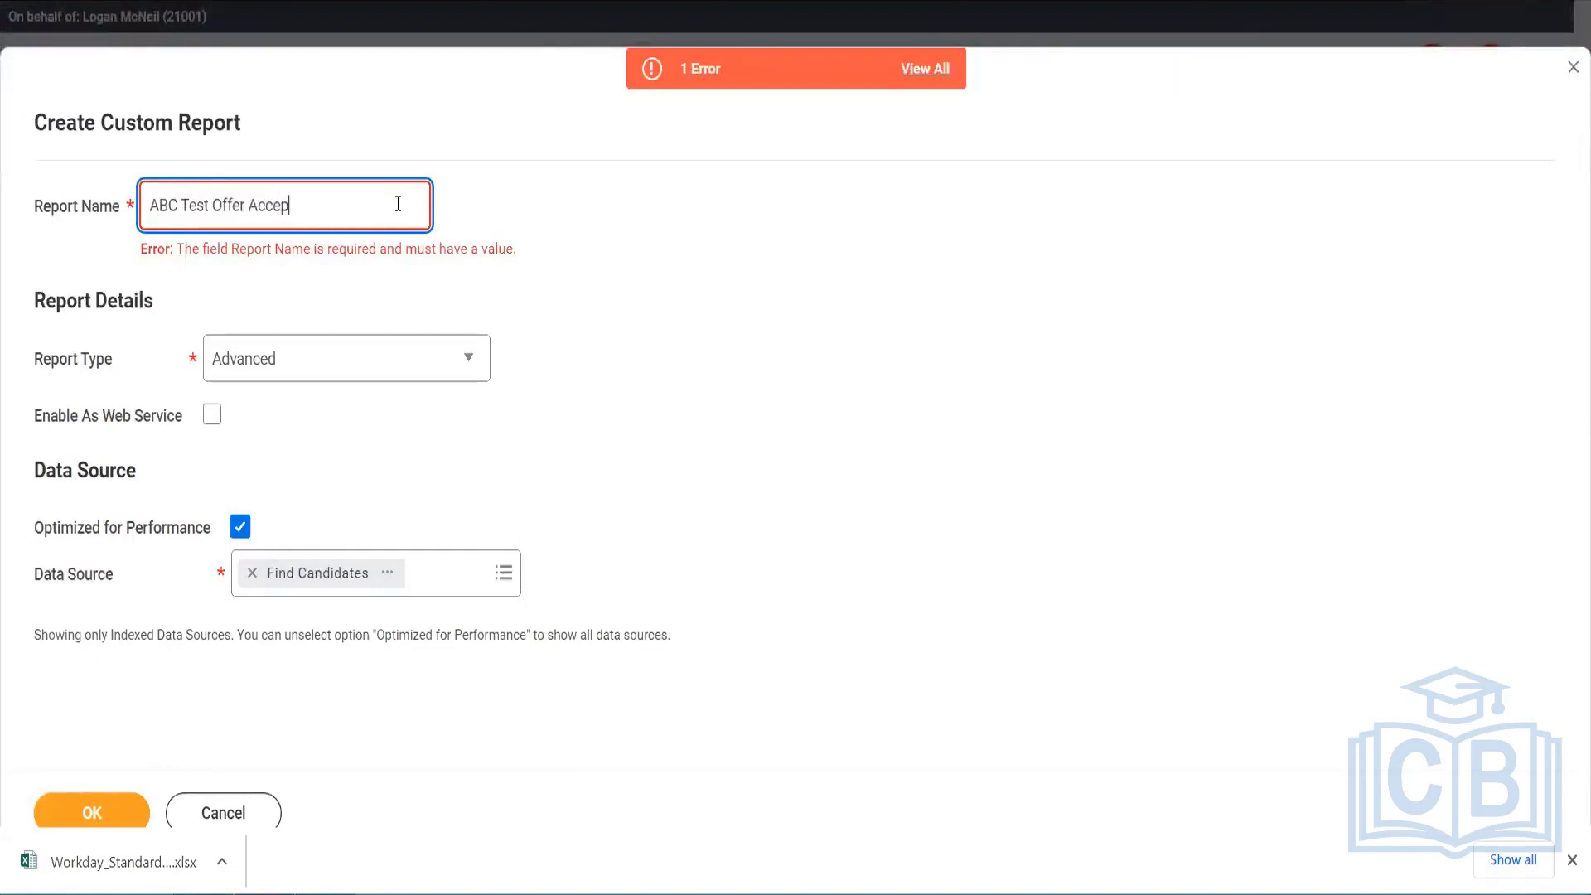
type("tance")
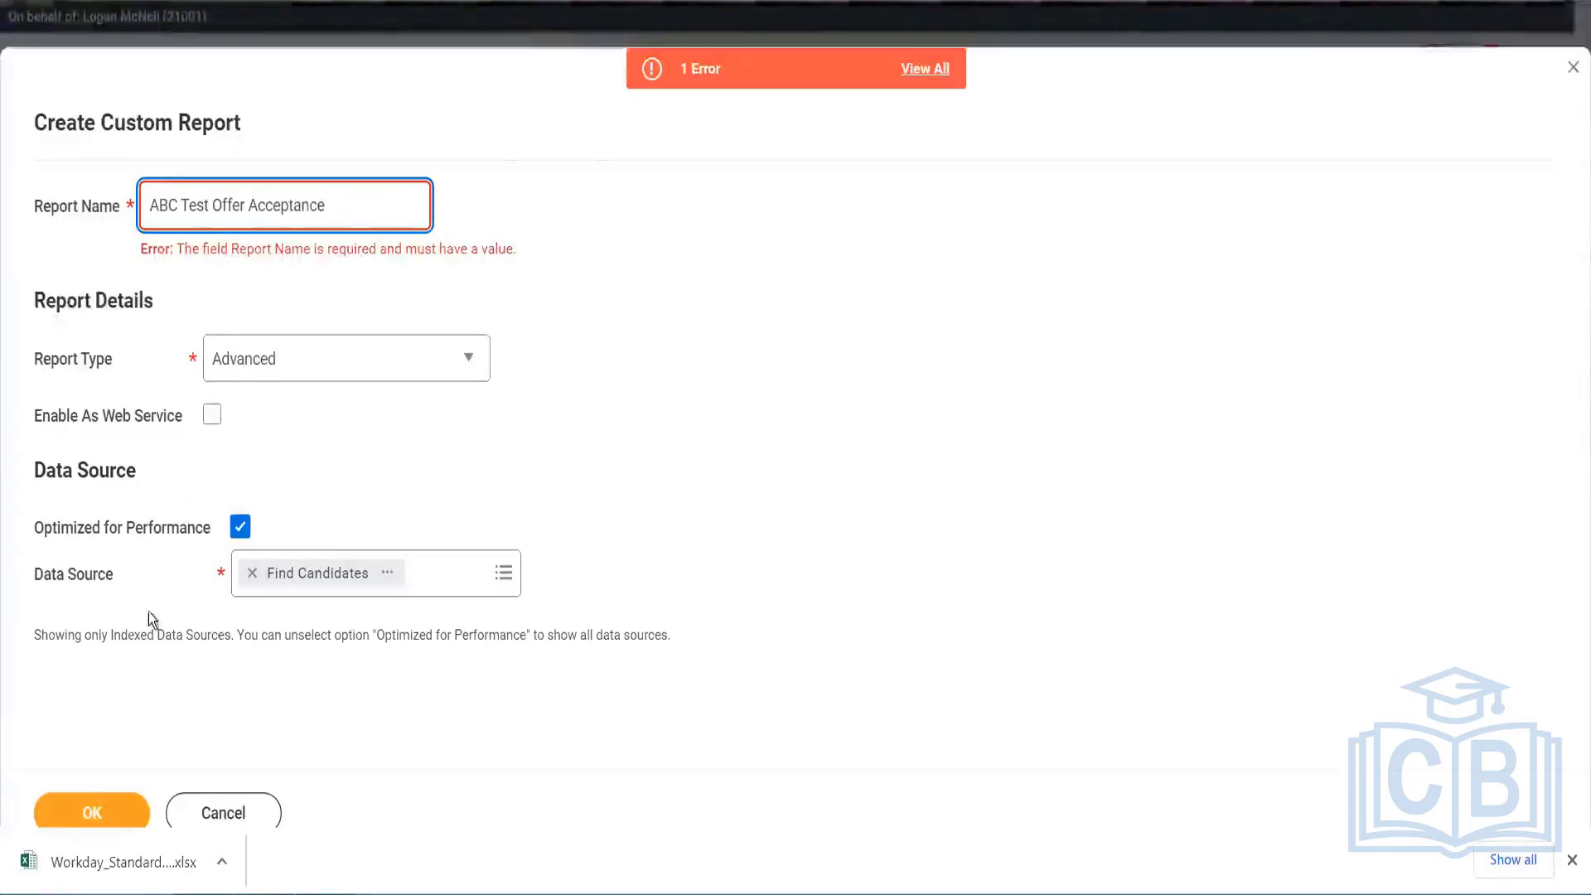
left_click(92, 810)
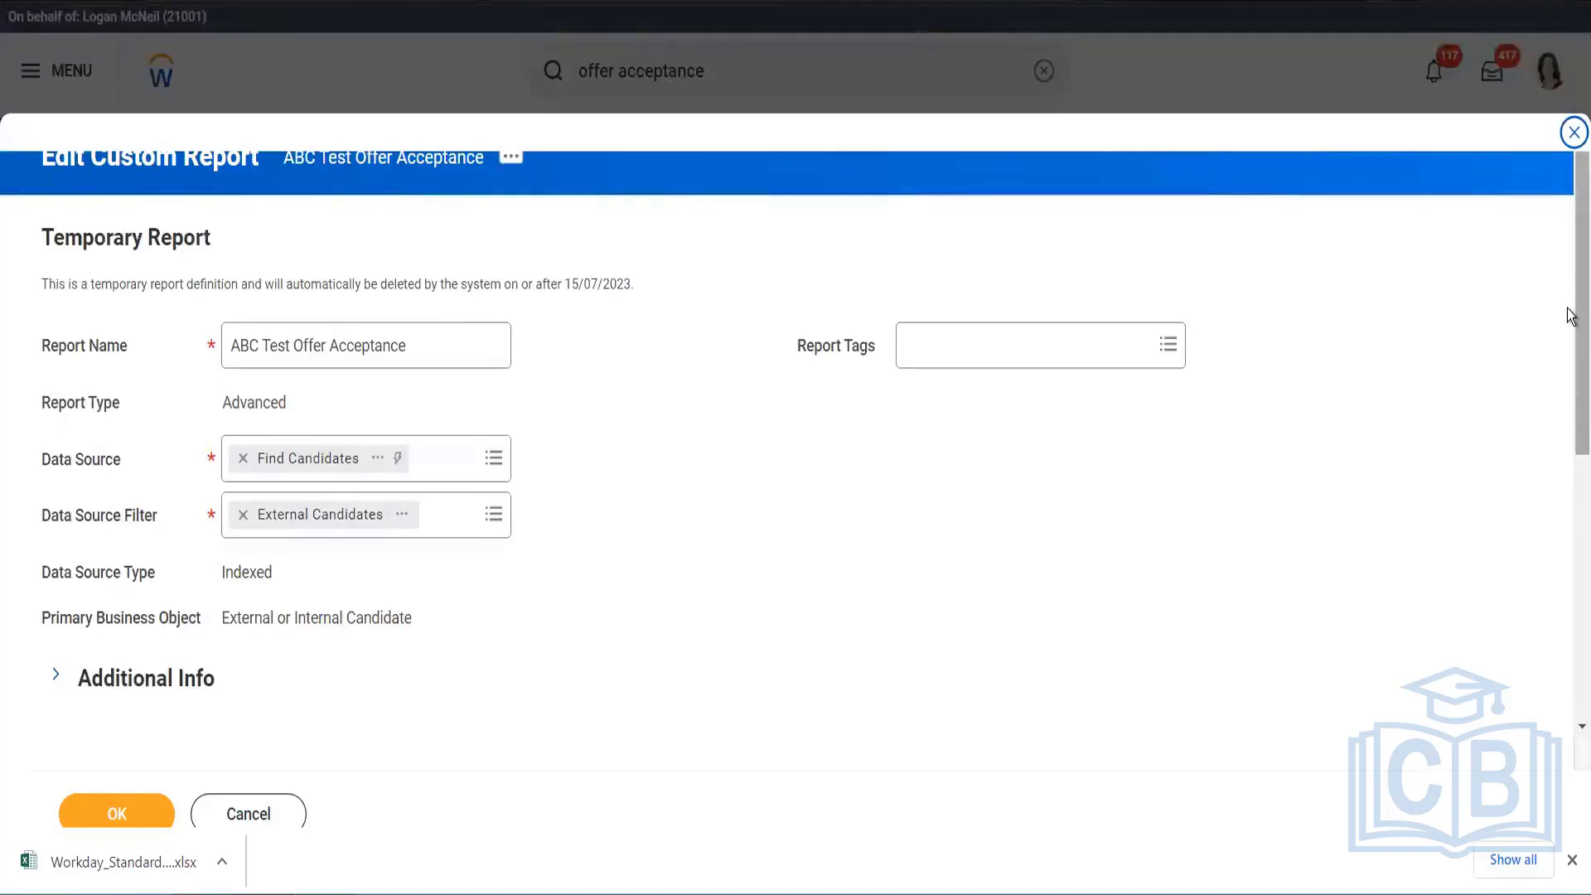
Step: Set the report's data source filter to Internal and External Candidates
left_click_drag(1570, 315, 1573, 454)
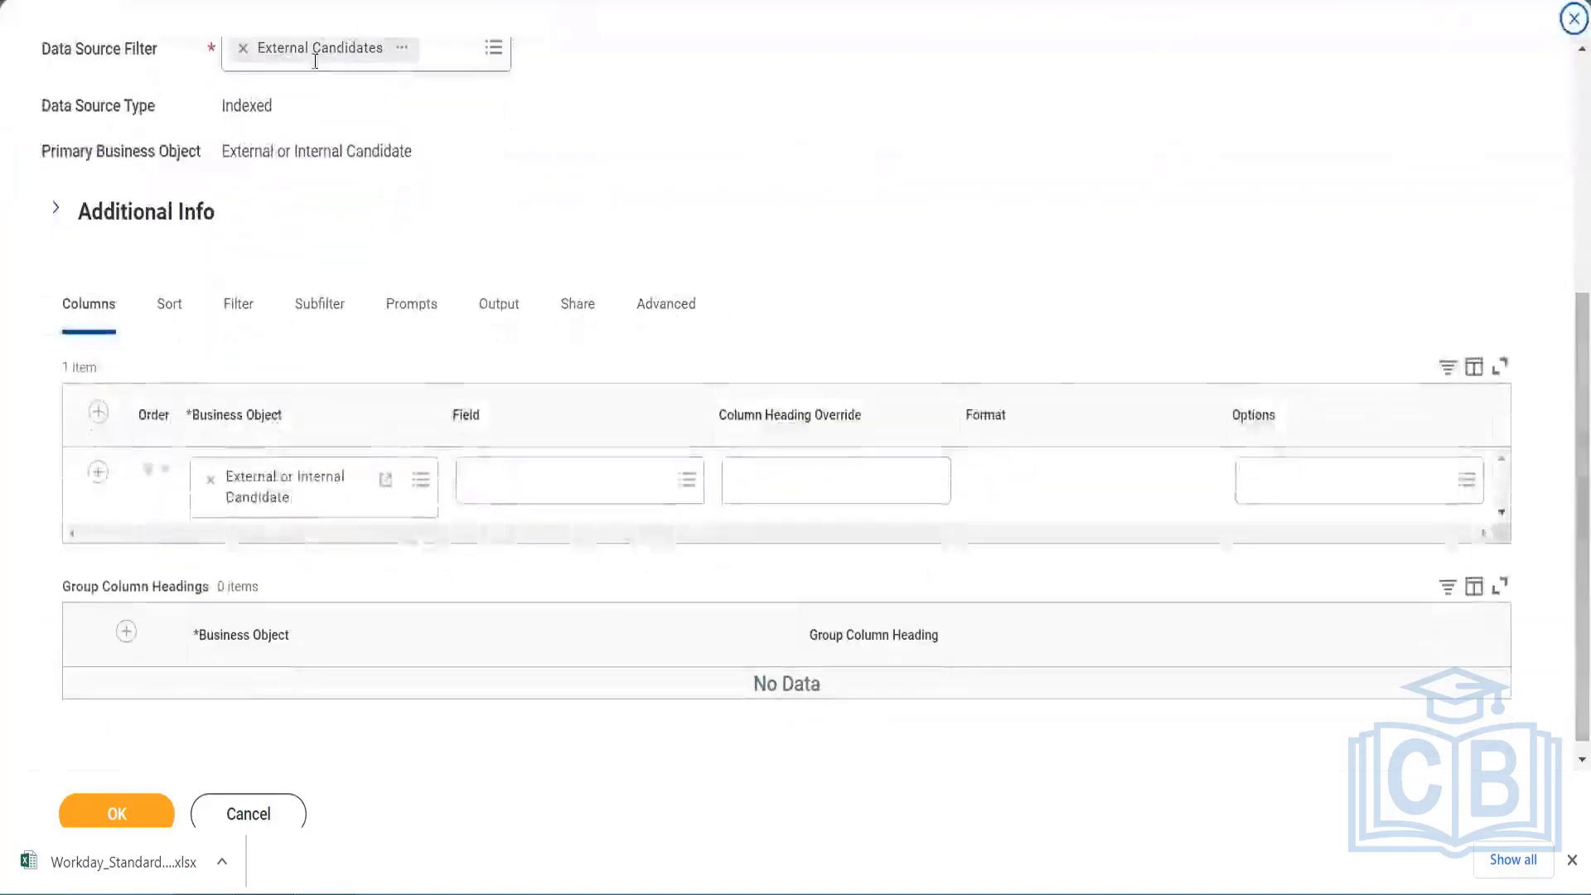
left_click(495, 53)
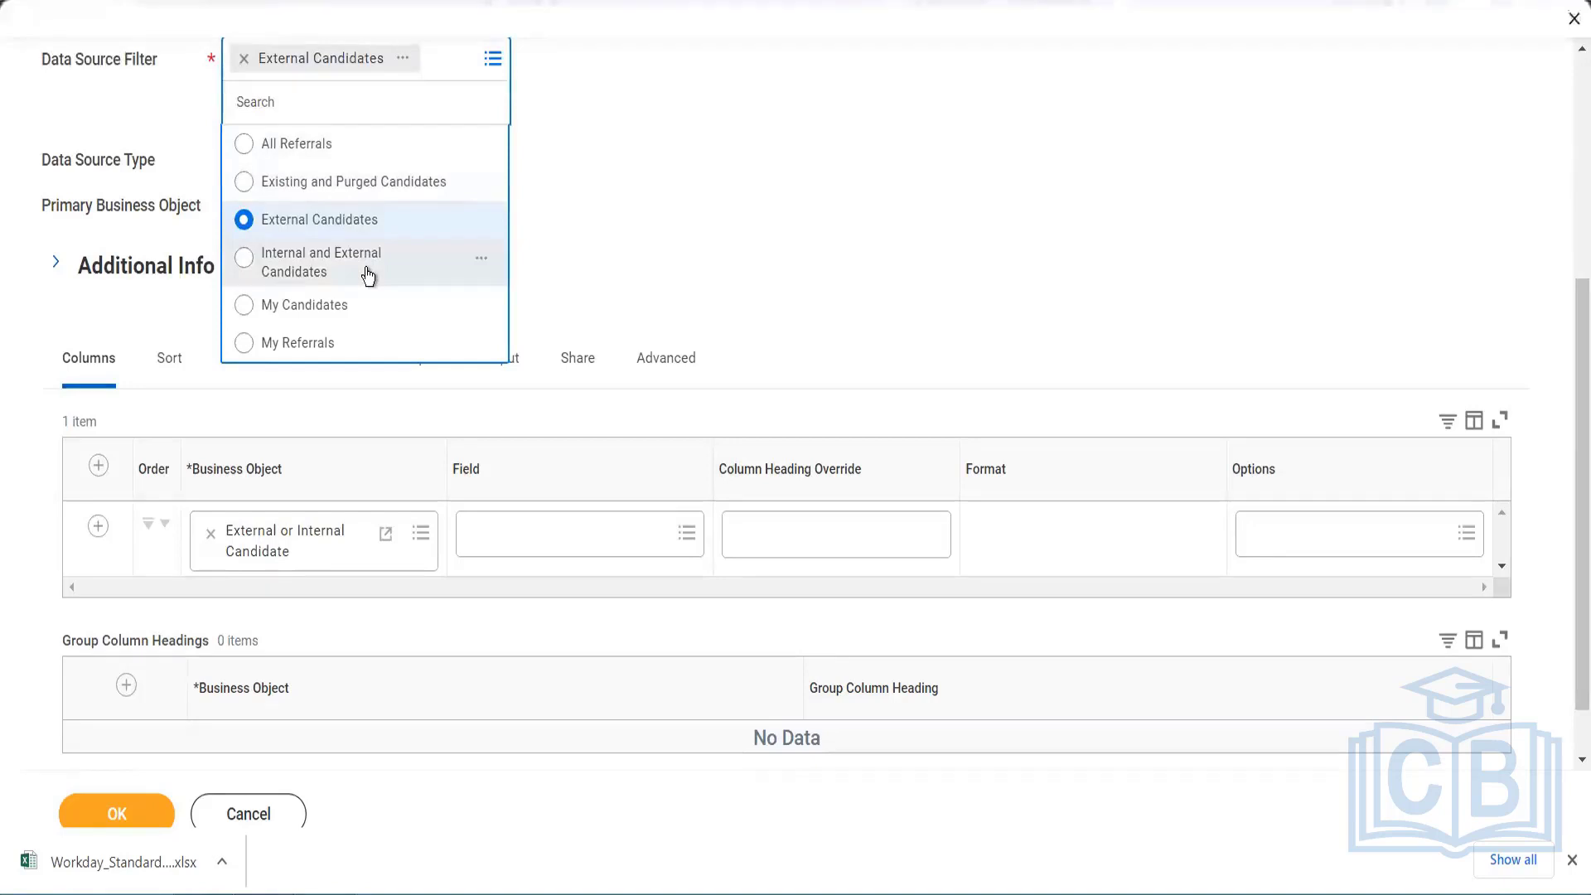
left_click(321, 262)
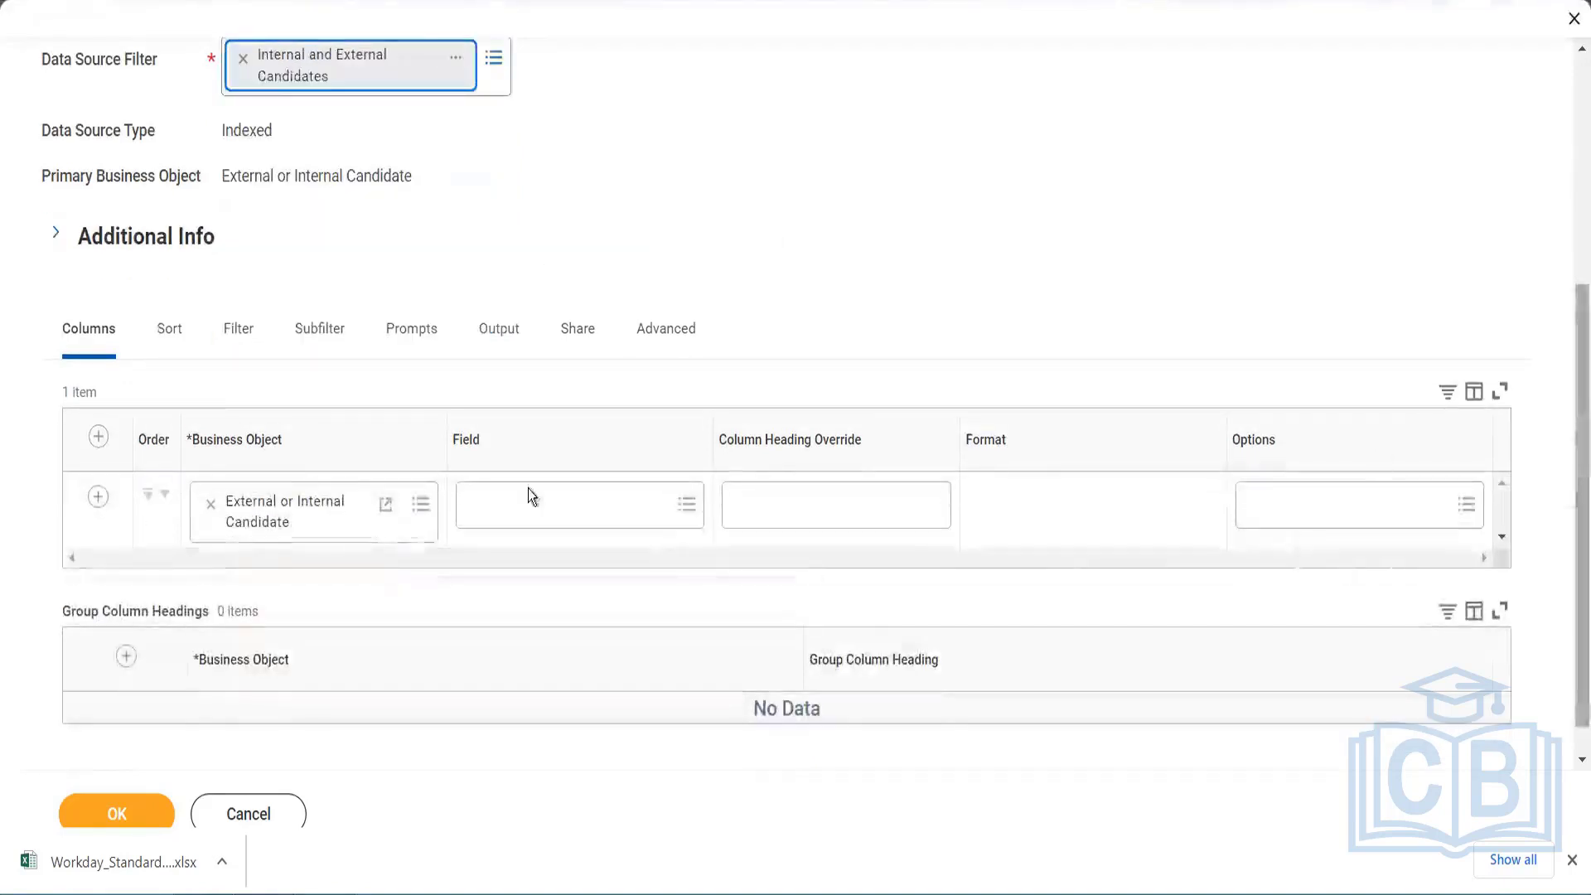
Step: Search the report fields for "offer", review Job Application Offer Status, and choose it as the first column's field
left_click(524, 516)
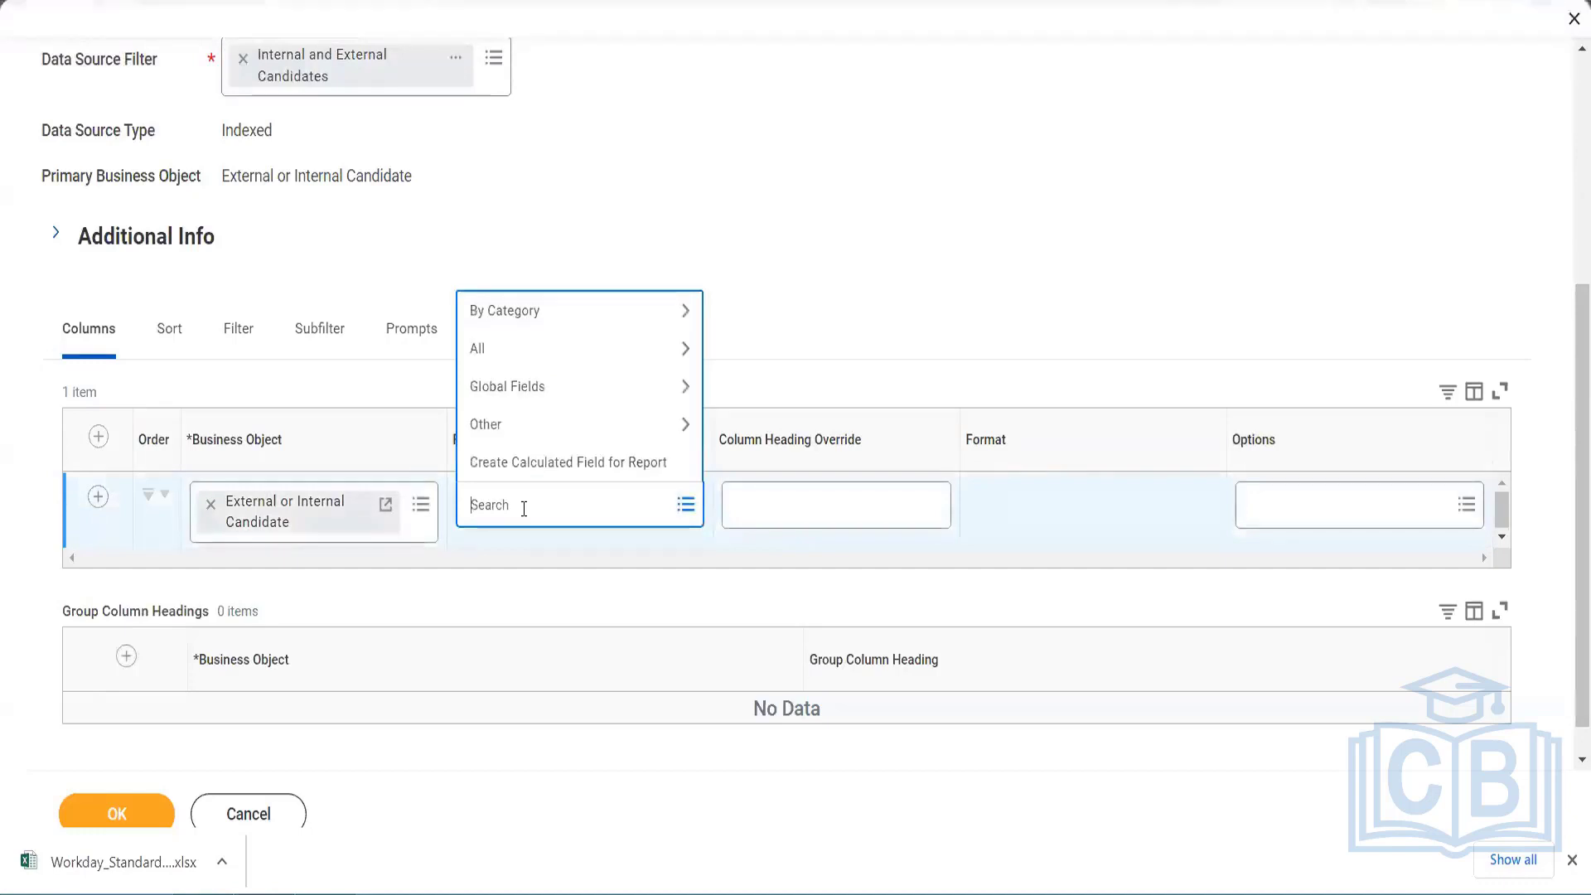
type("offer")
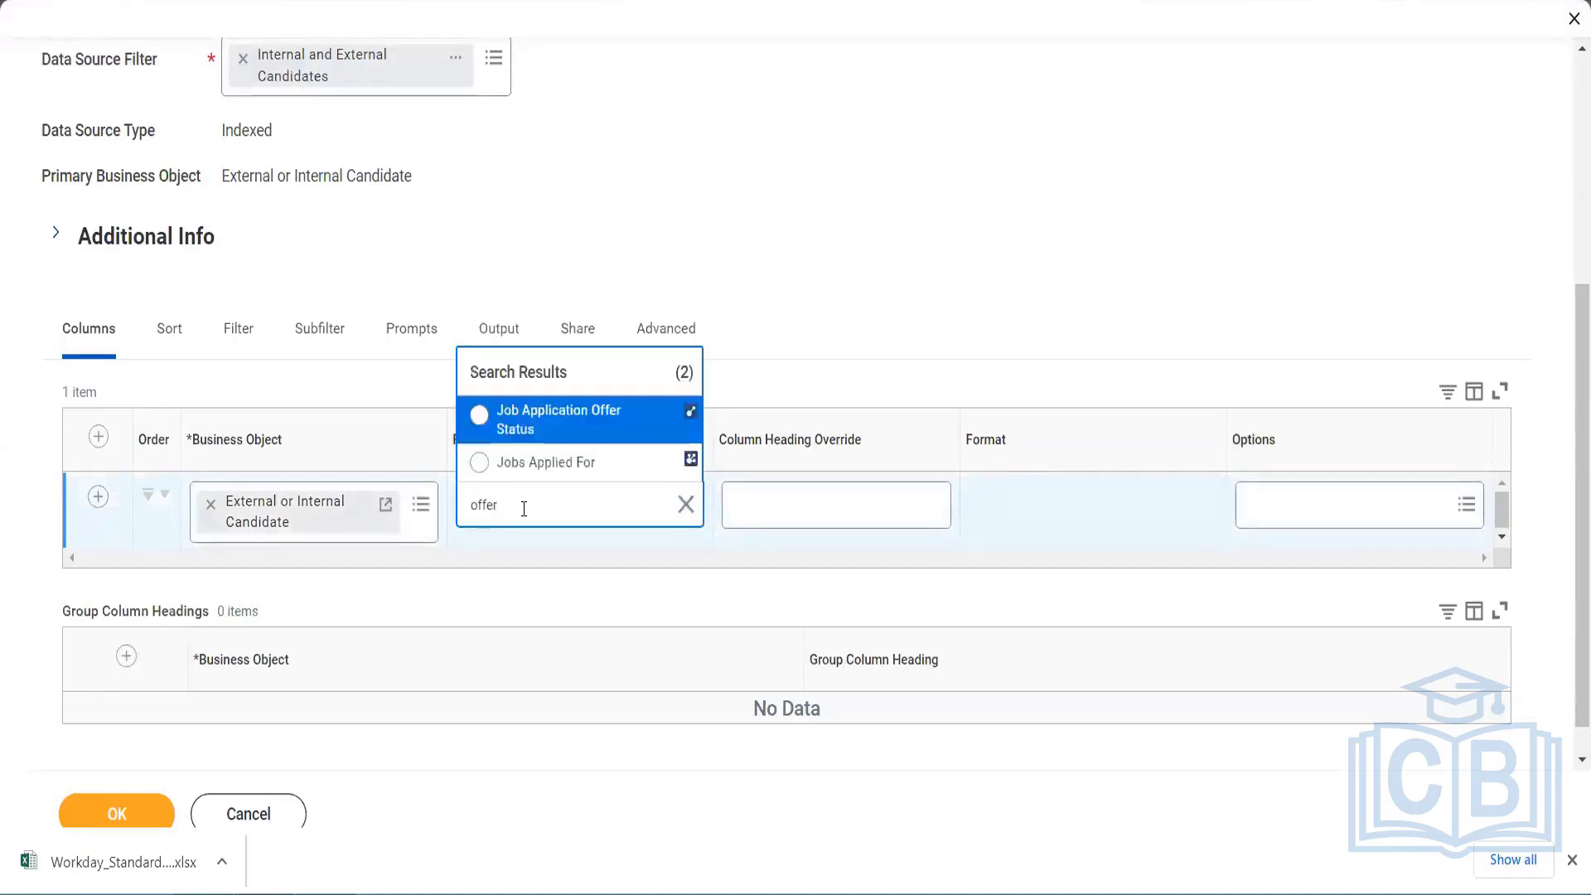
mouse_move(614, 419)
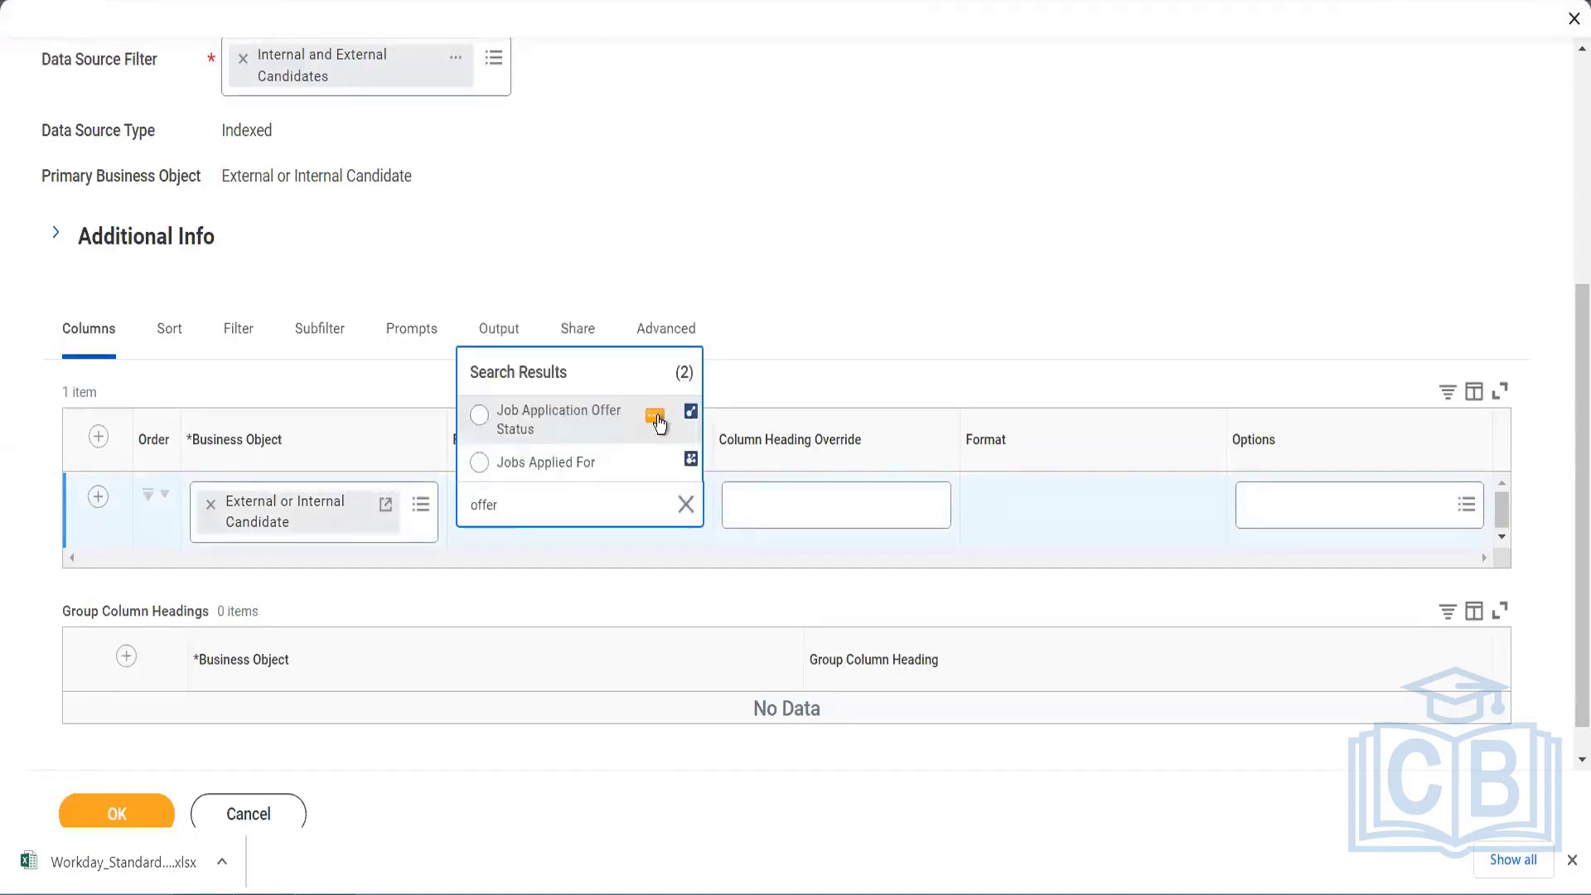
left_click(655, 417)
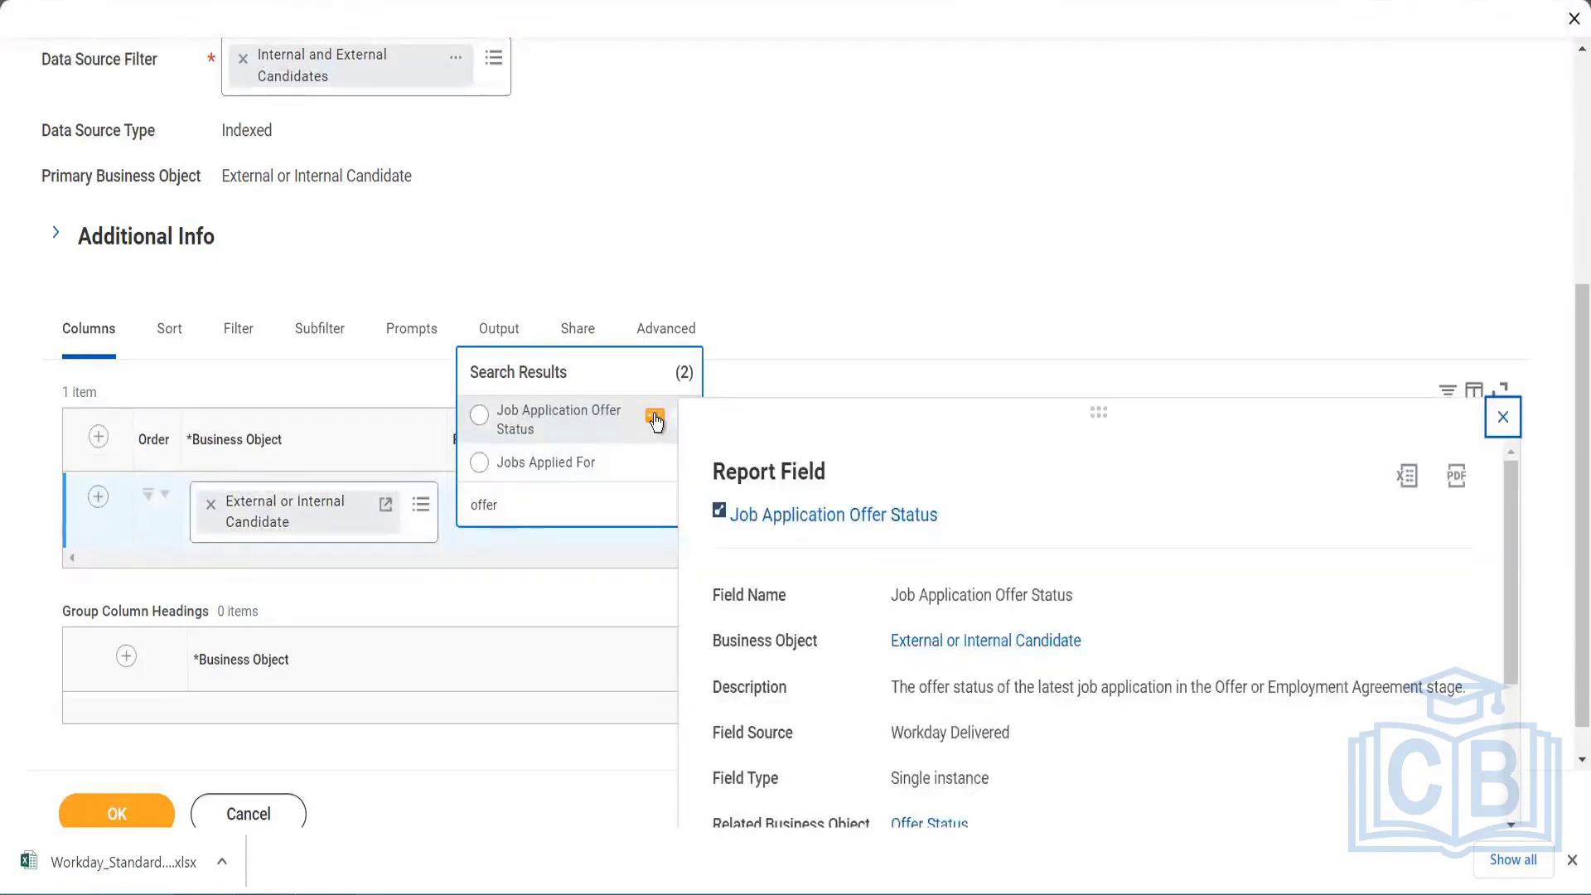
left_click(574, 422)
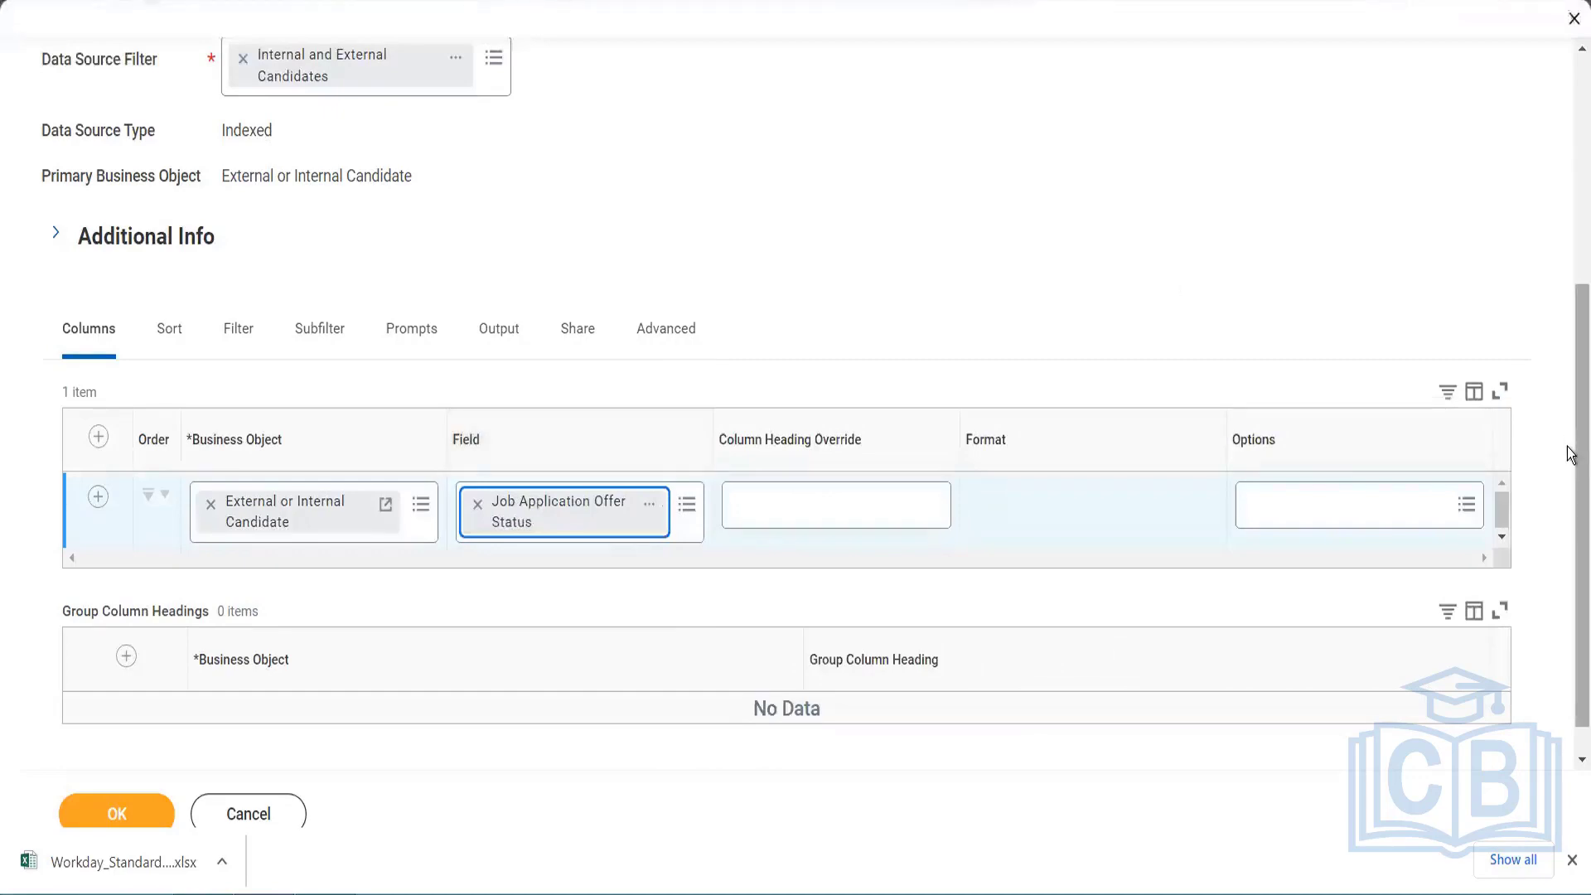
Step: Add a report column above Job Application Offer Status, search its fields for "candidate", and set its field to Candidate
scroll(1571, 454, "up", 4)
scroll(1566, 429, "down", 4)
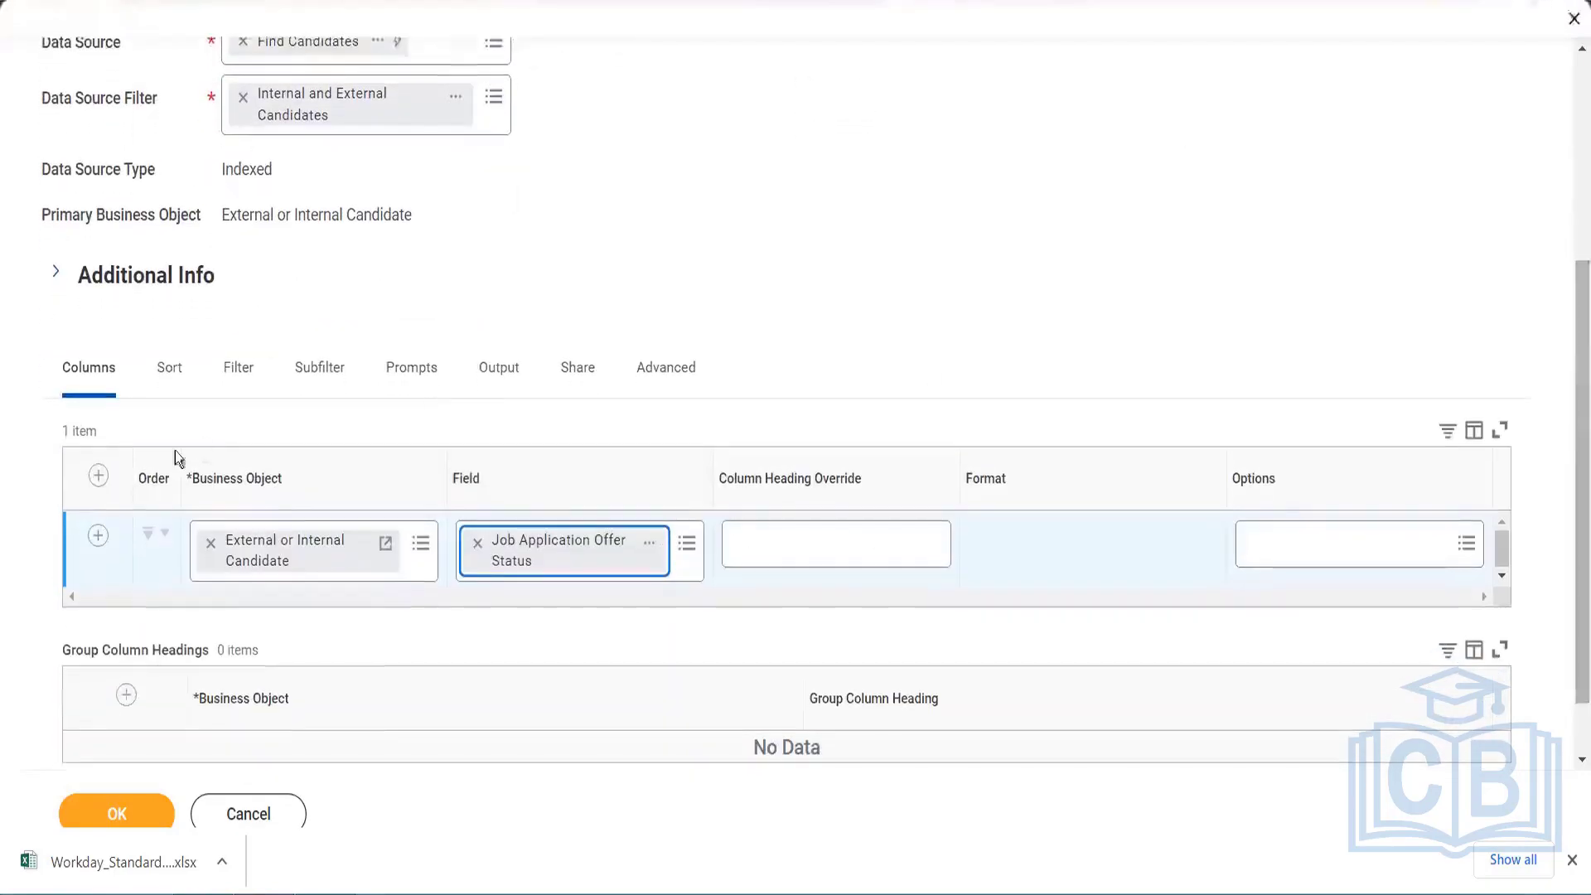
left_click(98, 478)
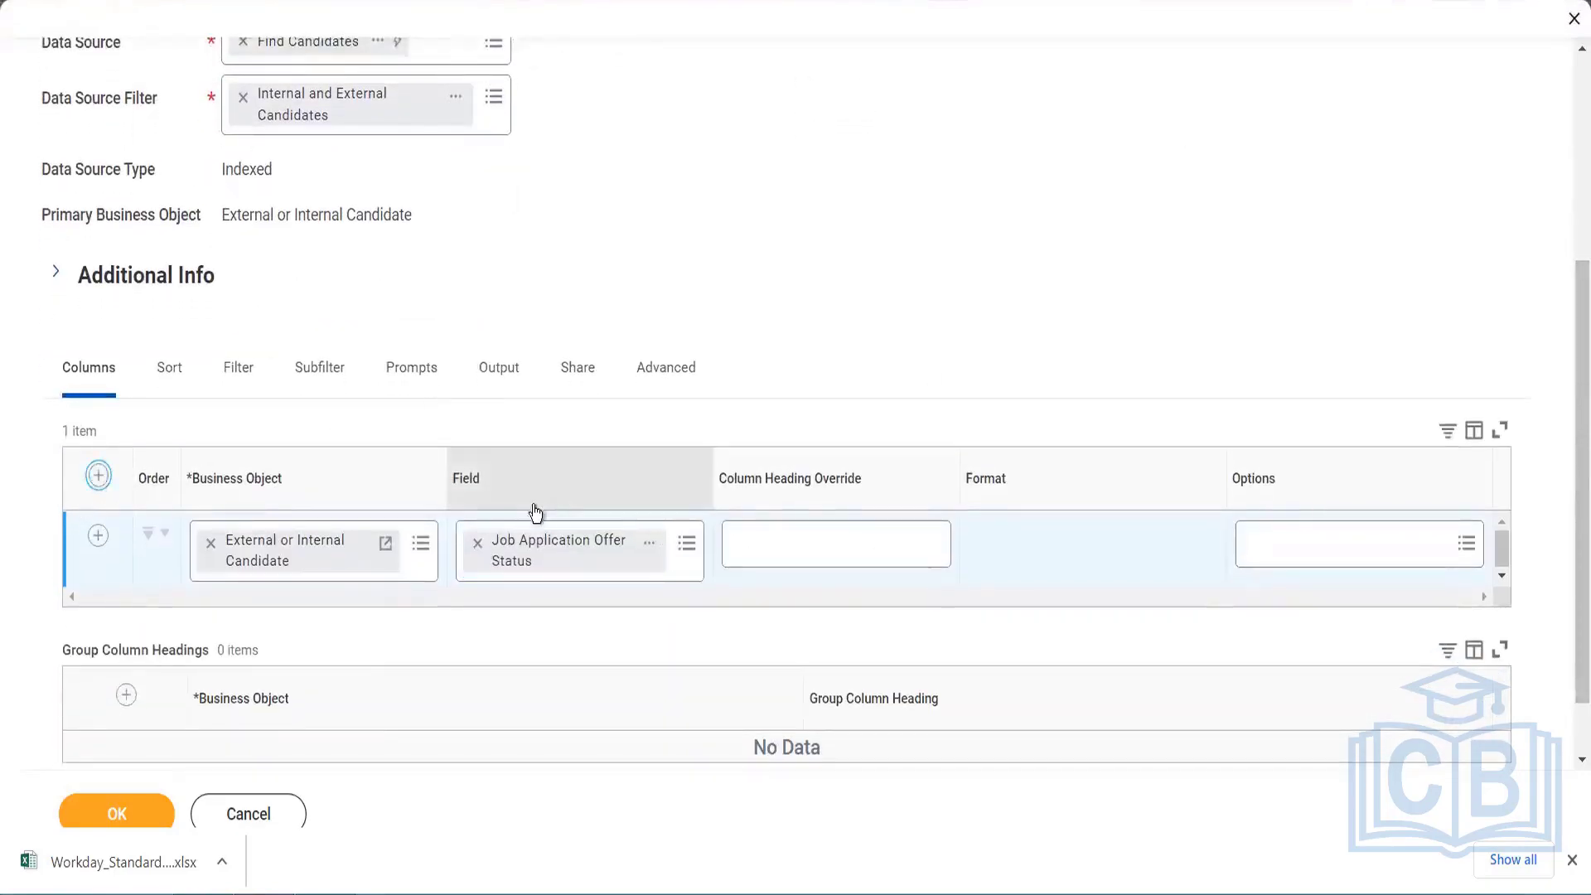
left_click(512, 550)
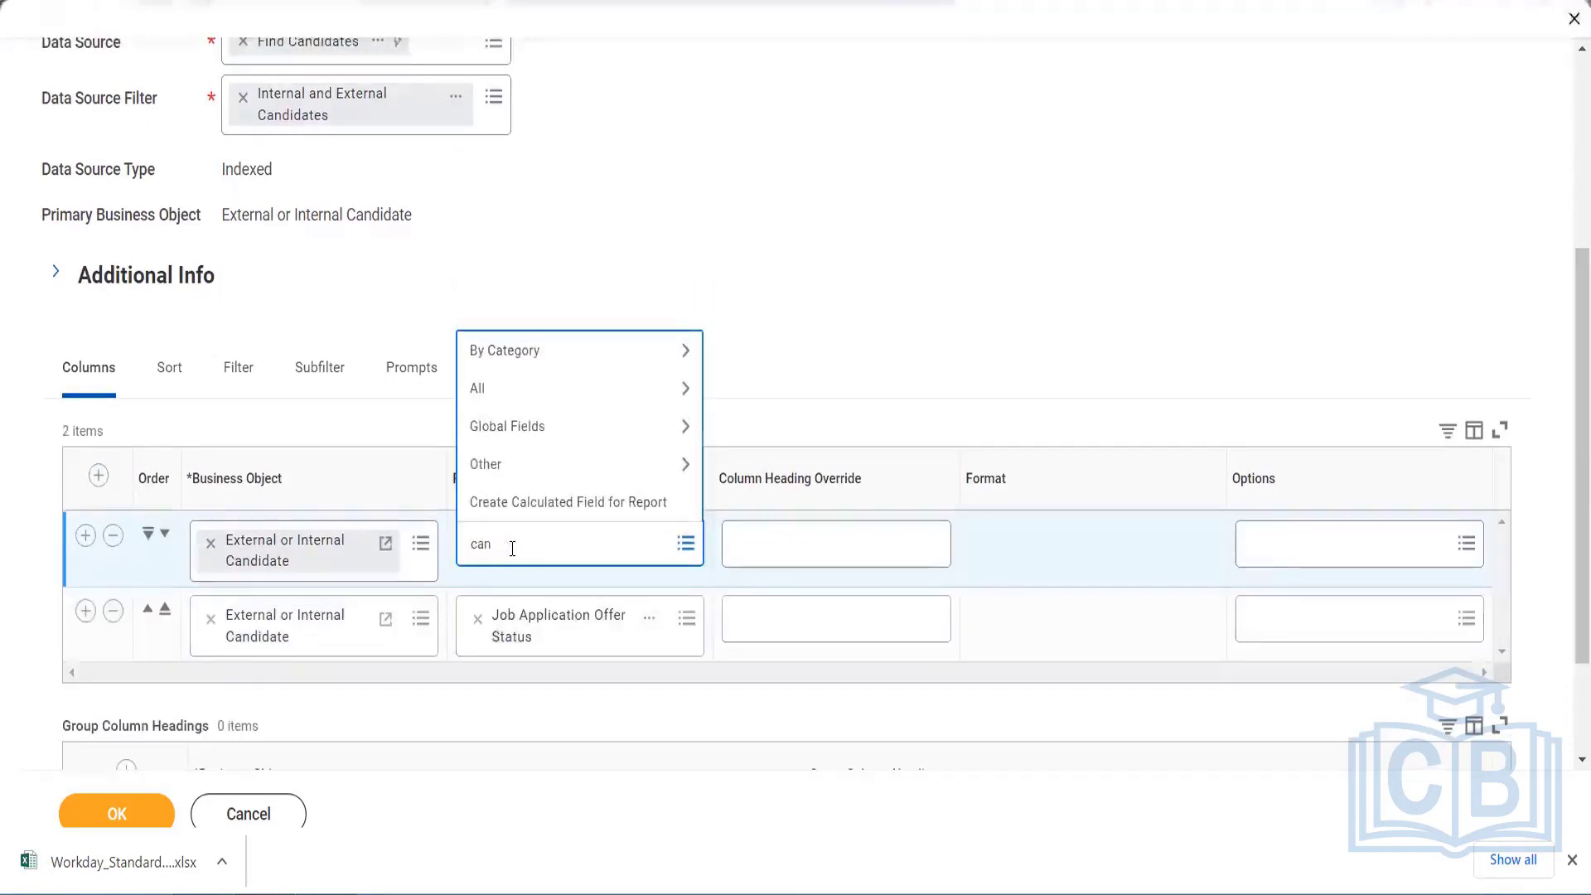
type("candidate")
key("Return")
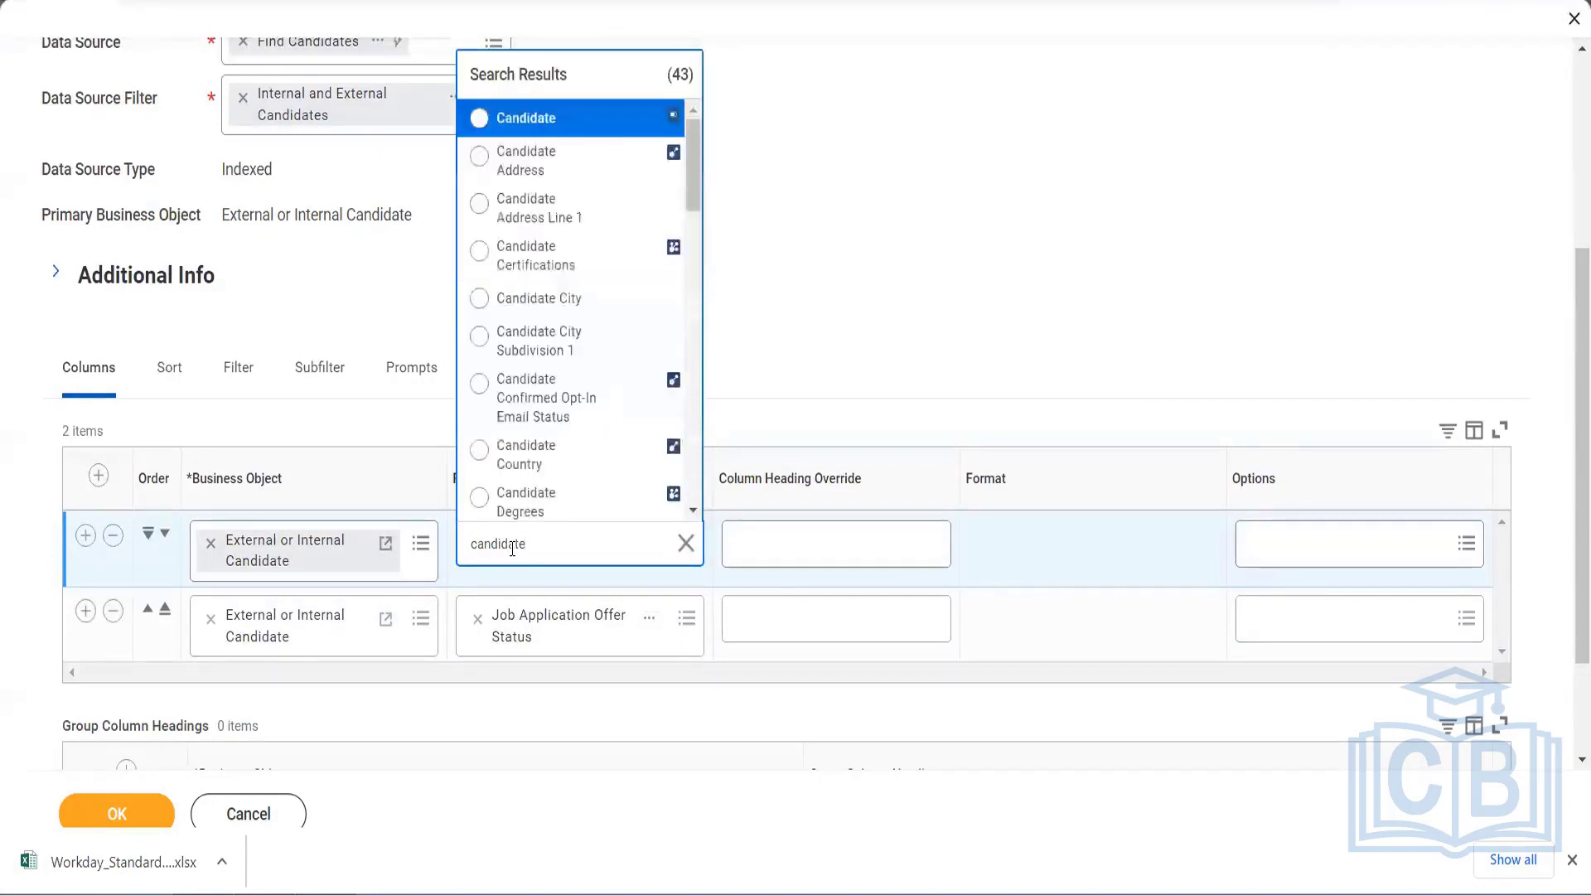
left_click(558, 124)
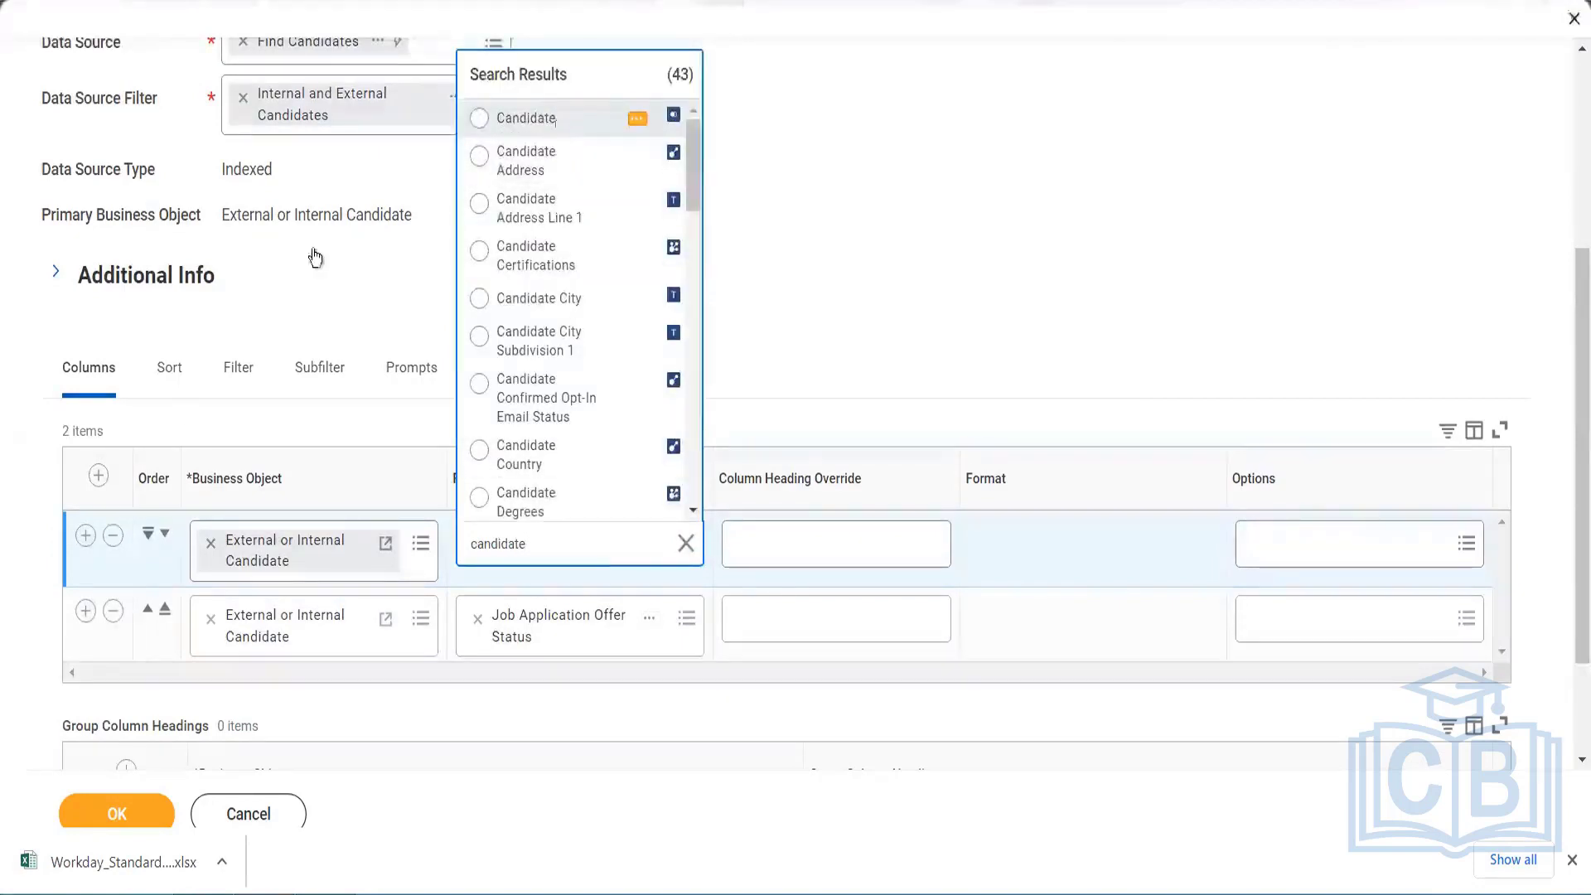
Step: Add a third report column, search the business objects for "offer", and set its business object to Job Application Offer Status
left_click(85, 612)
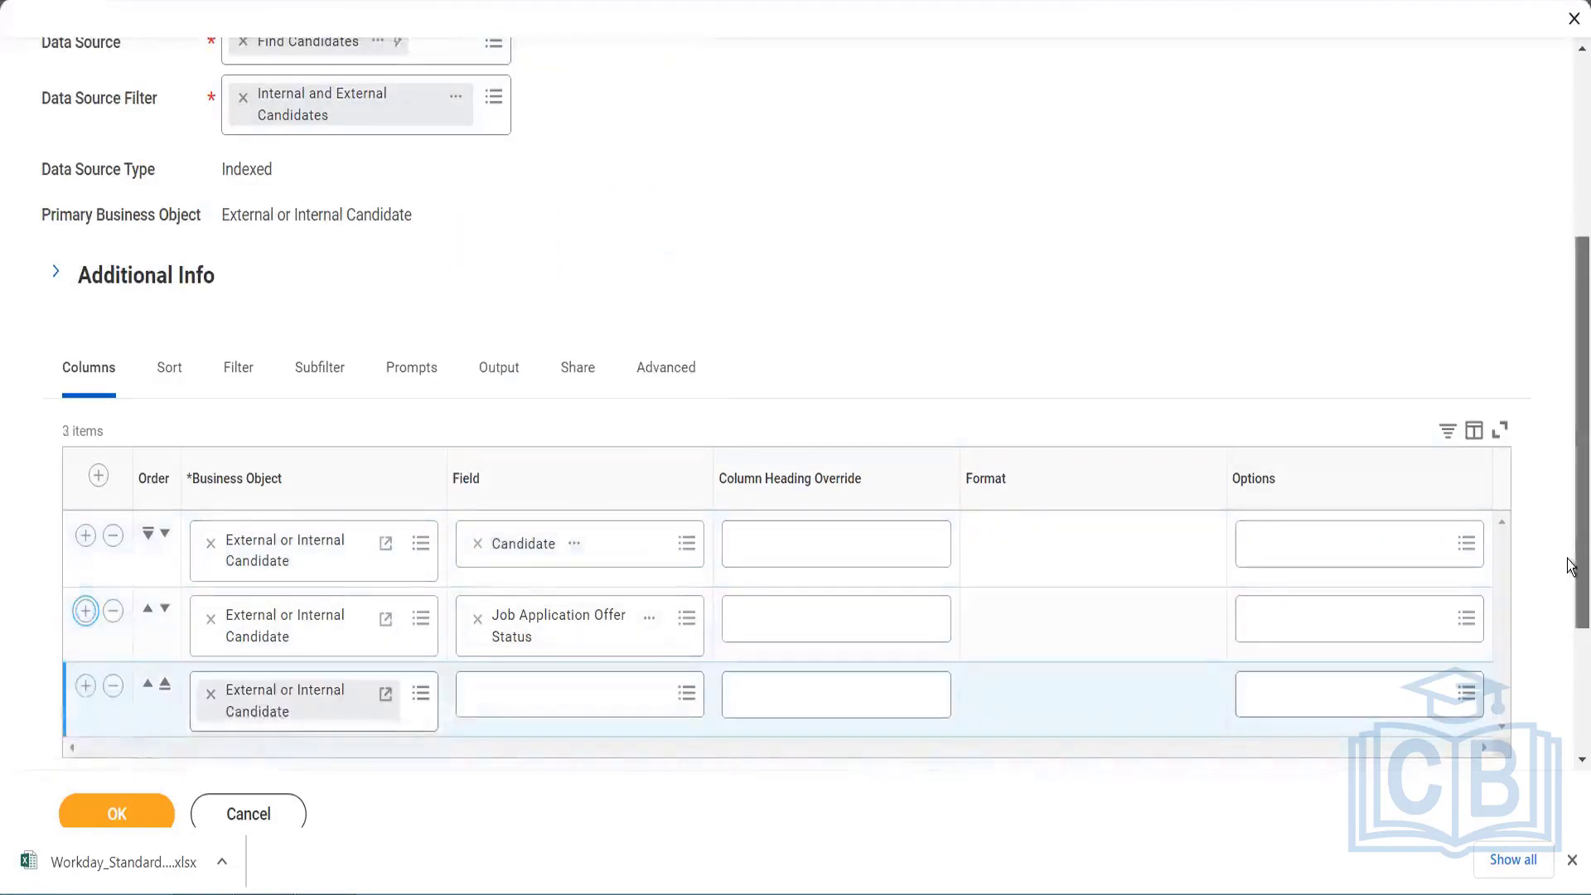
scroll(1573, 558, "down", 2)
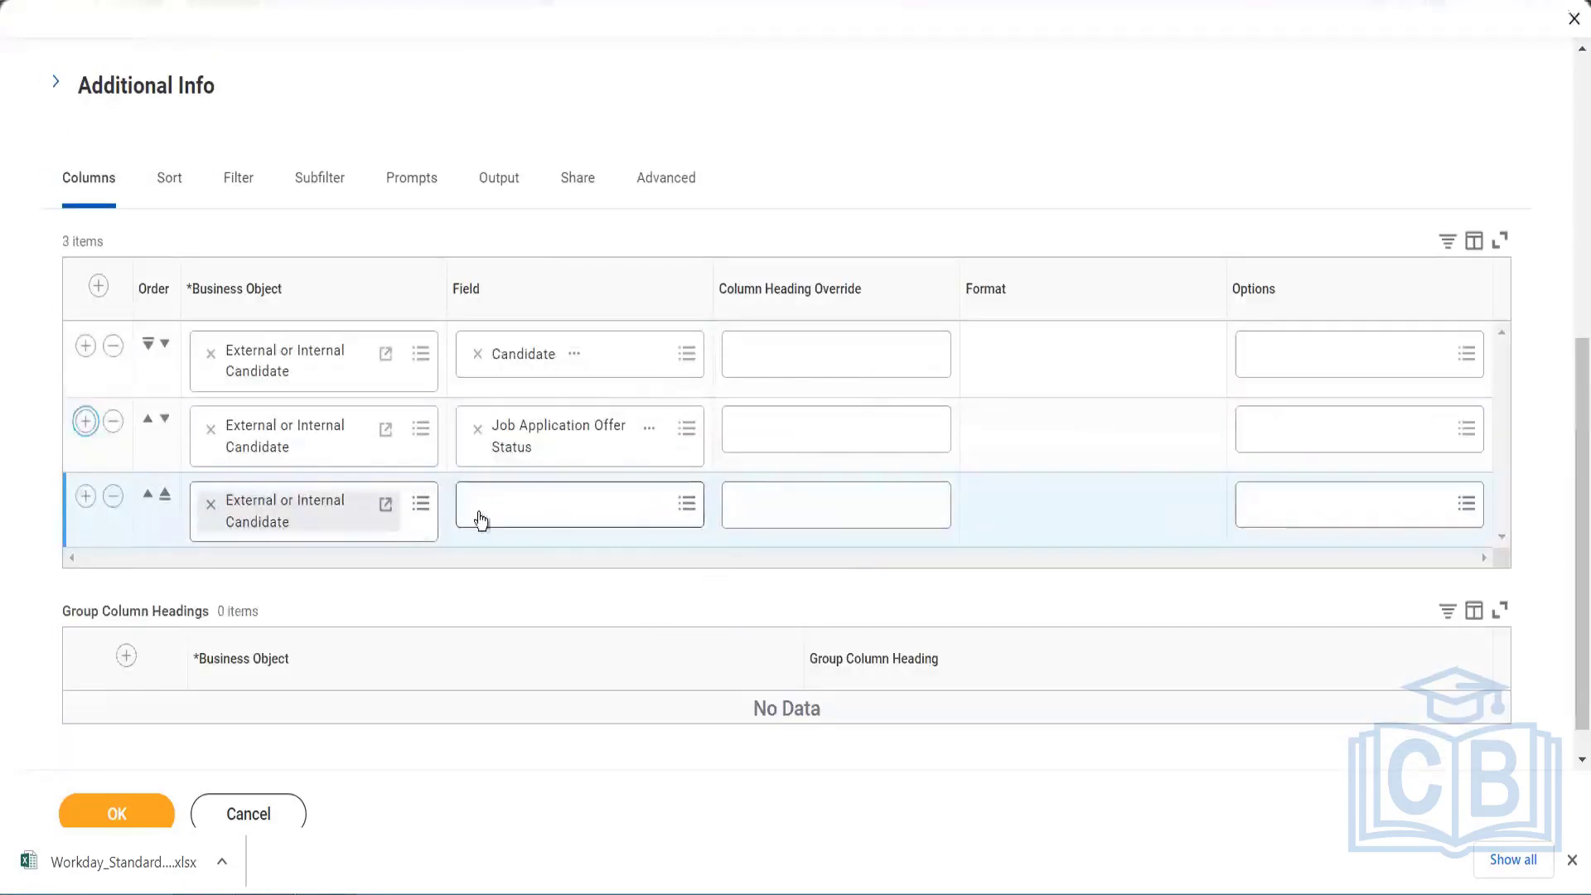
left_click(423, 512)
left_click(420, 507)
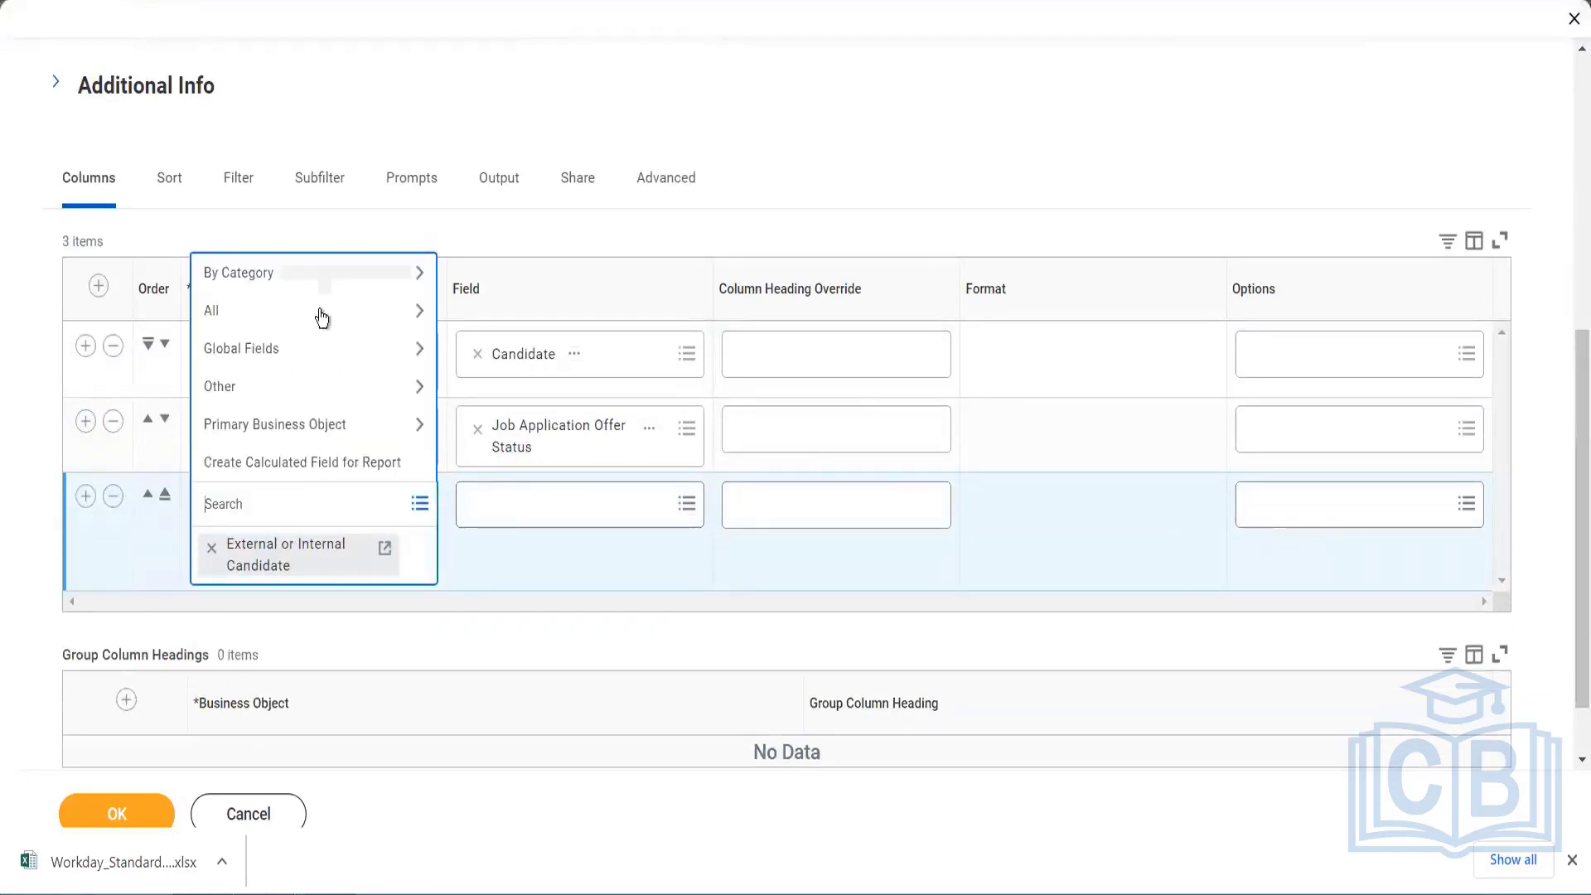
left_click(321, 320)
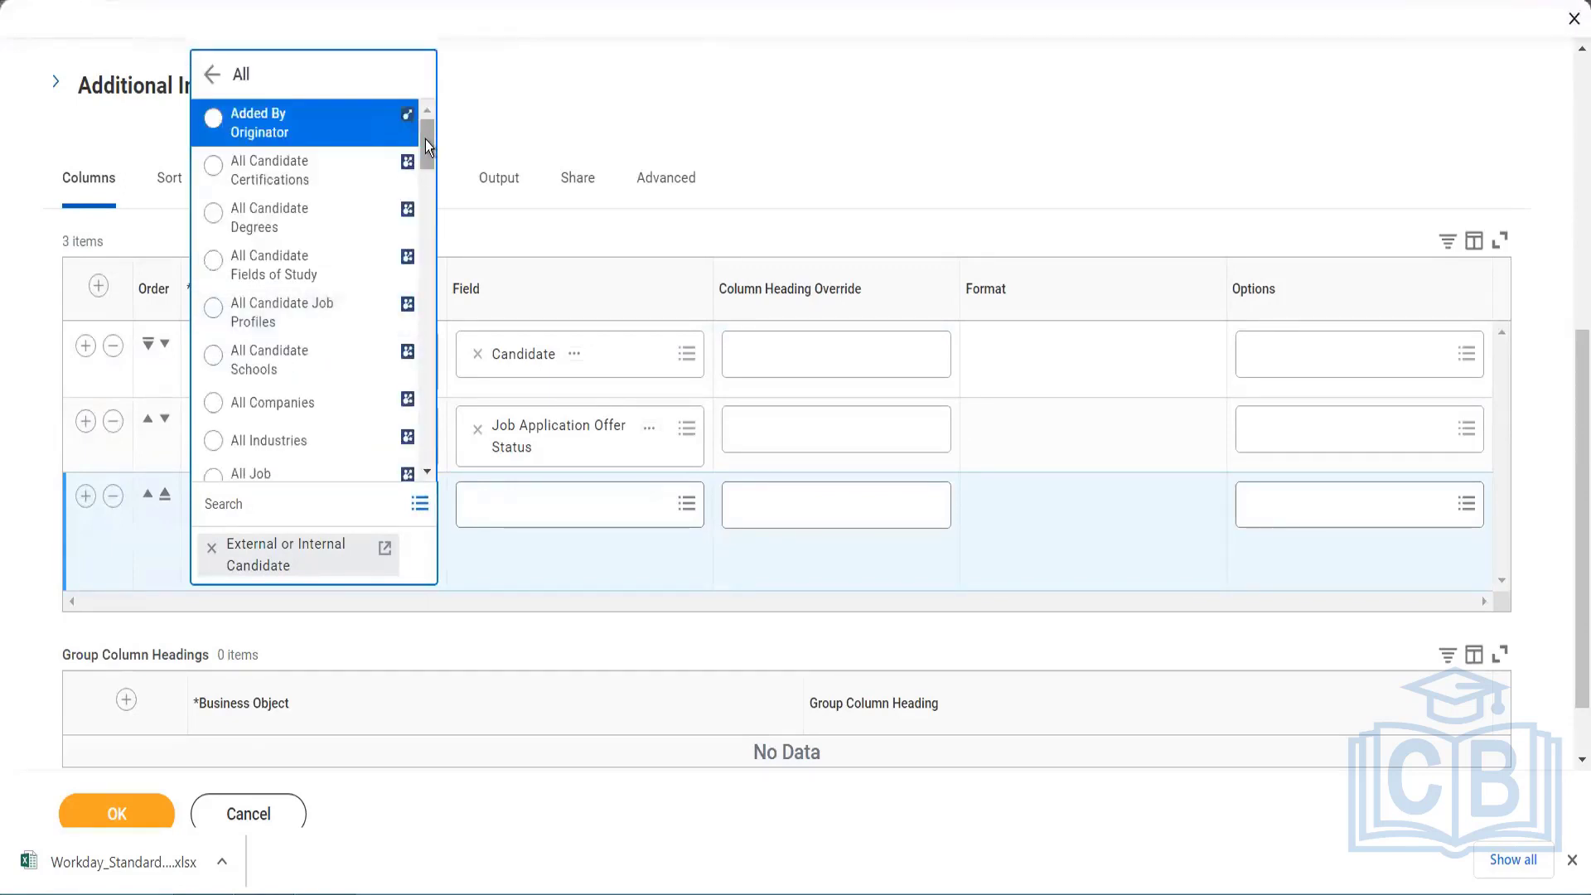
left_click_drag(425, 139, 429, 191)
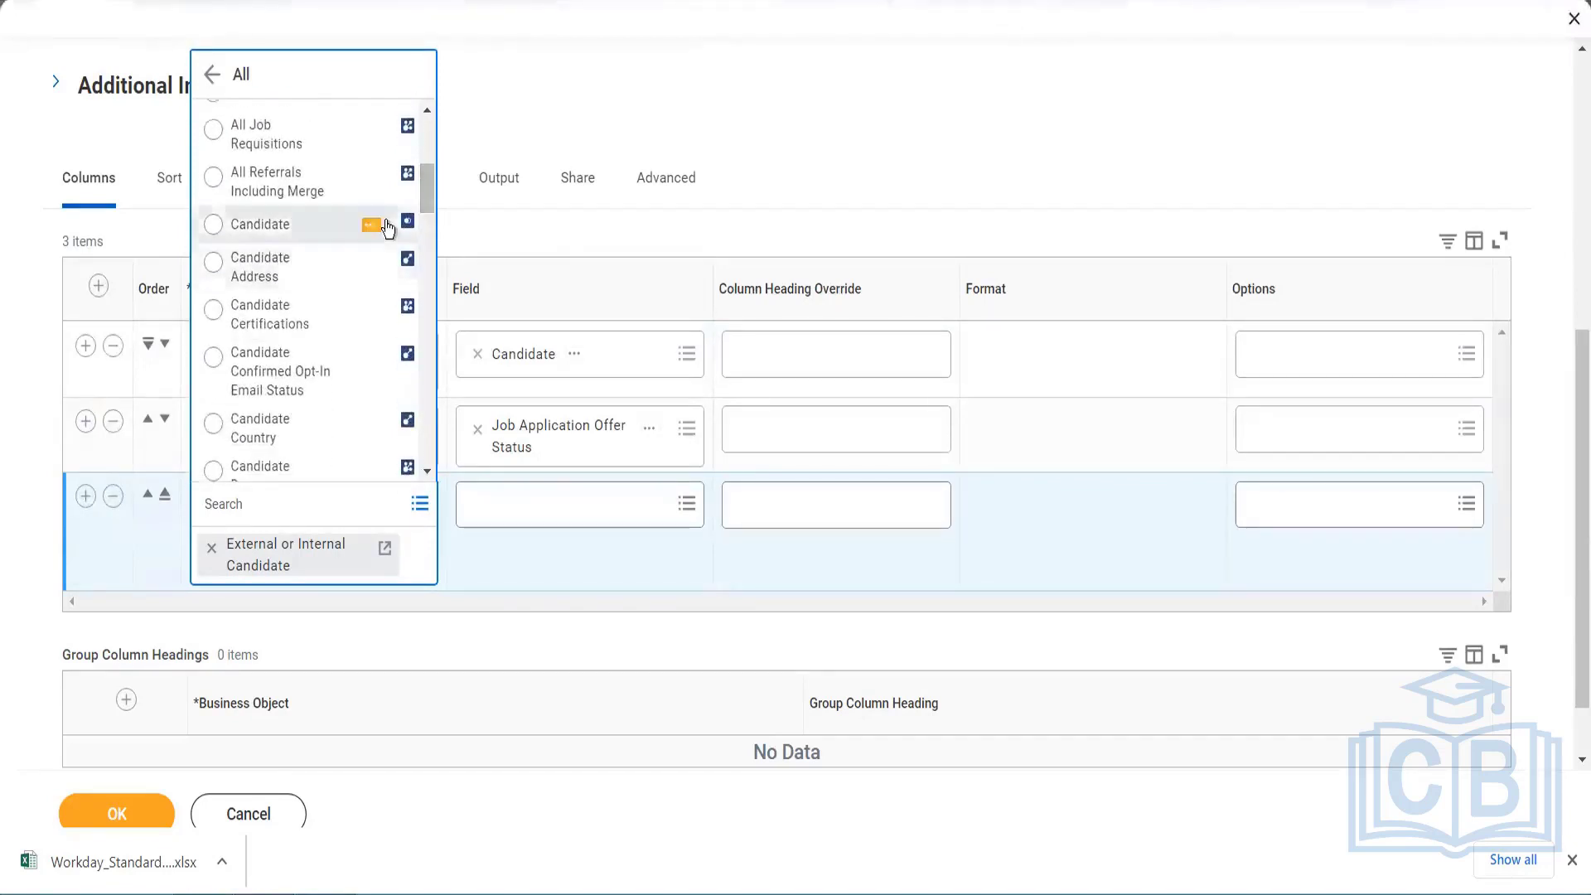
left_click_drag(429, 186, 429, 189)
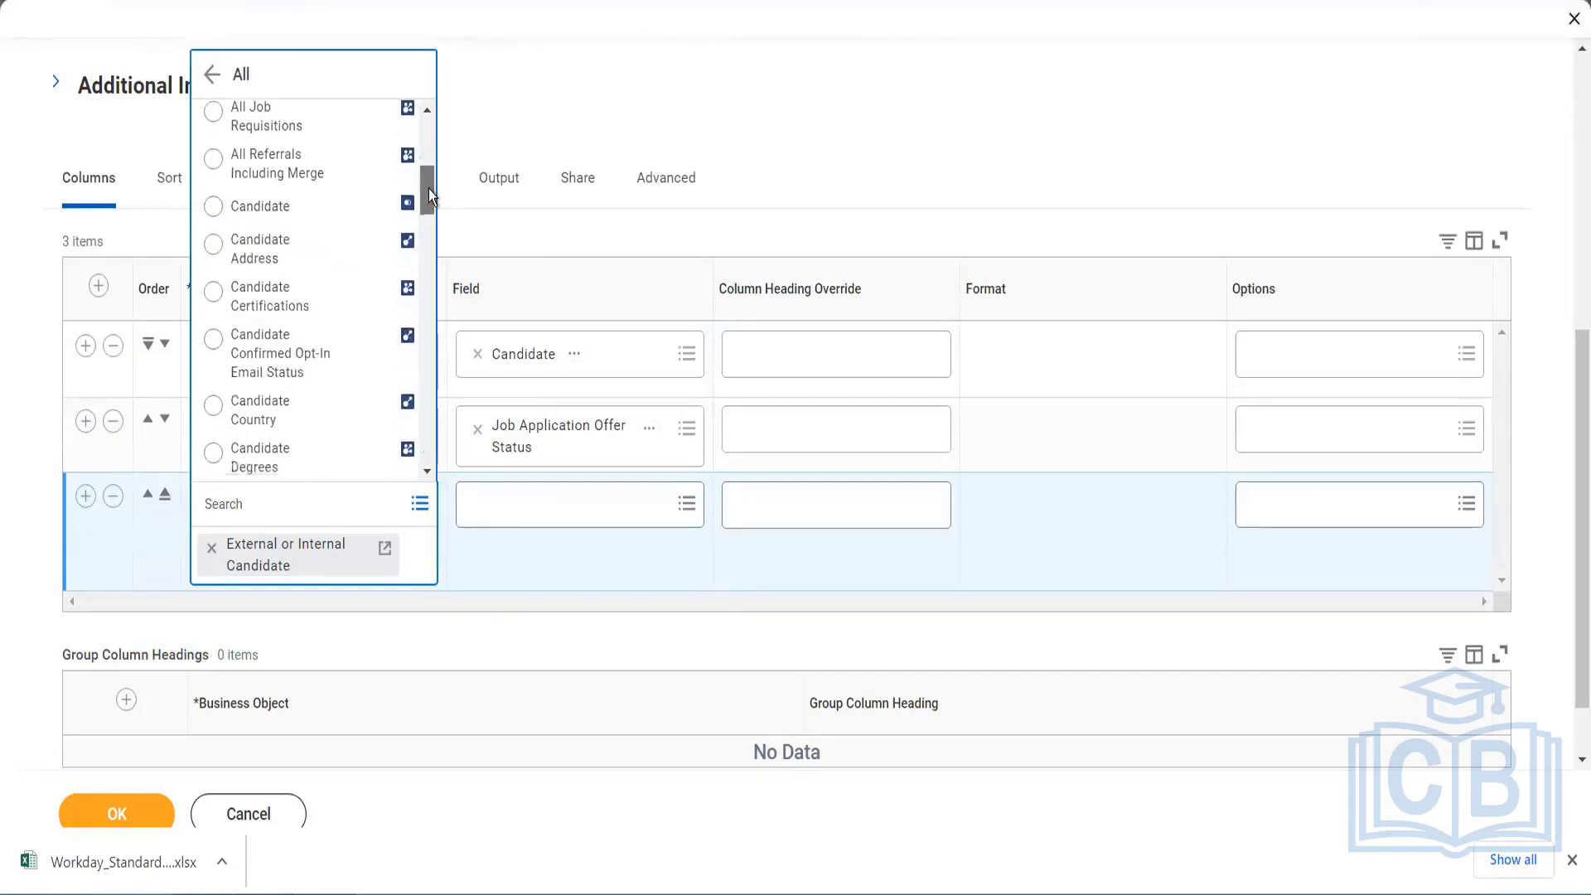
left_click(274, 497)
type("offer")
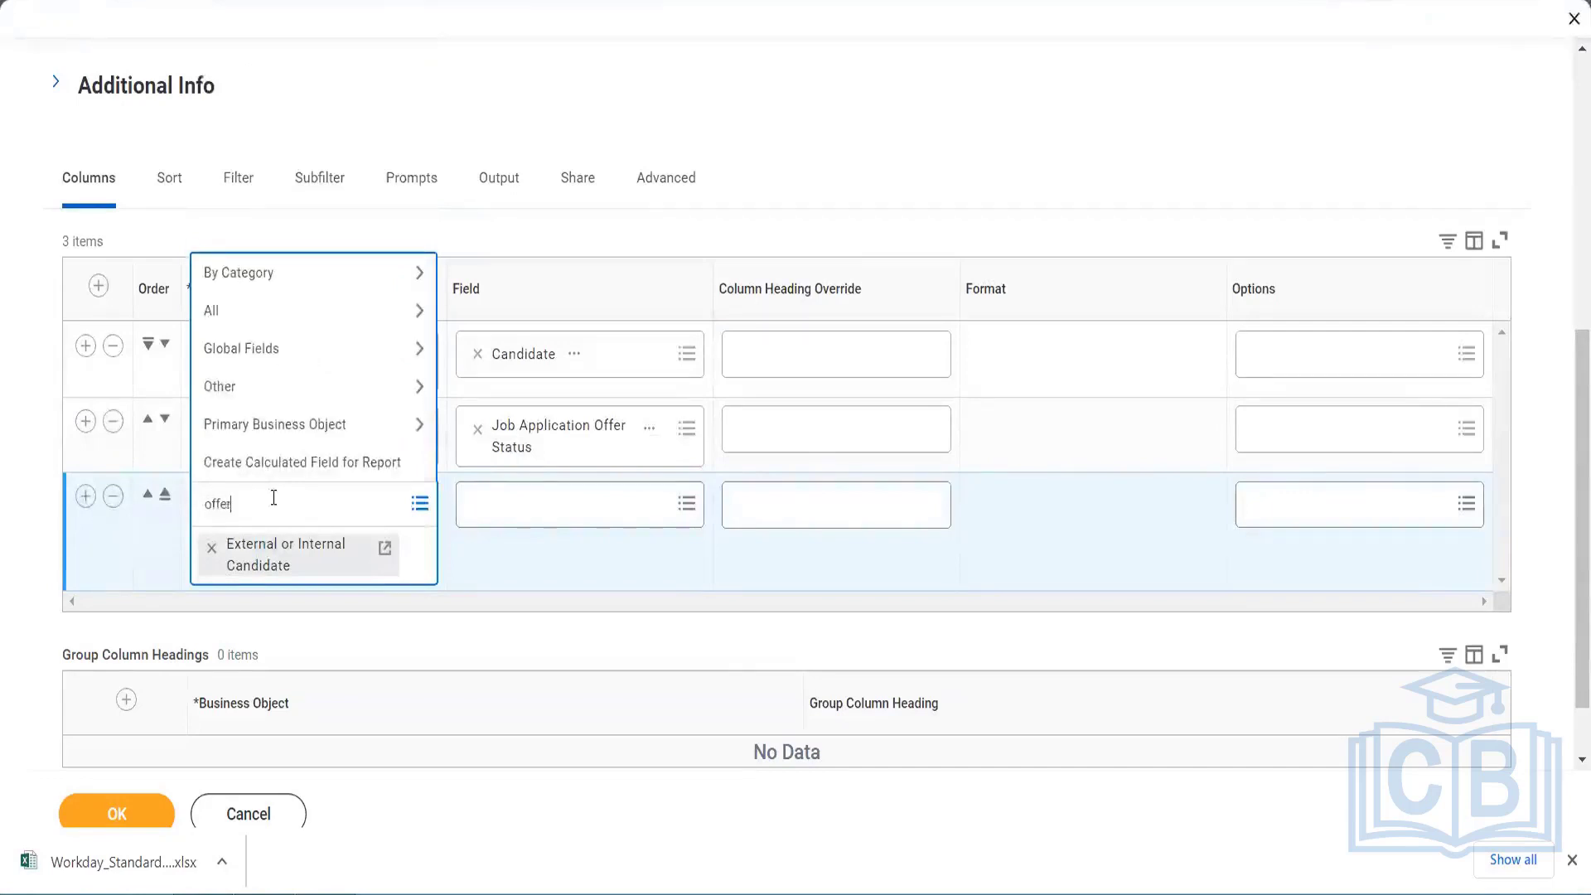
key("Return")
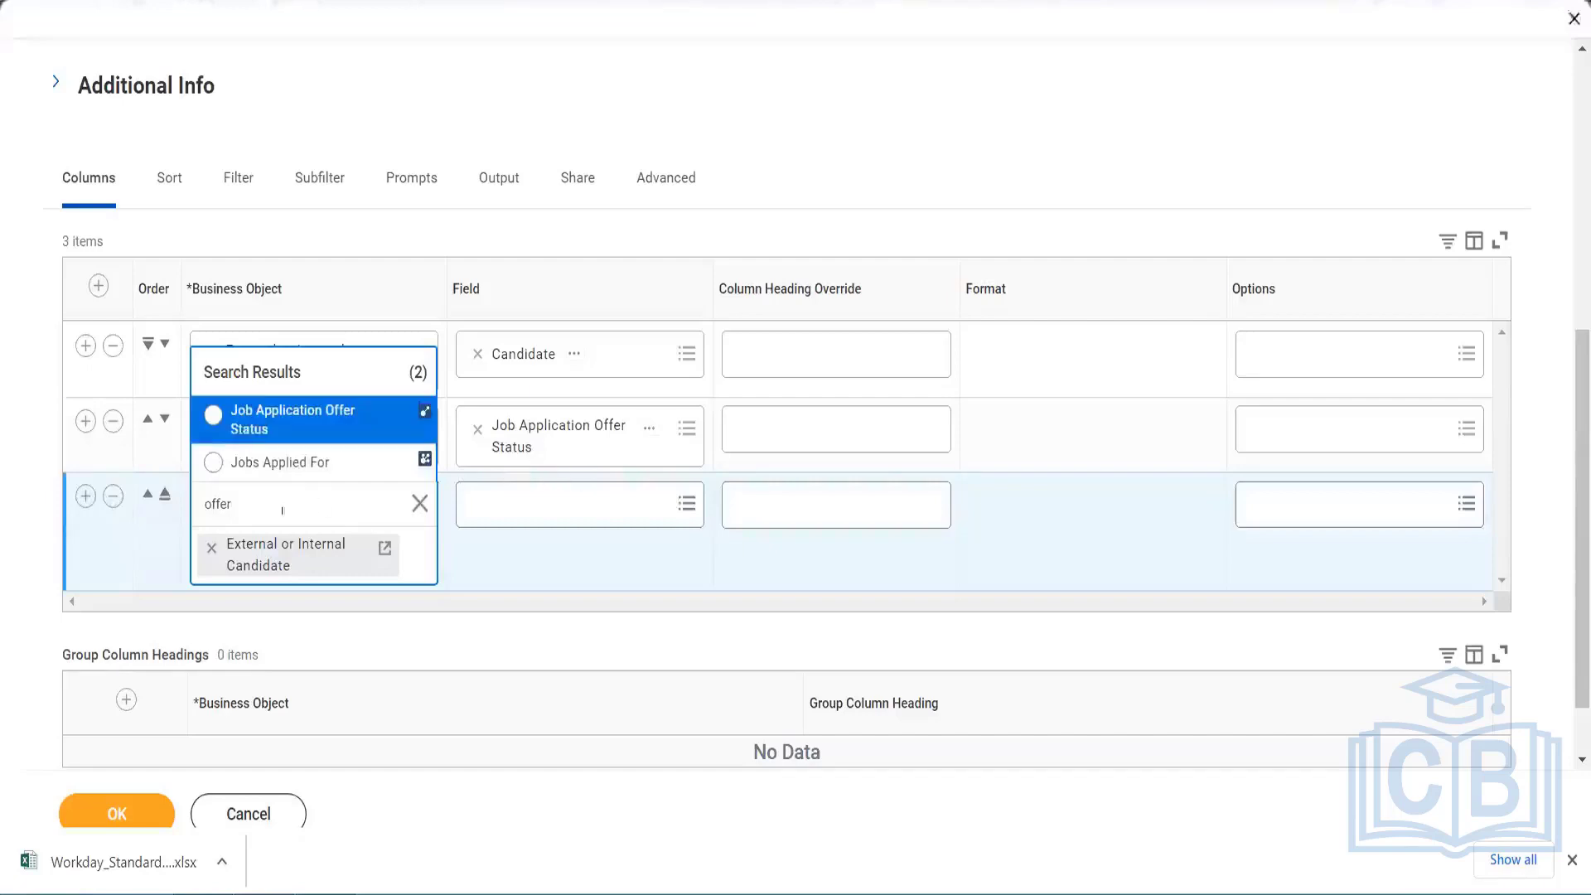
left_click(316, 427)
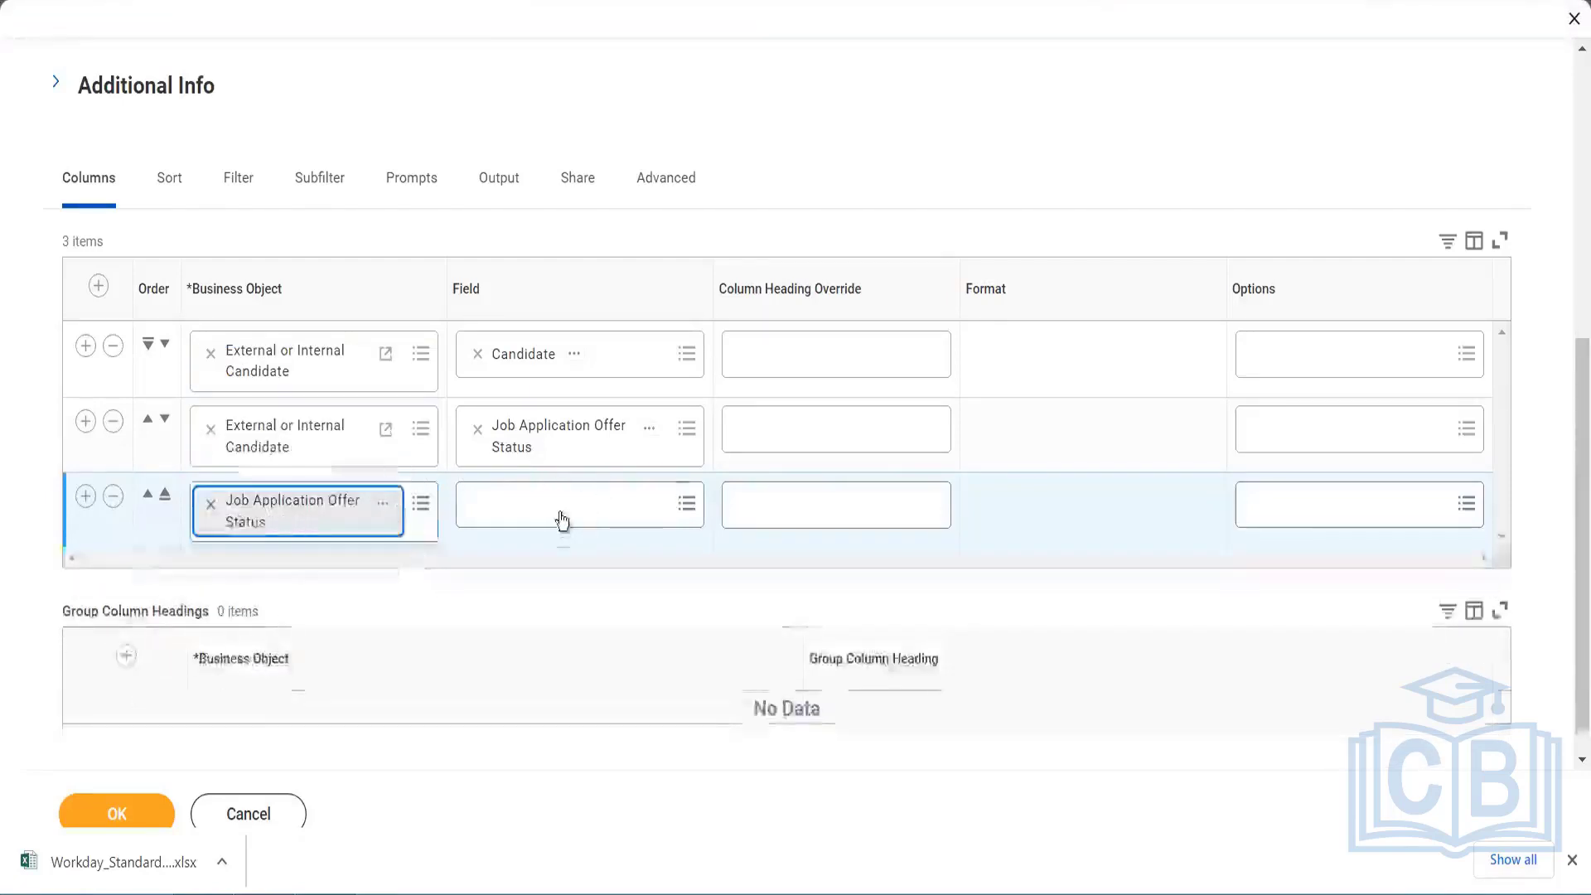
Step: Set the third column's field to Offer Status from the full list of fields
left_click(560, 512)
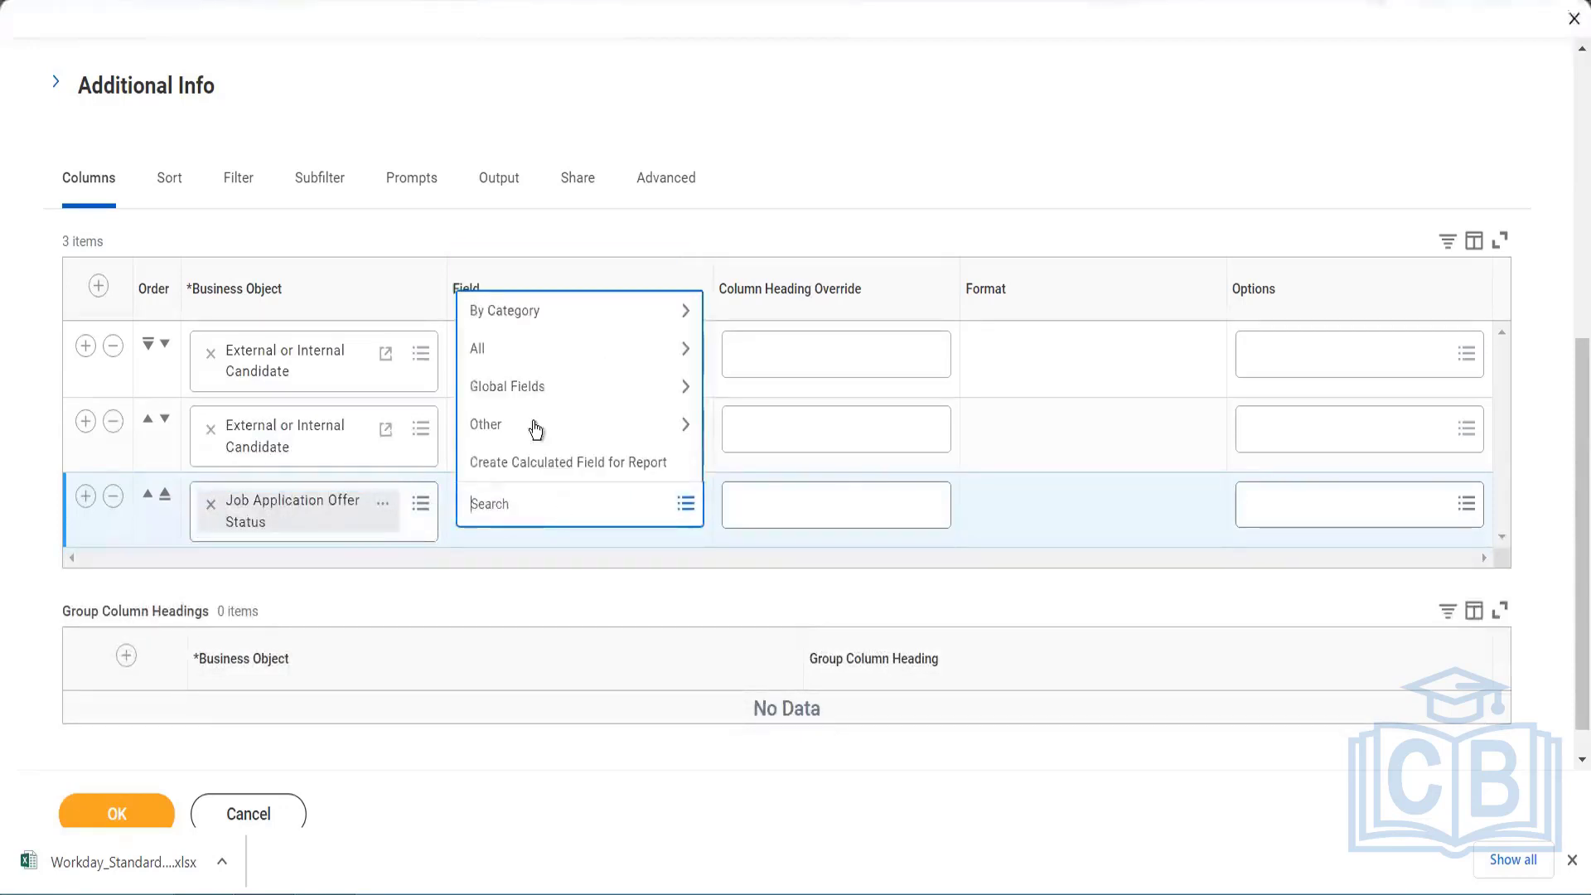
left_click(546, 351)
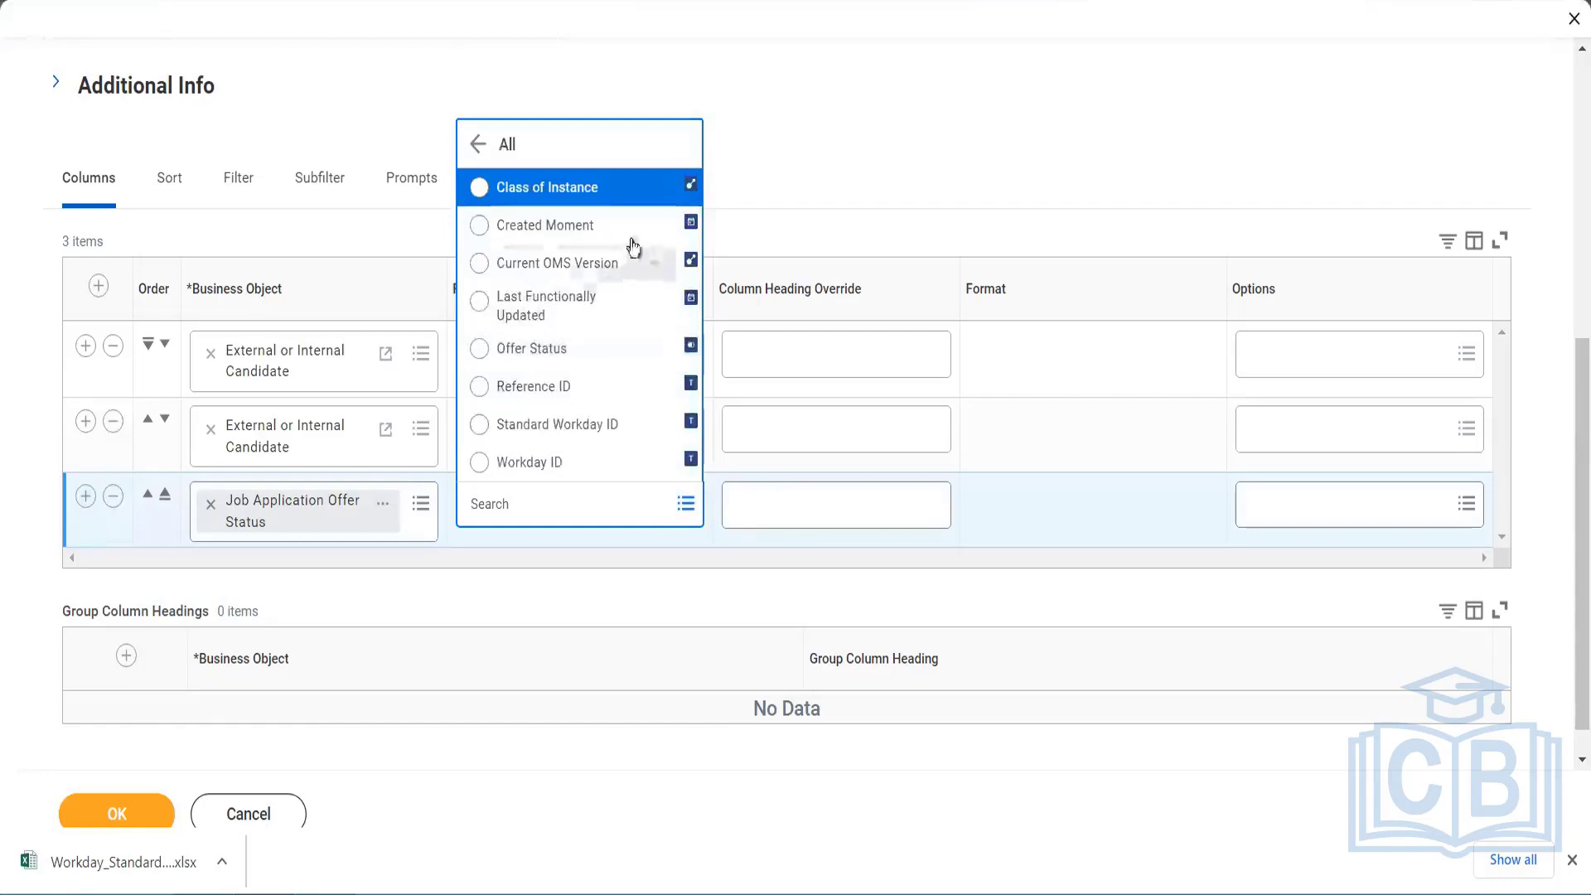
left_click(580, 354)
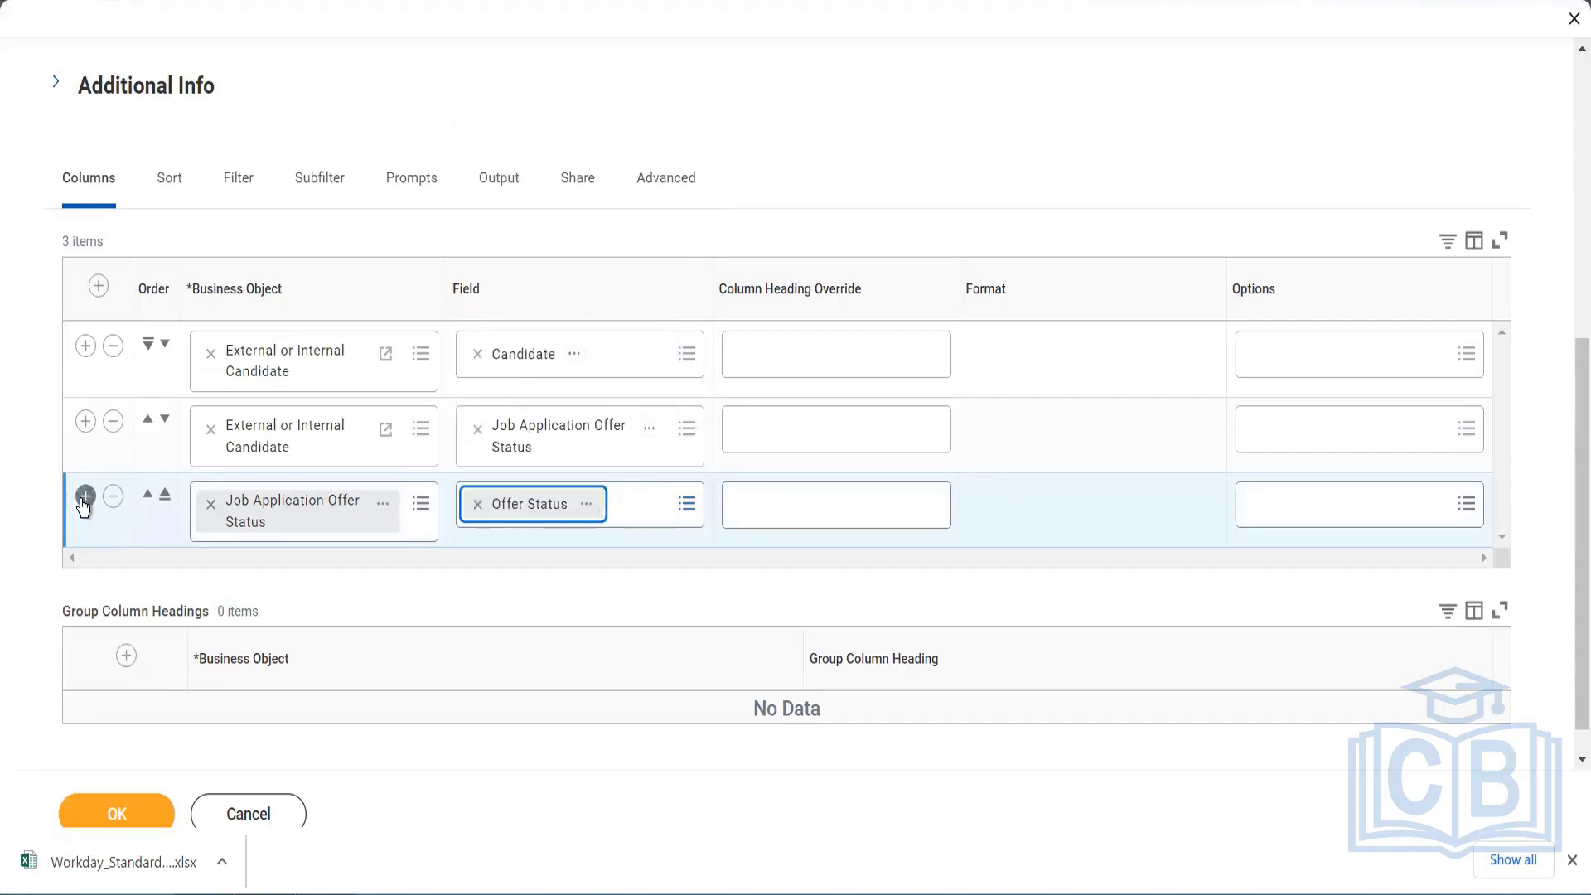
Step: Add a fourth column on the Job Application Offer Status business object with the field Created Moment
left_click(85, 497)
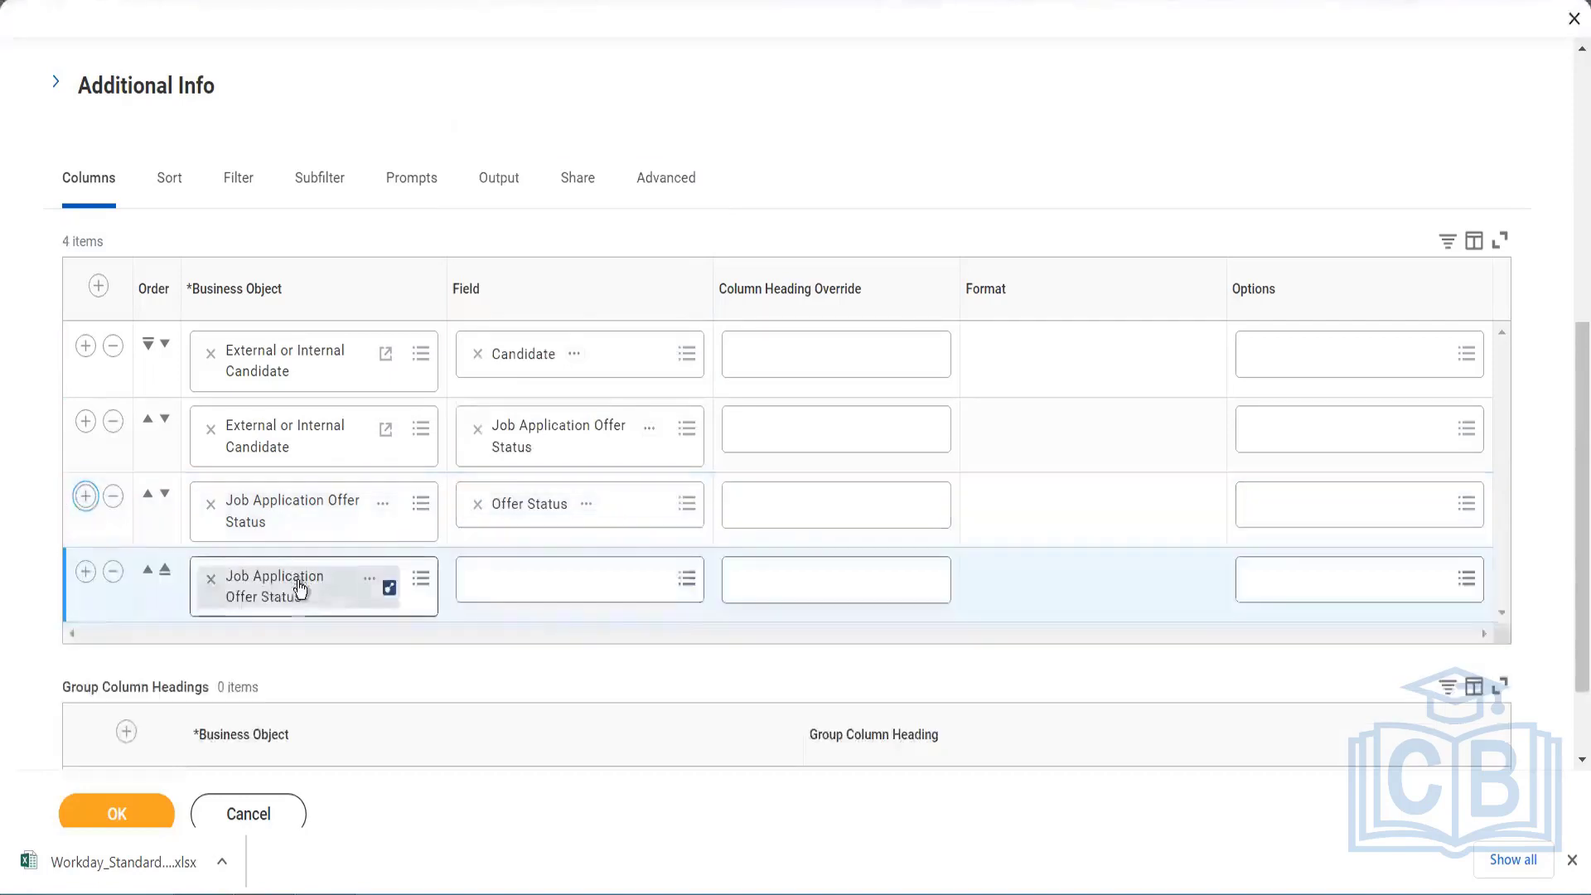
left_click(491, 587)
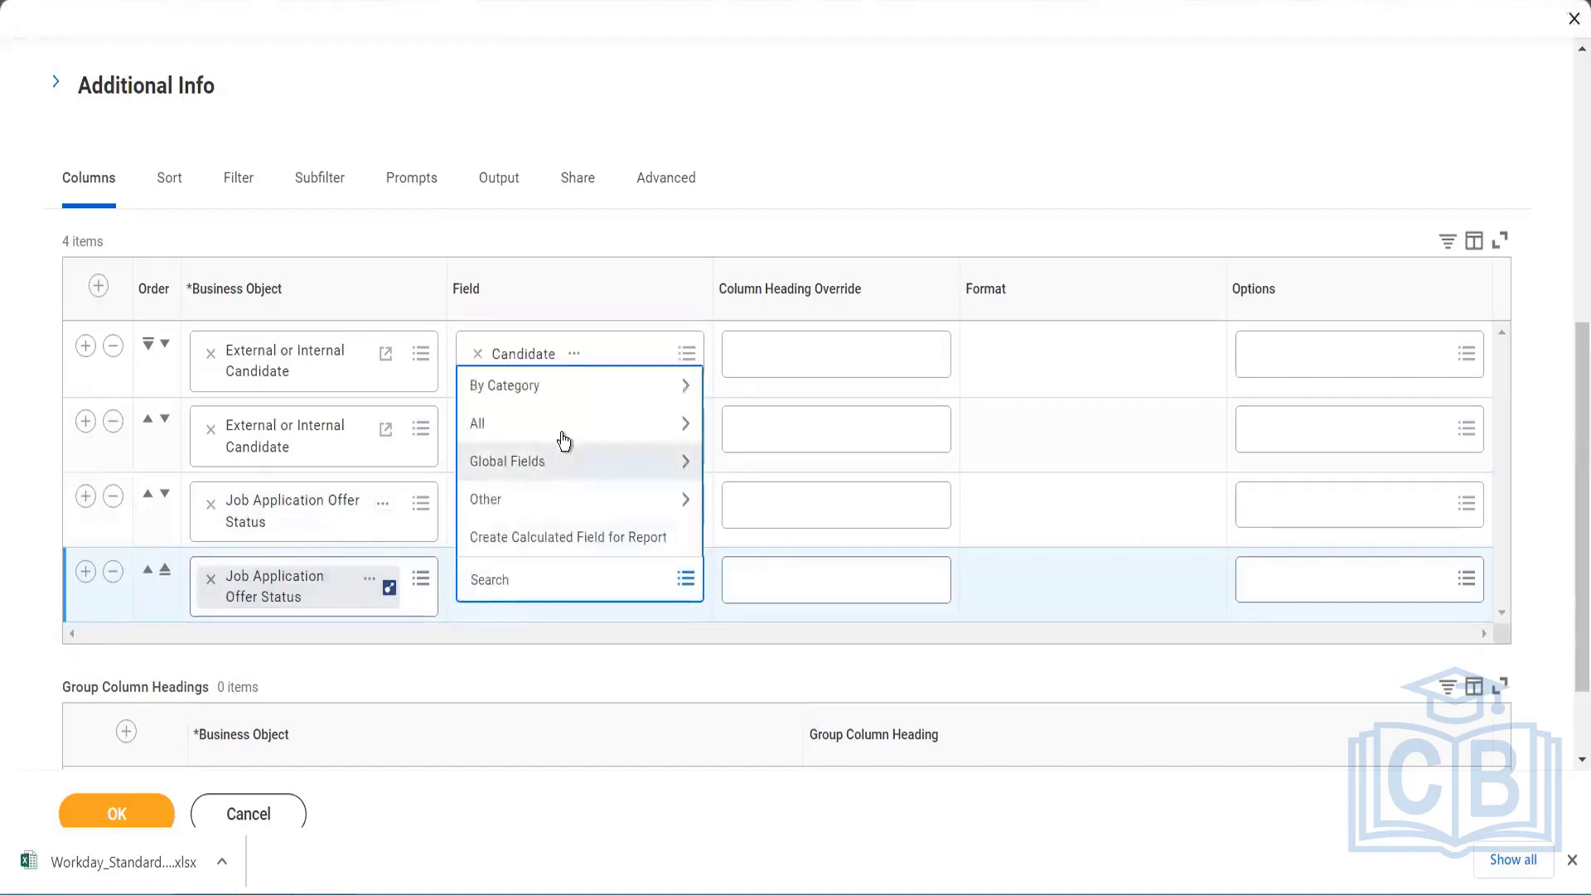
left_click(561, 436)
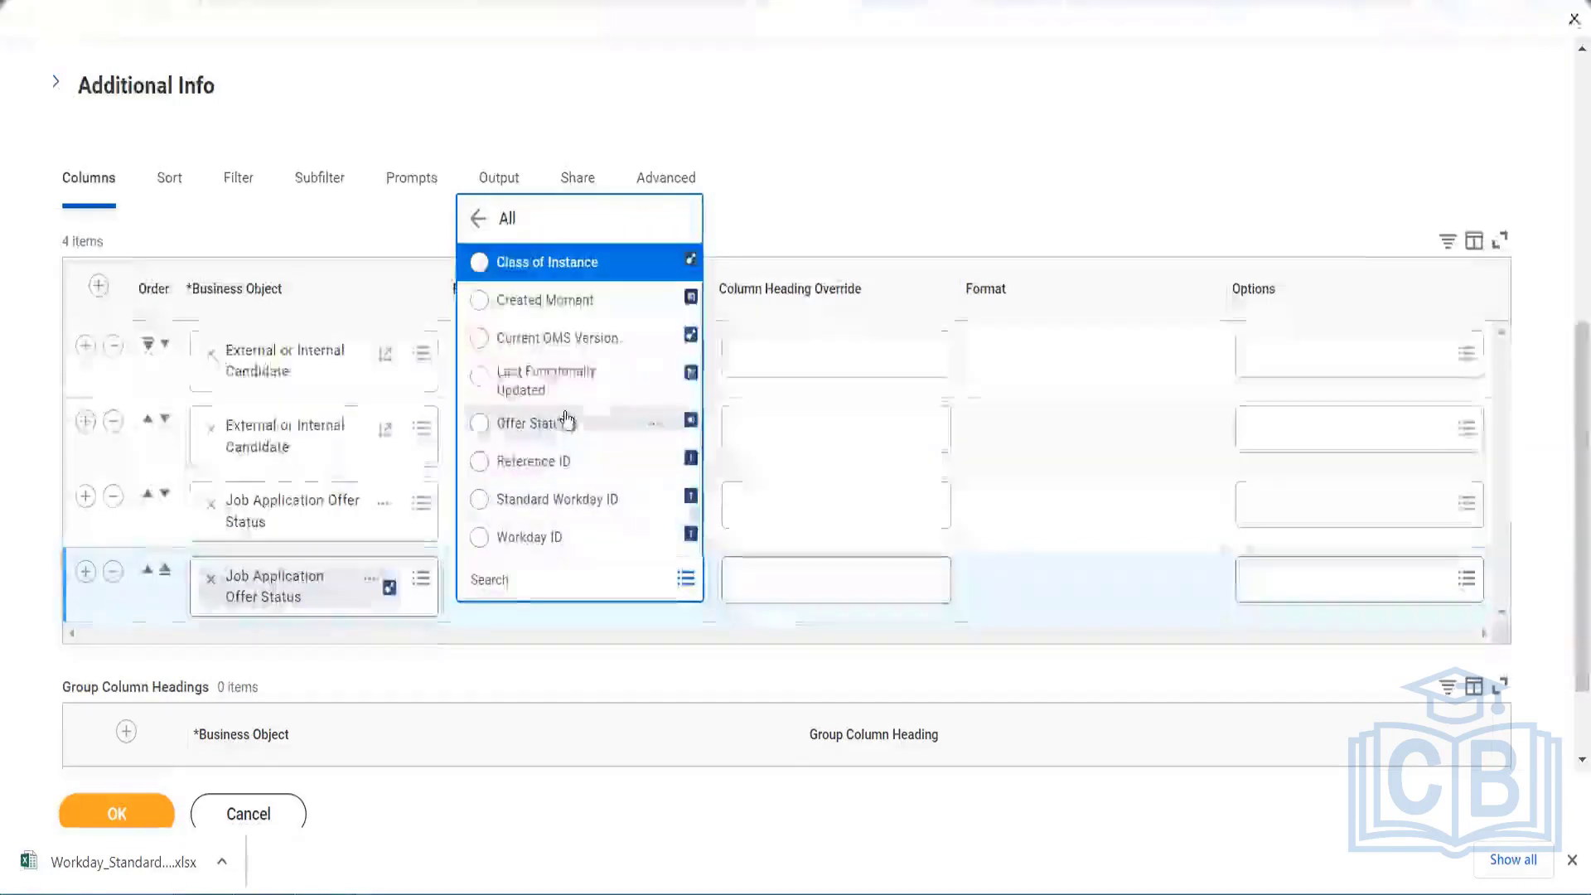
left_click(564, 308)
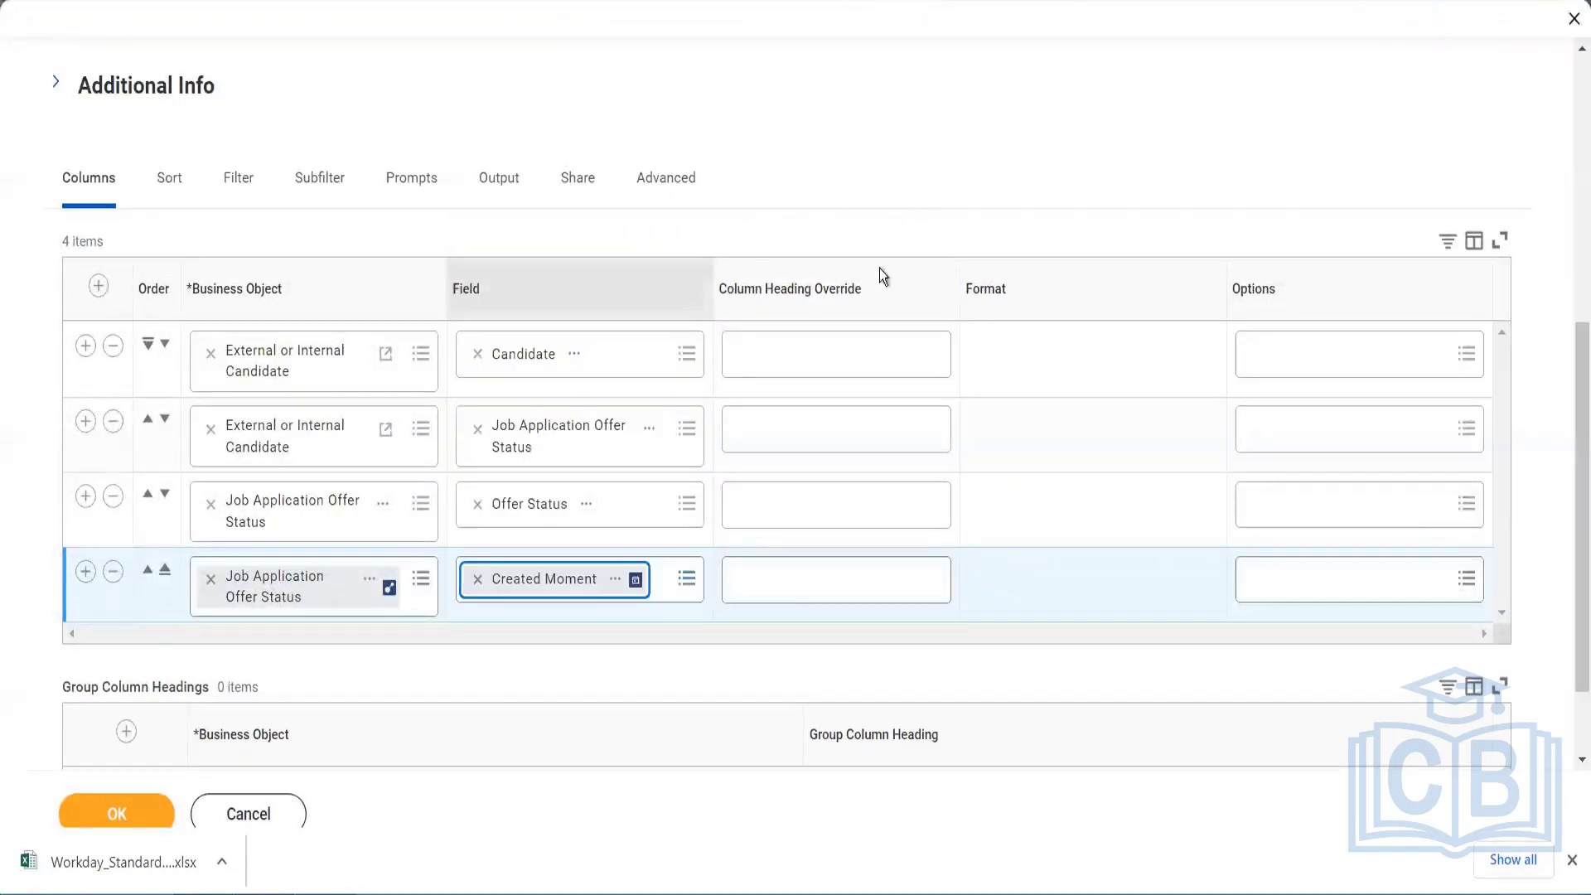
Step: Insert a column row below the Job Application Offer Status field row and change its business object to Candidate
left_click(86, 422)
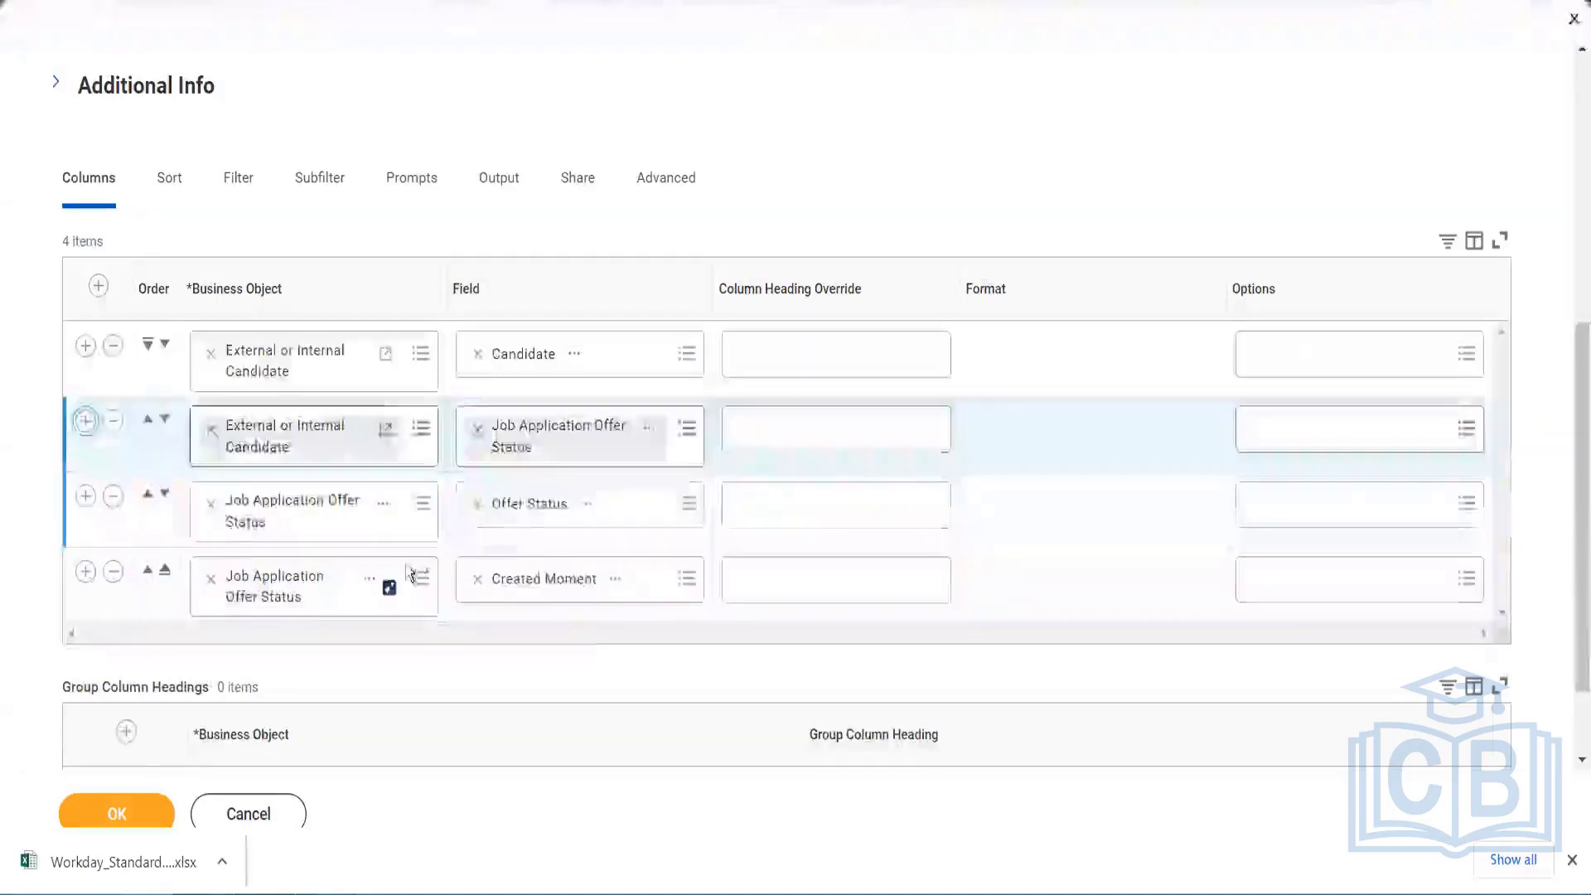
left_click(563, 520)
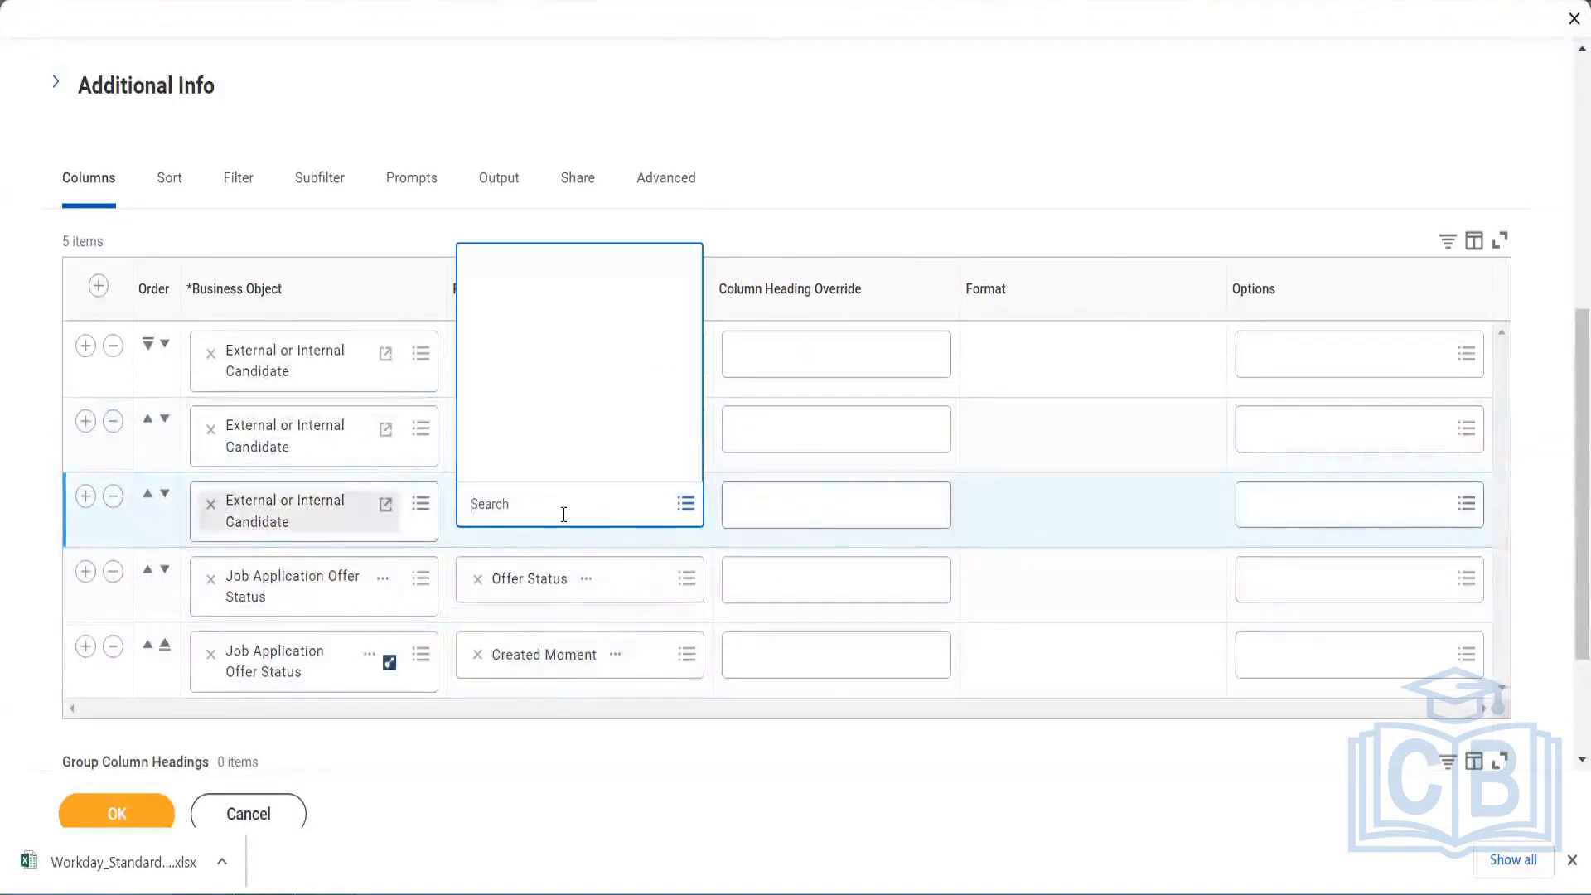
left_click(210, 505)
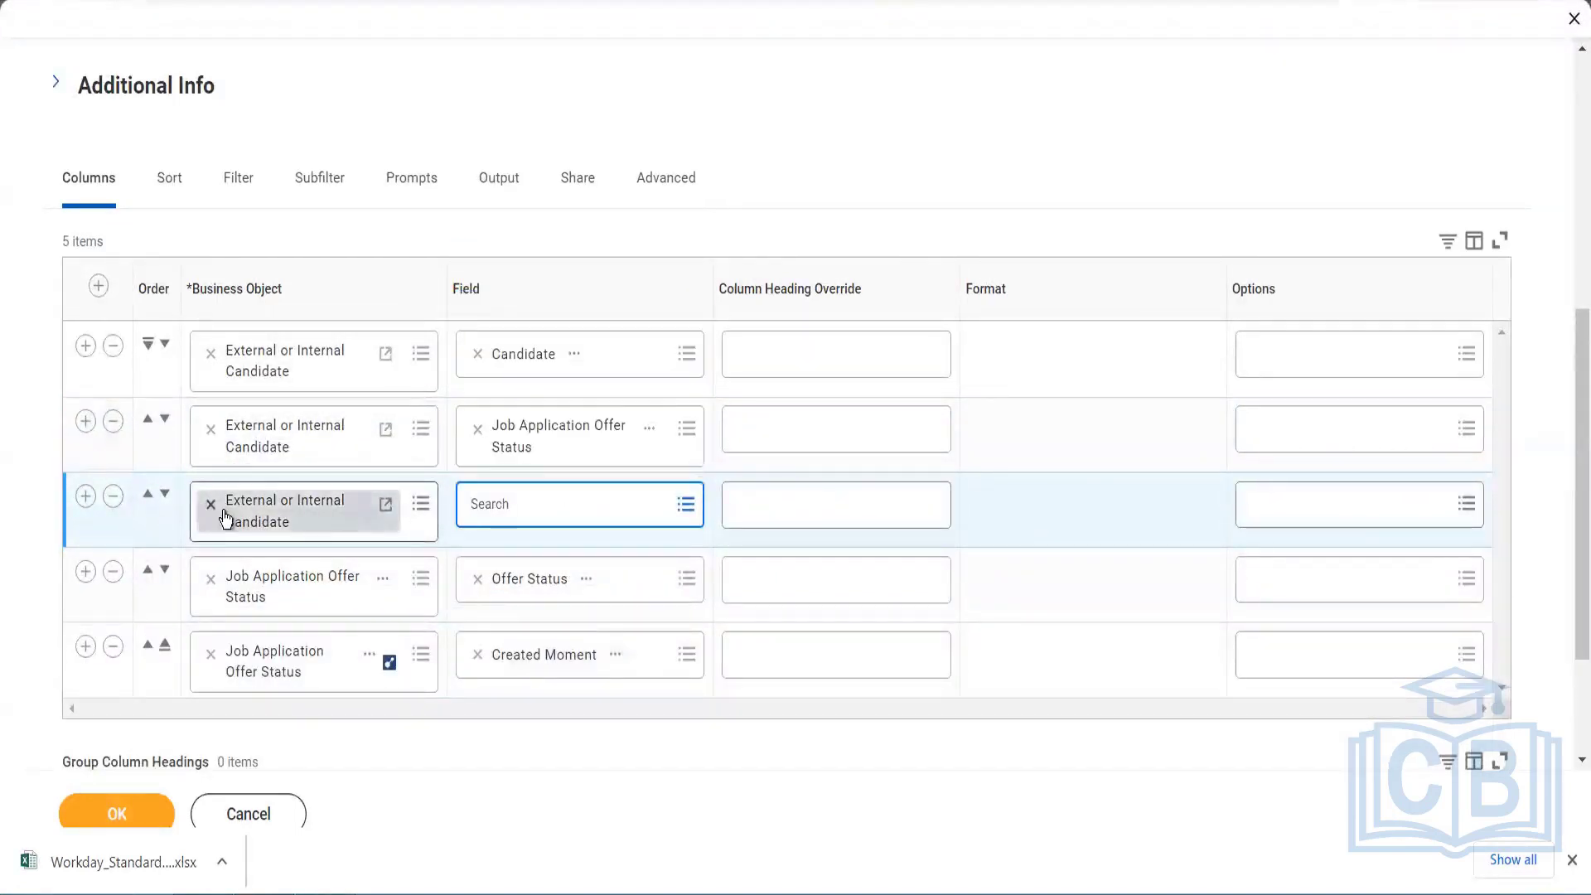
left_click(264, 512)
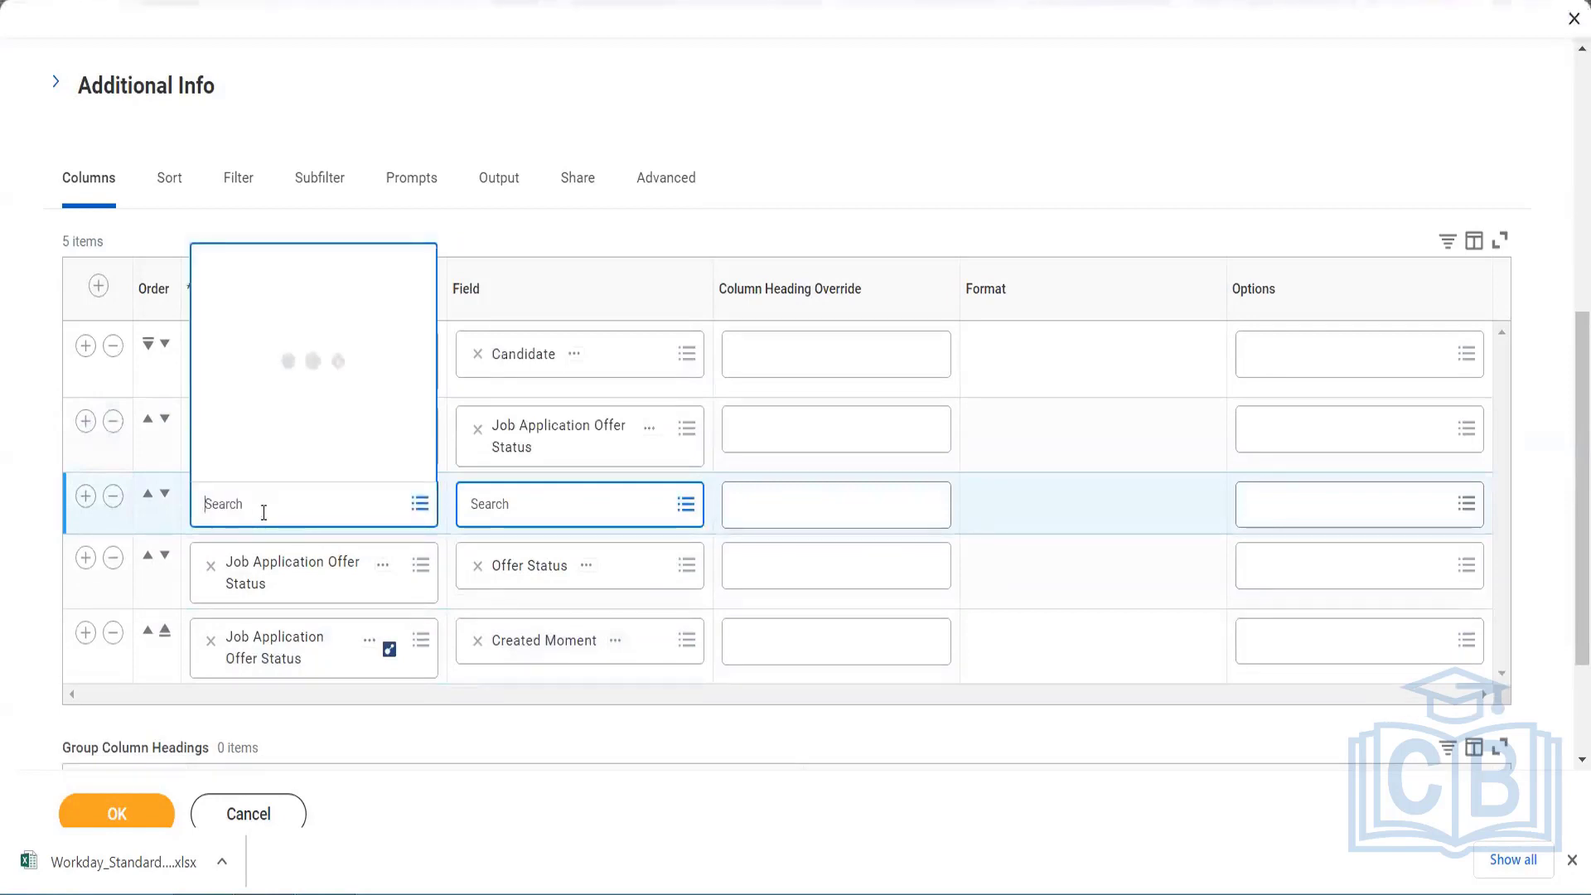
type("candidate")
key("Return")
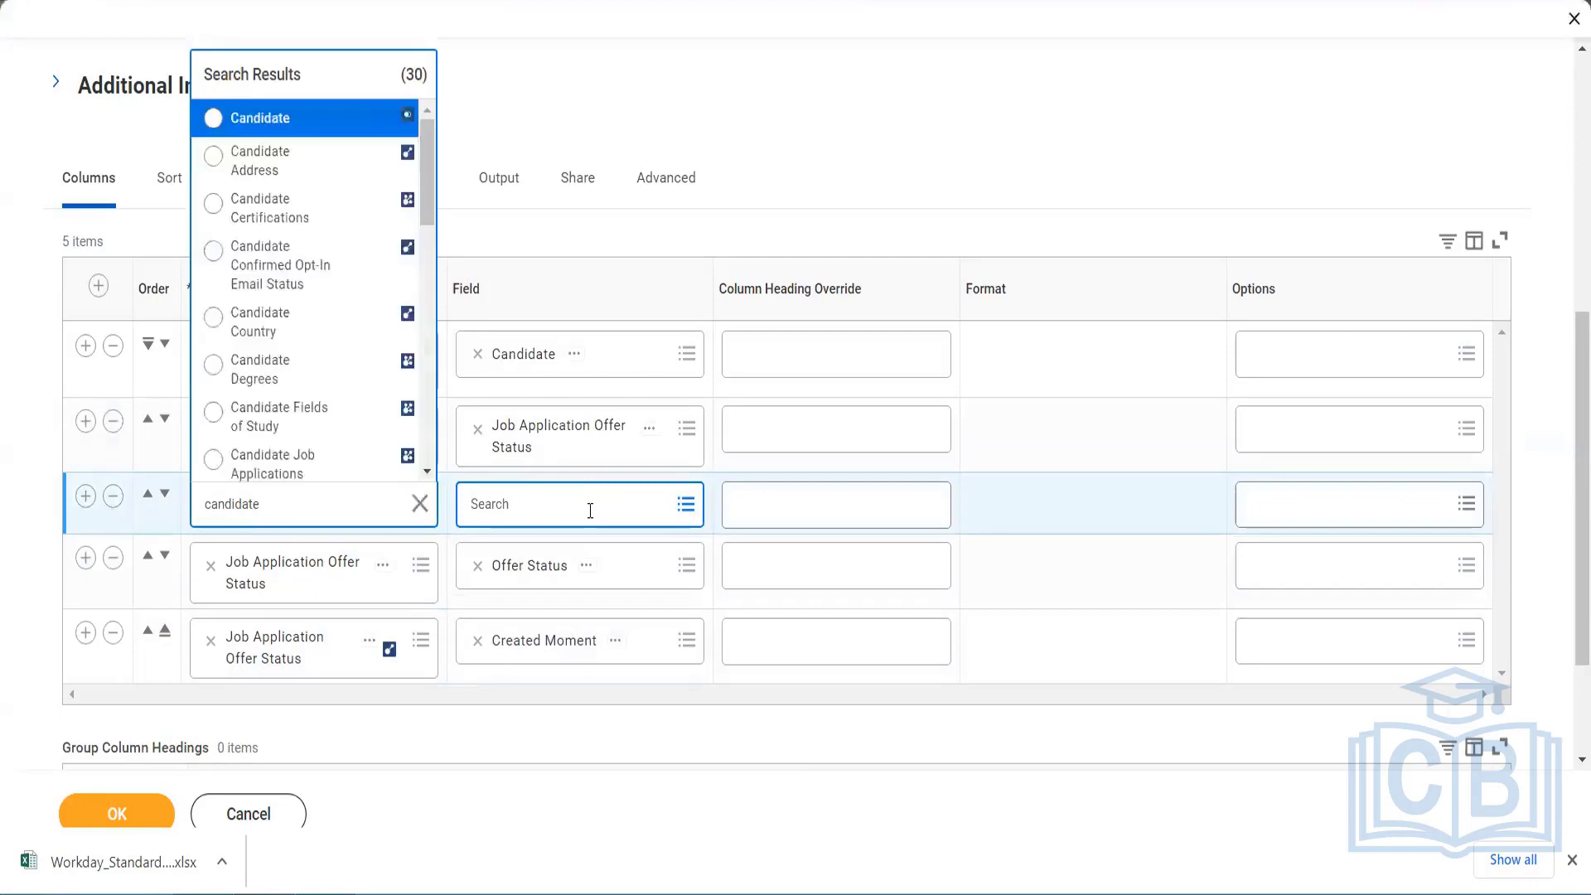
left_click(278, 126)
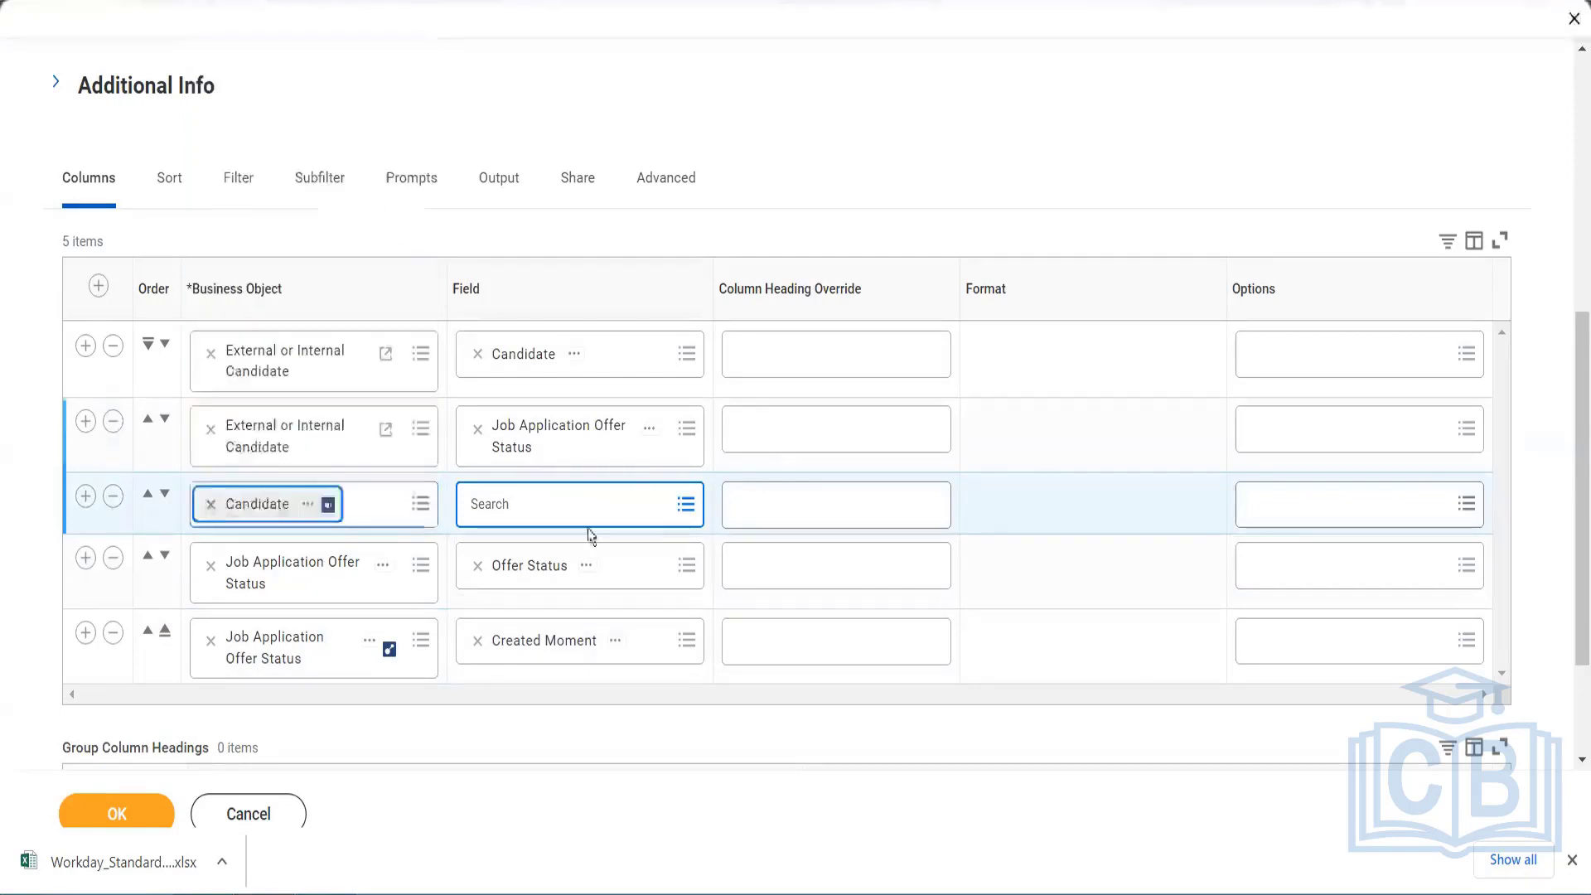
Step: Search the new Candidate row's fields for "offer", leave the field empty, and remove the row
left_click(568, 515)
type("o")
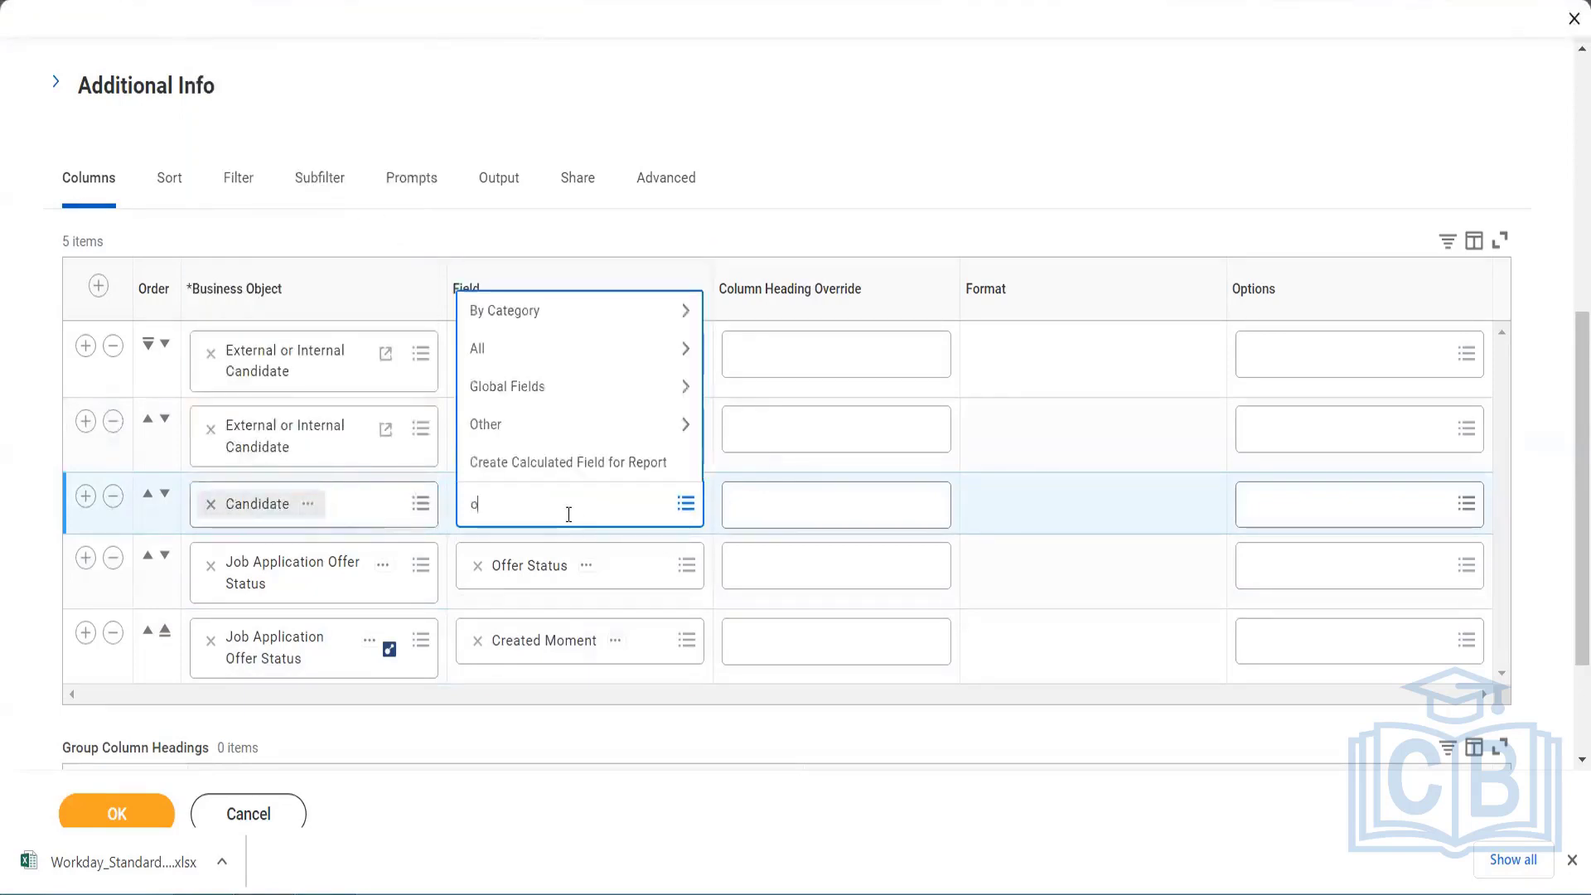
type("ffer")
key("Return")
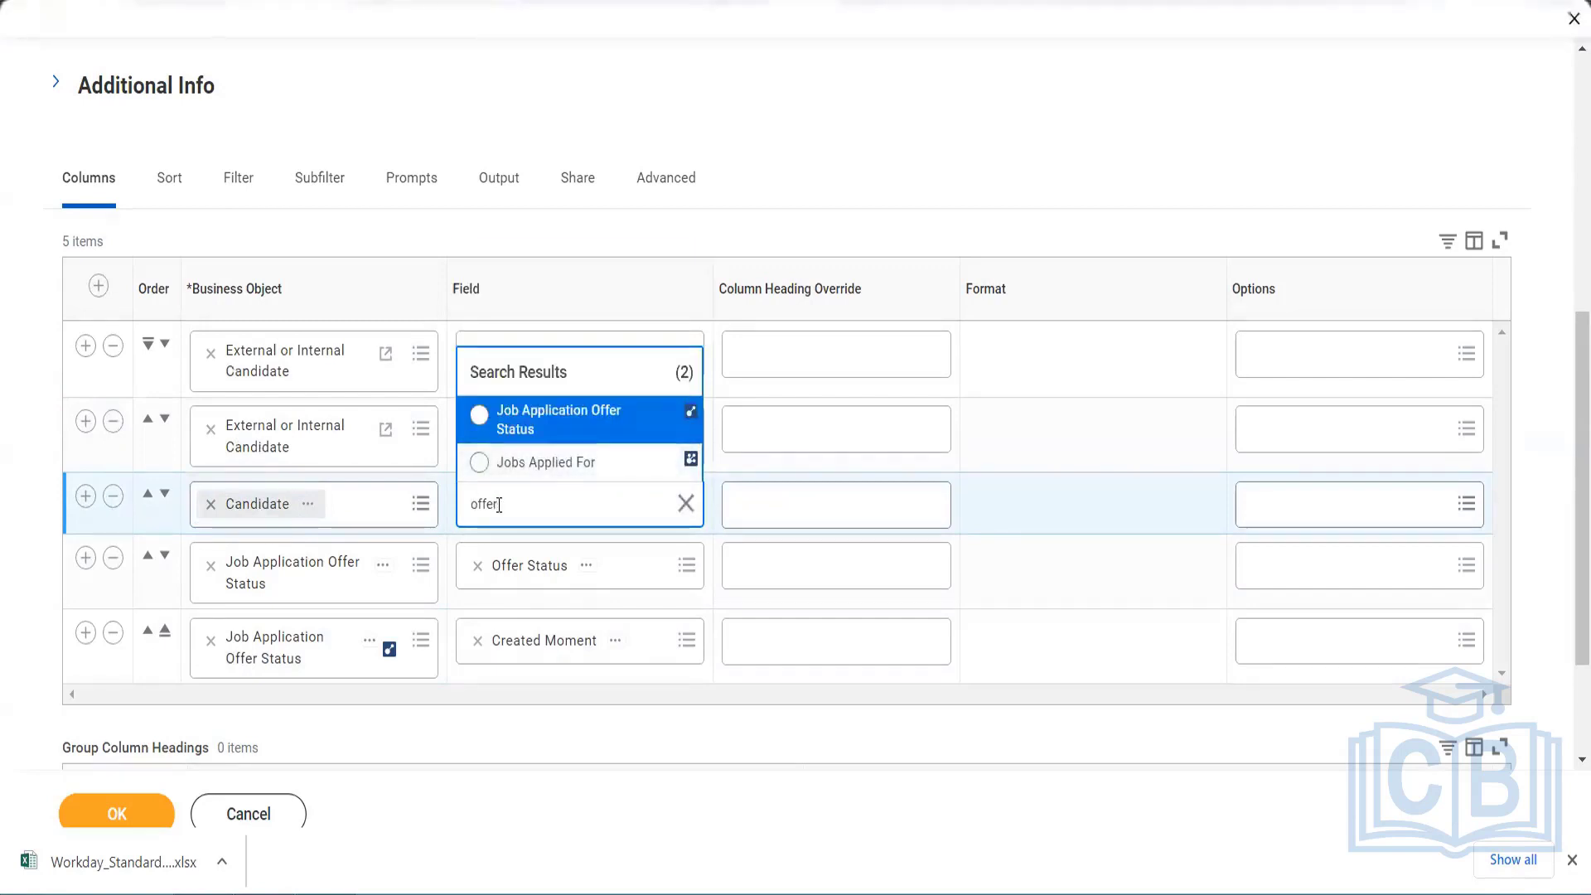
key("BackSpace")
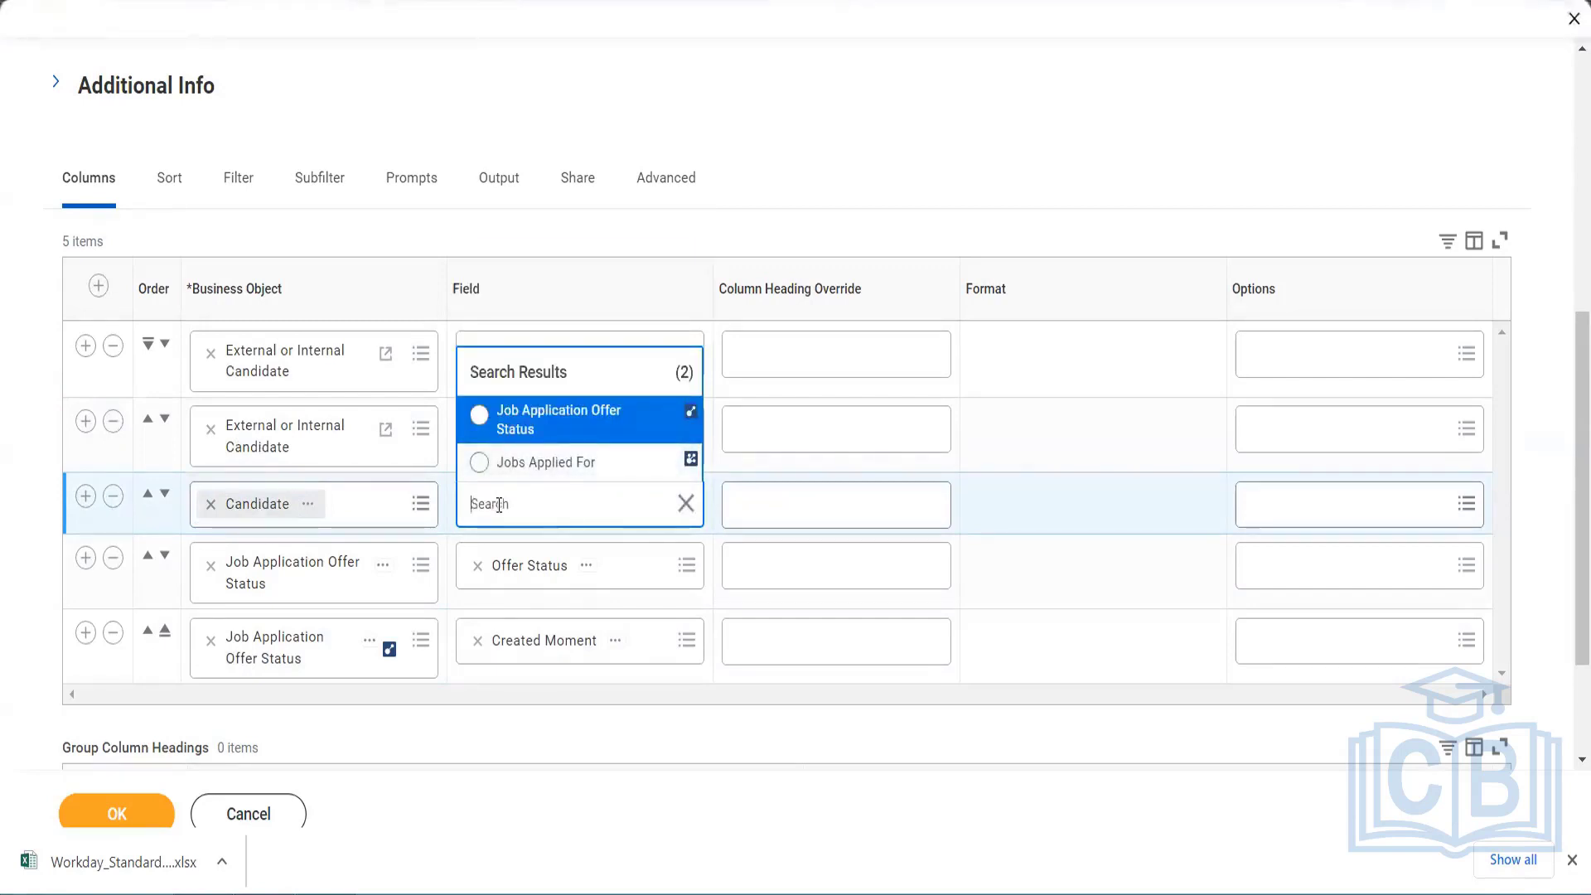
left_click(114, 498)
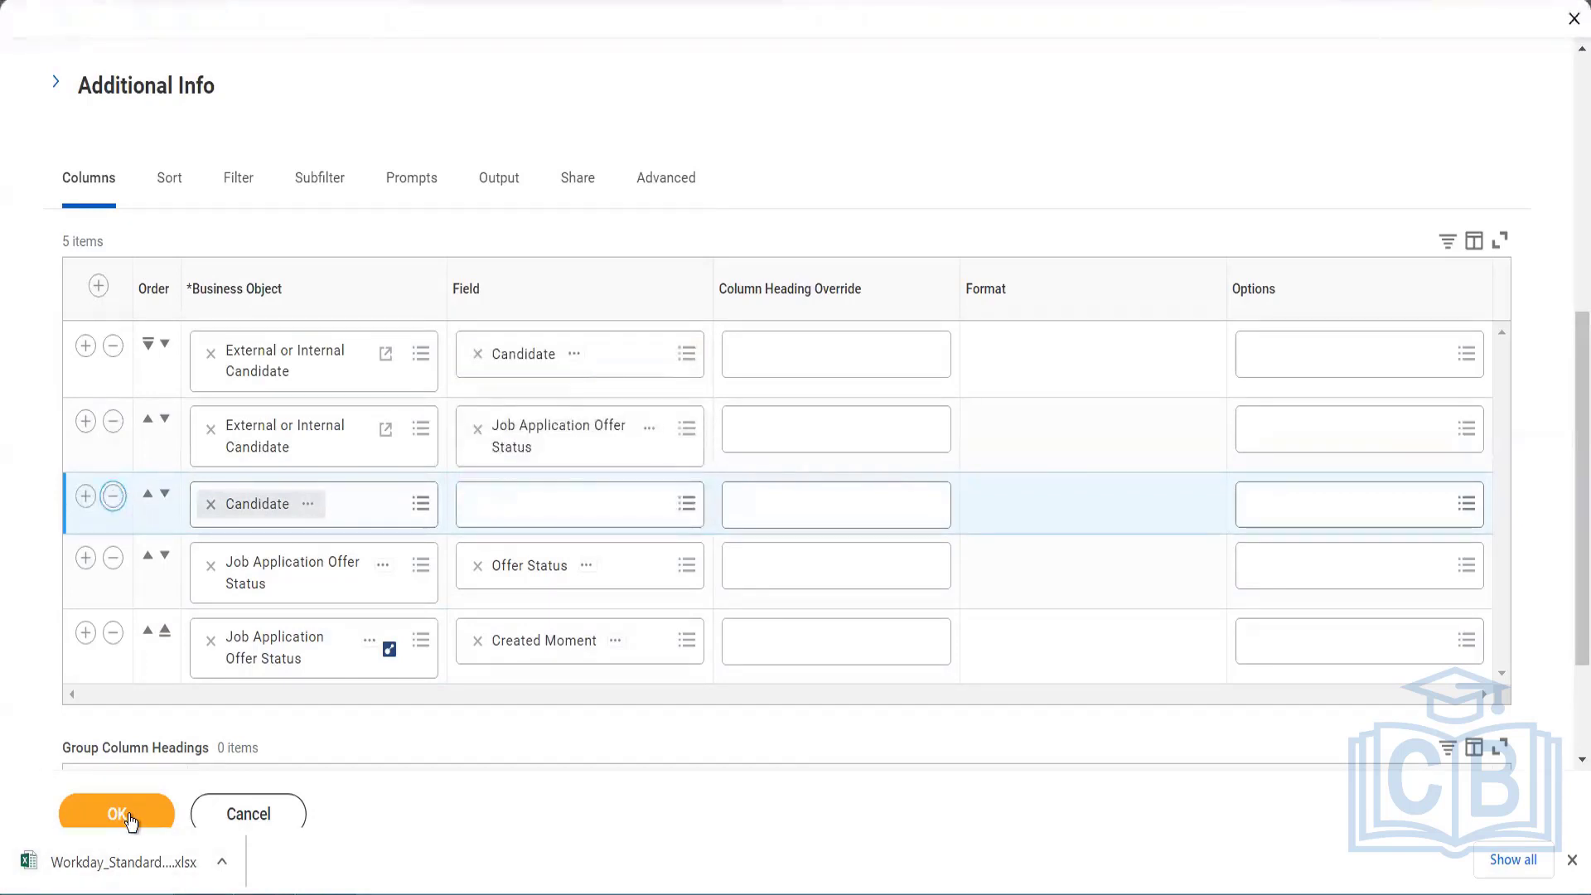
Step: Save the ABC Test Offer Acceptance report definition and run the report
left_click(129, 816)
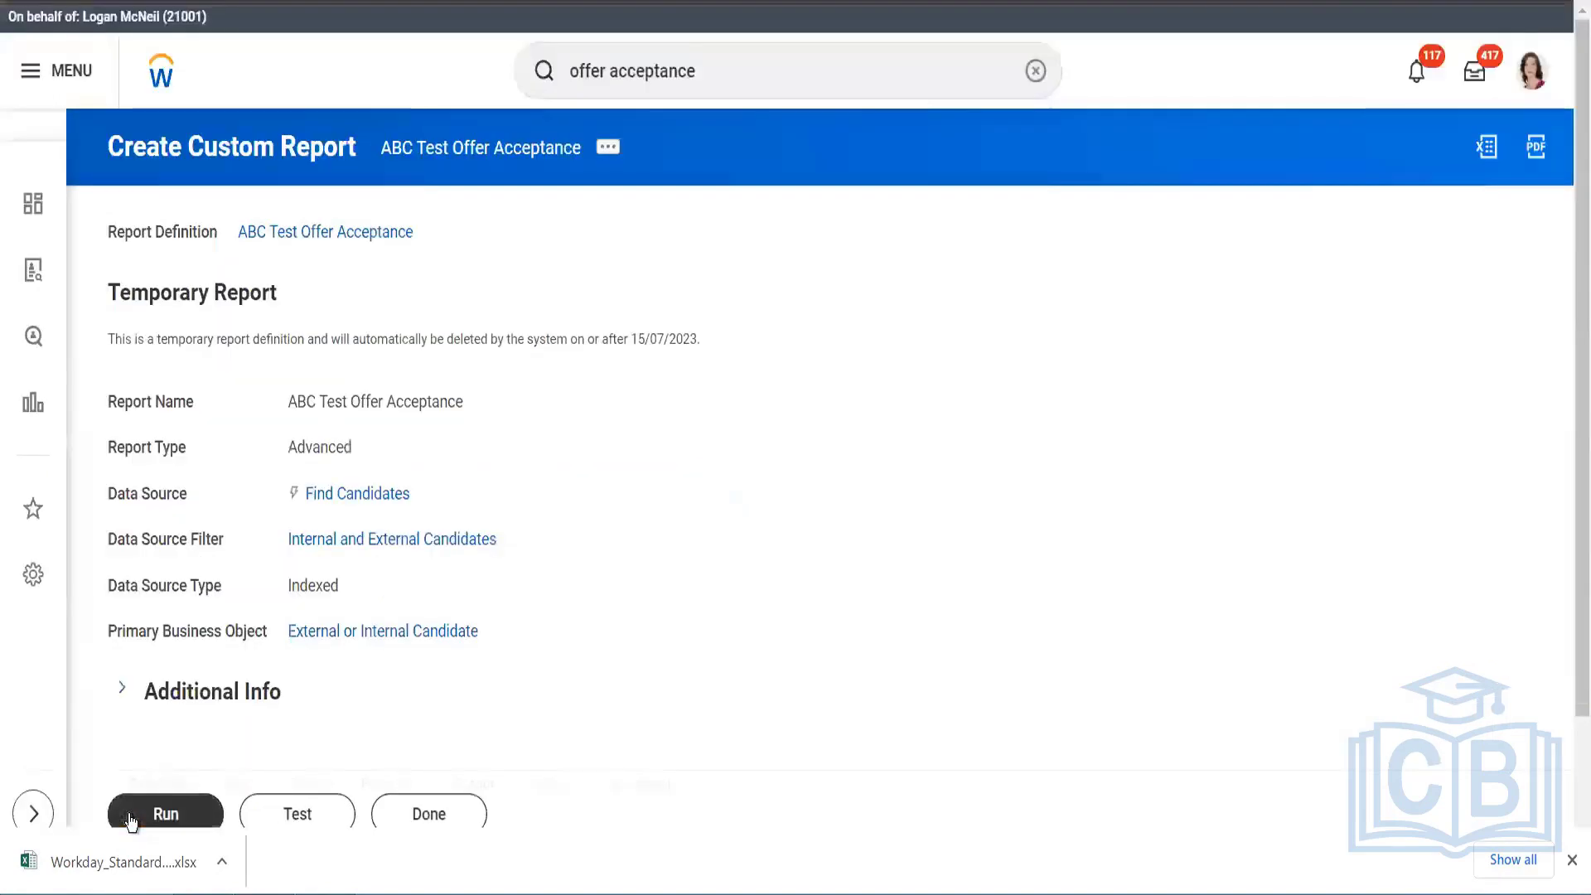
left_click(195, 816)
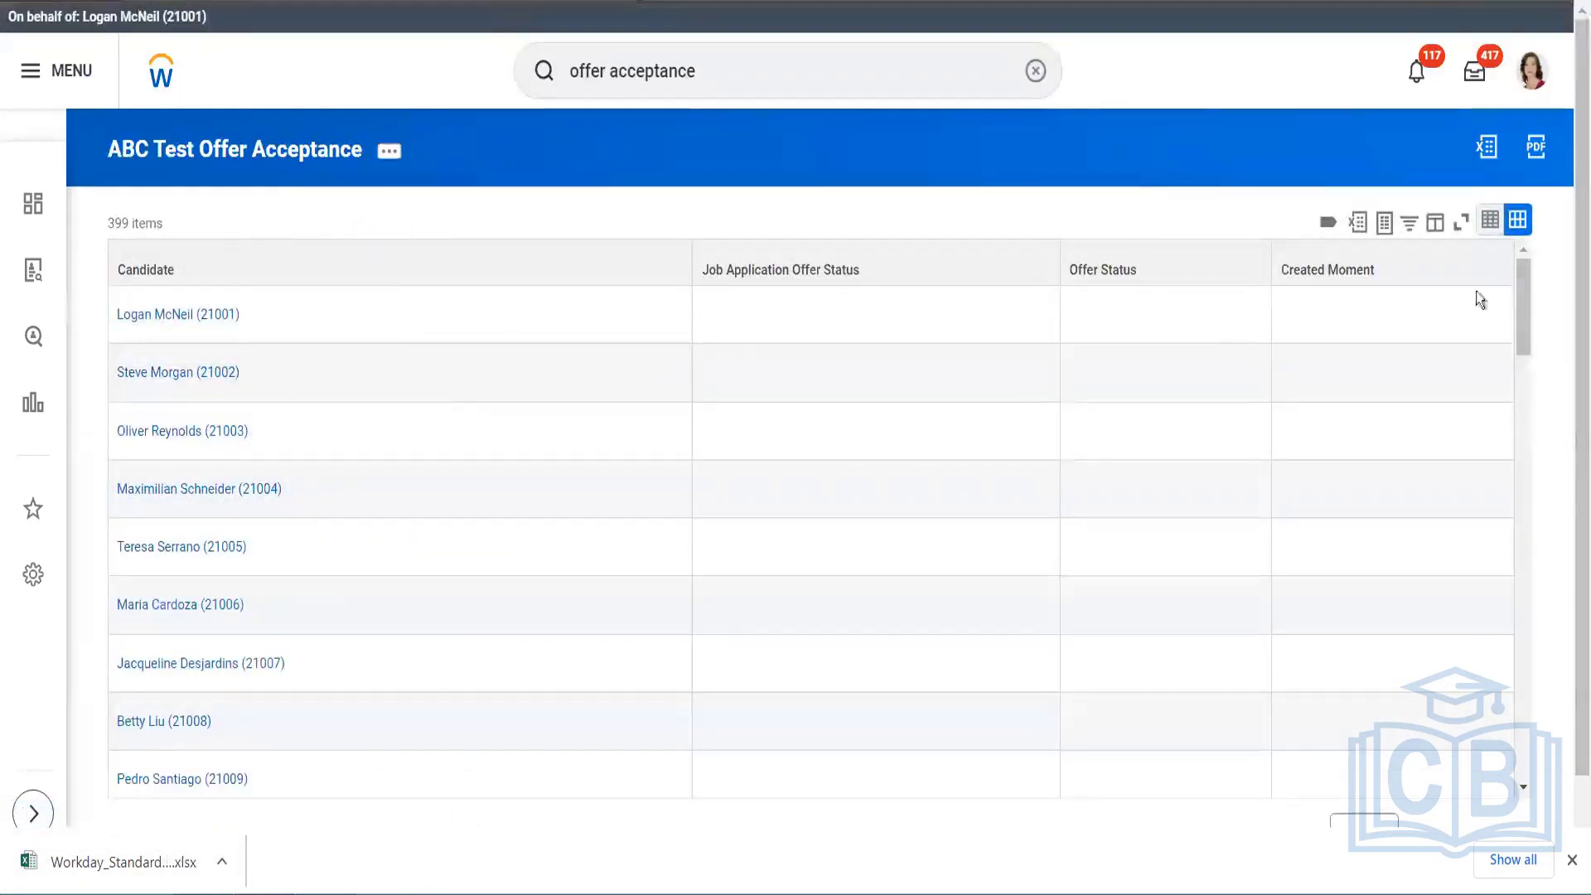
Step: Check the available filter values of the Job Application Offer Status and Offer Status columns in the report output
left_click(961, 276)
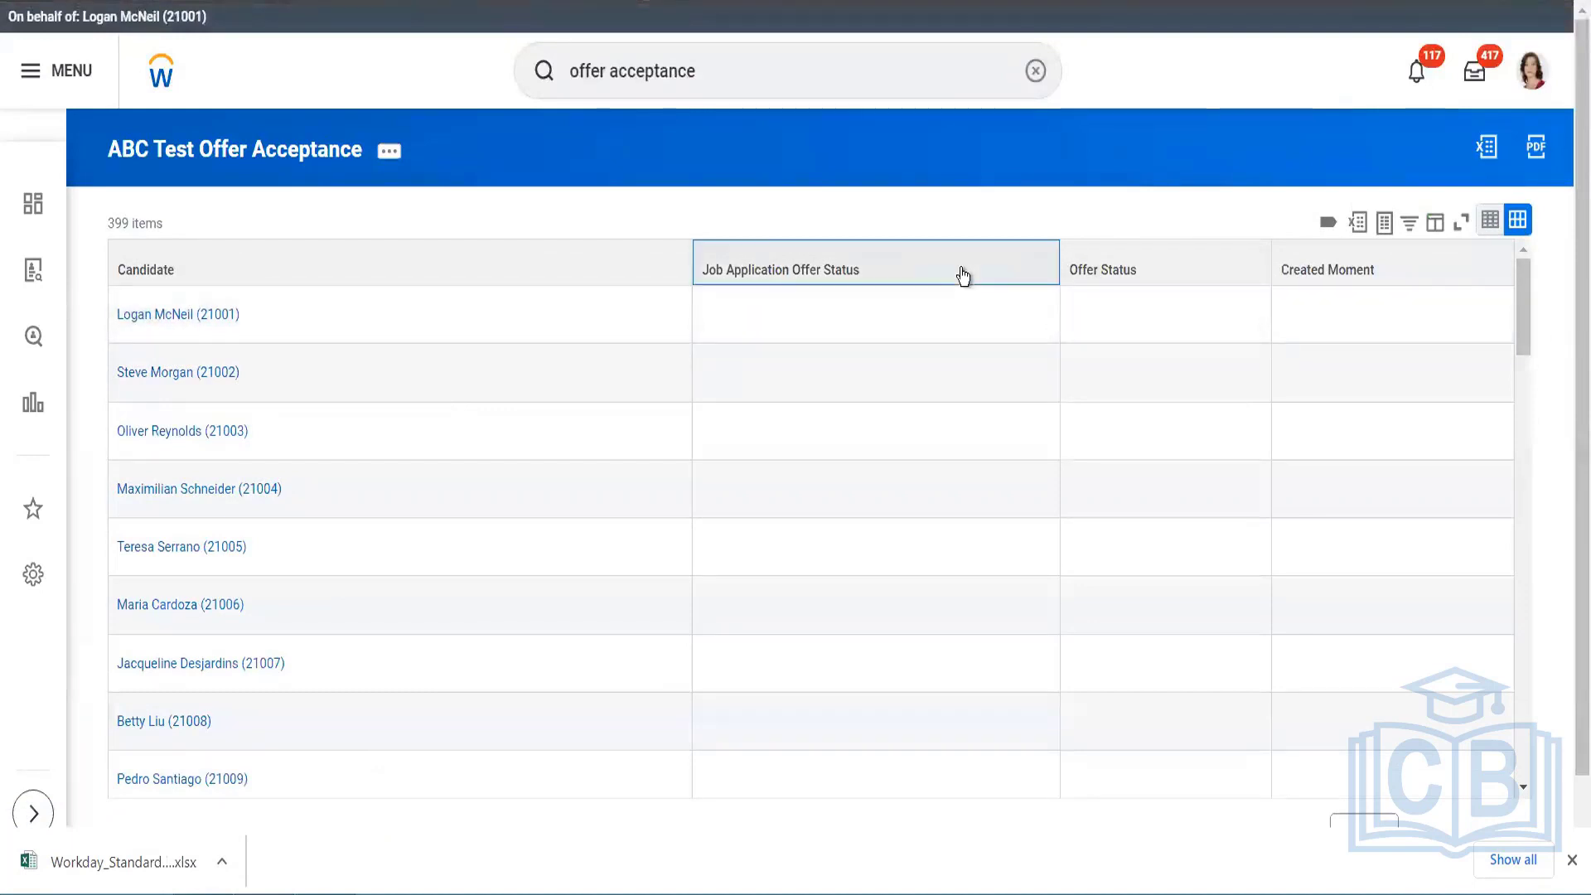
left_click(928, 567)
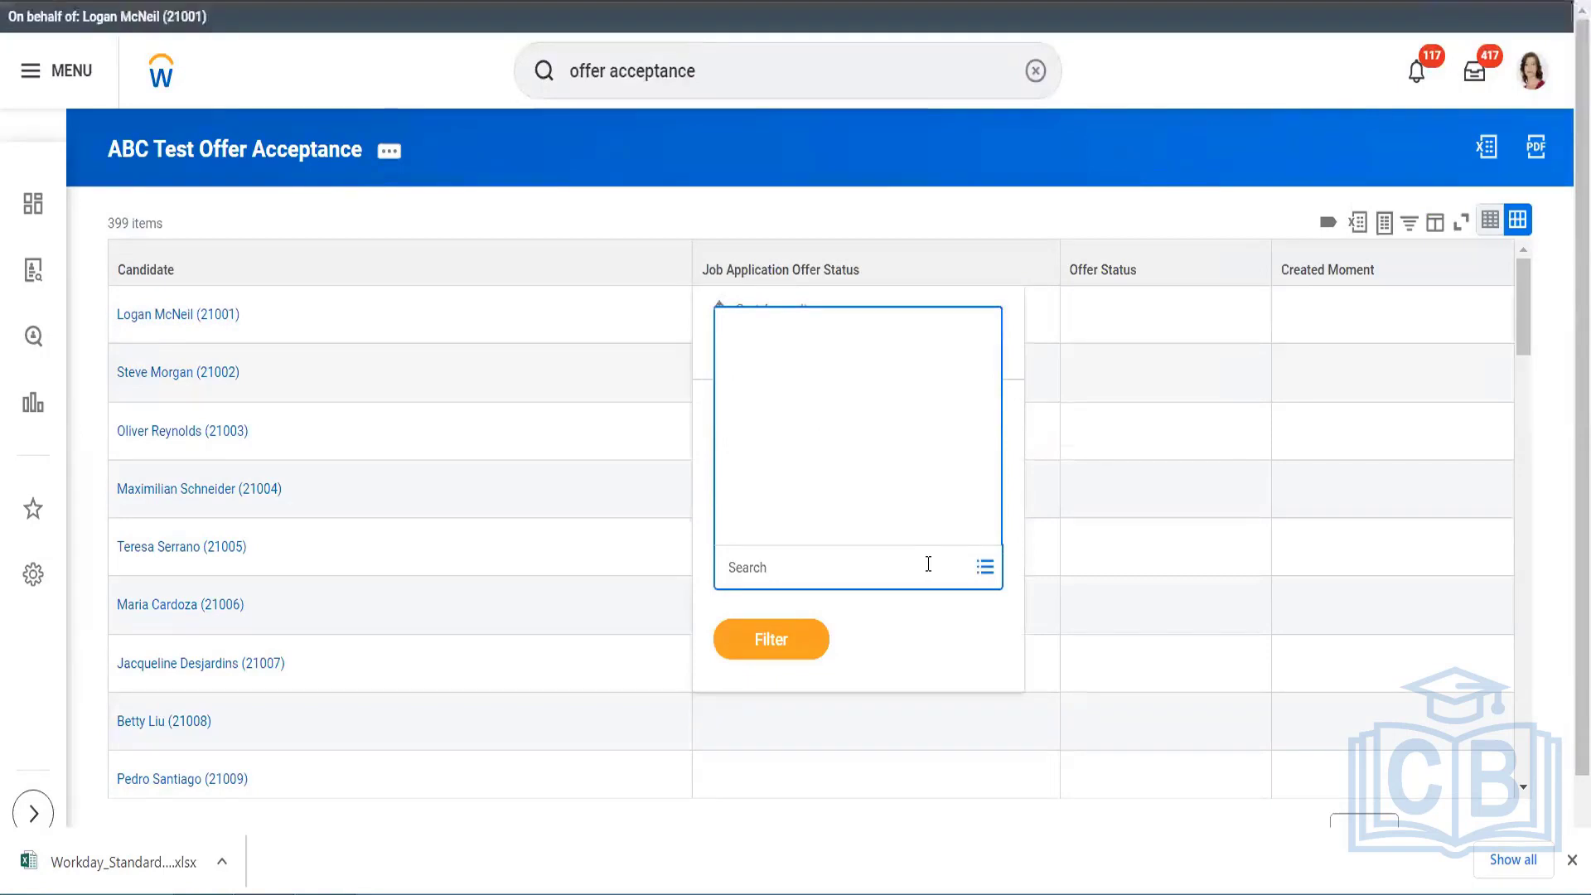
left_click(1010, 214)
left_click(1170, 270)
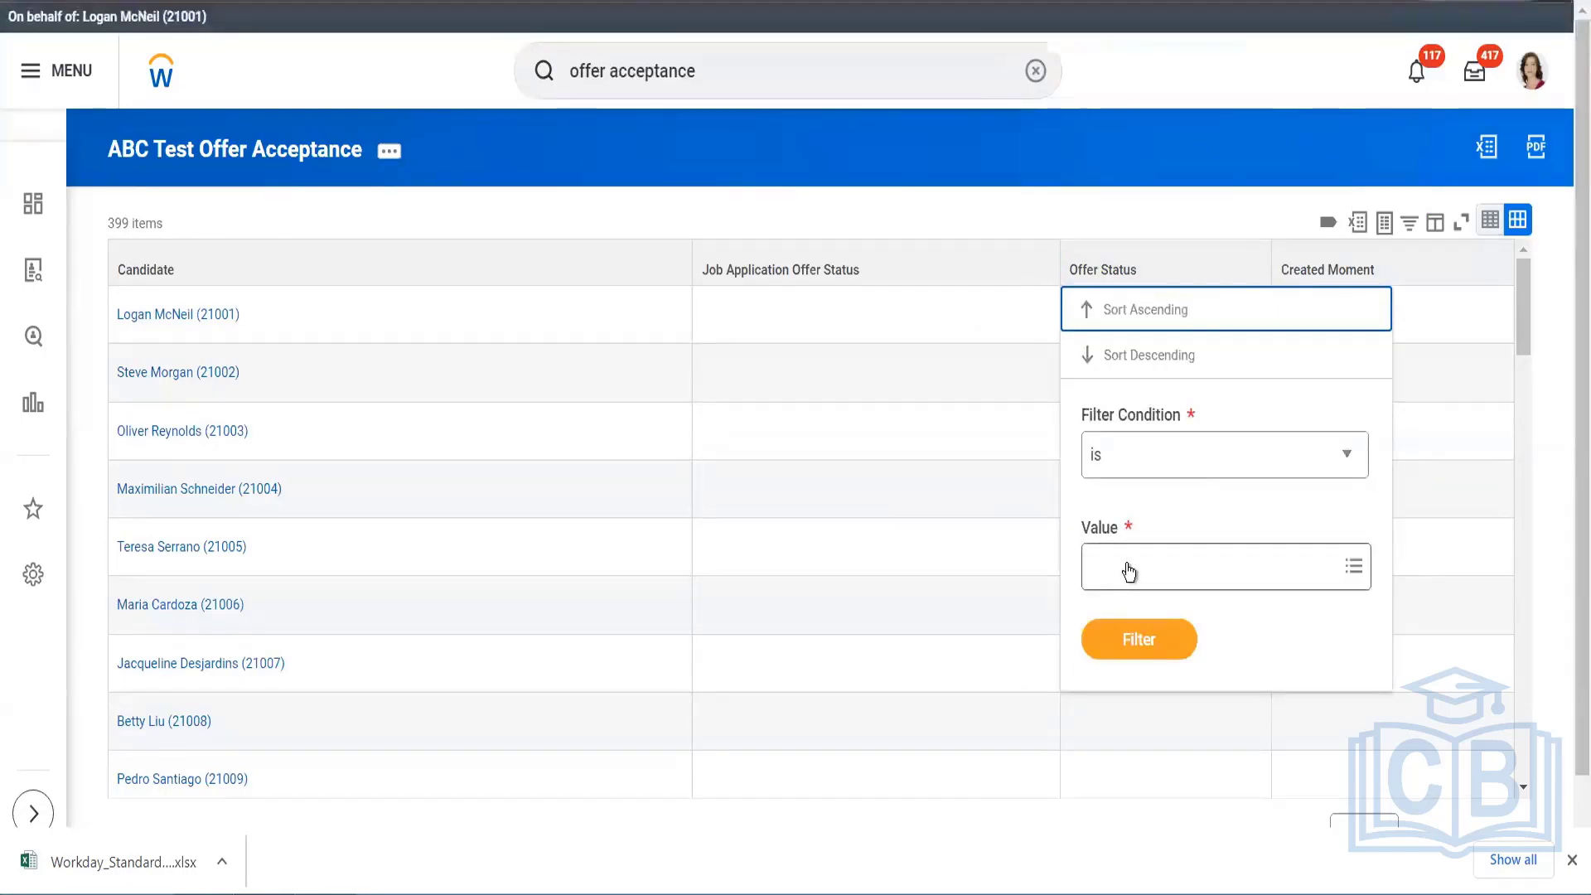
left_click(1151, 583)
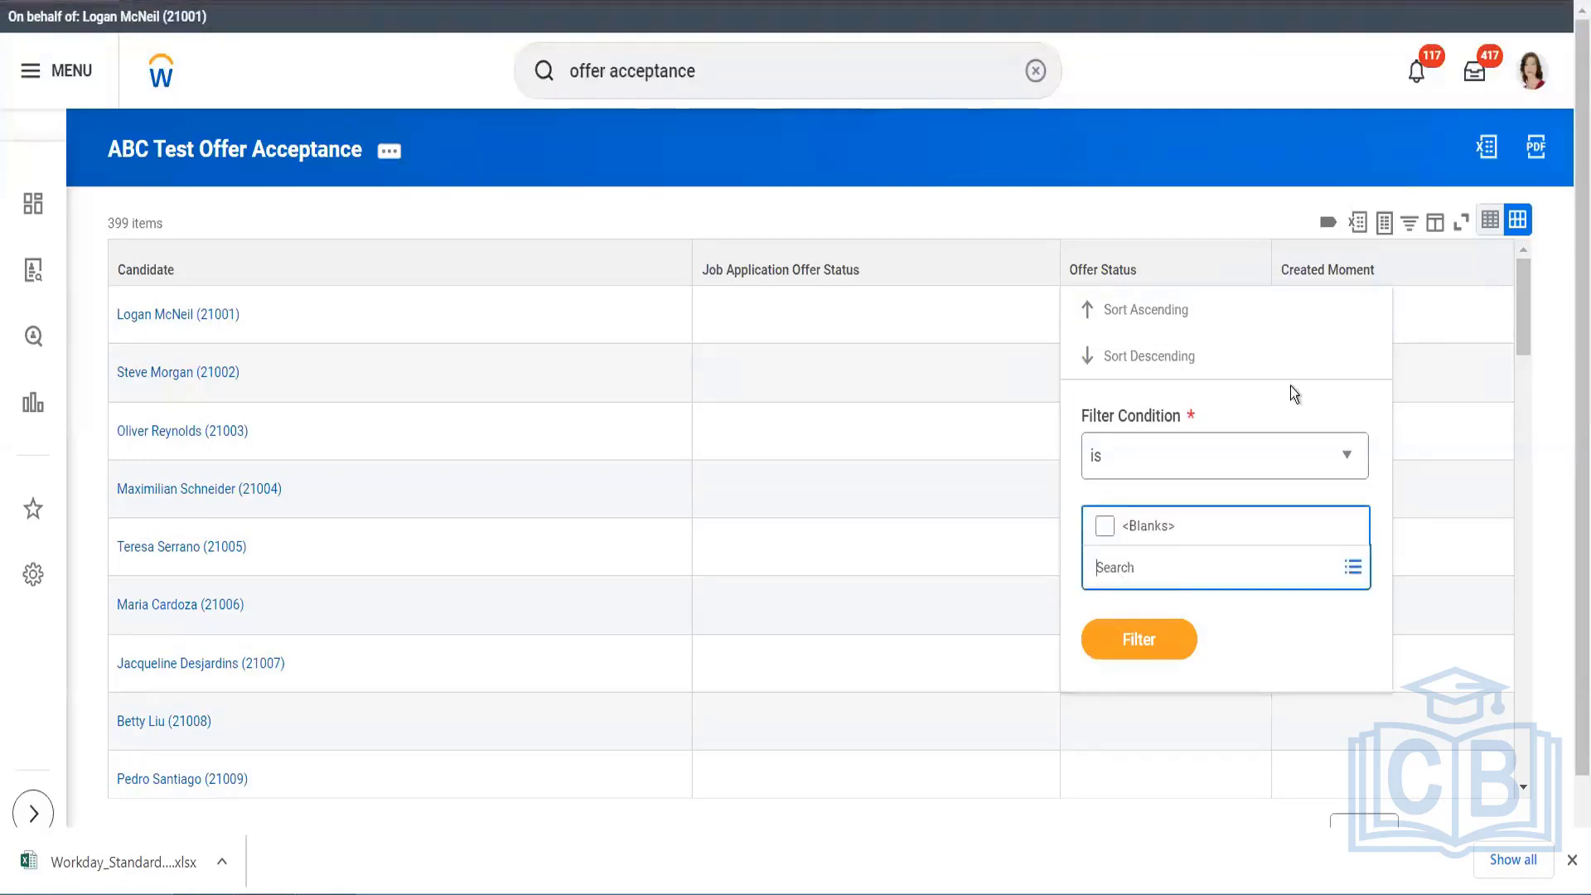
Step: Filter the Created Moment column with the condition "is on or before" 08/07/2023, and remove that filter again
left_click(1408, 280)
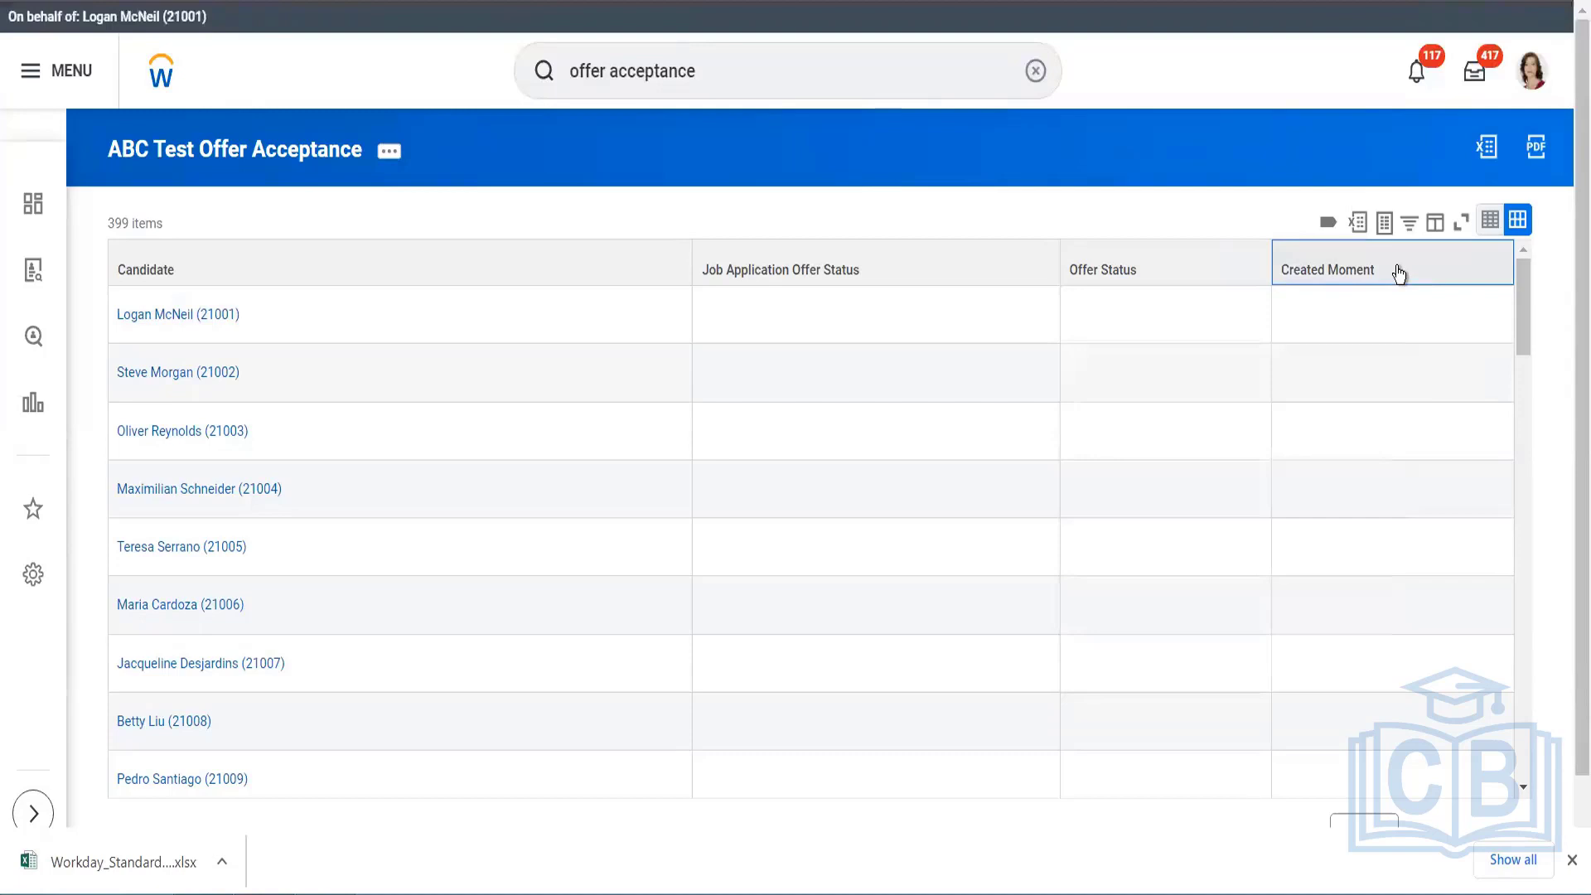
left_click(1398, 274)
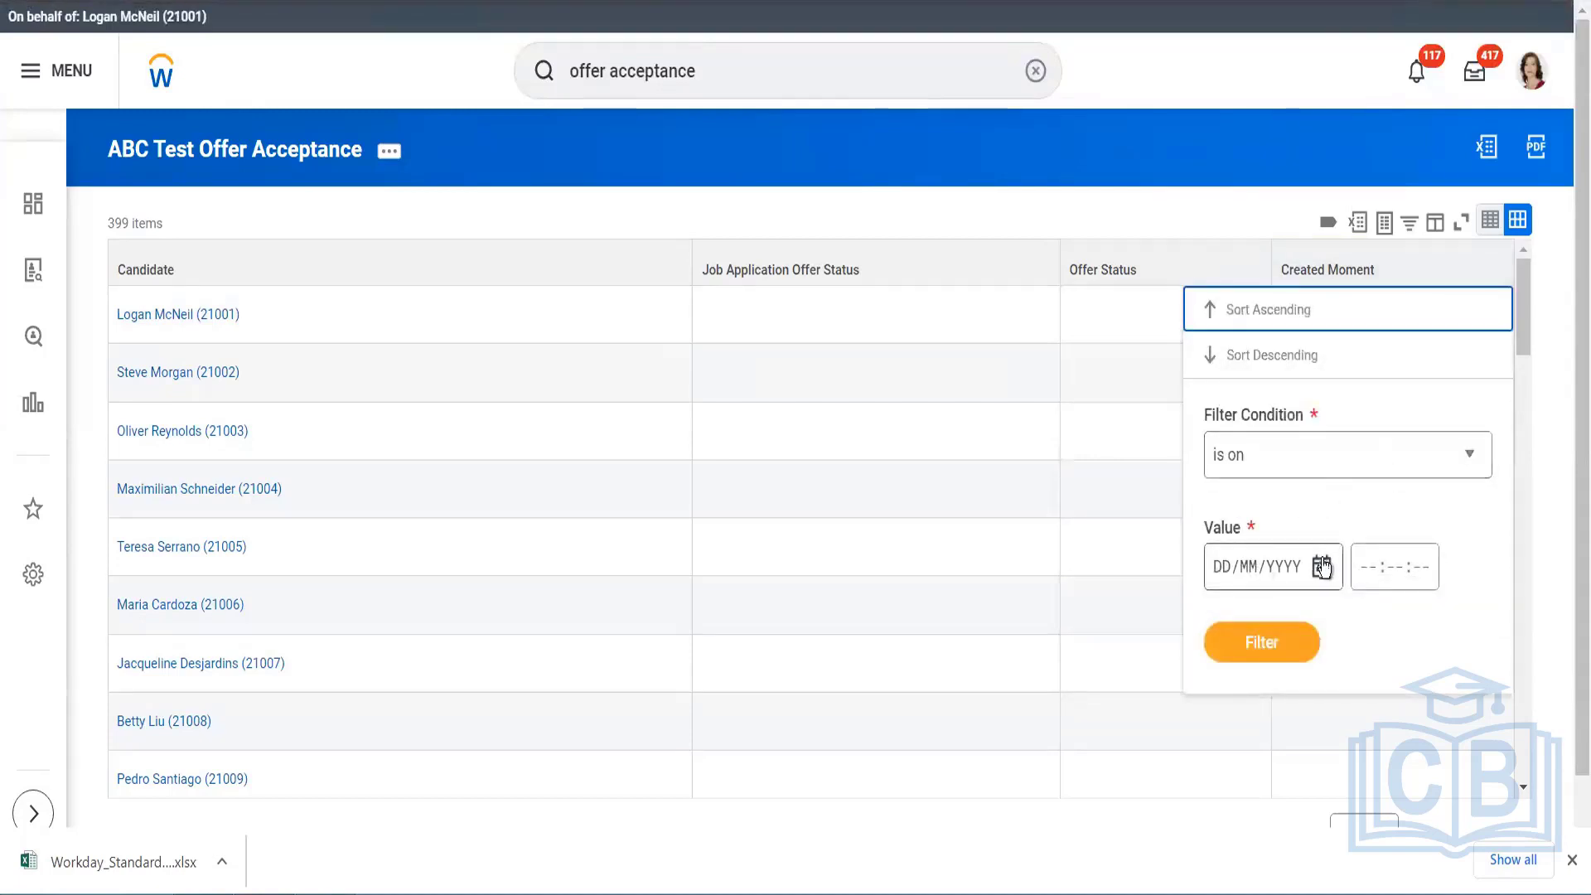
left_click(1309, 464)
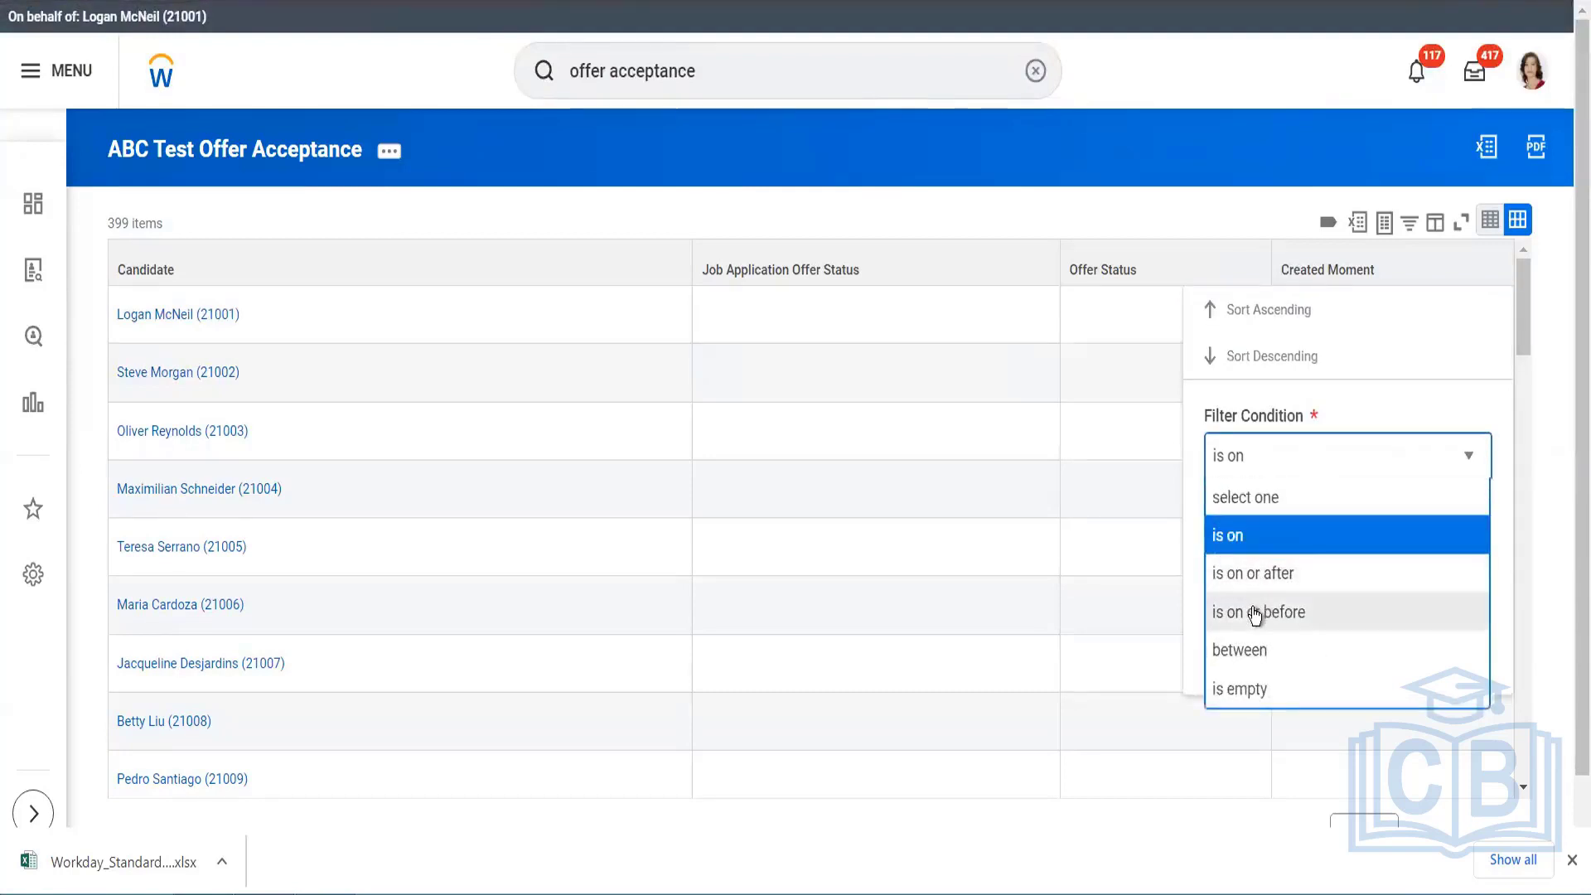
left_click(1255, 614)
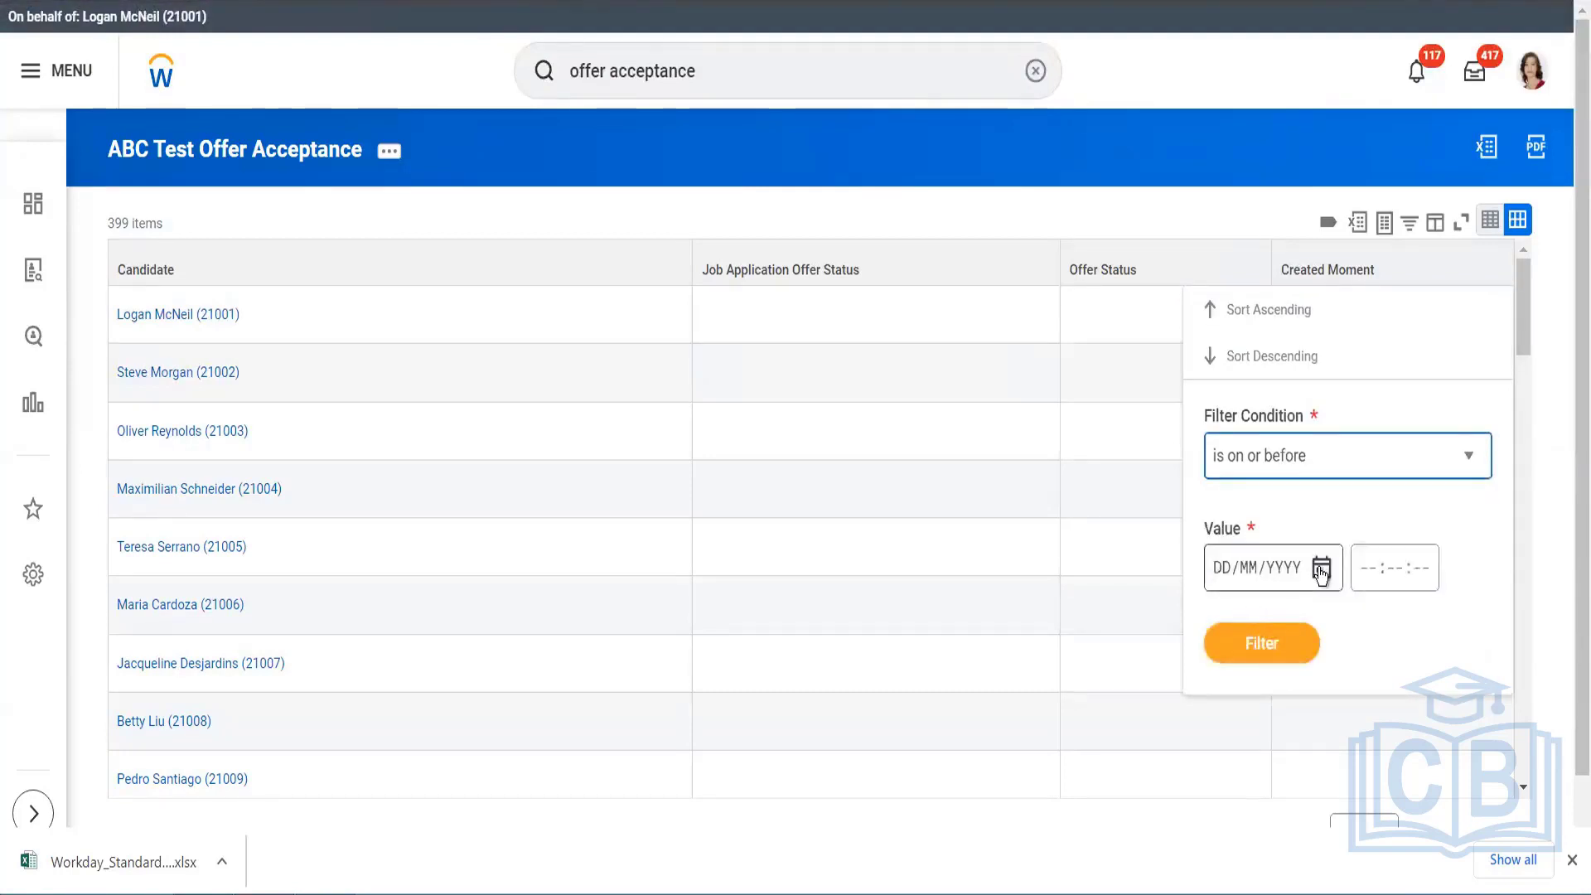
left_click(1320, 570)
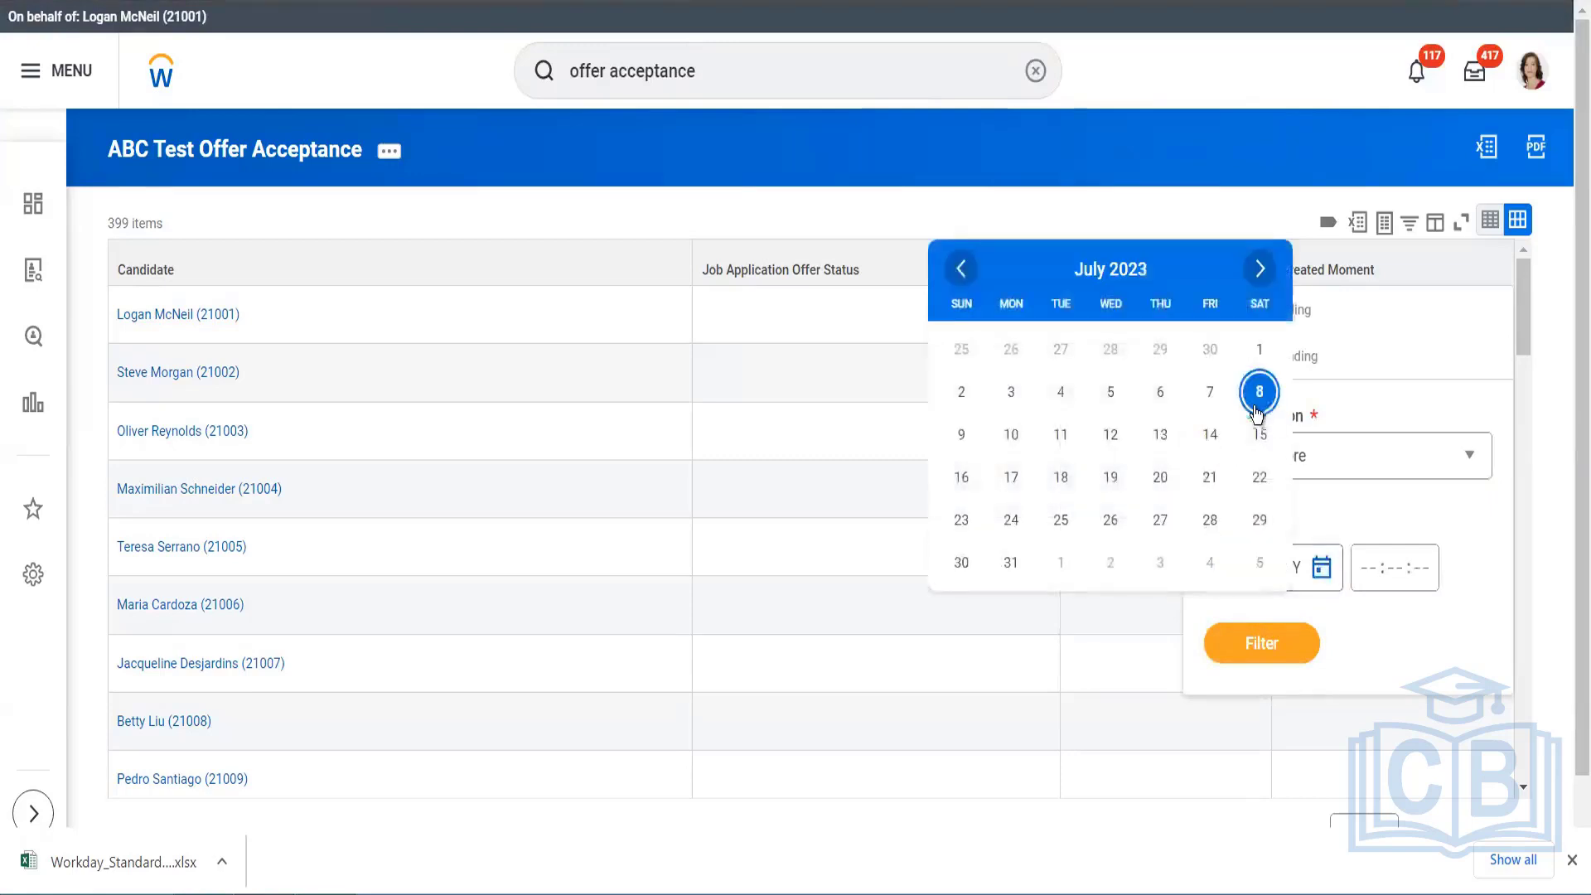
left_click(1260, 393)
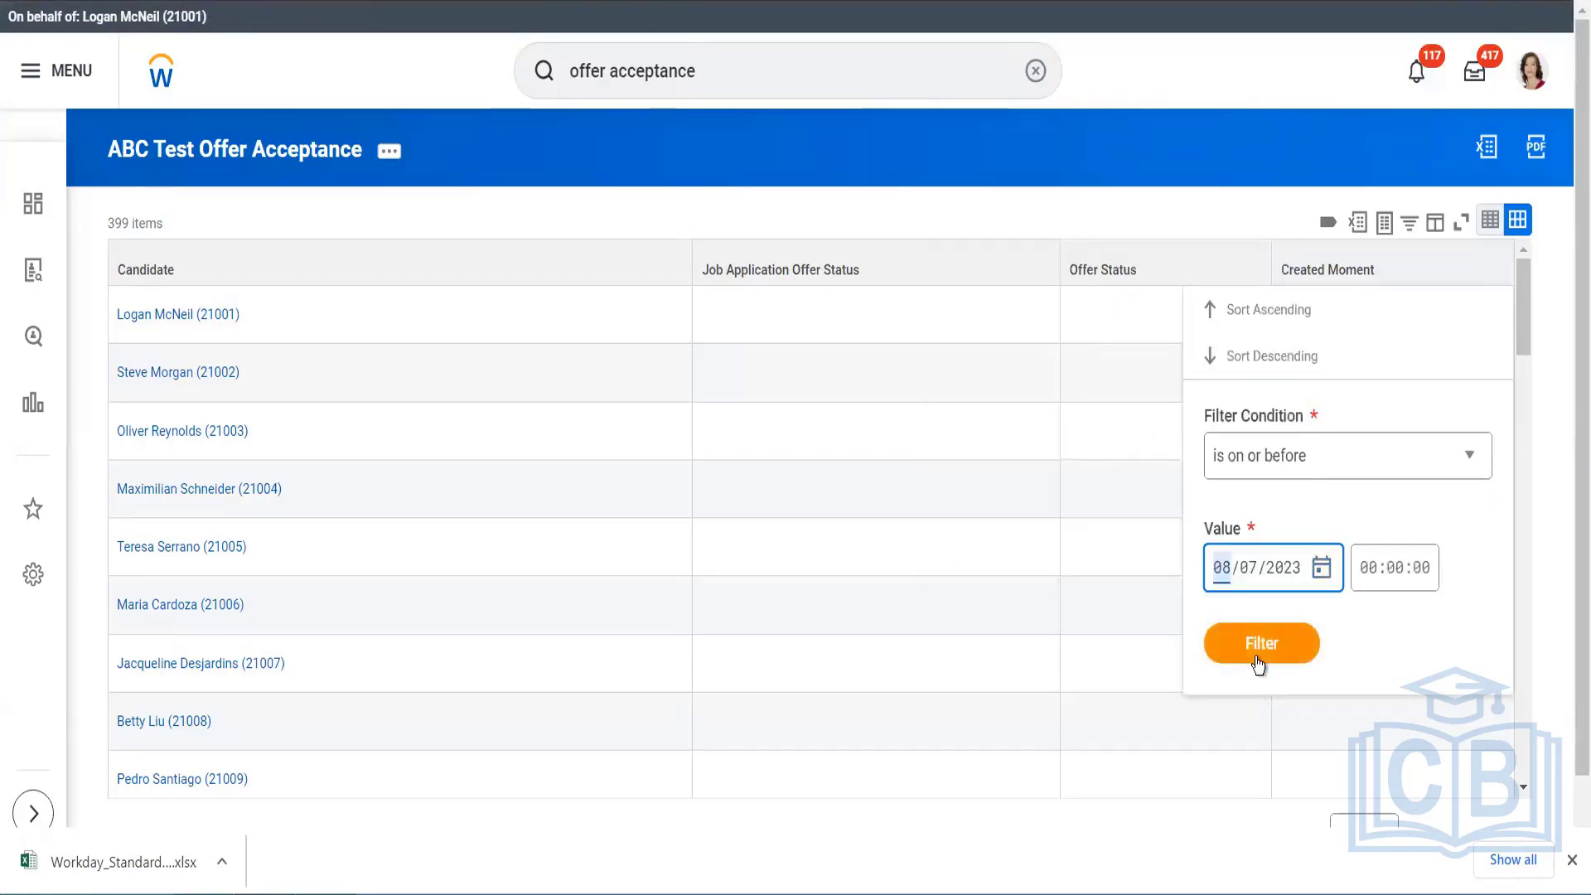
left_click(1256, 658)
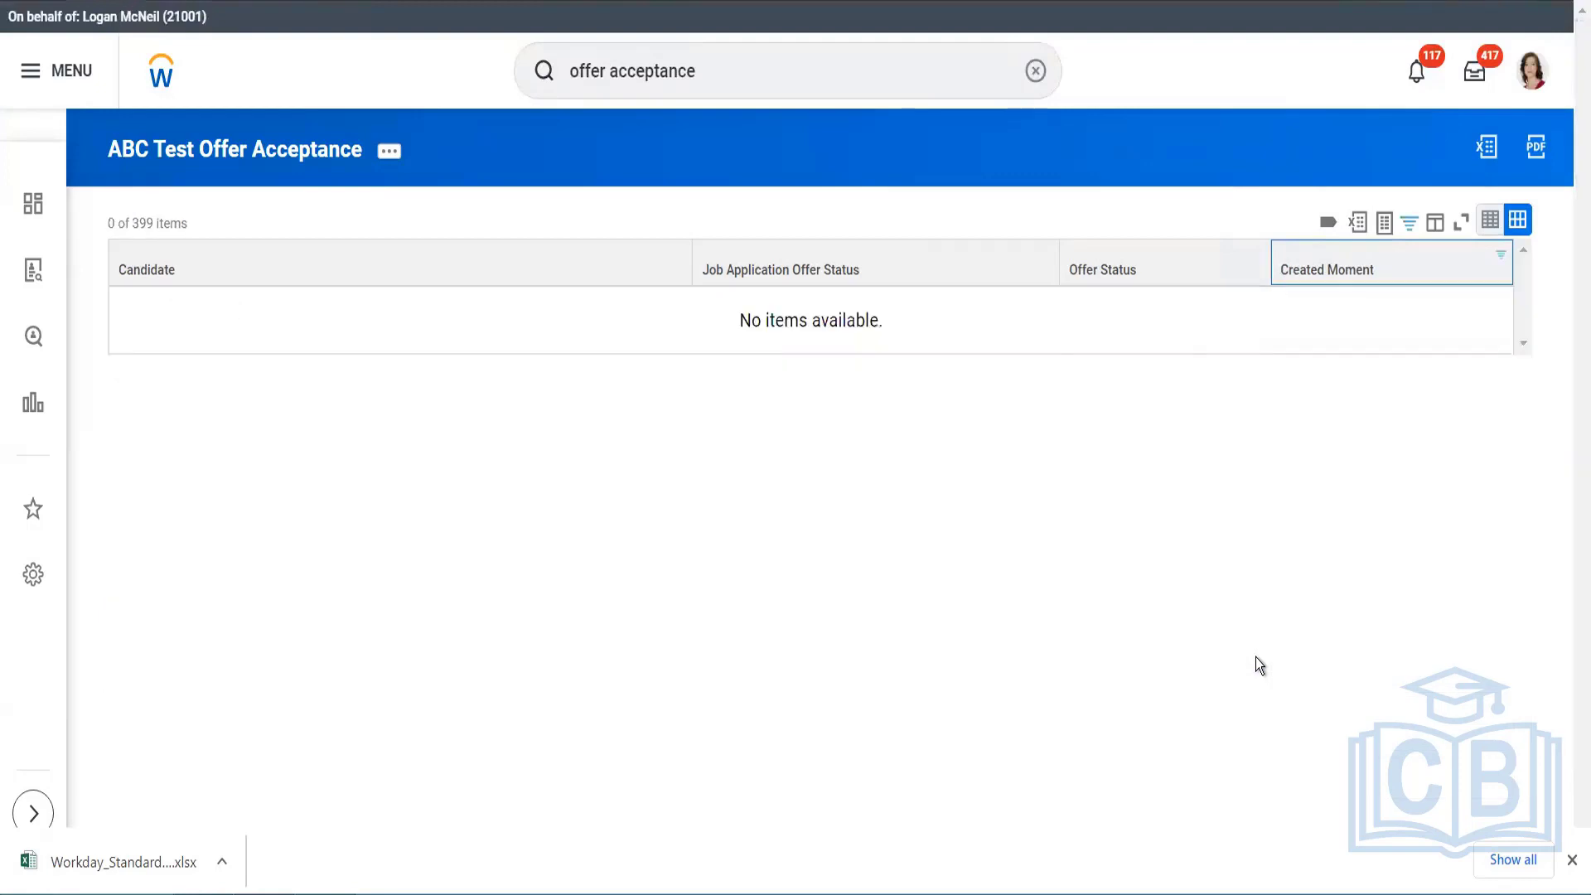
left_click(1399, 266)
left_click(1411, 553)
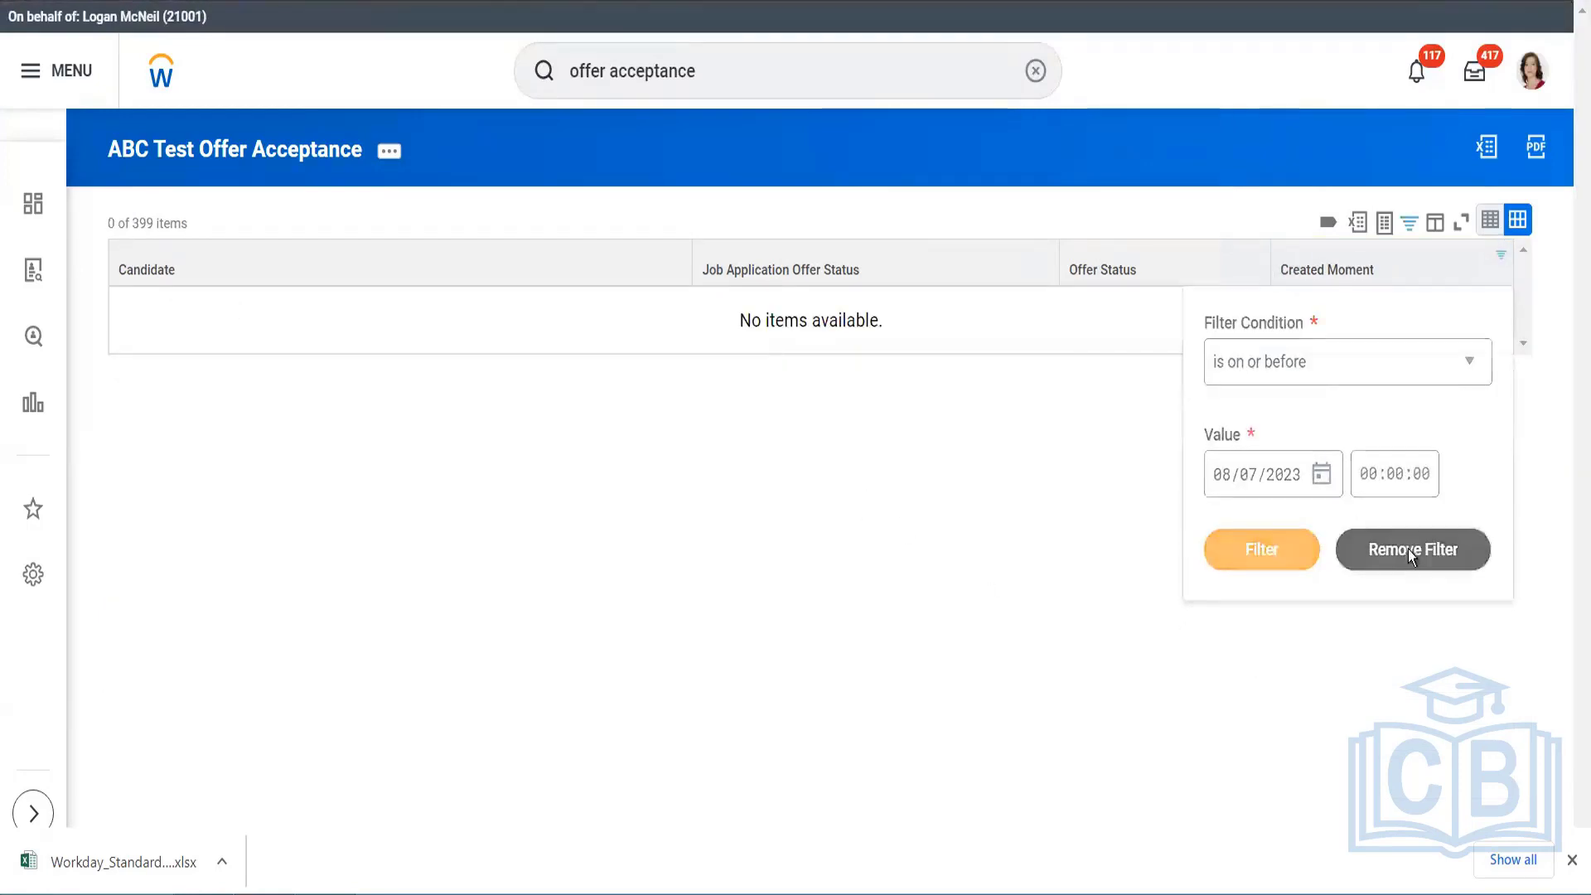
Step: Look through the report rows and search the Candidate column's filter values for a candidate's first name, leaving the filter unapplied
scroll(381, 364, "down", 1)
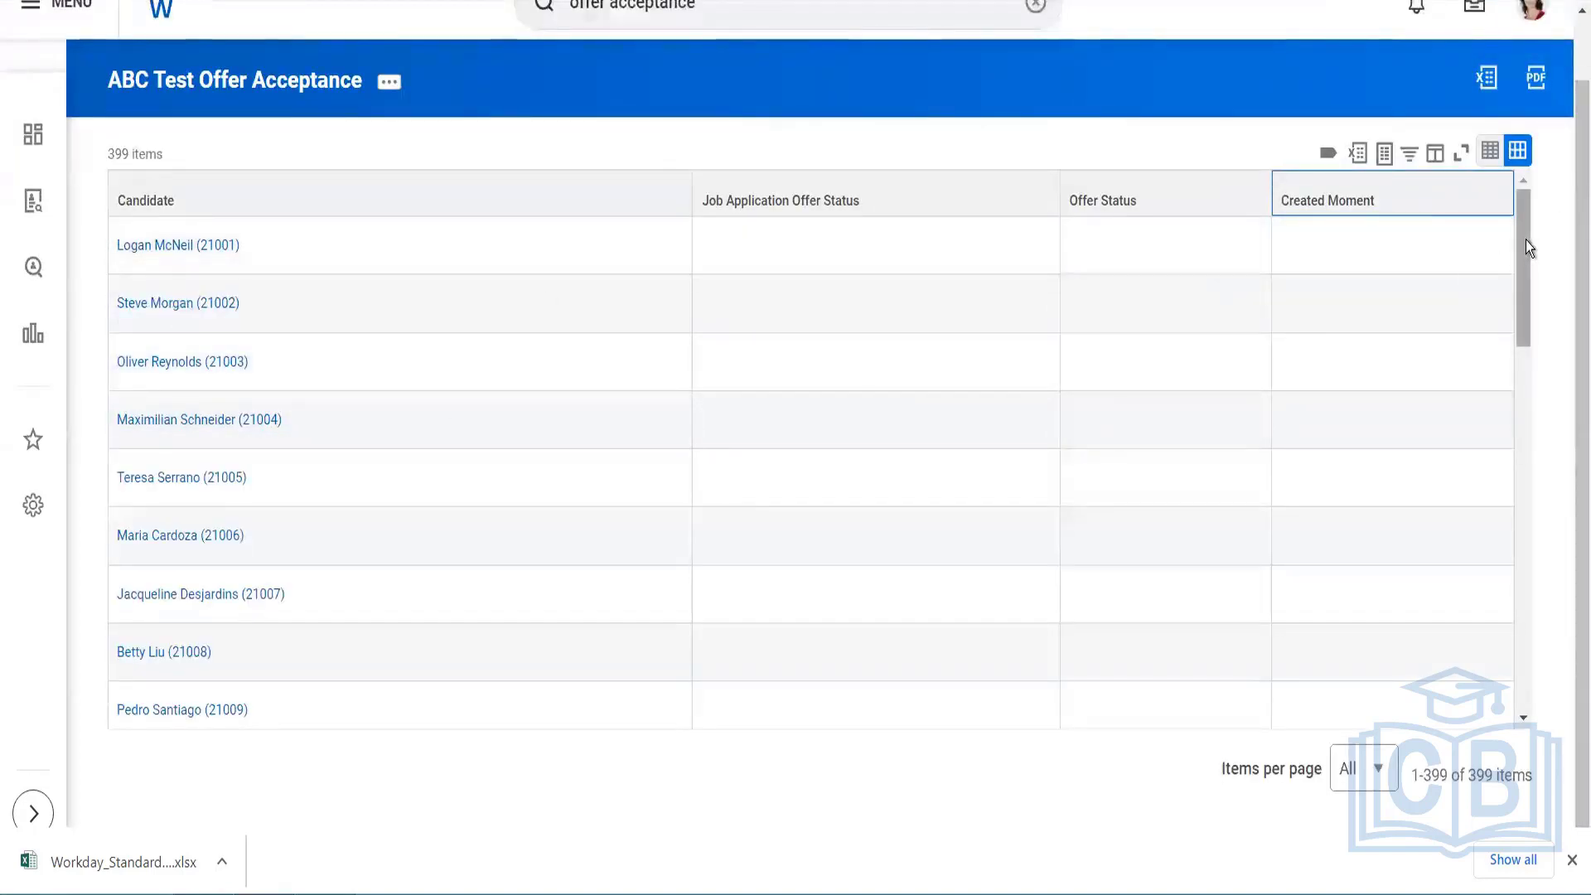
left_click_drag(1526, 241, 1523, 616)
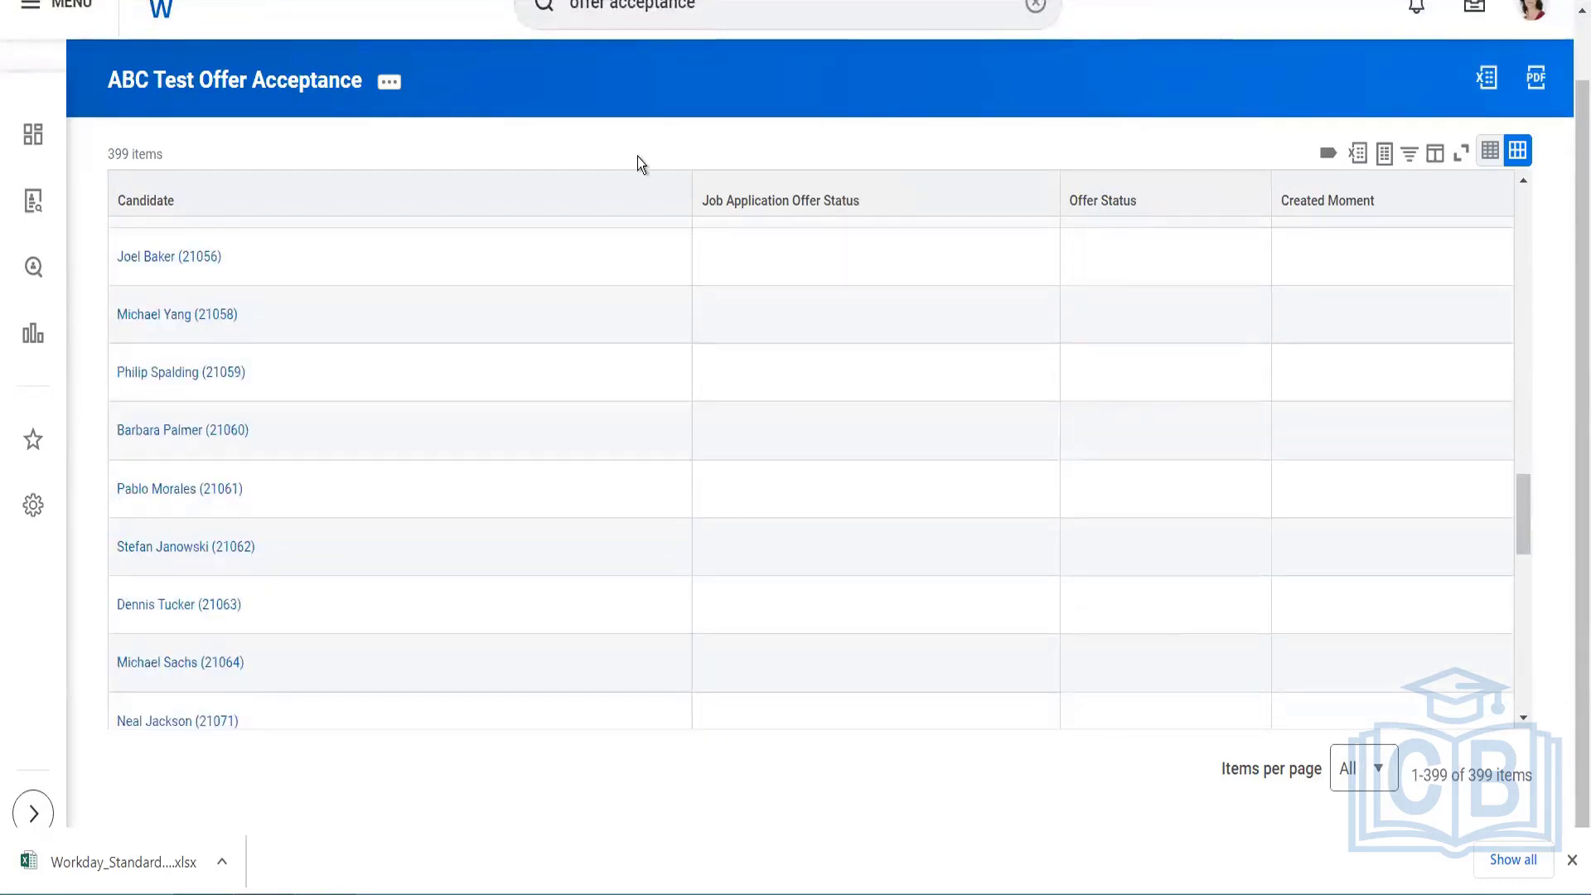
left_click(470, 213)
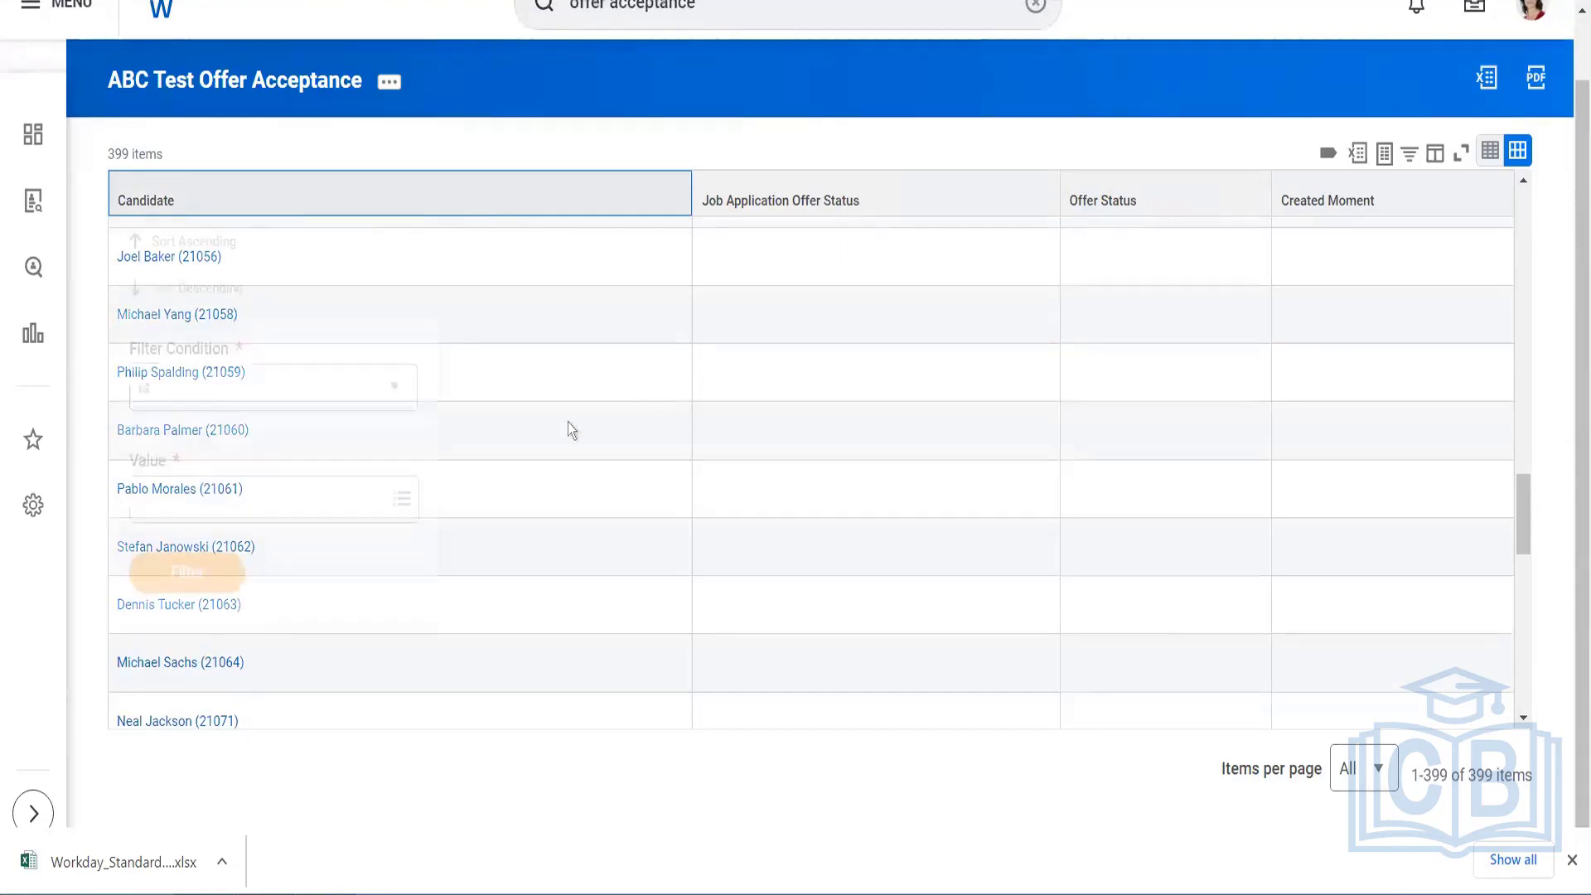
left_click(271, 502)
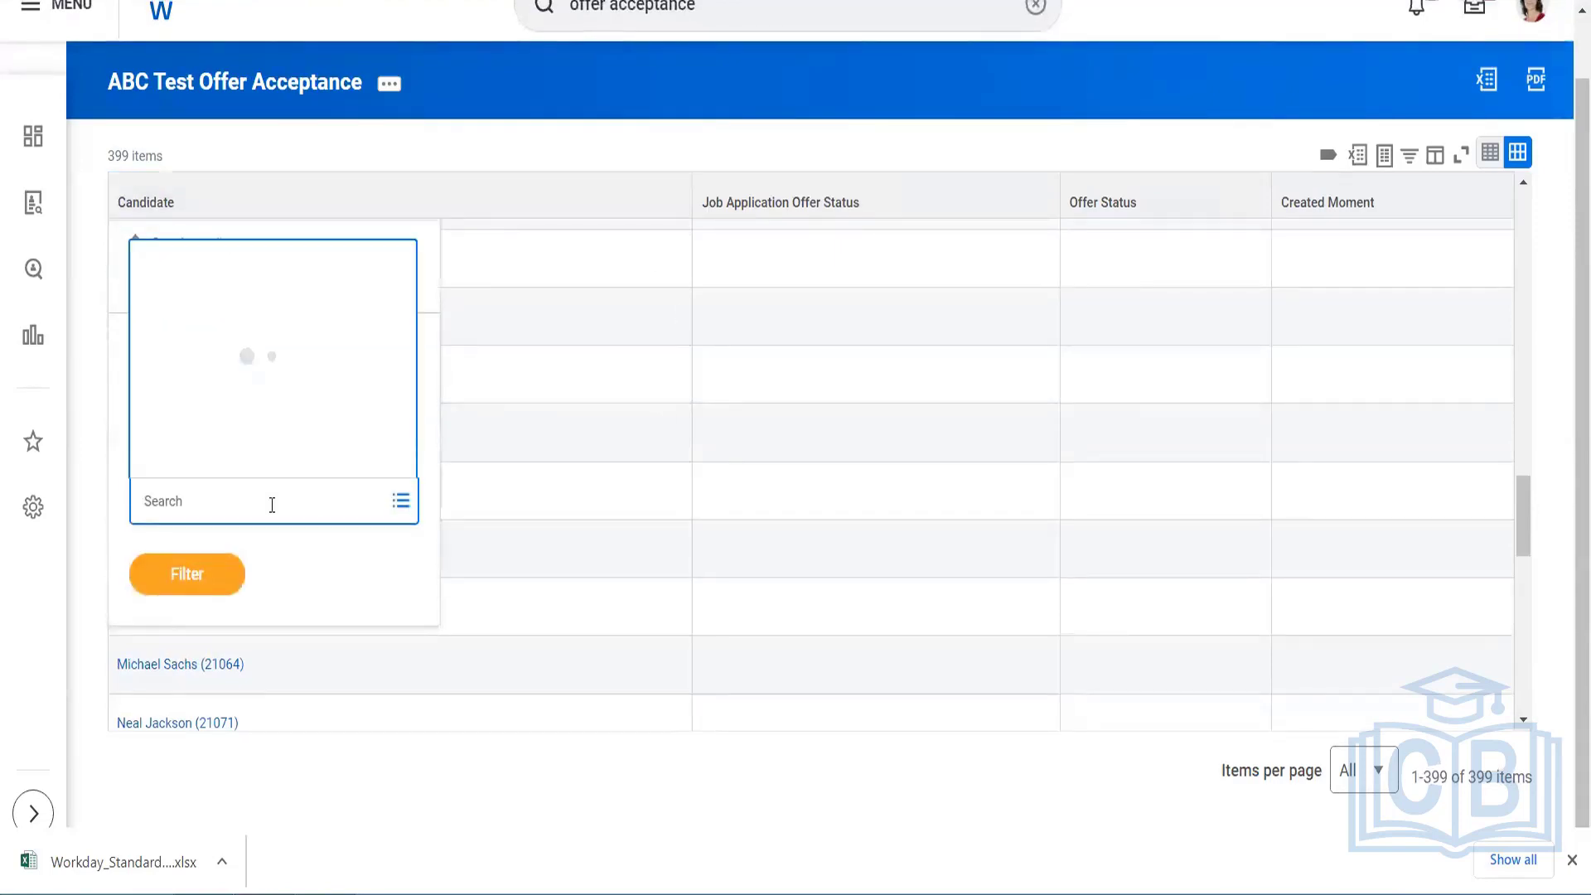
type("shilpa")
key("Return")
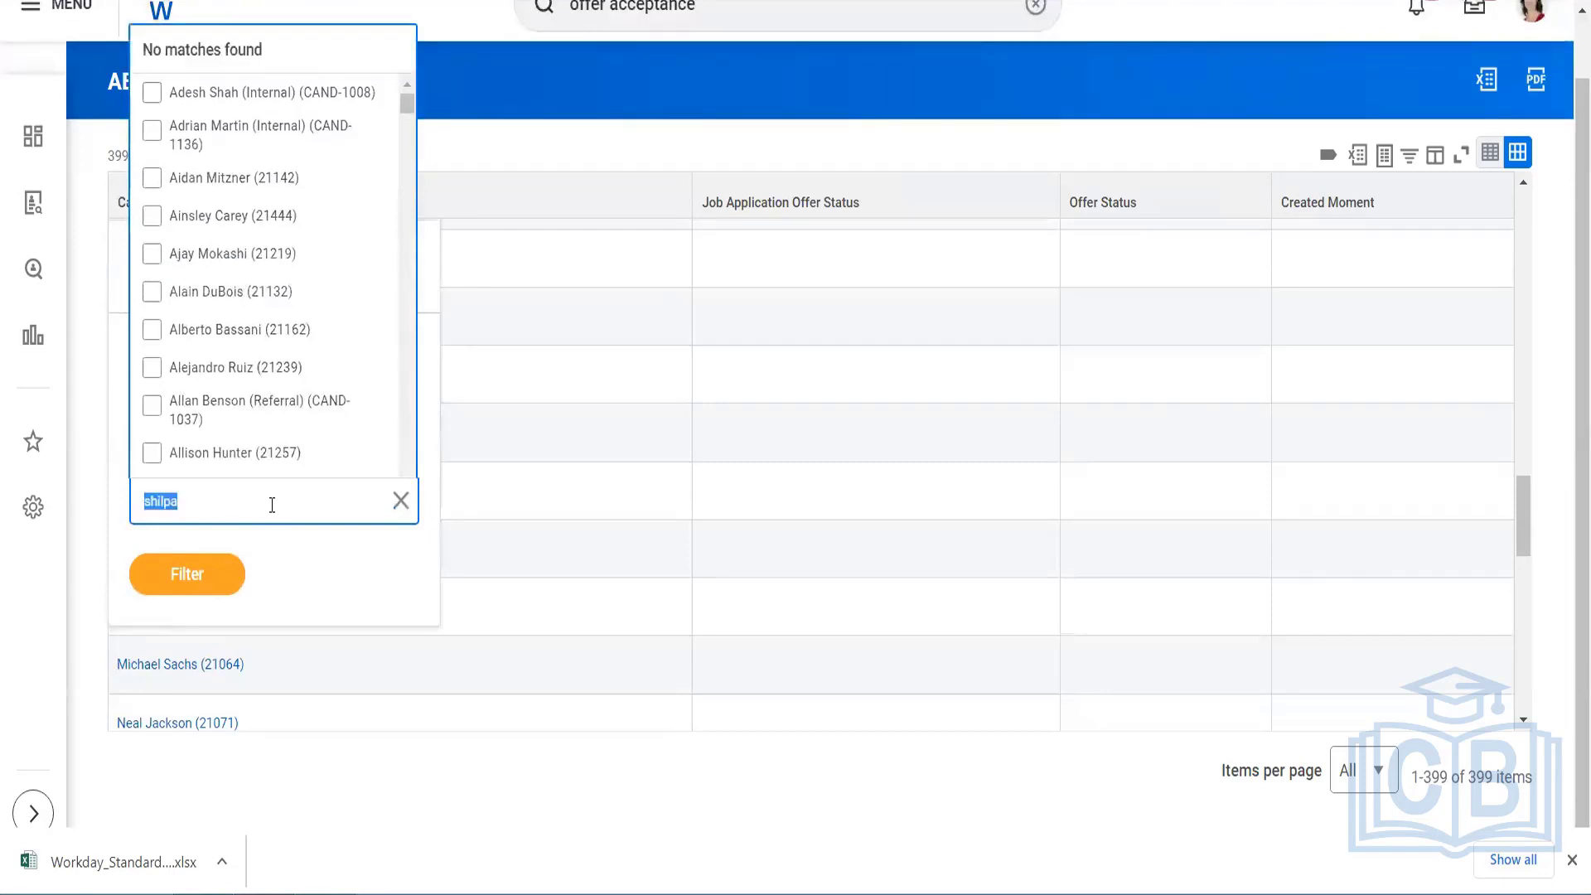
key("BackSpace")
key("Escape")
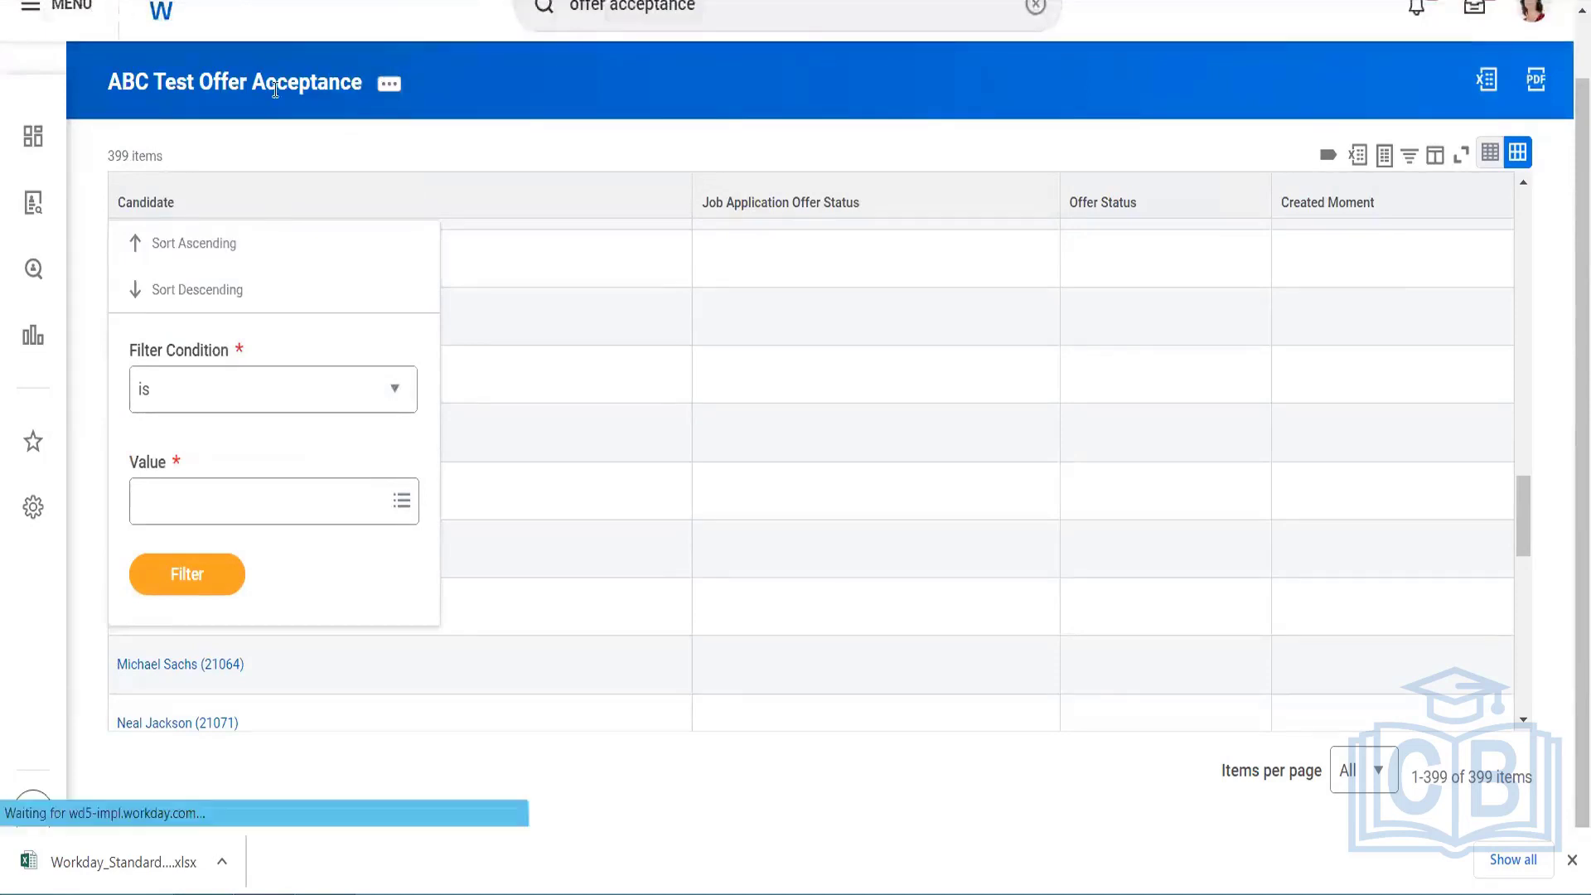
key("Escape")
Step: Cancel the new custom report form and open the ABC Test Offer Acceptance report definition for editing
left_click(266, 146)
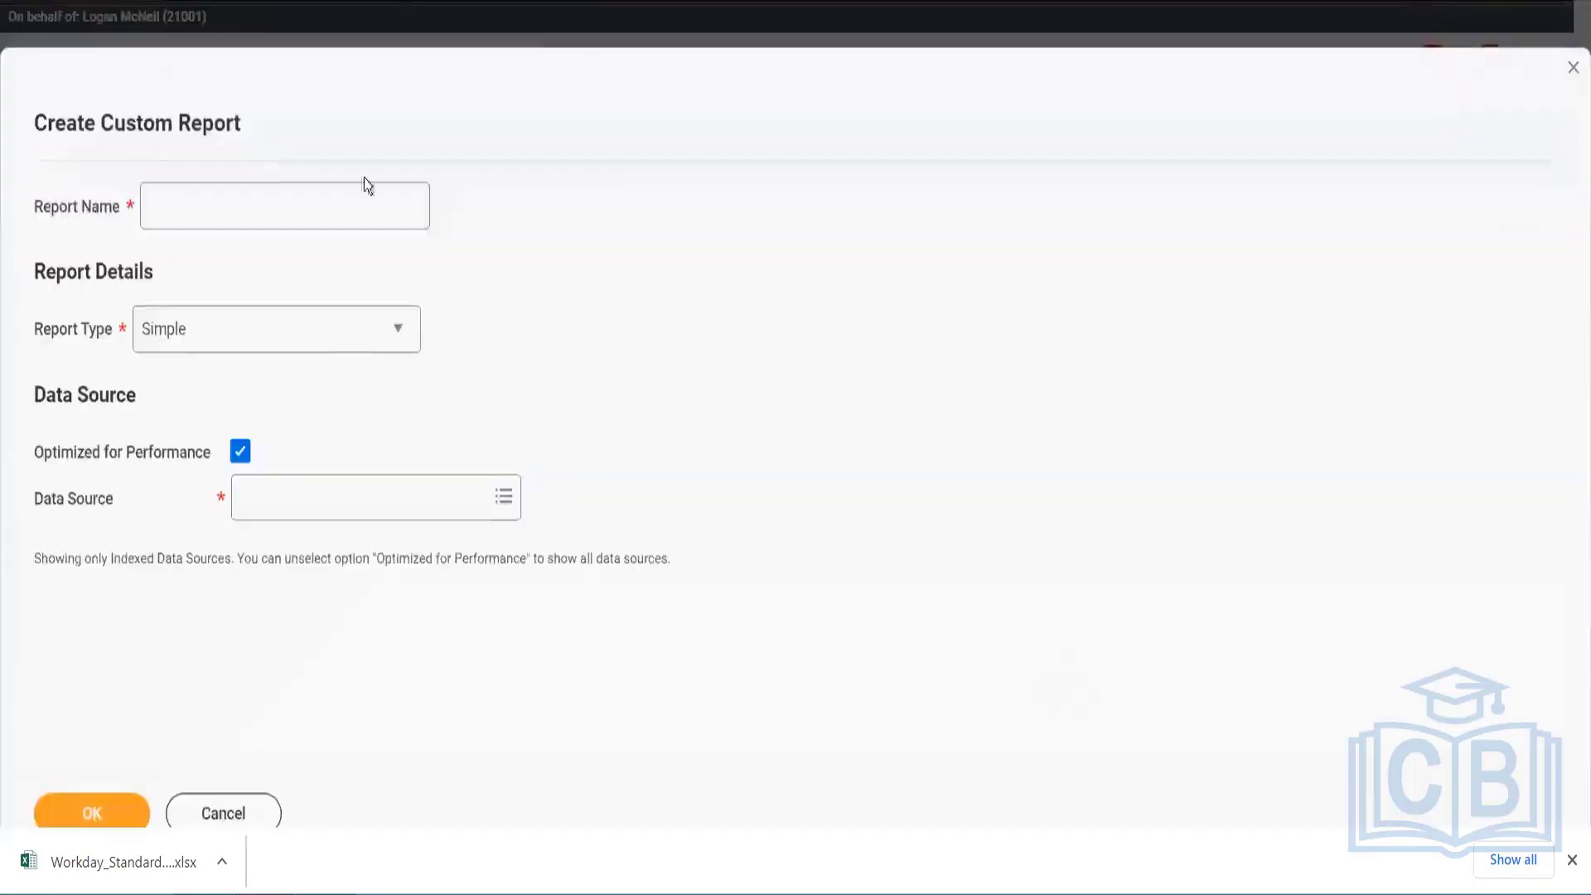
left_click(220, 813)
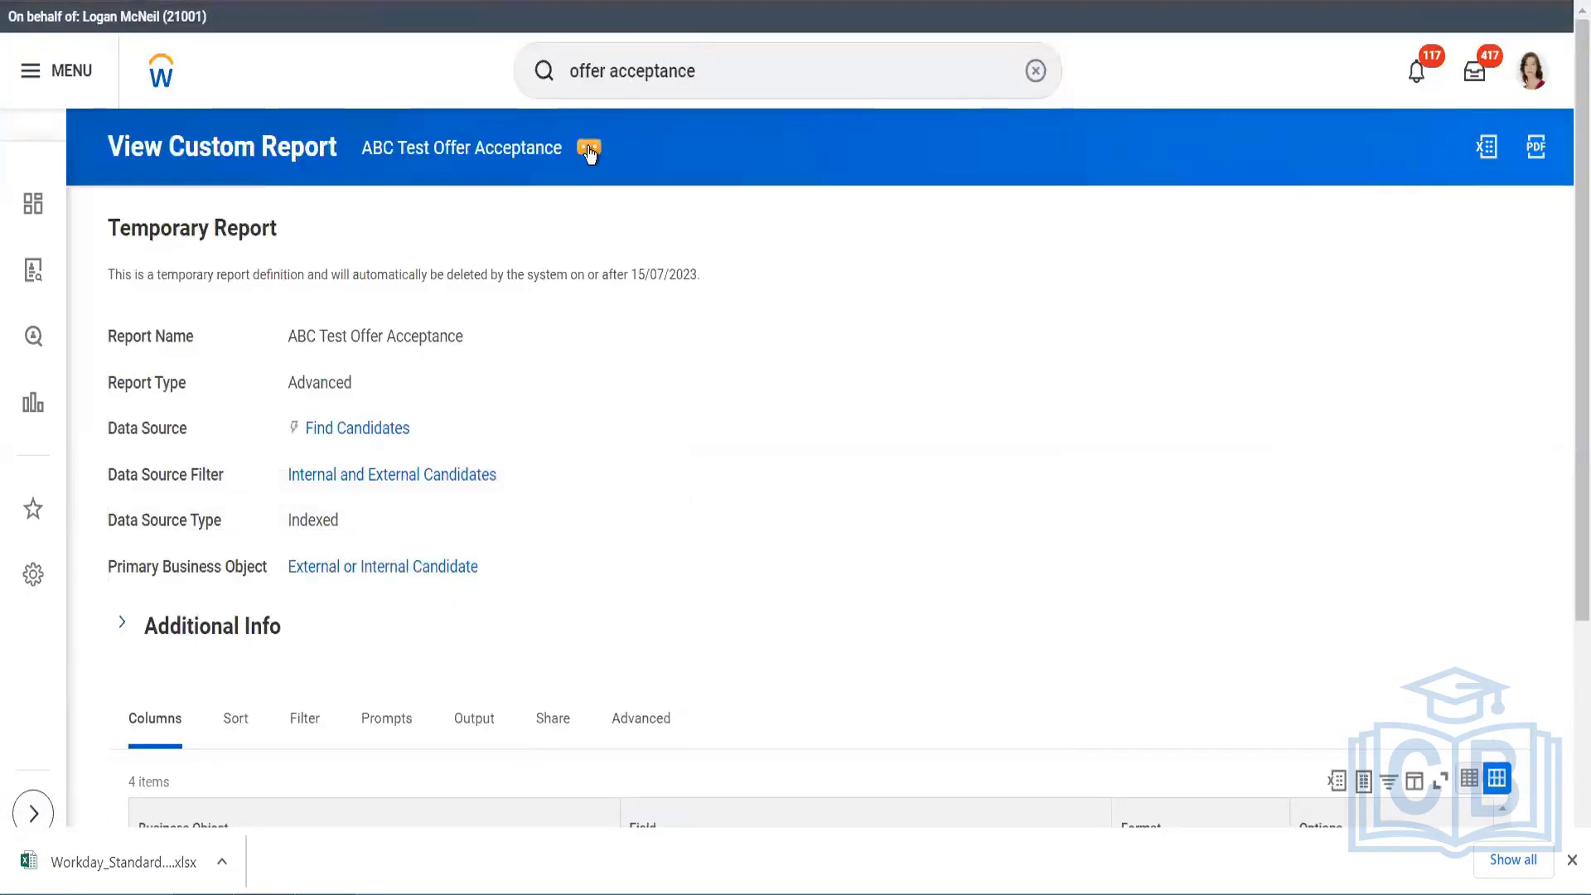
left_click(590, 150)
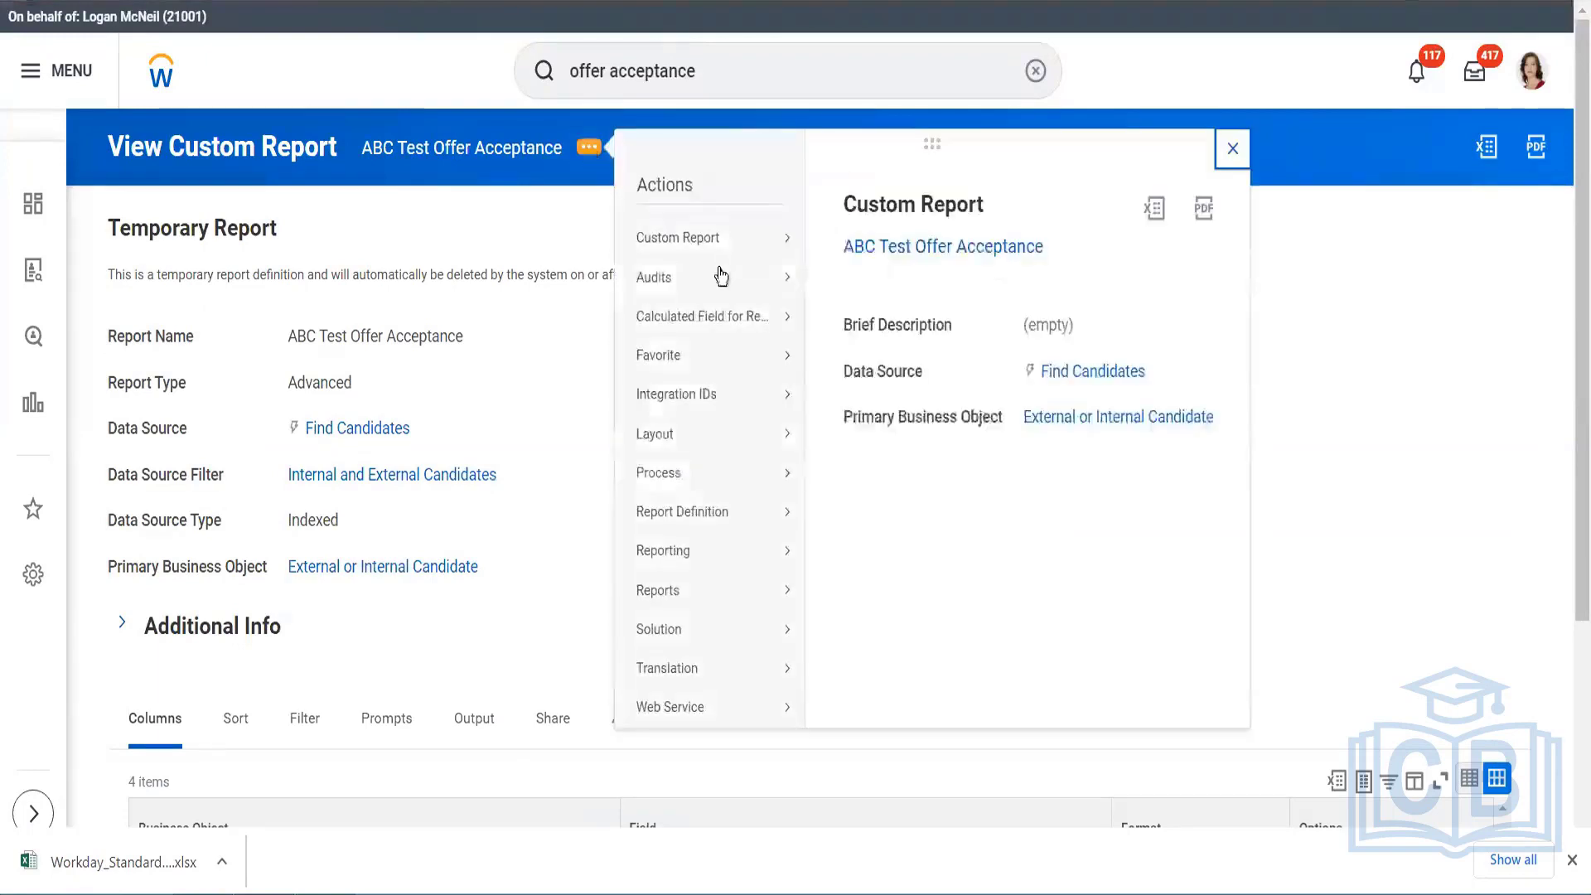
mouse_move(710, 240)
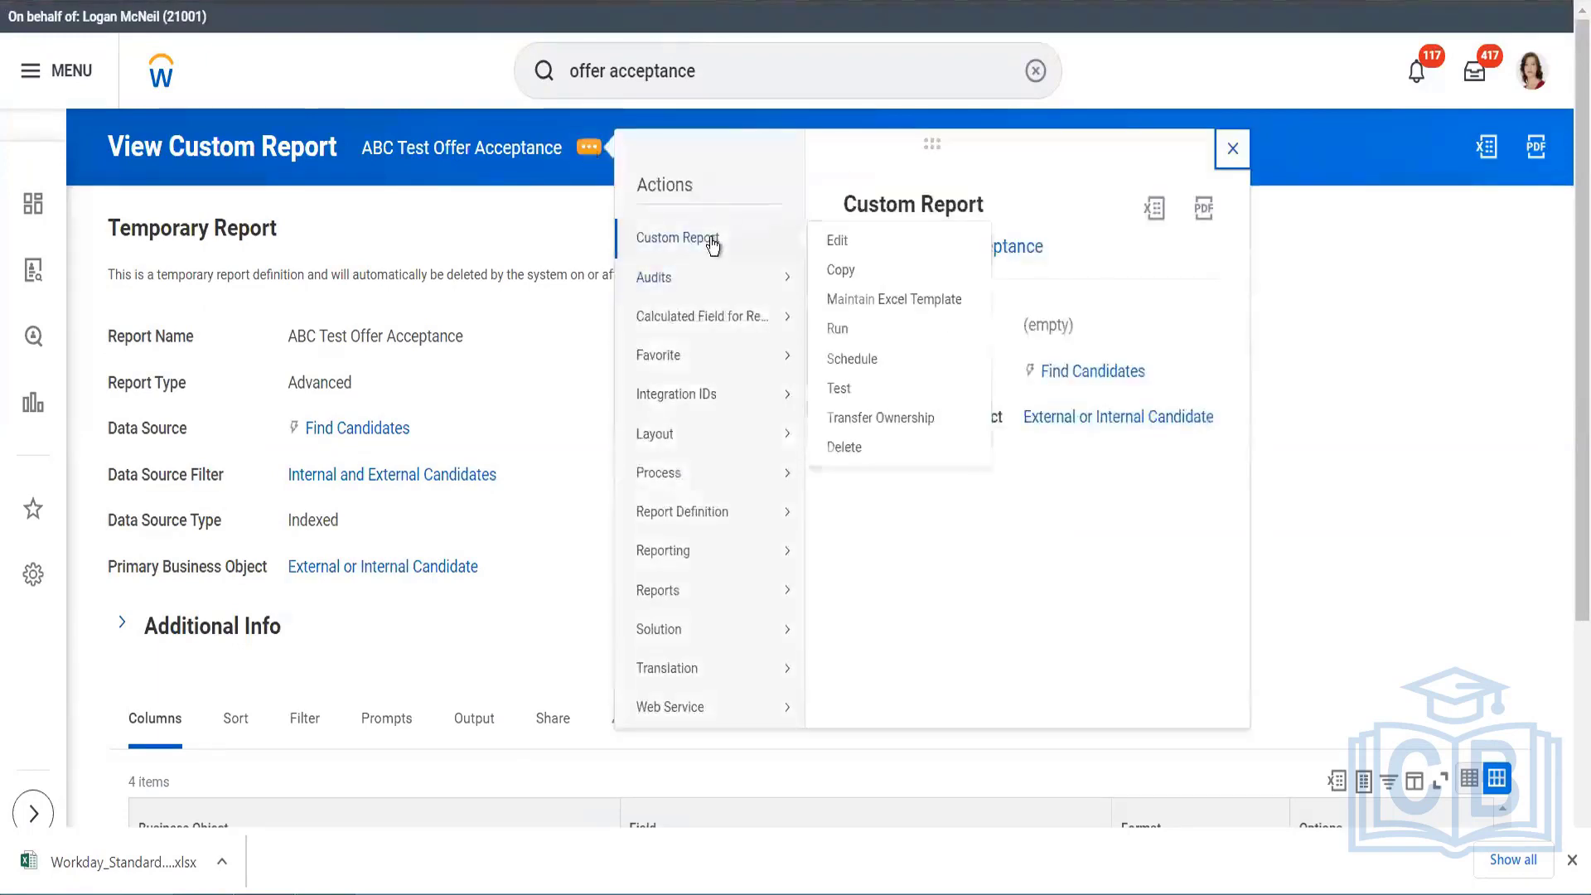
left_click(836, 241)
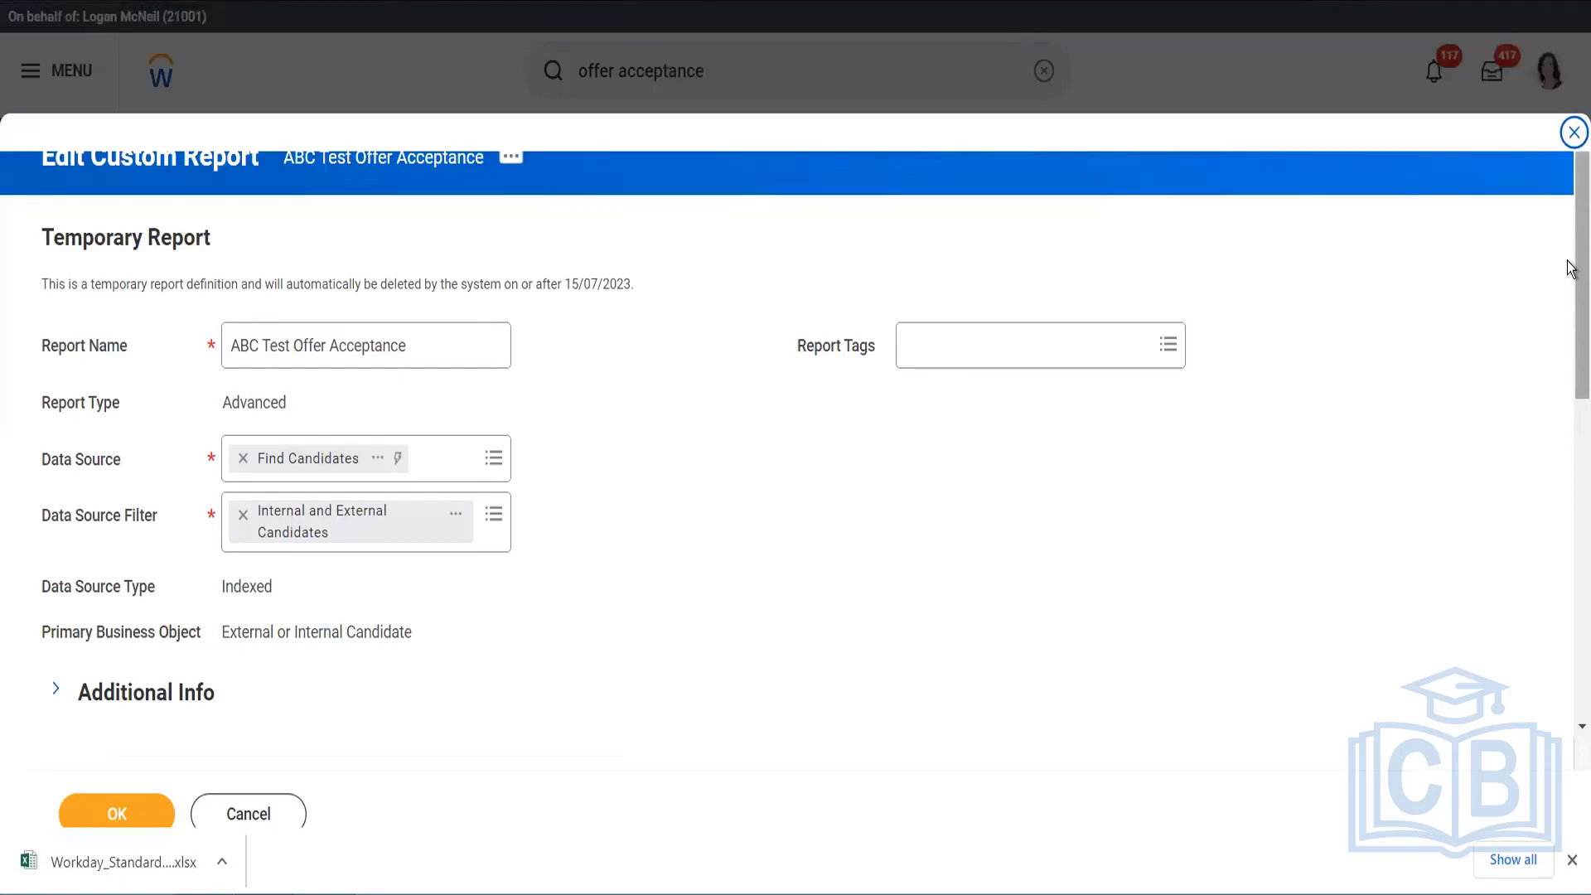
Step: Review the details of the Existing and Purged Candidates data source filter and select it as the report's data source filter
left_click_drag(1571, 267, 1570, 421)
scroll(763, 195, "up", 2)
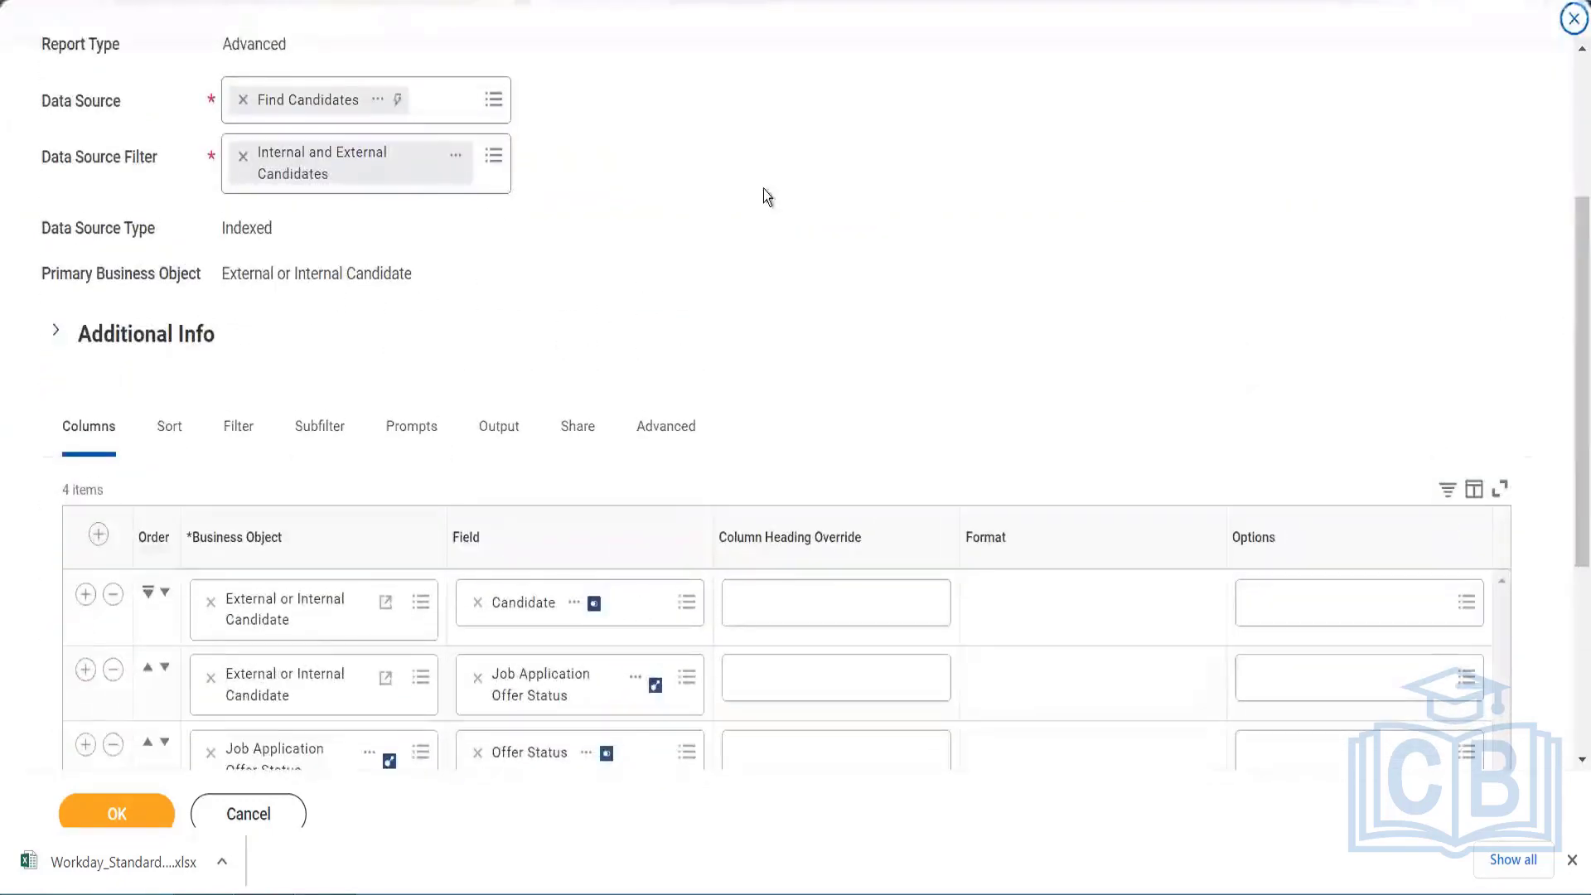
left_click(495, 157)
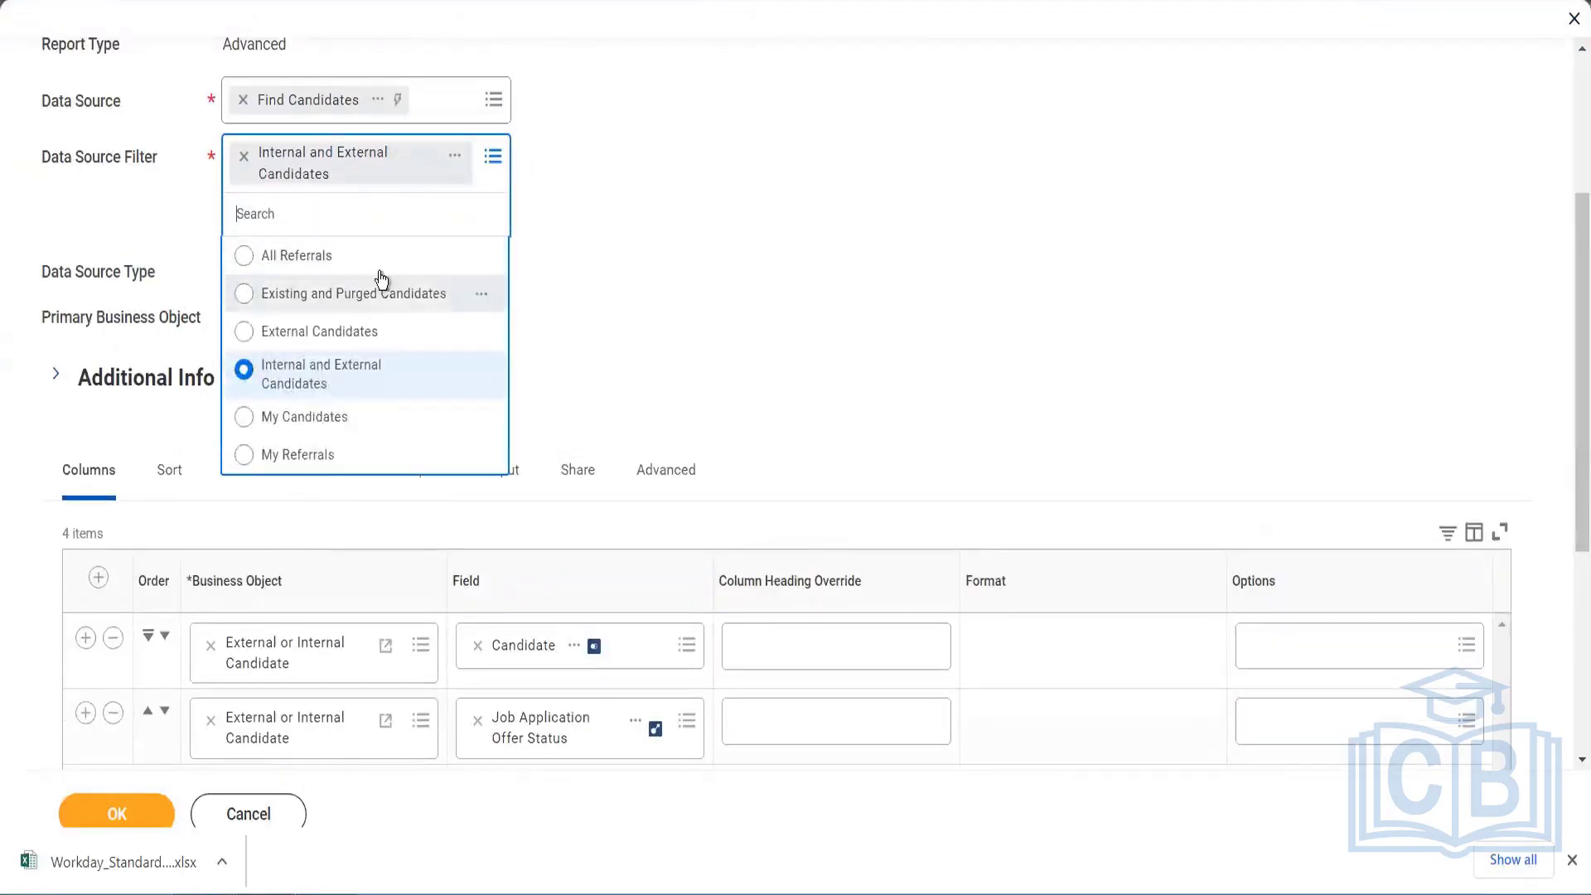
left_click(482, 295)
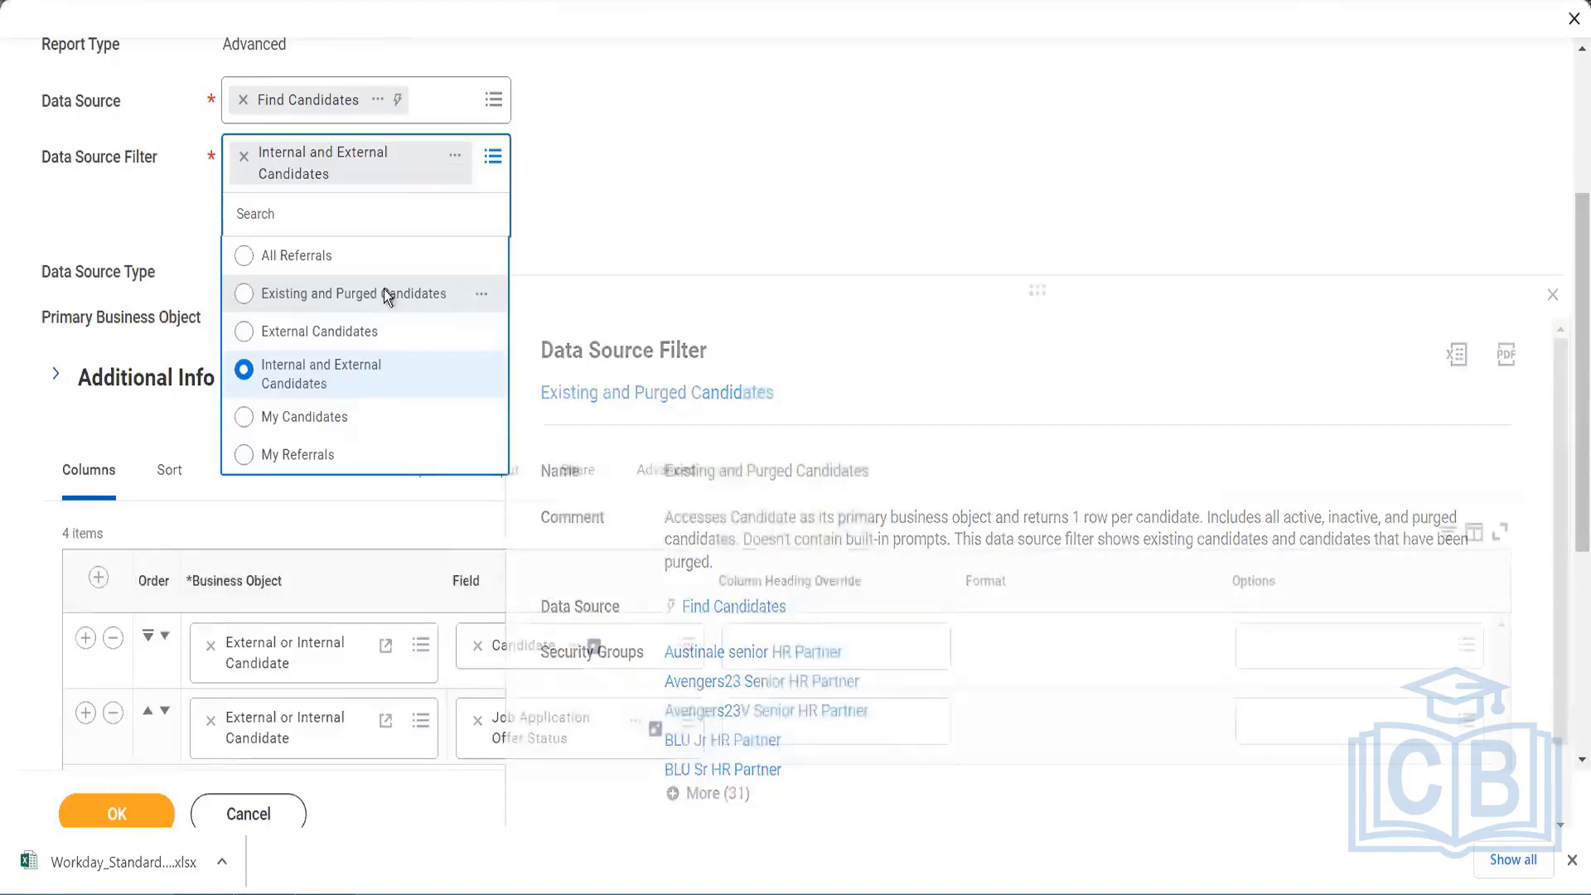
left_click(386, 294)
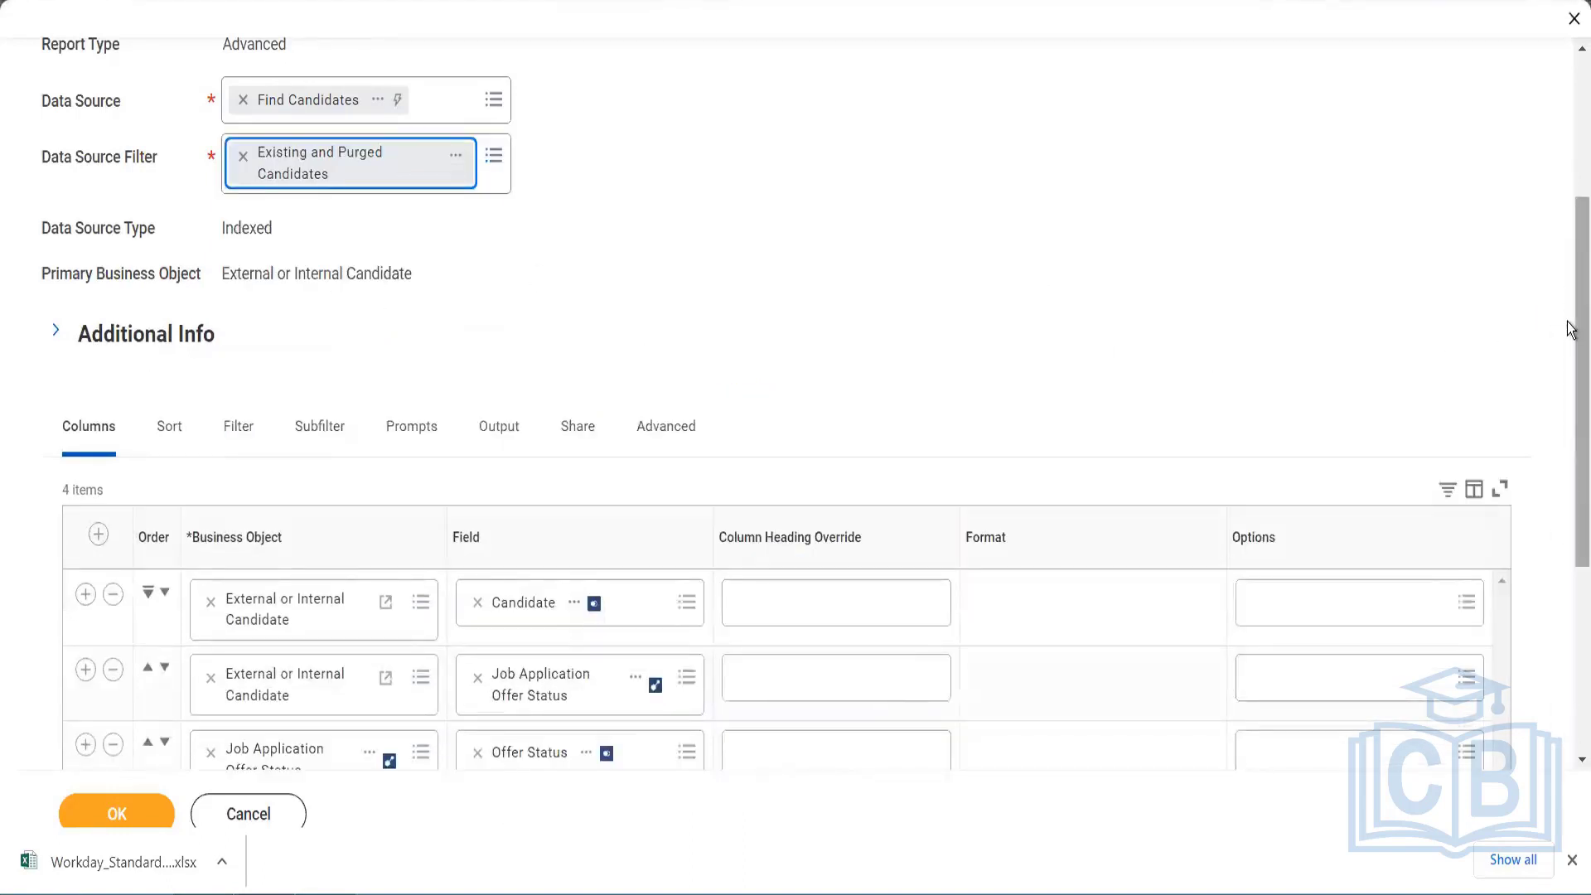
Step: Save the edited ABC Test Offer Acceptance definition and run the report again
left_click_drag(1568, 329, 1568, 408)
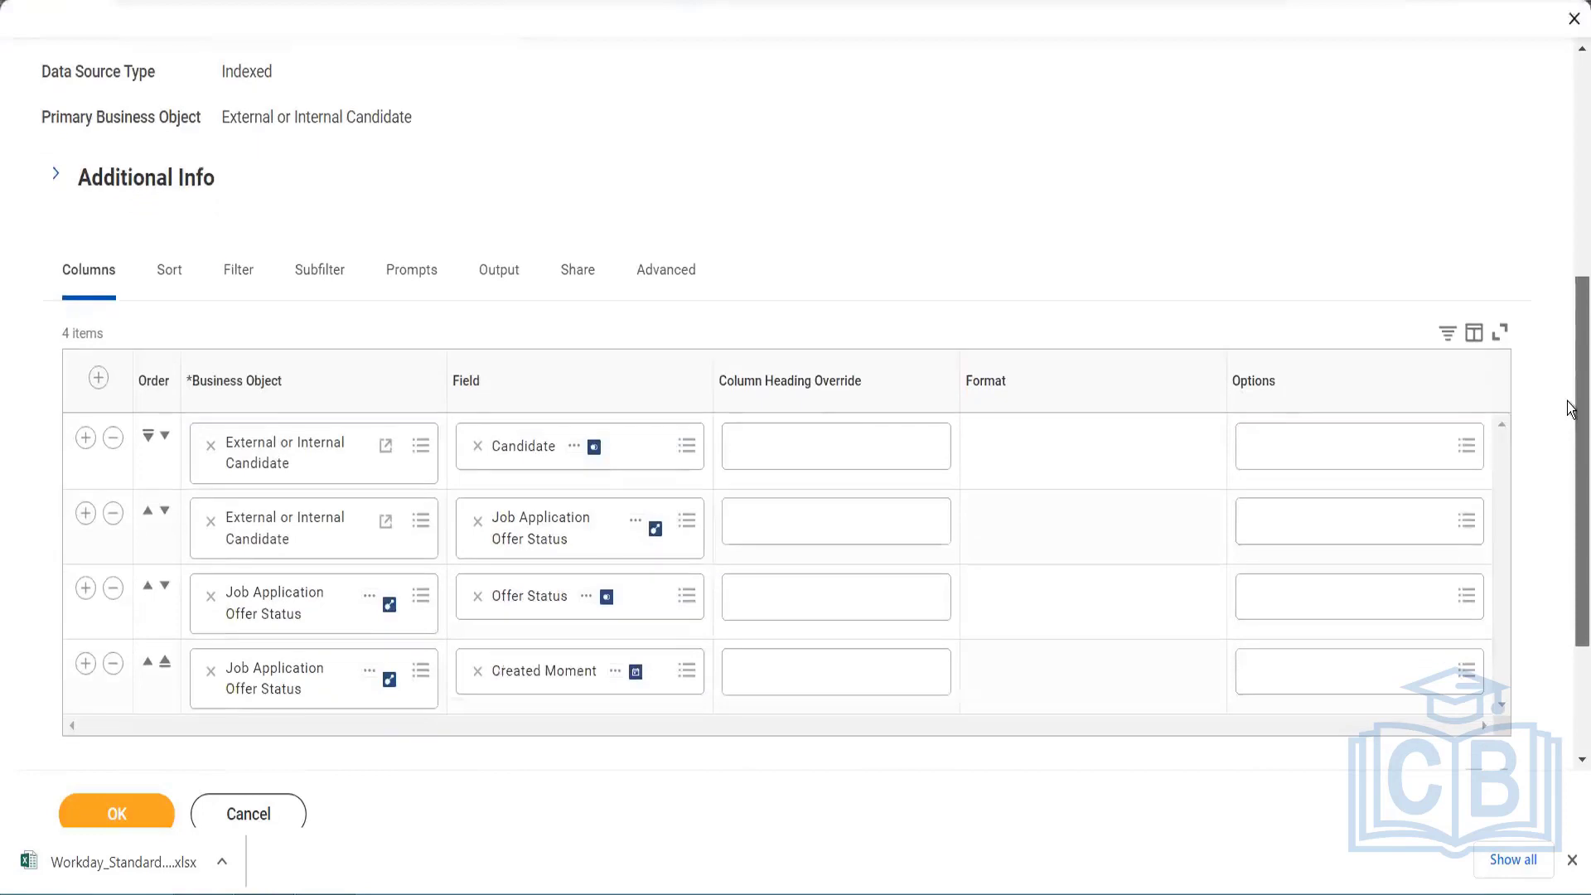
left_click(112, 820)
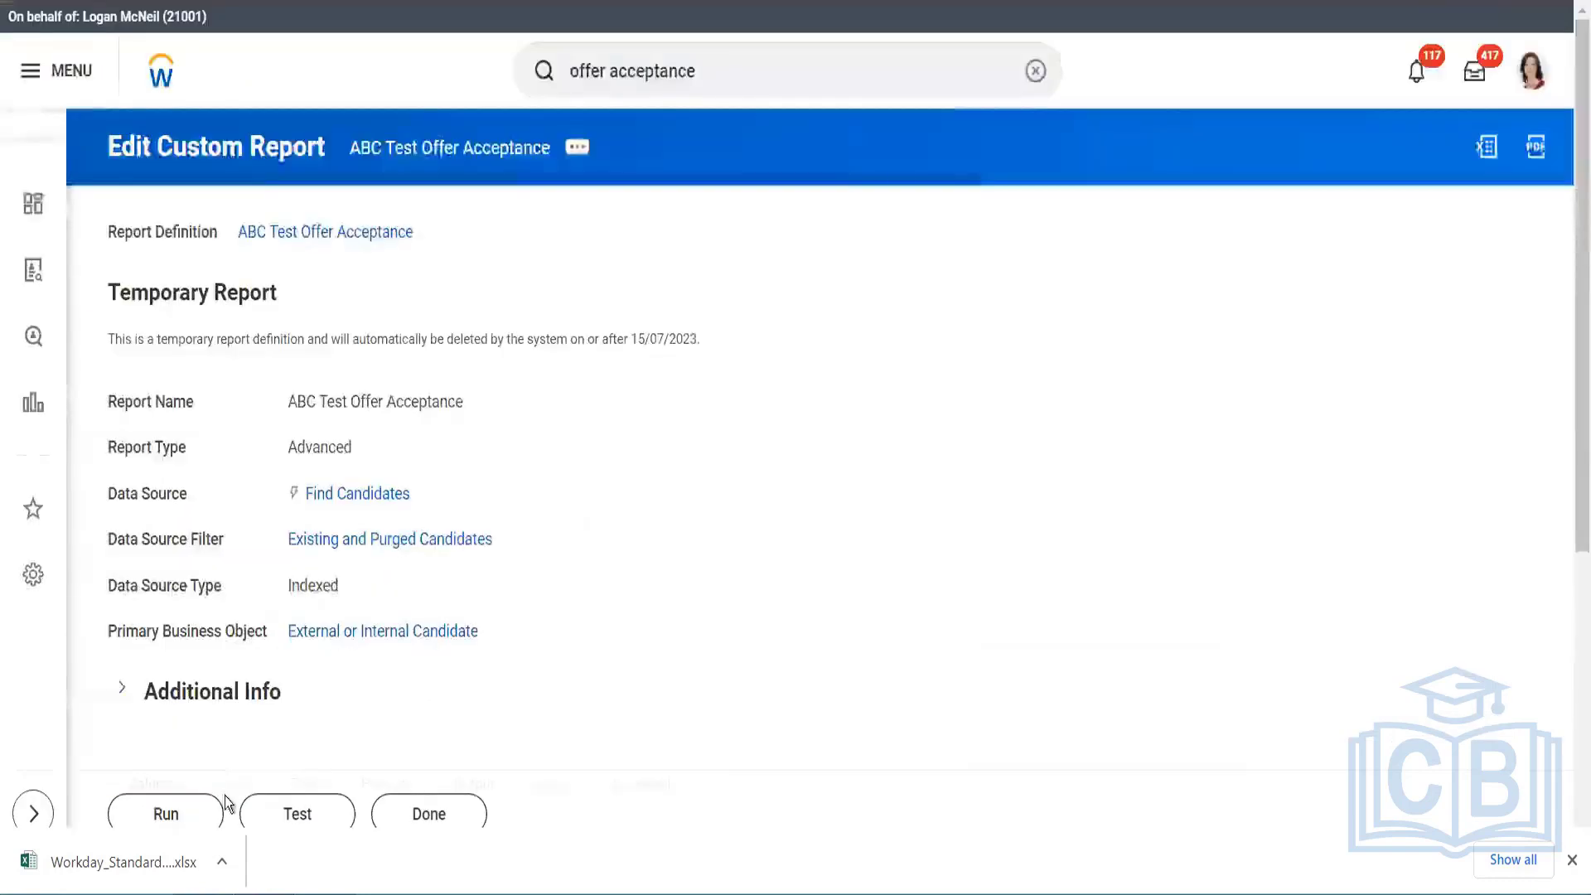
left_click(183, 810)
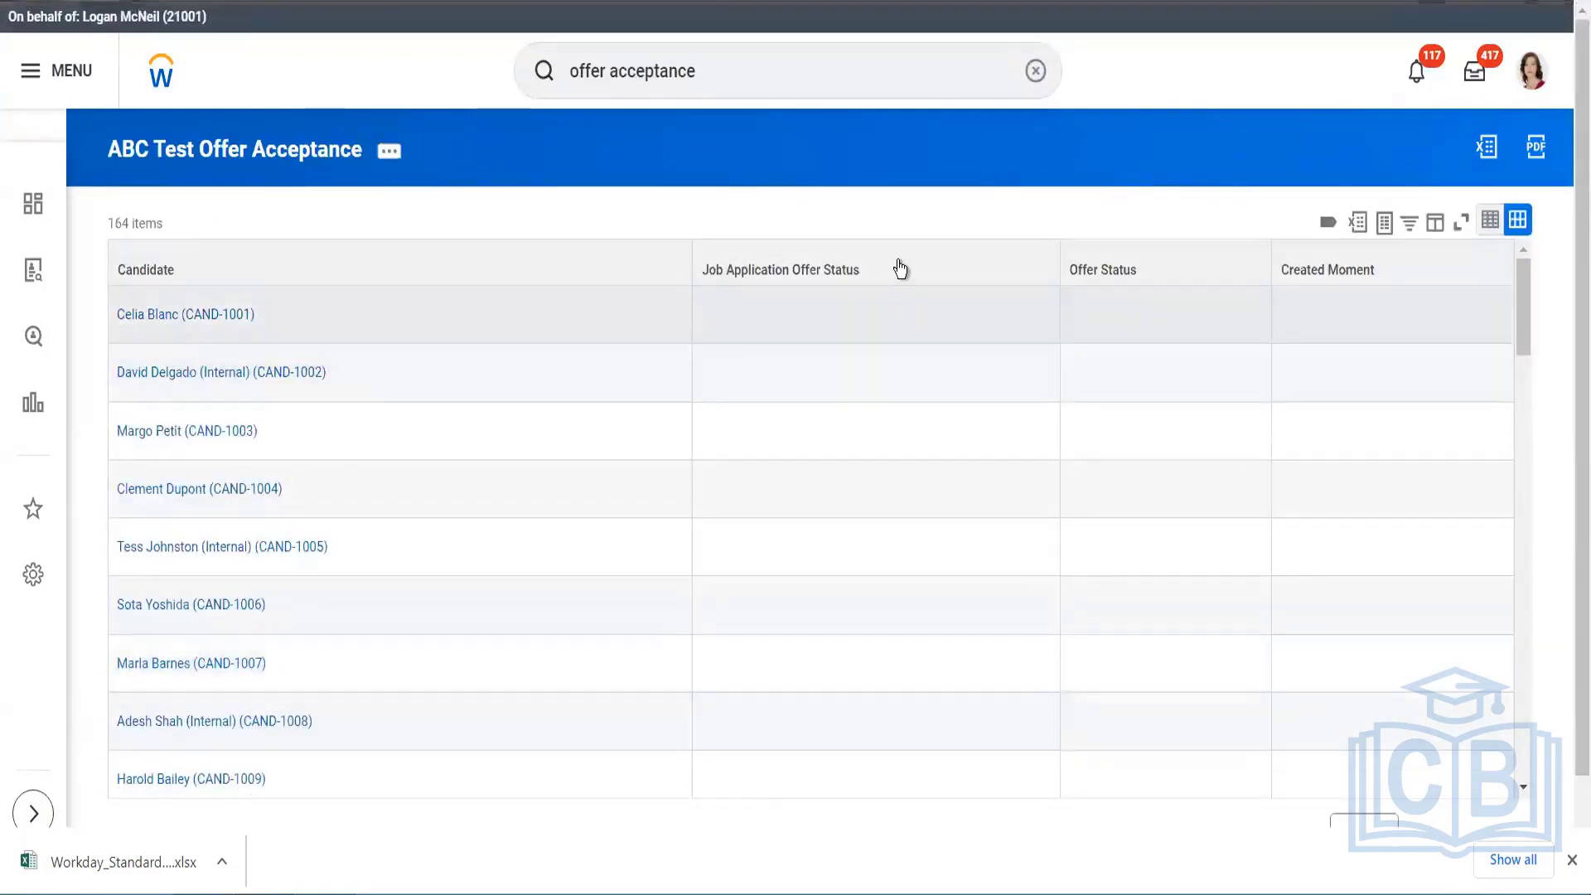
Step: Check the filter values of the Job Application Offer Status and Offer Status columns in the rerun report
left_click(899, 269)
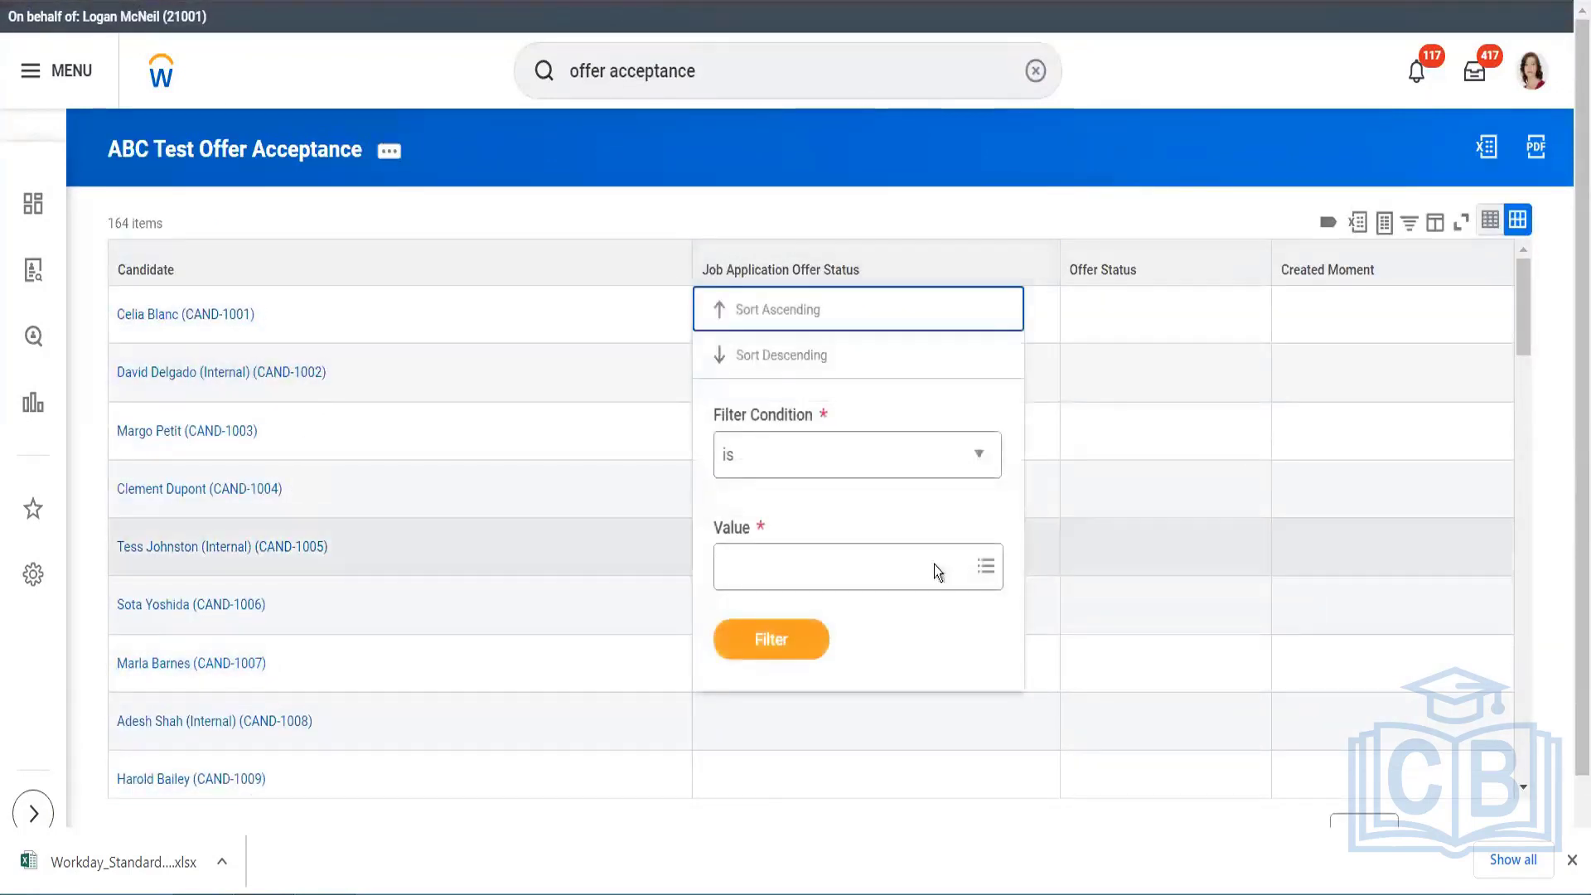
left_click(919, 567)
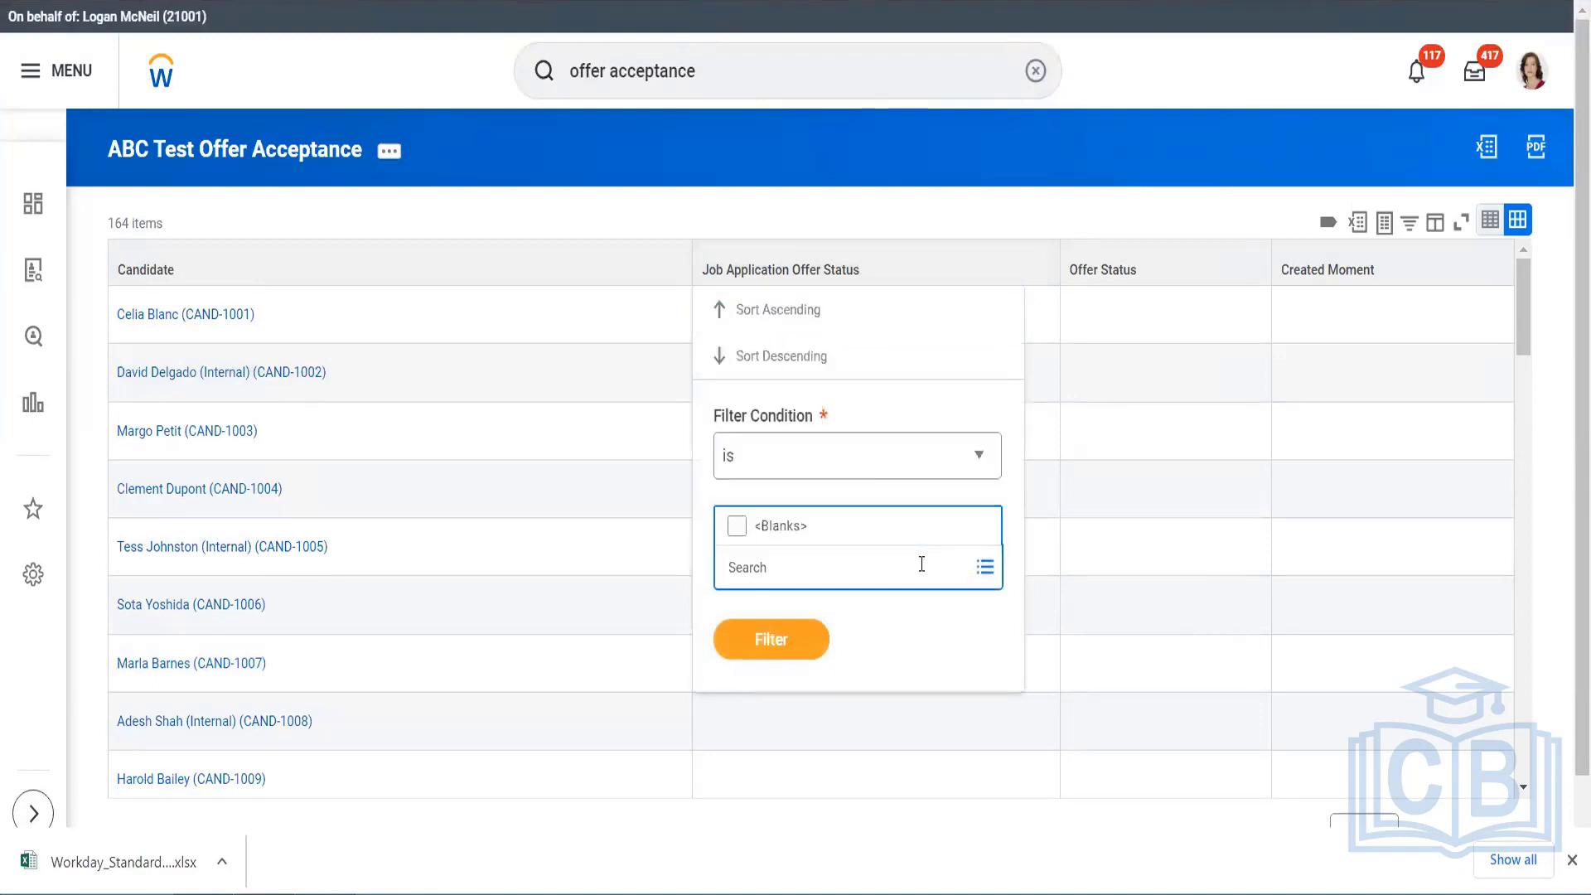
left_click(1194, 270)
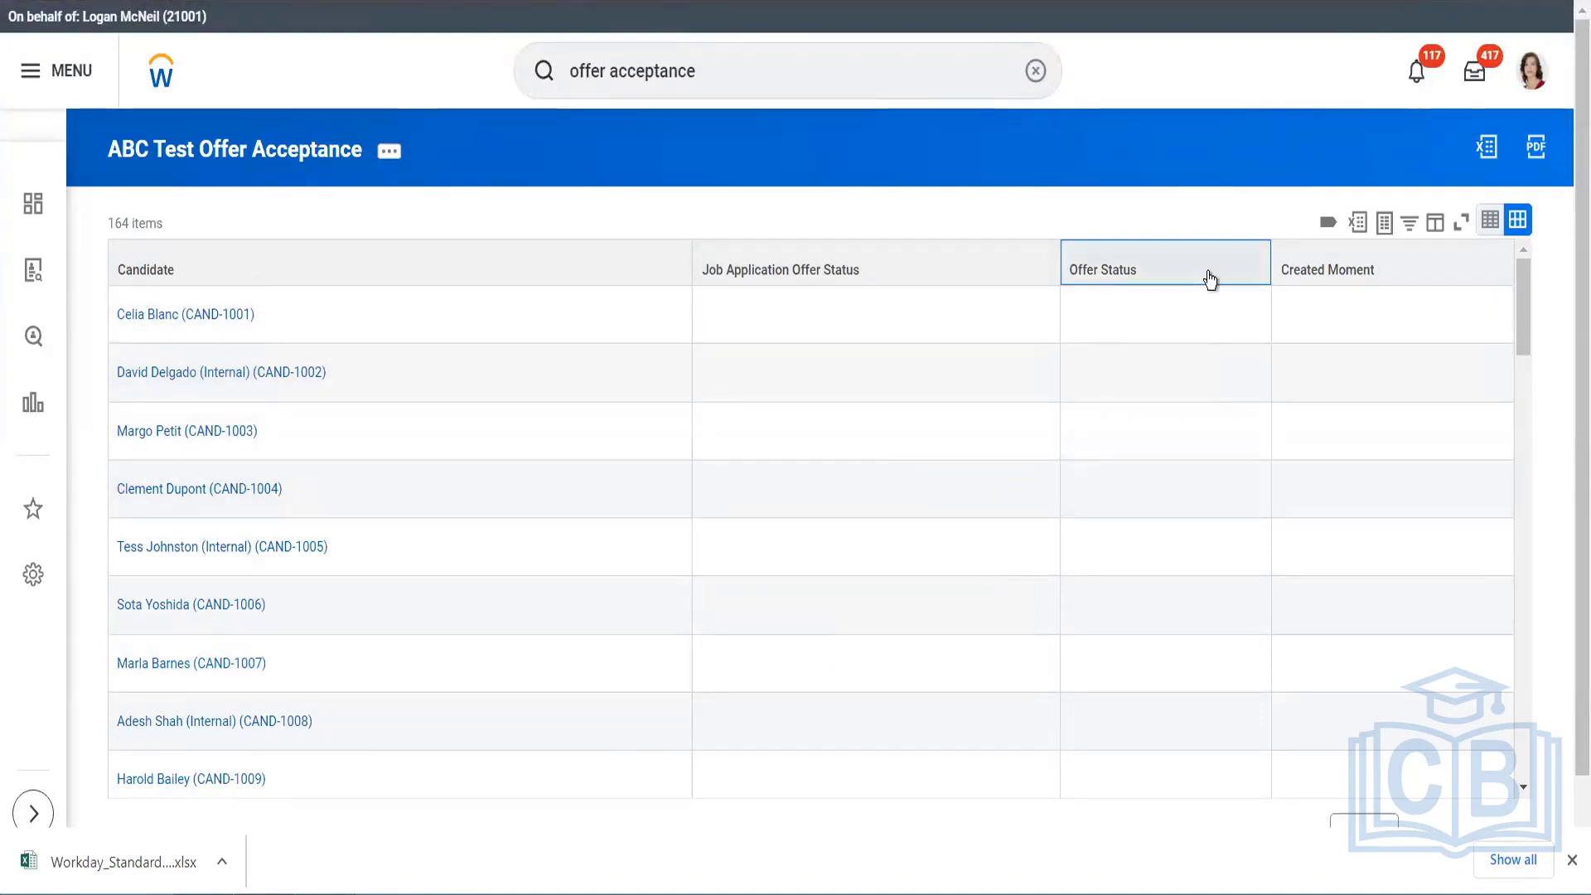
left_click(1210, 278)
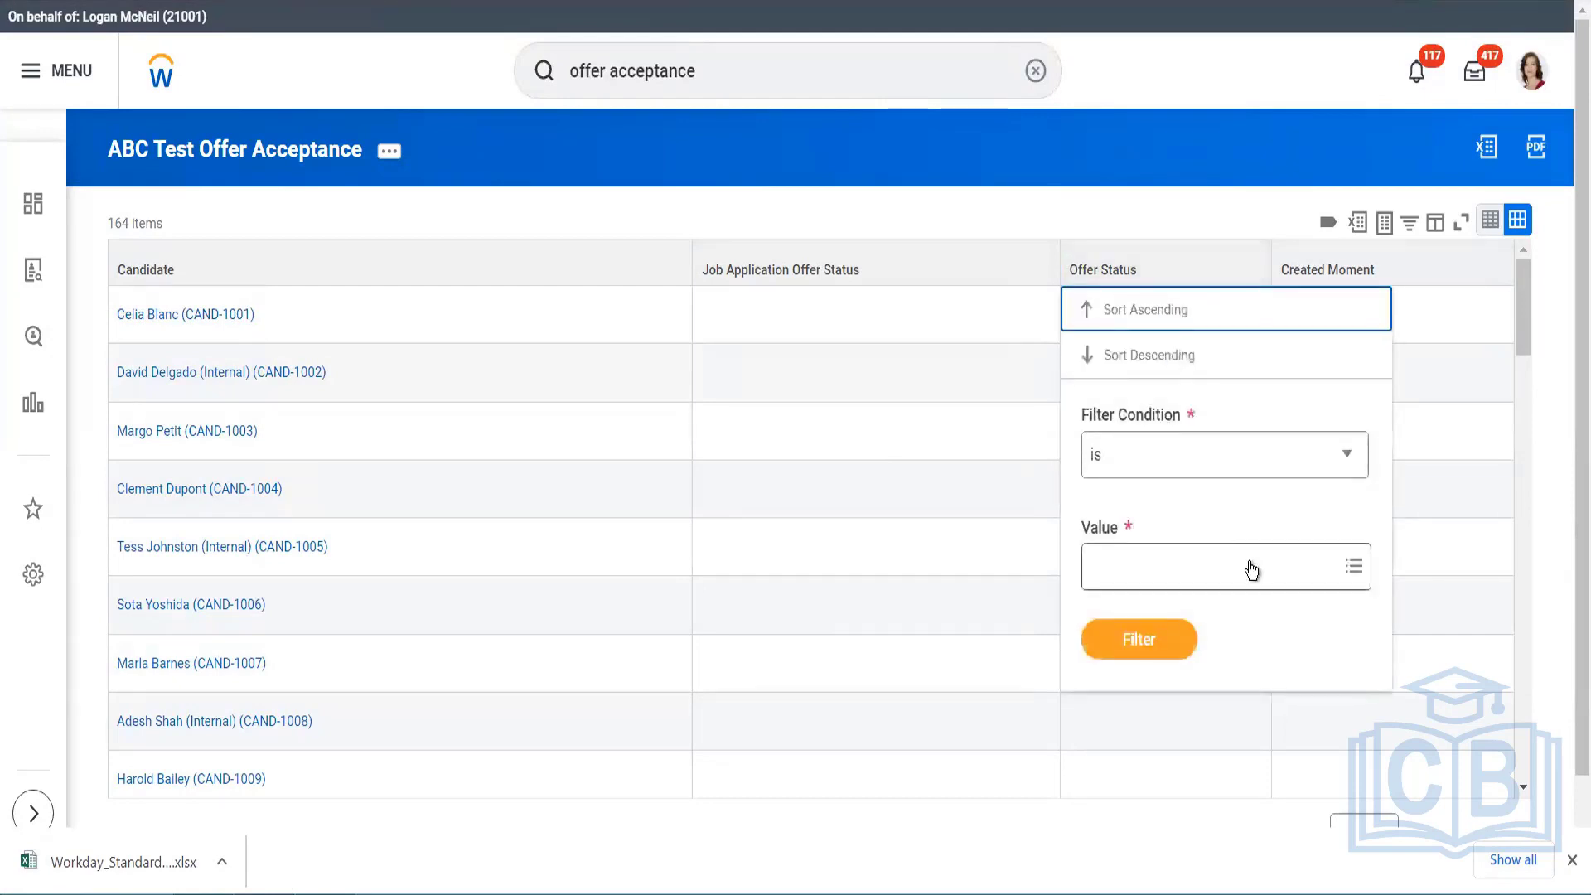
left_click(1251, 562)
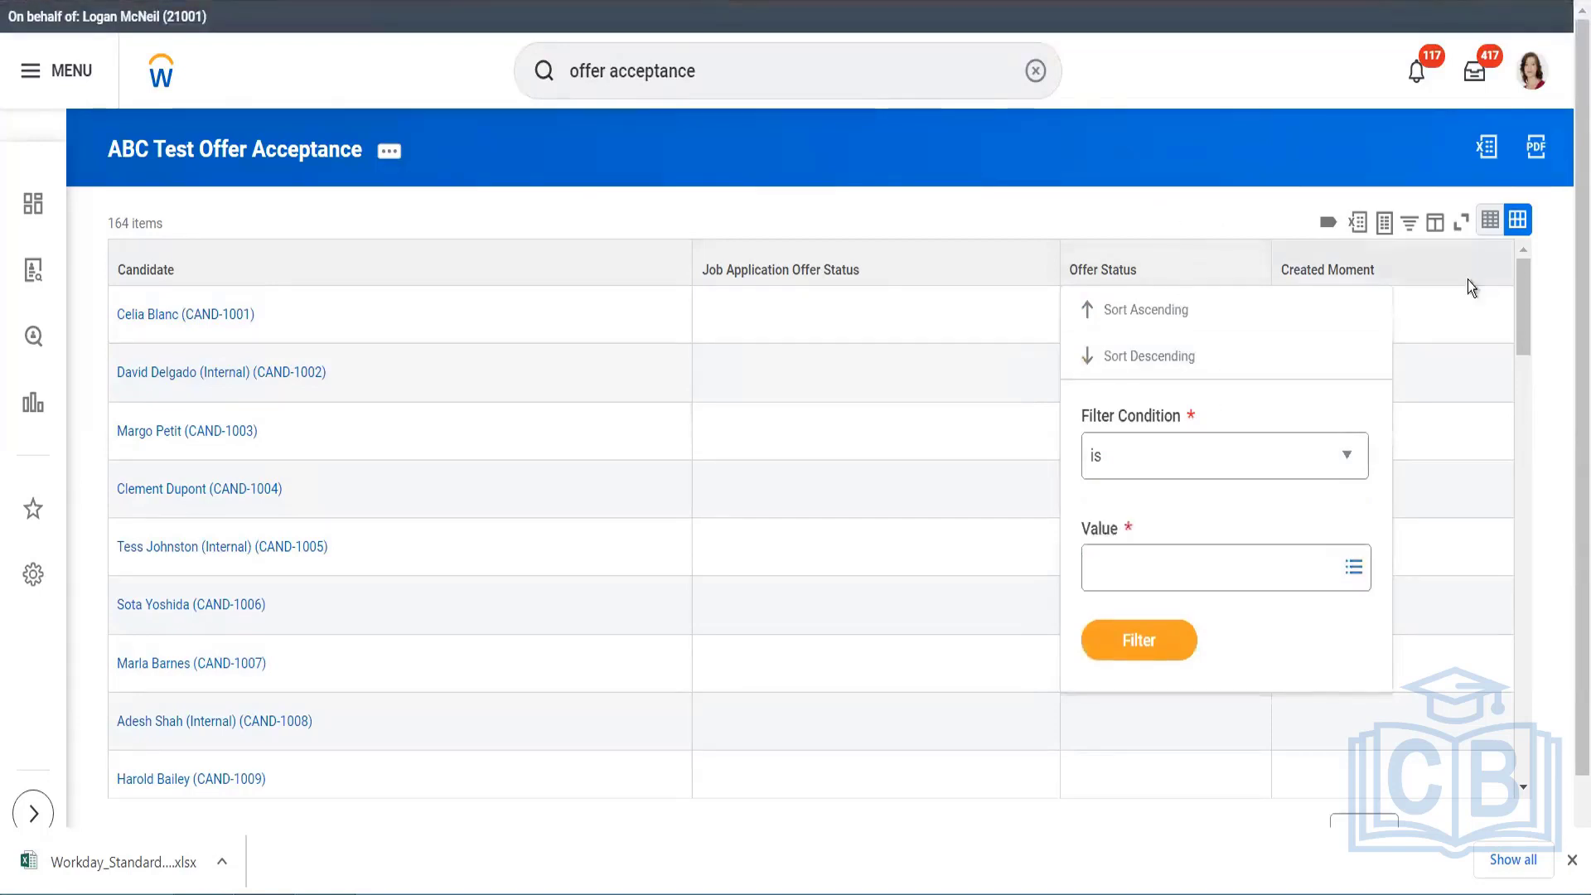
Step: Check the Created Moment column's filter options and open the ABC Test Offer Acceptance report definition to review it
left_click(1420, 268)
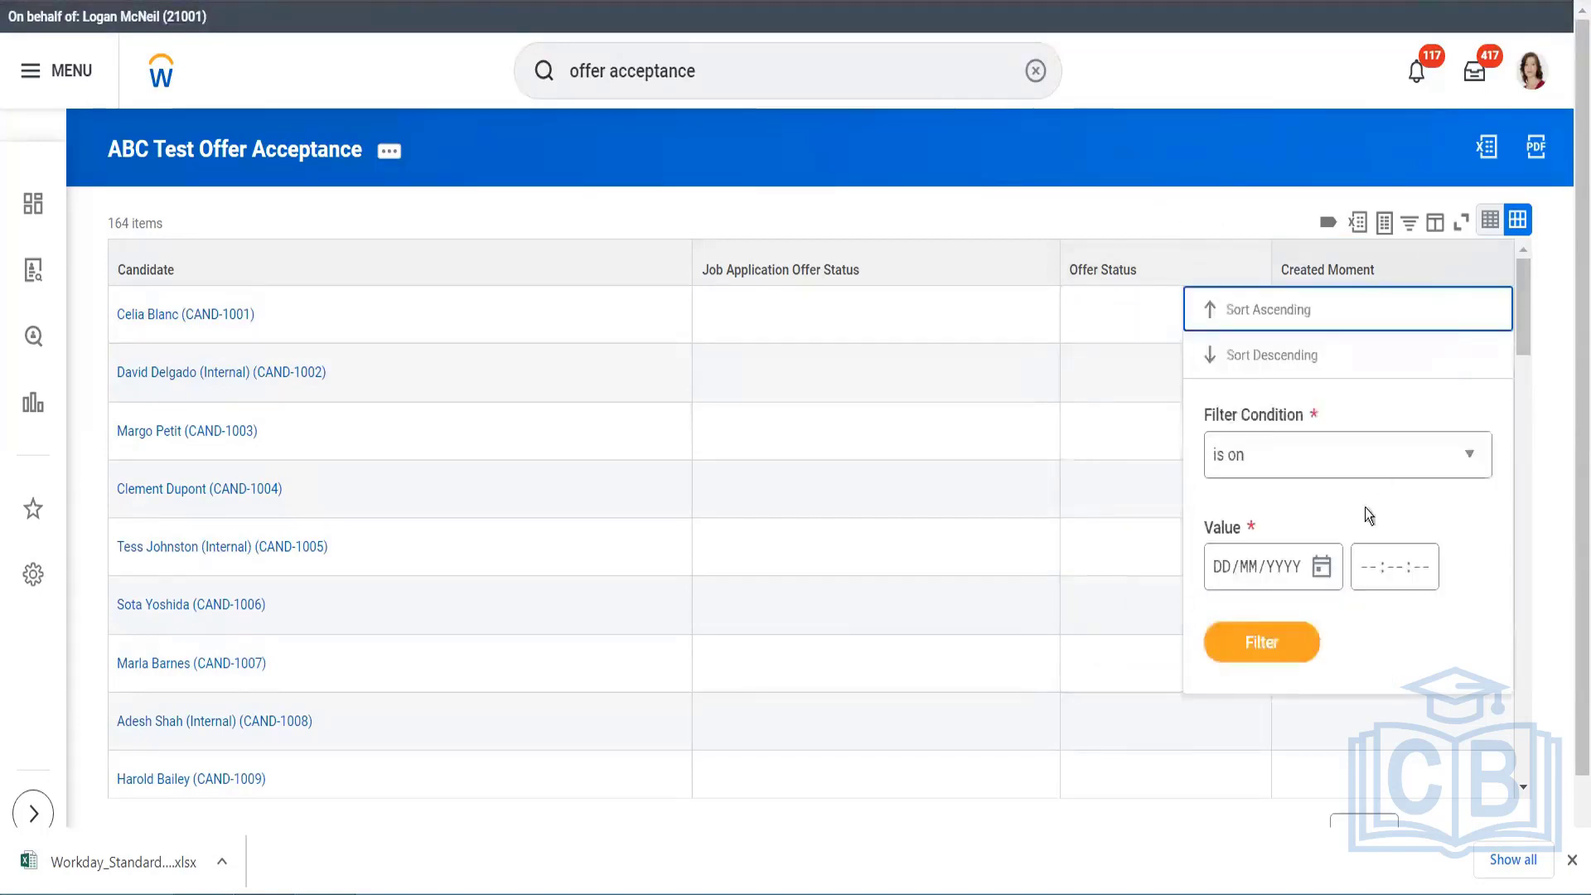
left_click(728, 202)
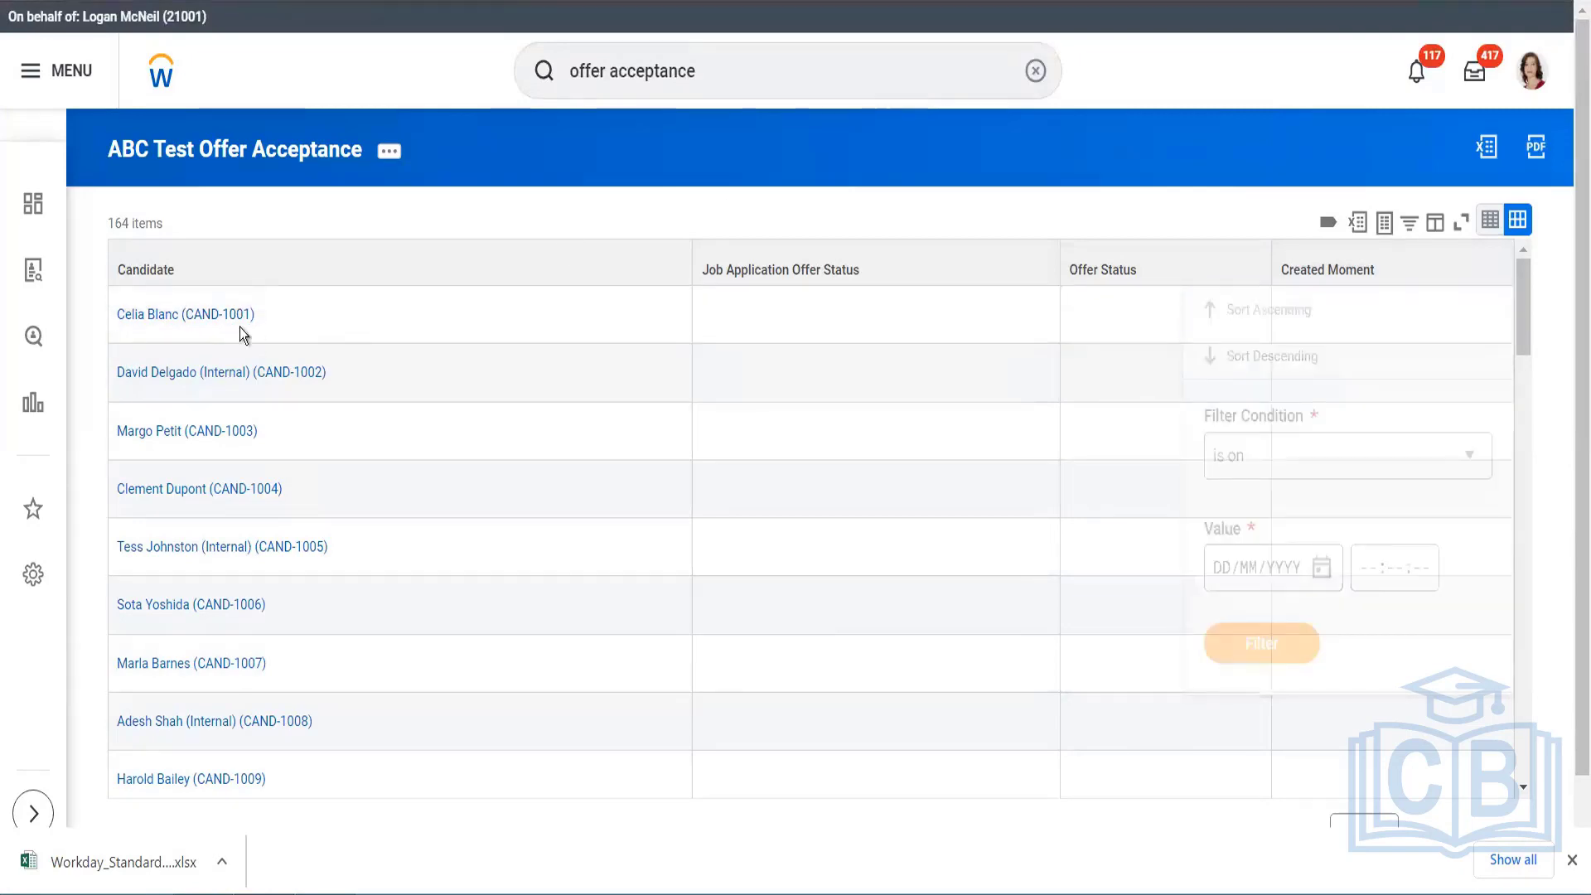
left_click(236, 151)
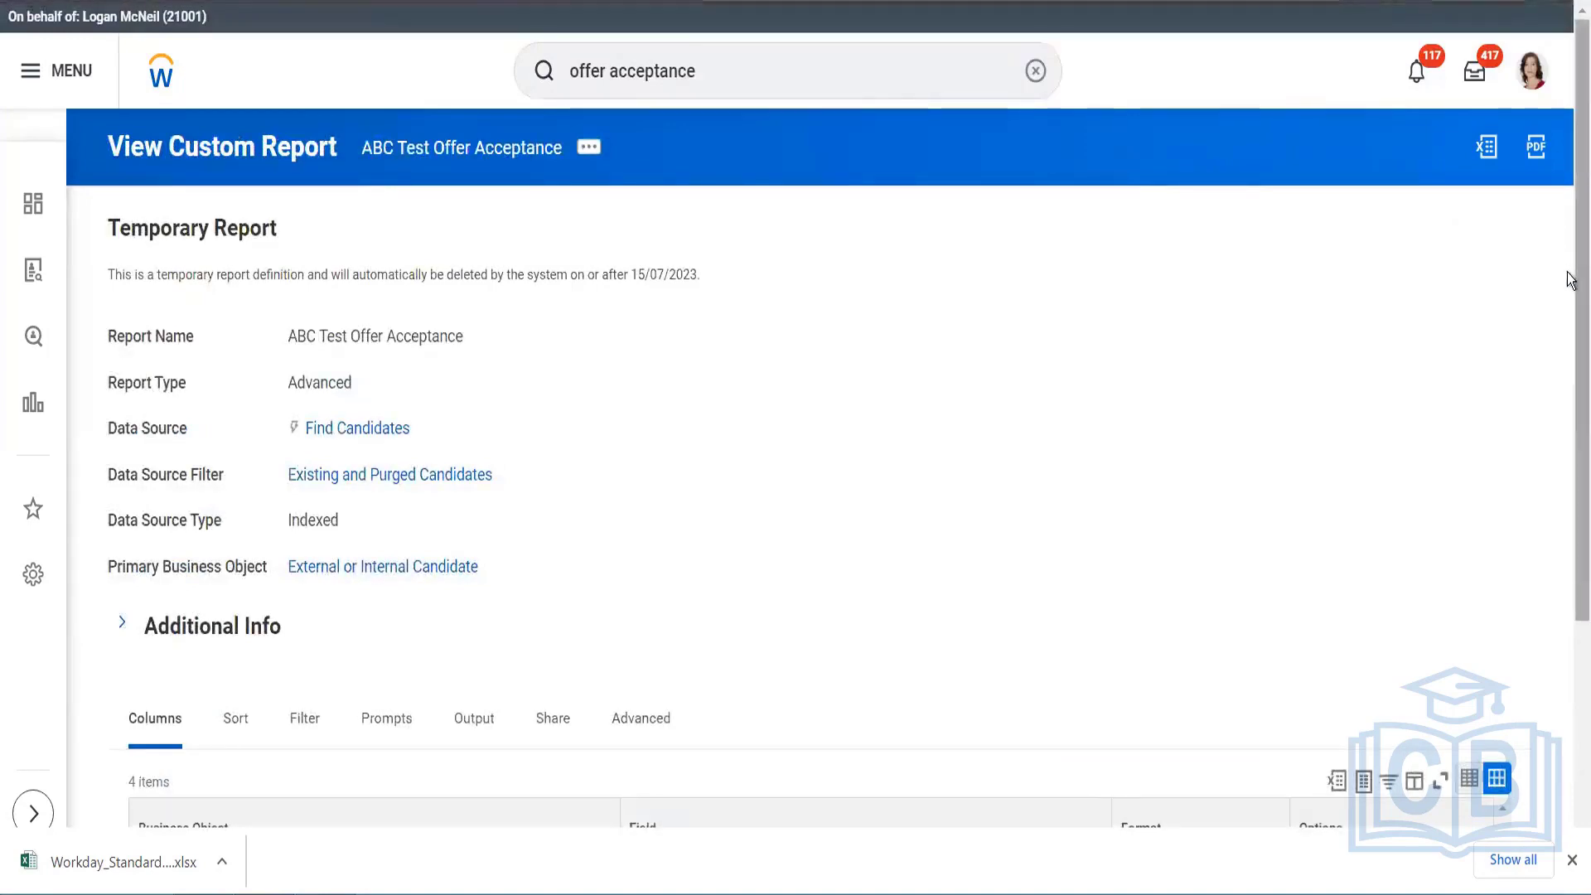
scroll(1571, 280, "down", 4)
scroll(1546, 331, "up", 4)
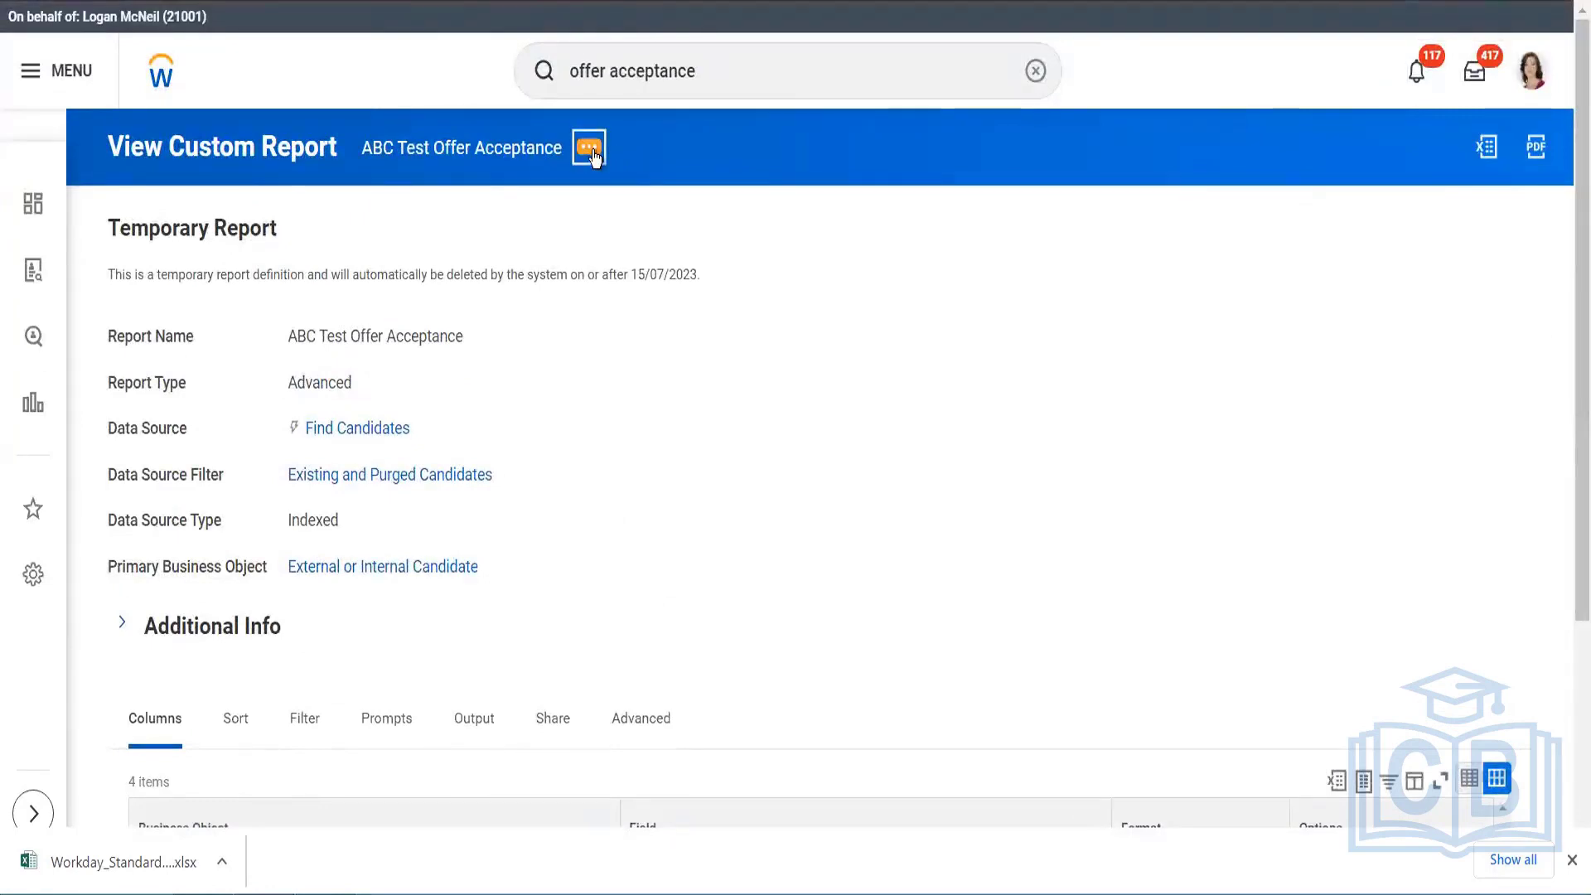
Step: Open the ABC Test Offer Acceptance definition for editing and add an empty column row below Created Moment
left_click(590, 150)
mouse_move(676, 238)
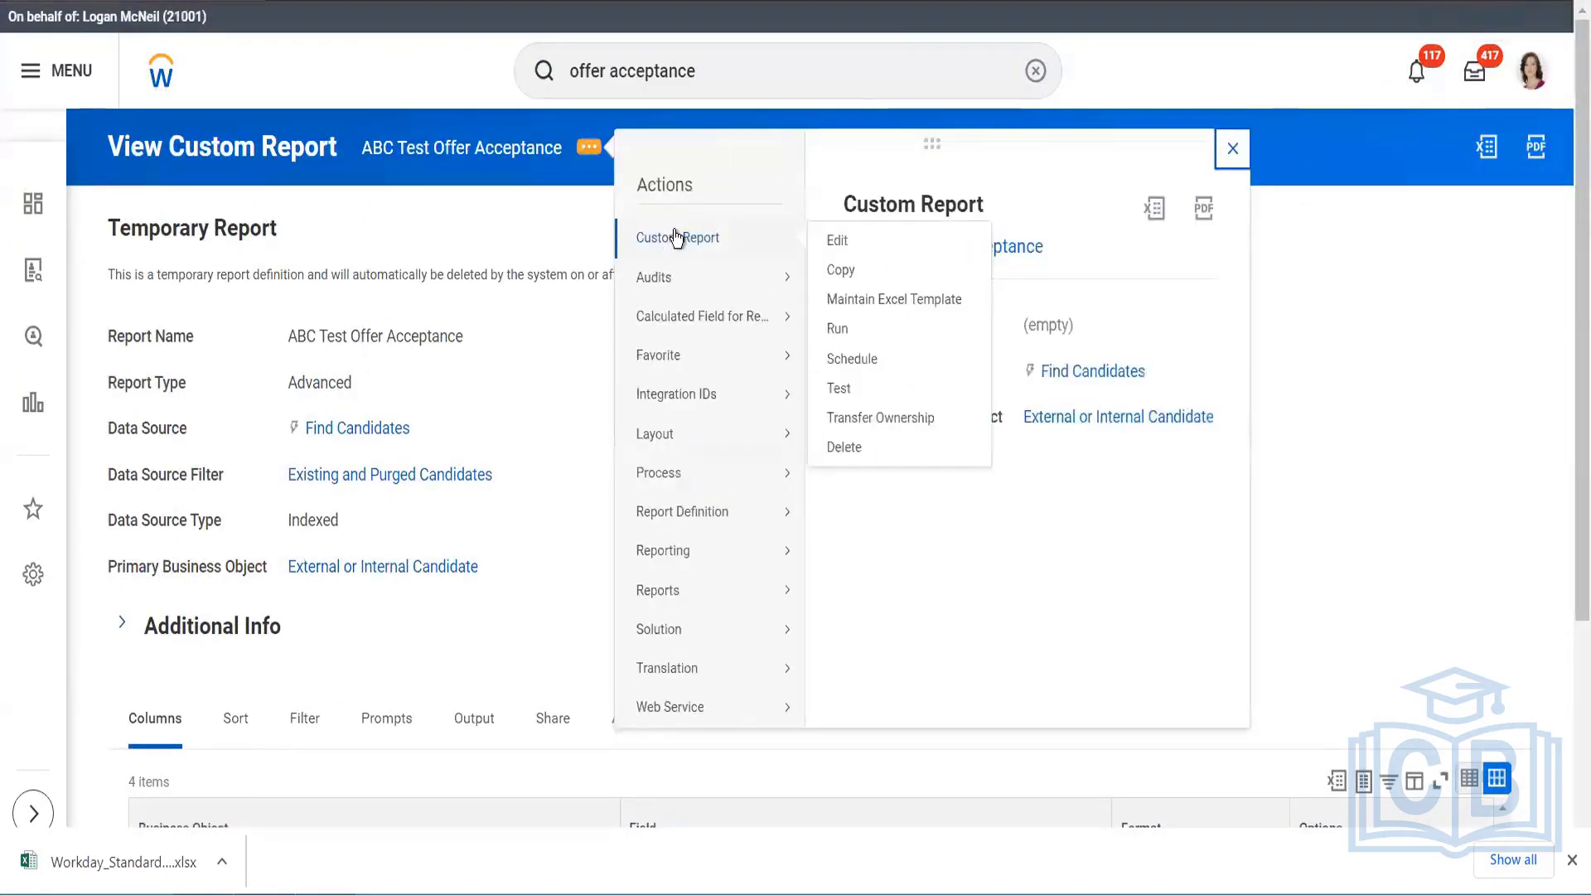
left_click(838, 241)
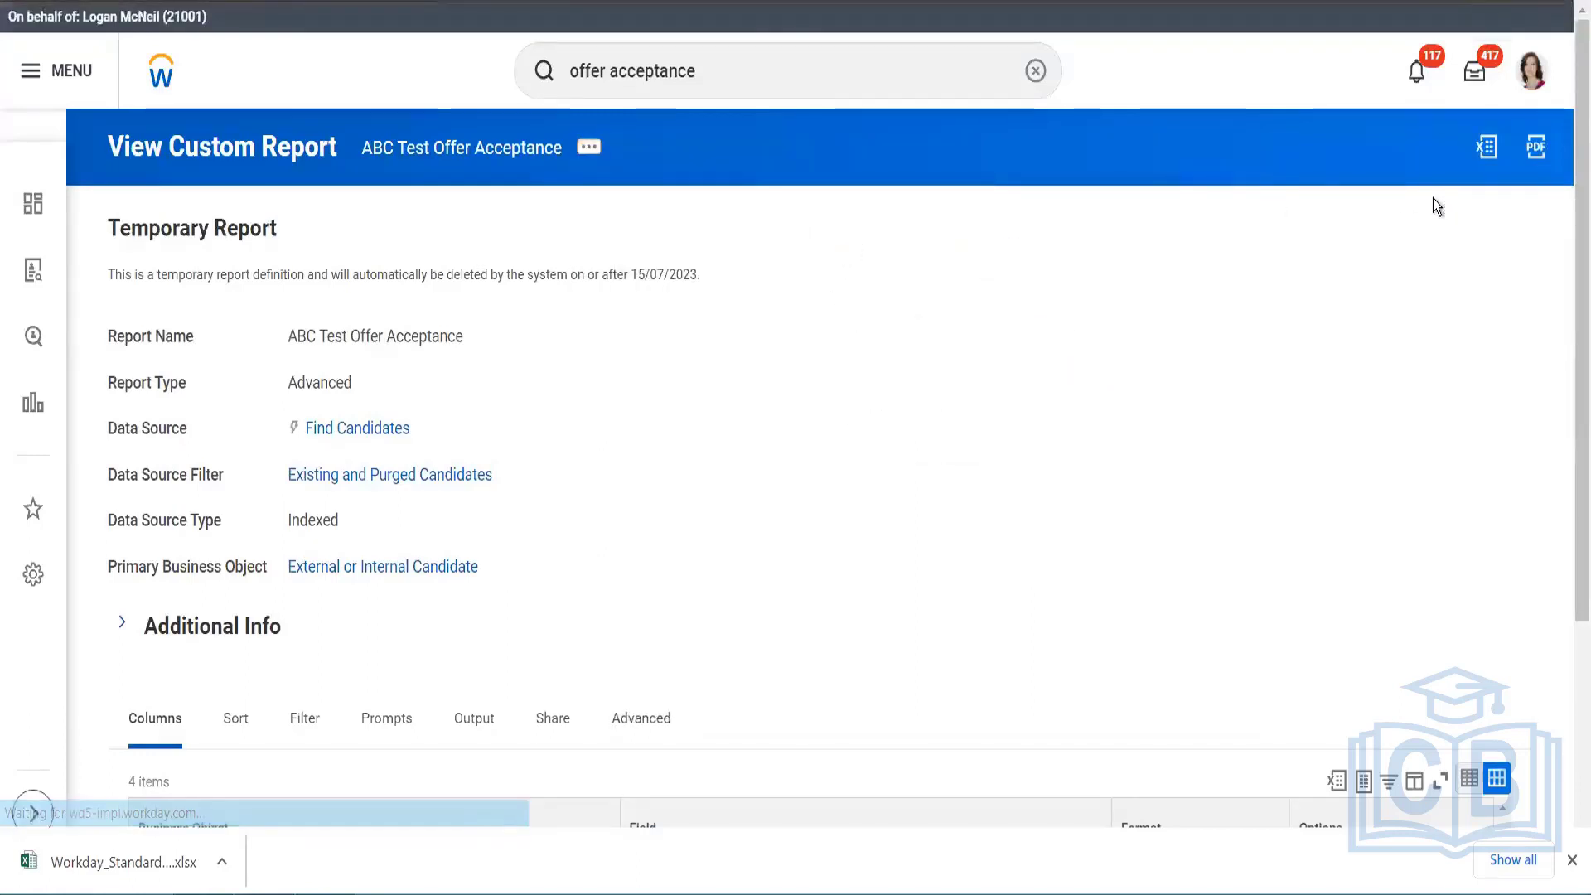
left_click_drag(1571, 242, 1570, 389)
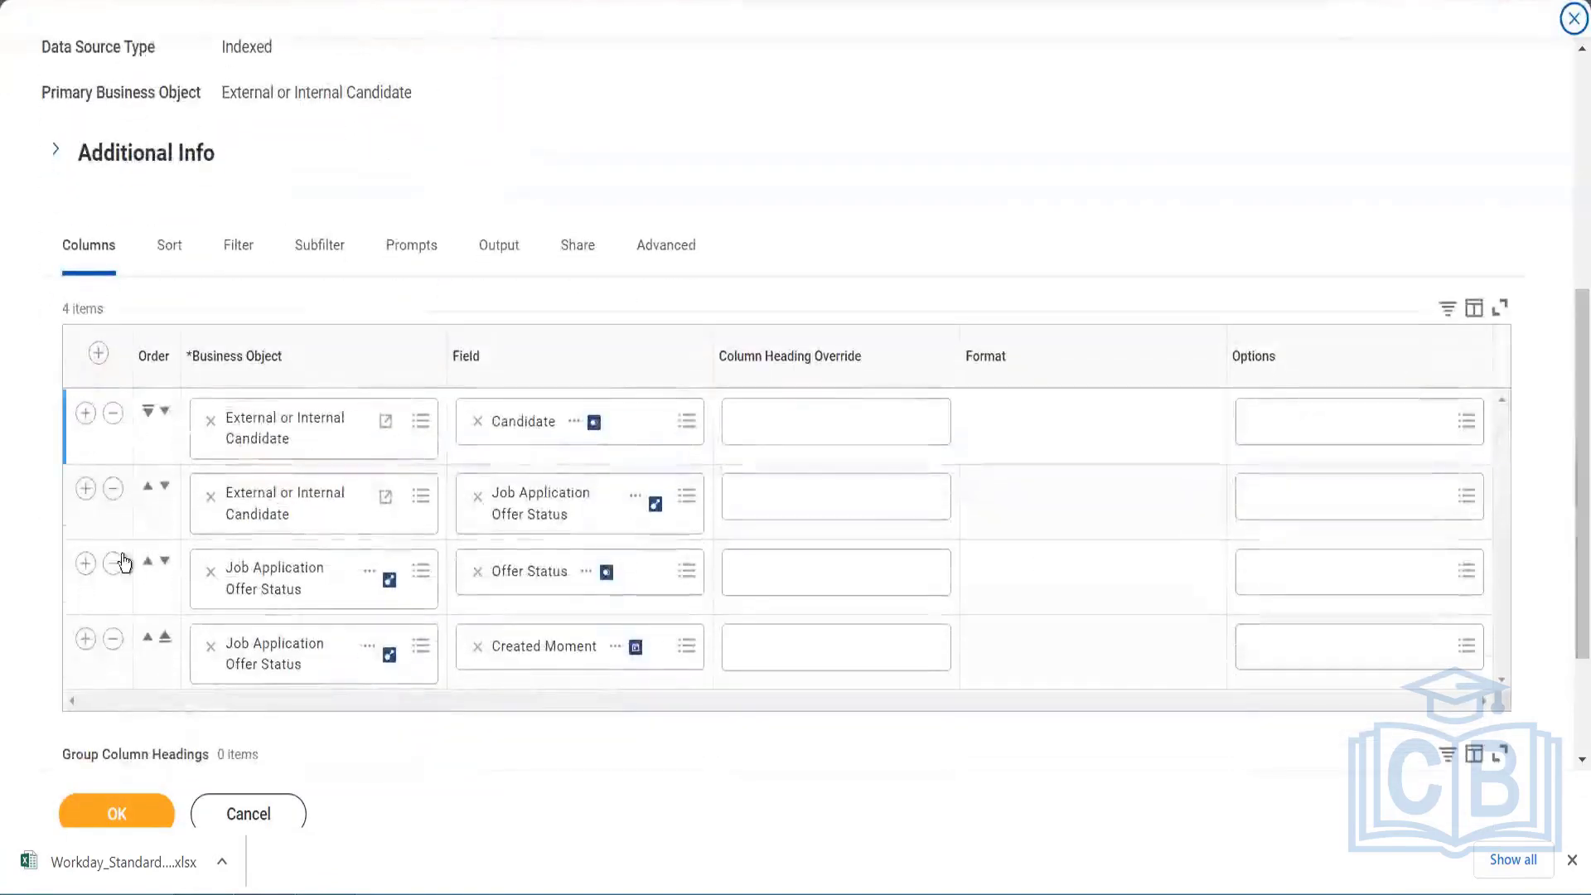
left_click(85, 639)
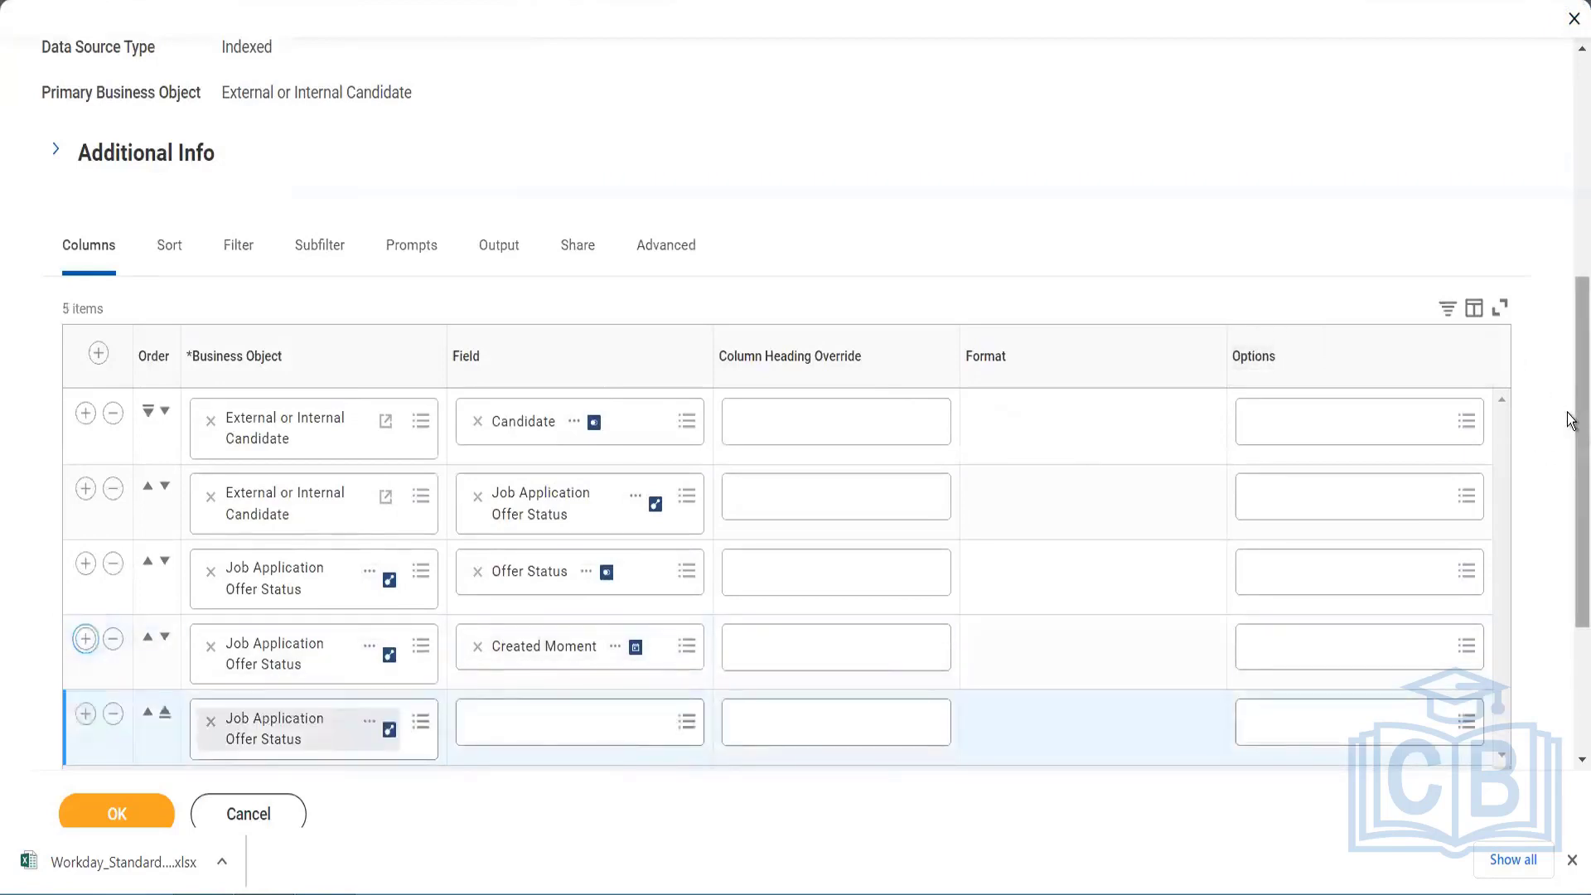
left_click_drag(1571, 420, 1573, 472)
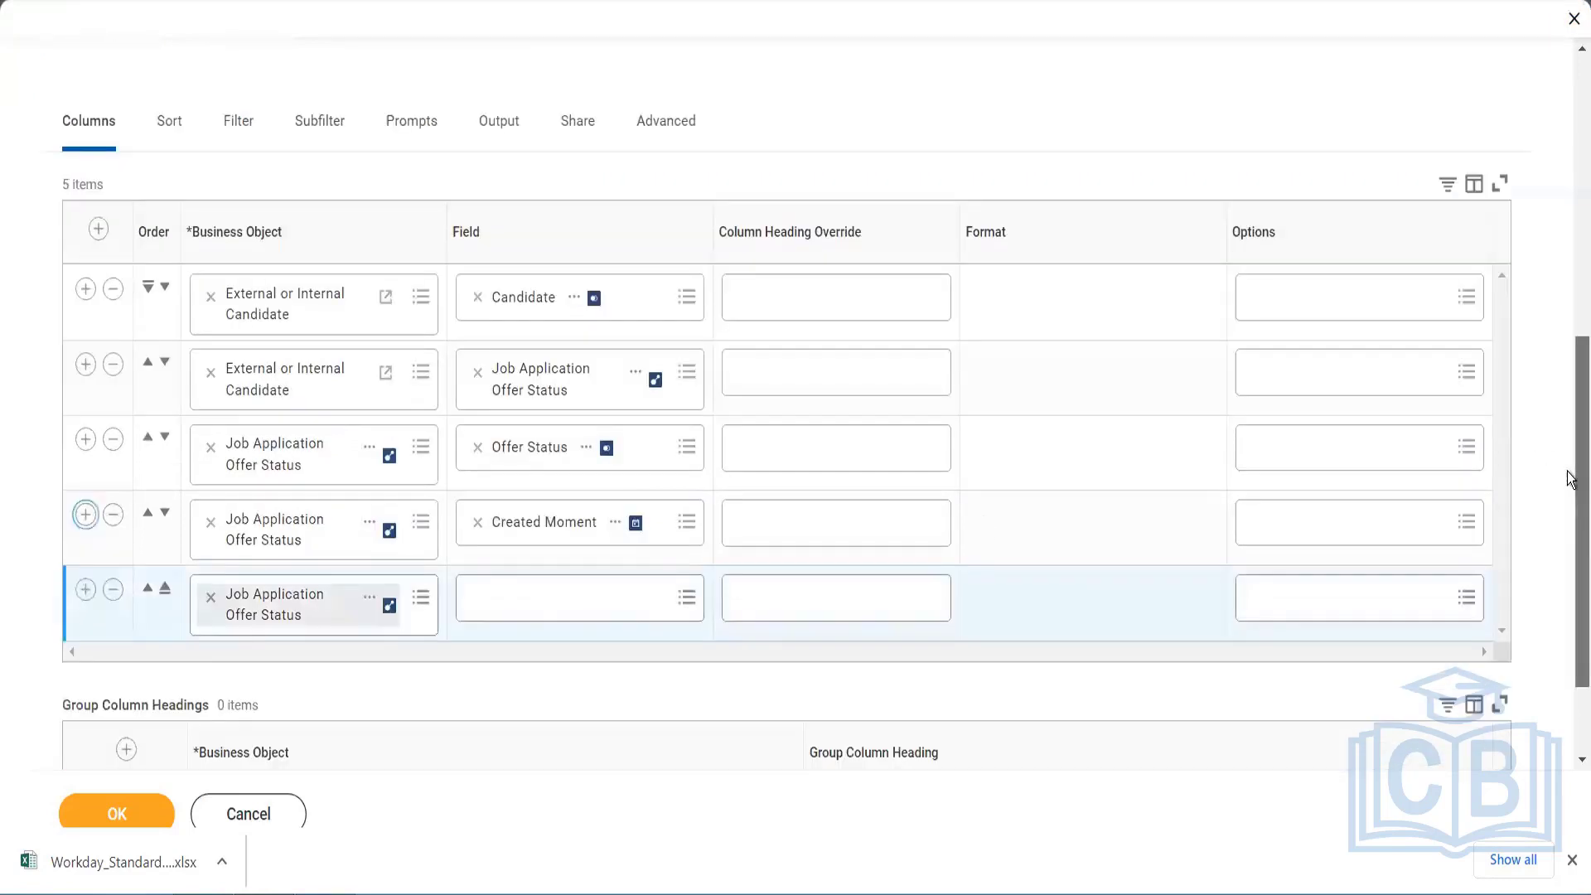
left_click(569, 605)
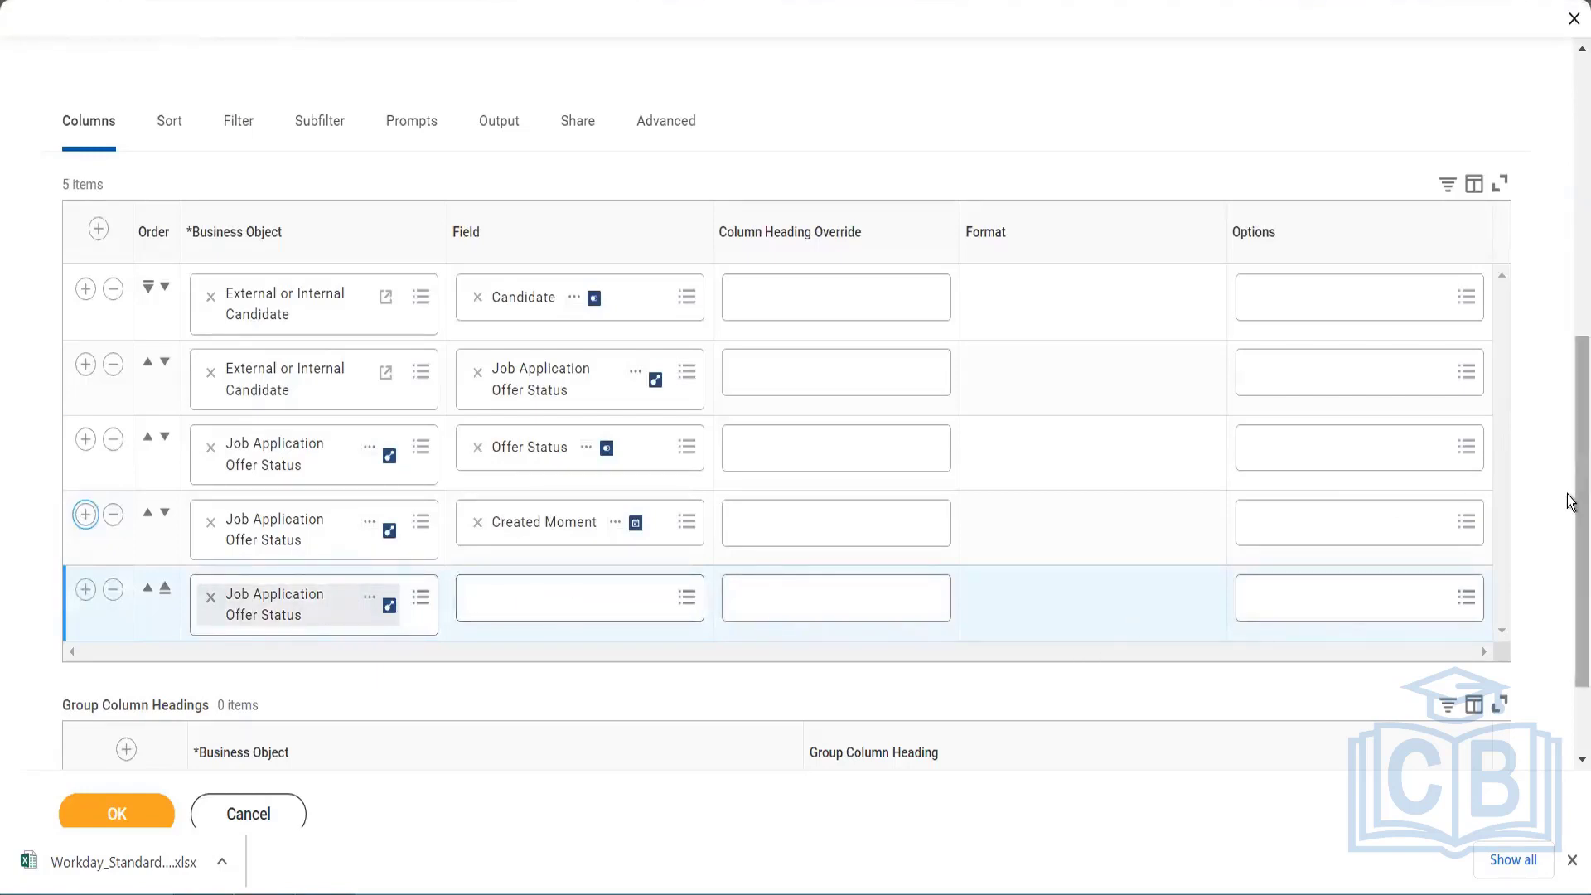
Step: Try to replace the Find Candidates data source by searching for "worker for hcm"
scroll(779, 152, "up", 6)
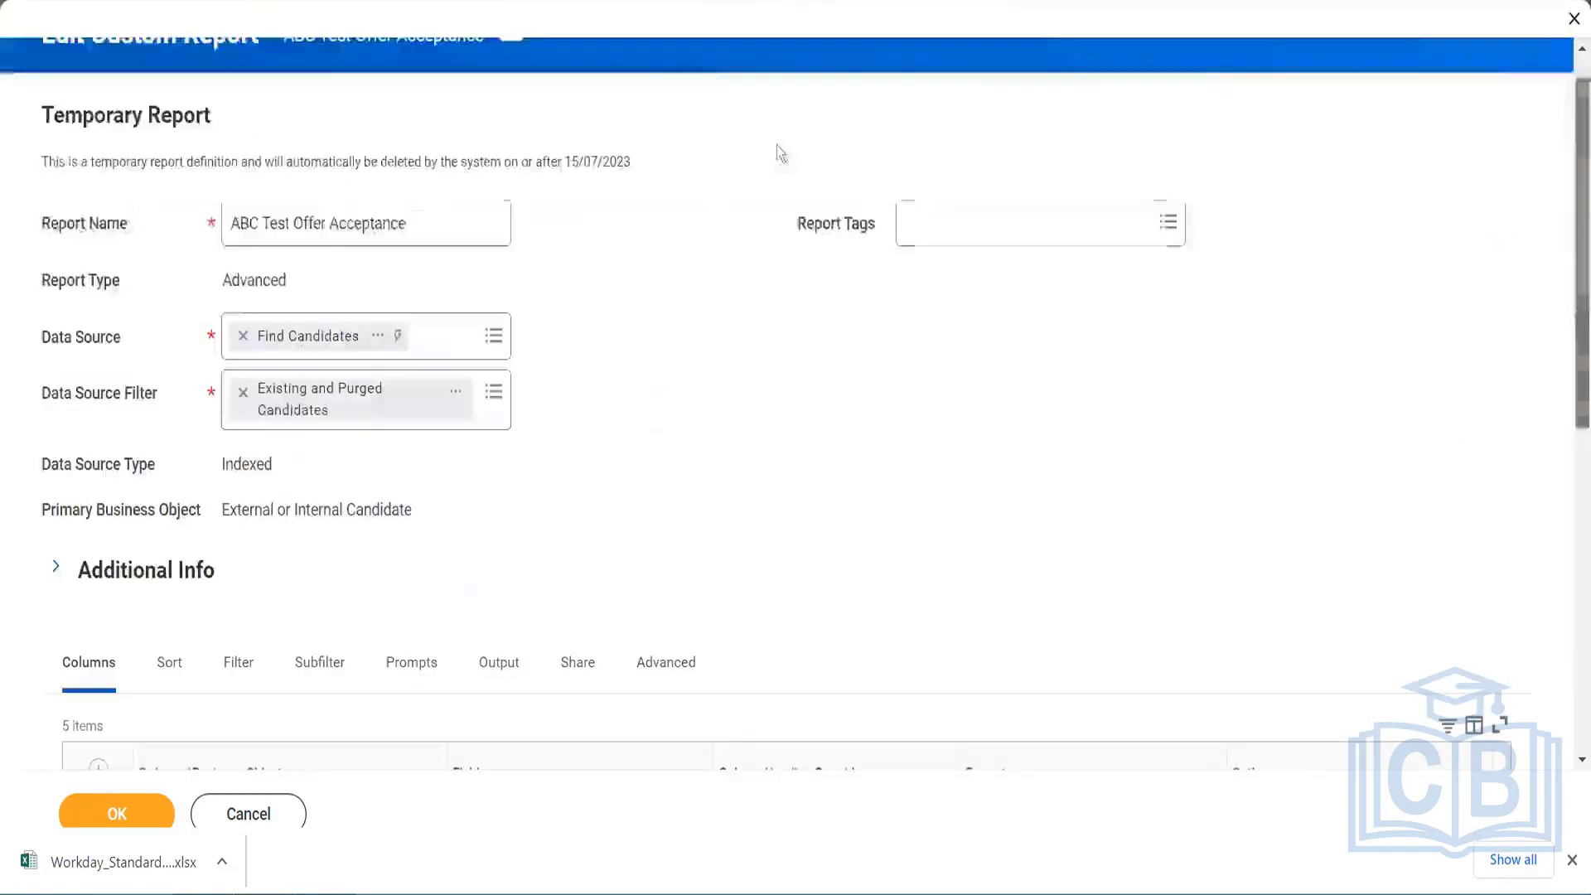
left_click(242, 338)
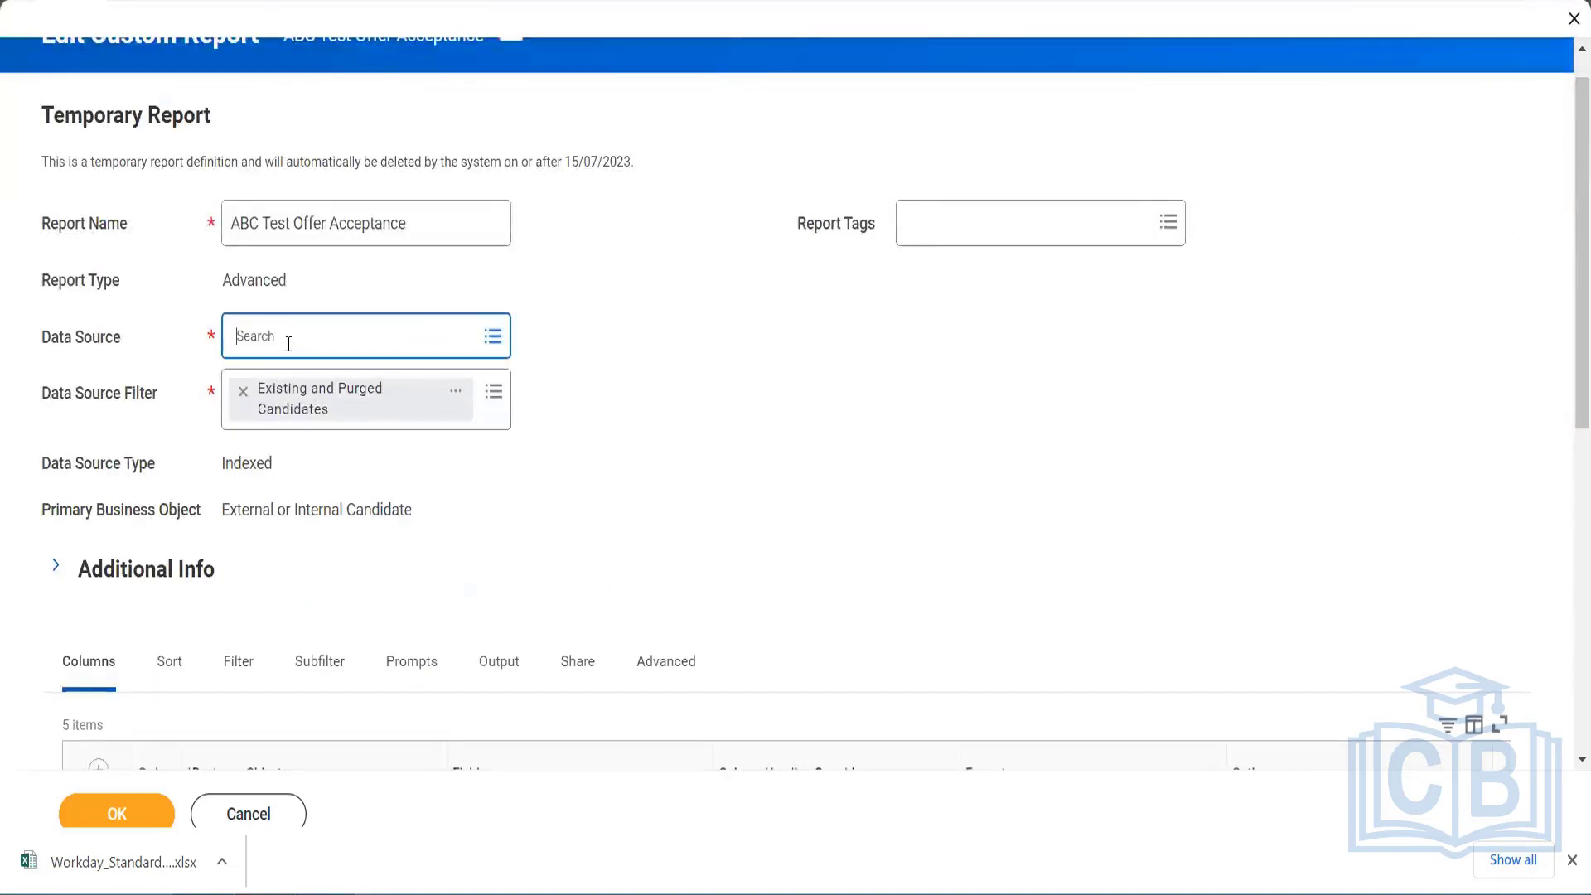
type("wo")
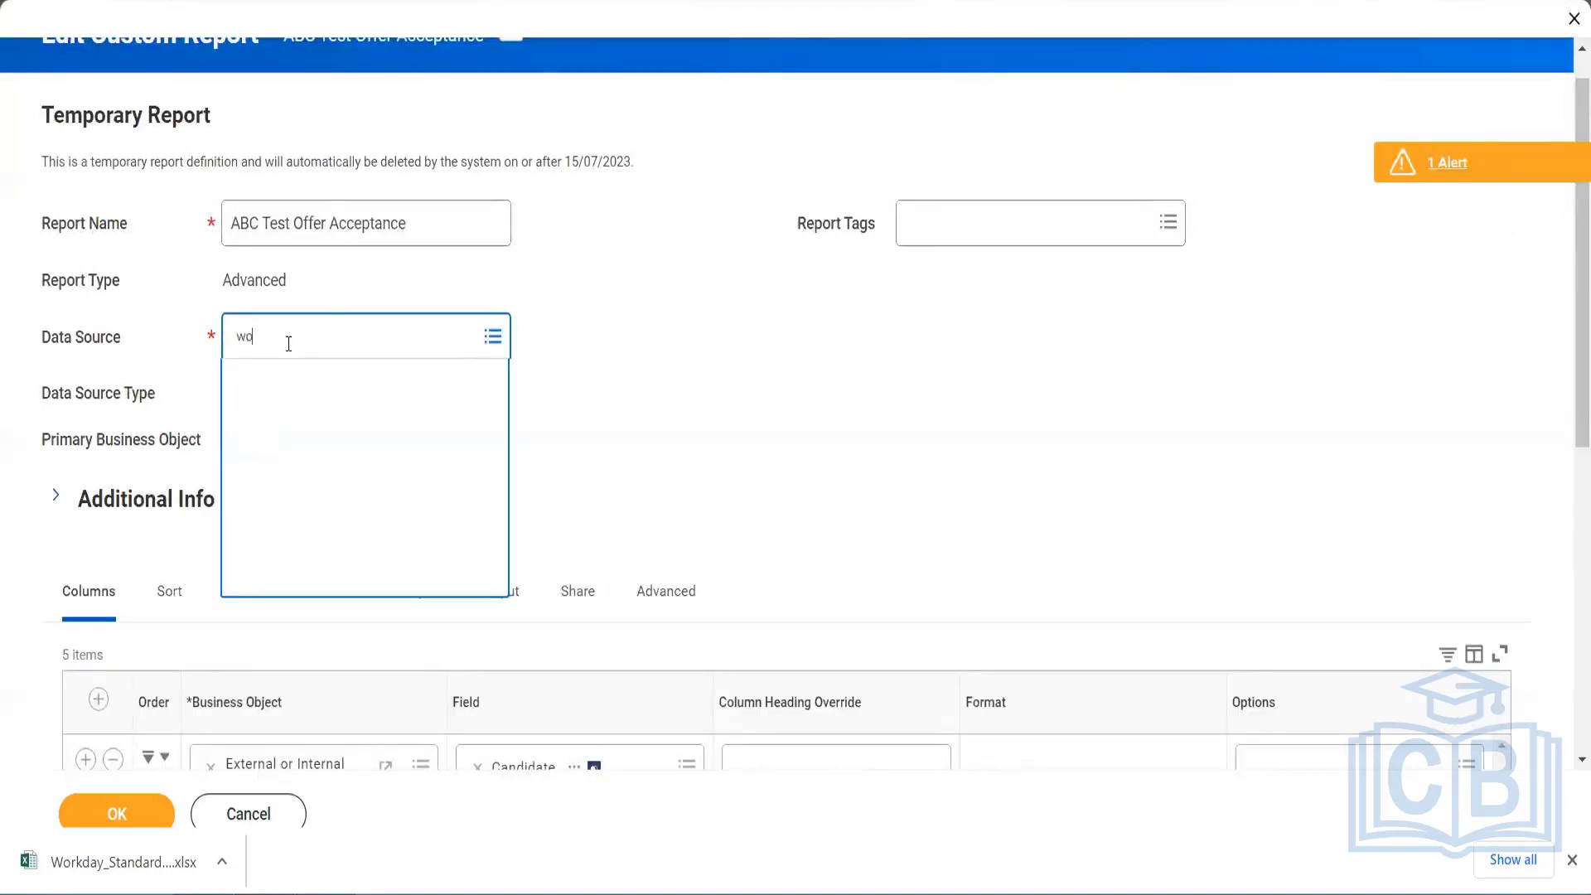
type("rker for hcm")
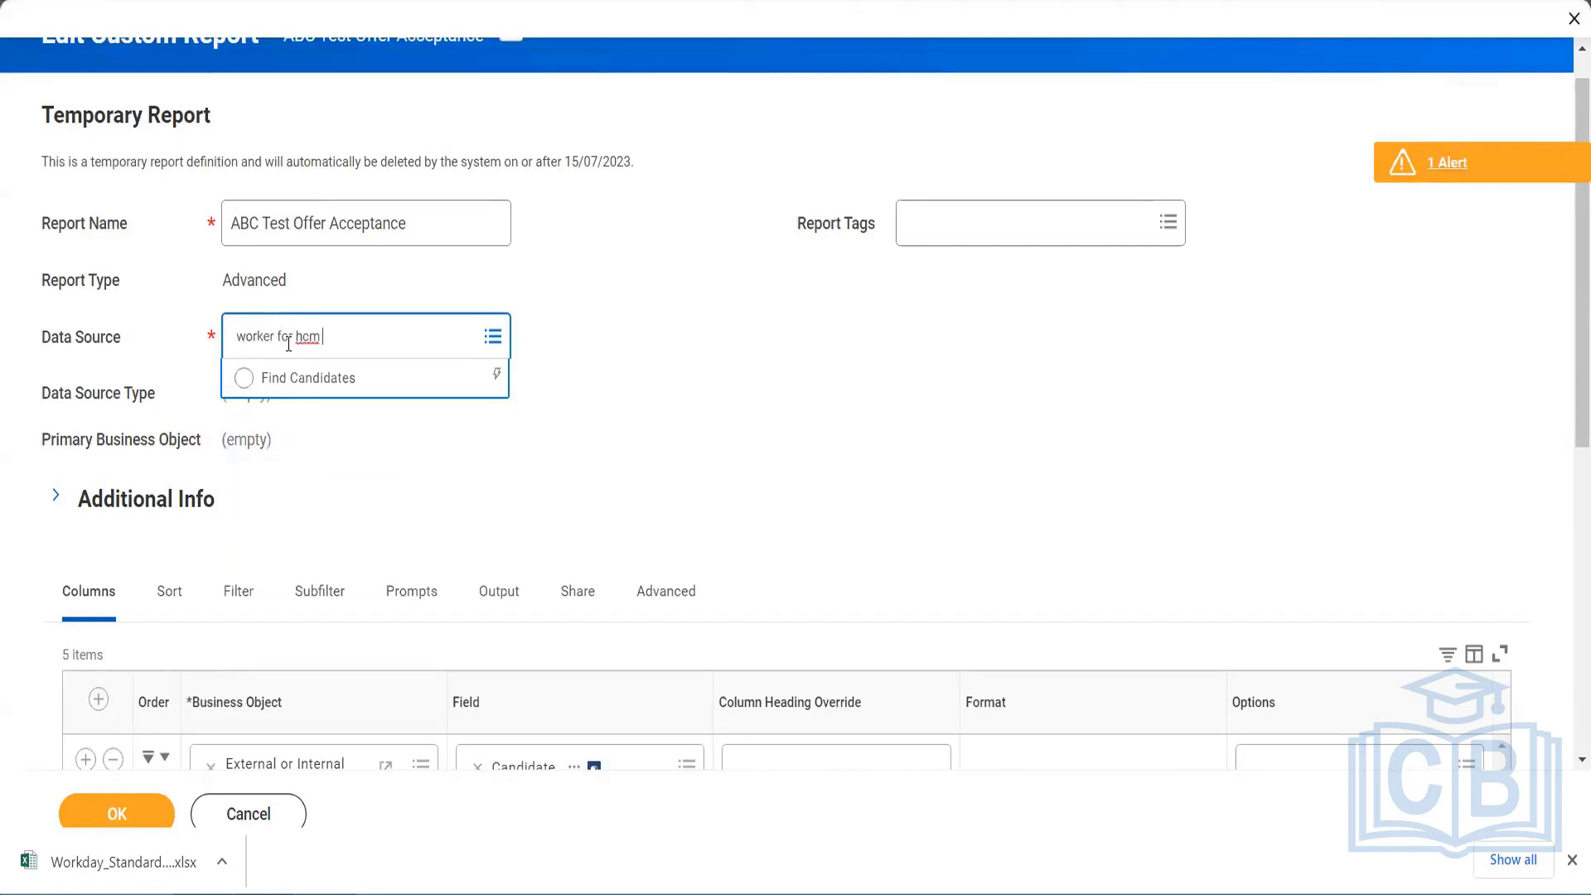
key("Return")
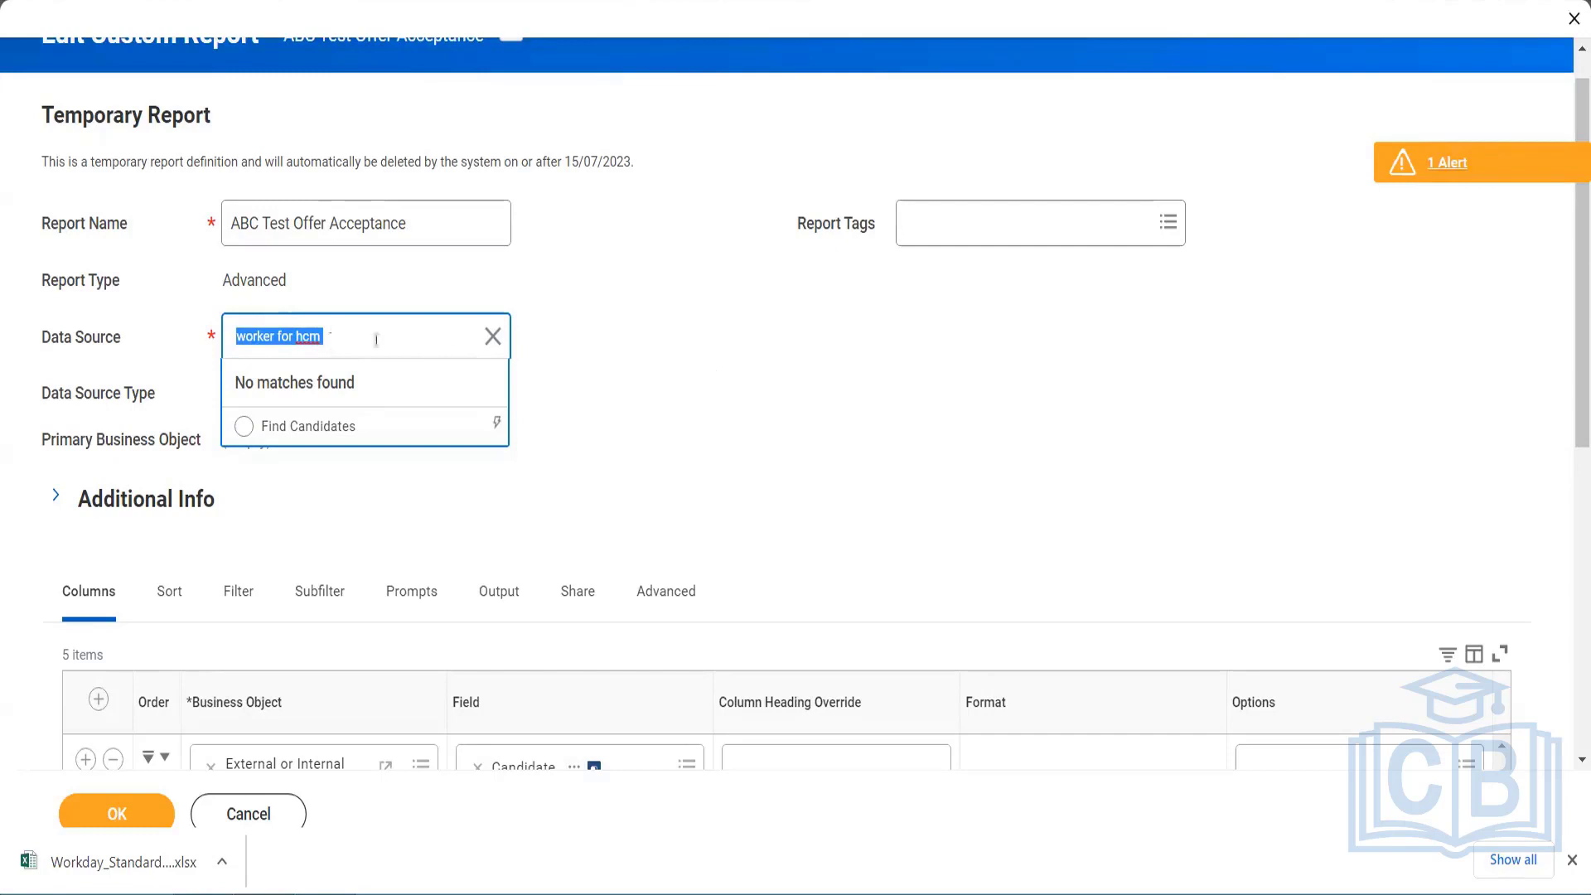
left_click(788, 341)
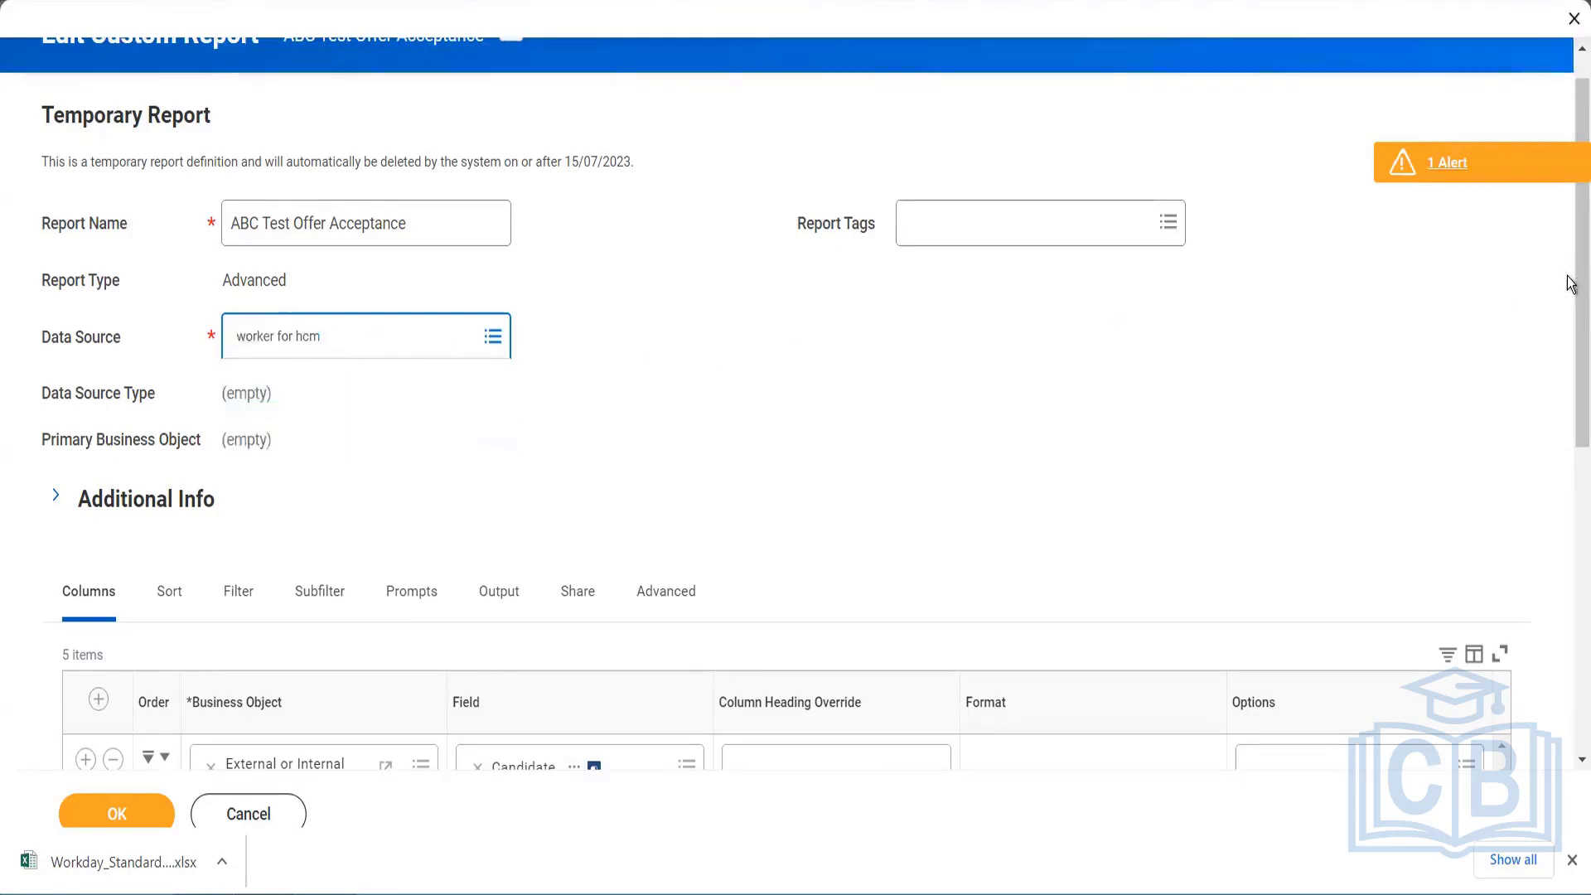
Step: Remove the empty last column row and discard all changes to the report definition
left_click_drag(1566, 451, 1569, 530)
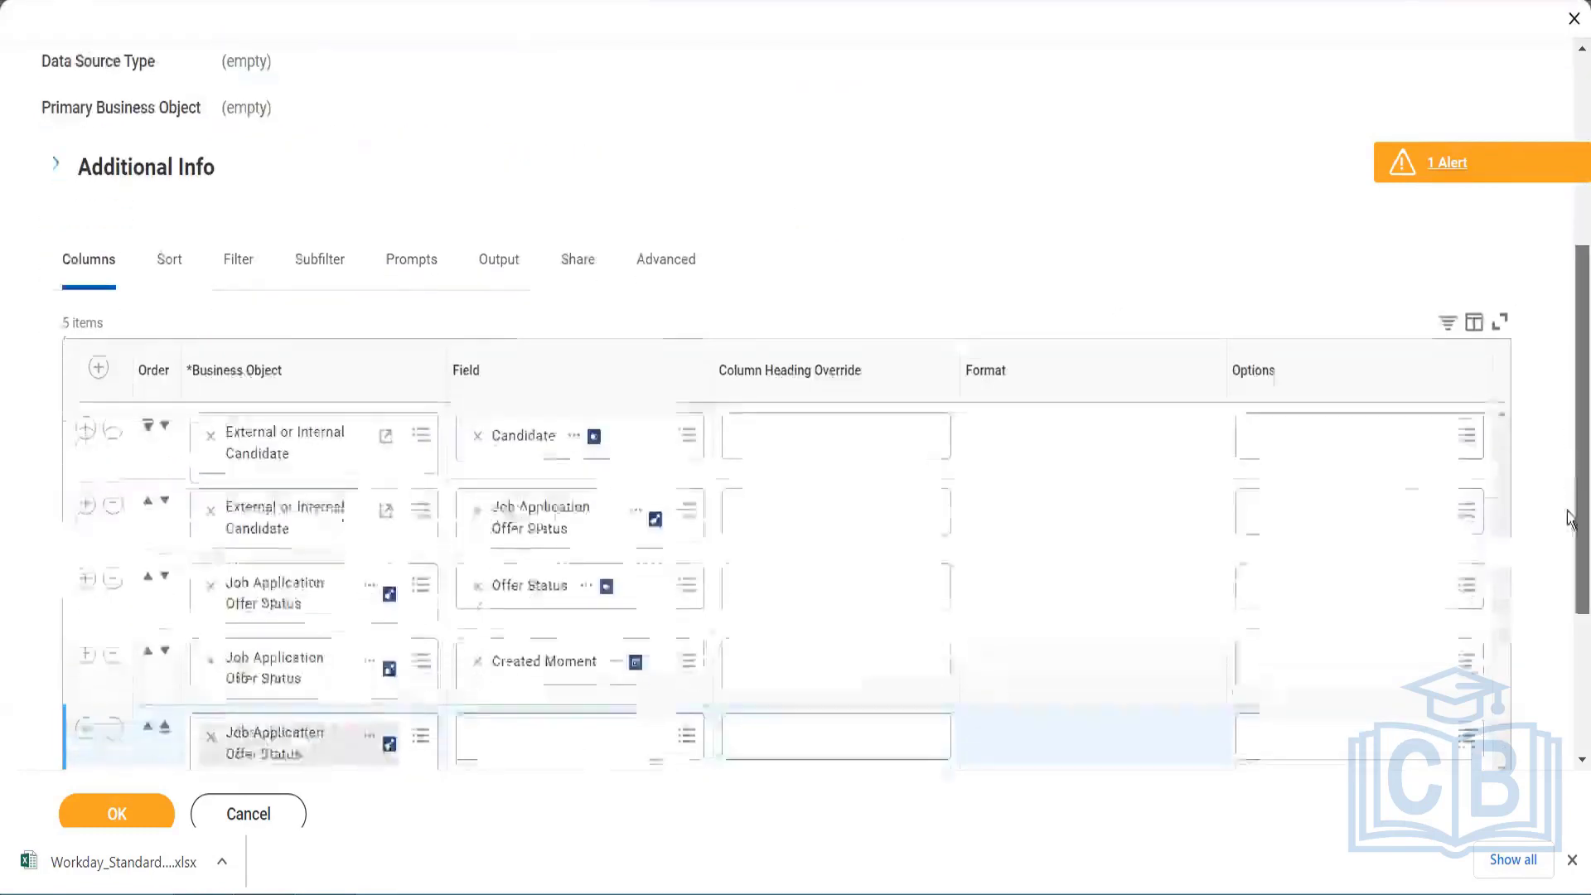
scroll(58, 614, "down", 2)
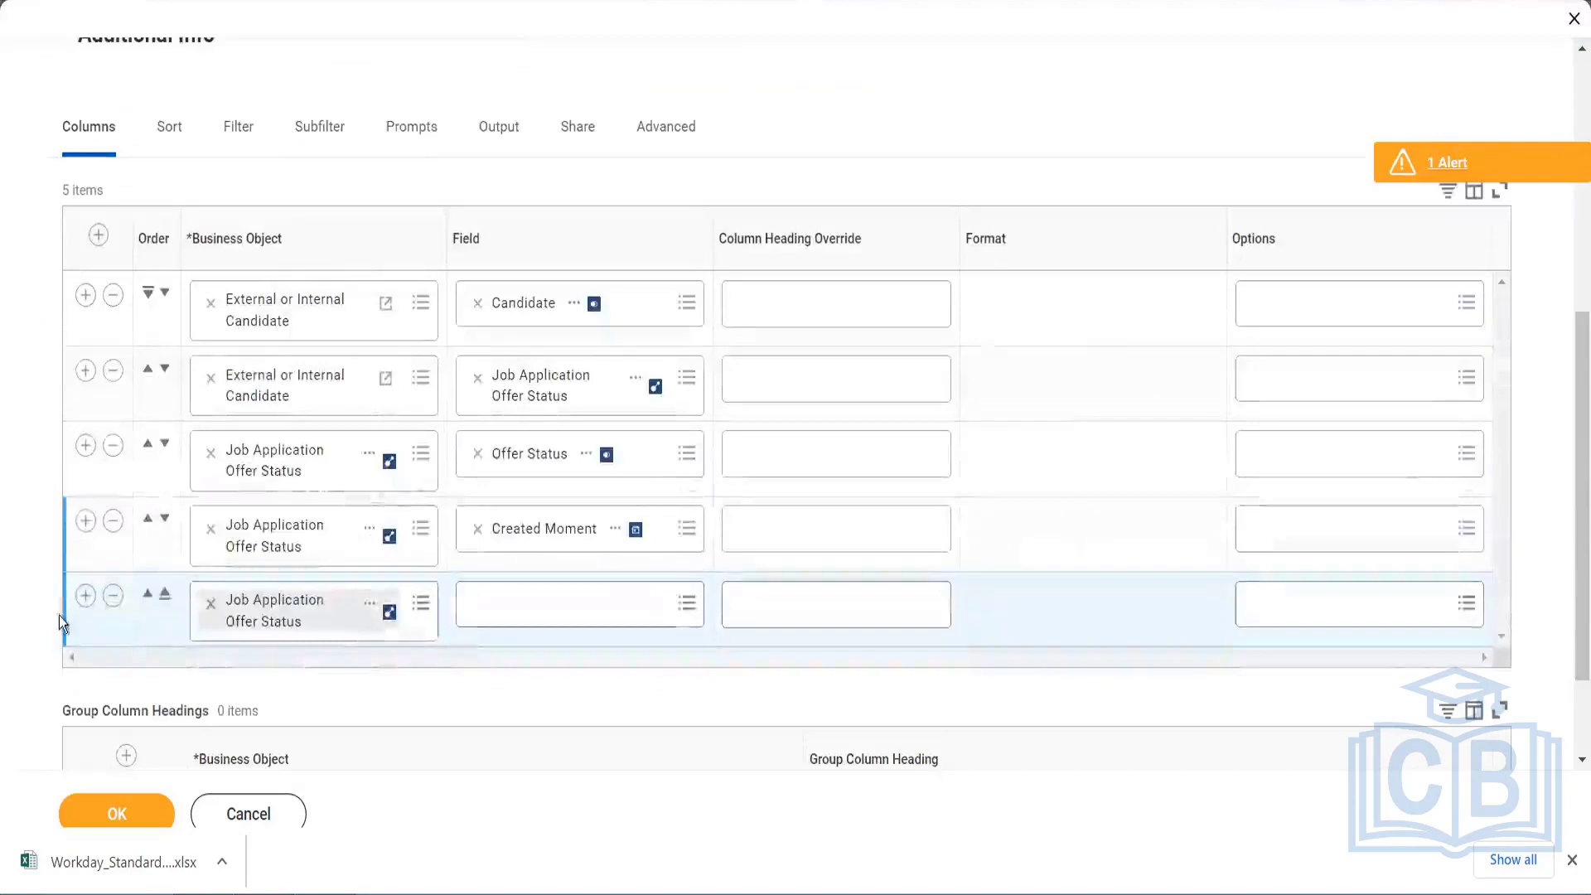
left_click(113, 595)
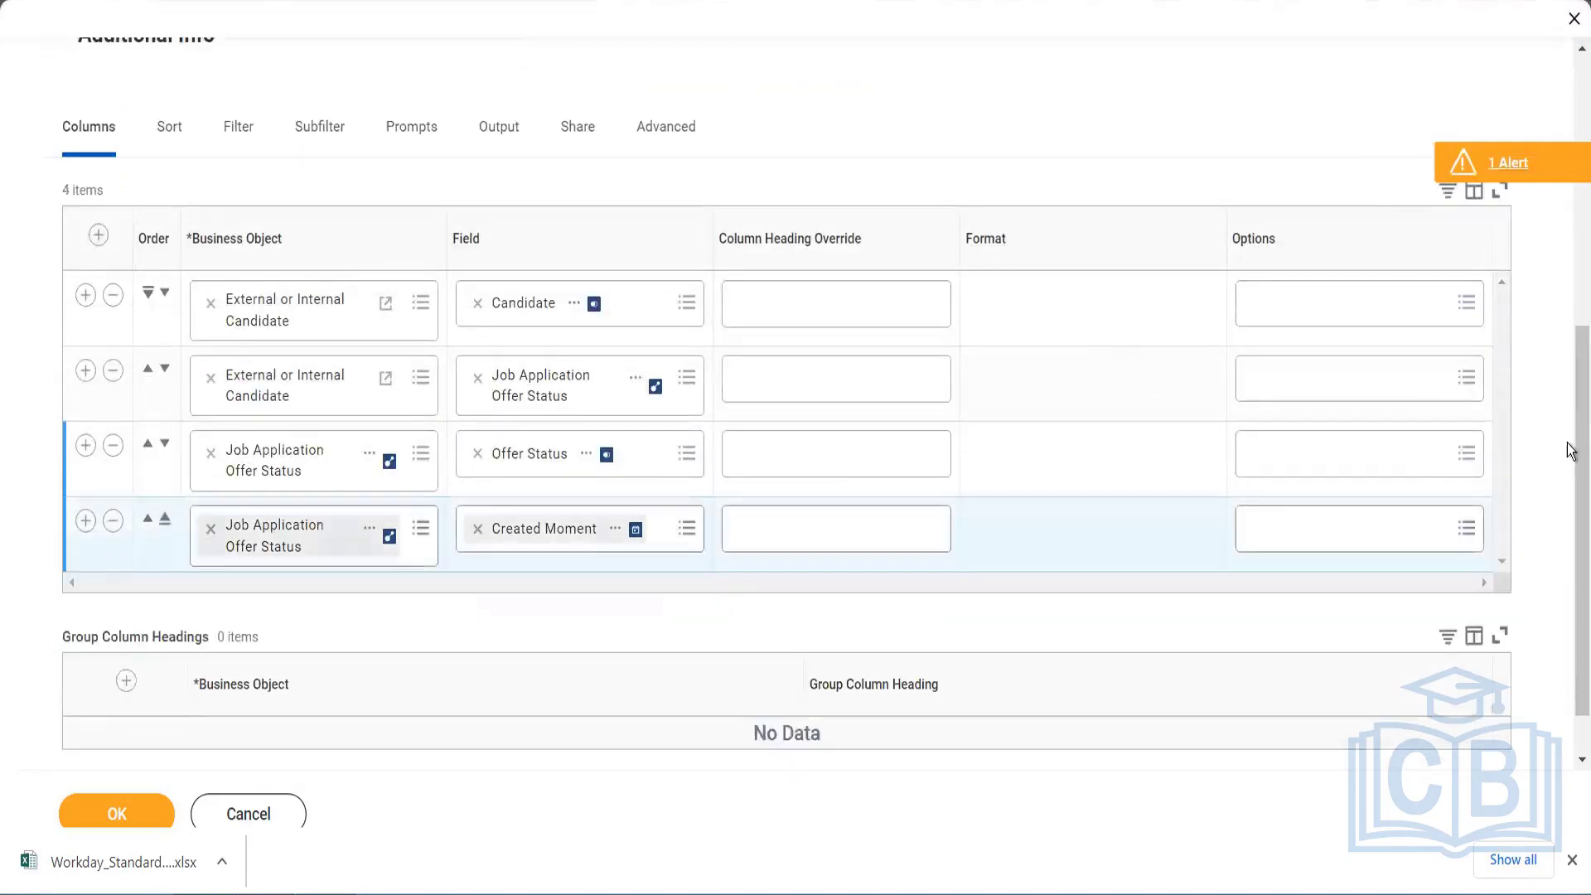
left_click_drag(1573, 454, 1569, 79)
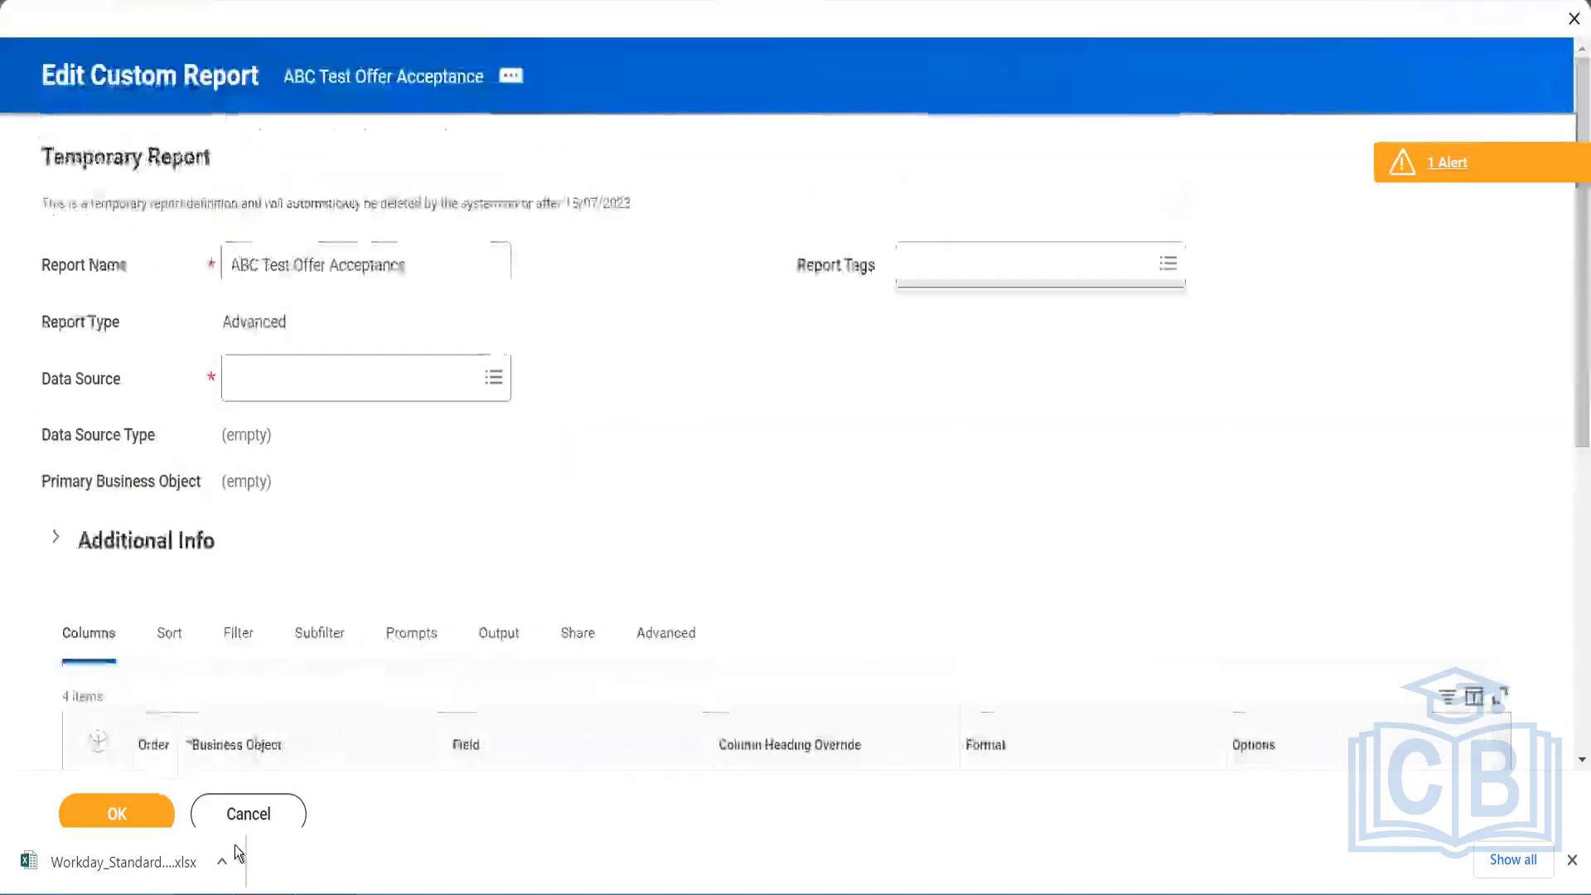
left_click(267, 814)
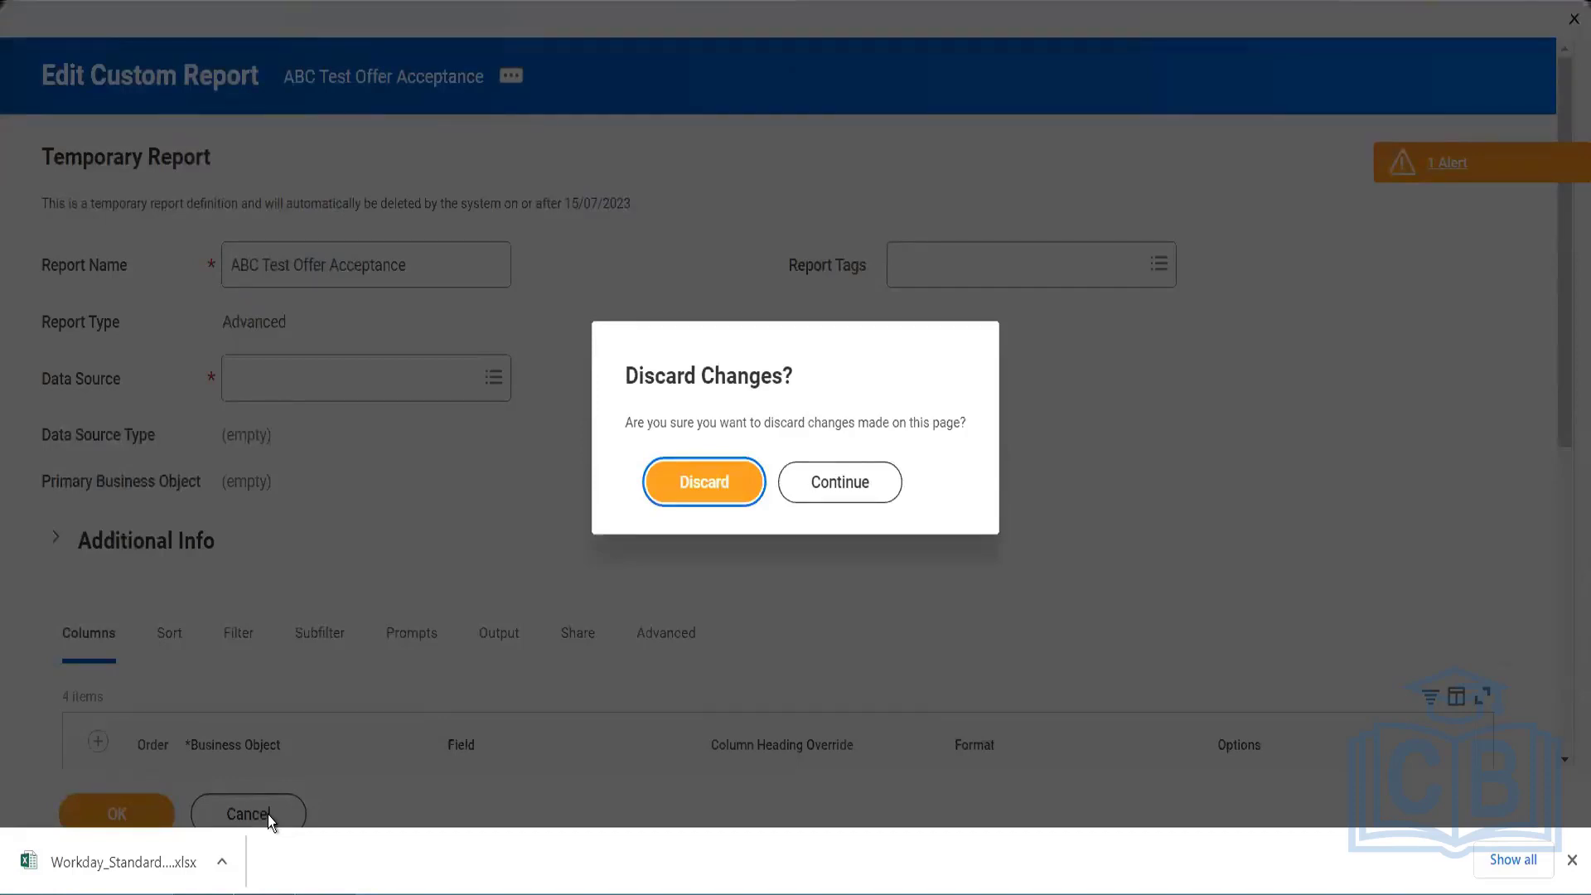
left_click(701, 489)
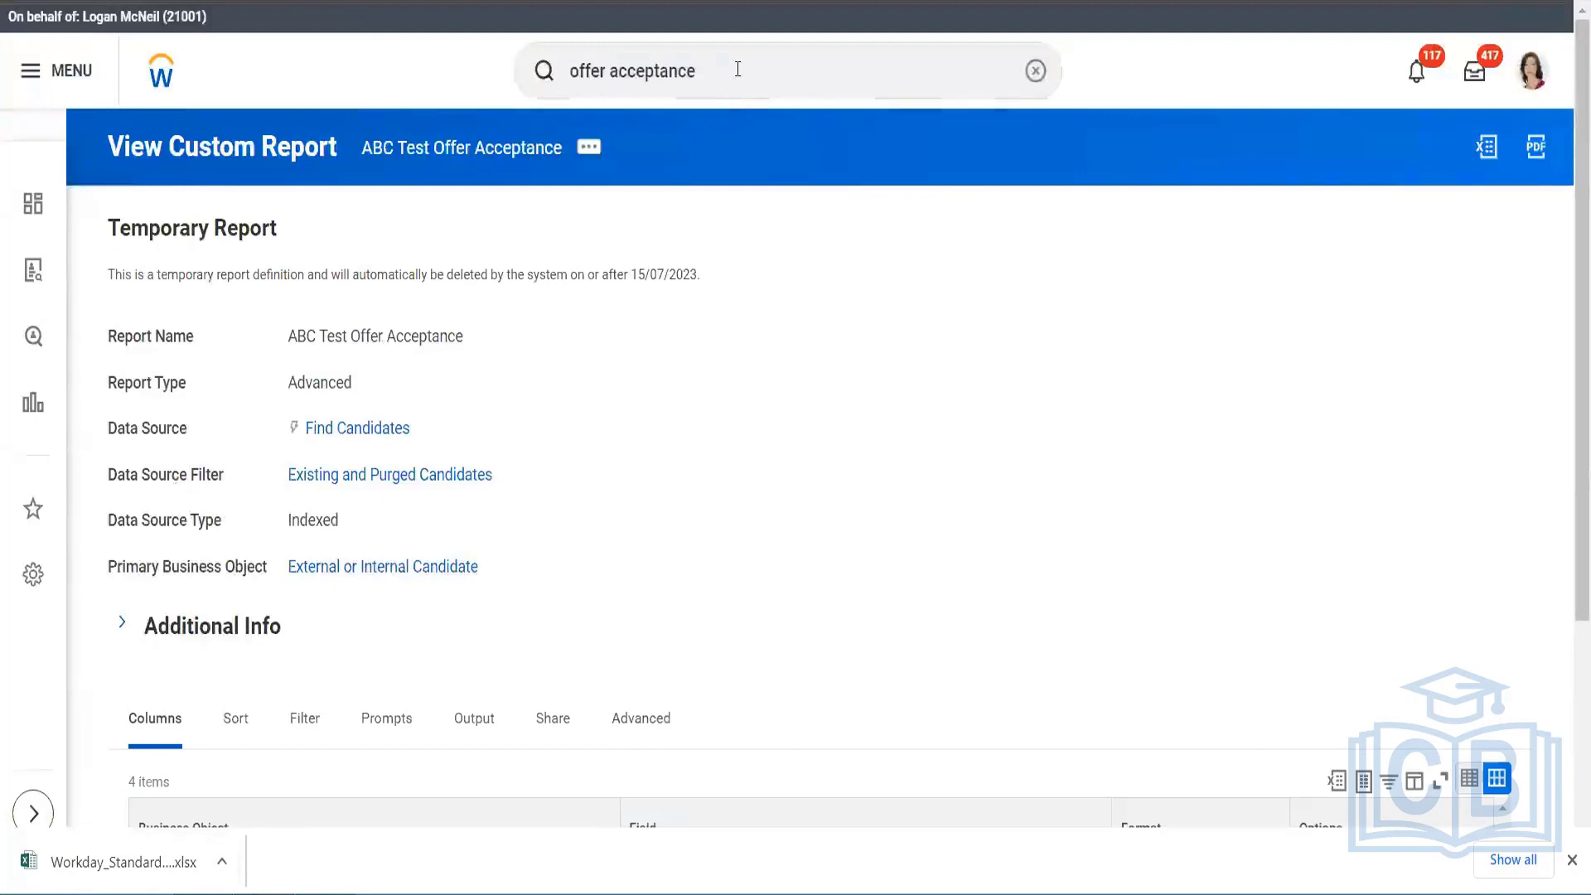
left_click(736, 70)
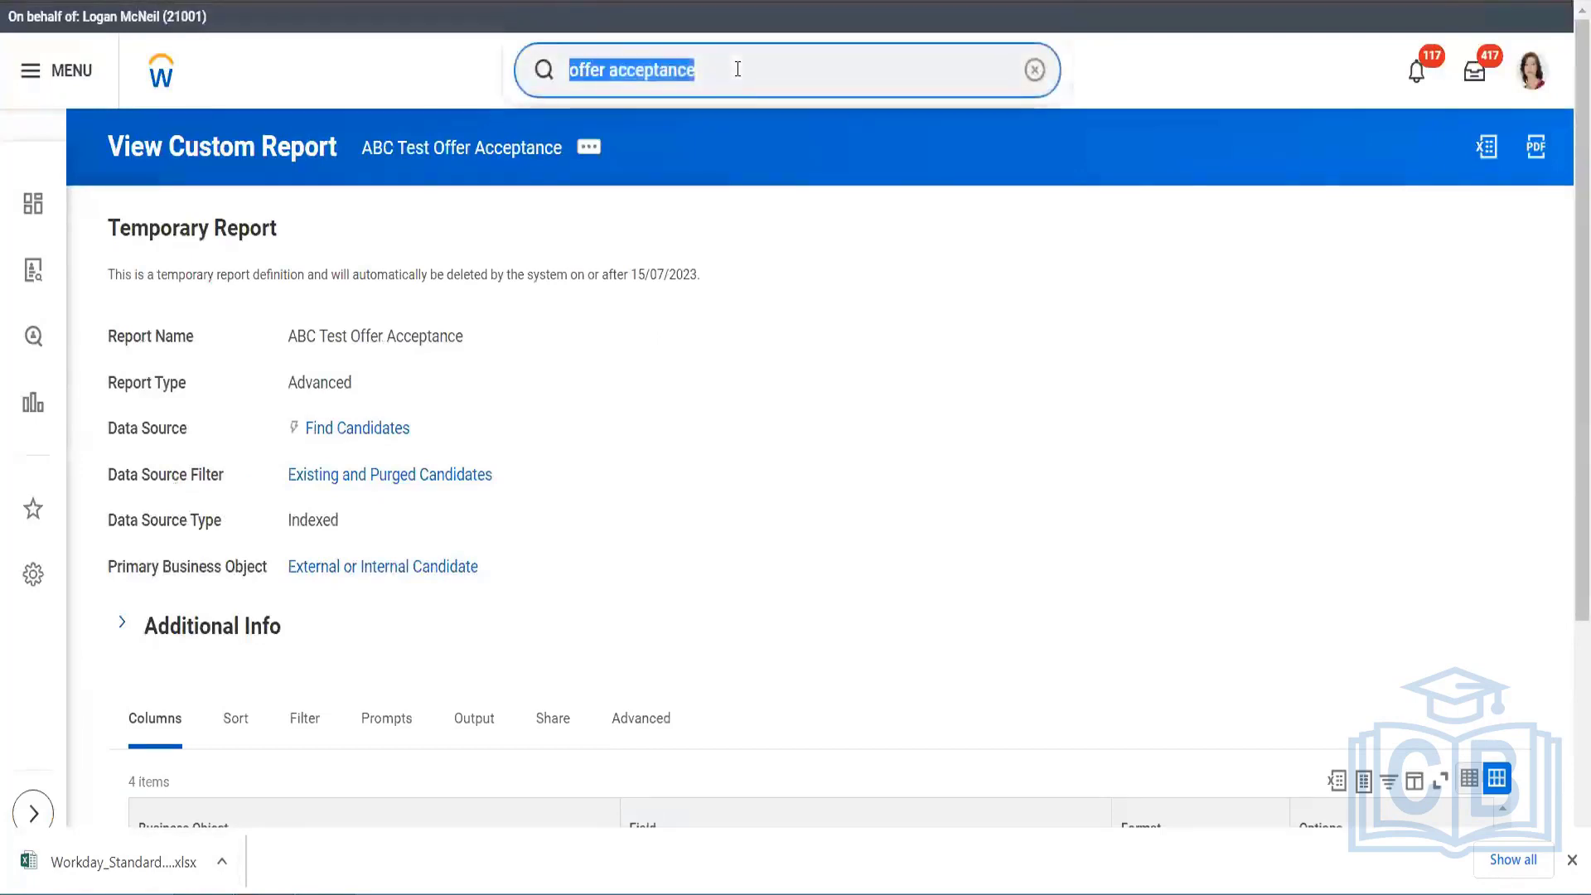
type("s")
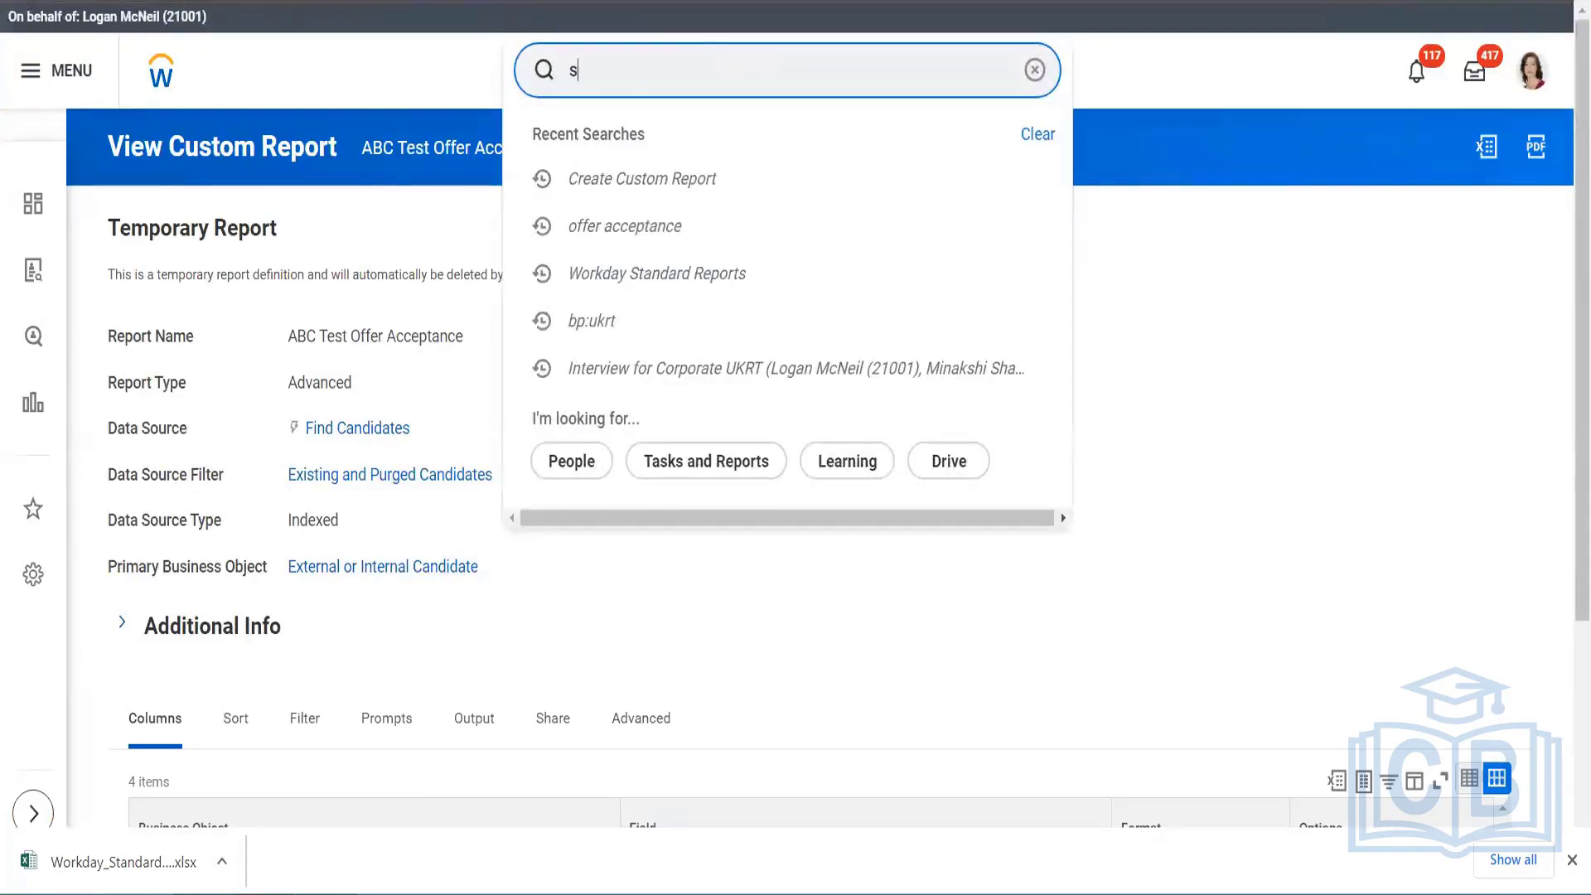
key("alt+Tab")
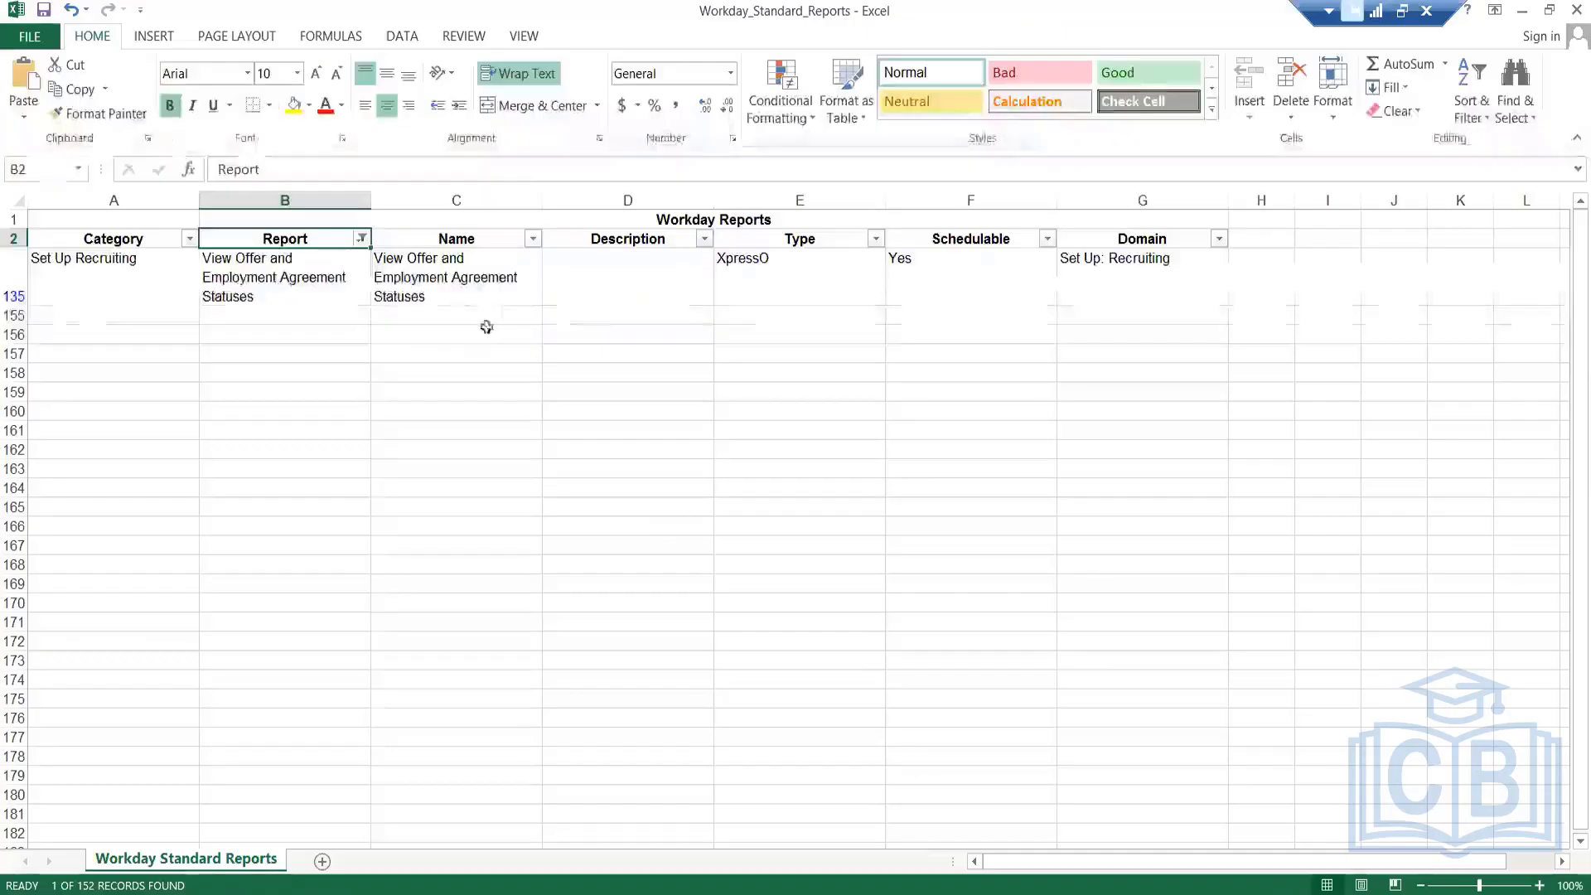
left_click(362, 238)
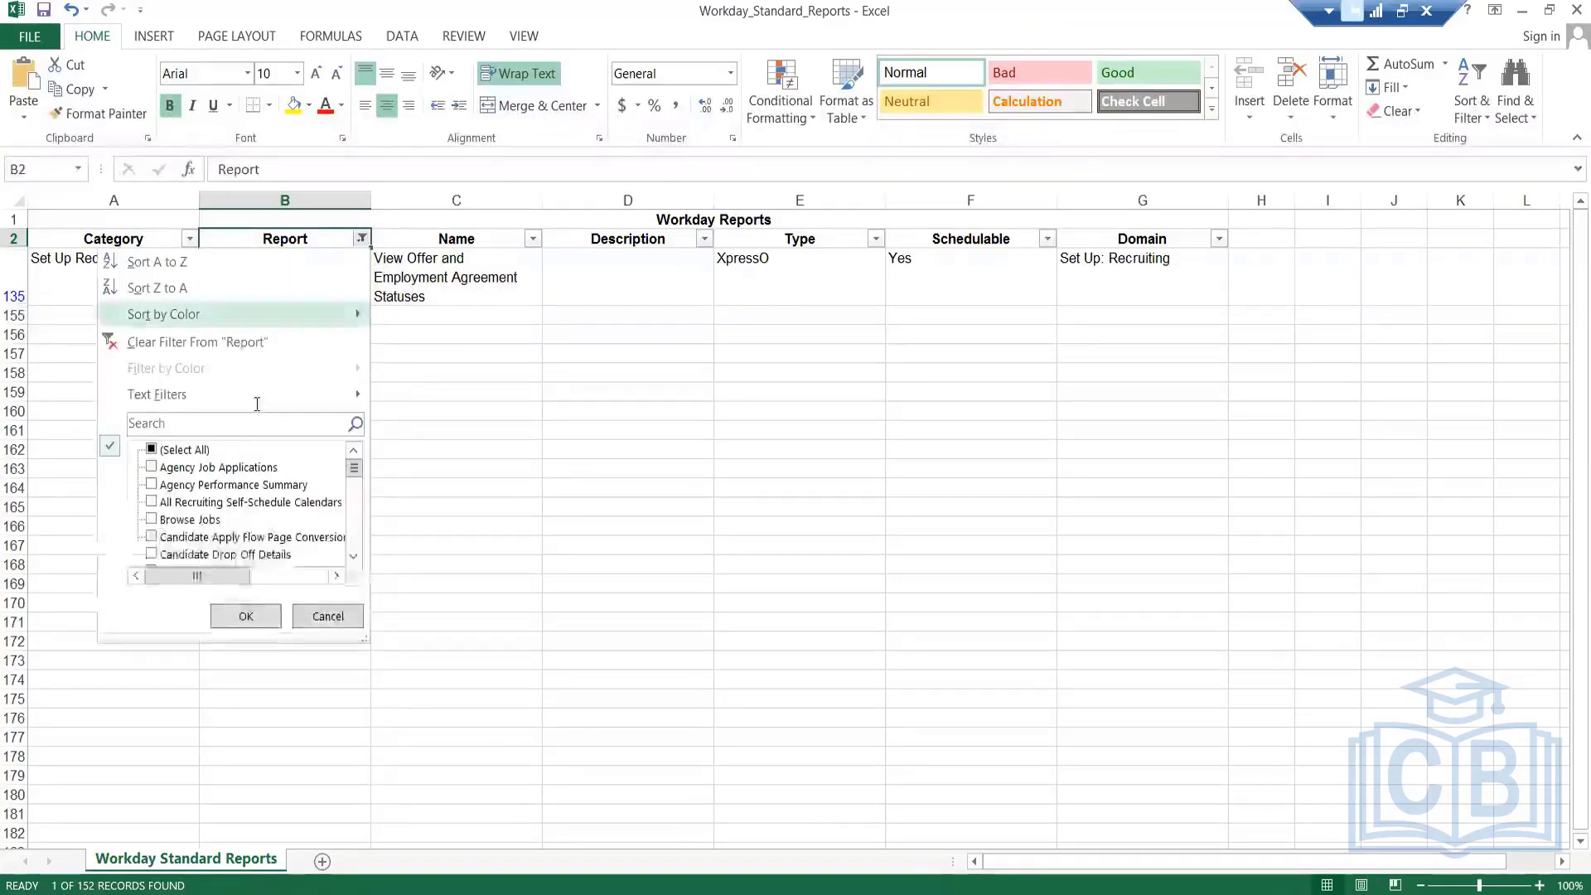
left_click(176, 452)
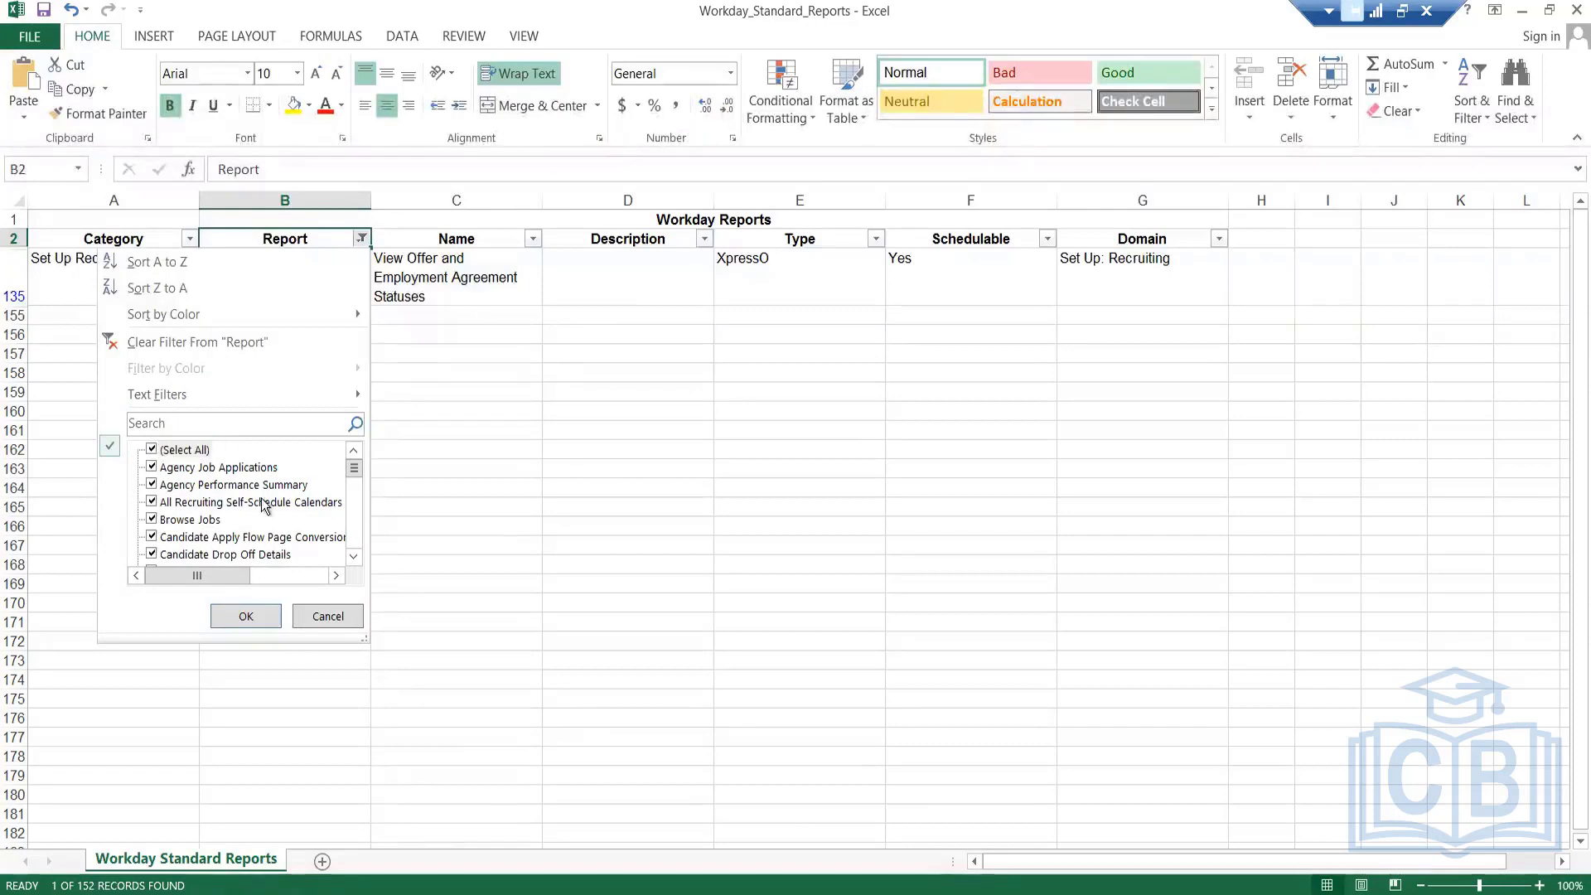
key("Escape")
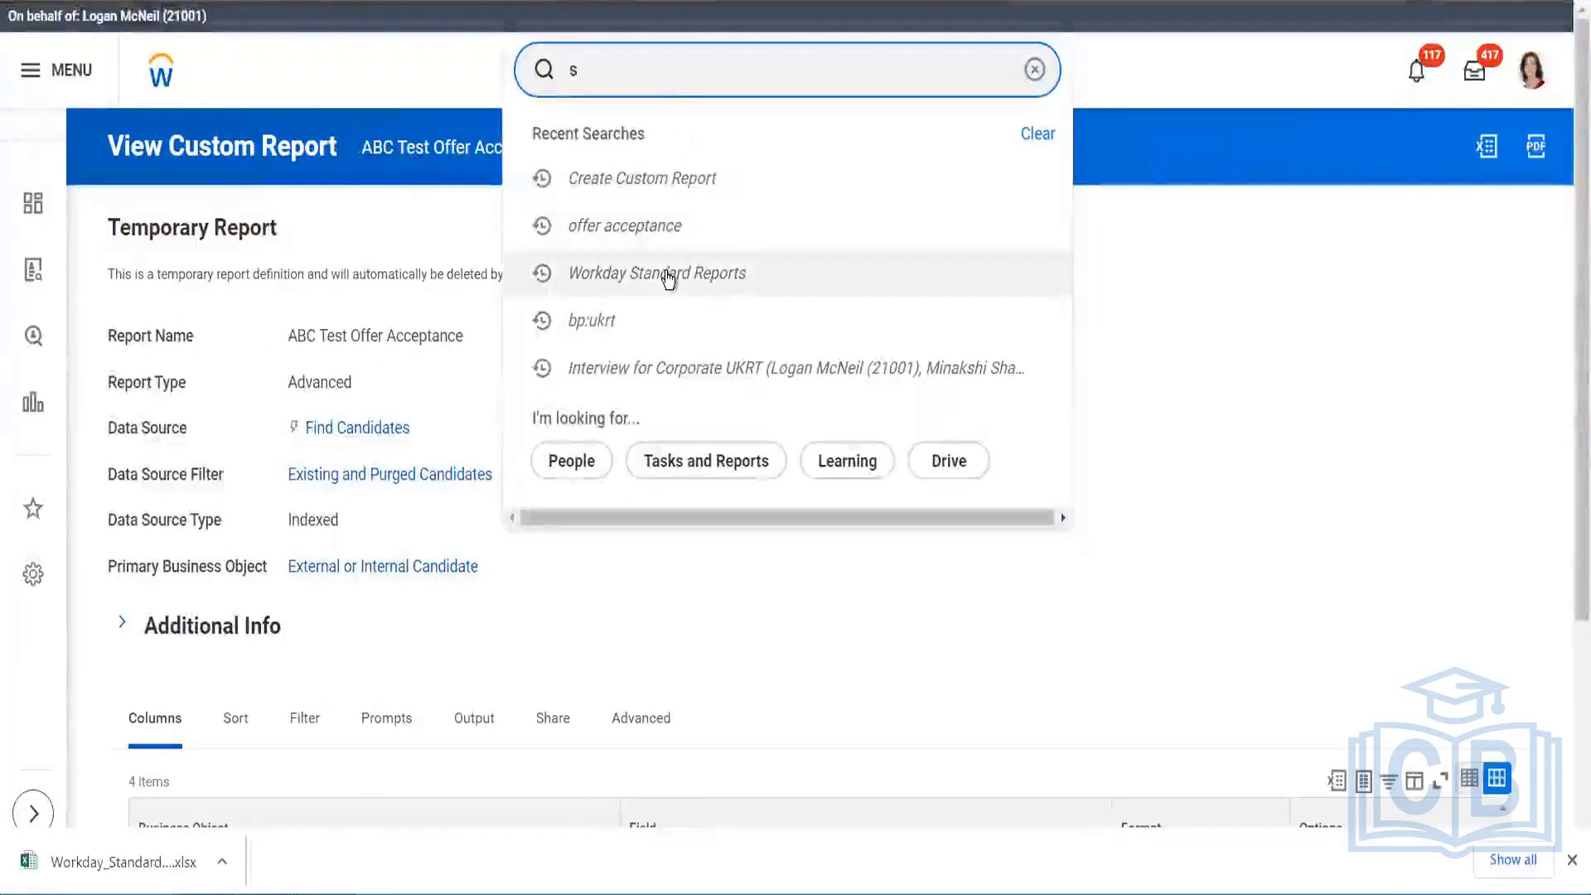
key("BackSpace")
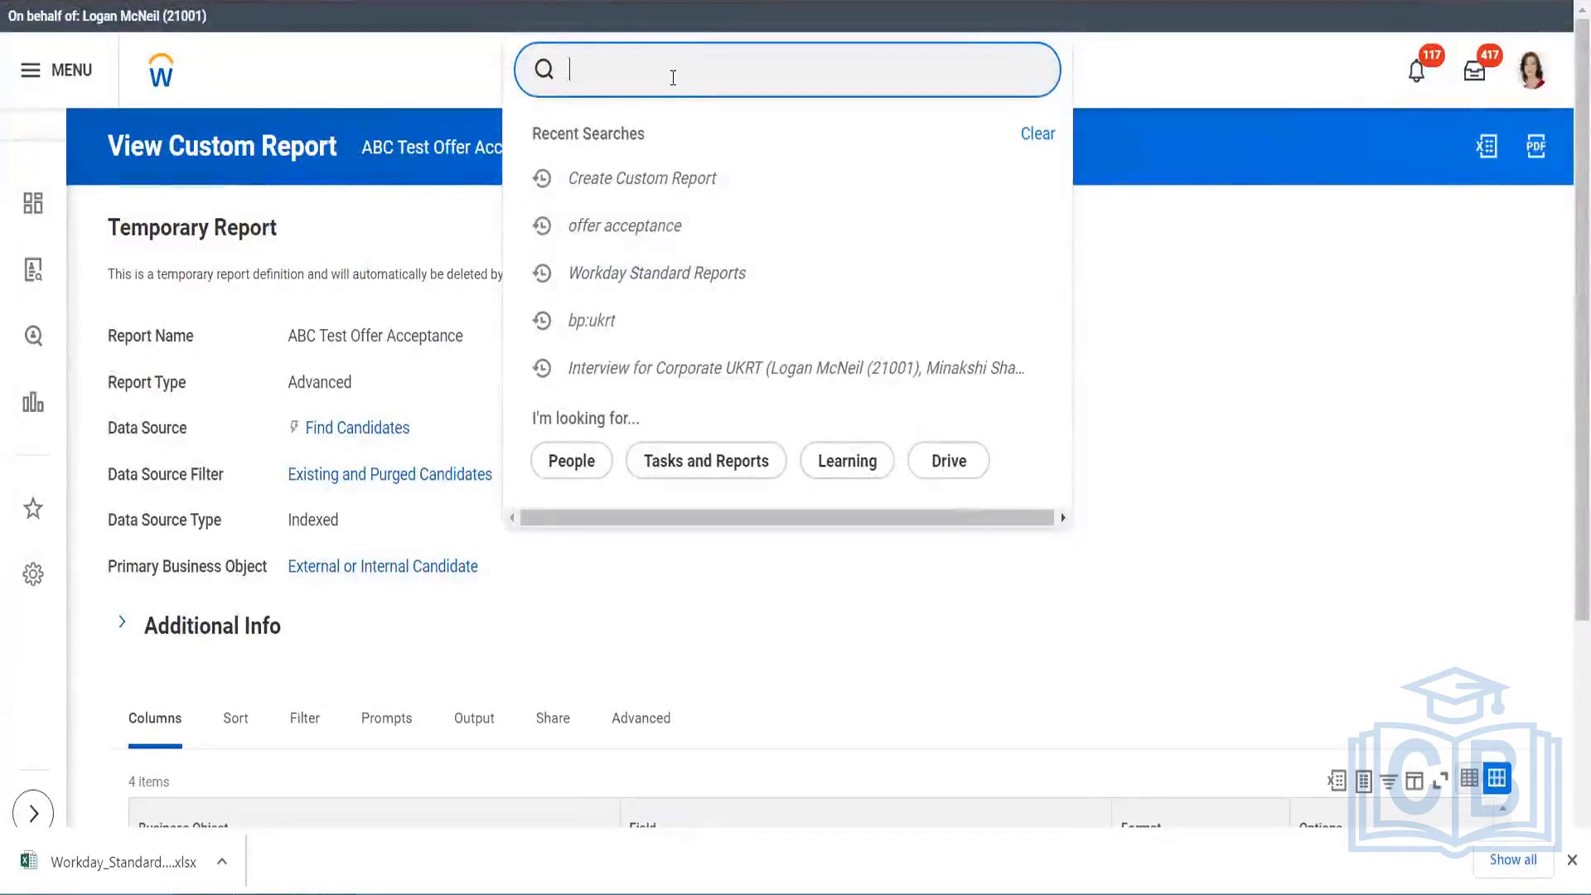
Step: Copy the name View Offer and Employment Agreement Statuses from the Excel workbook and open that report in Workday
key("alt+Tab")
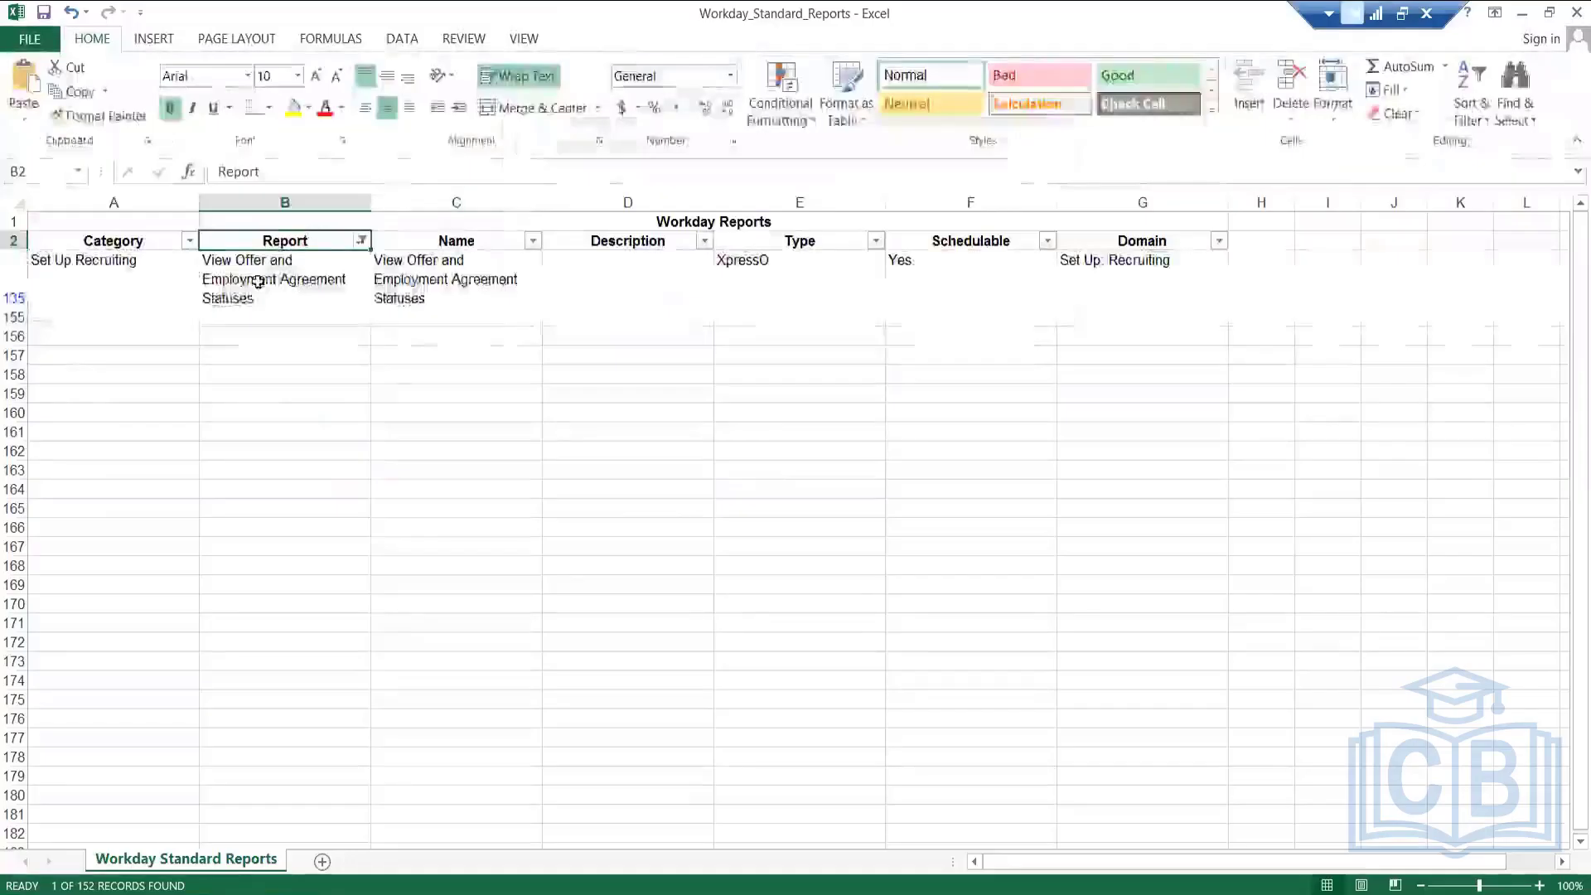
left_click(248, 265)
key("ctrl+c")
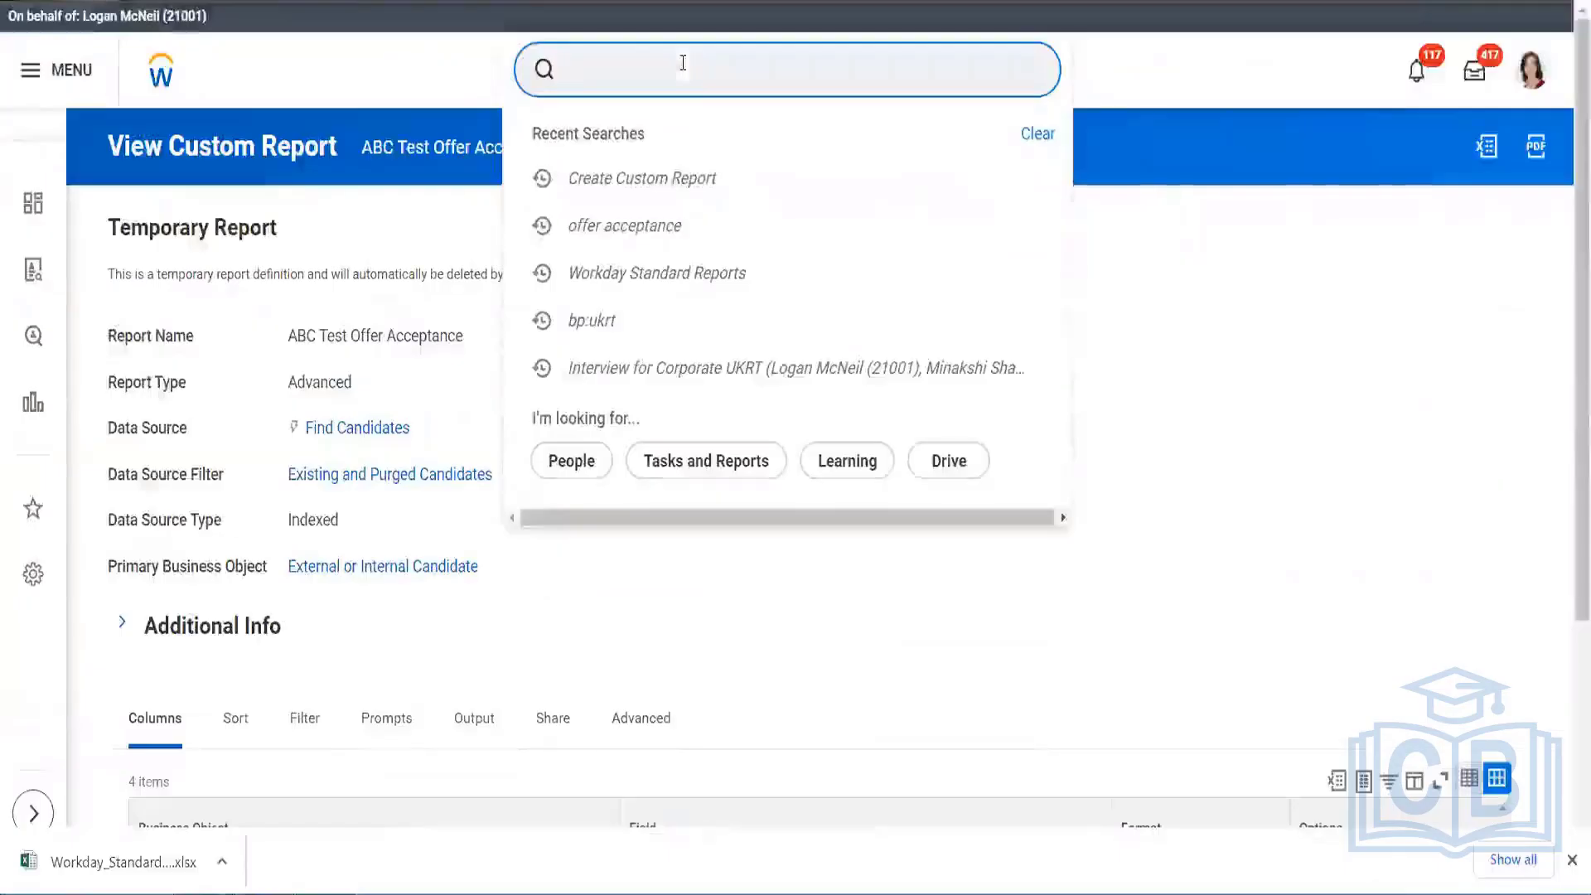
key("ctrl+v")
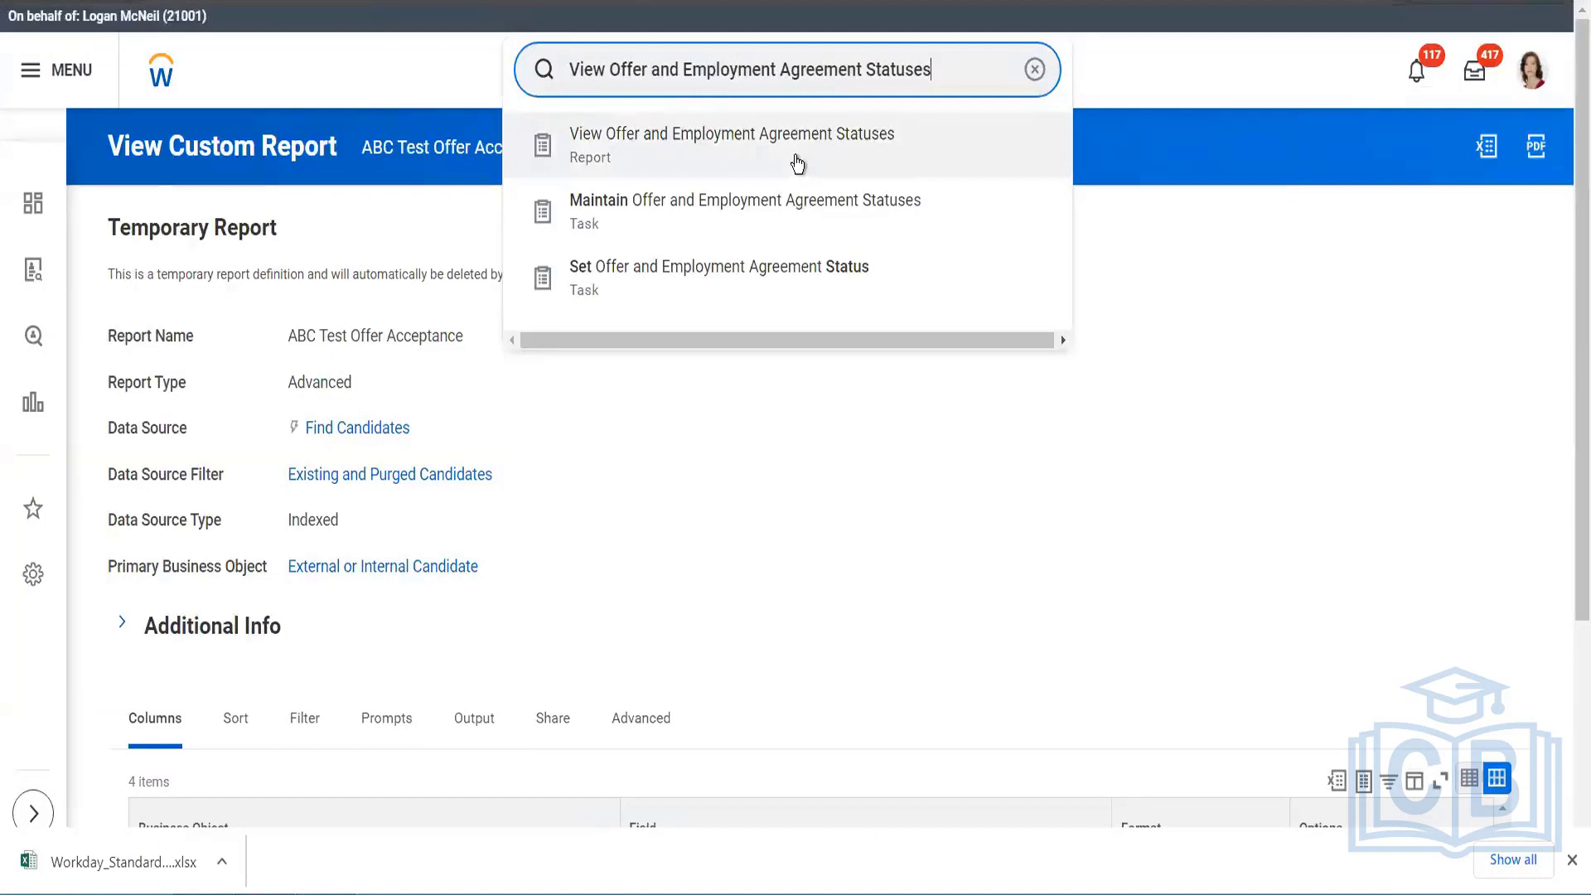
left_click(797, 163)
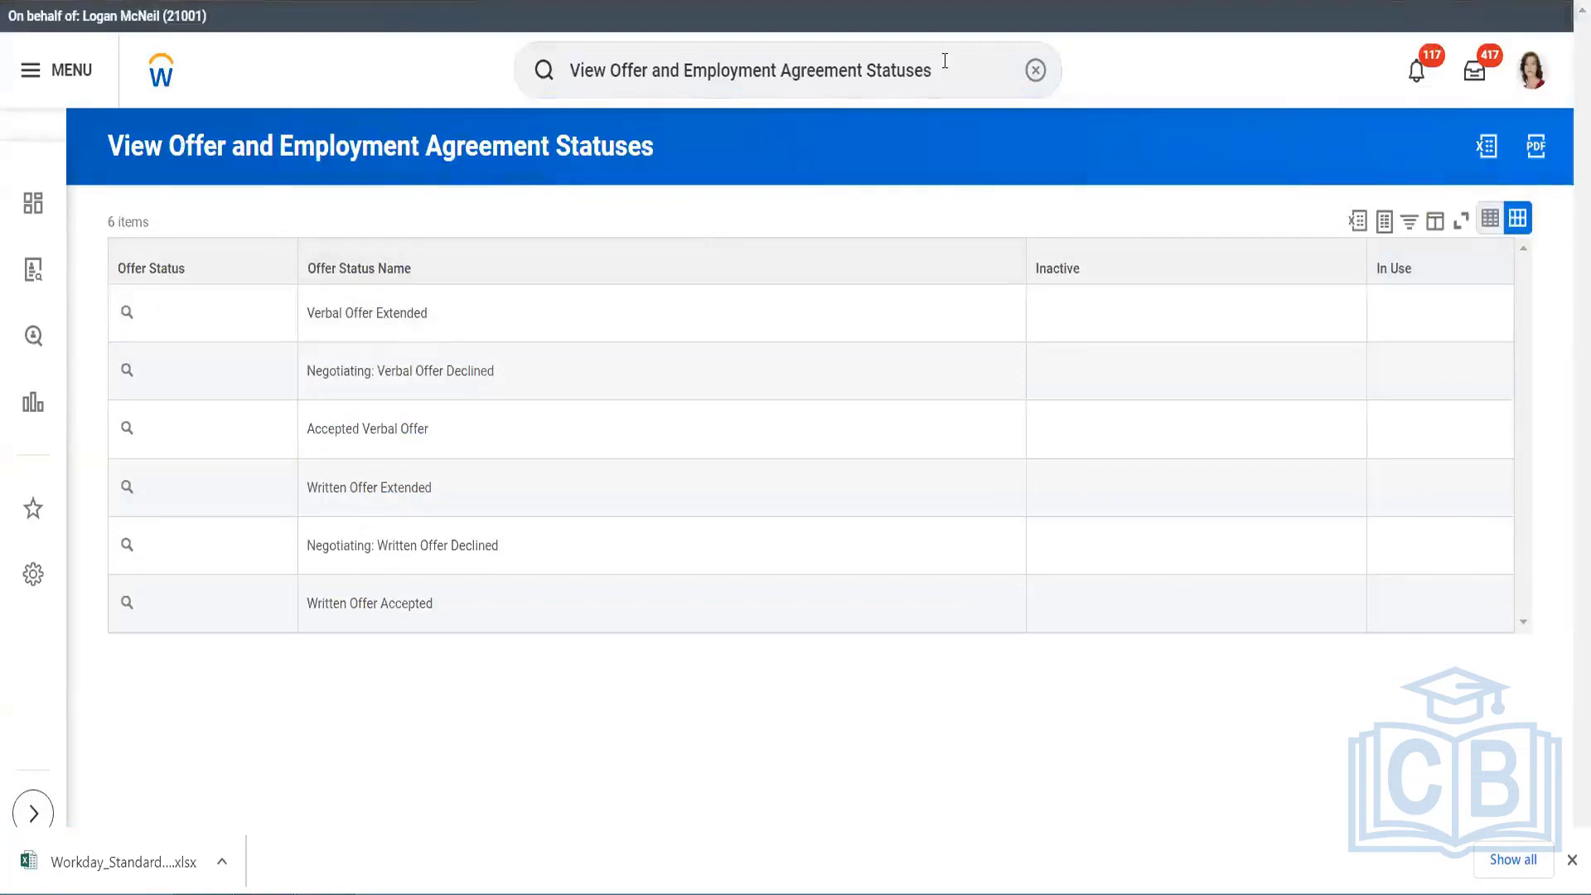
Step: Search for "source" and run the Source Effectiveness report including frozen and filled/closed job requisitions
triple_click(945, 61)
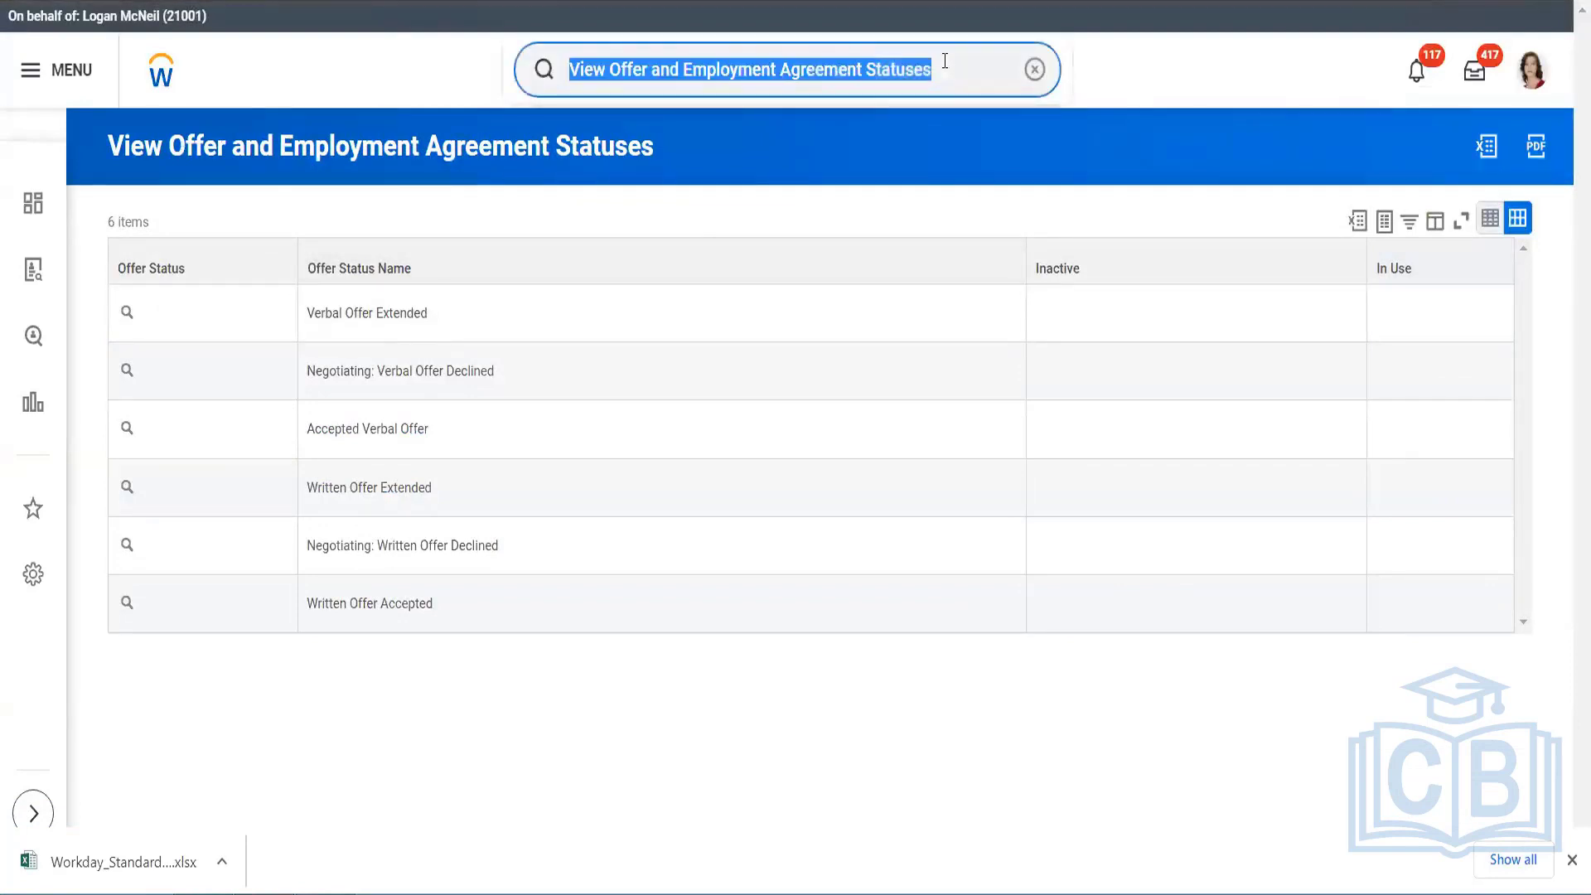
key("BackSpace")
type("sou")
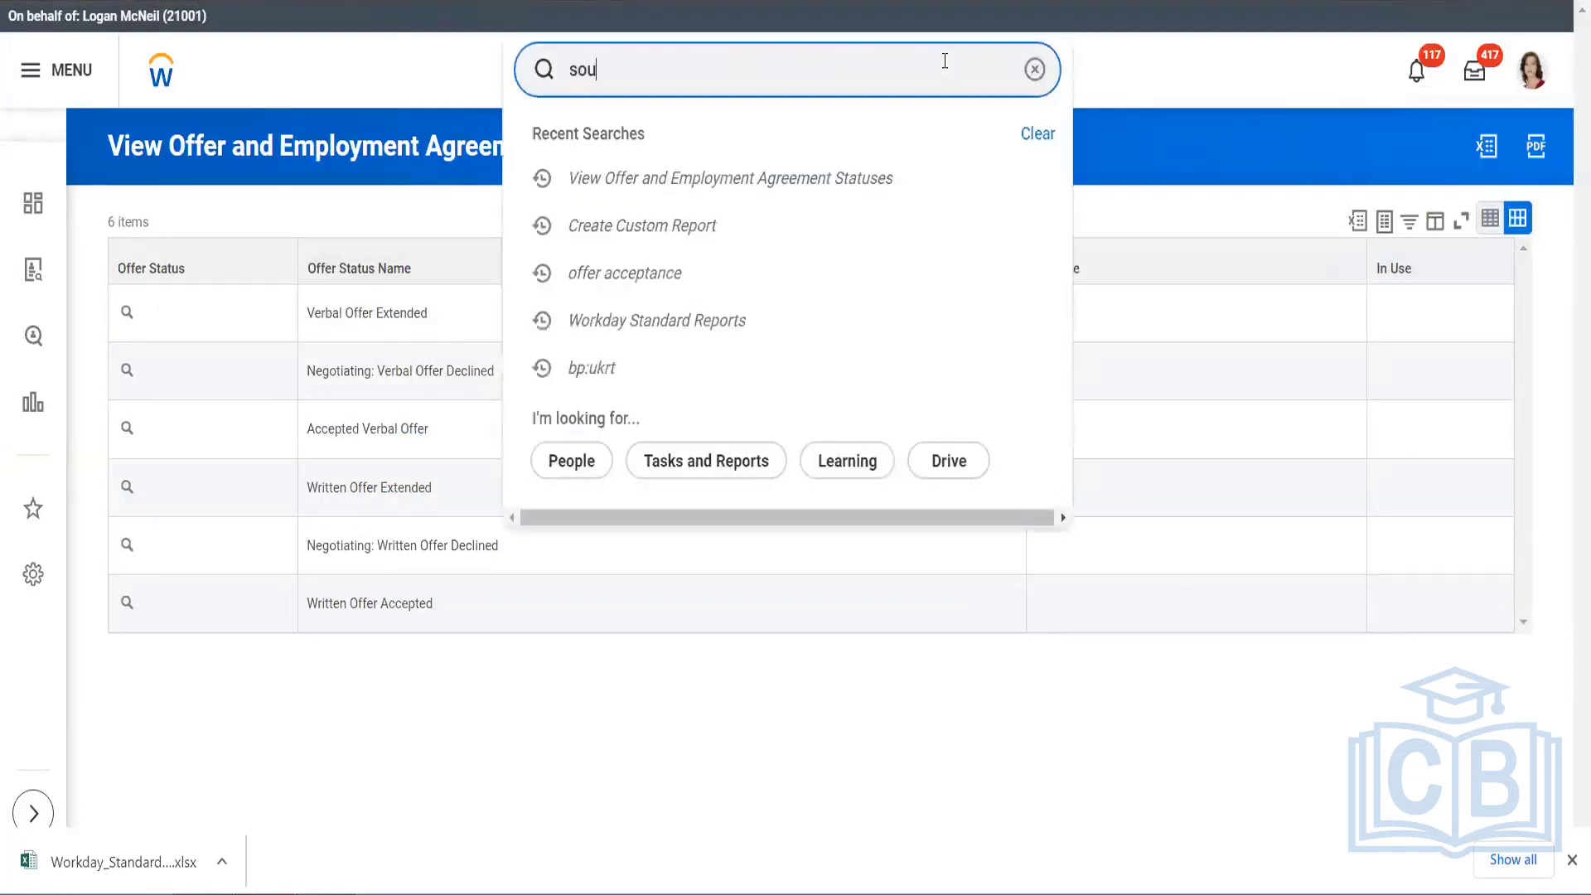
type("rce")
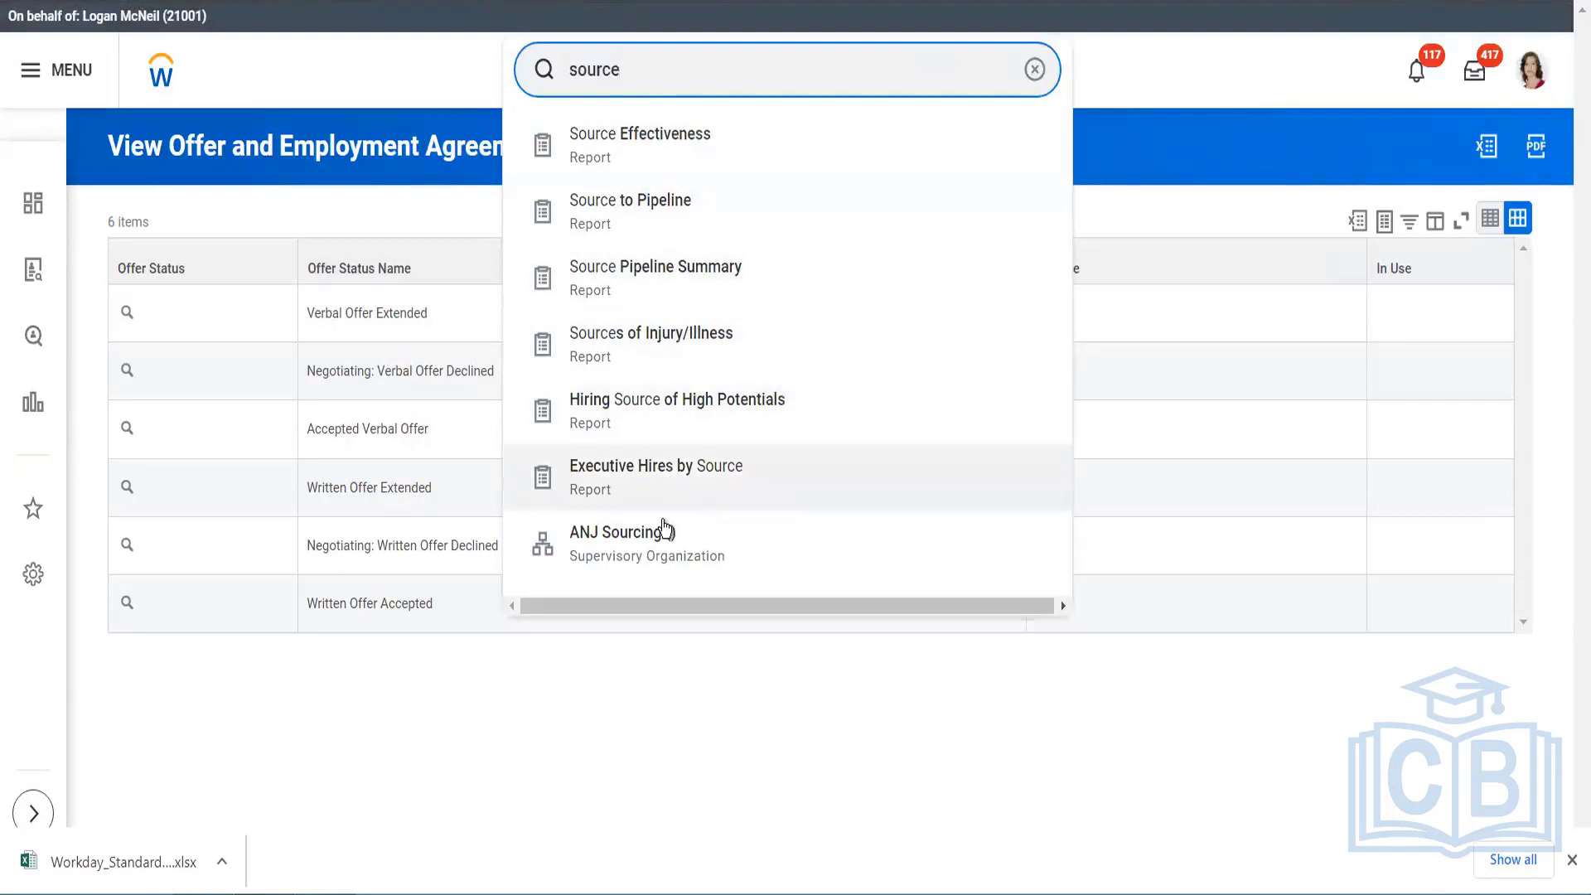
left_click(701, 136)
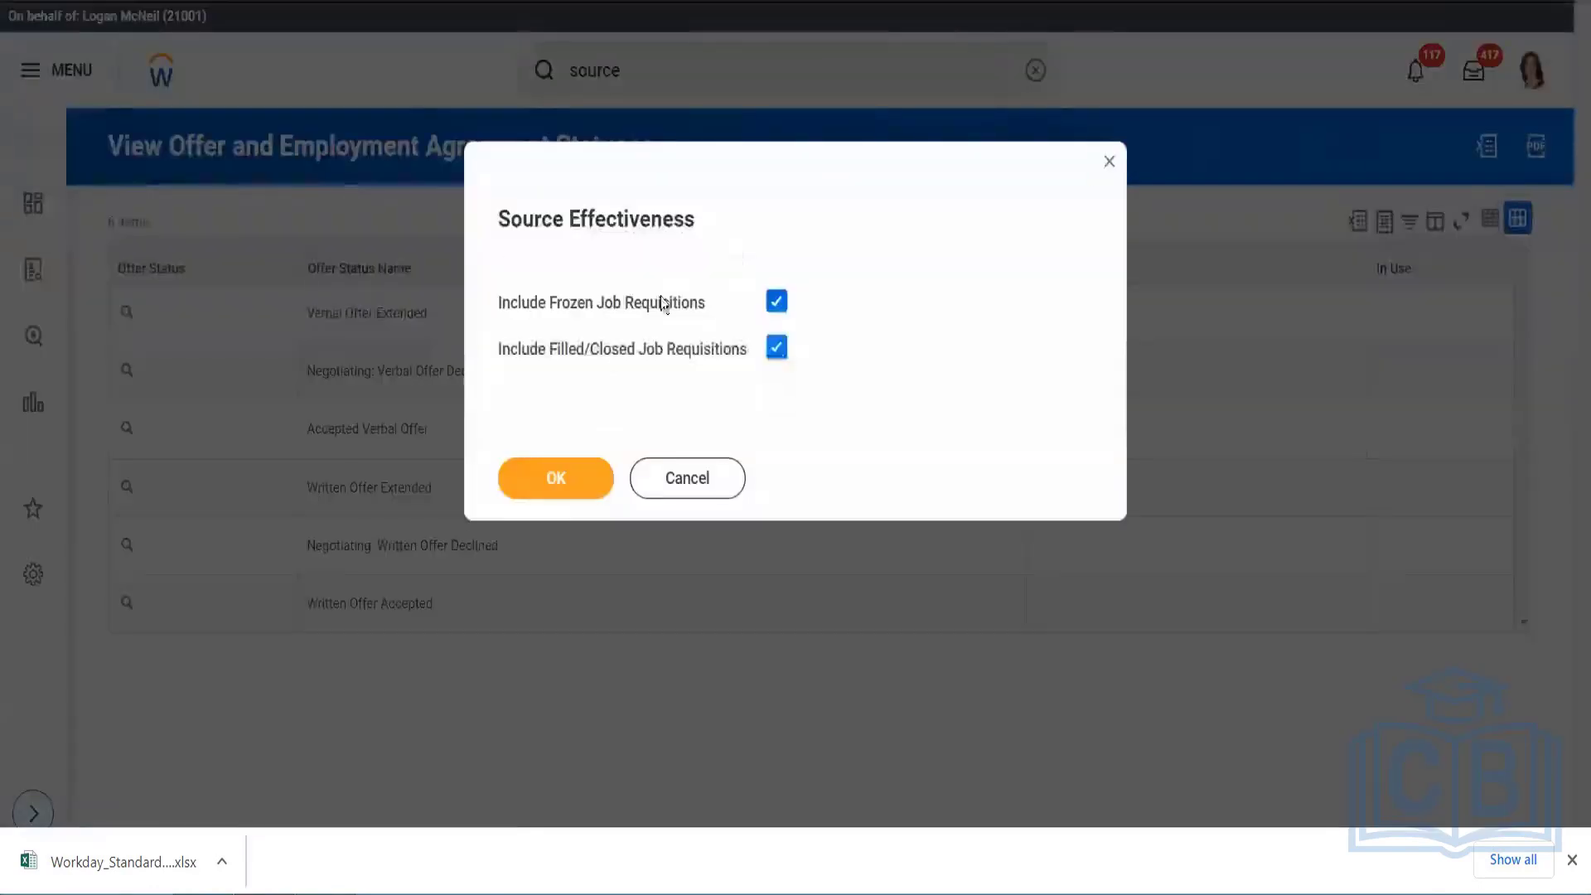
left_click(554, 484)
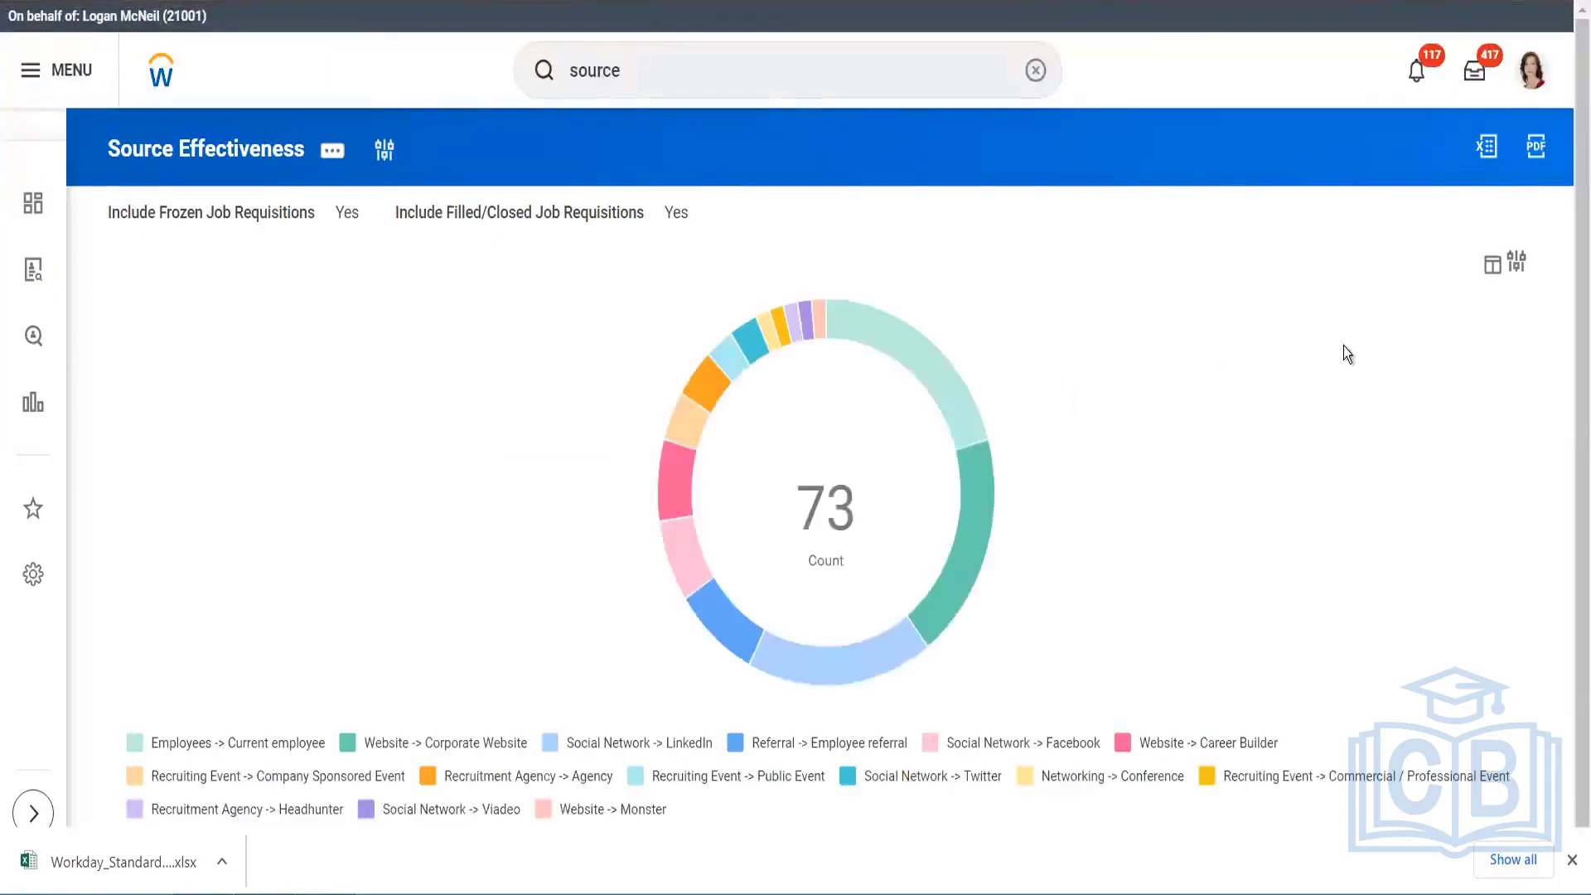
scroll(1569, 284, "down", 1)
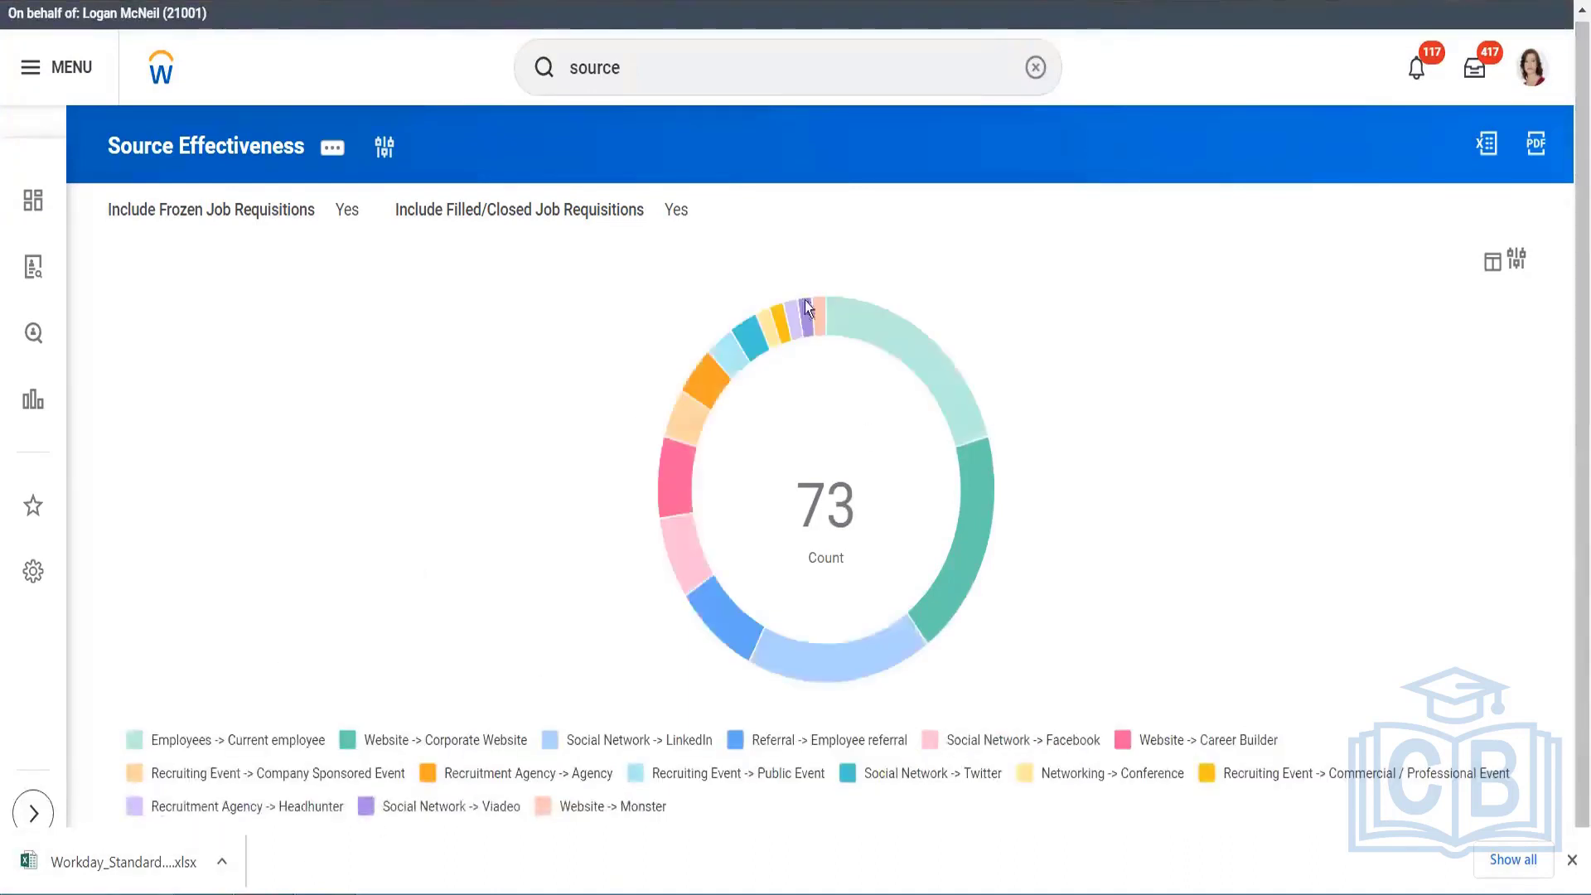
left_click(330, 150)
mouse_move(461, 228)
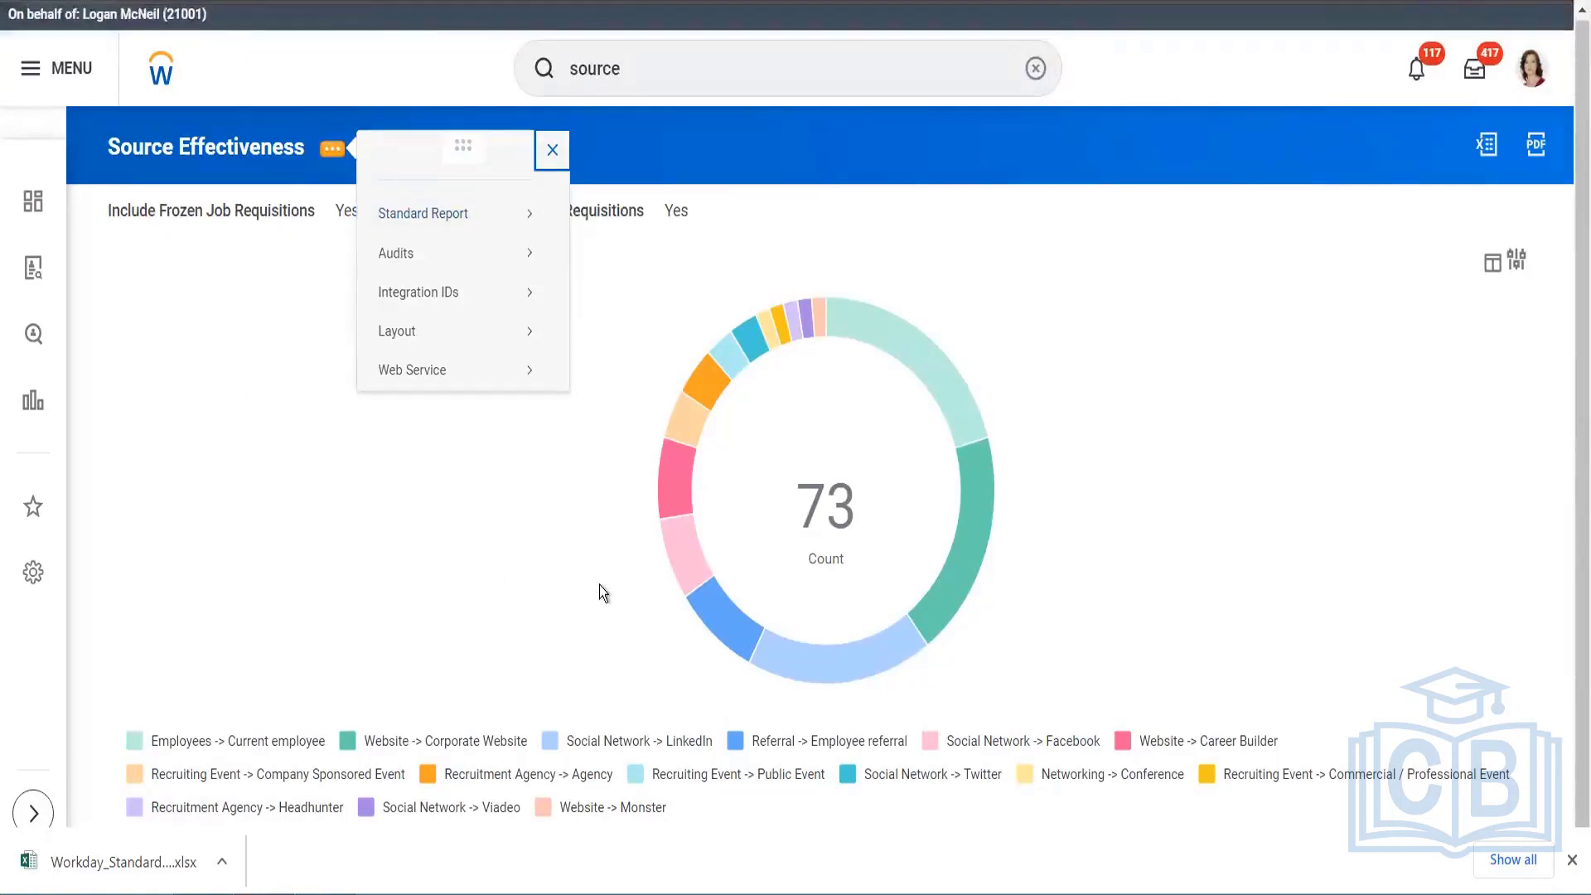
left_click(58, 567)
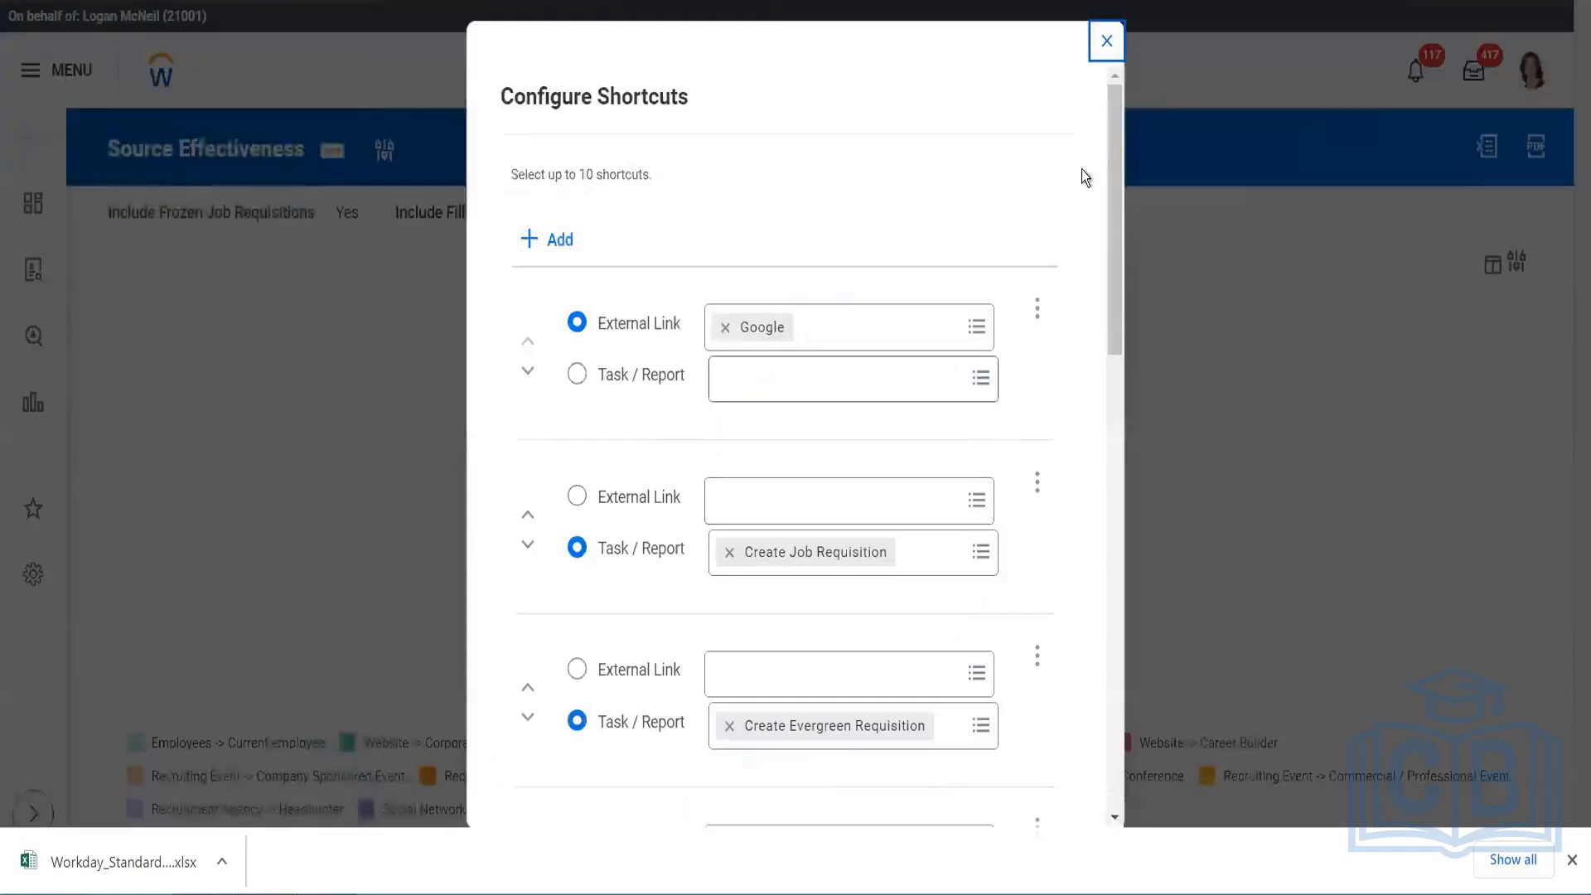
left_click(1106, 42)
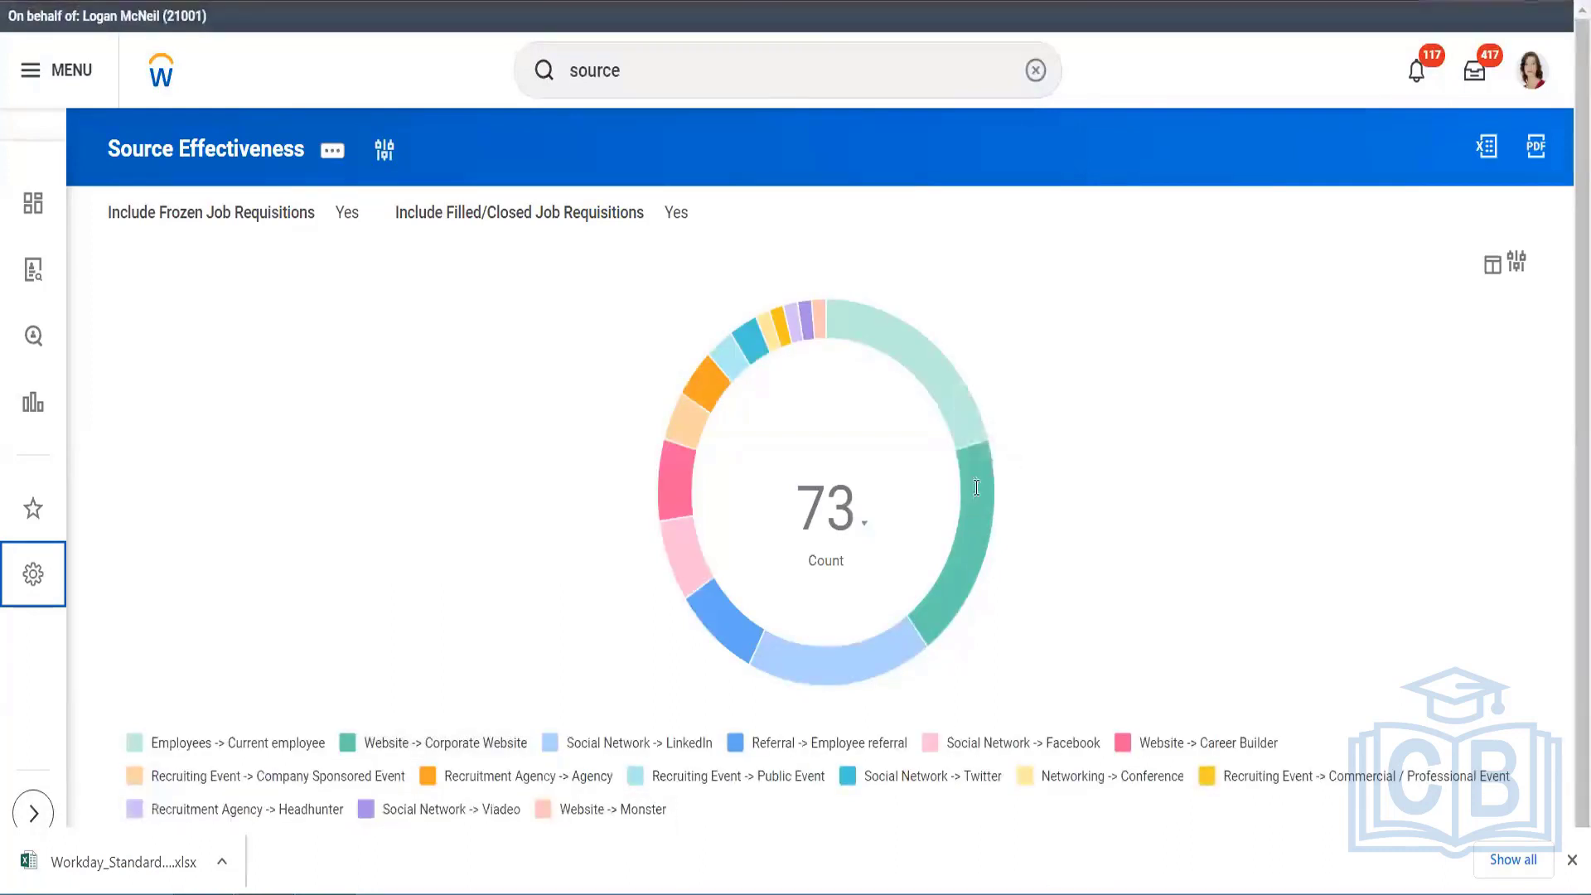
Step: Export the details of the Social Network -> LinkedIn segment of the Source Effectiveness chart to Excel with all columns
mouse_move(977, 524)
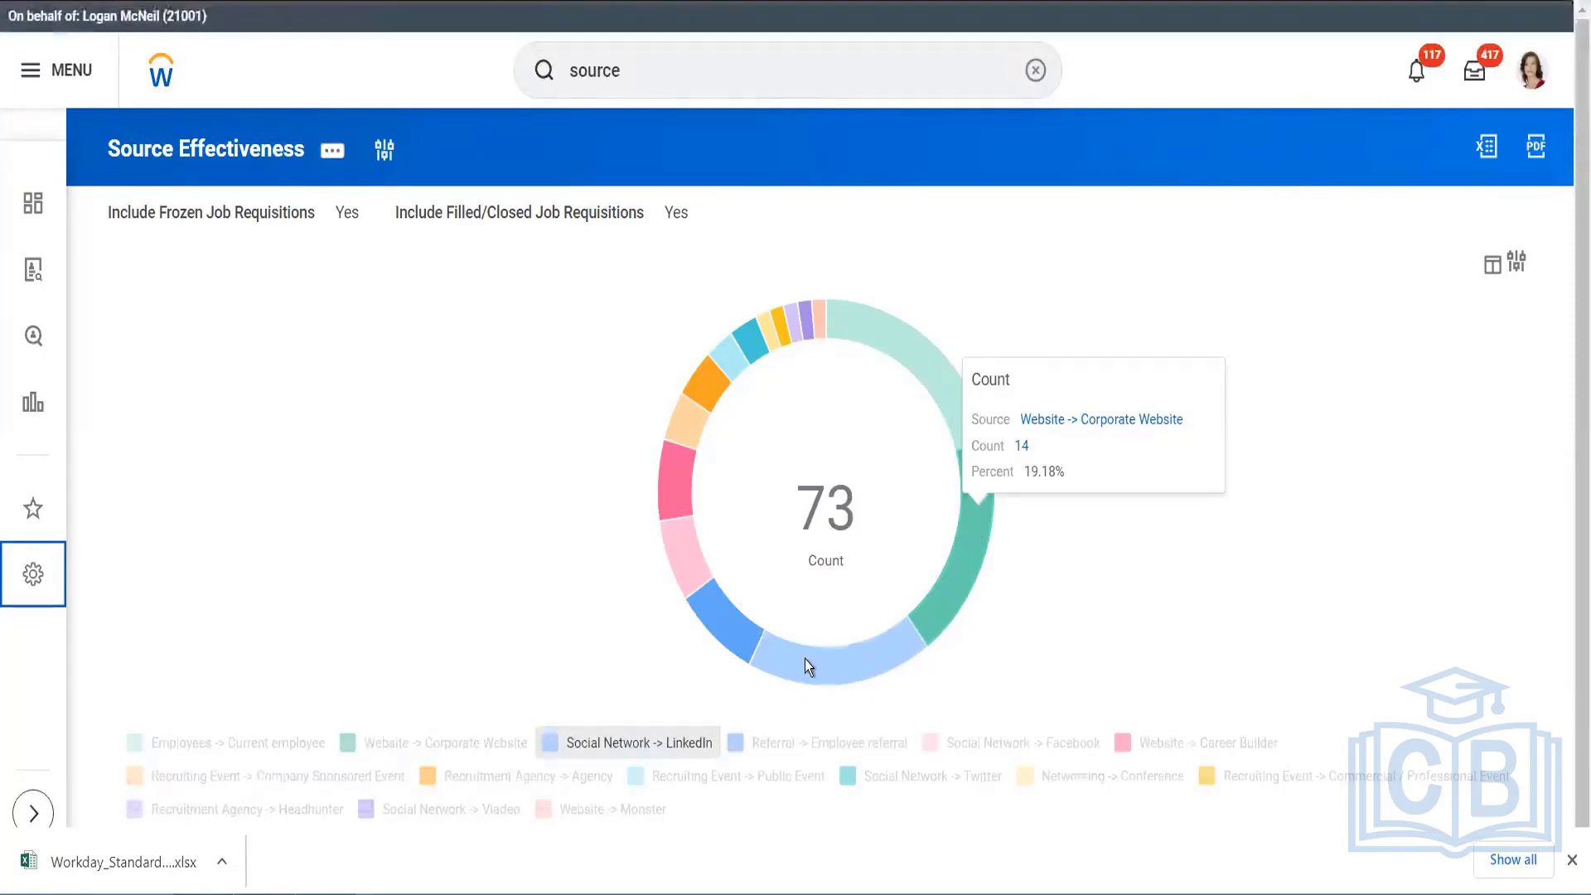
mouse_move(804, 659)
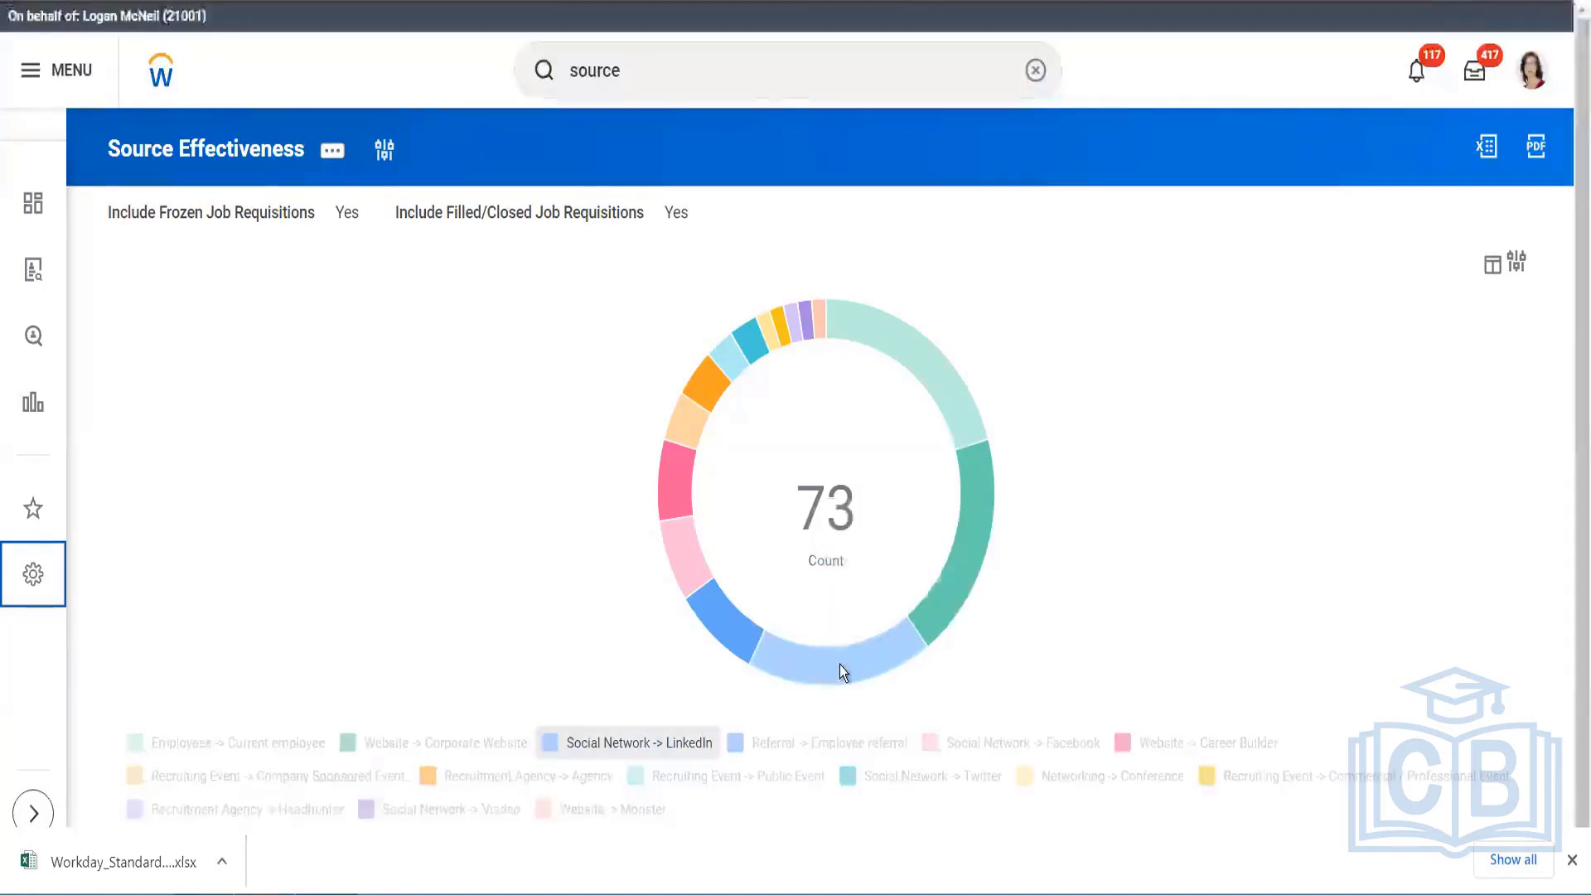
left_click(839, 665)
left_click(813, 665)
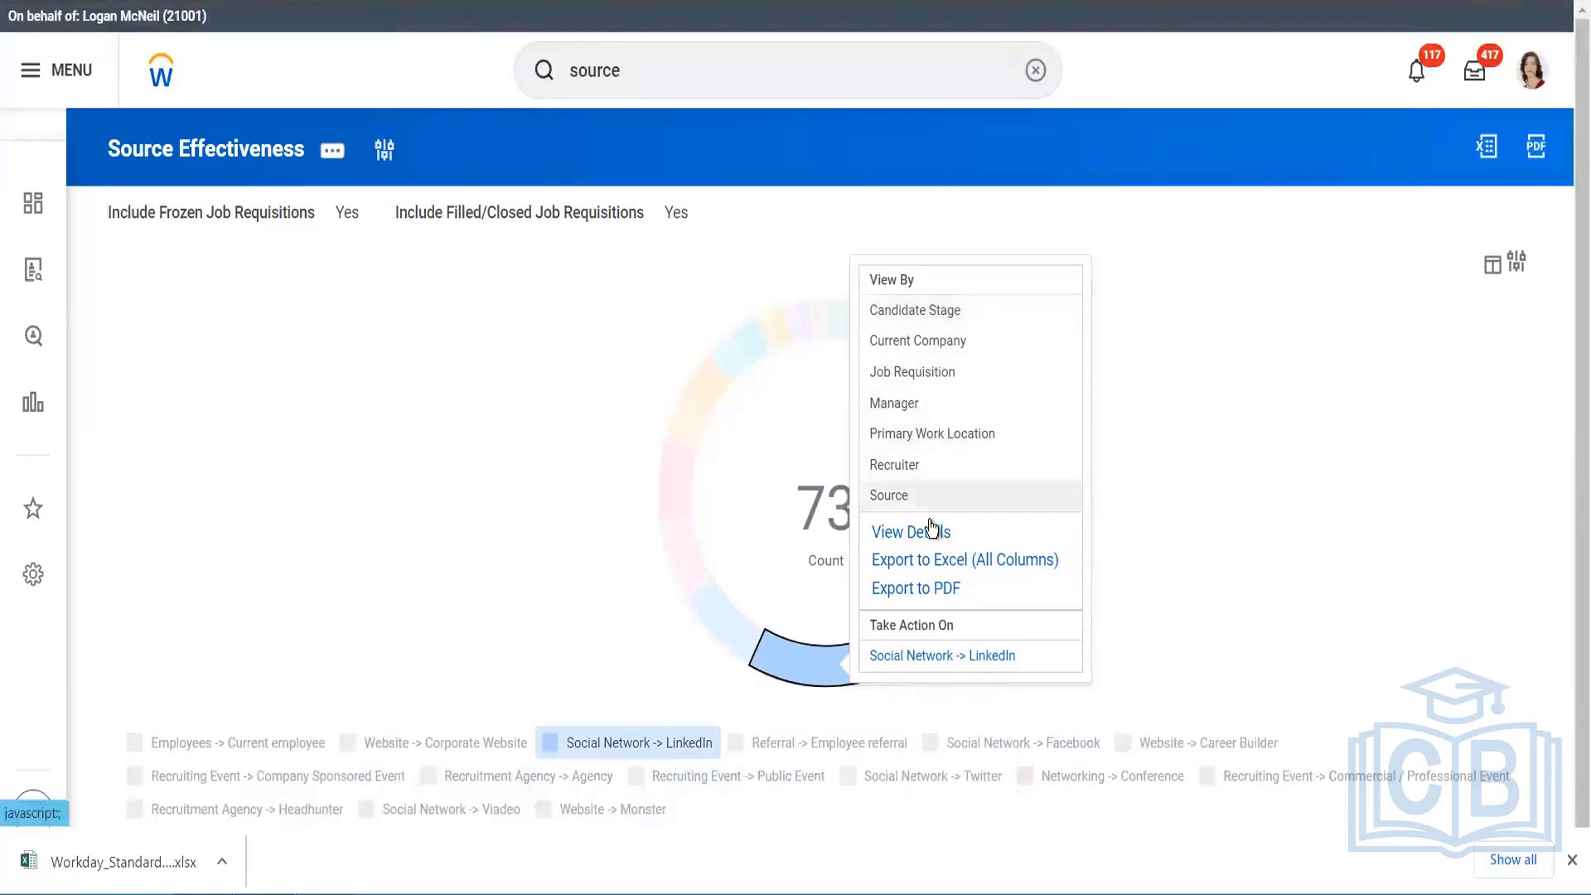
left_click(926, 563)
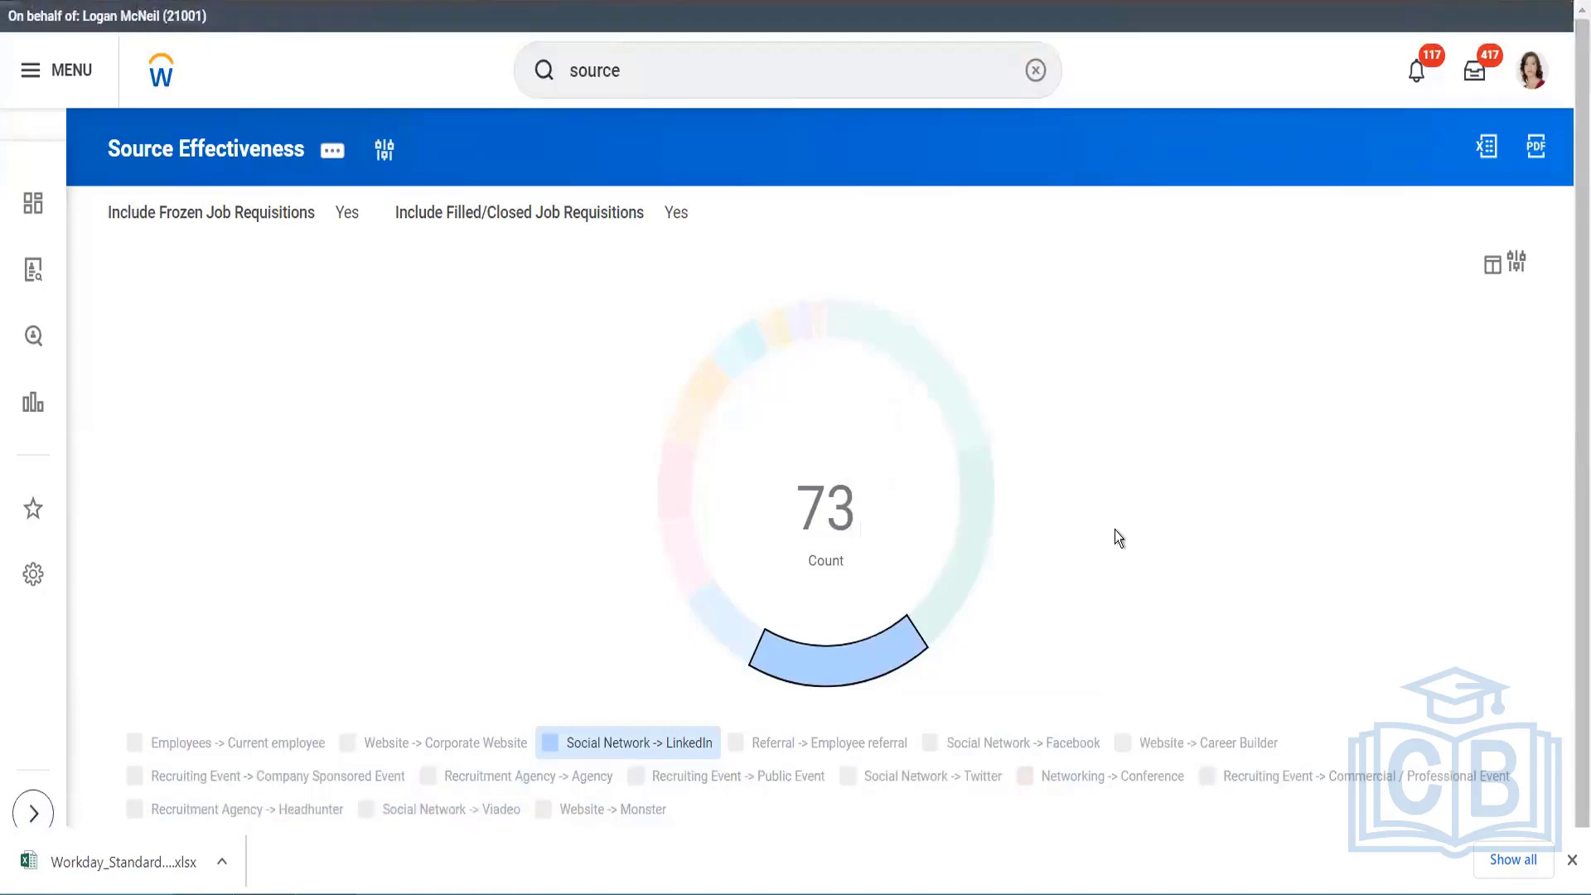
Step: Search for "diversity" and open the Diversity report
left_click(594, 70)
type("diversity")
left_click(677, 163)
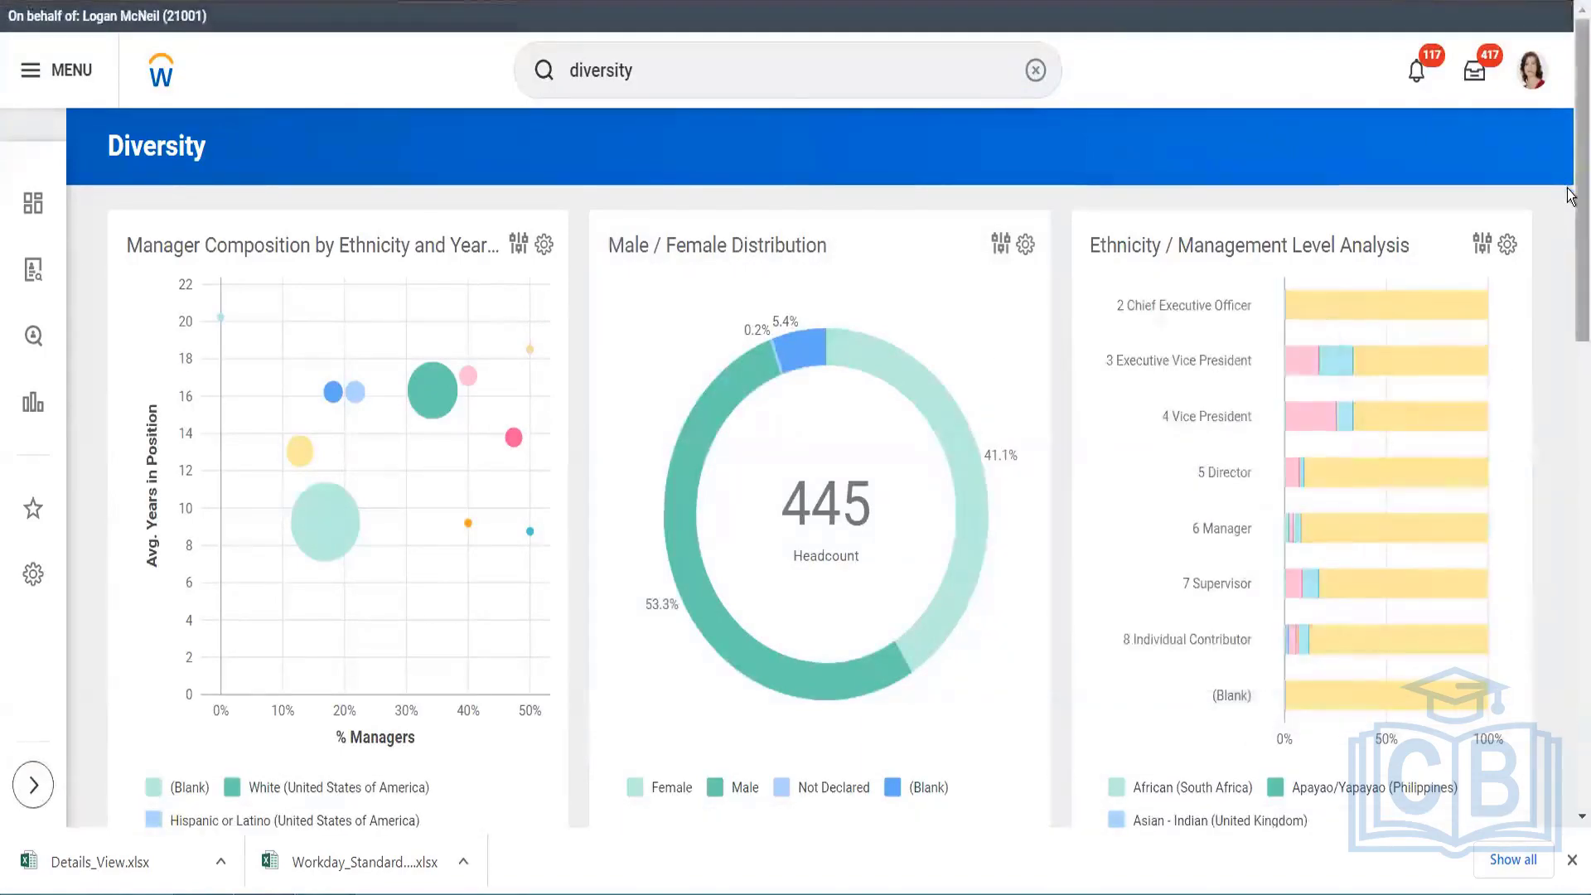
Step: Look through all charts of the Diversity report, including gender trends, workforce majority by country and people manager proportions
scroll(1569, 238, "down", 8)
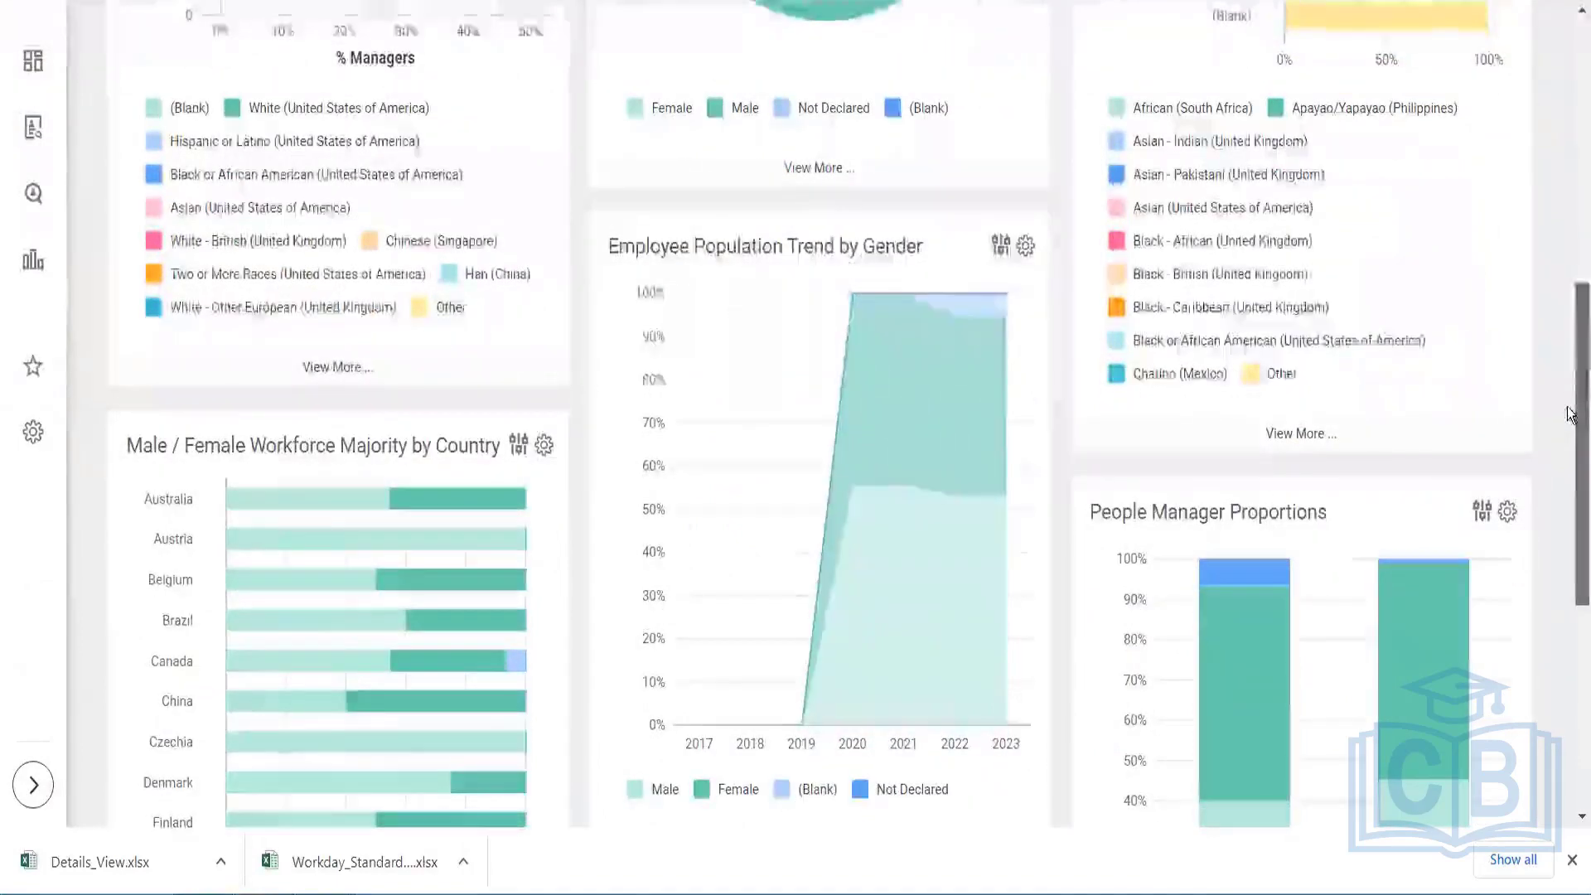
scroll(1568, 431, "down", 1)
scroll(1569, 431, "down", 3)
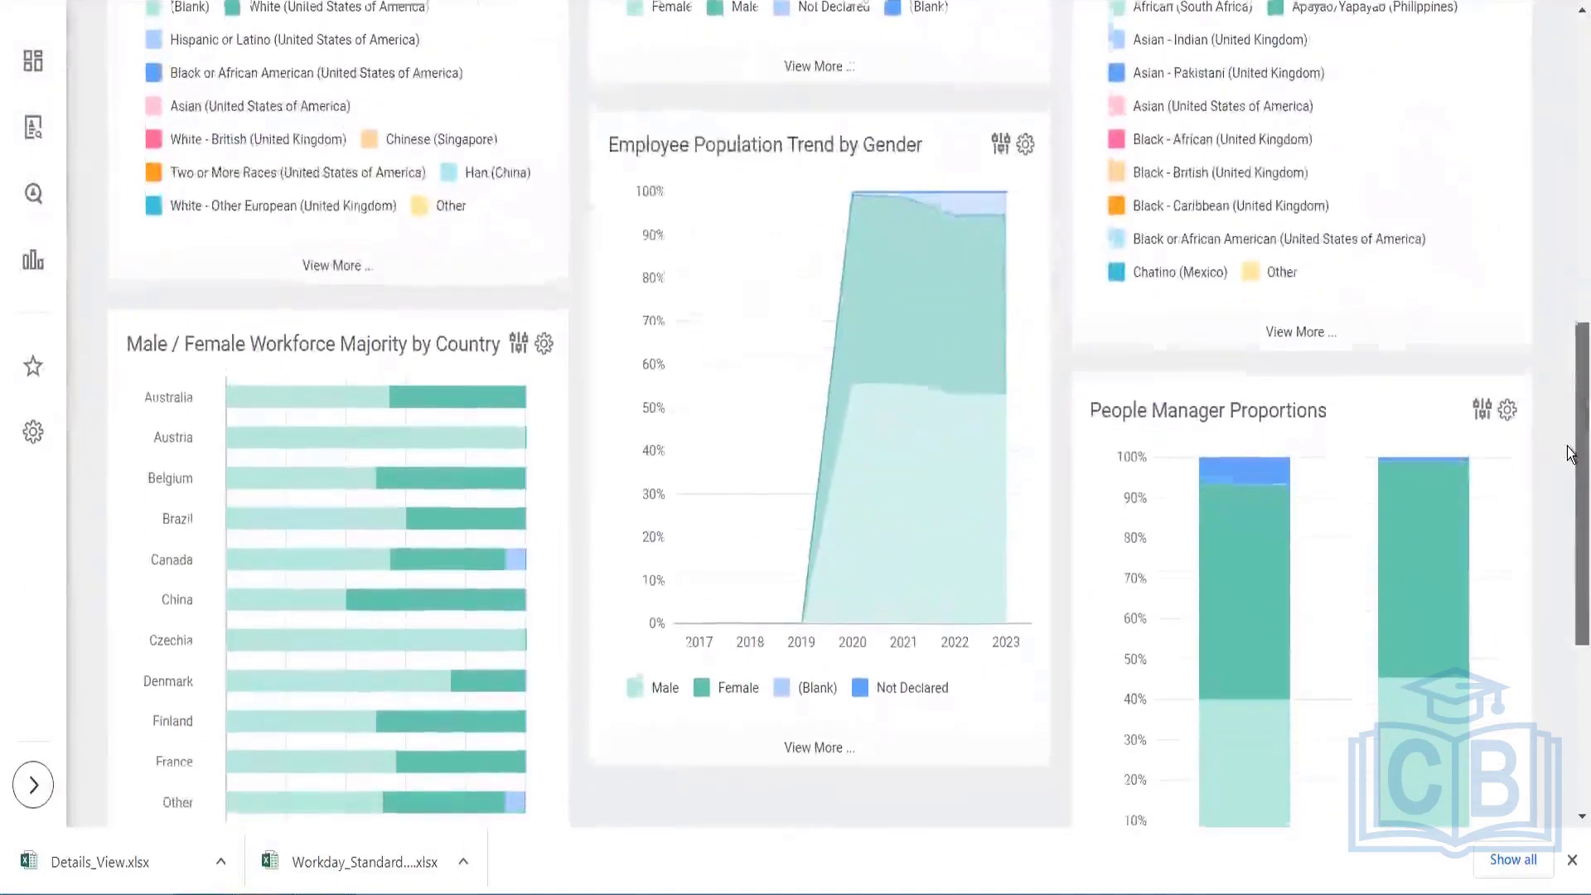
scroll(1570, 460, "down", 5)
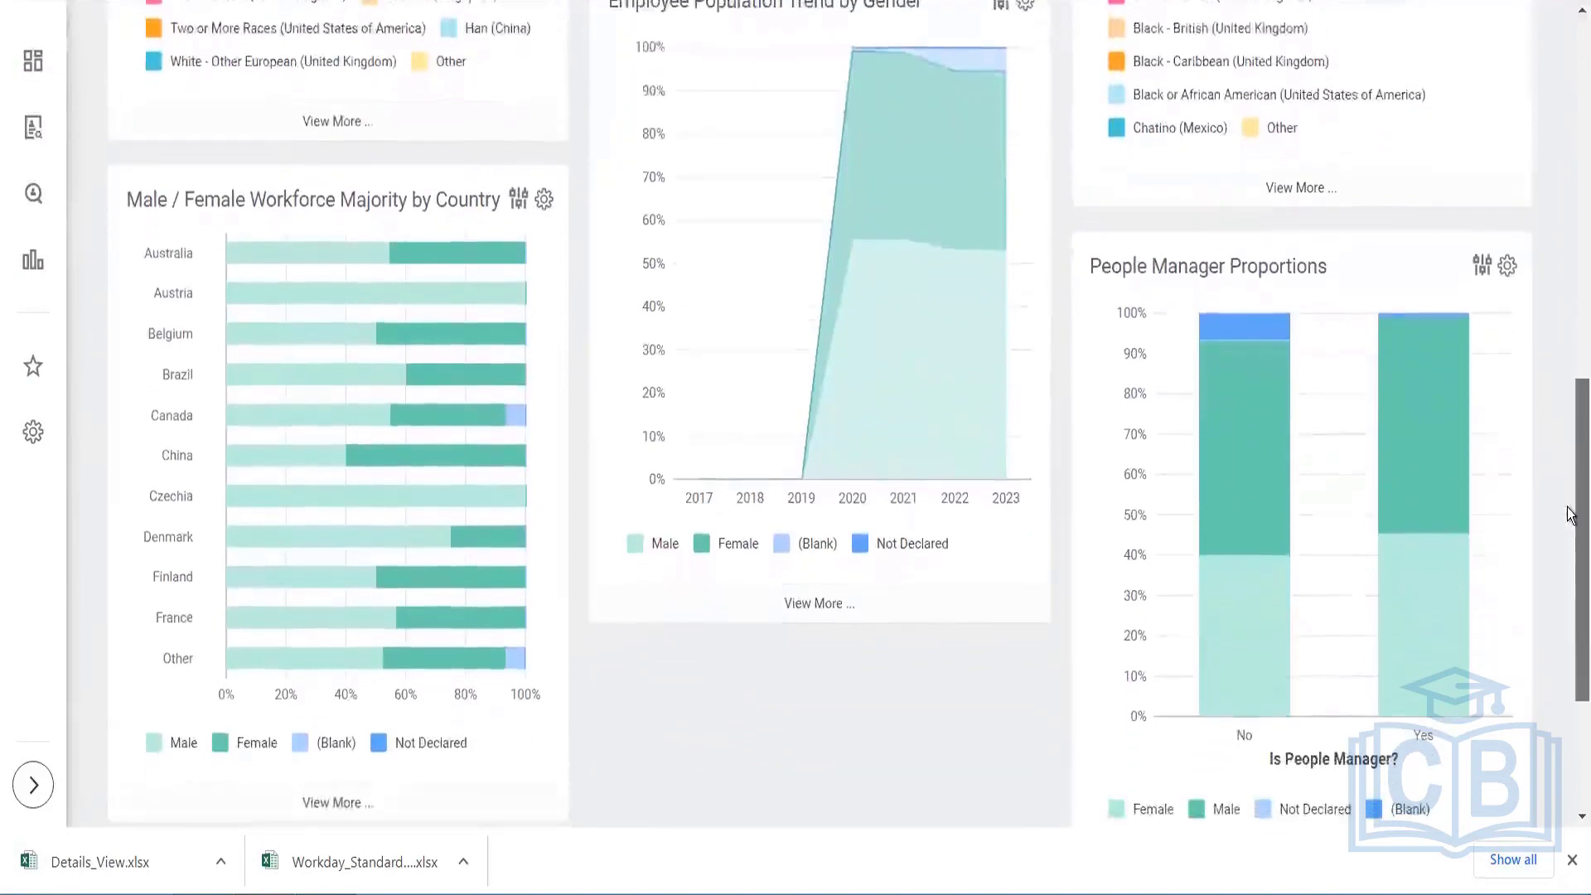
scroll(1569, 607, "down", 4)
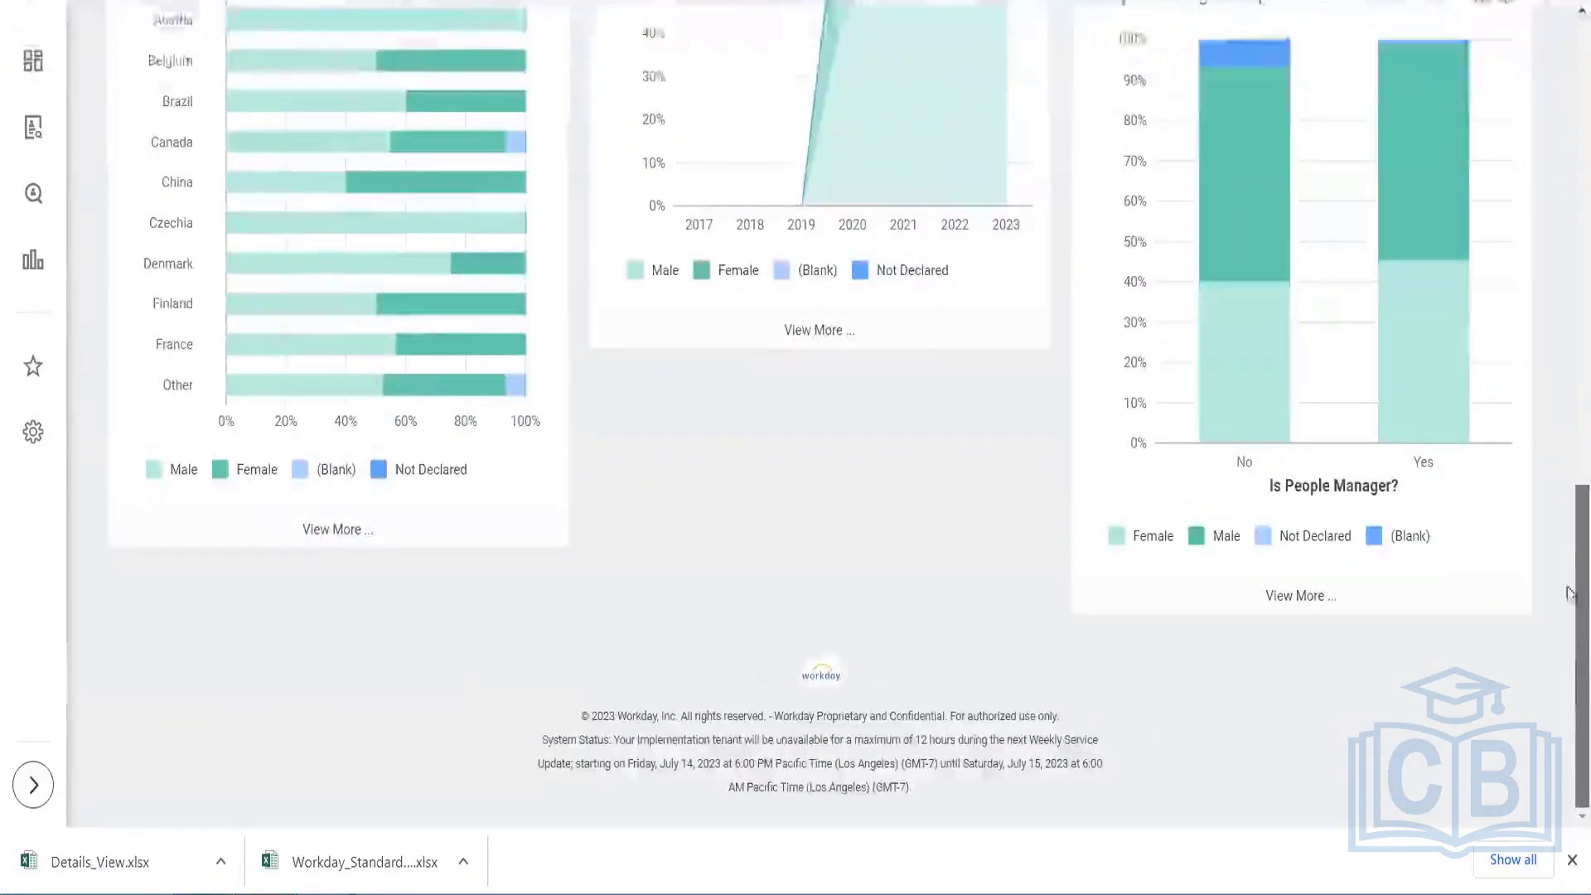
scroll(1568, 608, "up", 4)
scroll(820, 447, "up", 15)
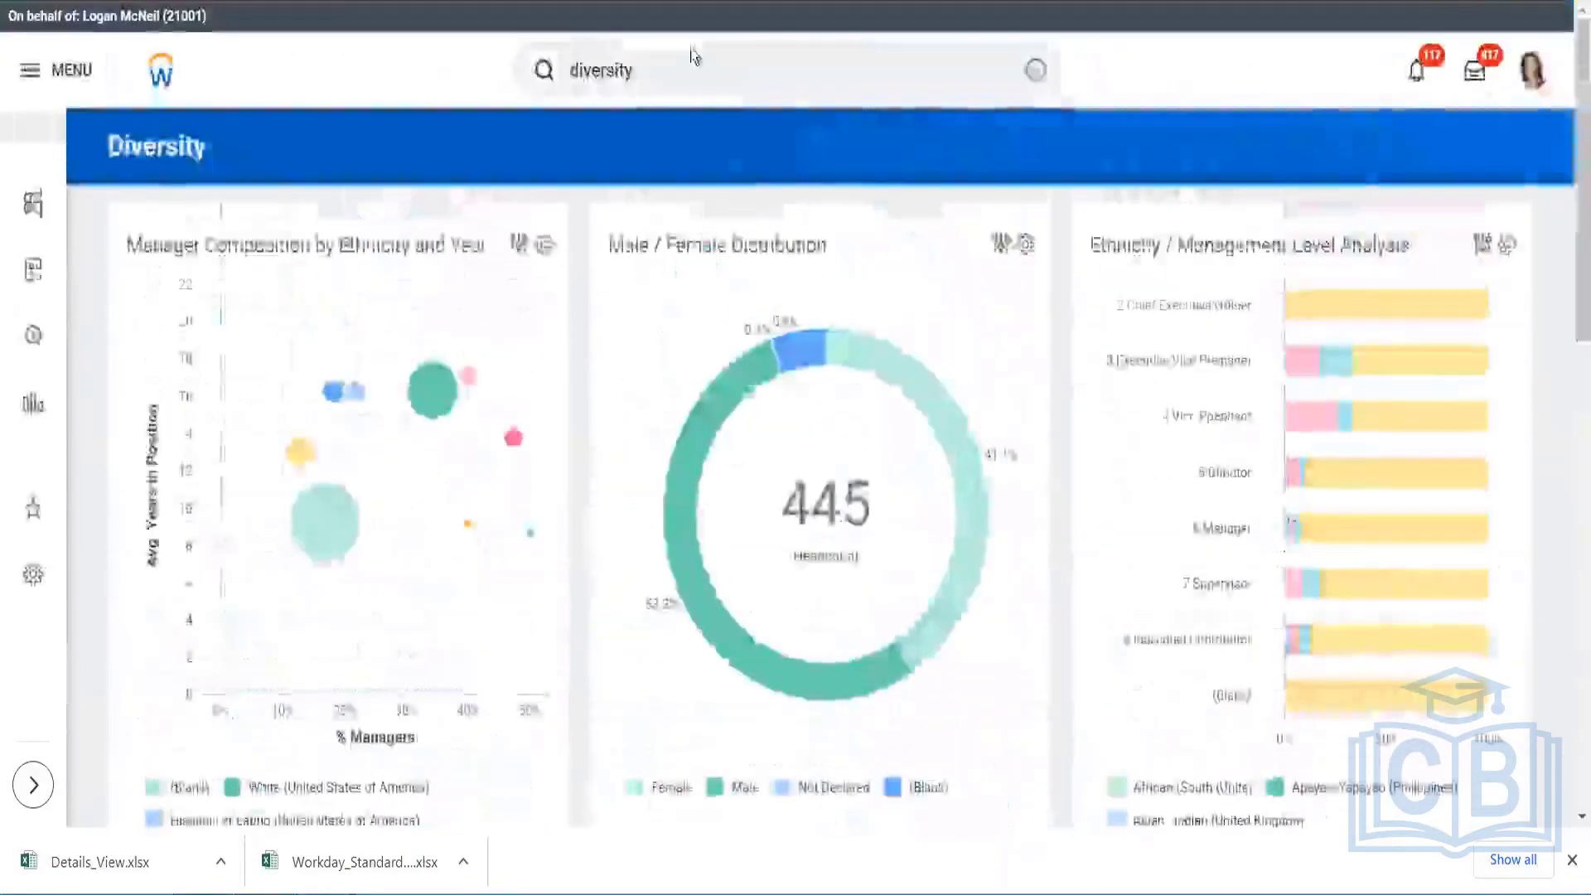
Step: Search Workday for "diversity" and show the full list of matching tasks and reports
left_click(693, 67)
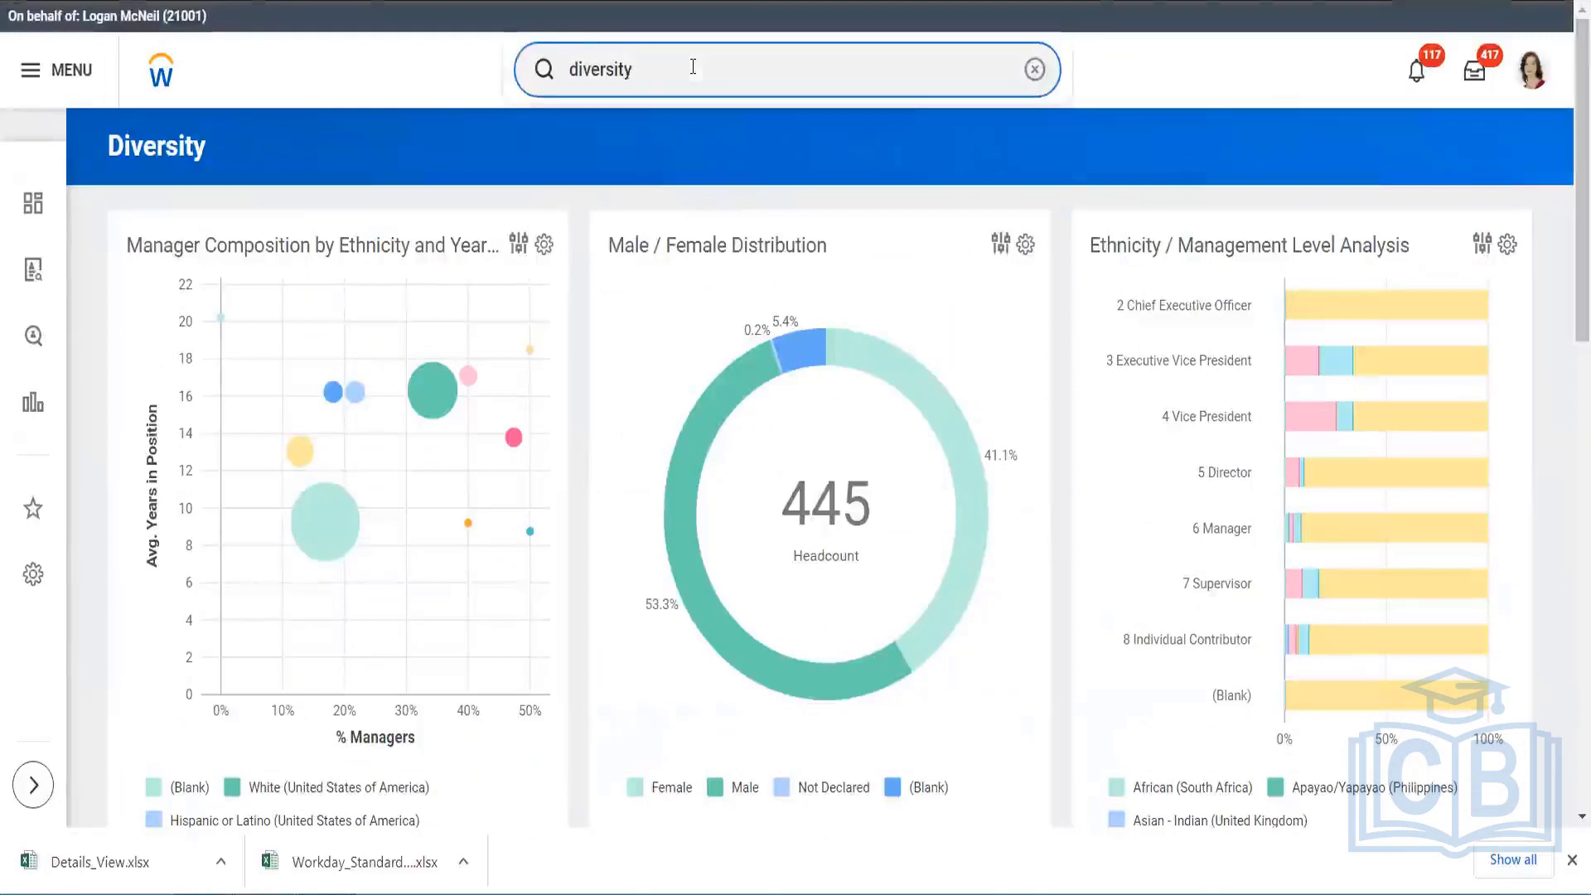
key("BackSpace")
type("y")
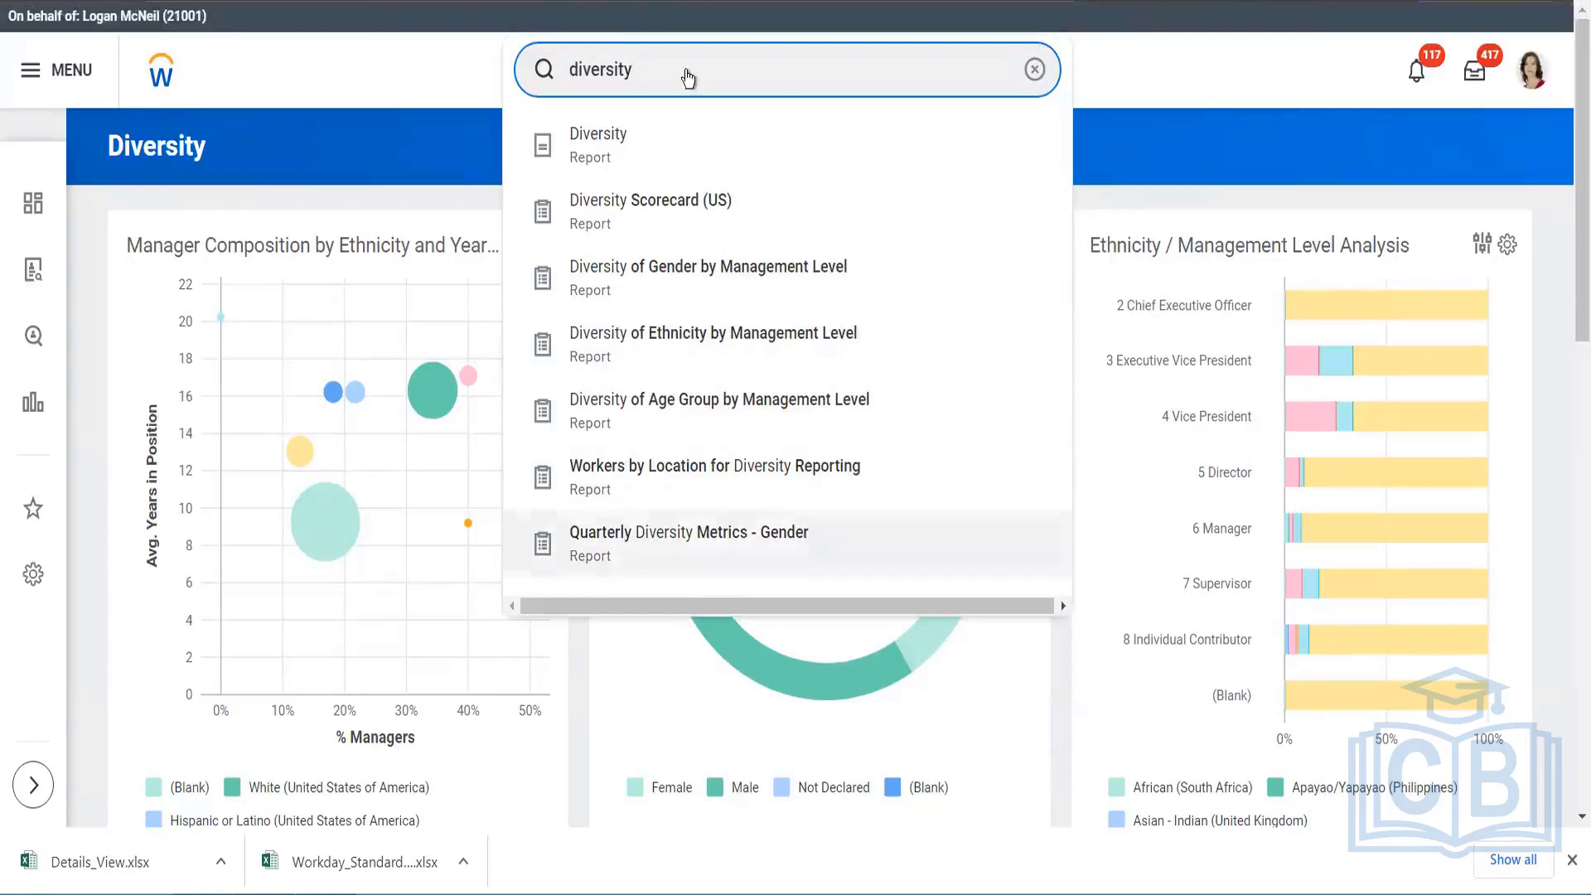
key("Return")
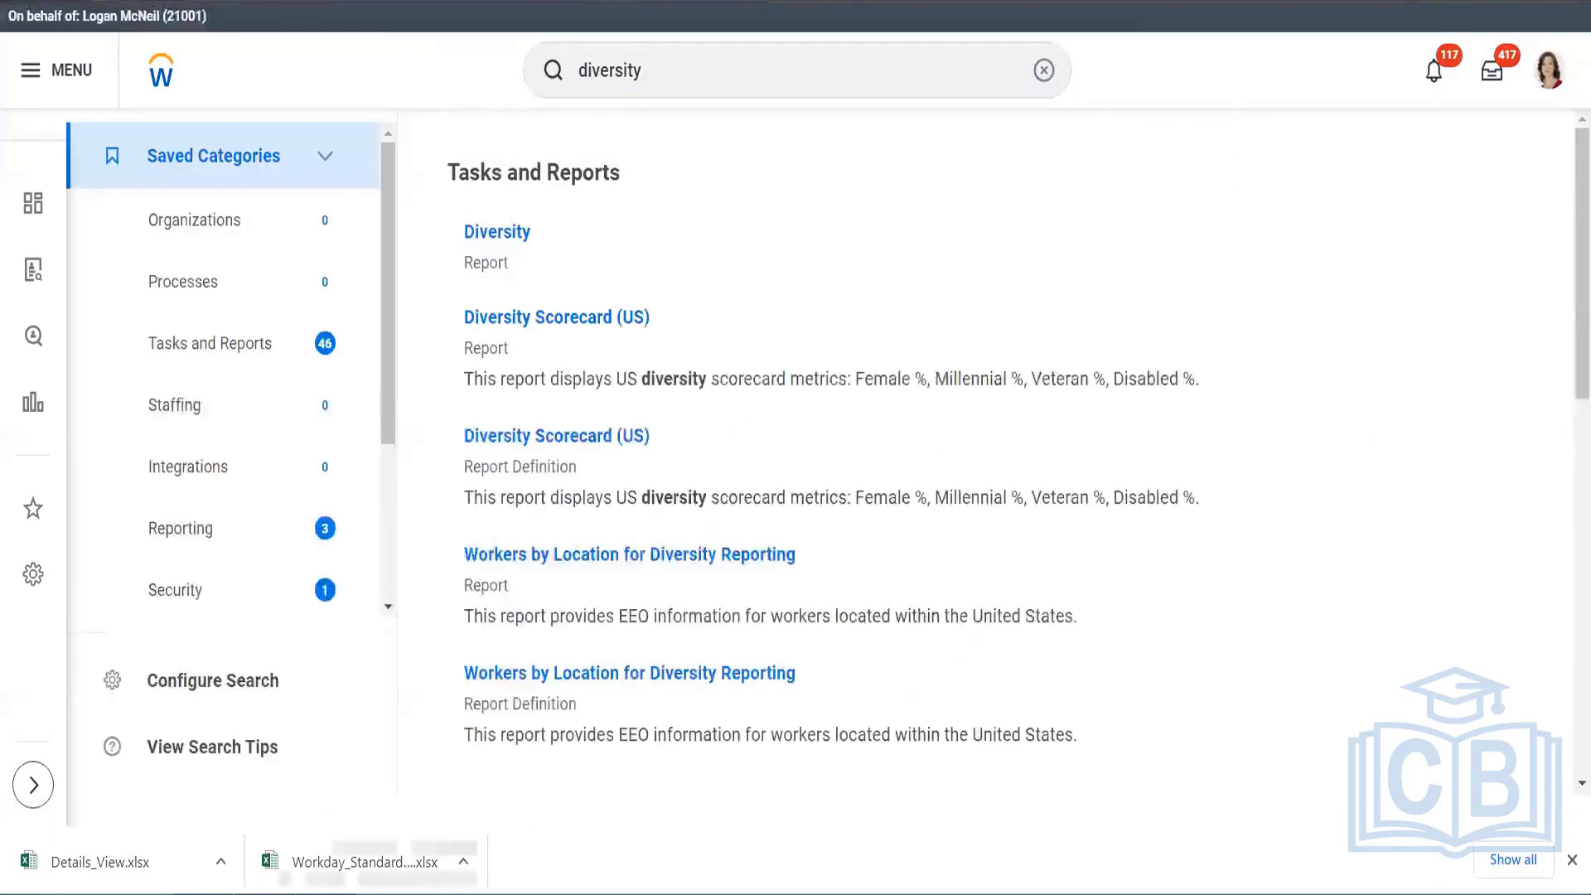
Step: Switch to the Workday_Standard_Reports workbook in Excel and reset the Report column filter to show all reports
mouse_move(247, 799)
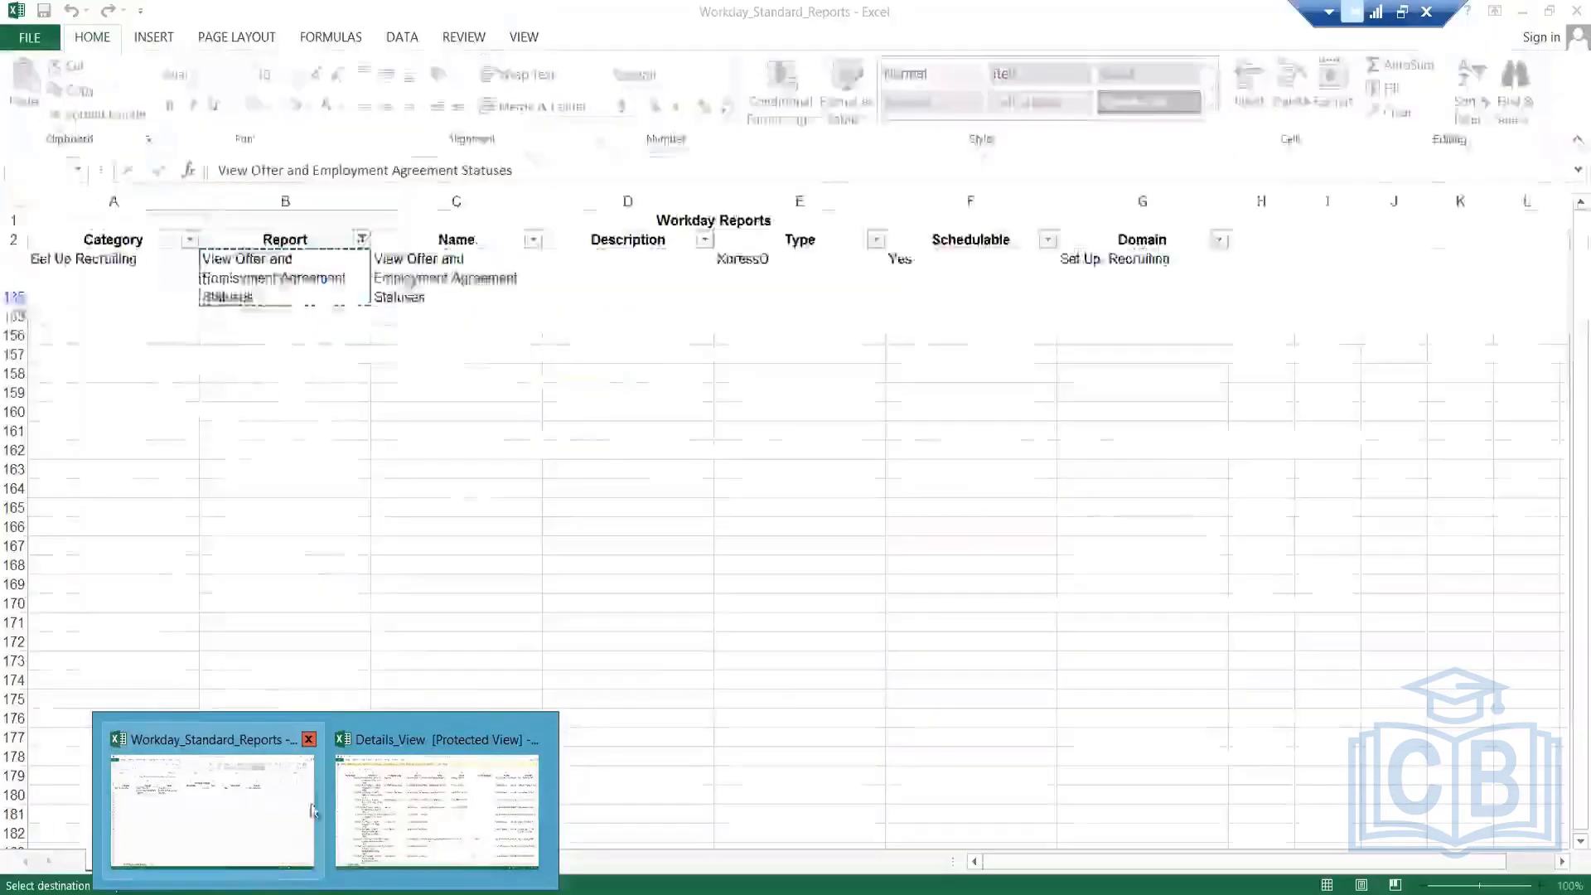
left_click(276, 797)
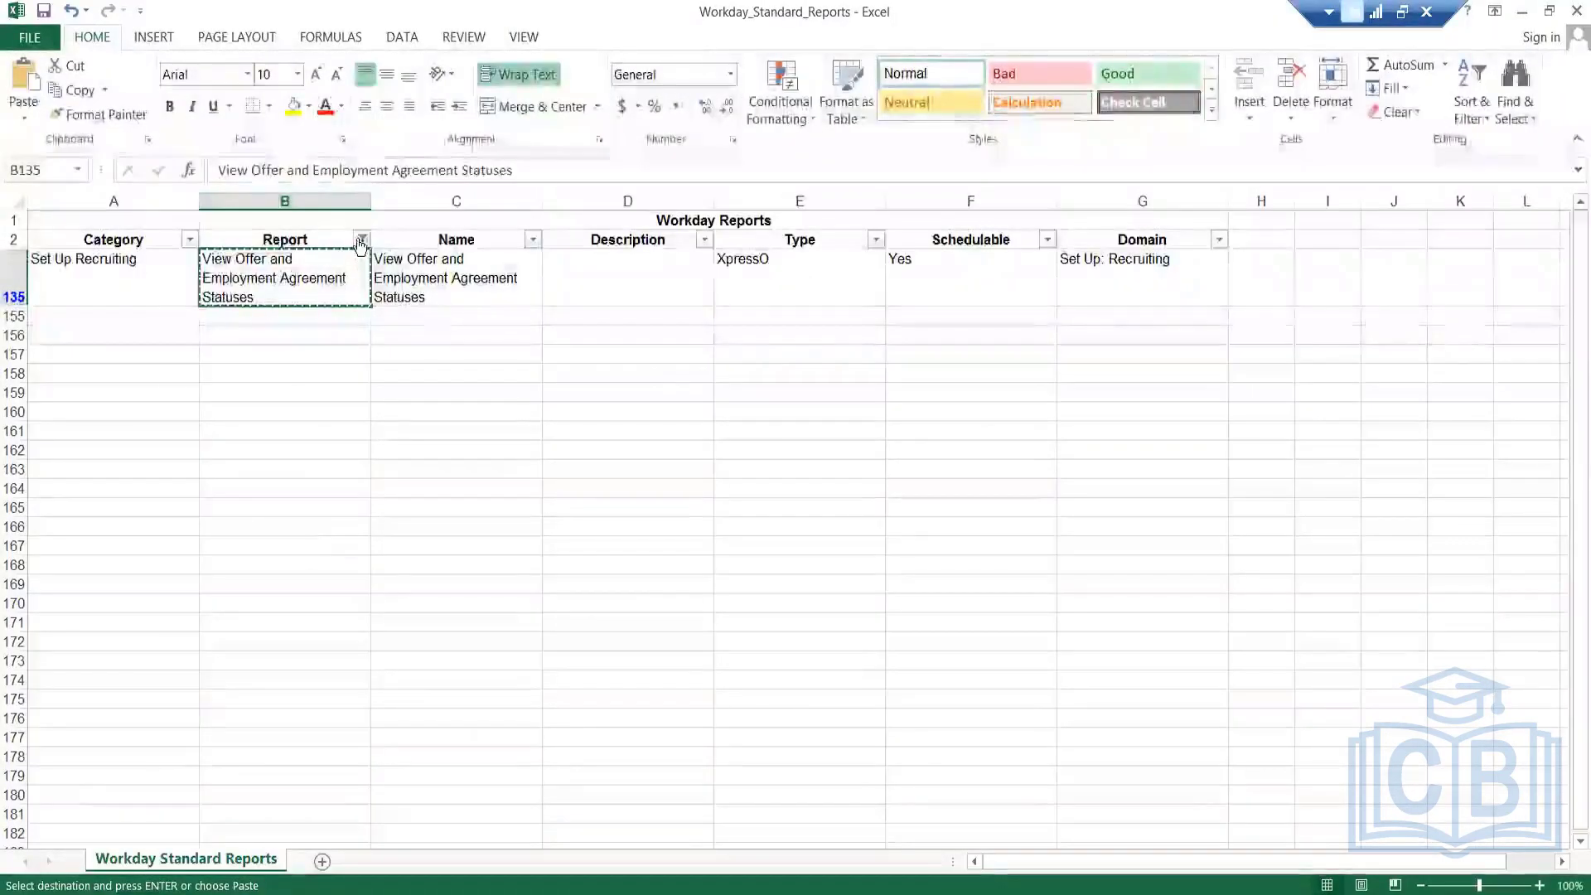
left_click(362, 240)
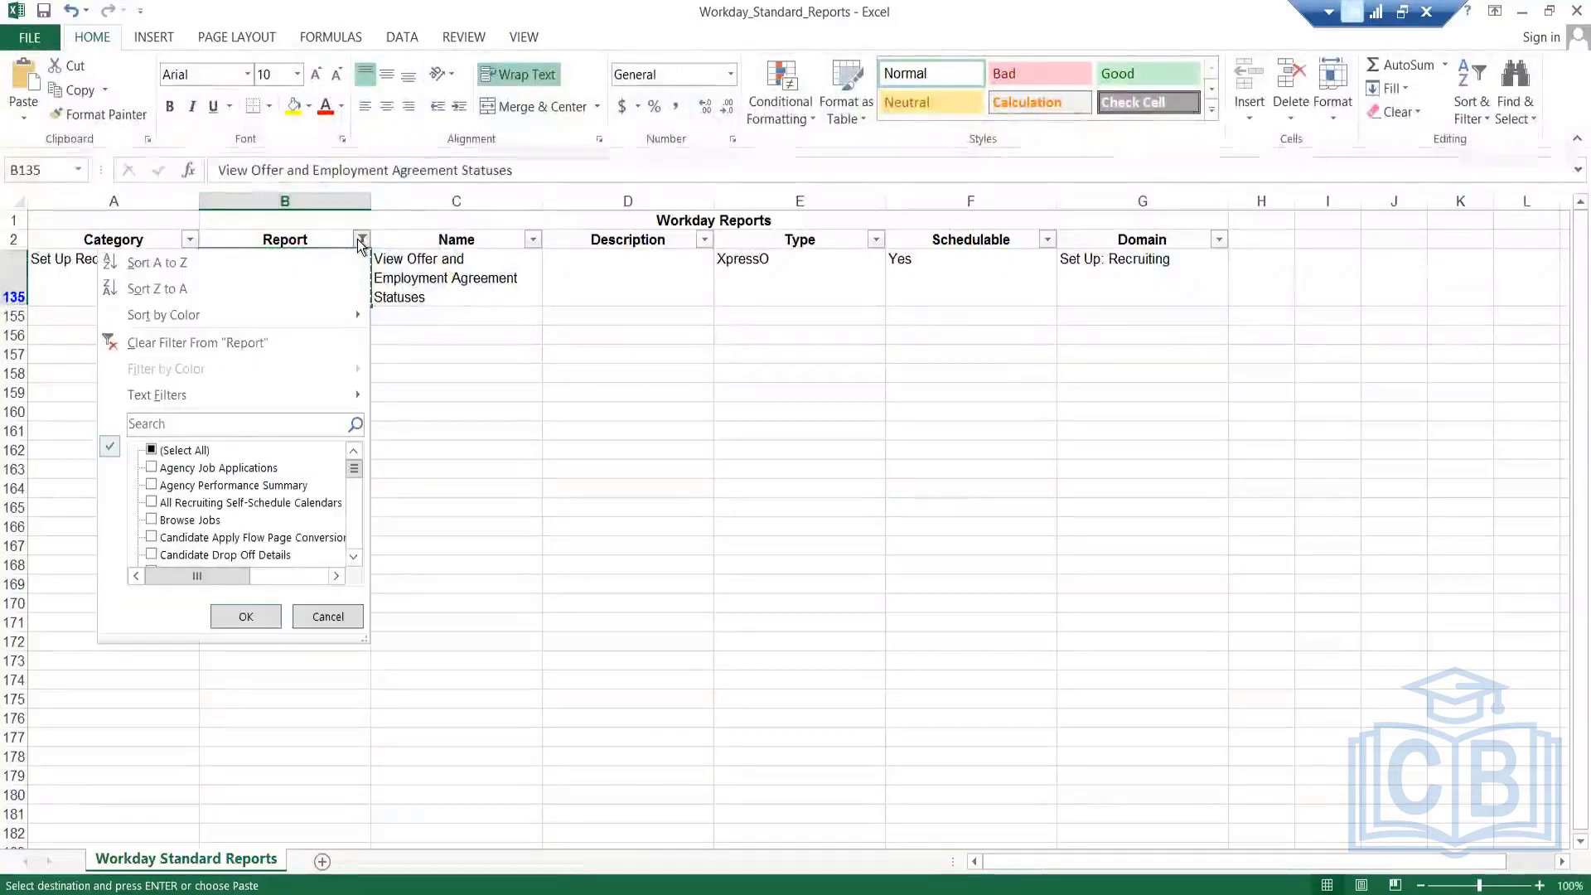
left_click(197, 452)
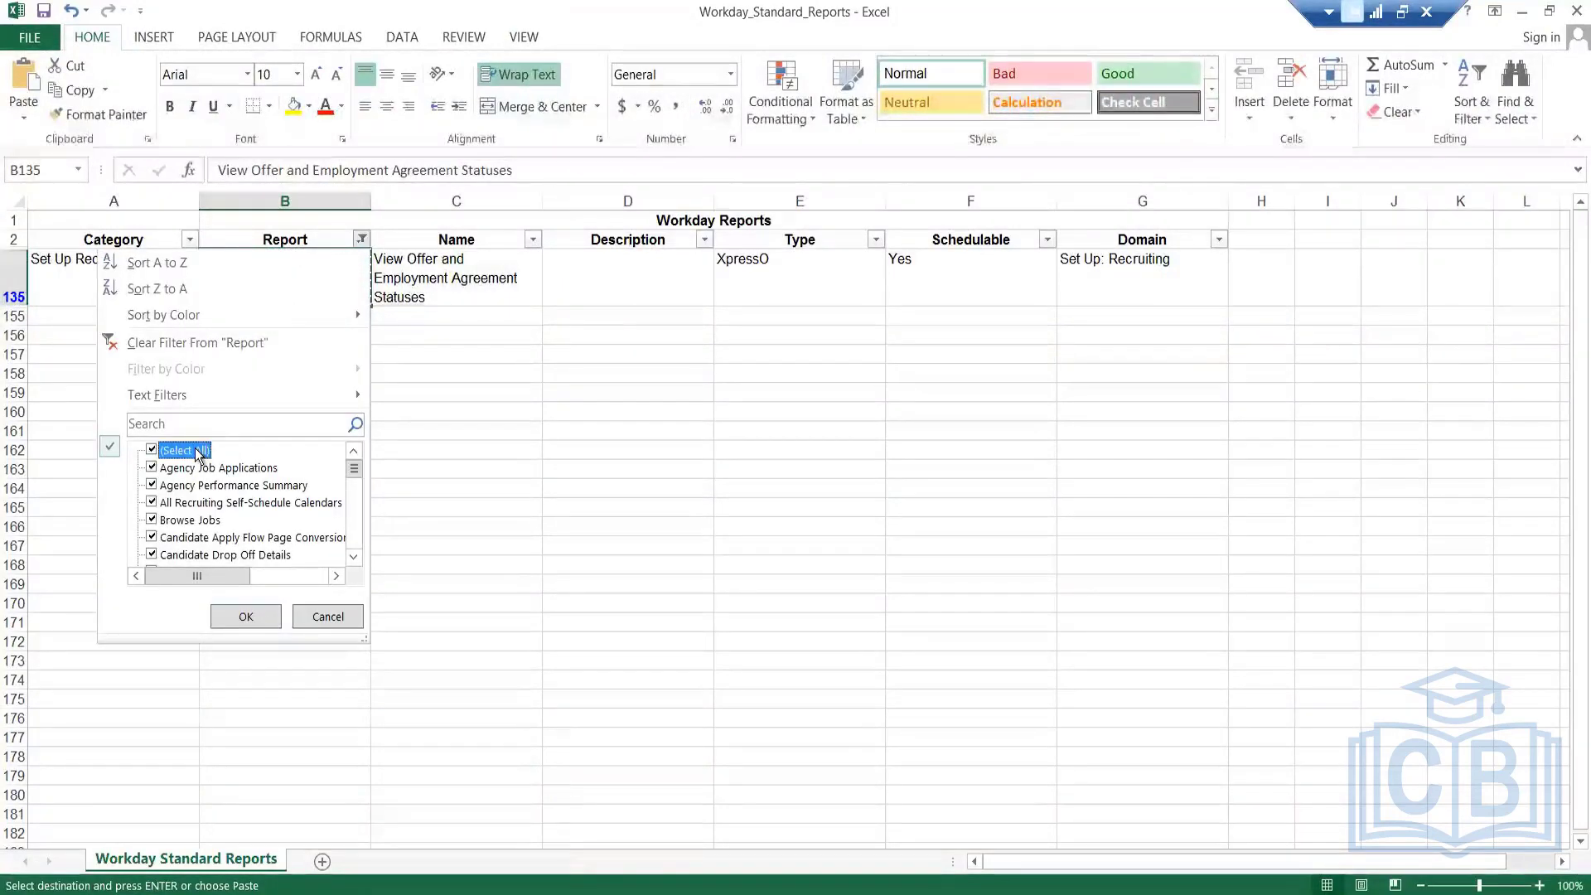
left_click(257, 616)
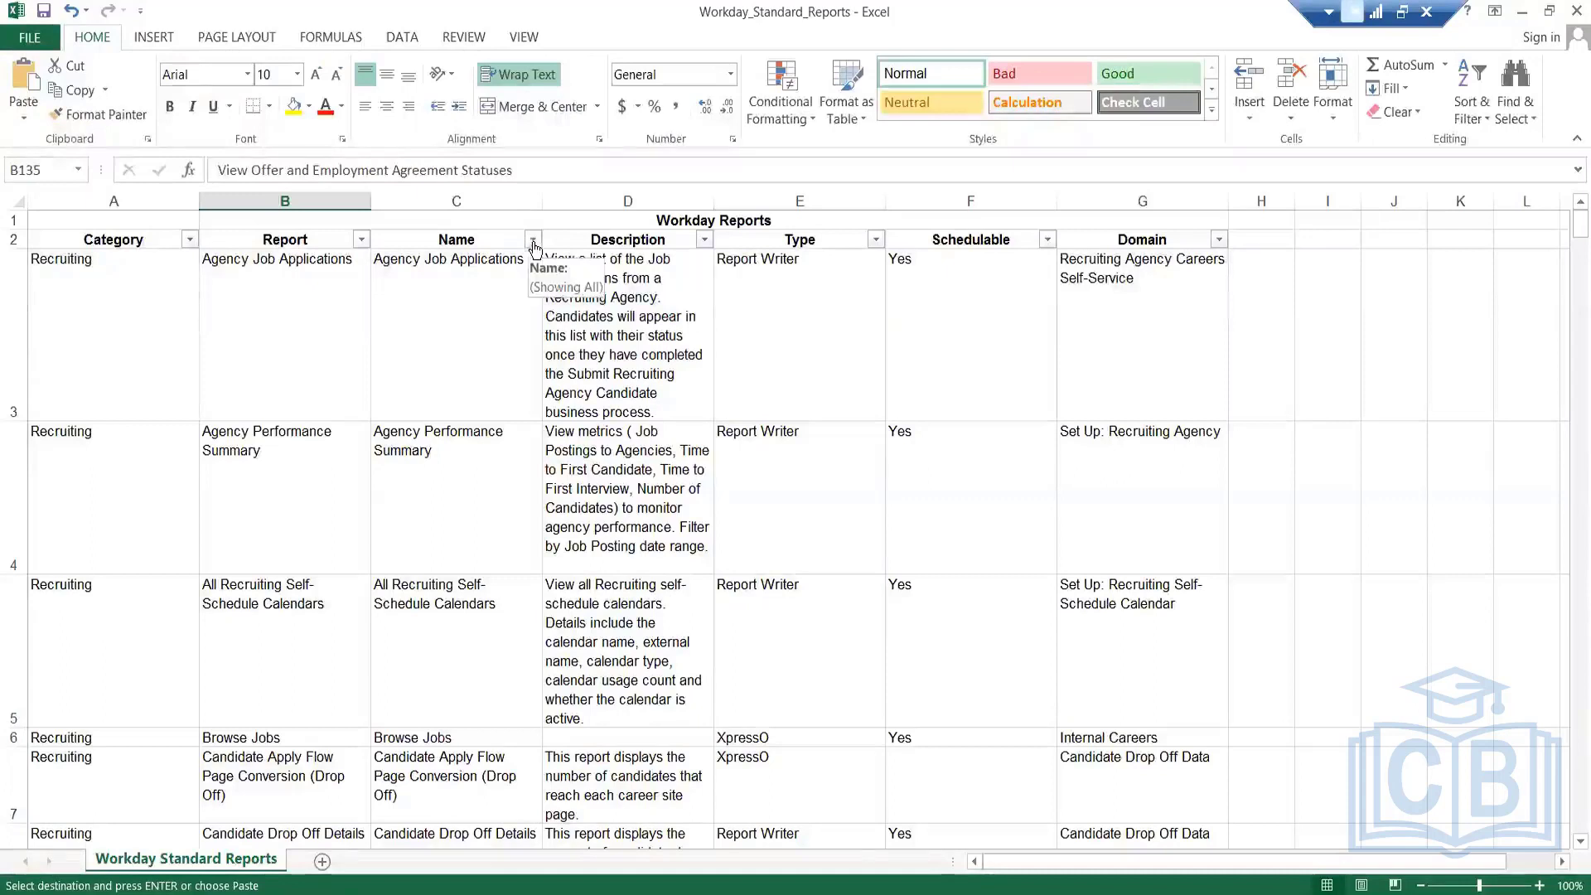
Step: Filter the Report column to names containing "diversity"
left_click(366, 241)
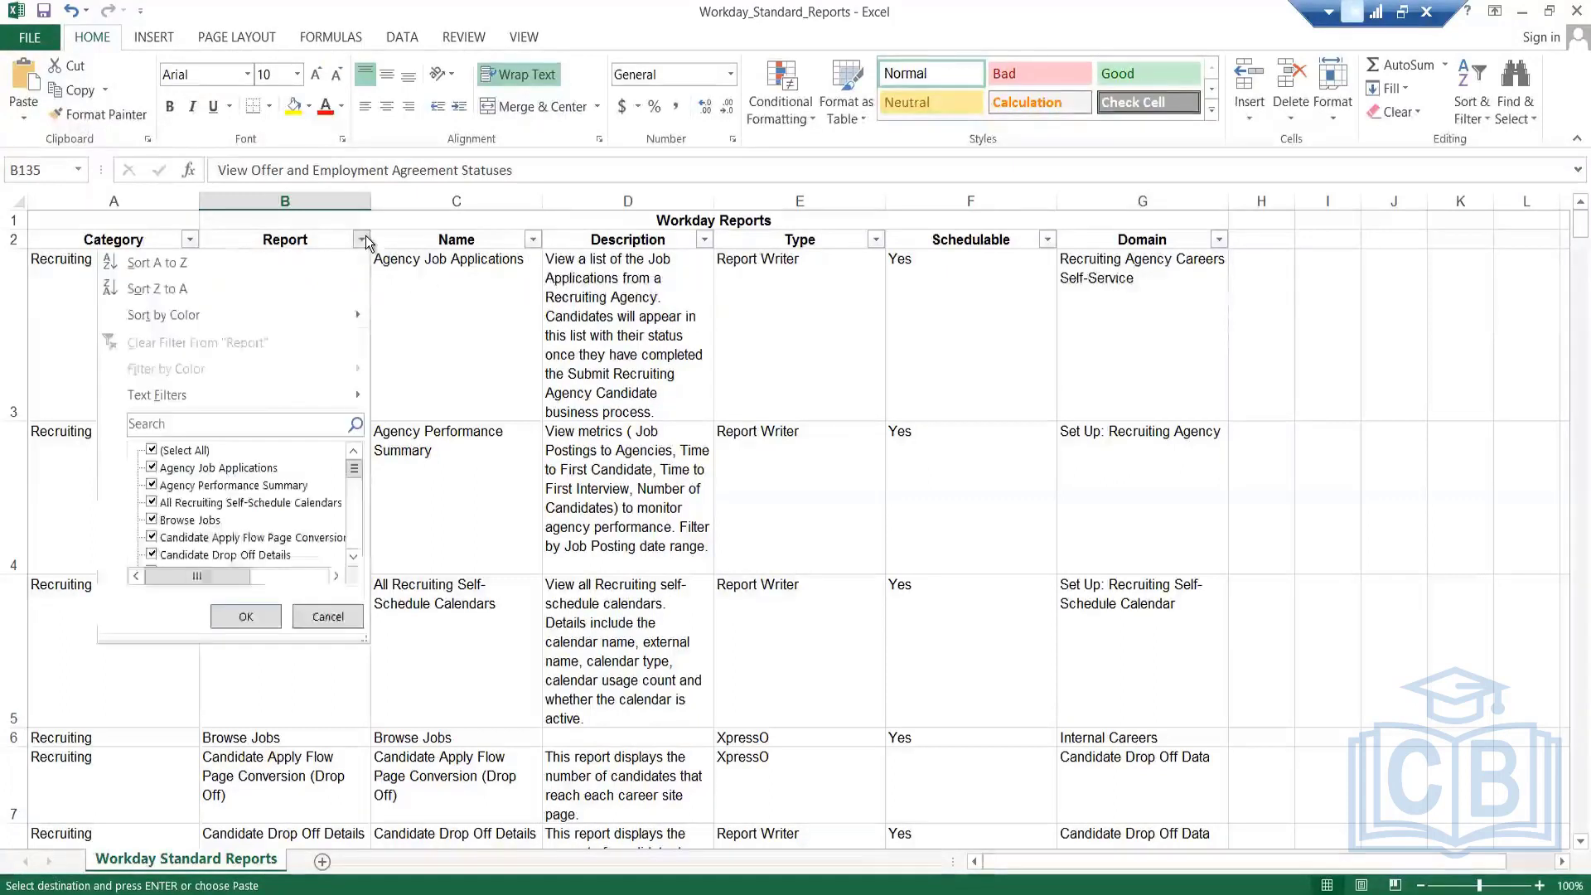
left_click(199, 454)
left_click(240, 422)
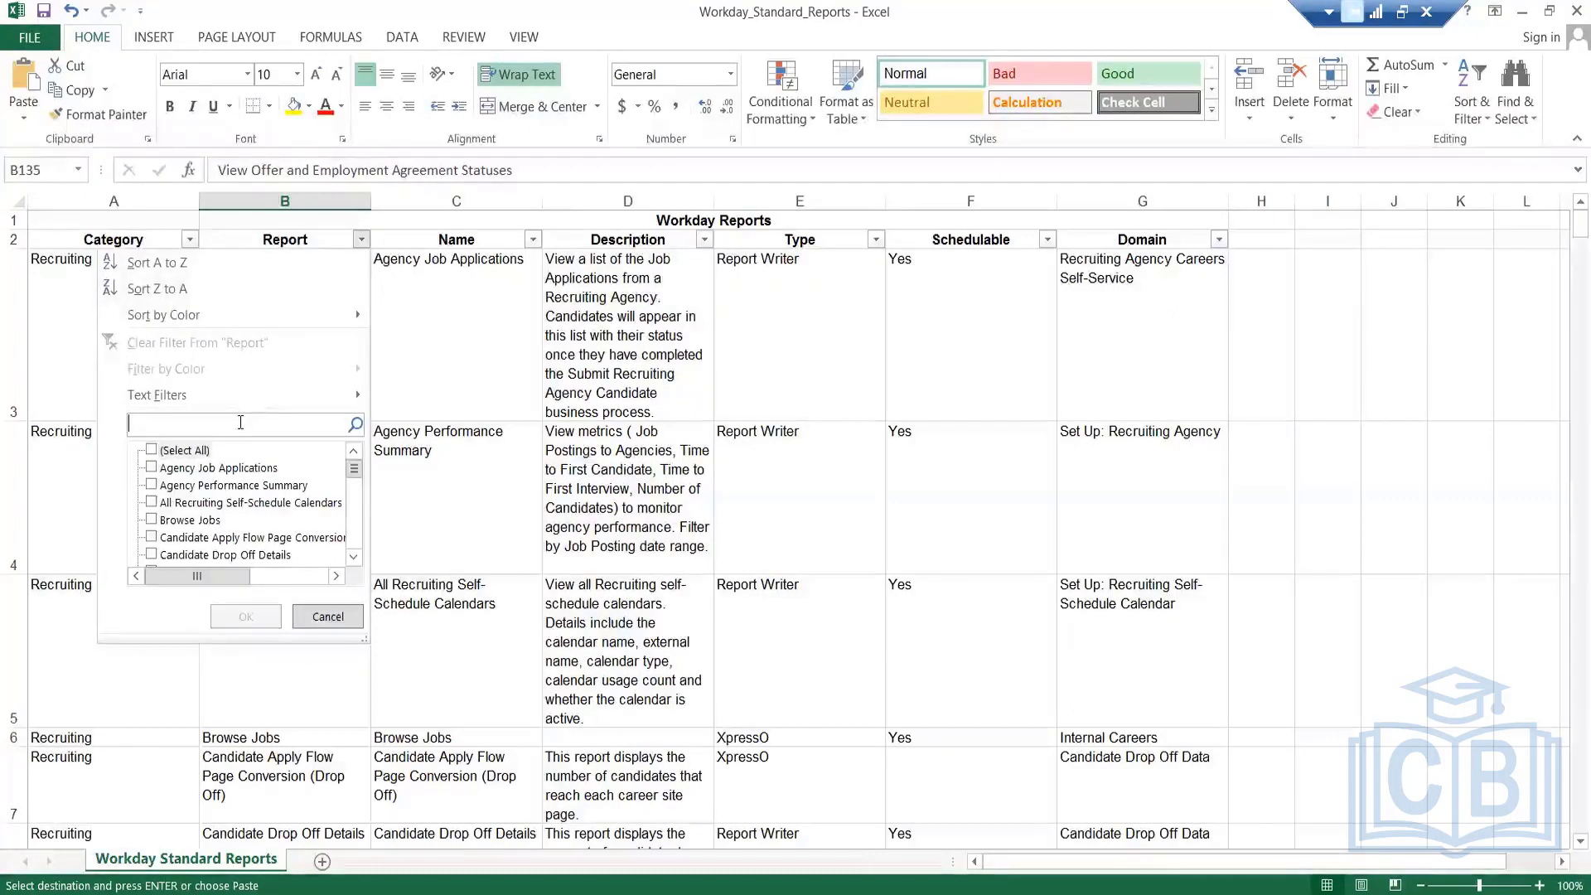
type("diver")
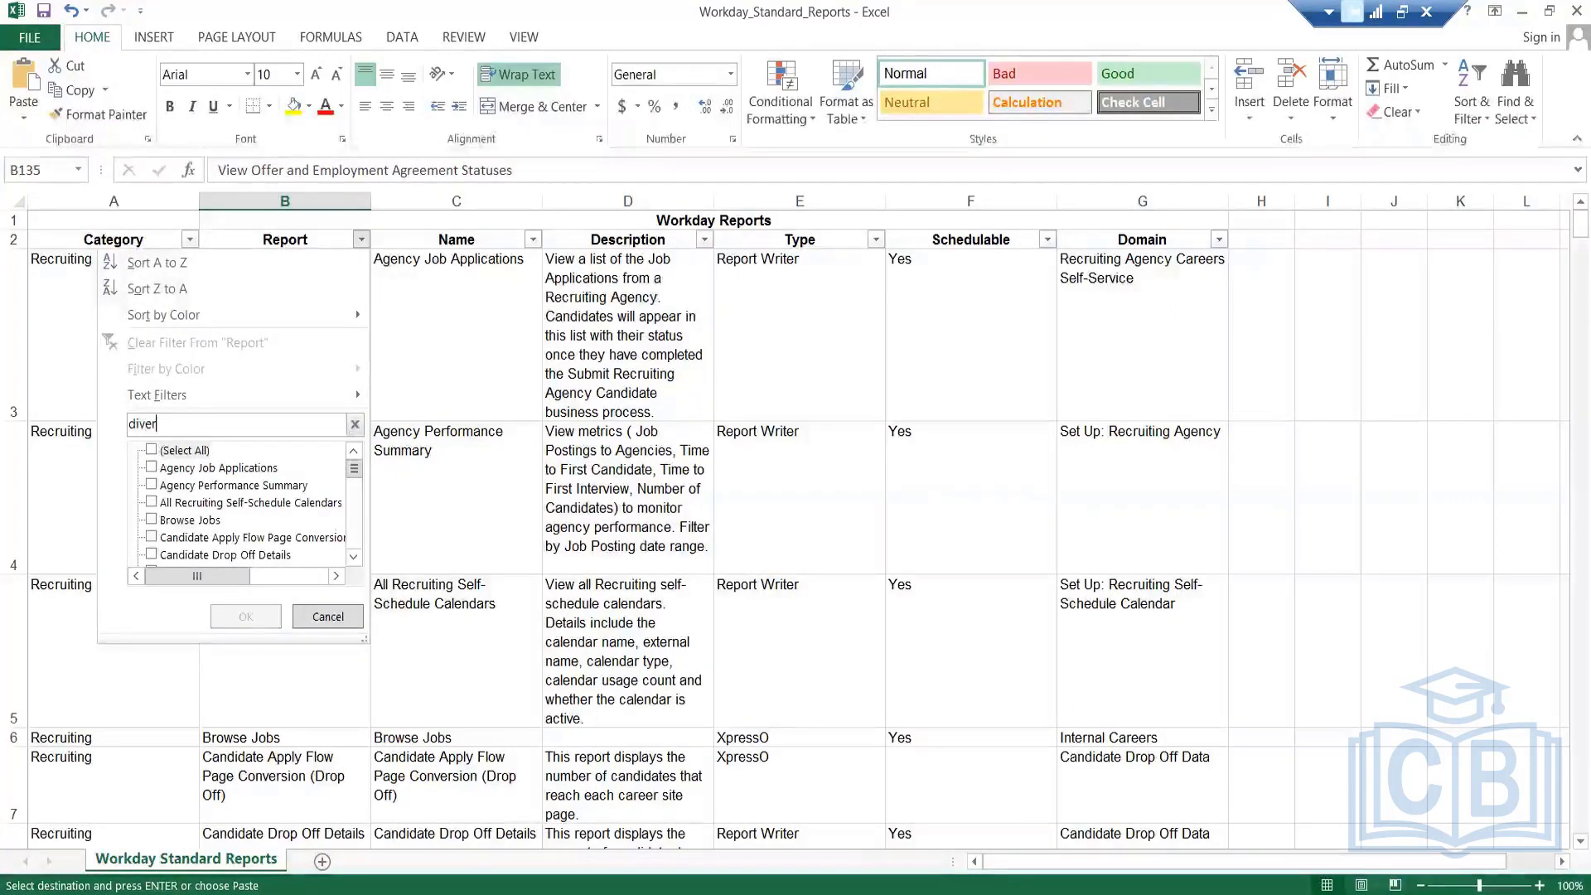
type("sity")
key("Return")
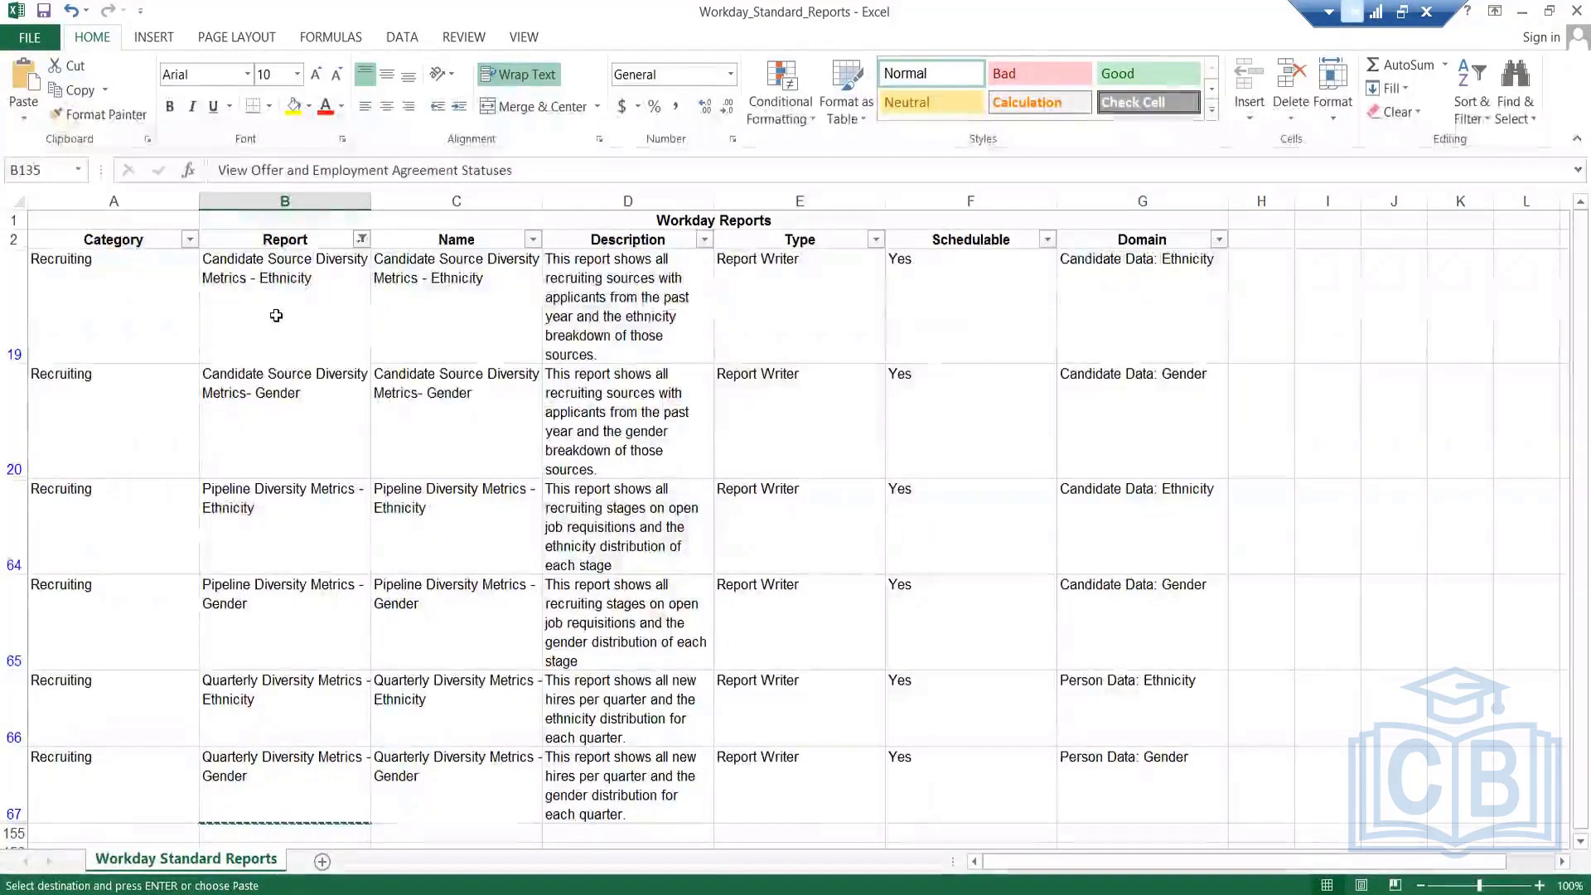
left_click(276, 314)
key("ctrl+shift+Down")
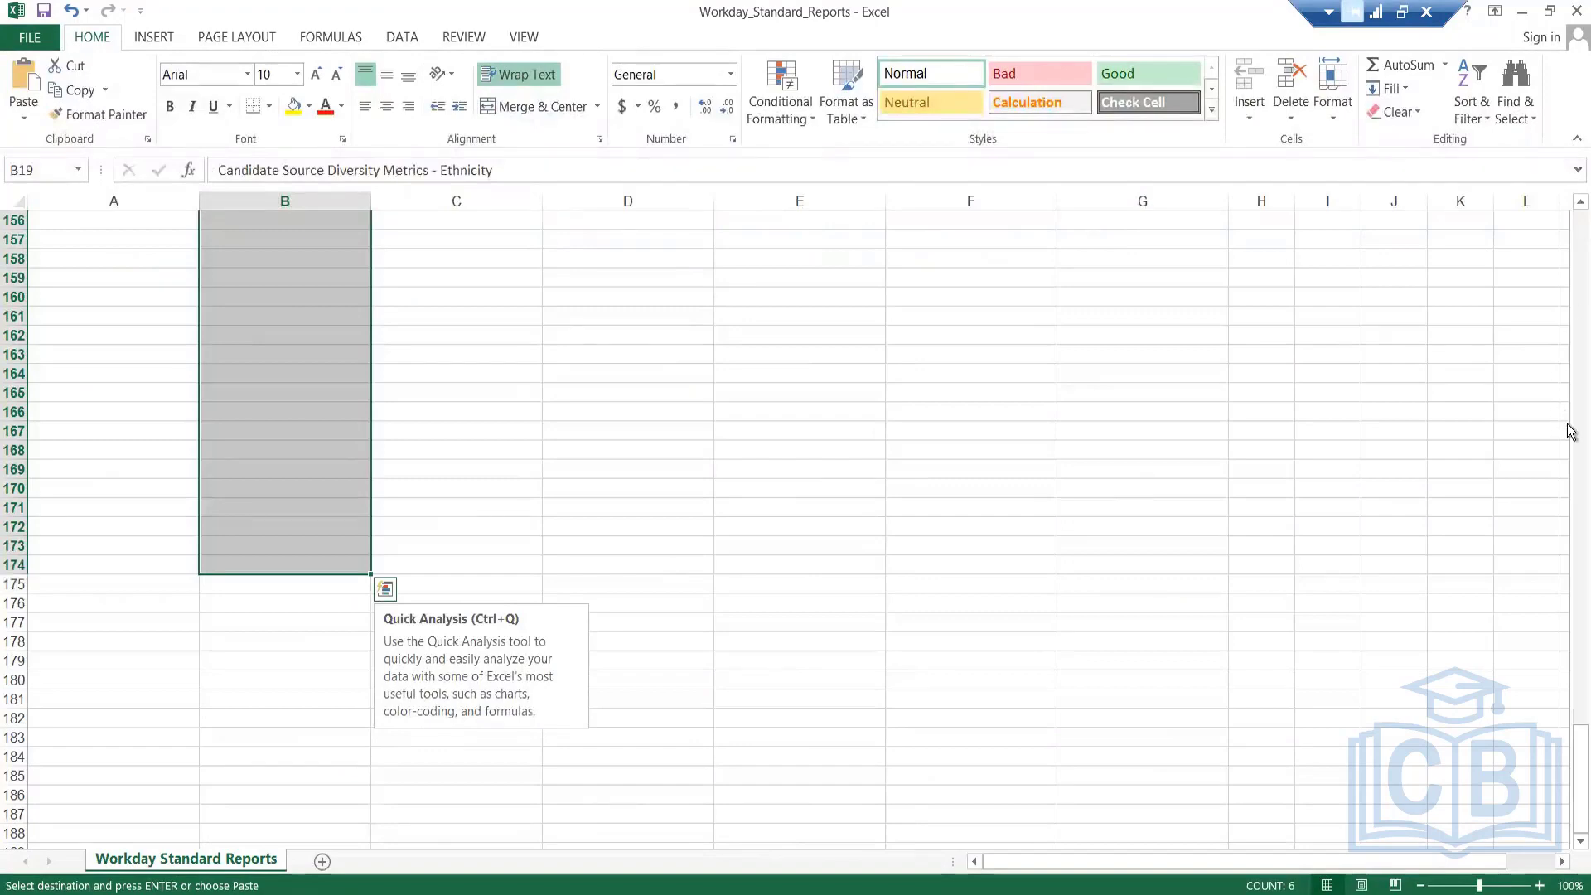
scroll(1569, 429, "up", 3)
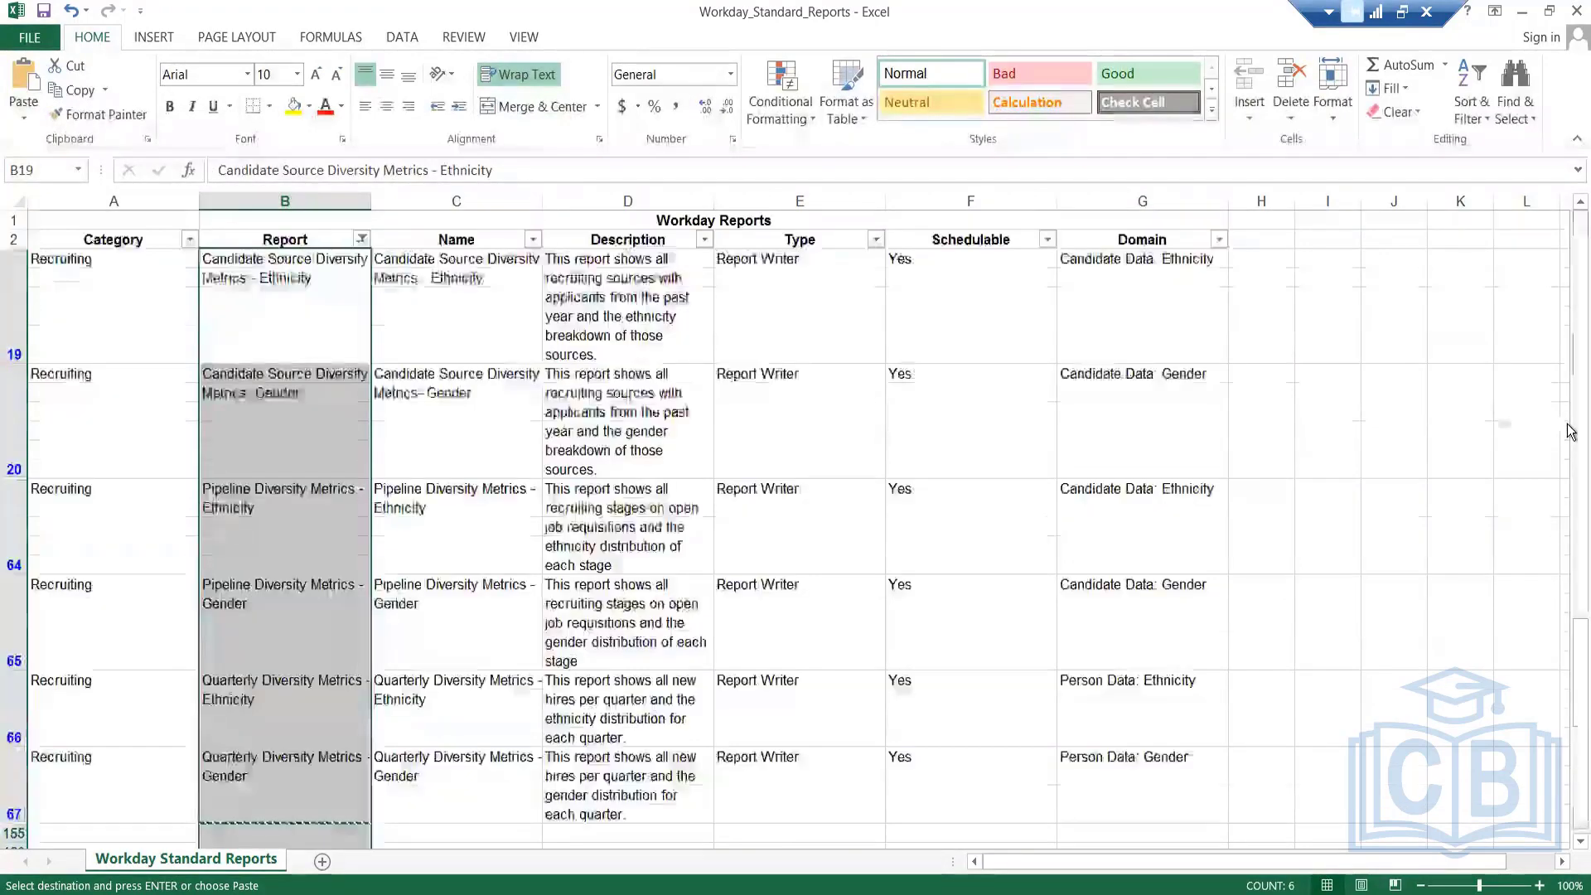
left_click(448, 502)
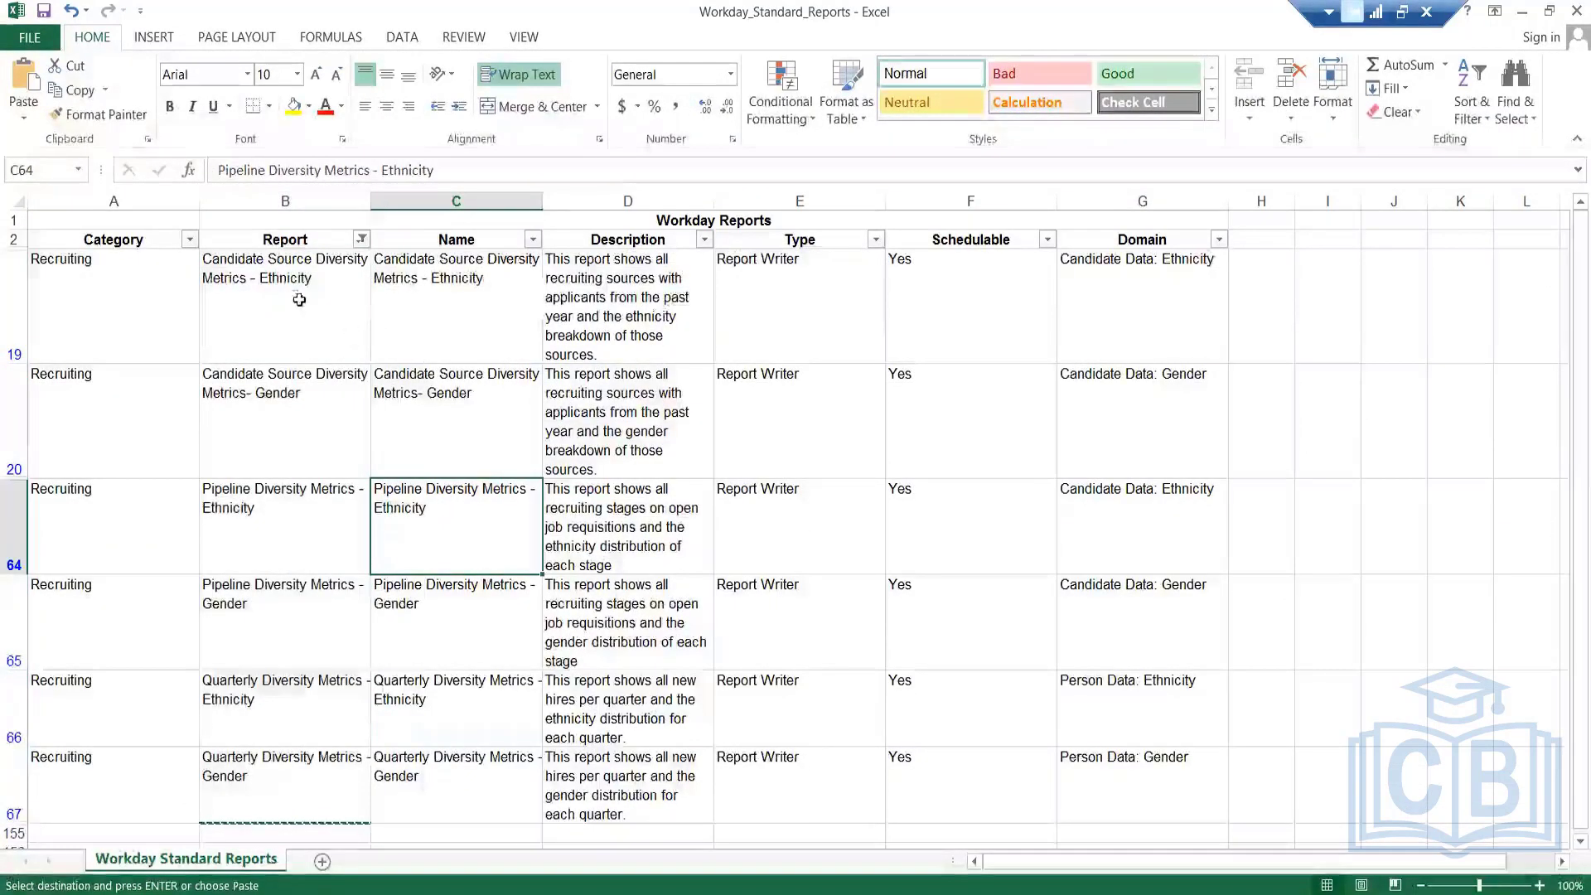
Step: Select the filtered Report names from Candidate Source Diversity Metrics - Ethnicity through Quarterly Diversity Metrics - Gender
left_click_drag(302, 313, 326, 768)
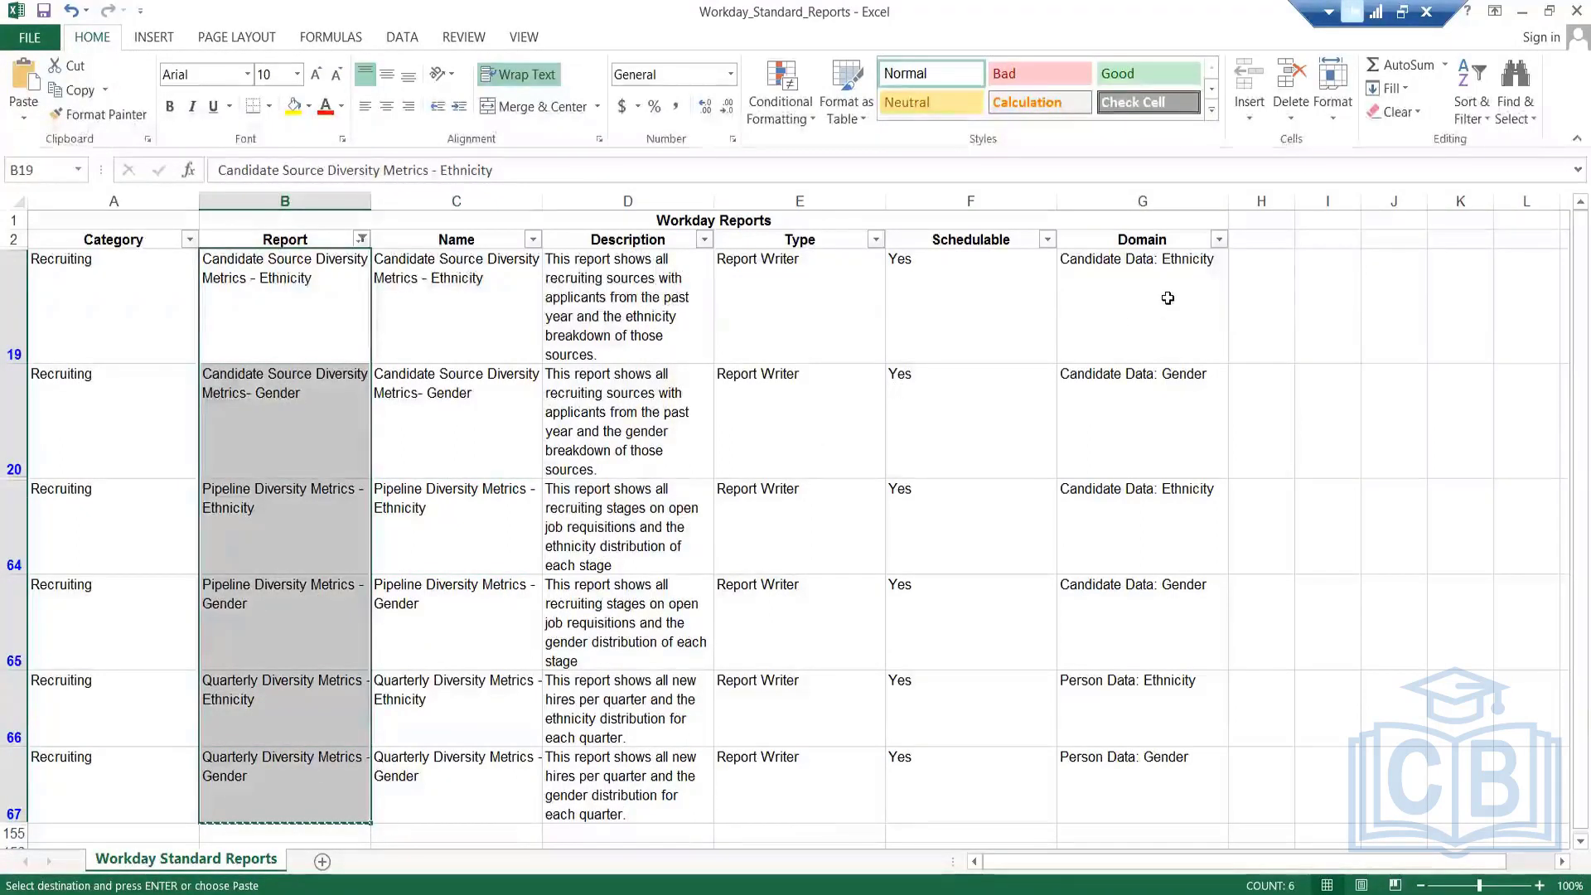
Step: Select the Domain cells of the filtered diversity reports, from Candidate Source Diversity Metrics - Ethnicity through Quarterly Diversity Metrics - Gender
left_click_drag(1168, 299, 1172, 778)
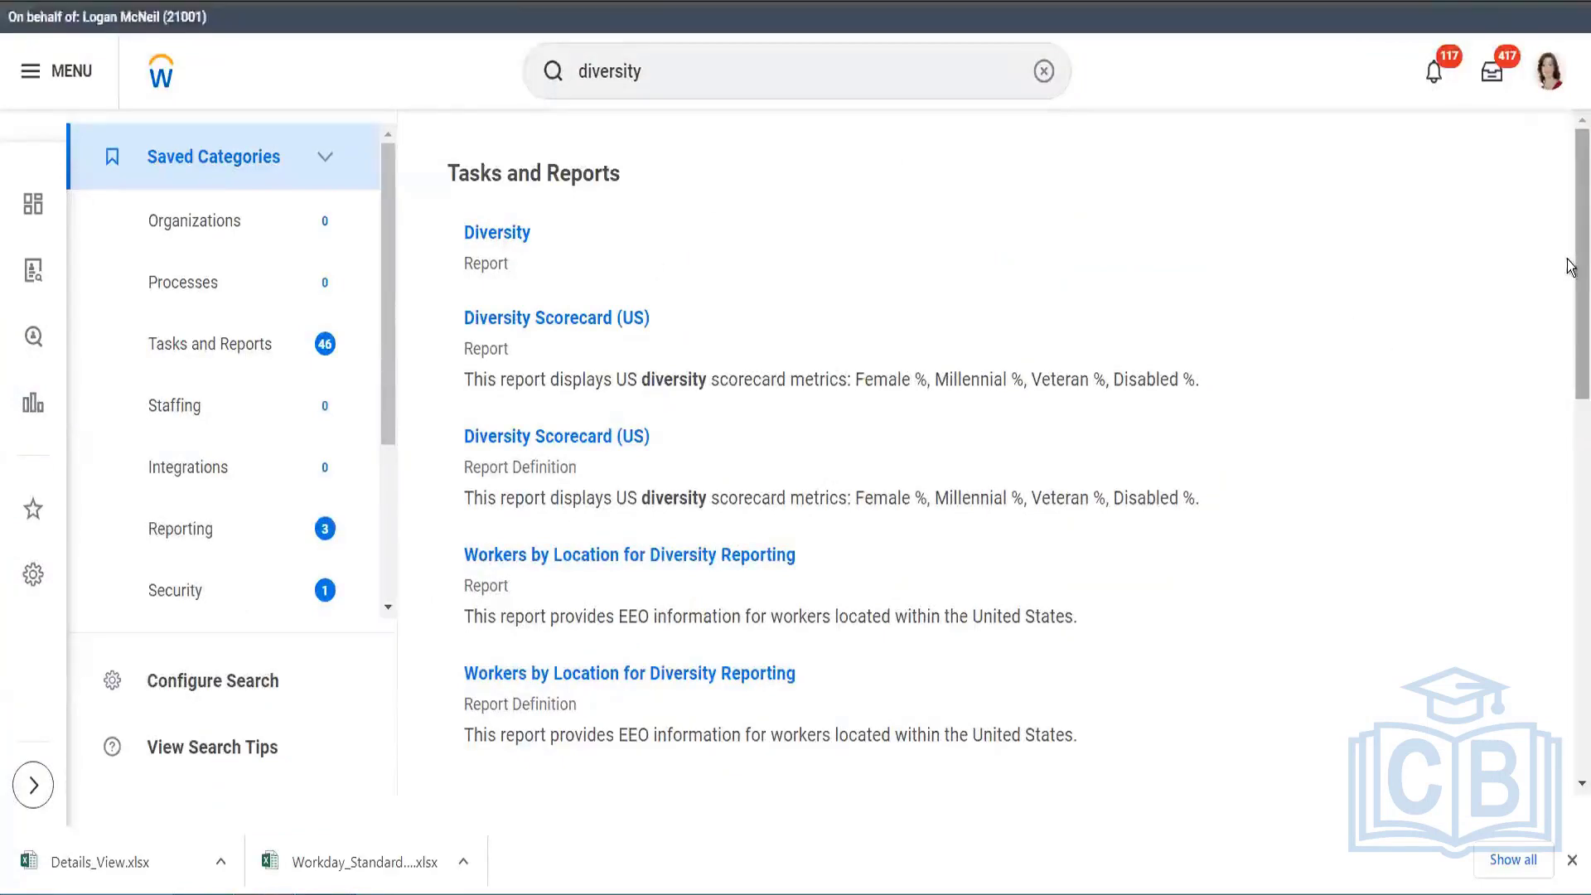
Step: Examine the full list of Workday tasks and reports matching "diversity" for the recruiting diversity metrics reports
scroll(1569, 266, "down", 3)
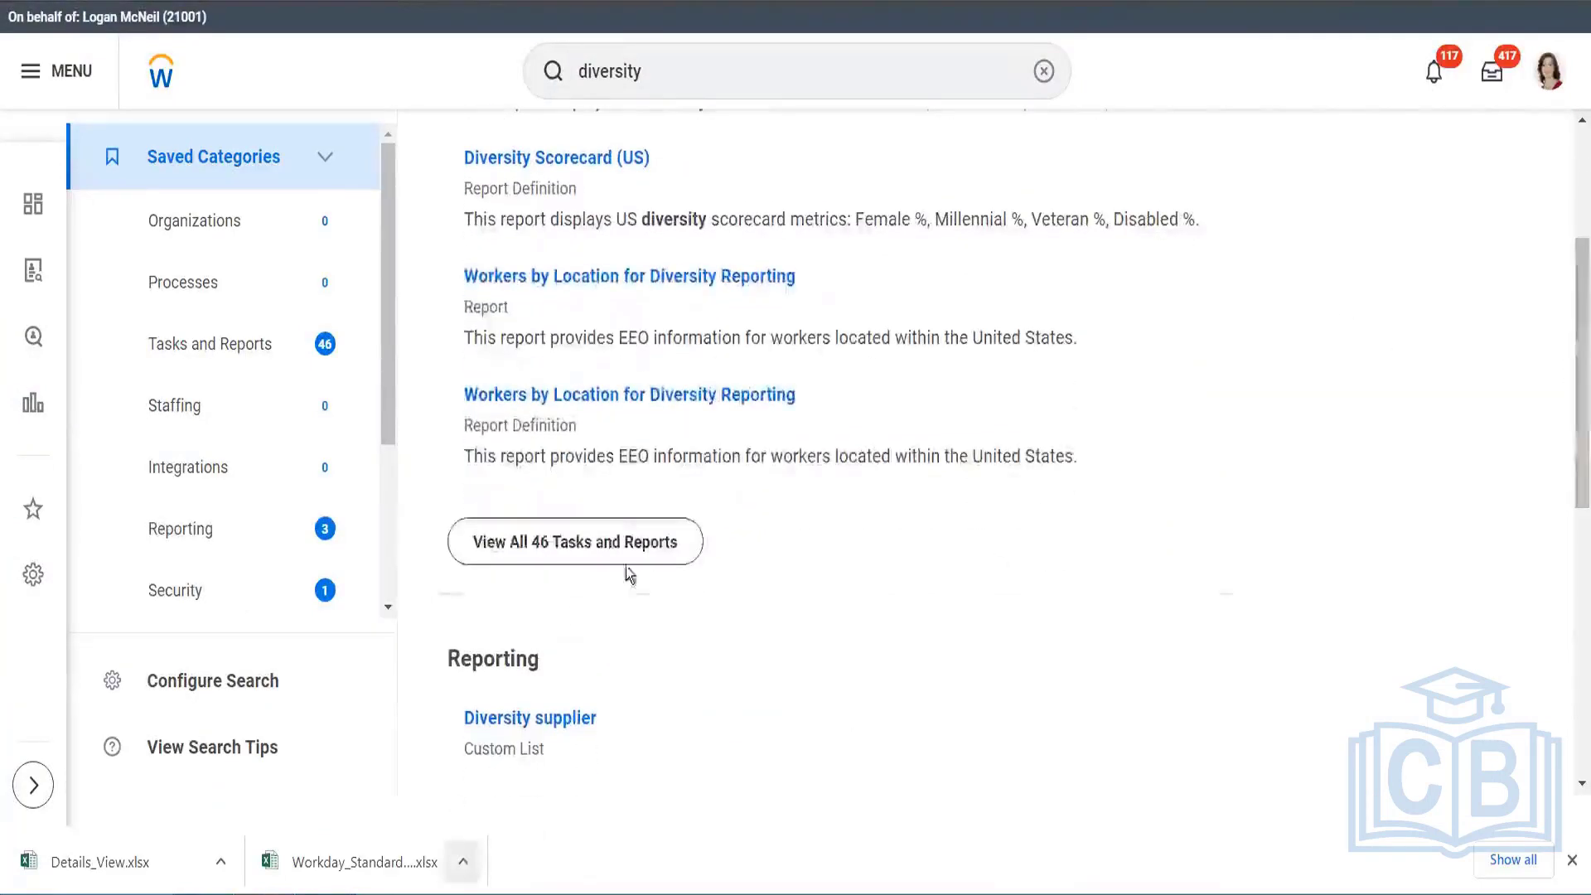
left_click(650, 558)
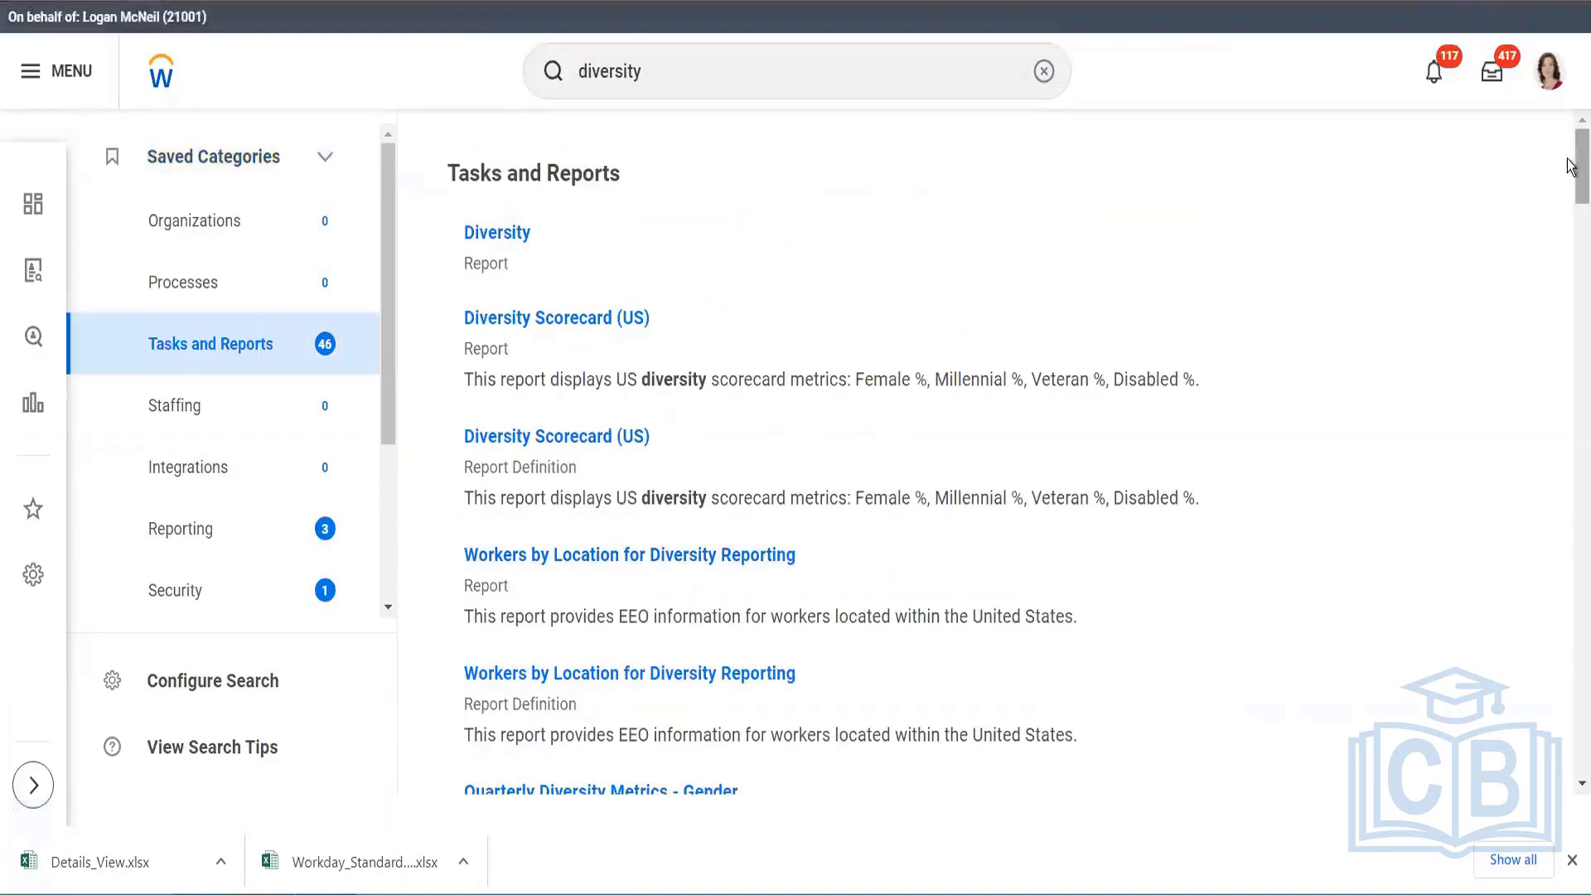
left_click_drag(1571, 166, 1571, 331)
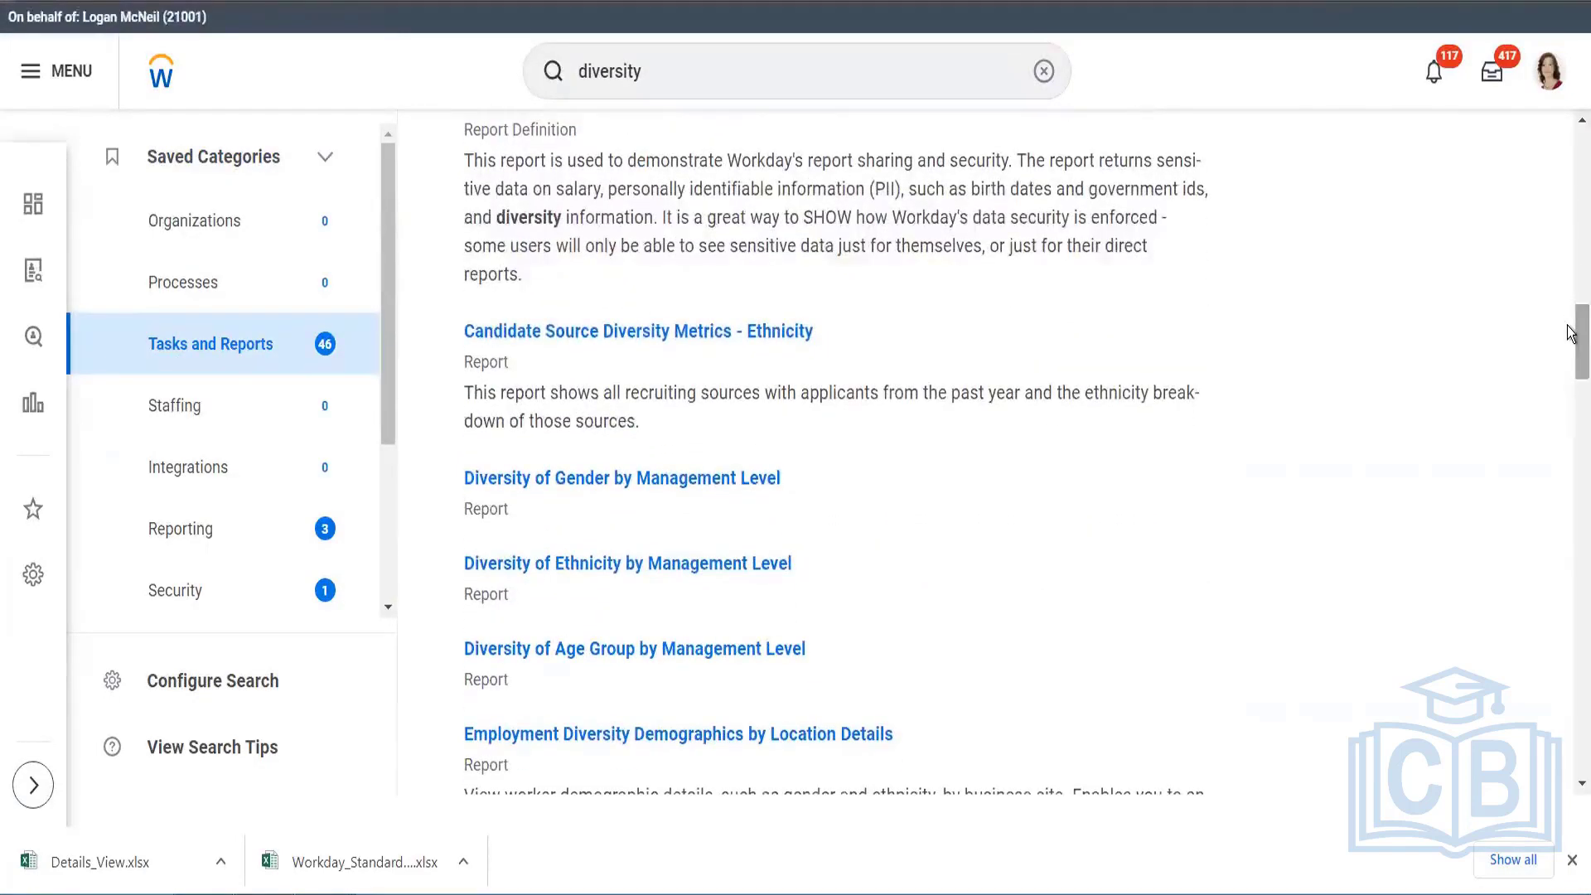
left_click_drag(1572, 331, 1571, 377)
left_click_drag(1570, 377, 1571, 560)
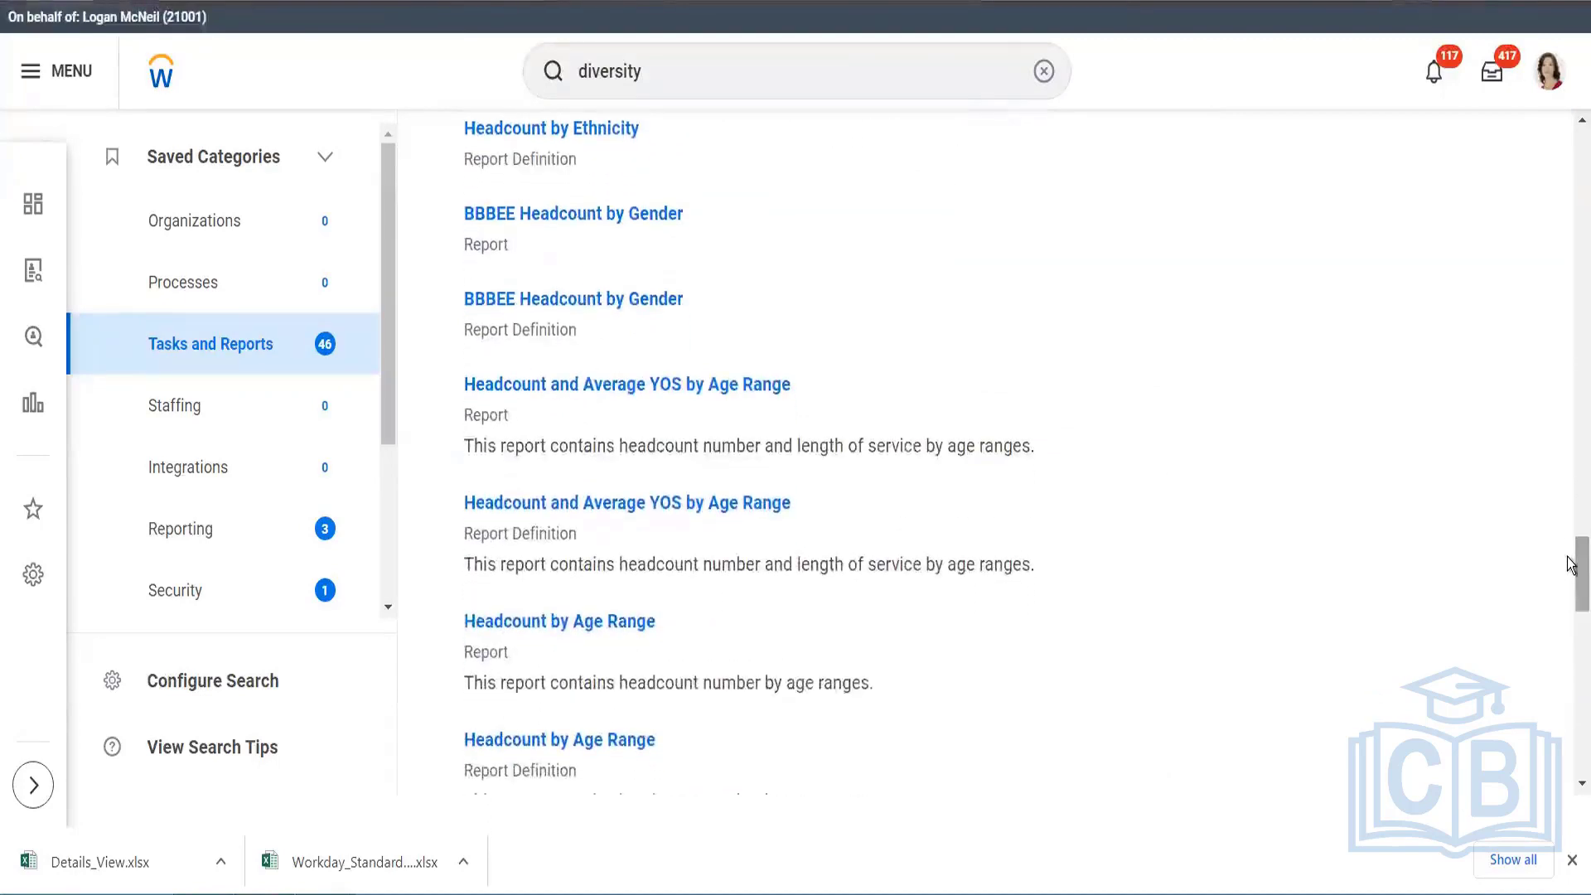
scroll(1571, 311, "down", 6)
scroll(1571, 310, "up", 10)
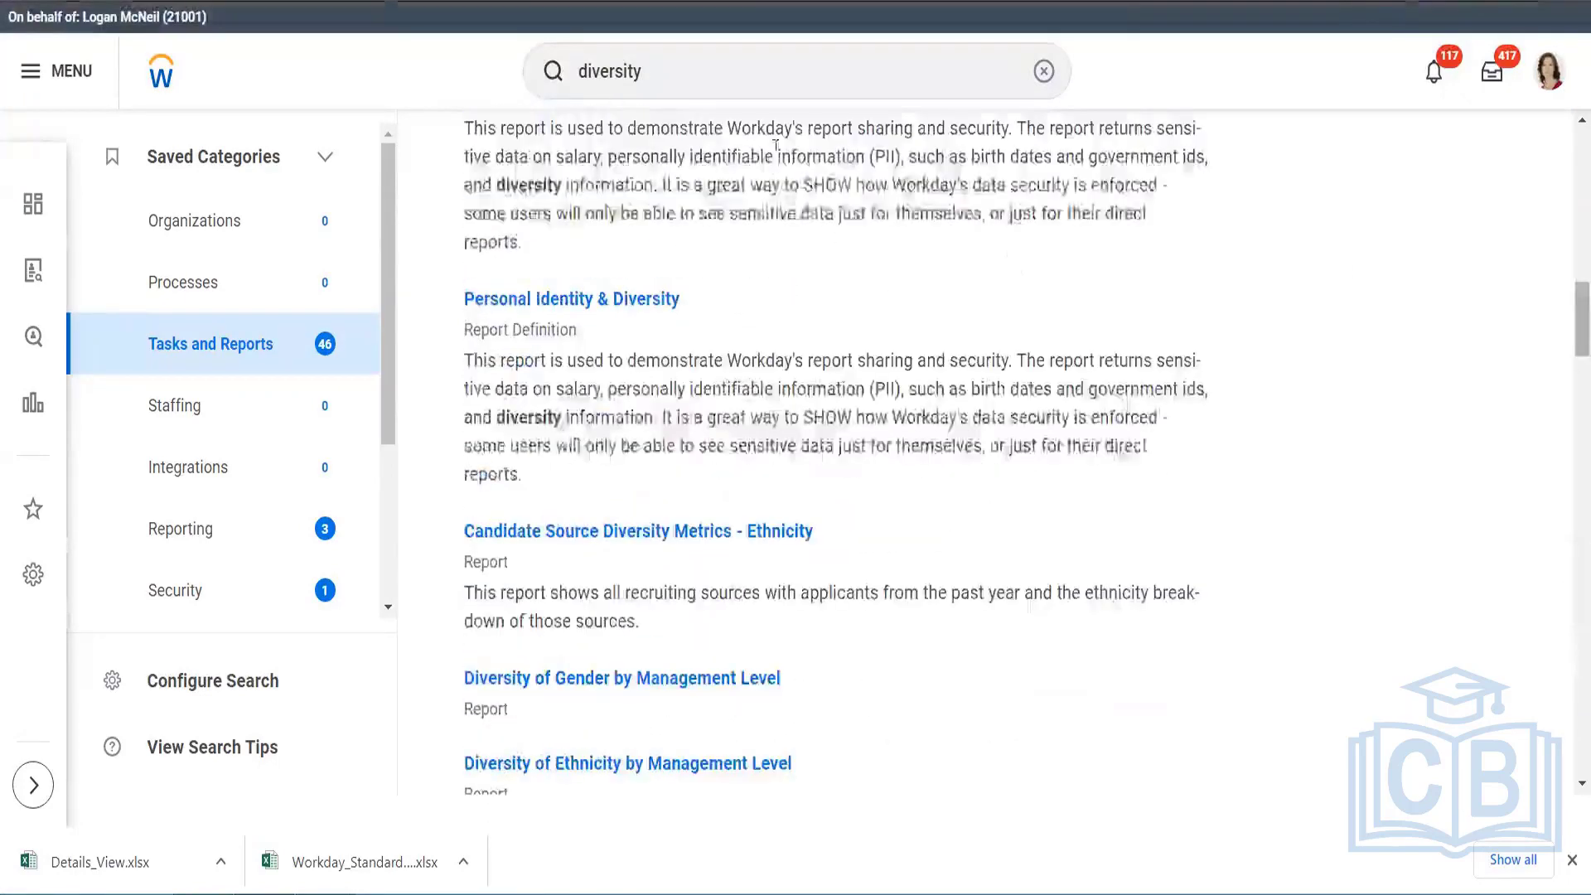
Step: Search Workday for "workday standard" and run the Workday Standard Reports report with no report category chosen
left_click(777, 74)
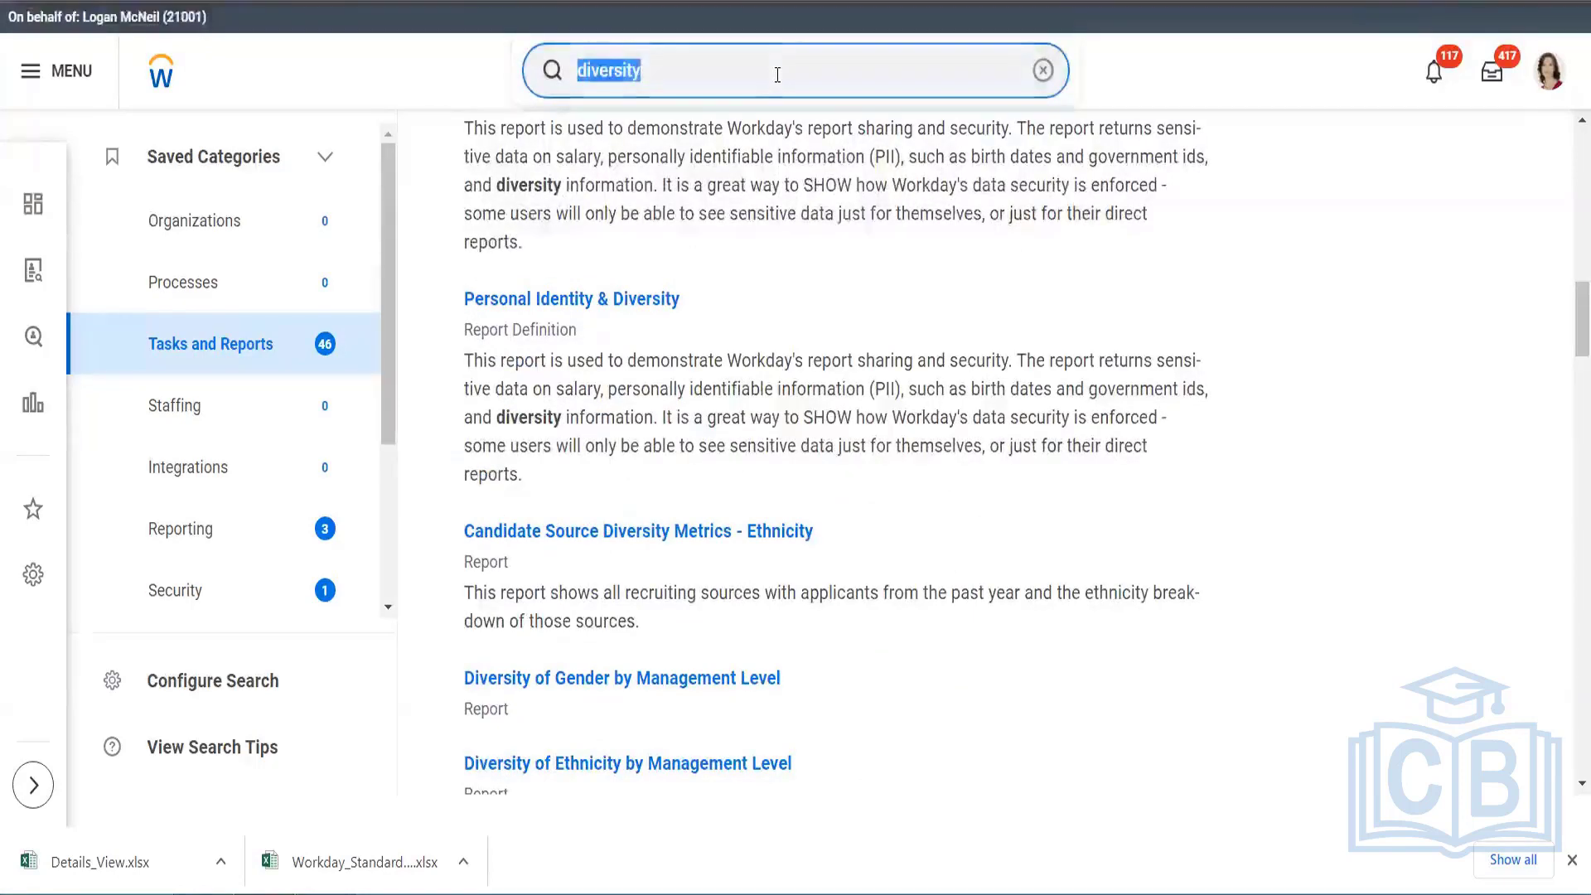
type("workda")
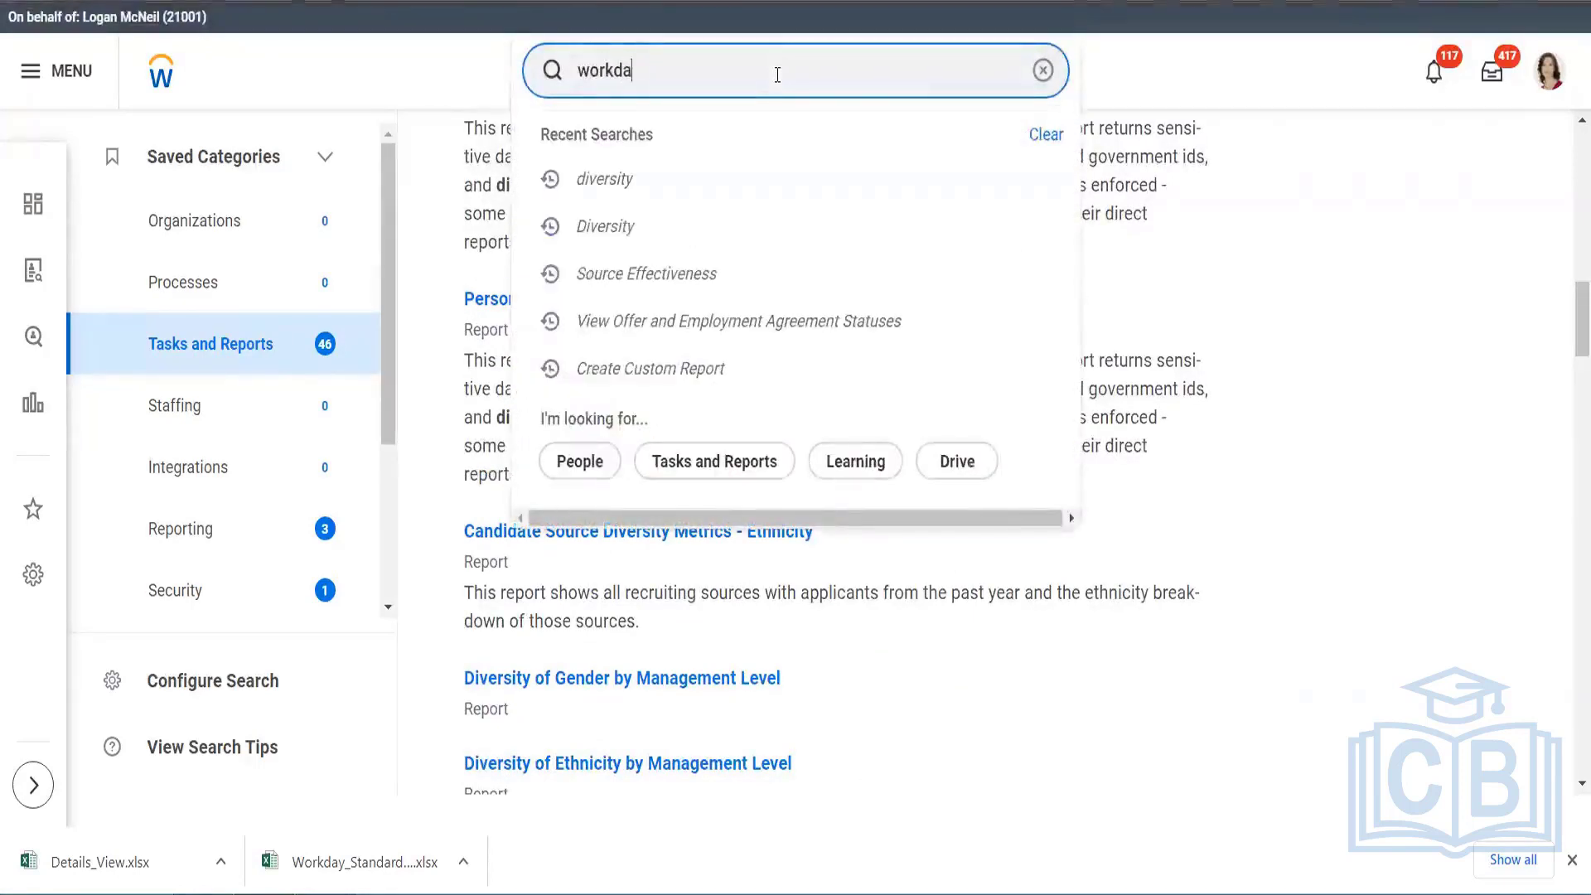
type("y standar")
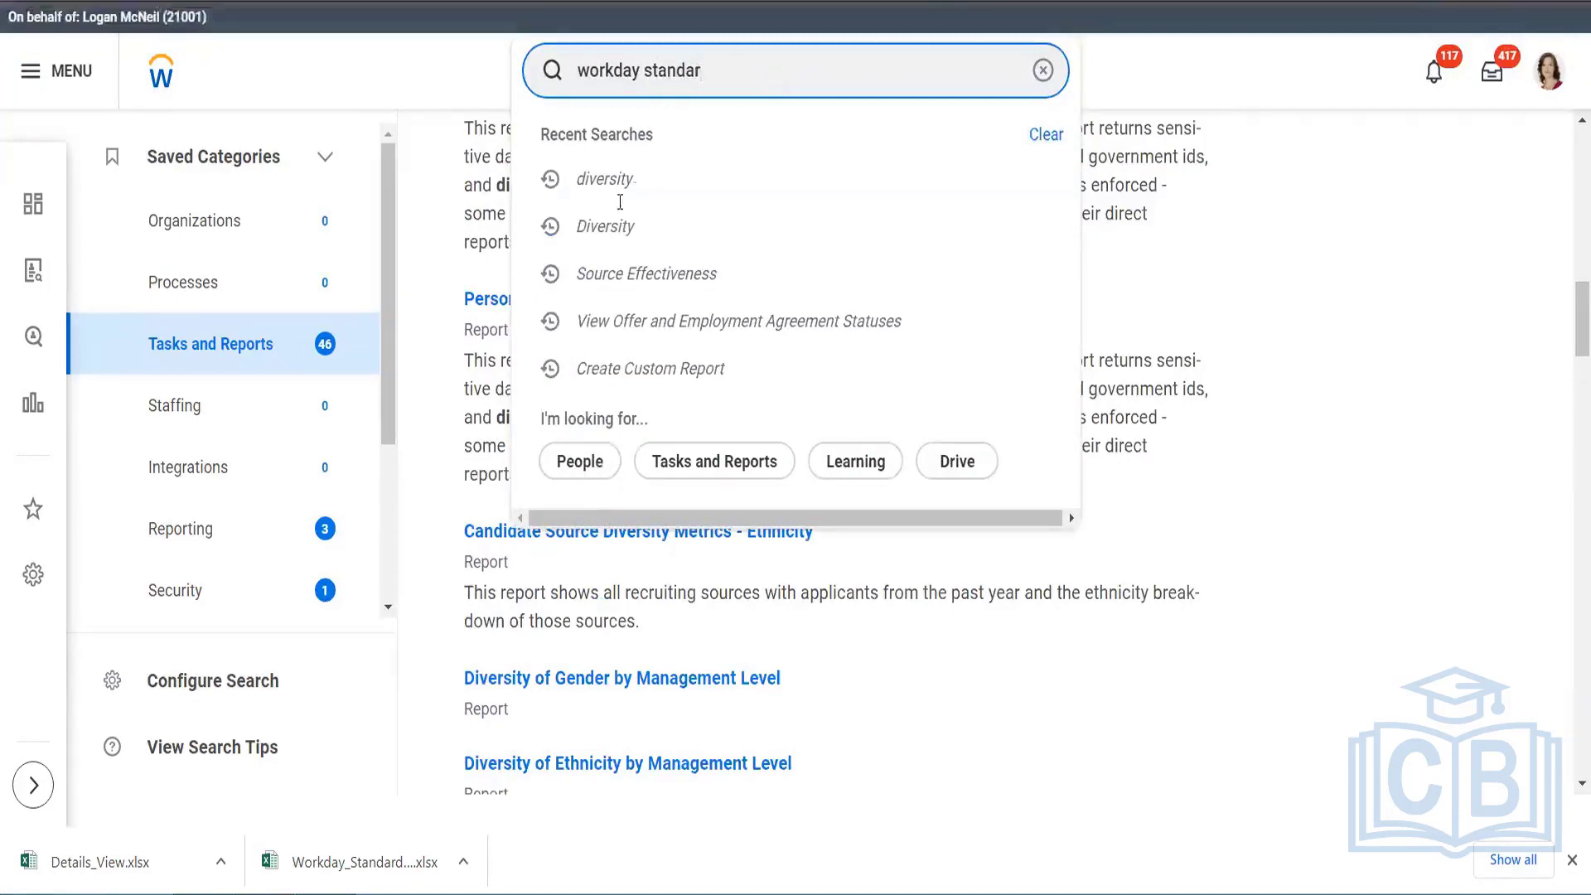
left_click(692, 173)
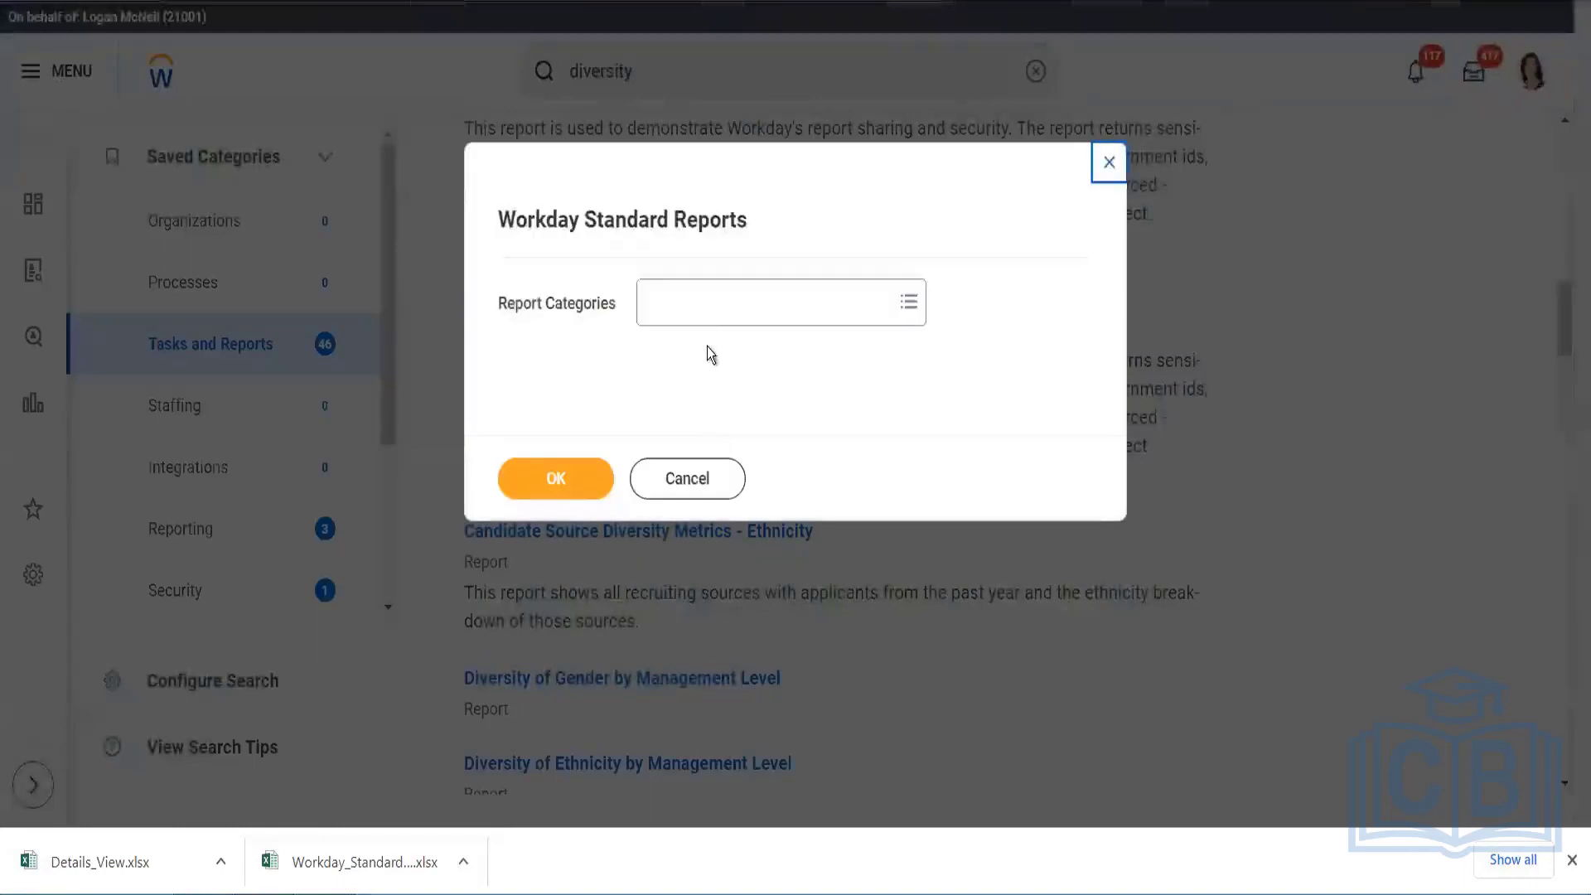
left_click(697, 303)
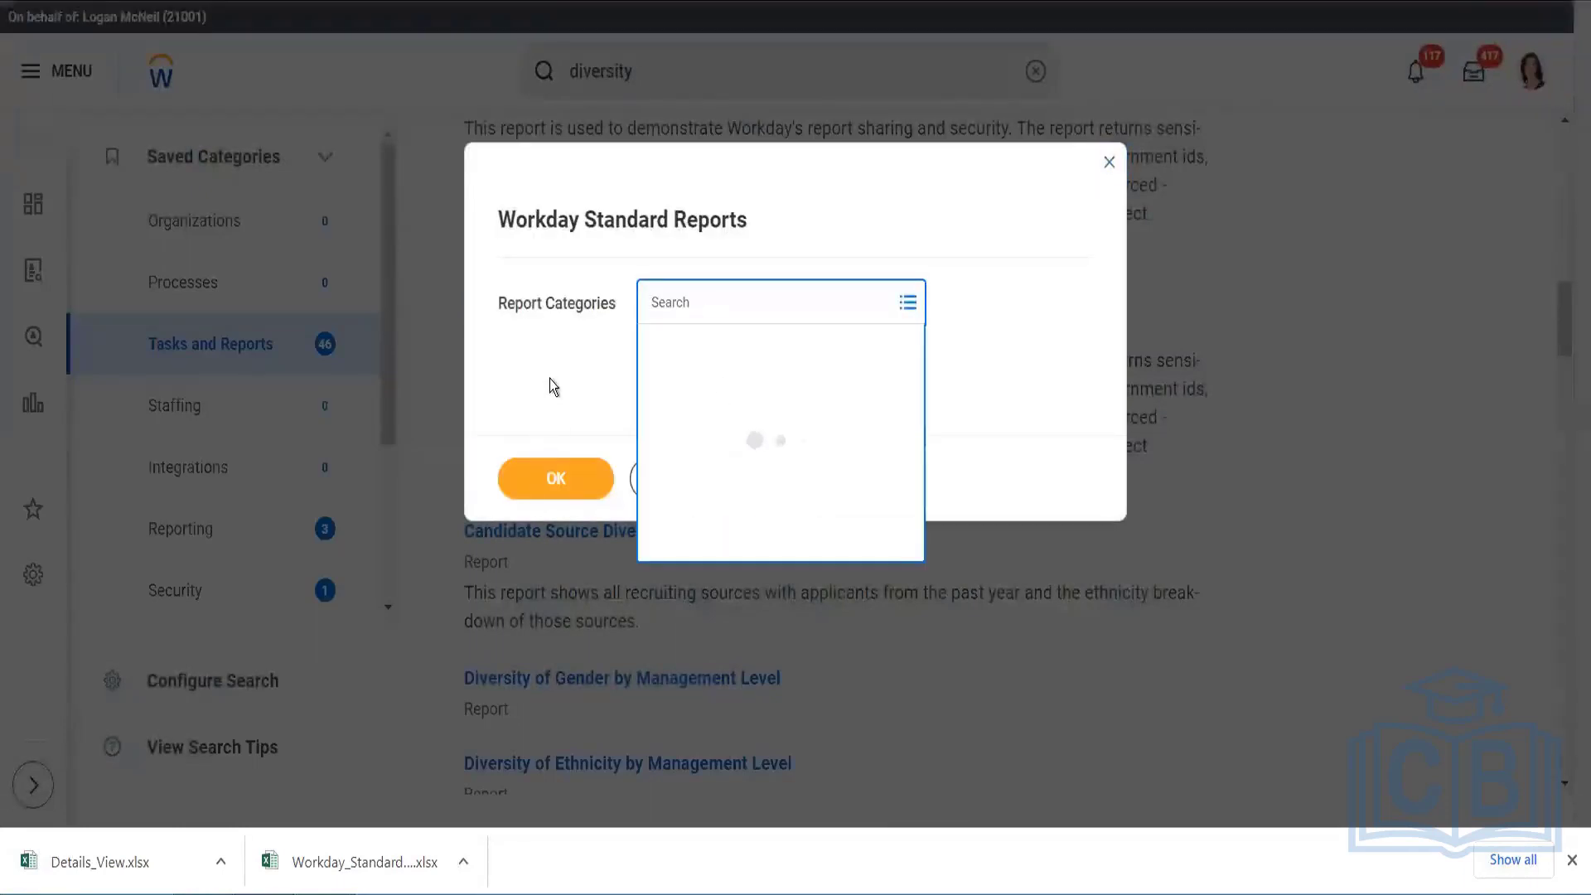
left_click(556, 476)
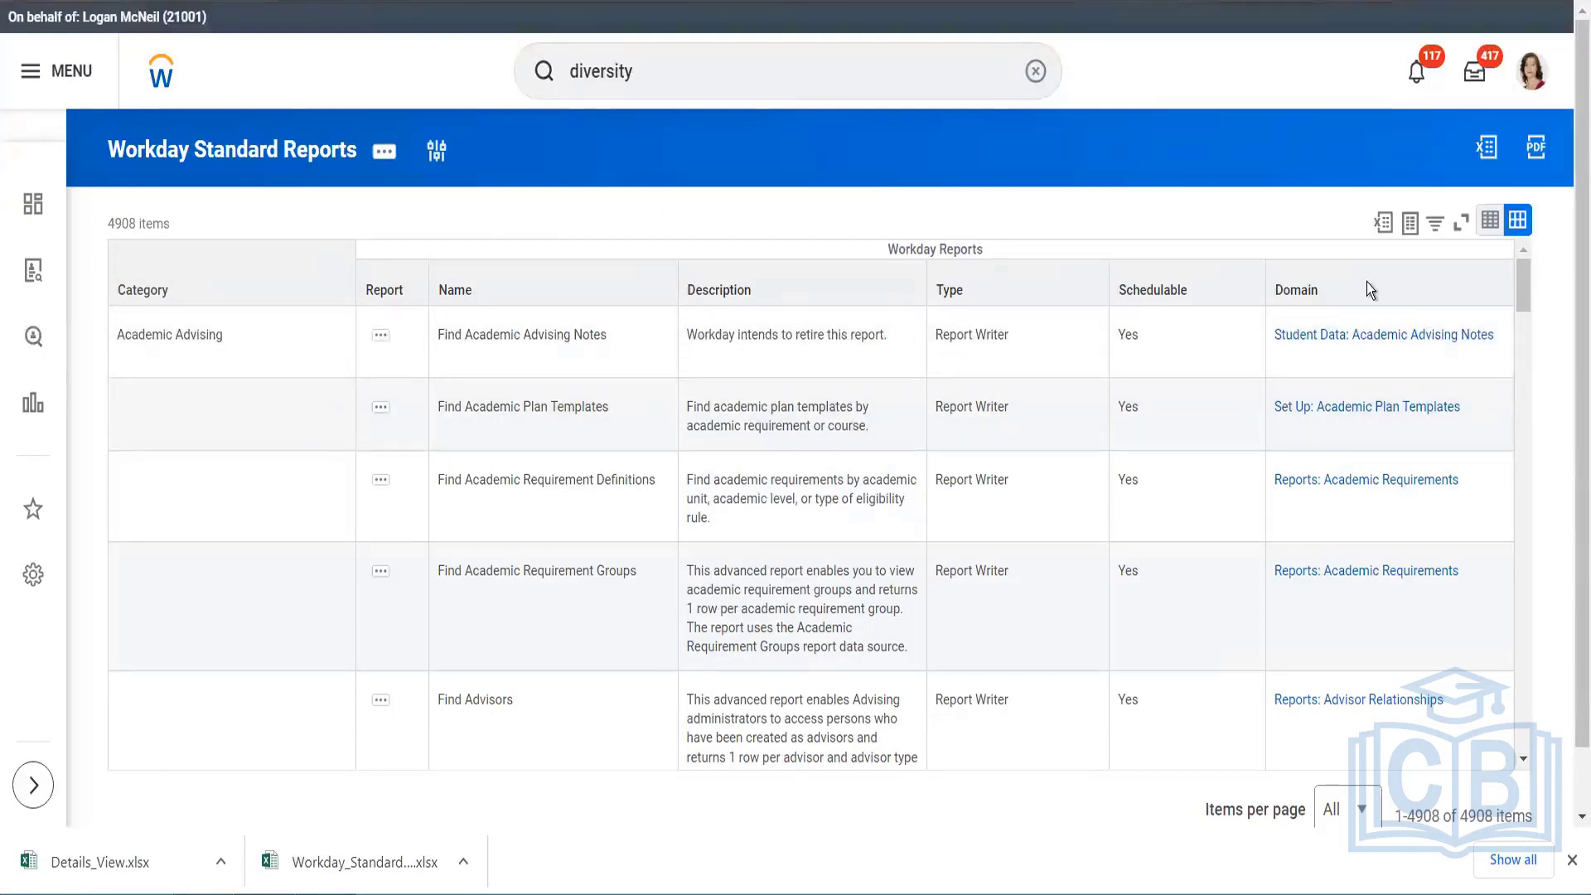
Step: Check the filter options of the Category column in the Workday Standard Reports results
left_click(213, 282)
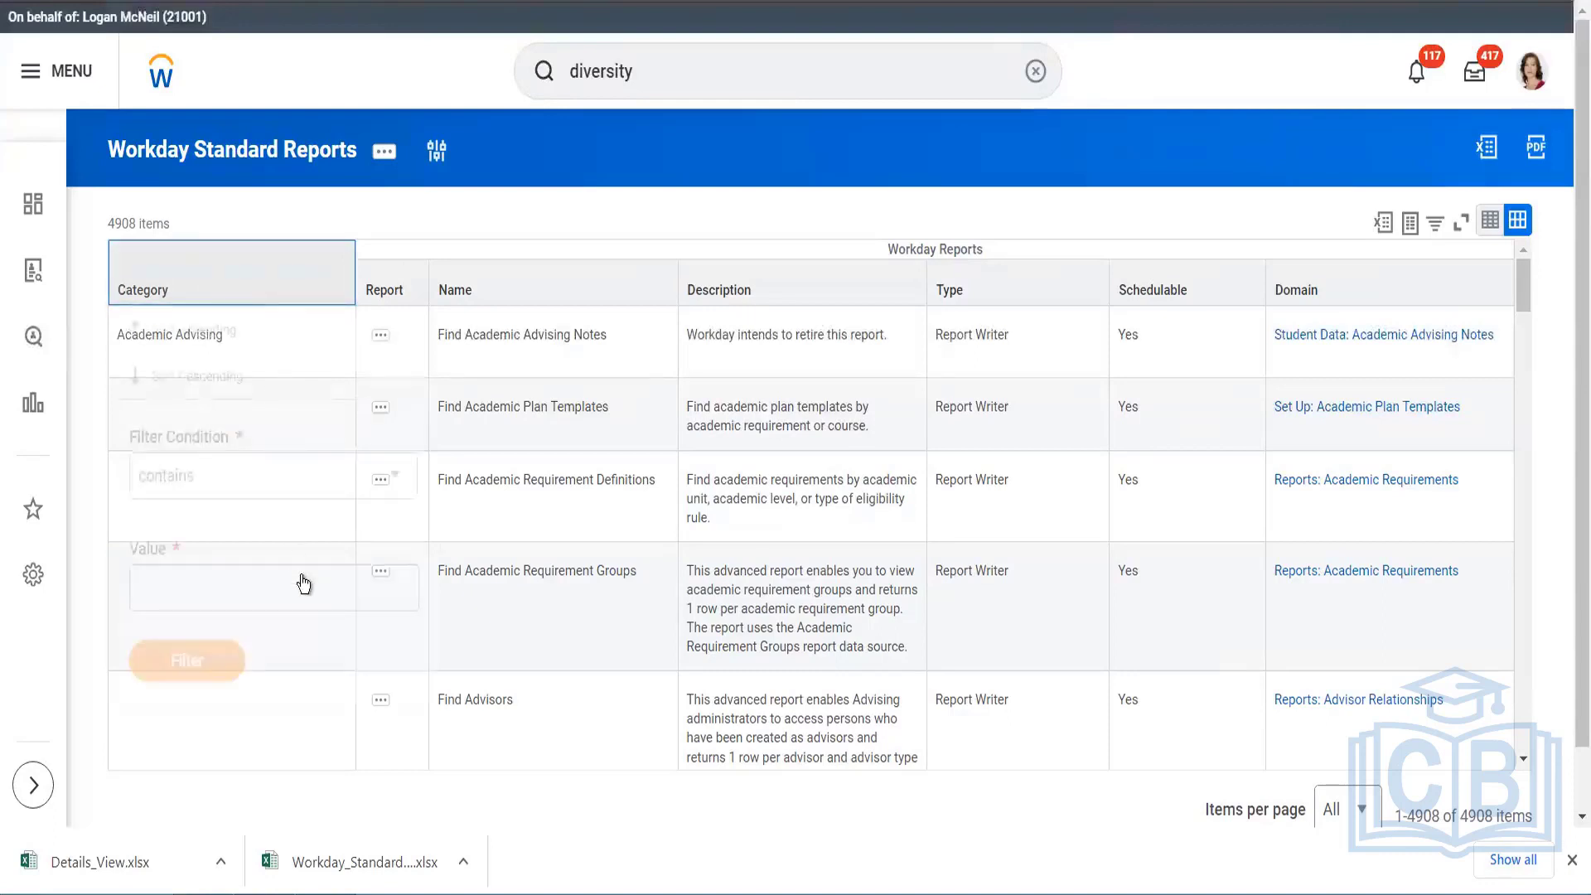
left_click(812, 197)
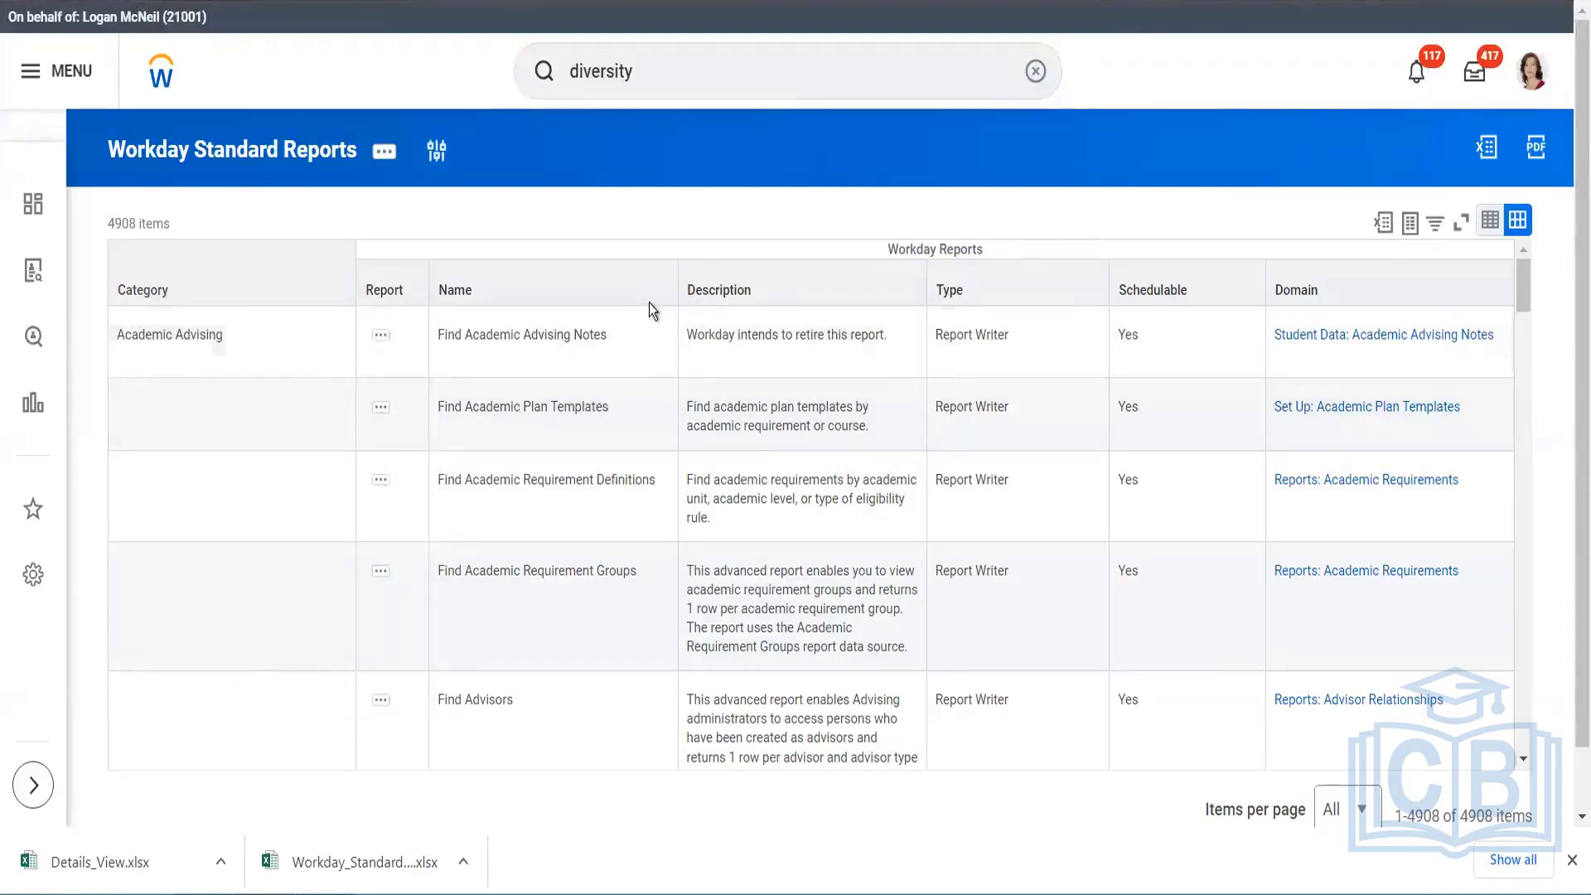
left_click(659, 64)
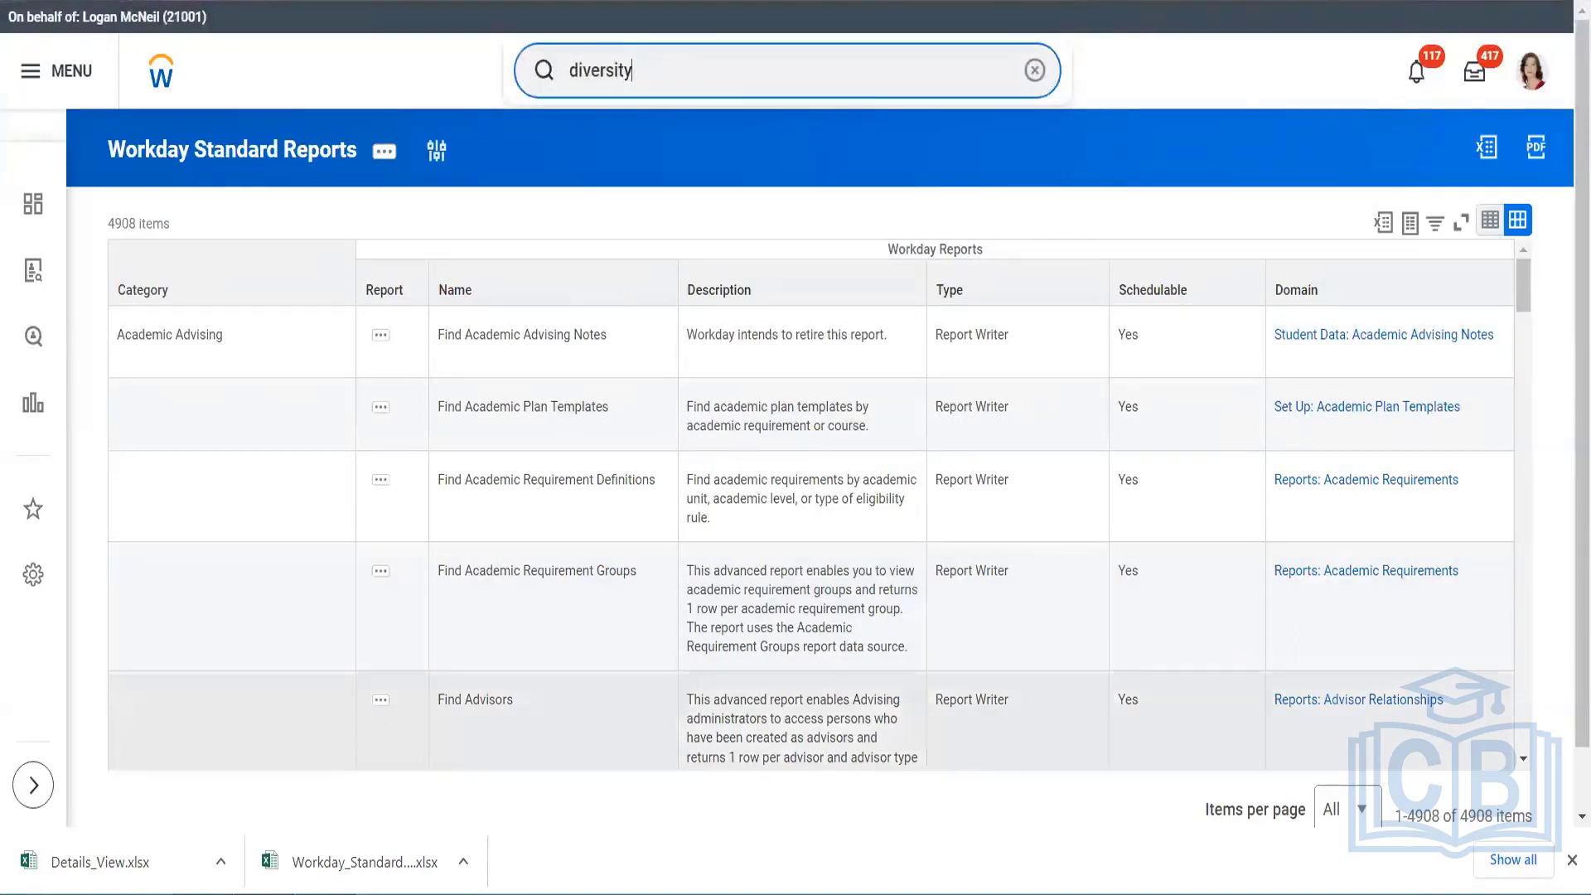
mouse_move(325, 893)
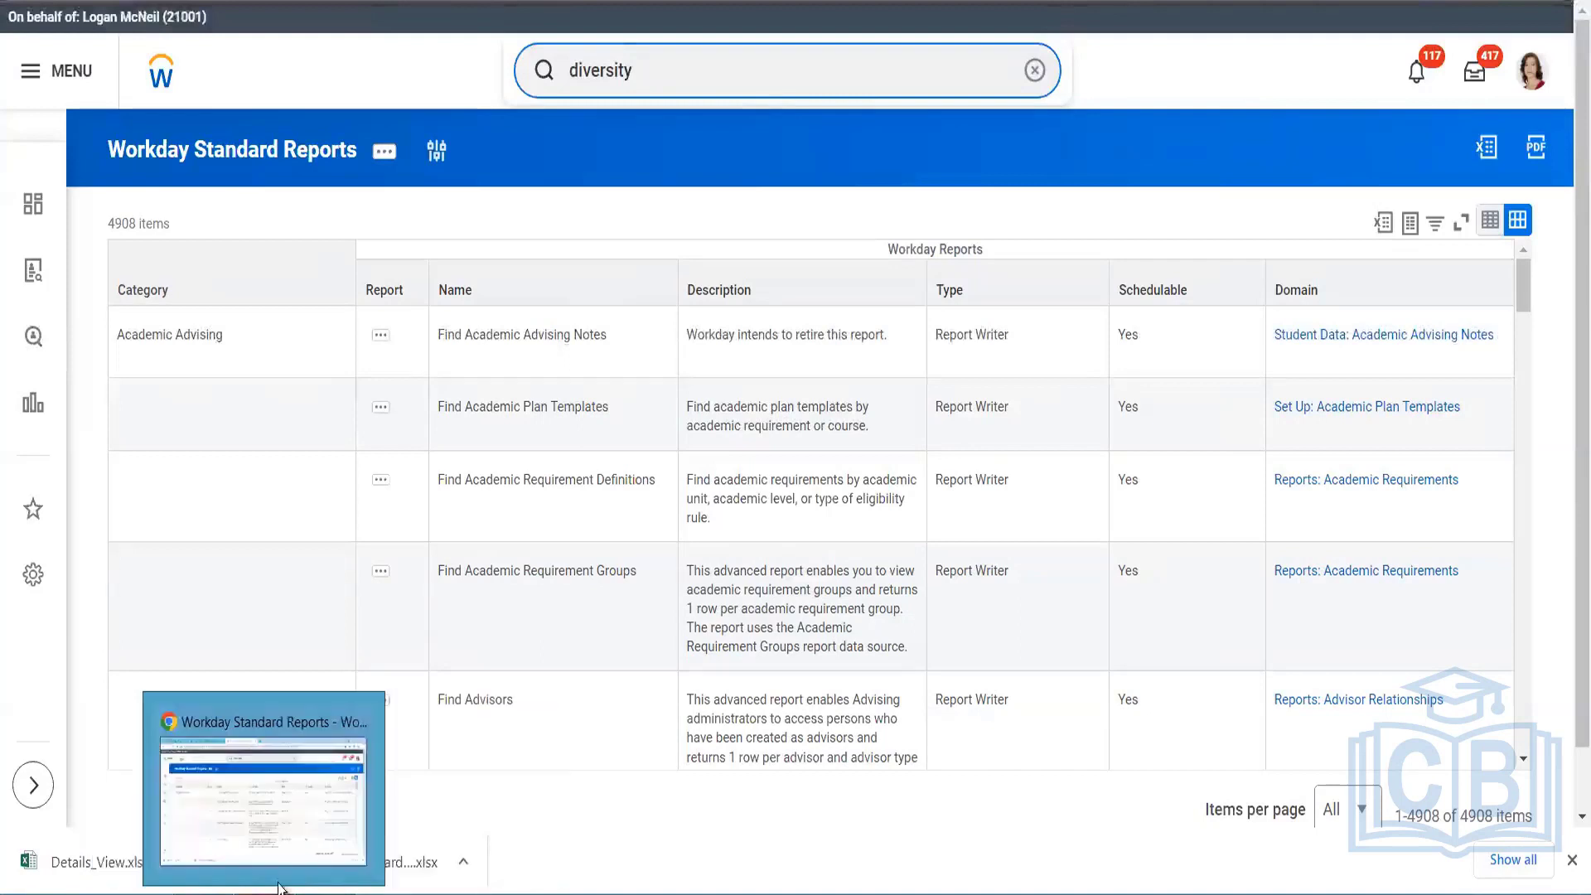
left_click(295, 817)
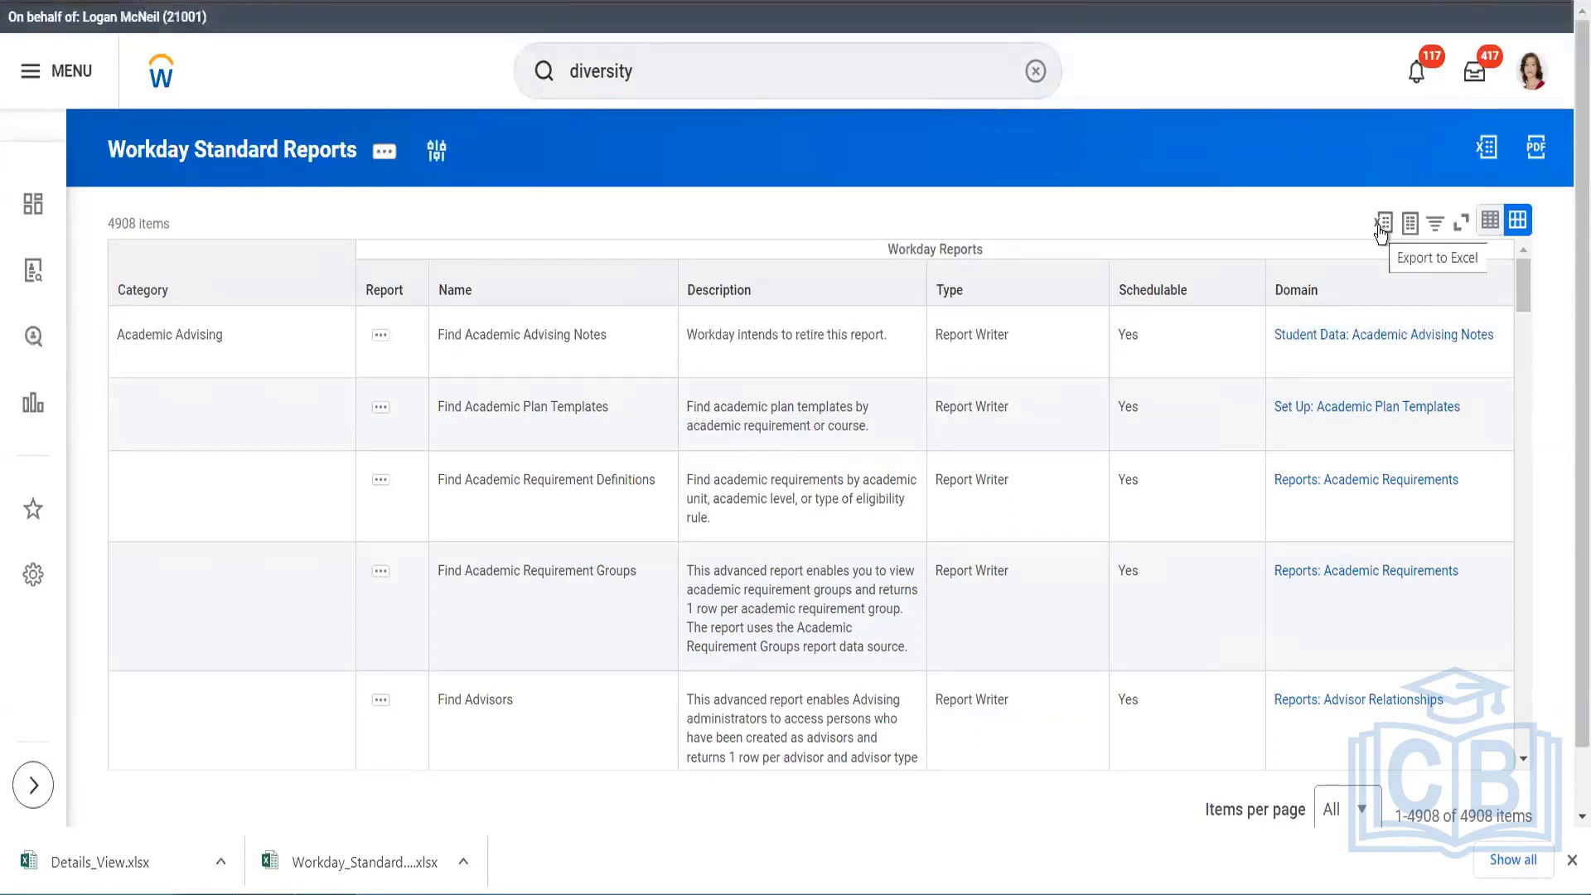
Step: Switch to the Workday_Standard_Reports workbook in Excel and clear the diversity filter on the Report column so all reports are included
mouse_move(319, 891)
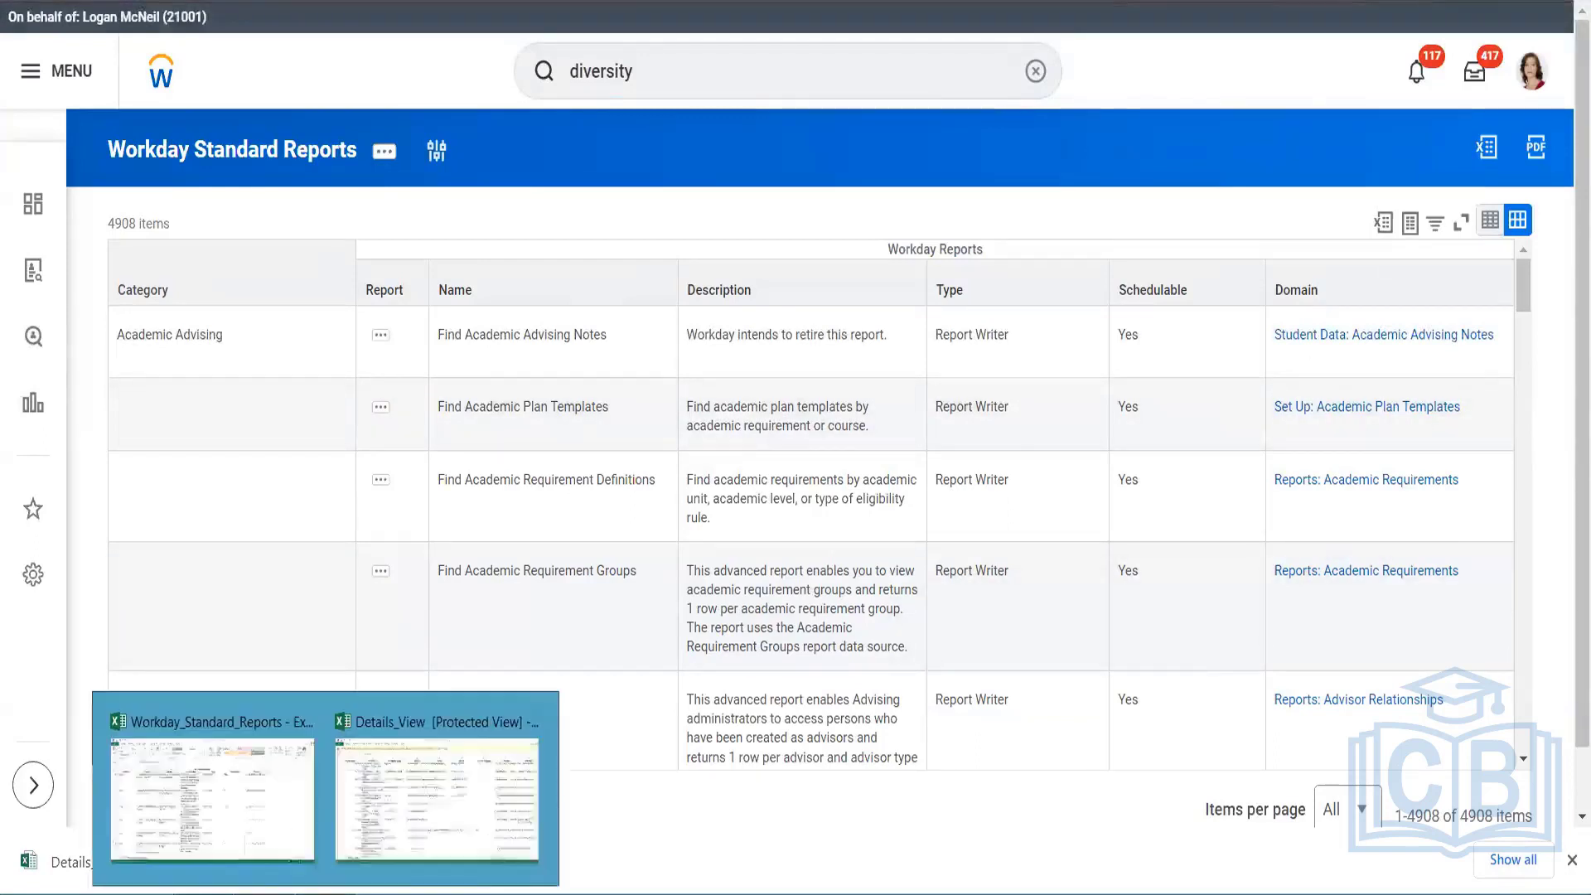
left_click(237, 831)
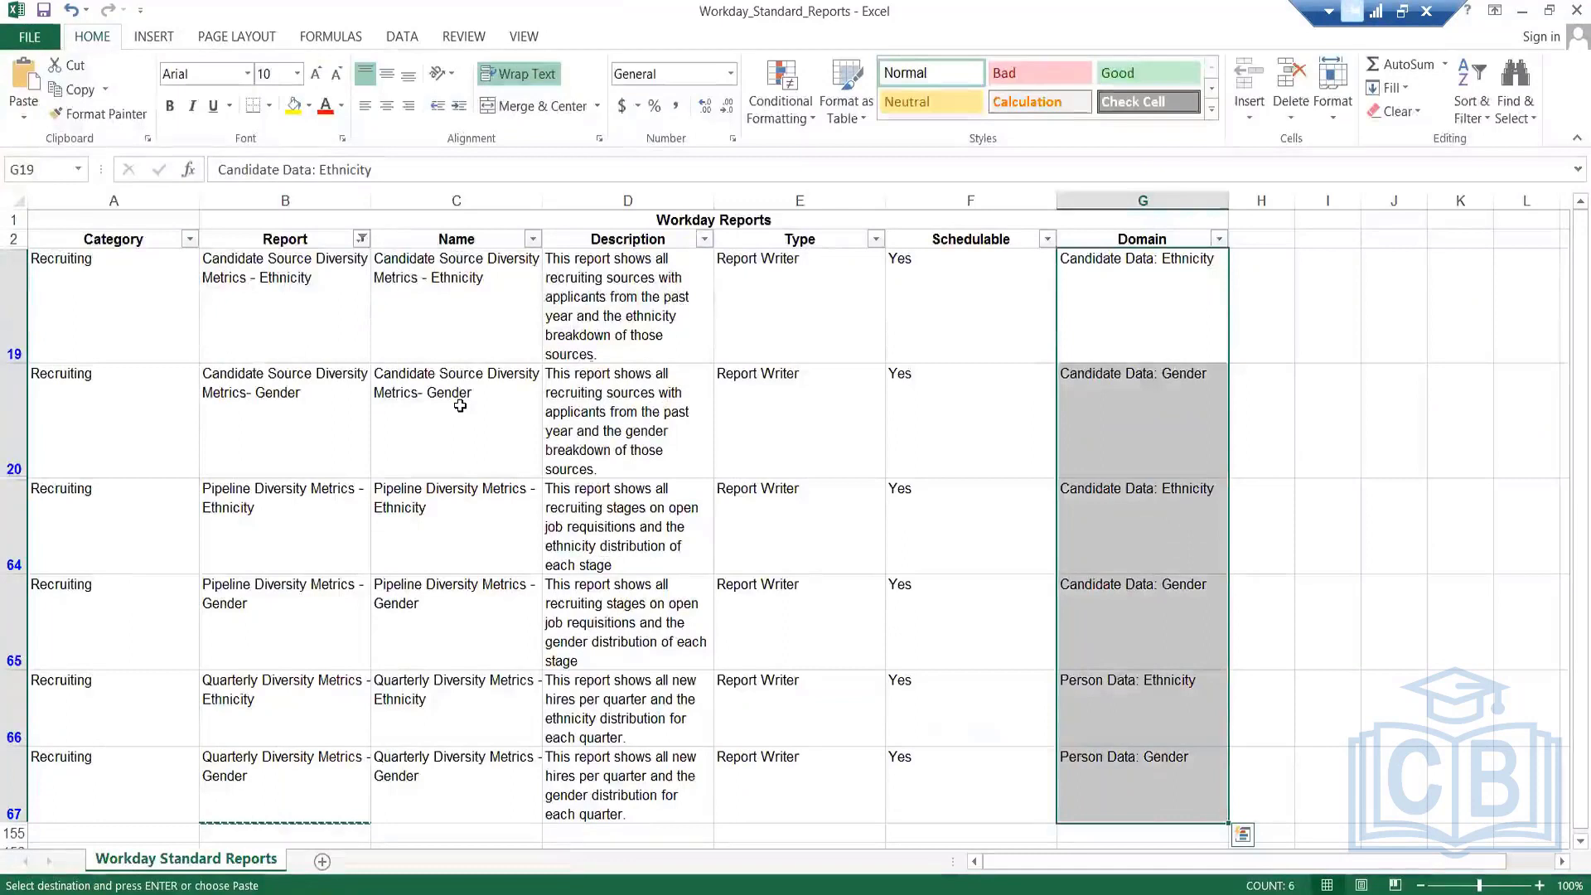
left_click(362, 239)
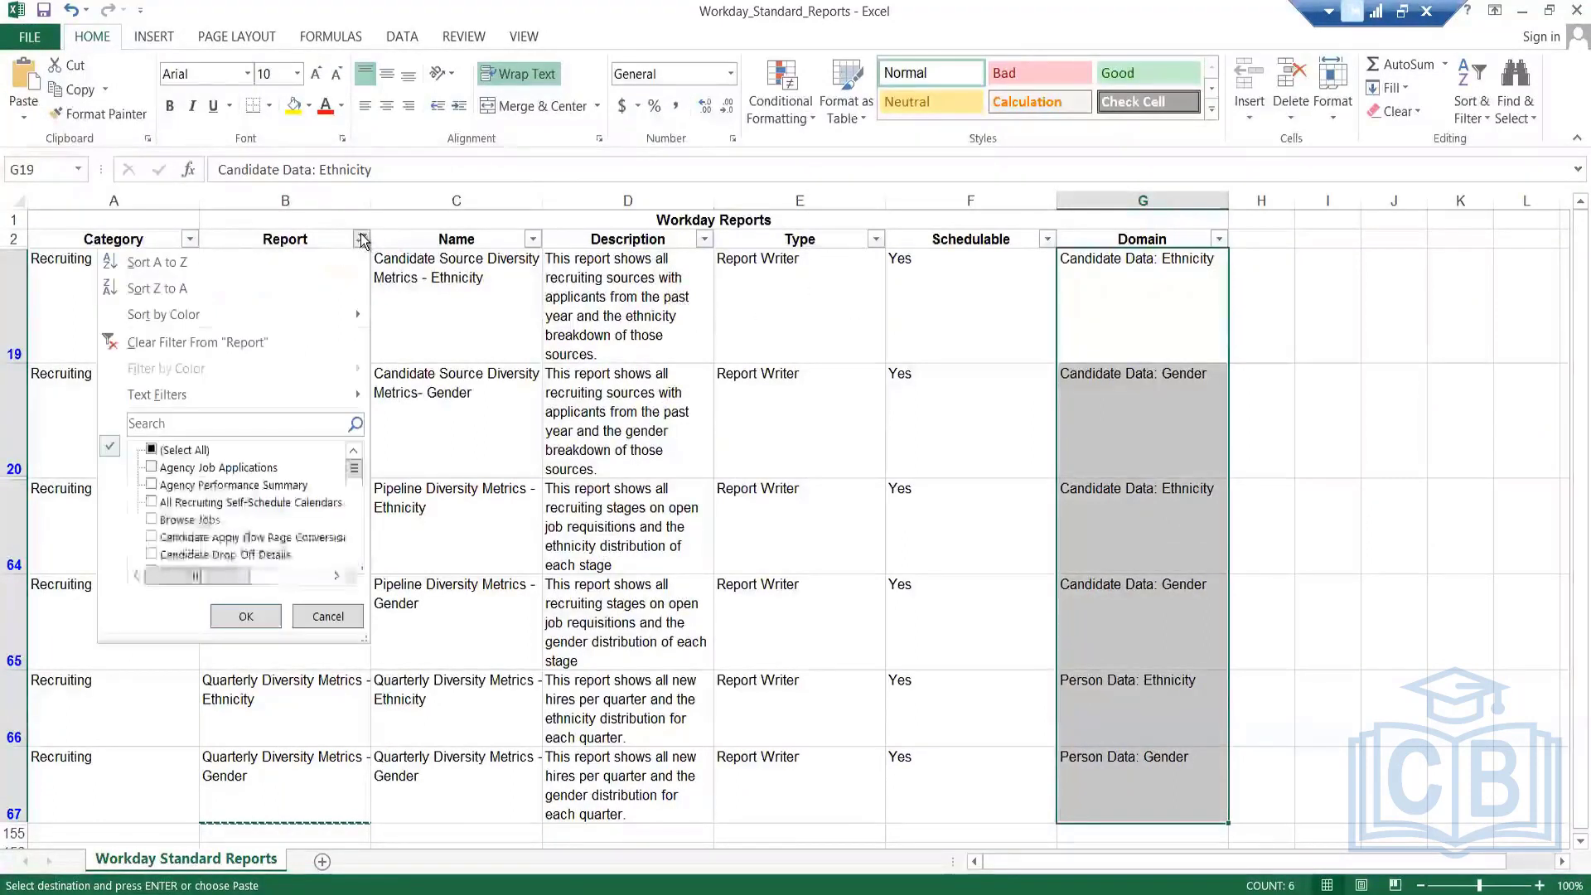
left_click(197, 453)
left_click(246, 616)
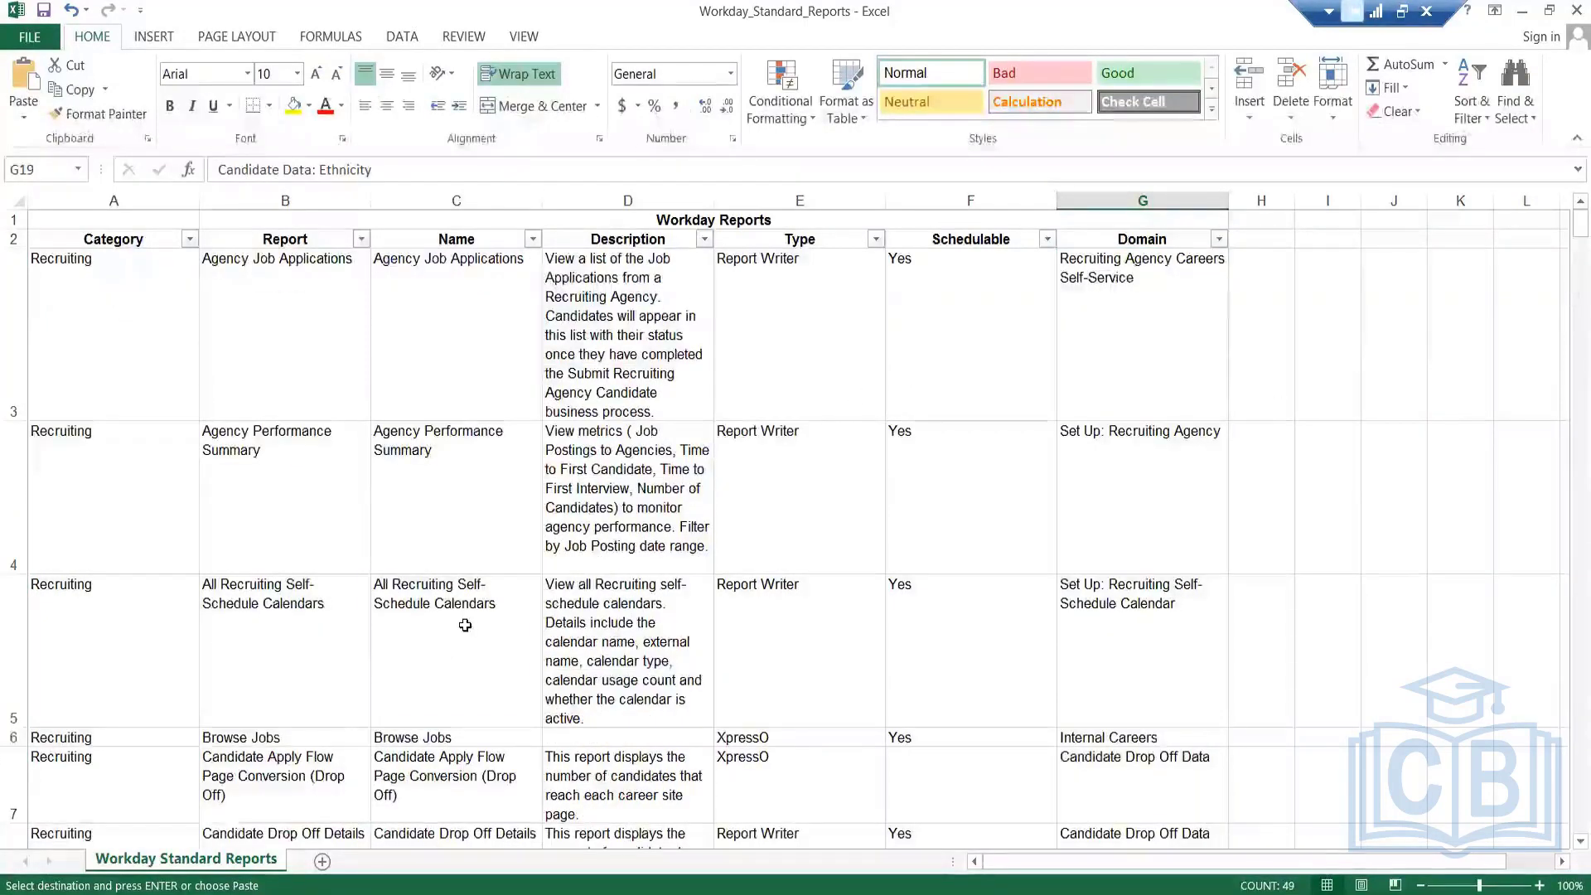
left_click(465, 625)
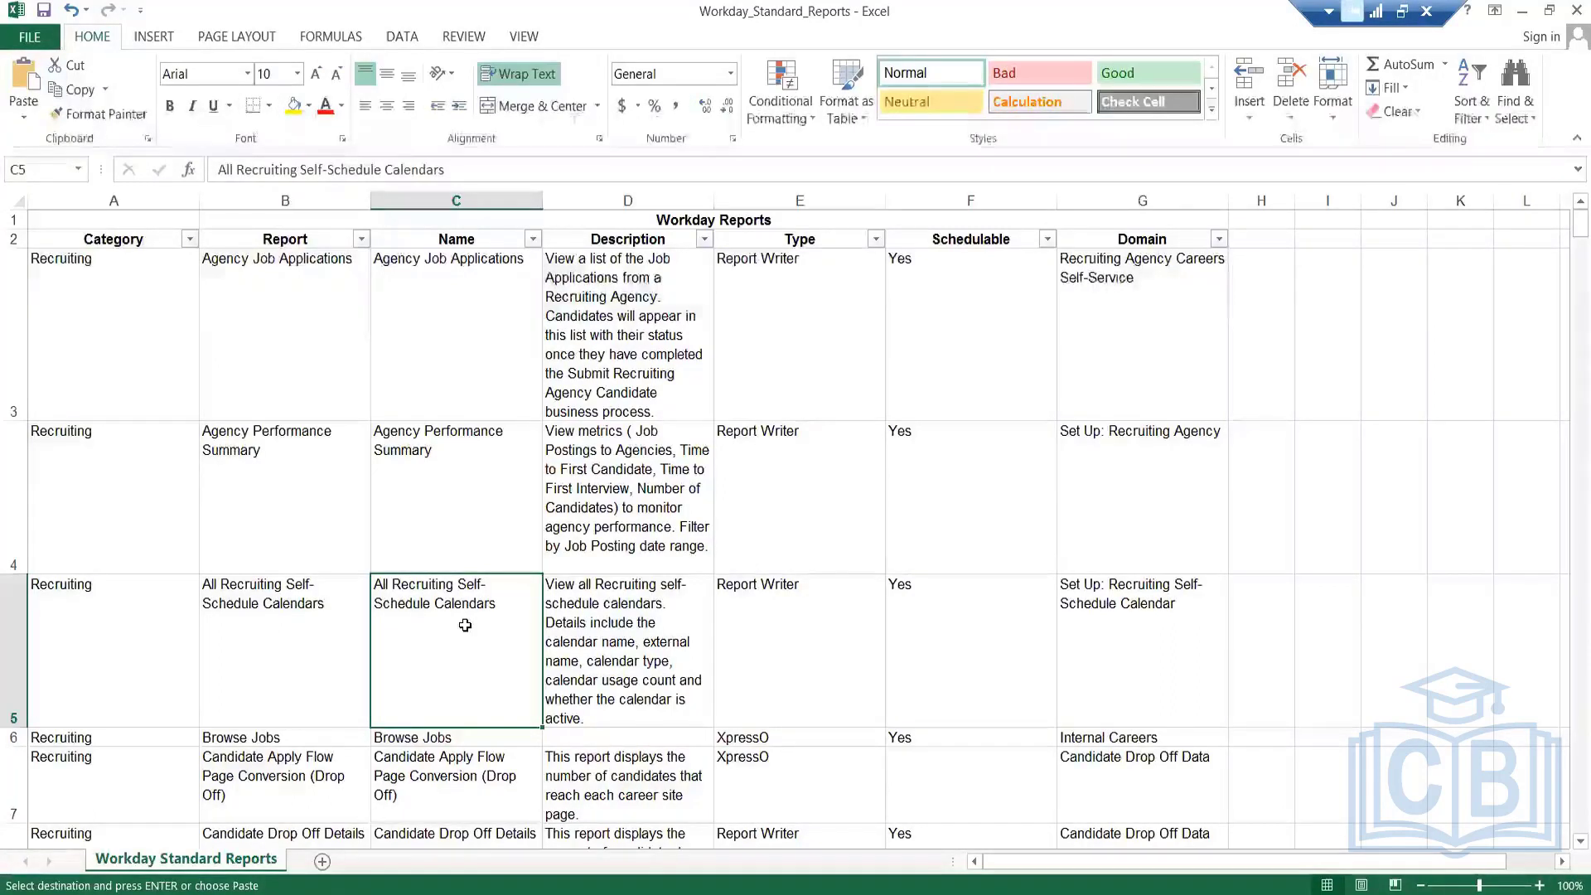
Step: Filter the Report column to names containing "job"
left_click(362, 239)
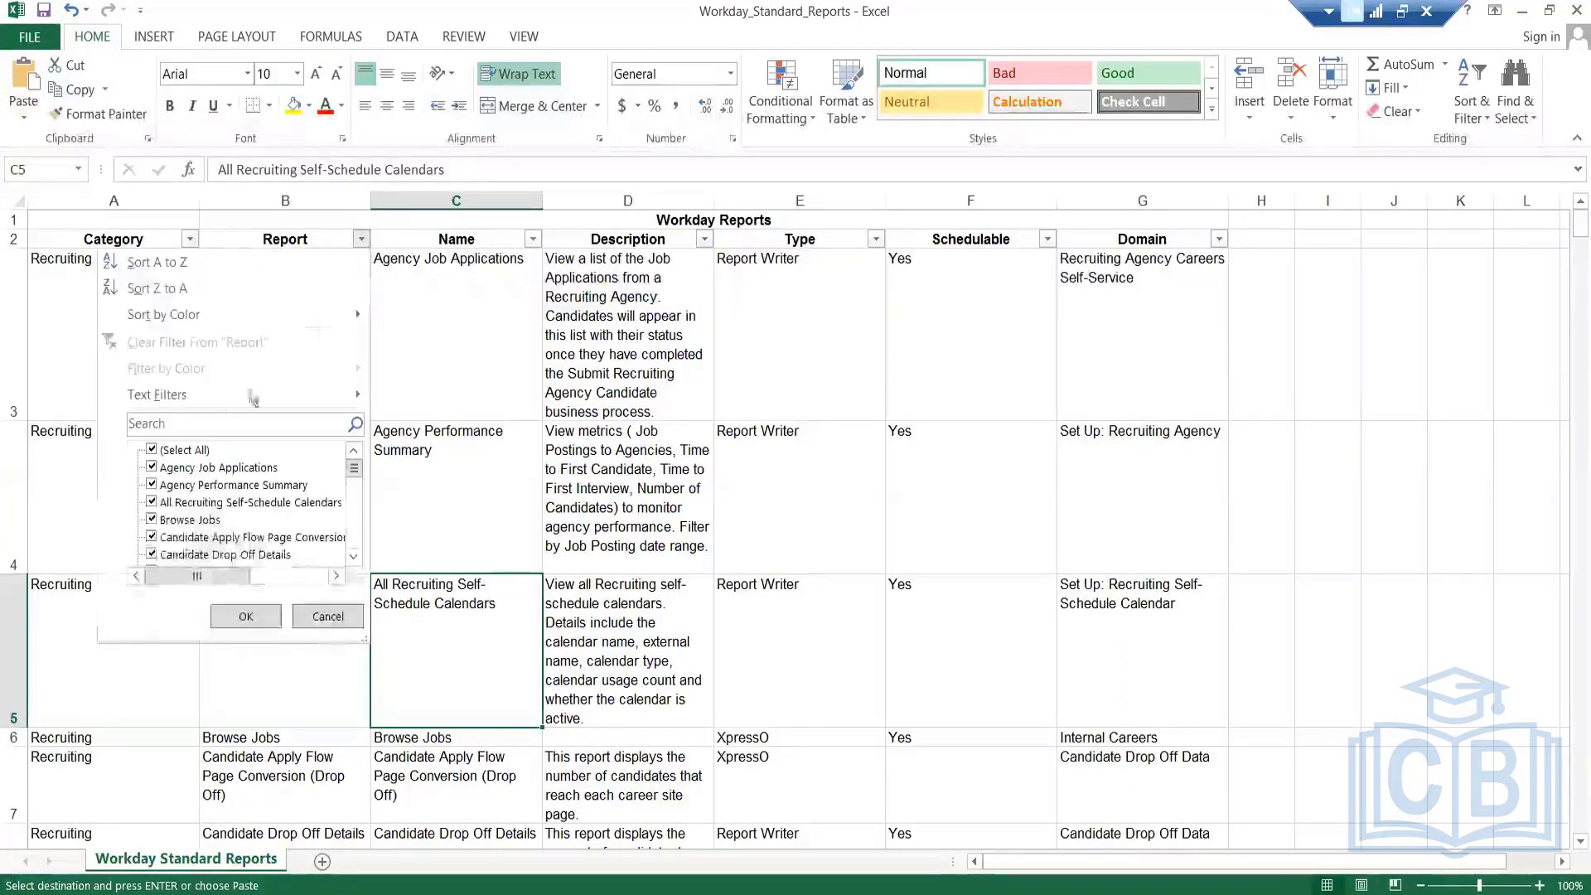
left_click(177, 450)
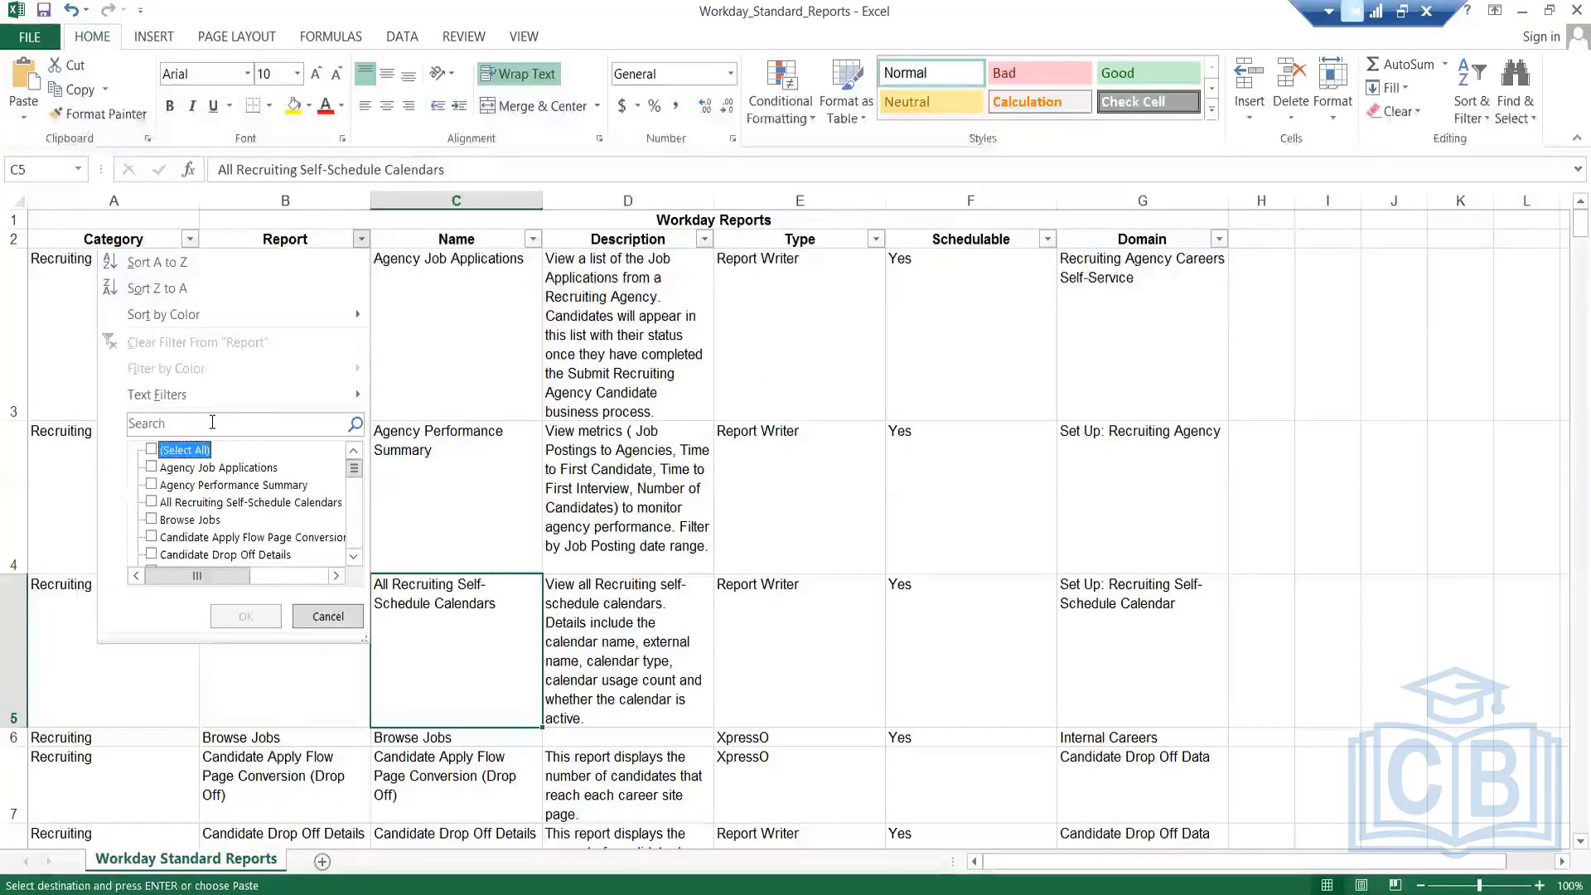
left_click(214, 425)
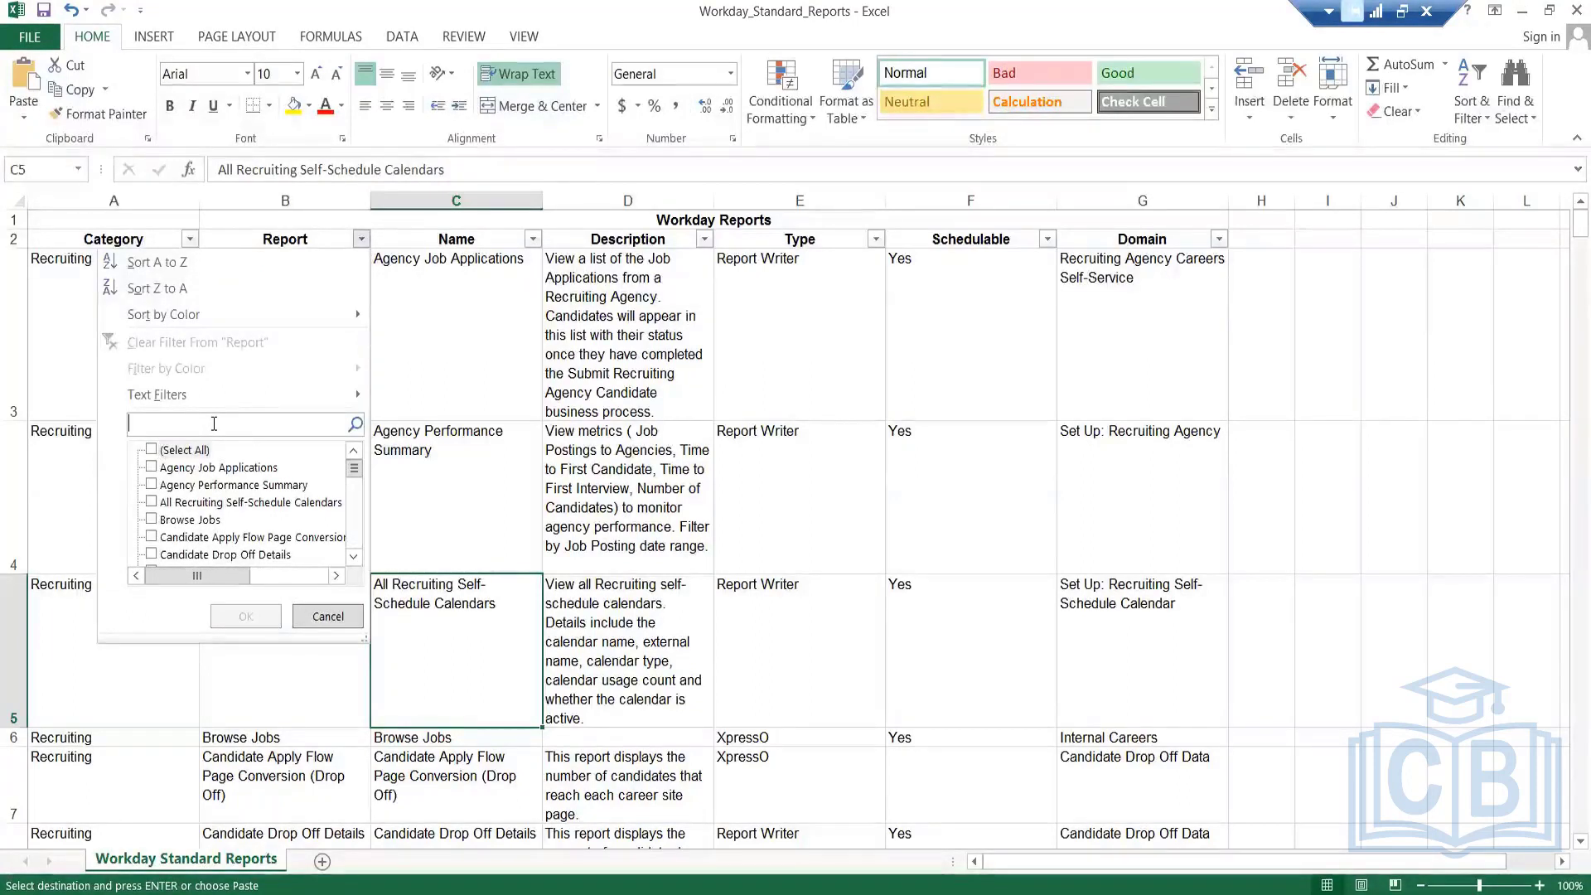
type("job")
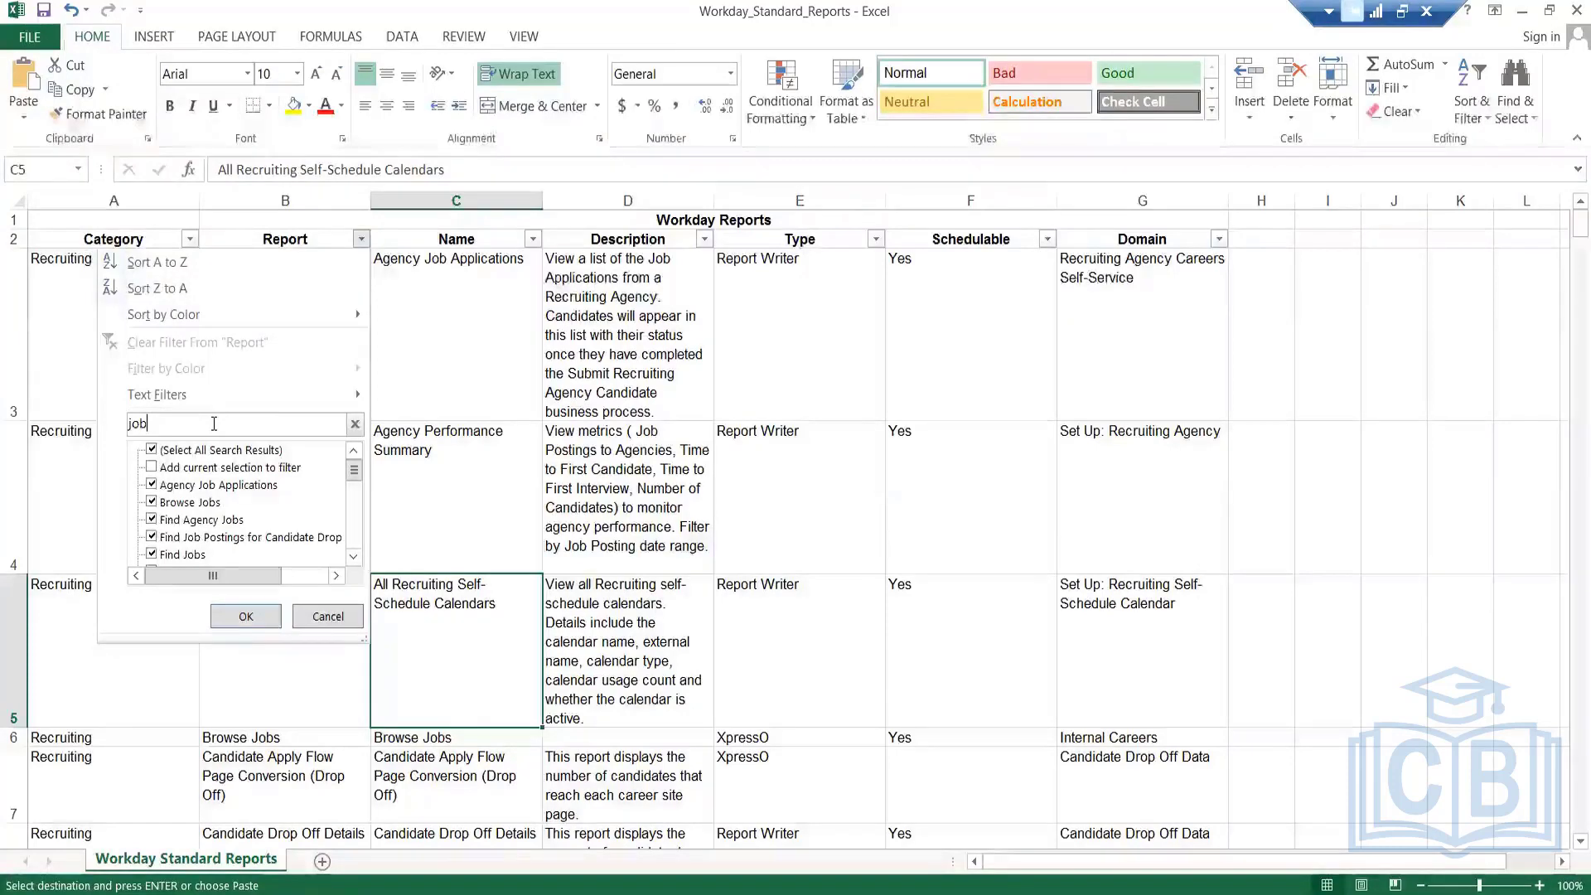
left_click(246, 617)
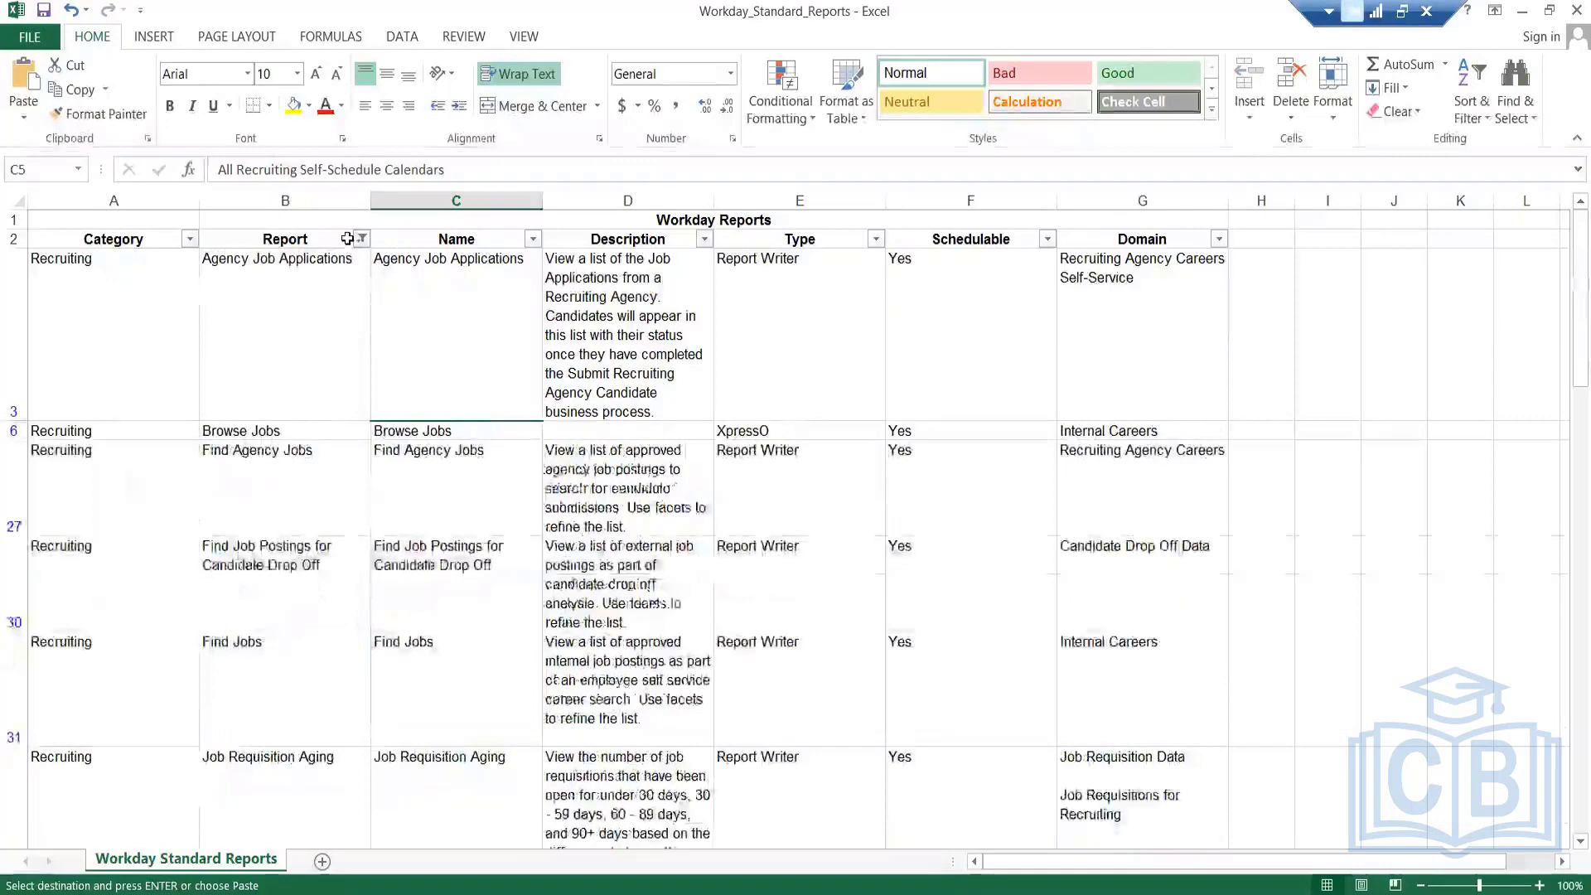
left_click(375, 240)
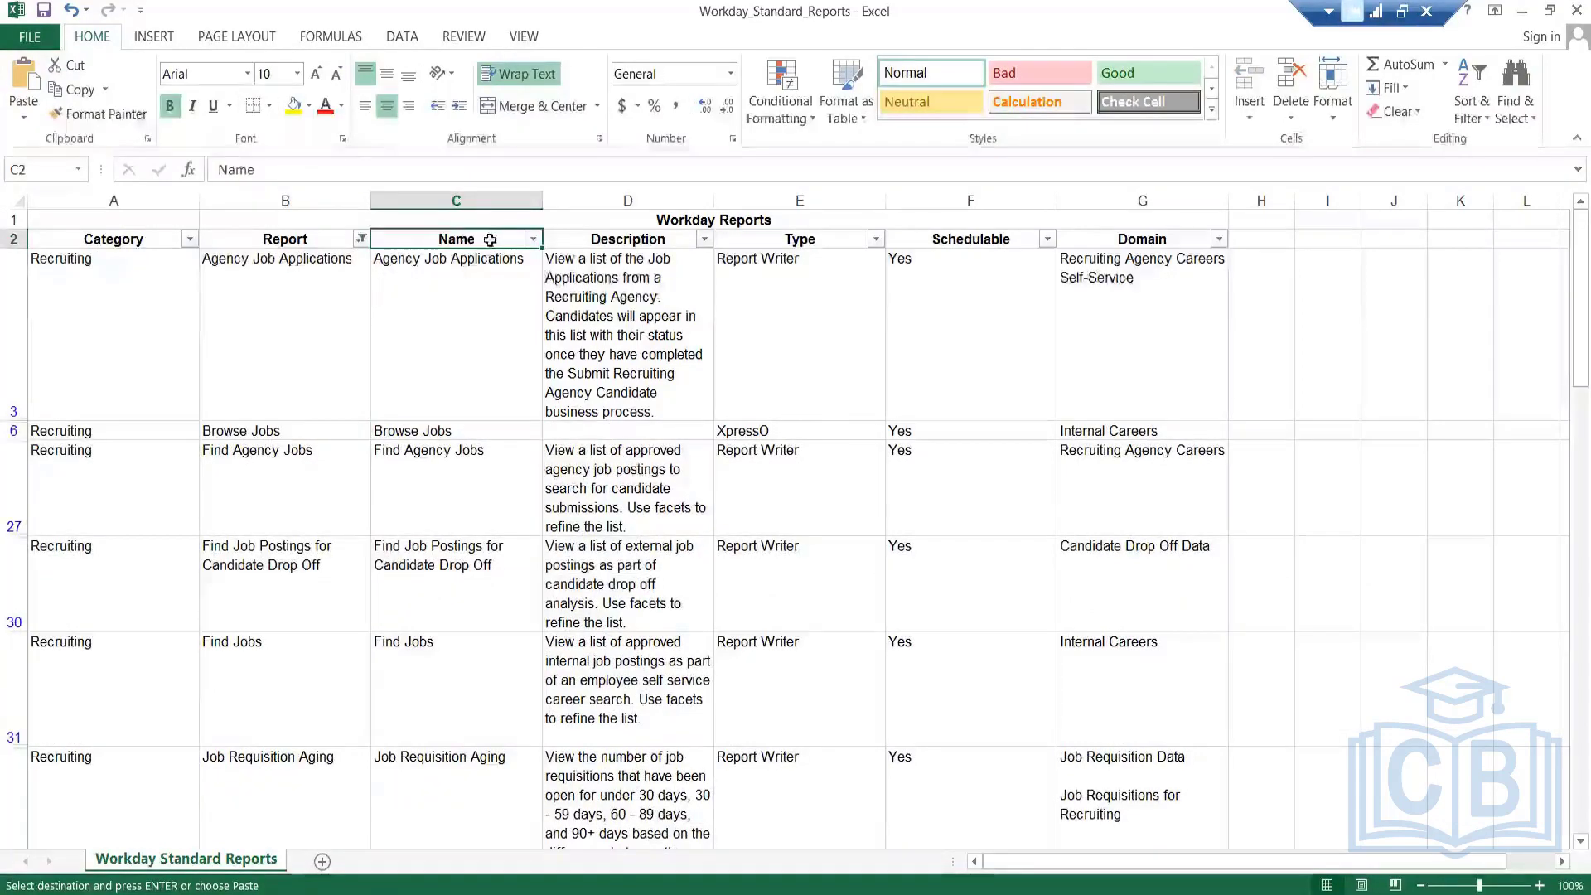
Step: Reset the "job" filter on the Report column to include every report
left_click(361, 239)
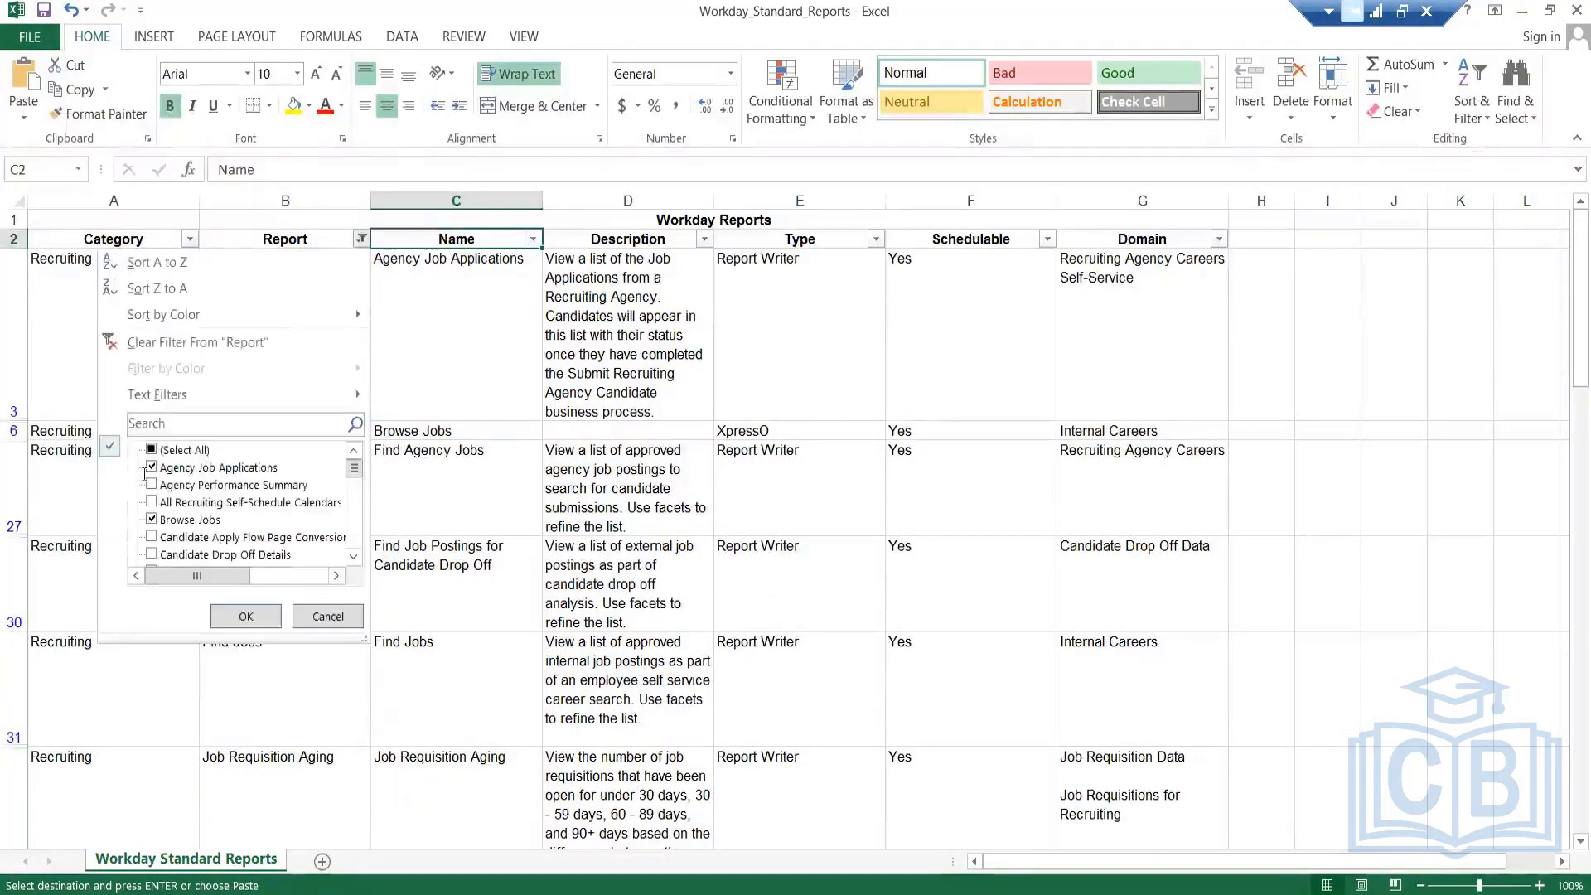
left_click(203, 449)
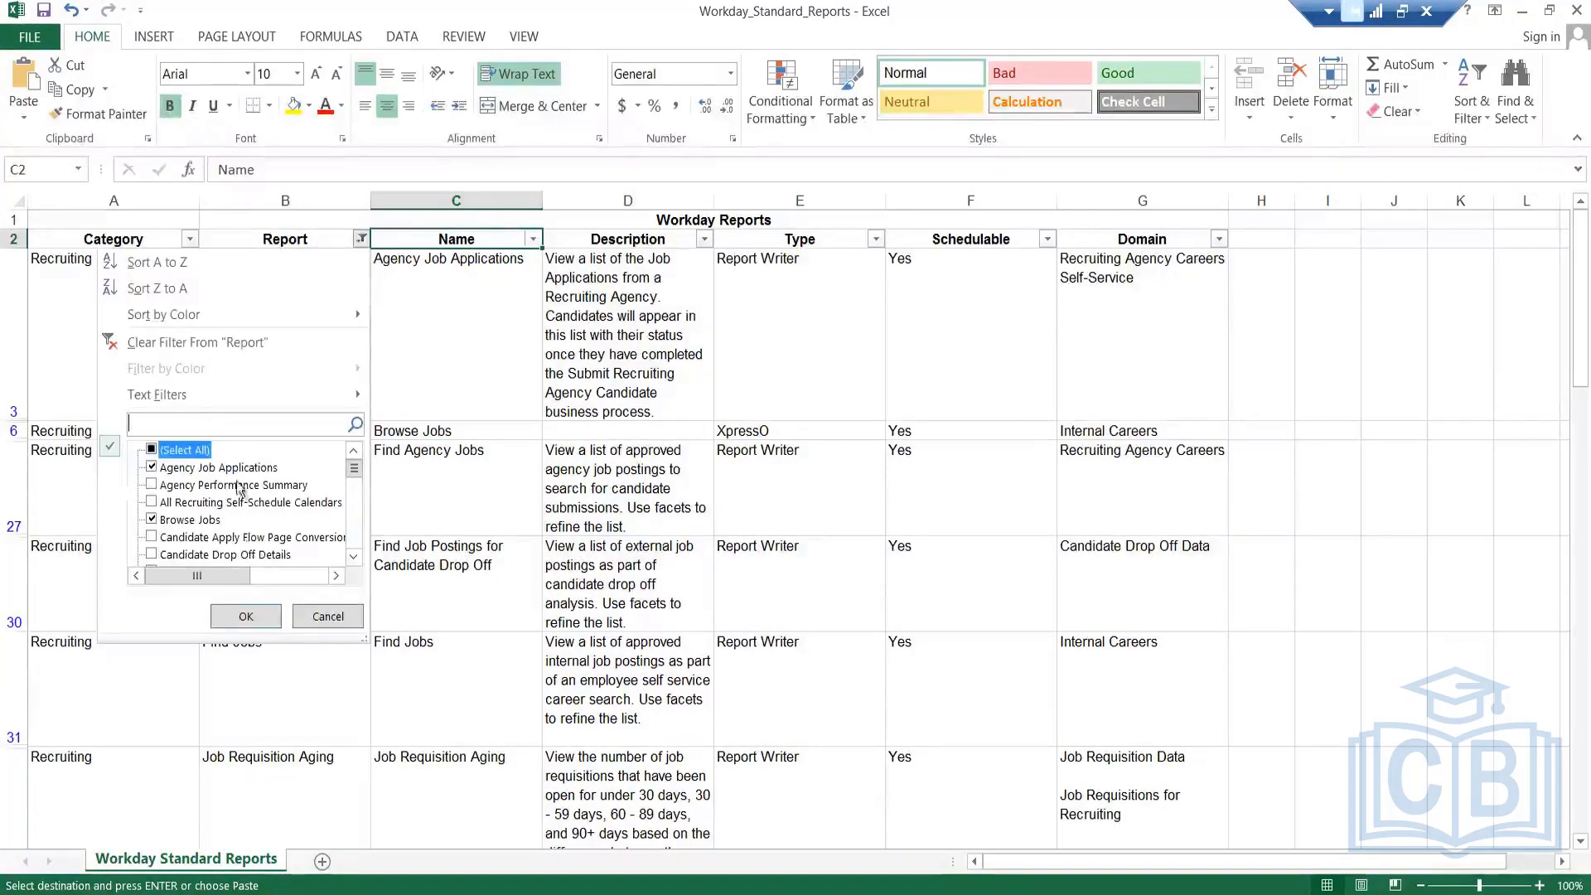
left_click(245, 617)
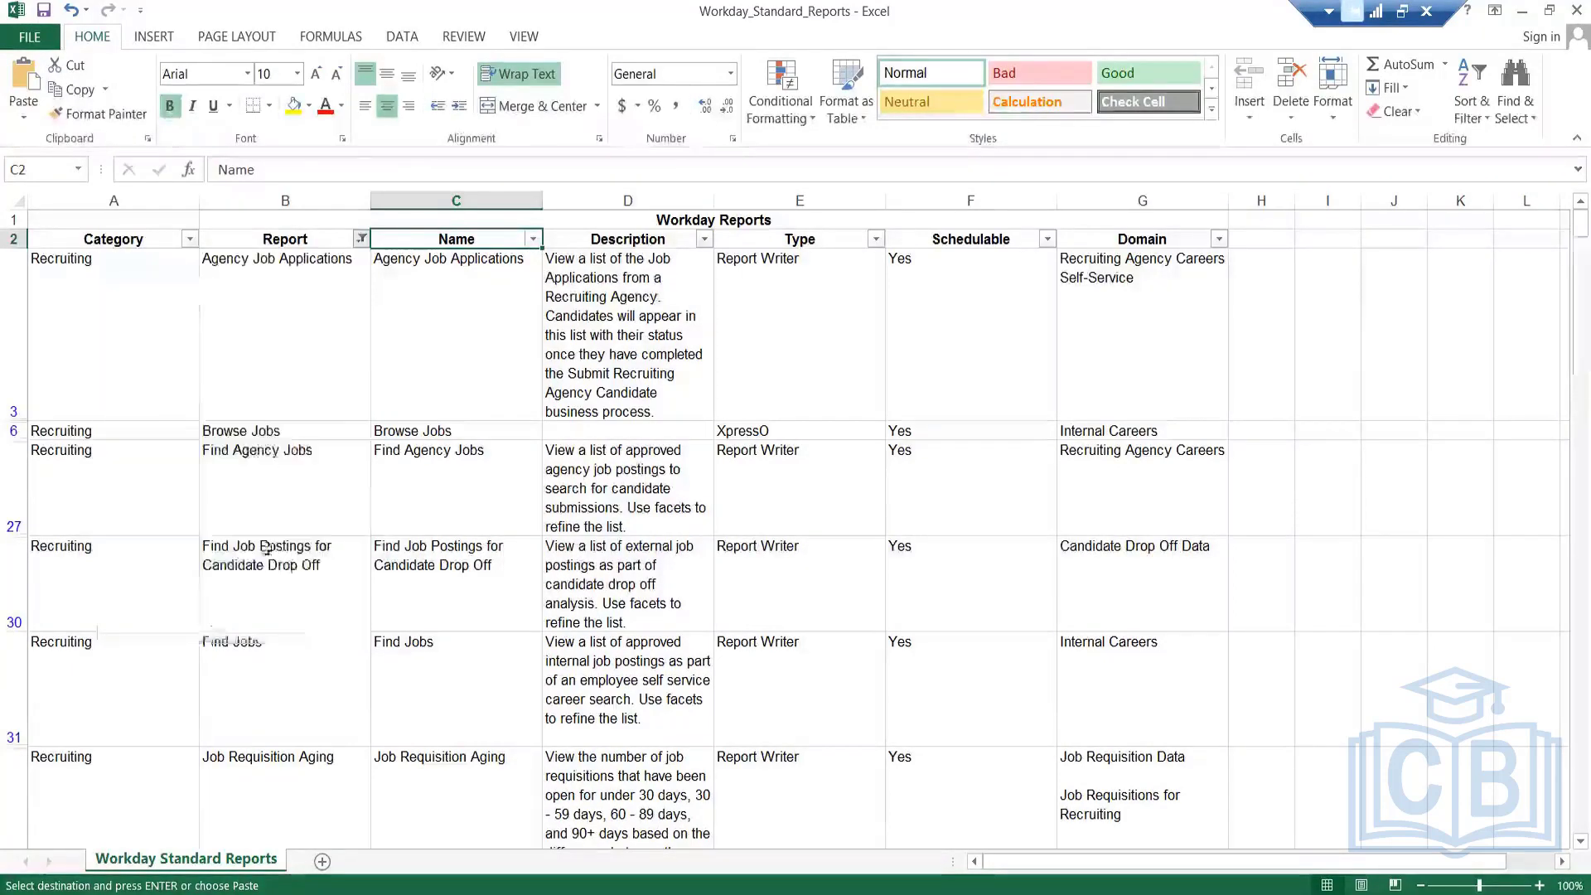
Step: Filter the Report column to names containing "job requisition" and select the Job Requisition Aging report cell
left_click(361, 239)
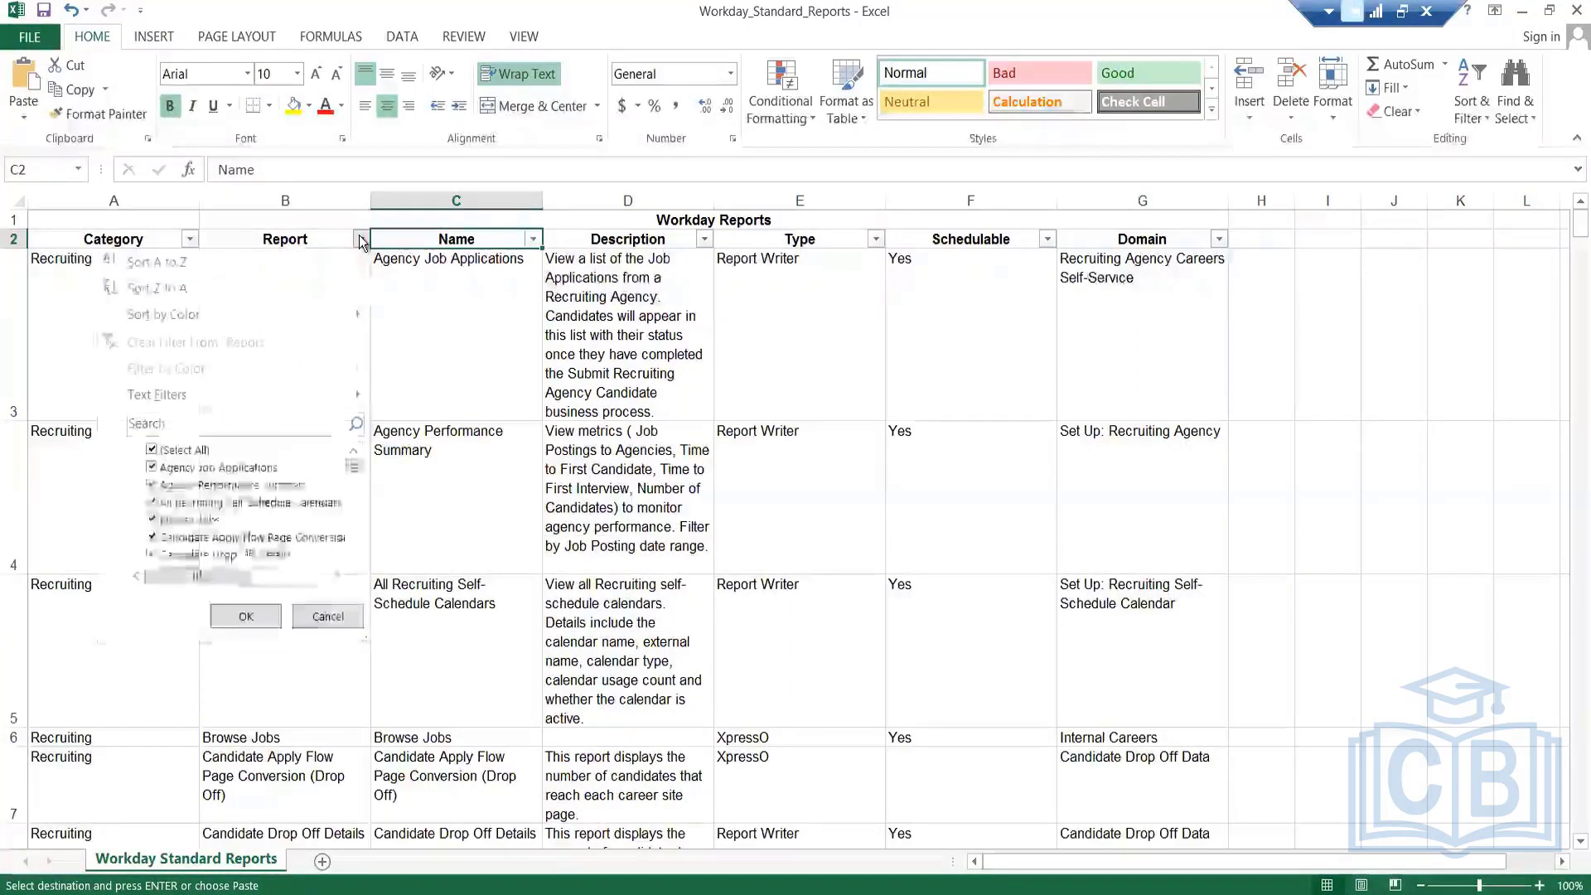
left_click(193, 452)
left_click(222, 418)
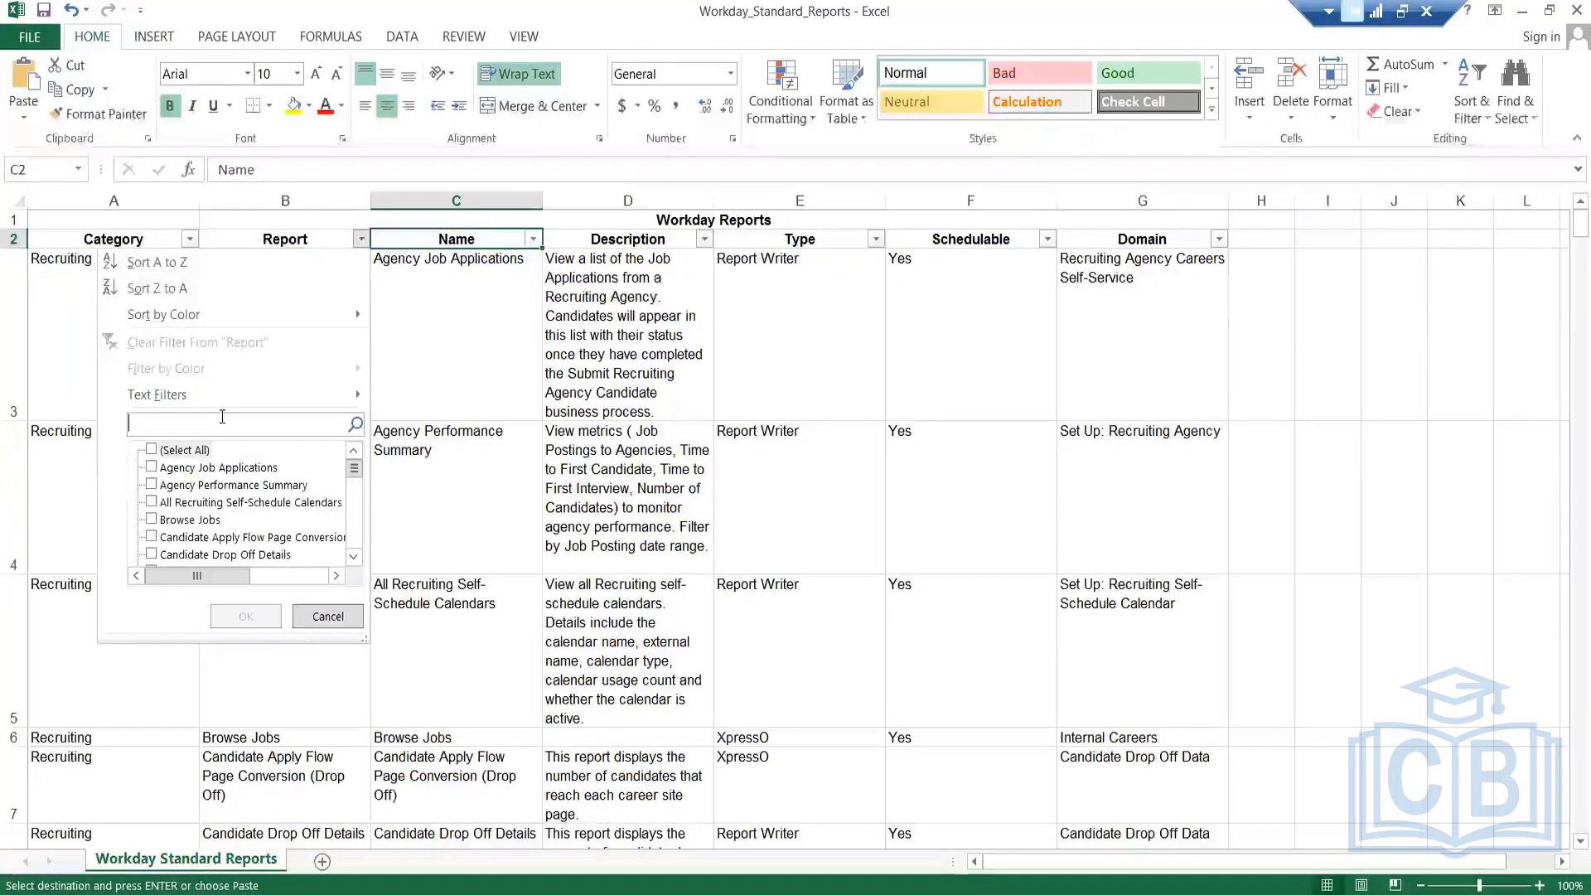
type("job")
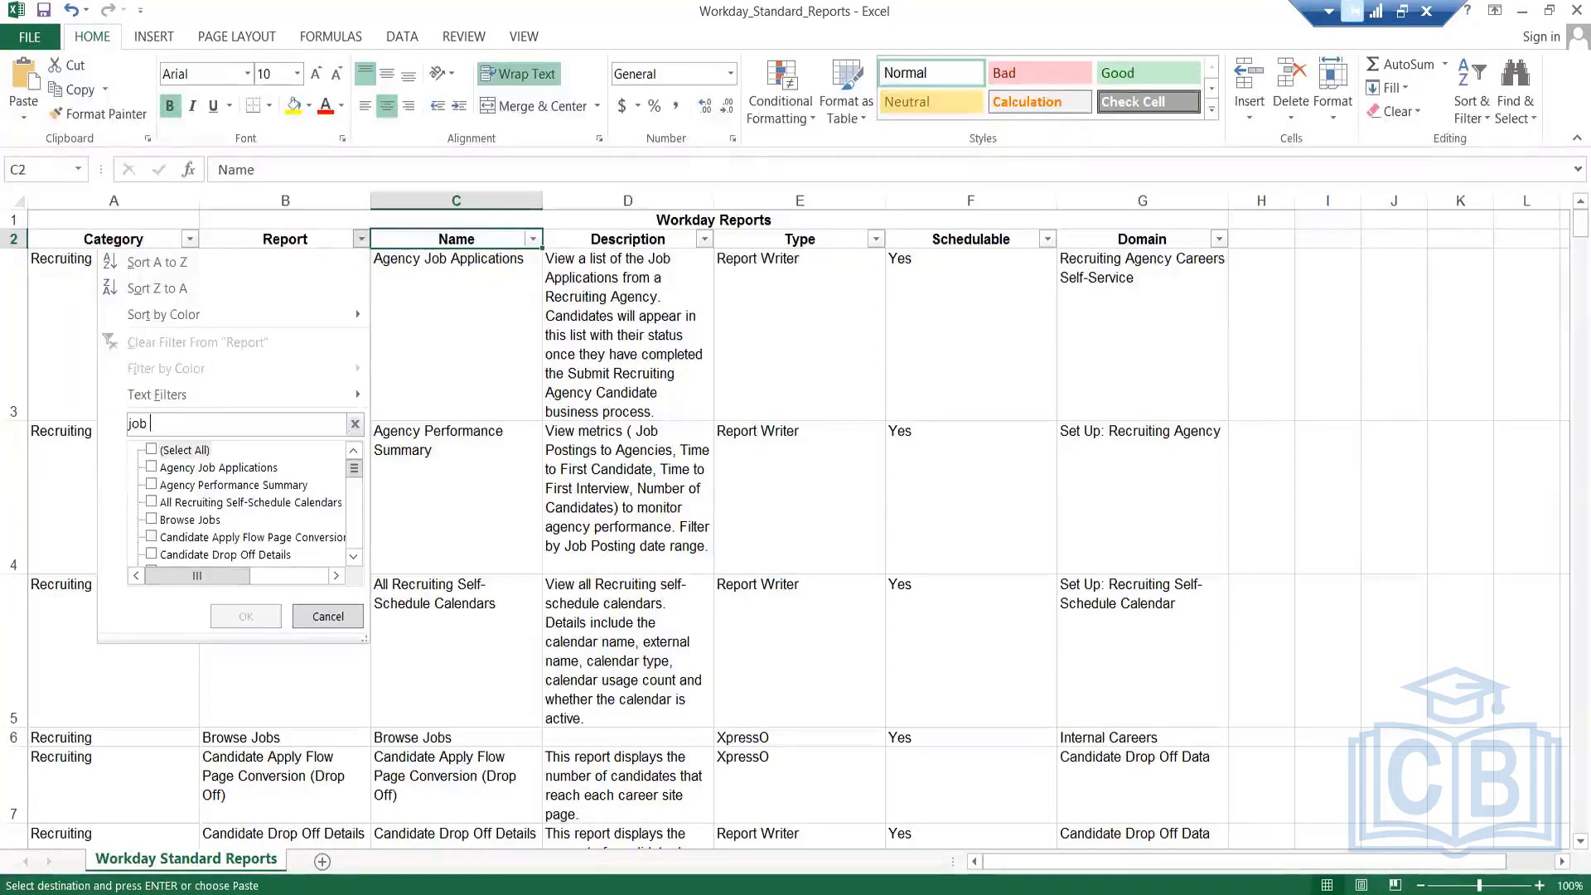
type(" requis")
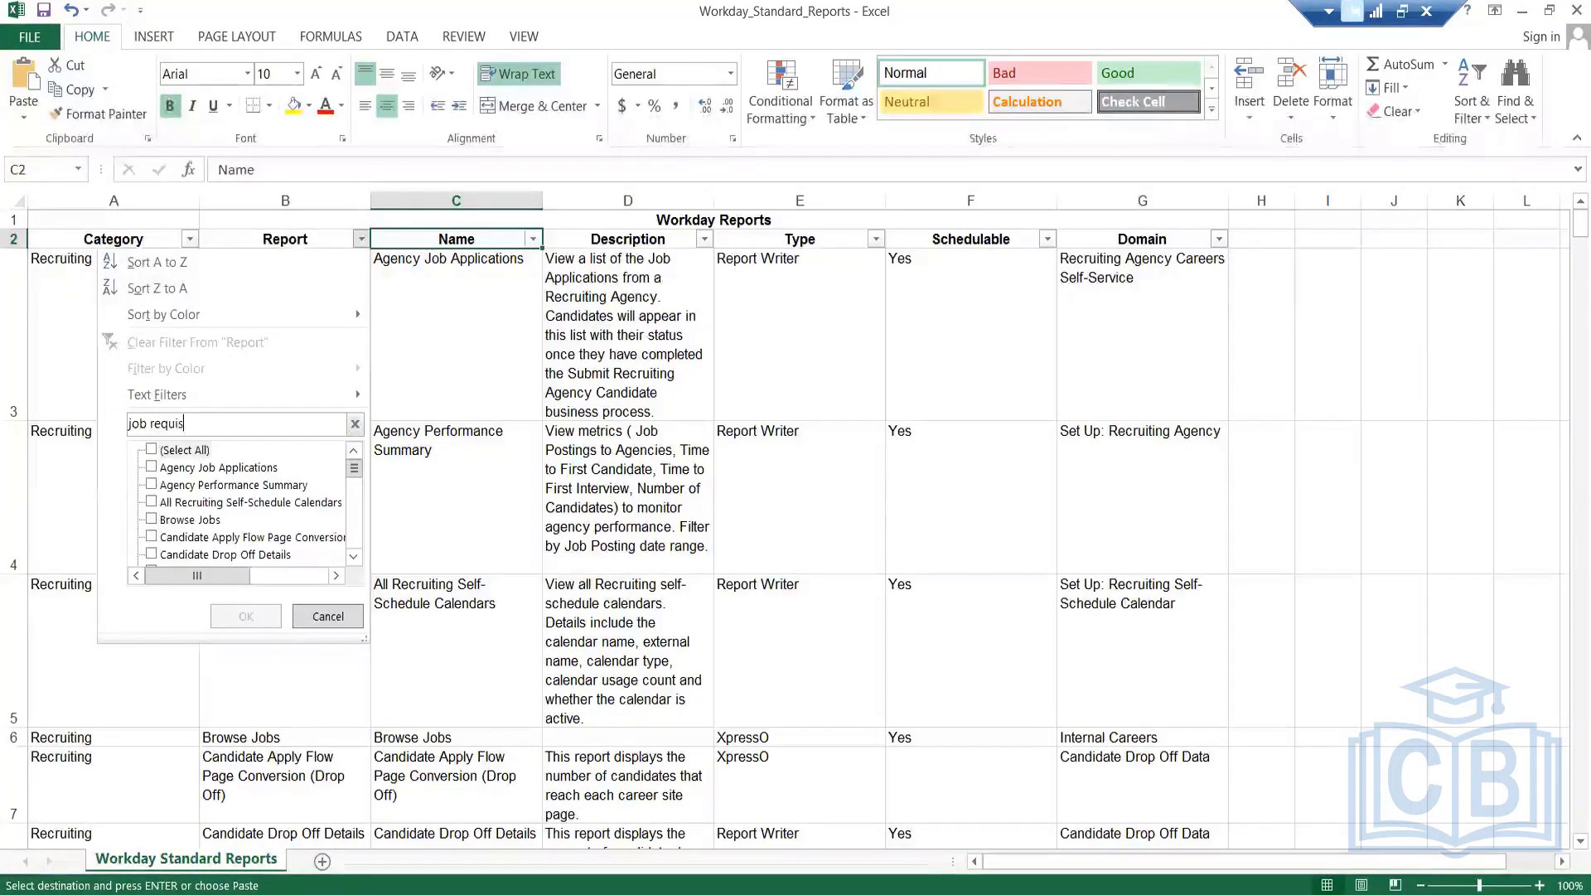
type("ition")
key("Return")
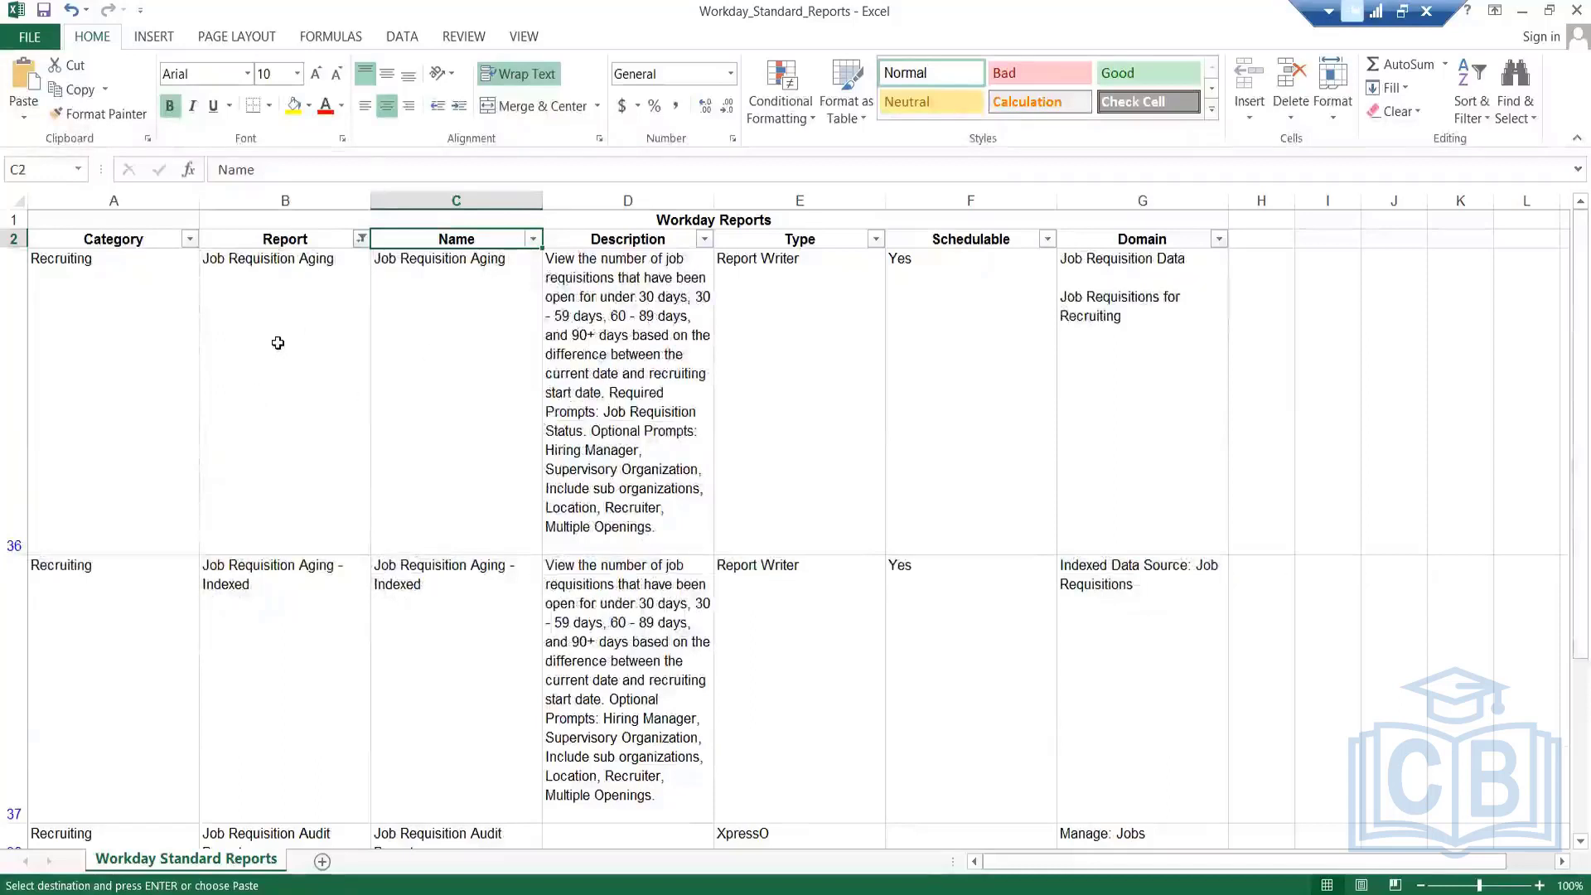
left_click(277, 342)
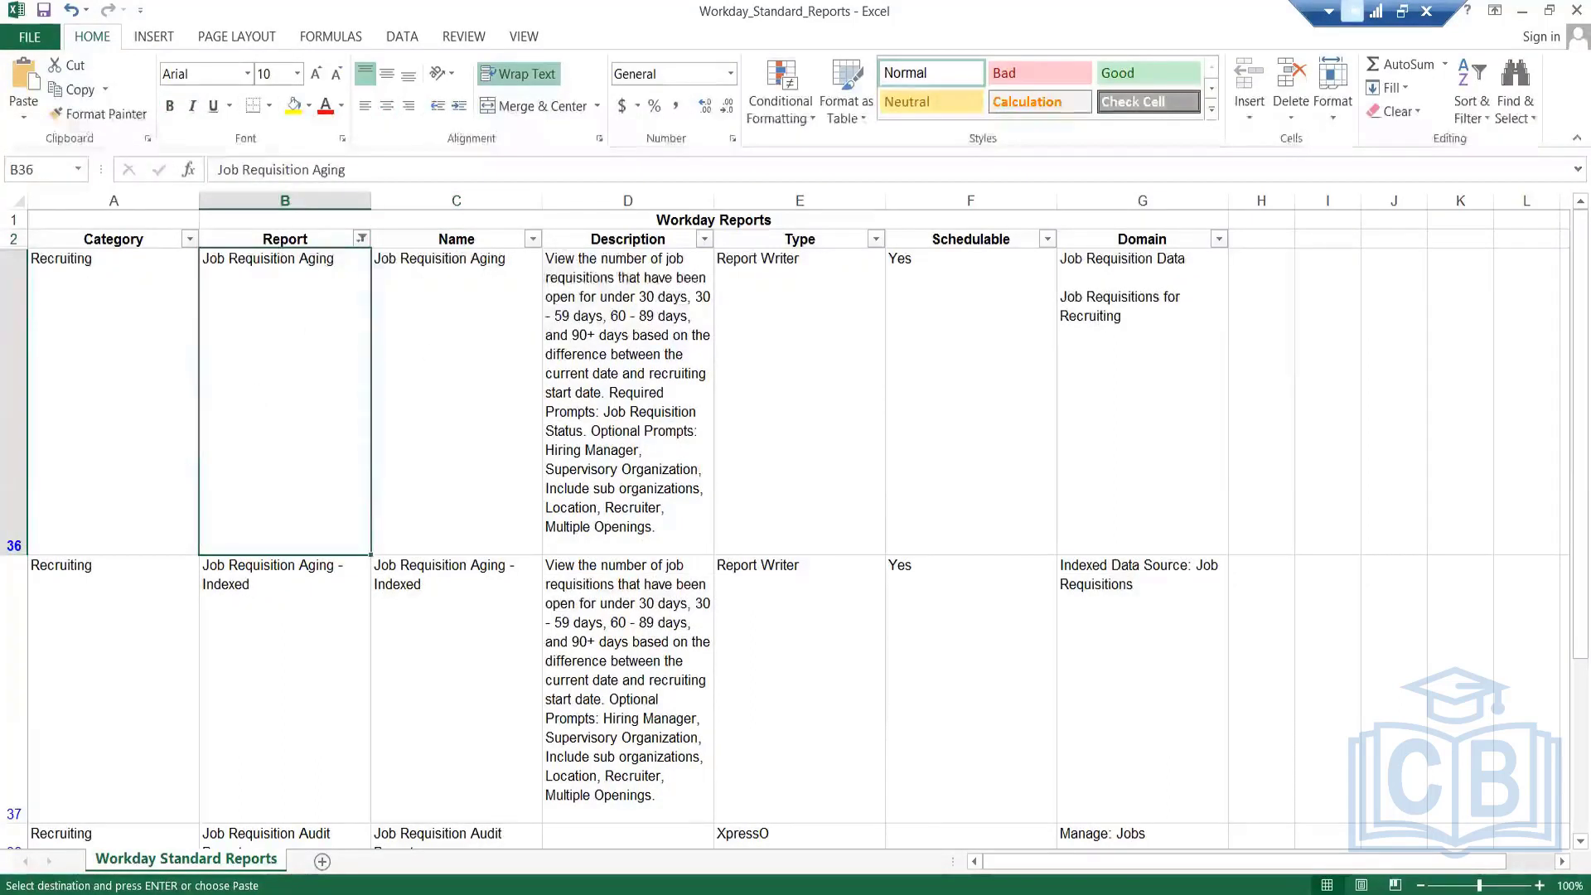
Step: Switch to Workday, search for "job req aging" and run the Job Requisition Aging report with its default prompts
key("alt+Tab")
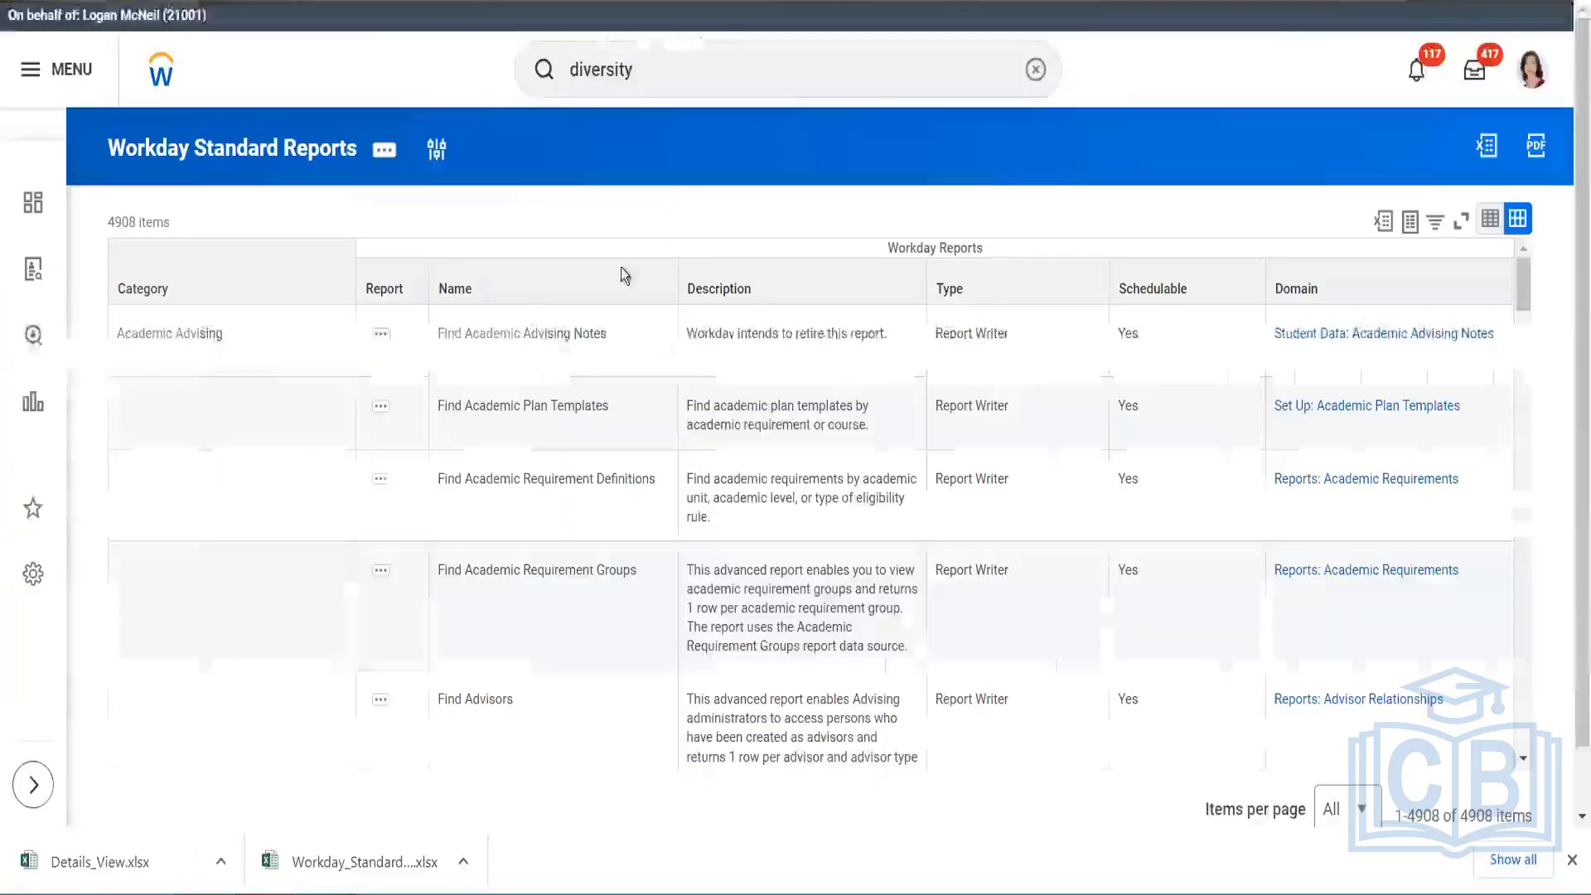
left_click(721, 79)
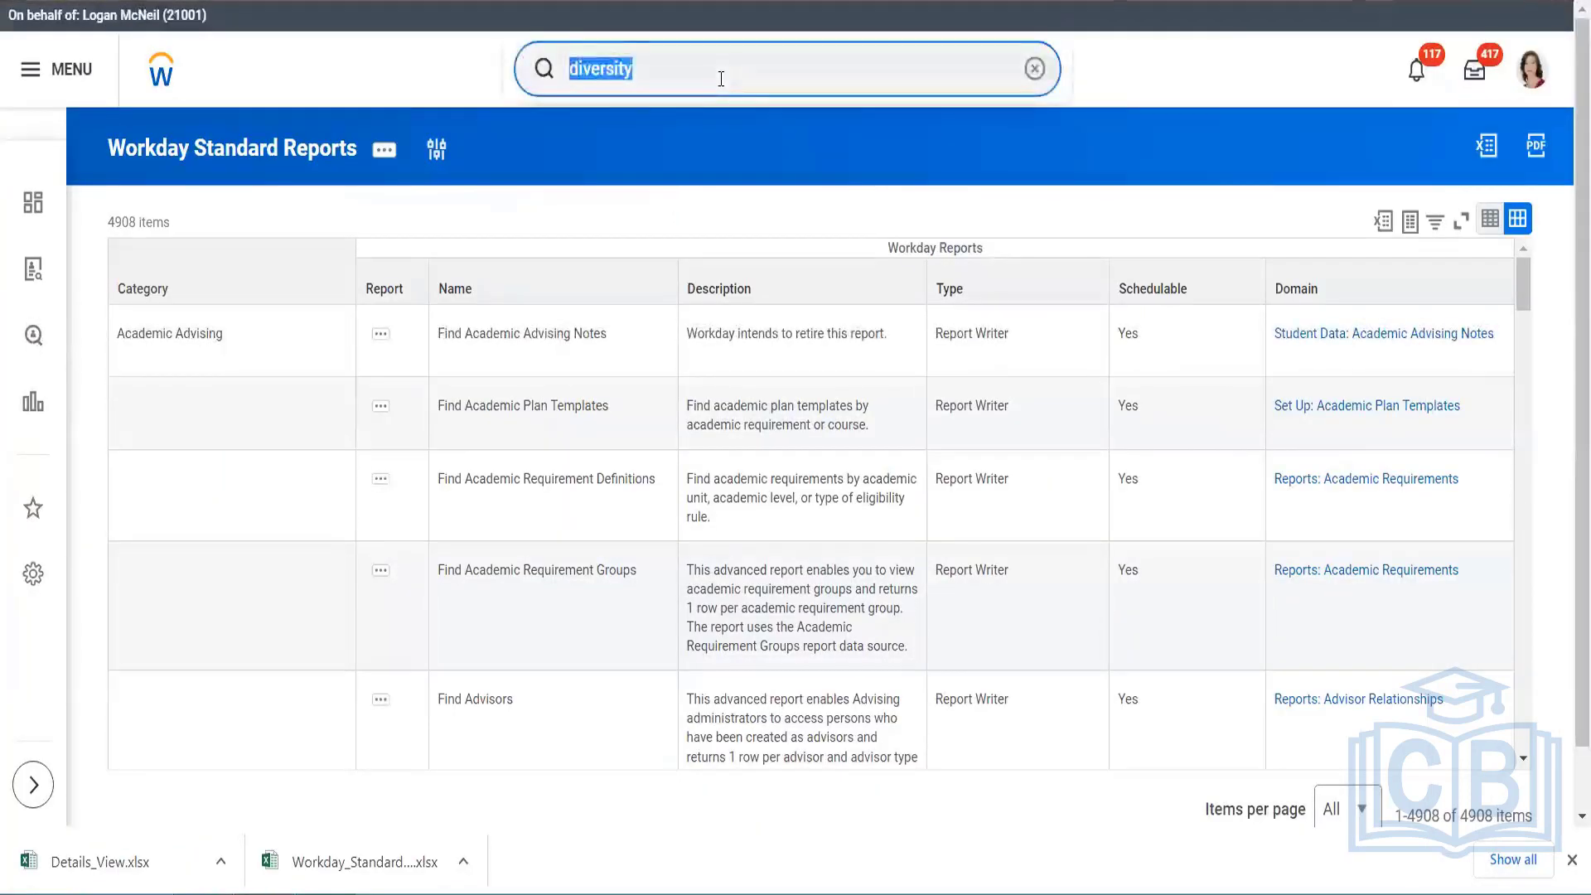
type("job")
type("re")
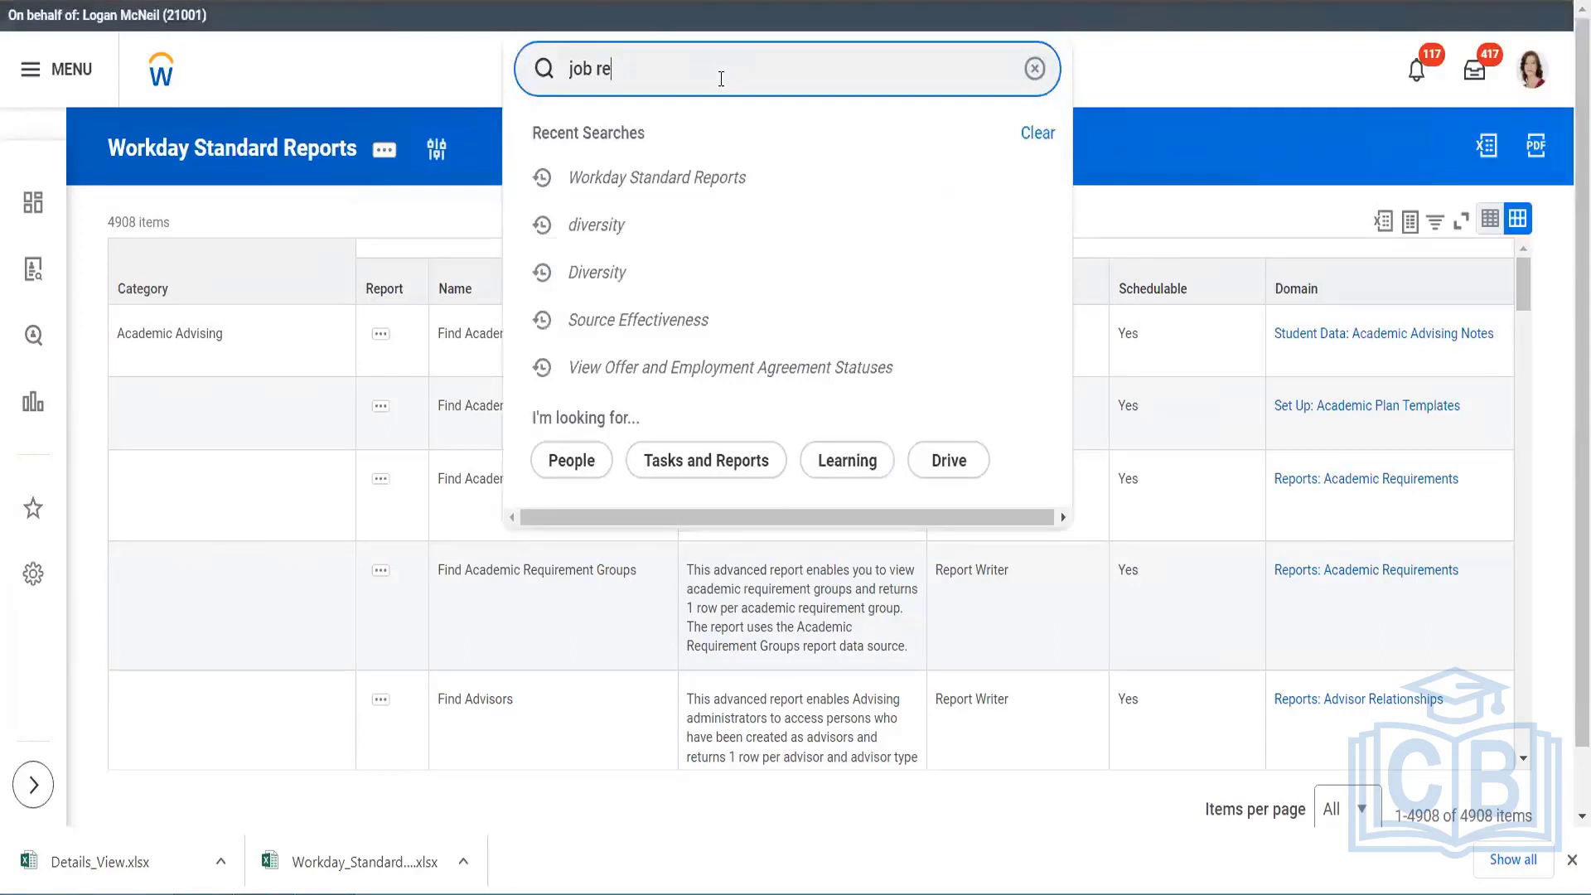
type("q aging")
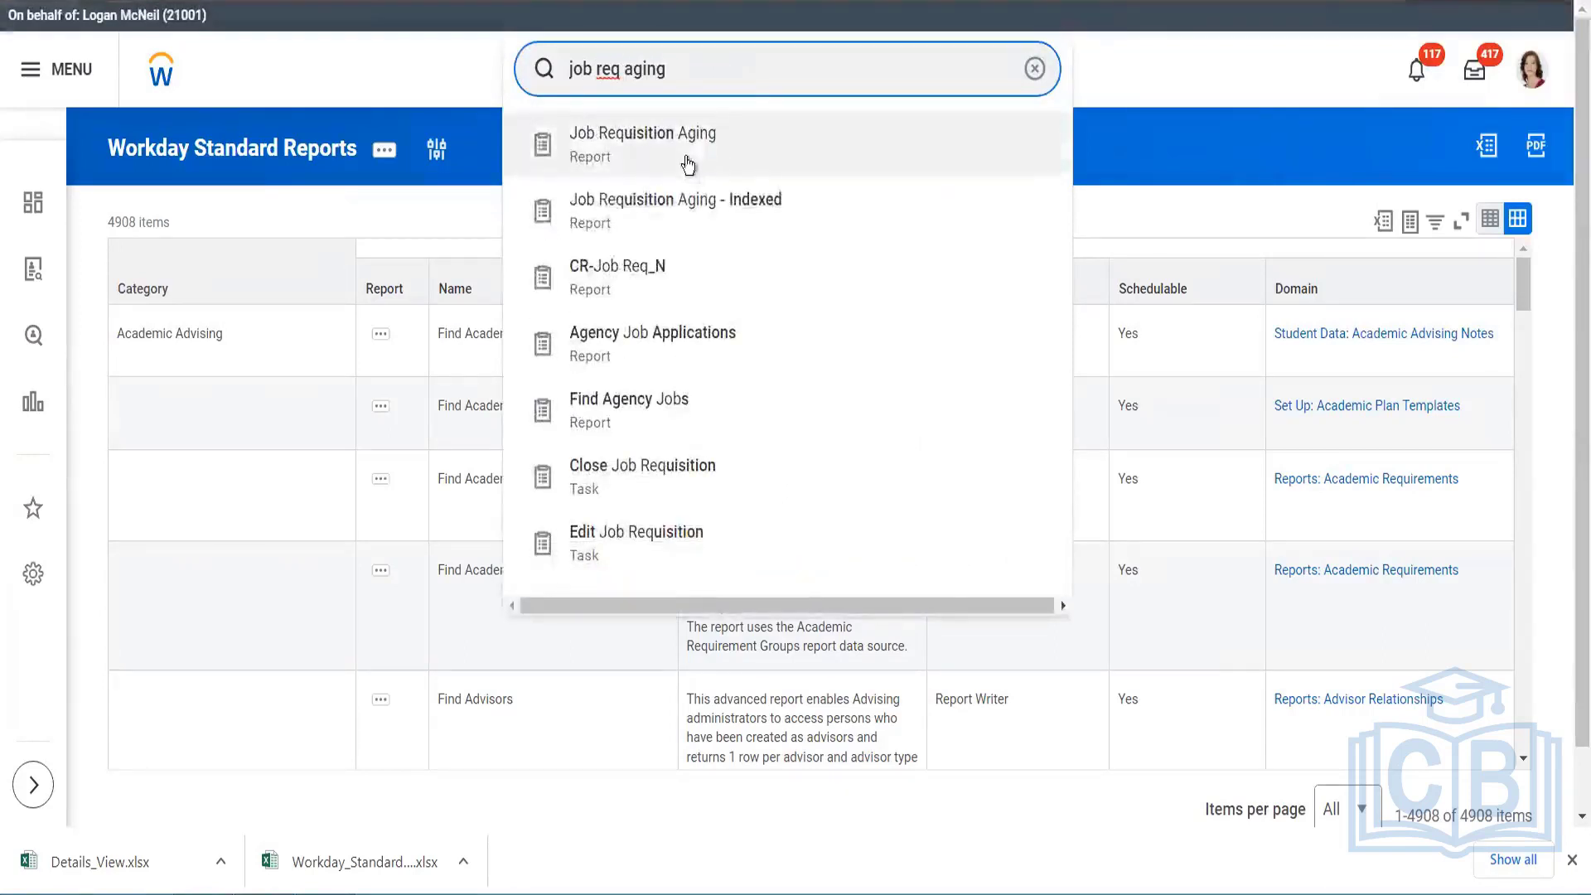
left_click(687, 163)
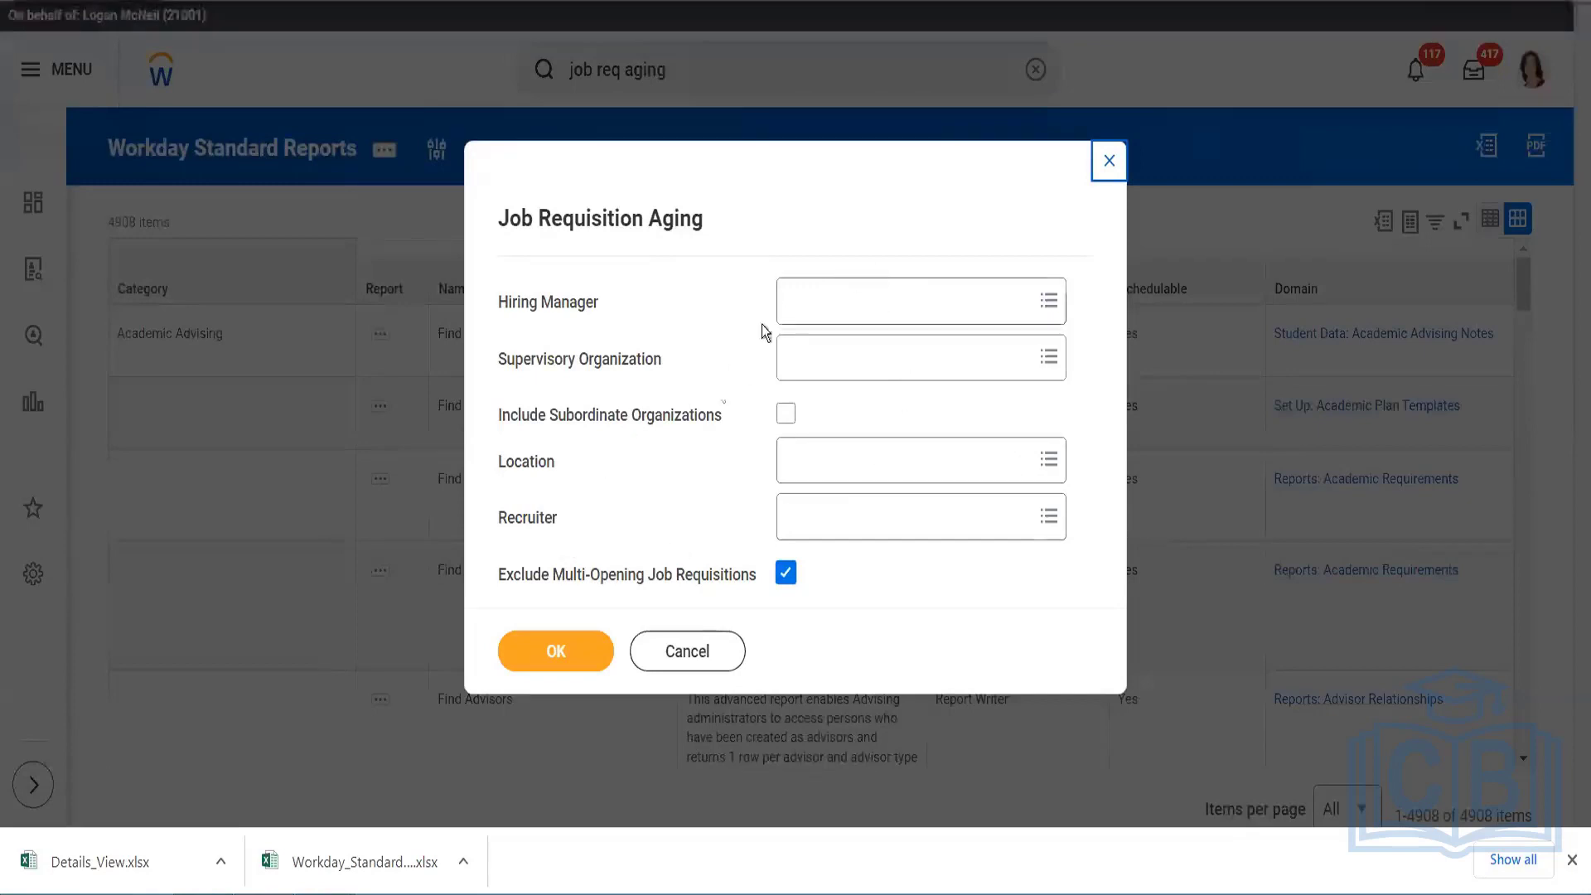
left_click(564, 645)
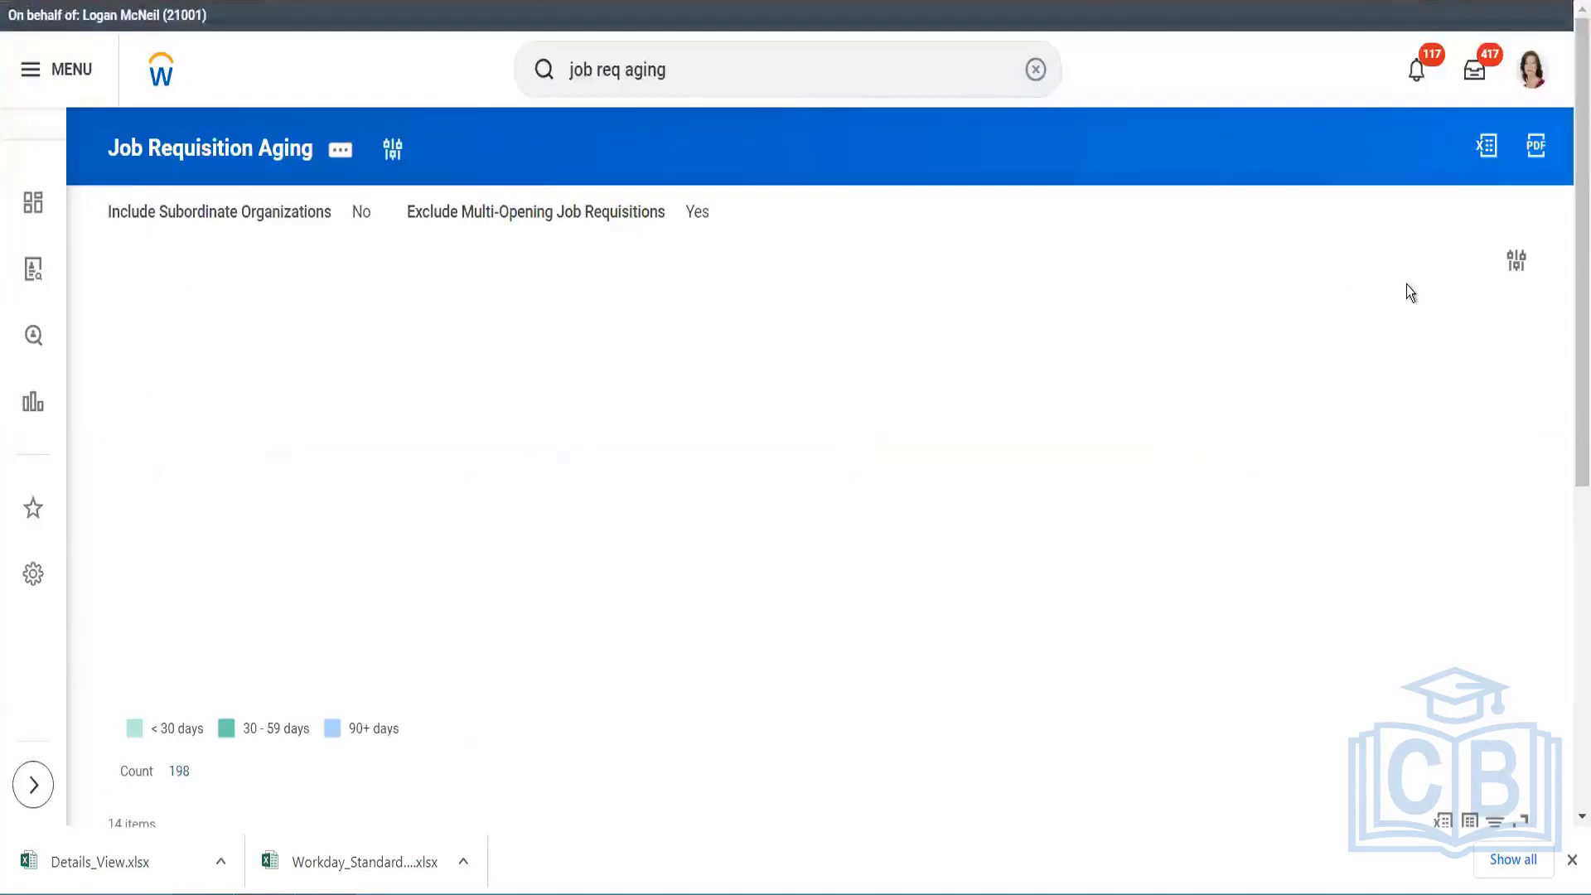
Step: Examine the Job Requisition Aging chart, the table of aging ranges by recruiter, and the report's related Standard Report actions
scroll(1568, 182, "down", 3)
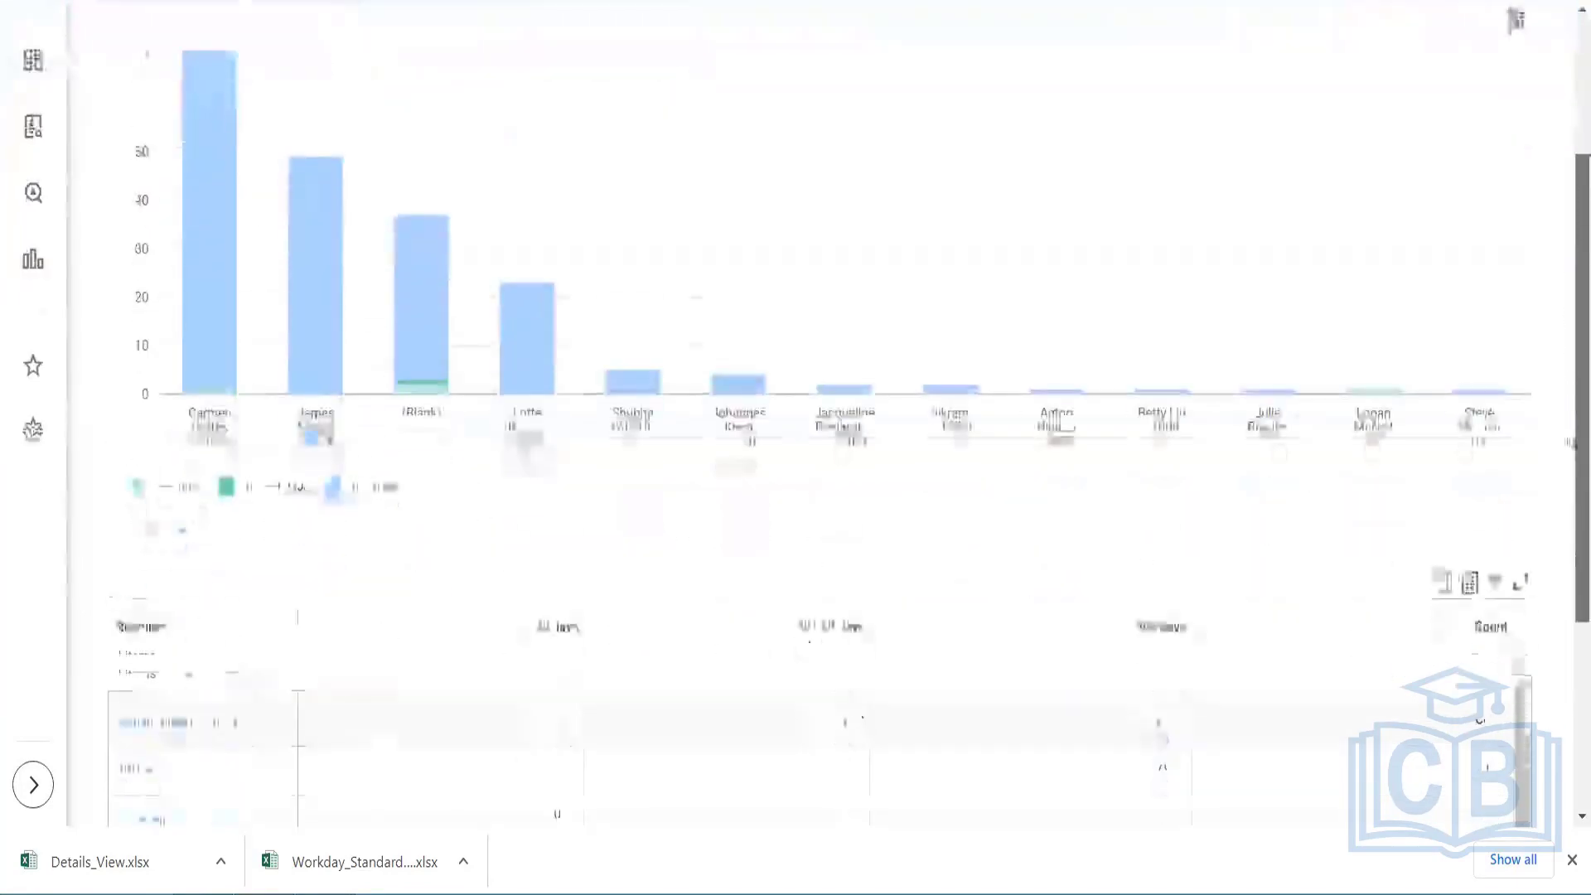
scroll(1570, 508, "down", 3)
left_click_drag(1570, 418, 1568, 241)
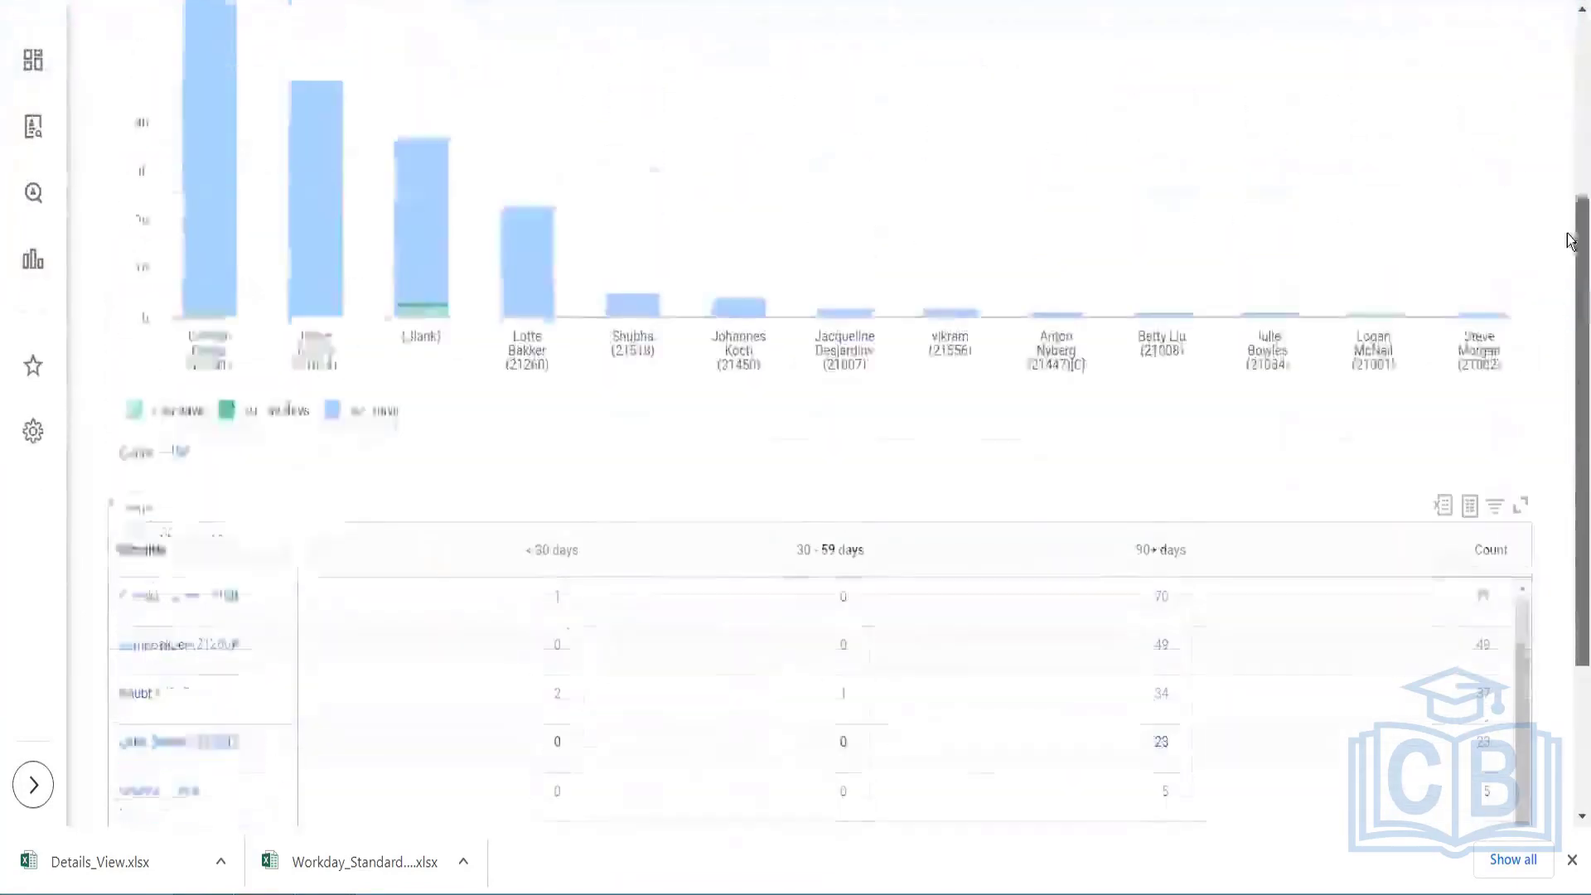
scroll(1569, 241, "up", 4)
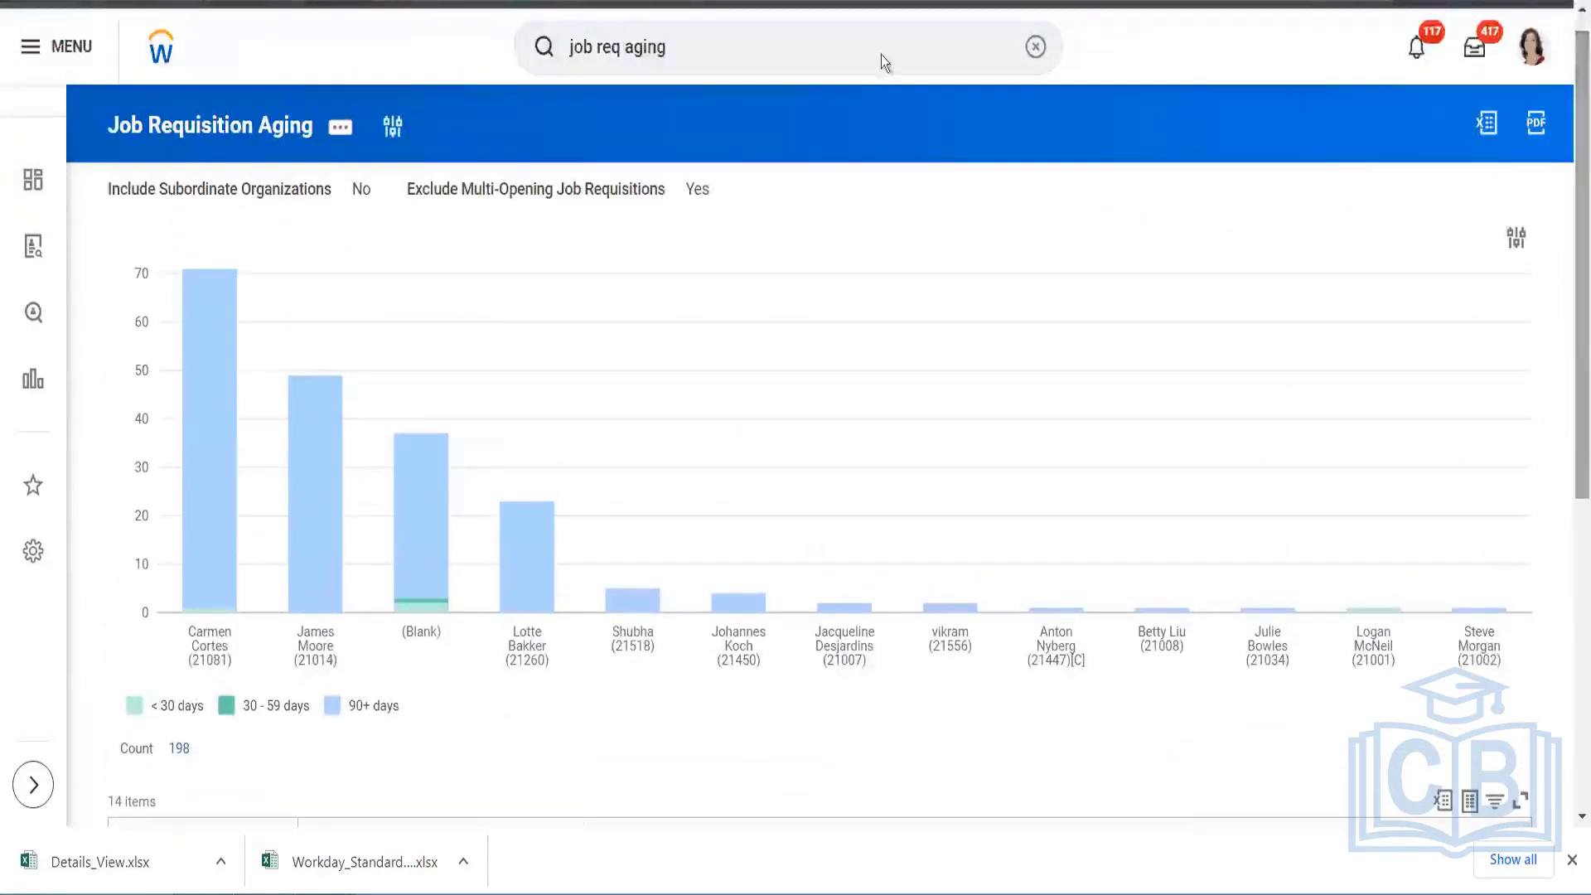
left_click(342, 133)
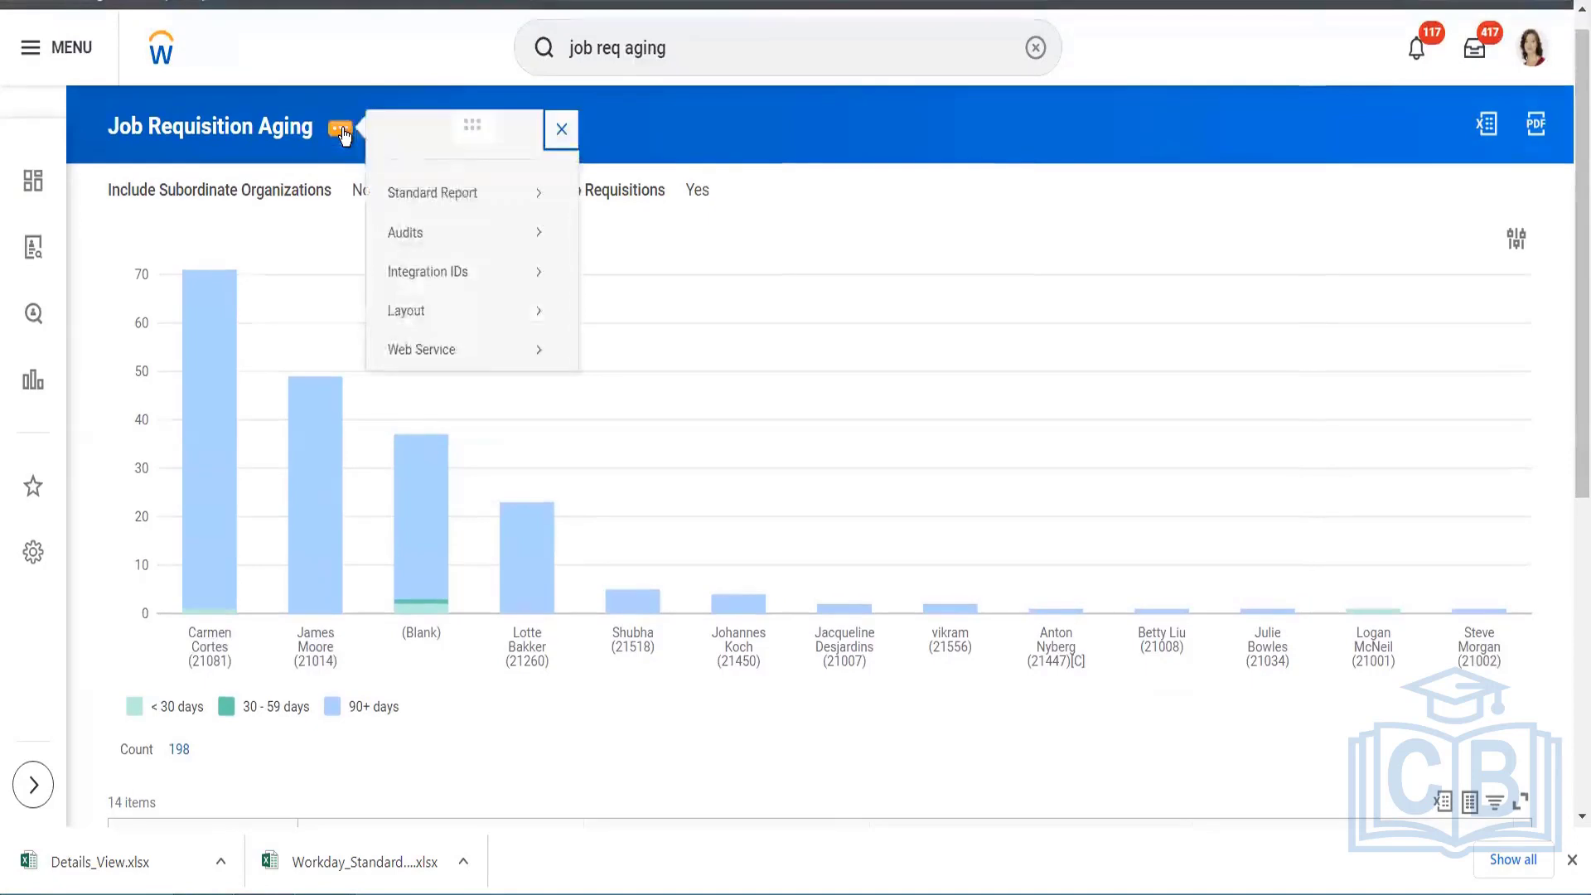
mouse_move(462, 186)
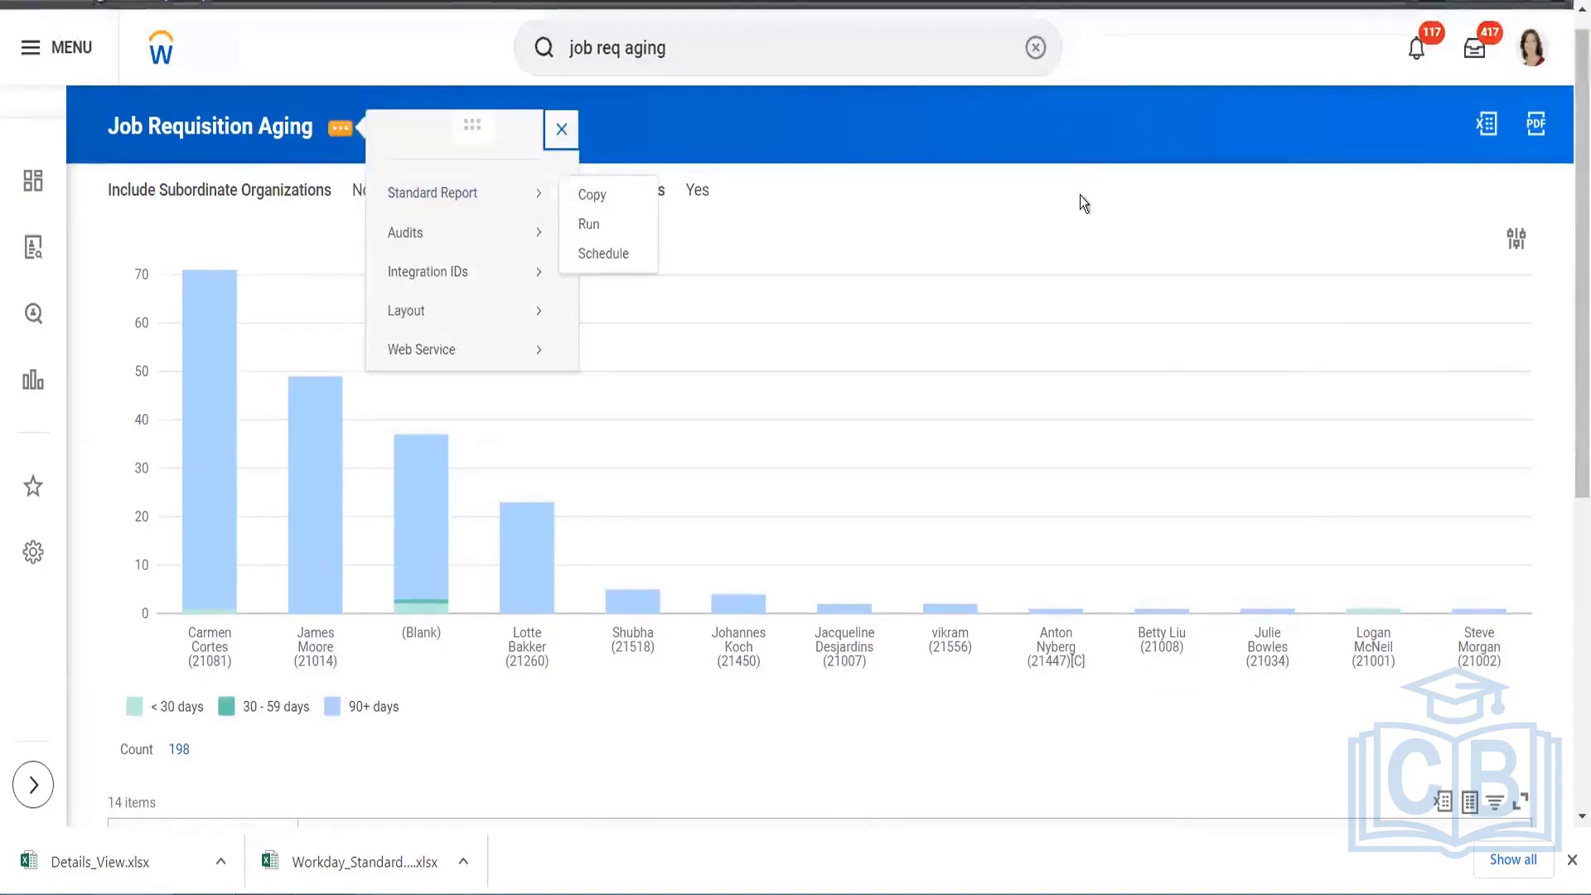
left_click_drag(1569, 262, 1568, 573)
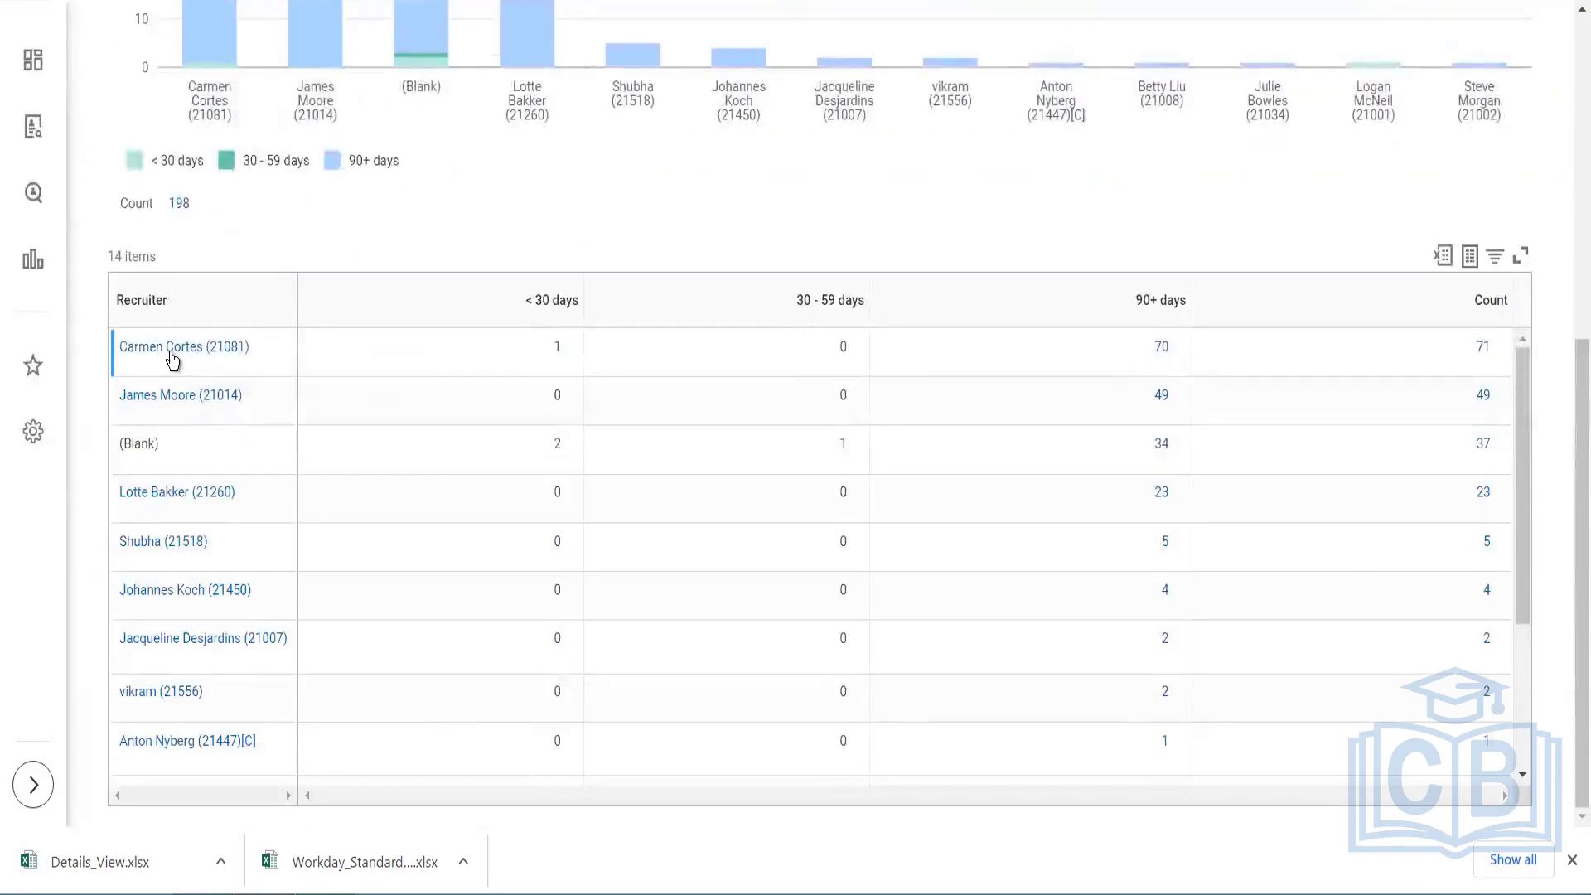
mouse_move(136, 347)
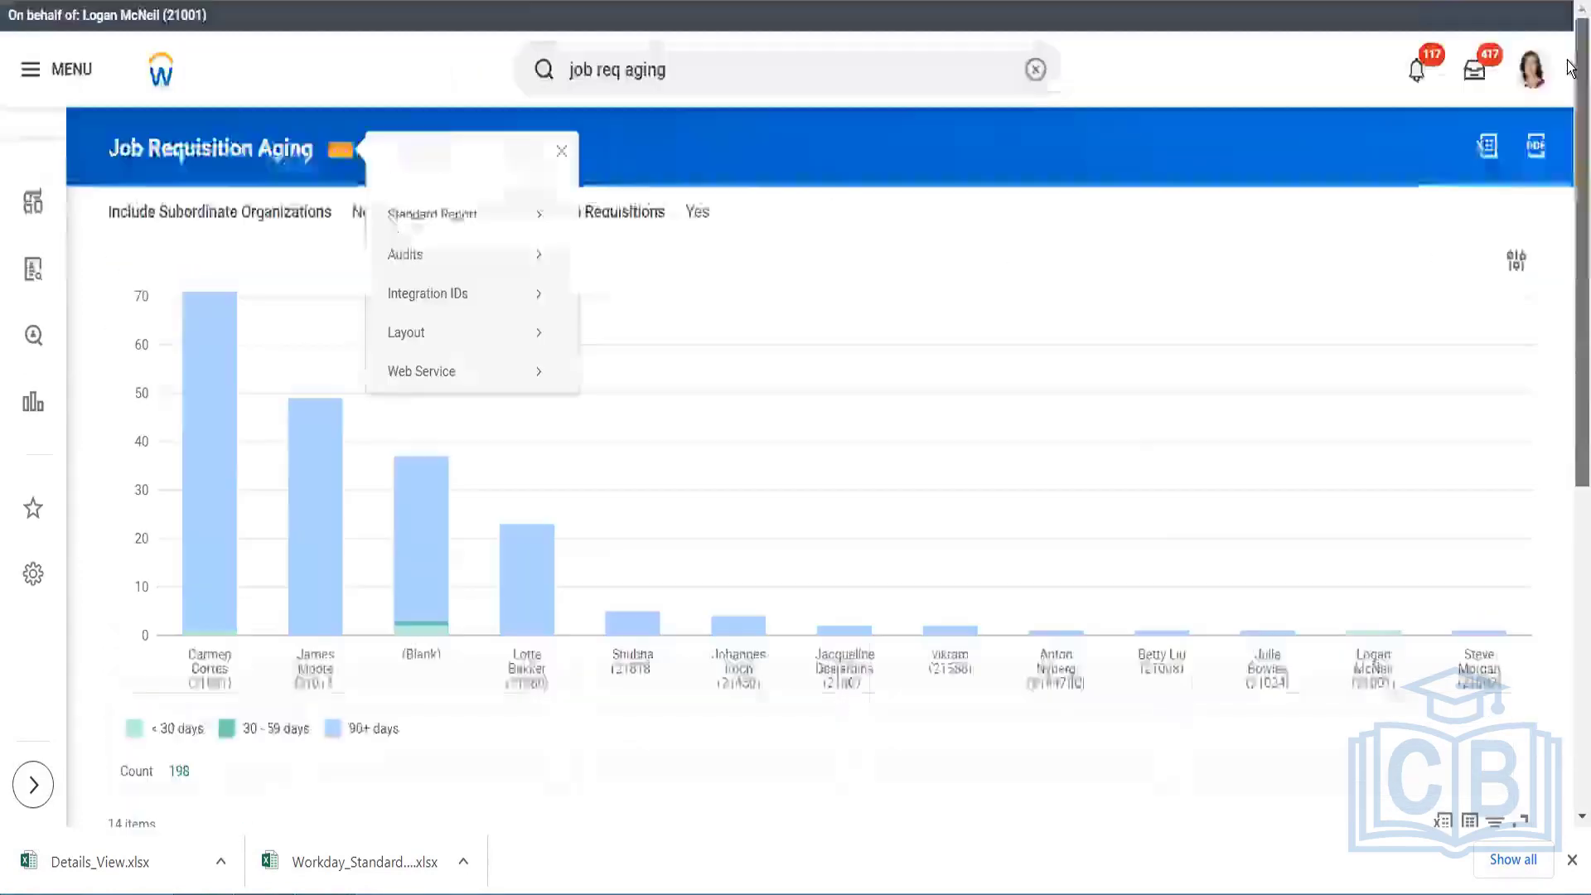
mouse_move(414, 217)
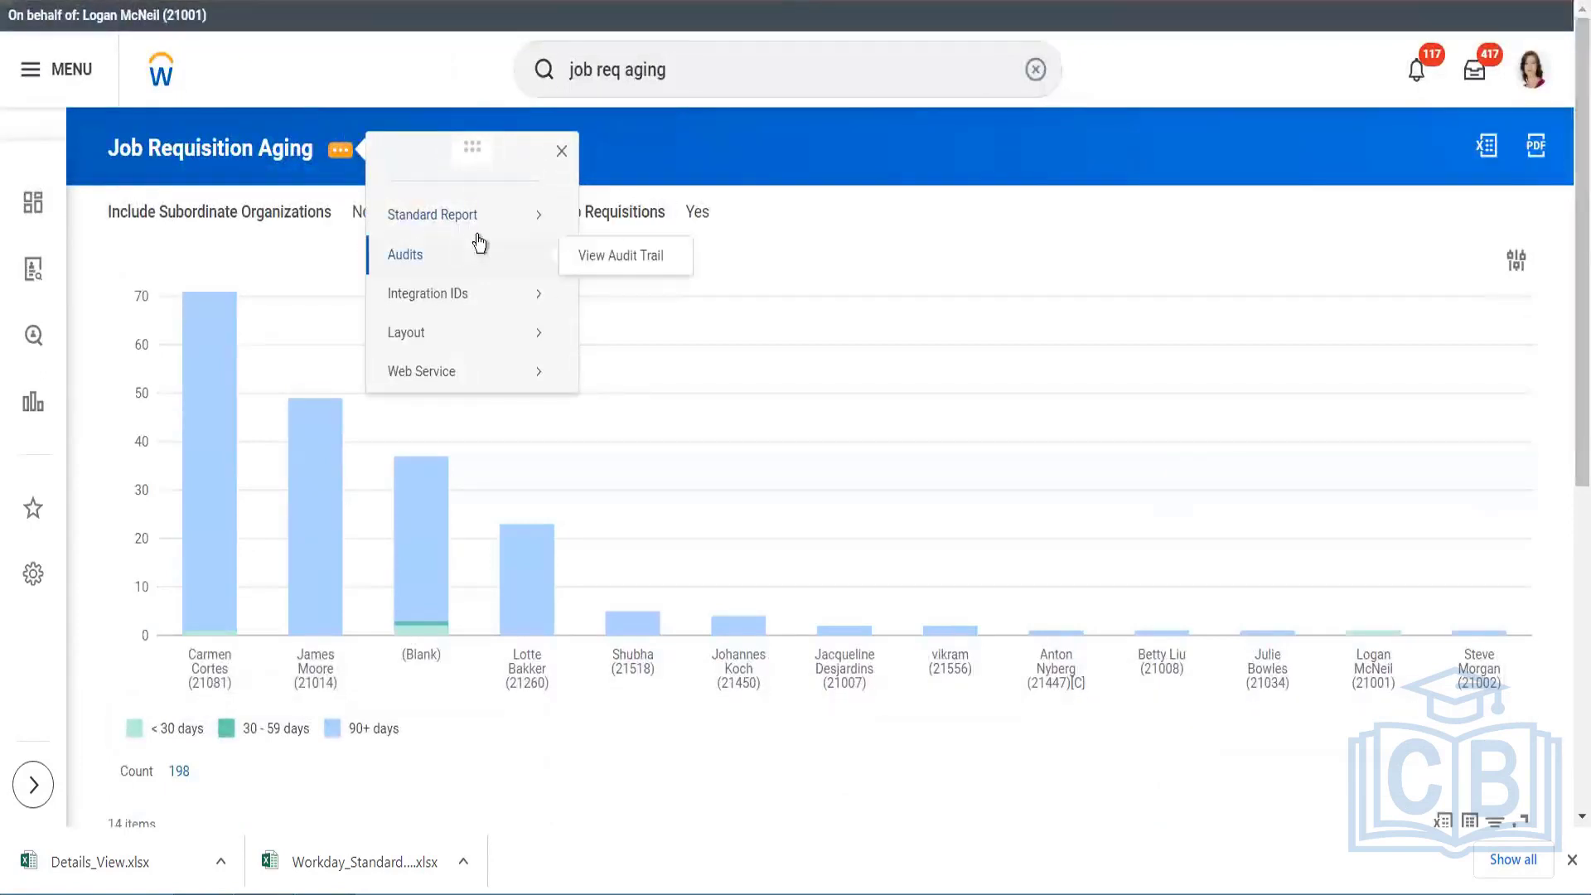
Step: Run the Job Requisition Aging - Indexed report with its default prompts and check its related Standard Report actions
left_click(746, 58)
type("job req aging")
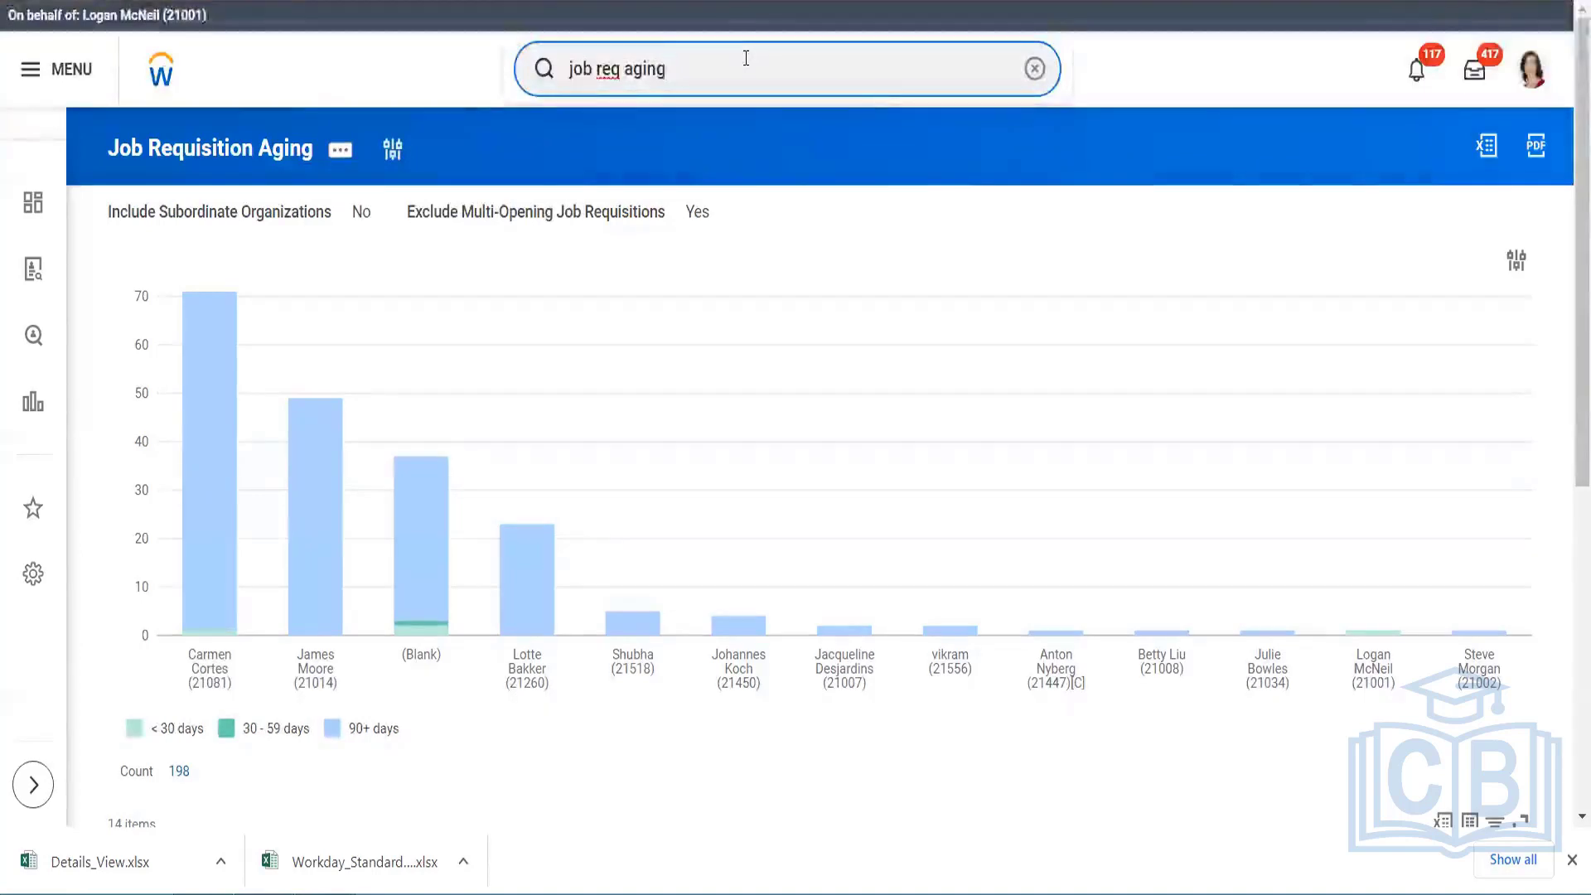
key("BackSpace")
type("g")
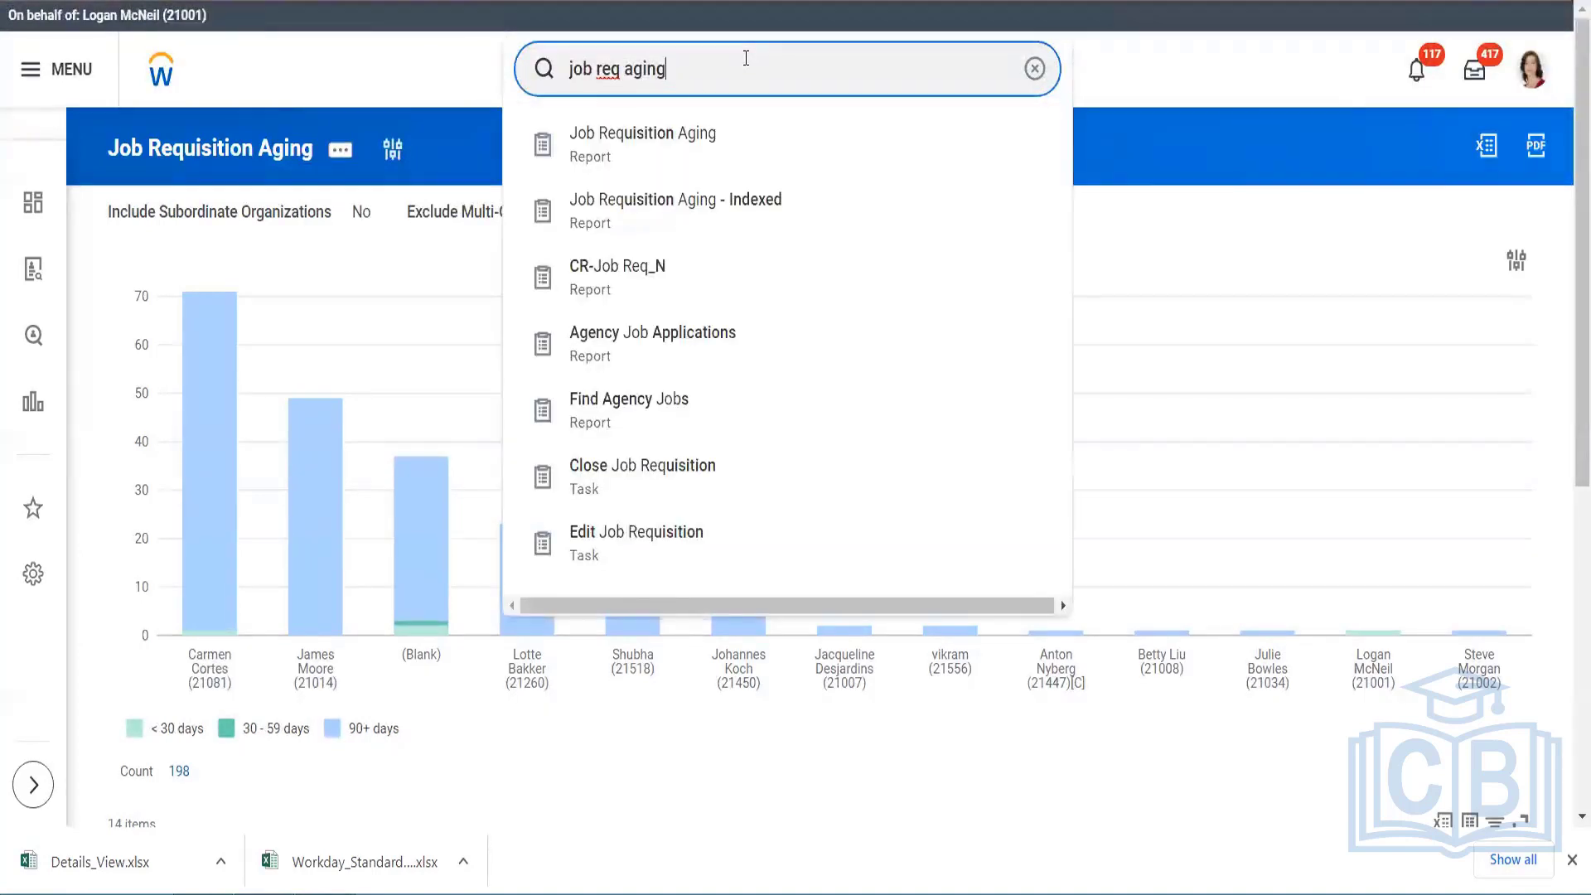
left_click(685, 199)
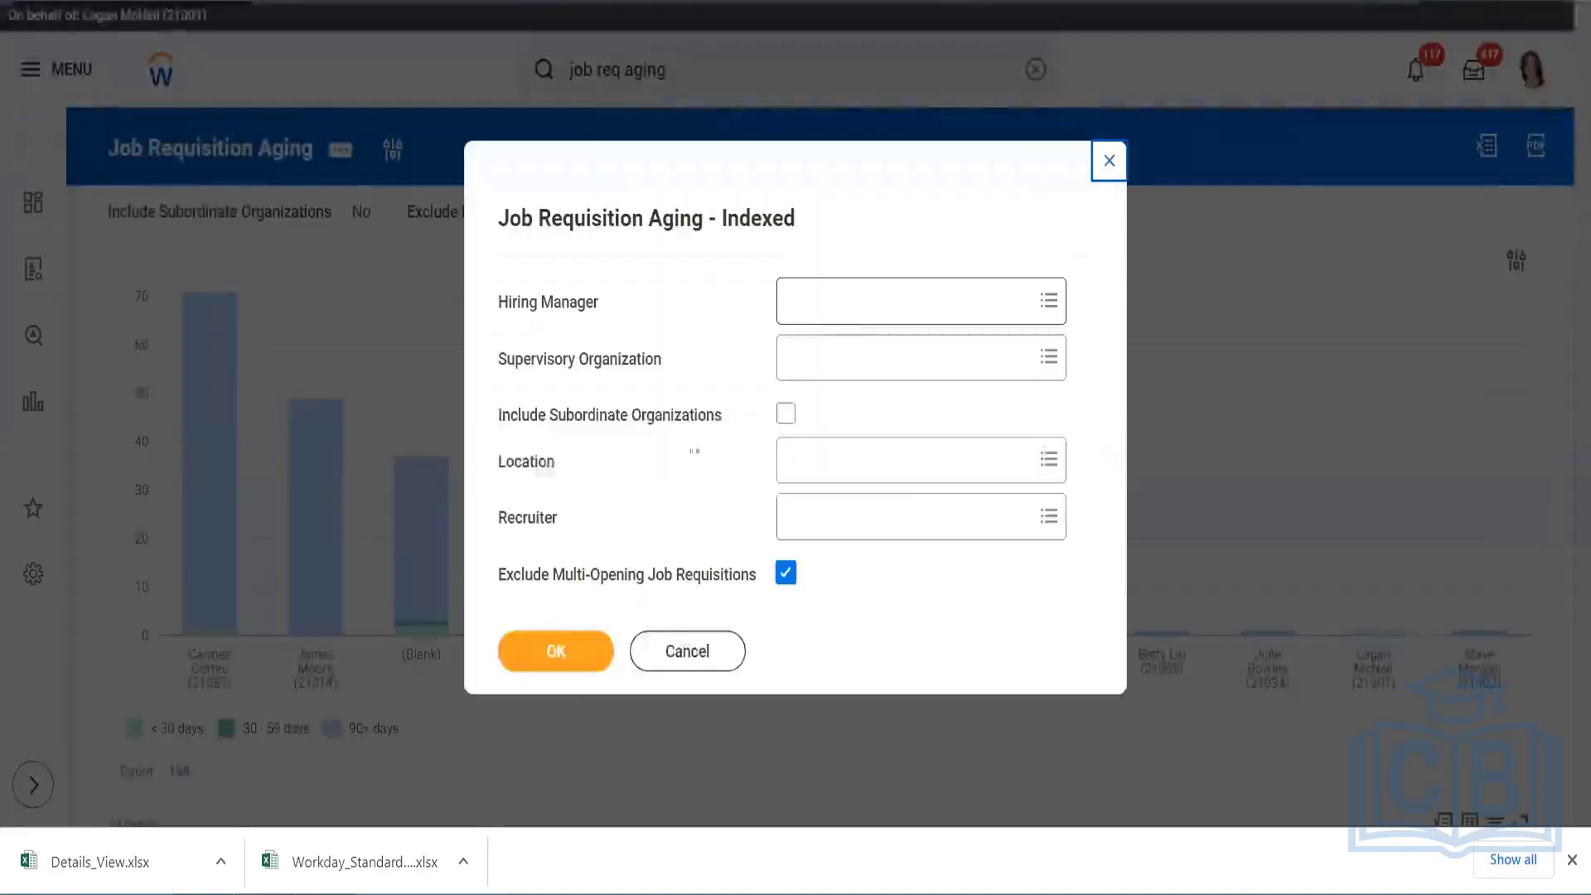
left_click(558, 648)
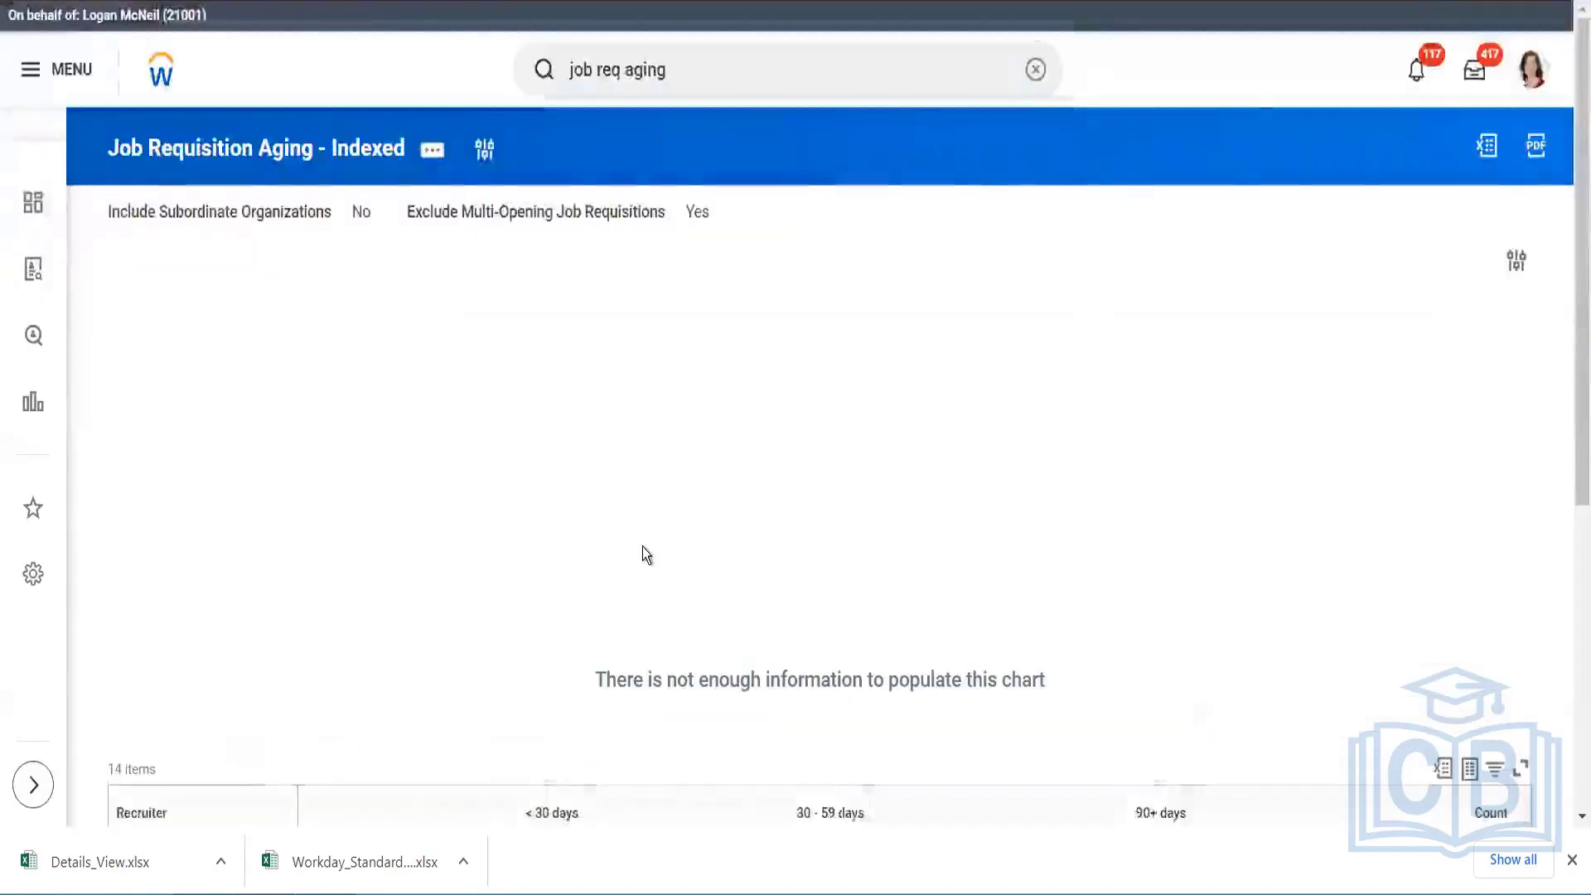
left_click(434, 155)
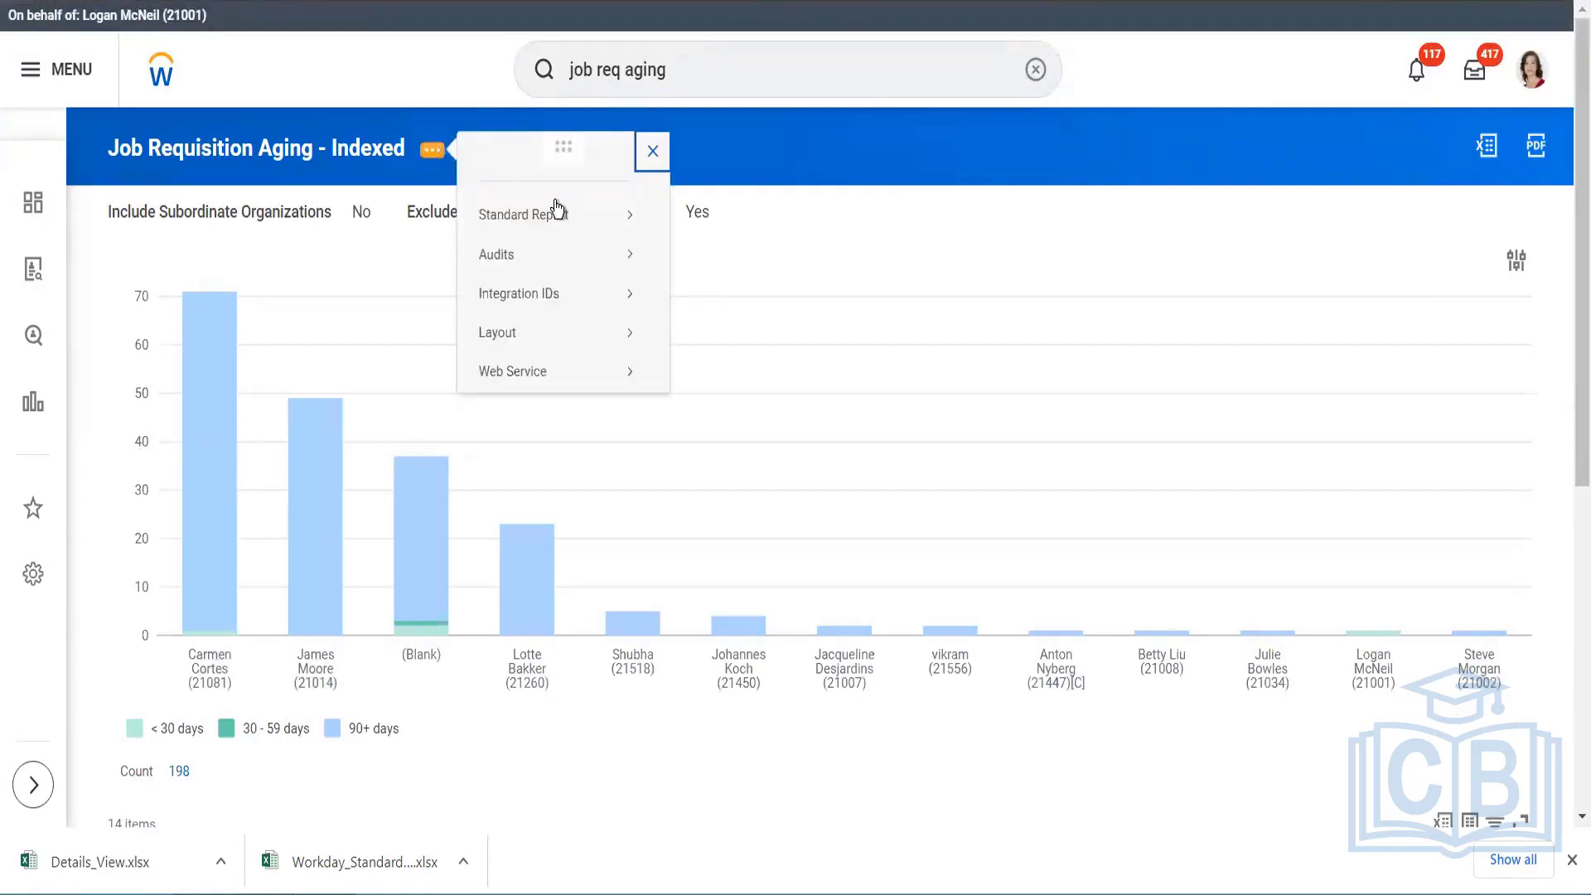
mouse_move(557, 222)
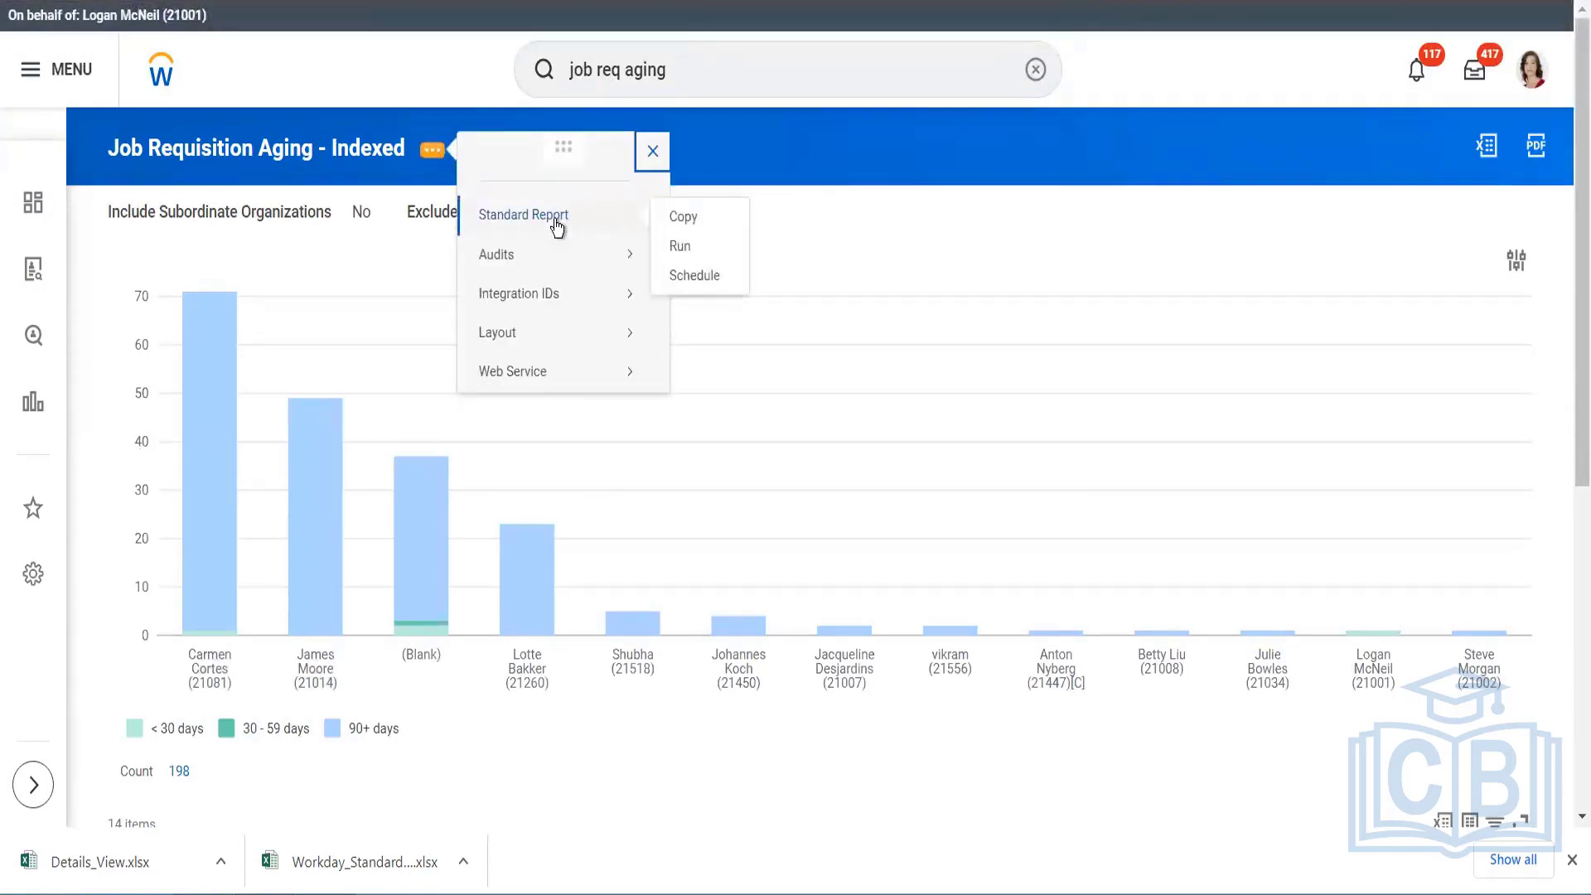
Step: Return to the non-indexed Job Requisition Aging report by running it again with its default prompts
left_click(678, 68)
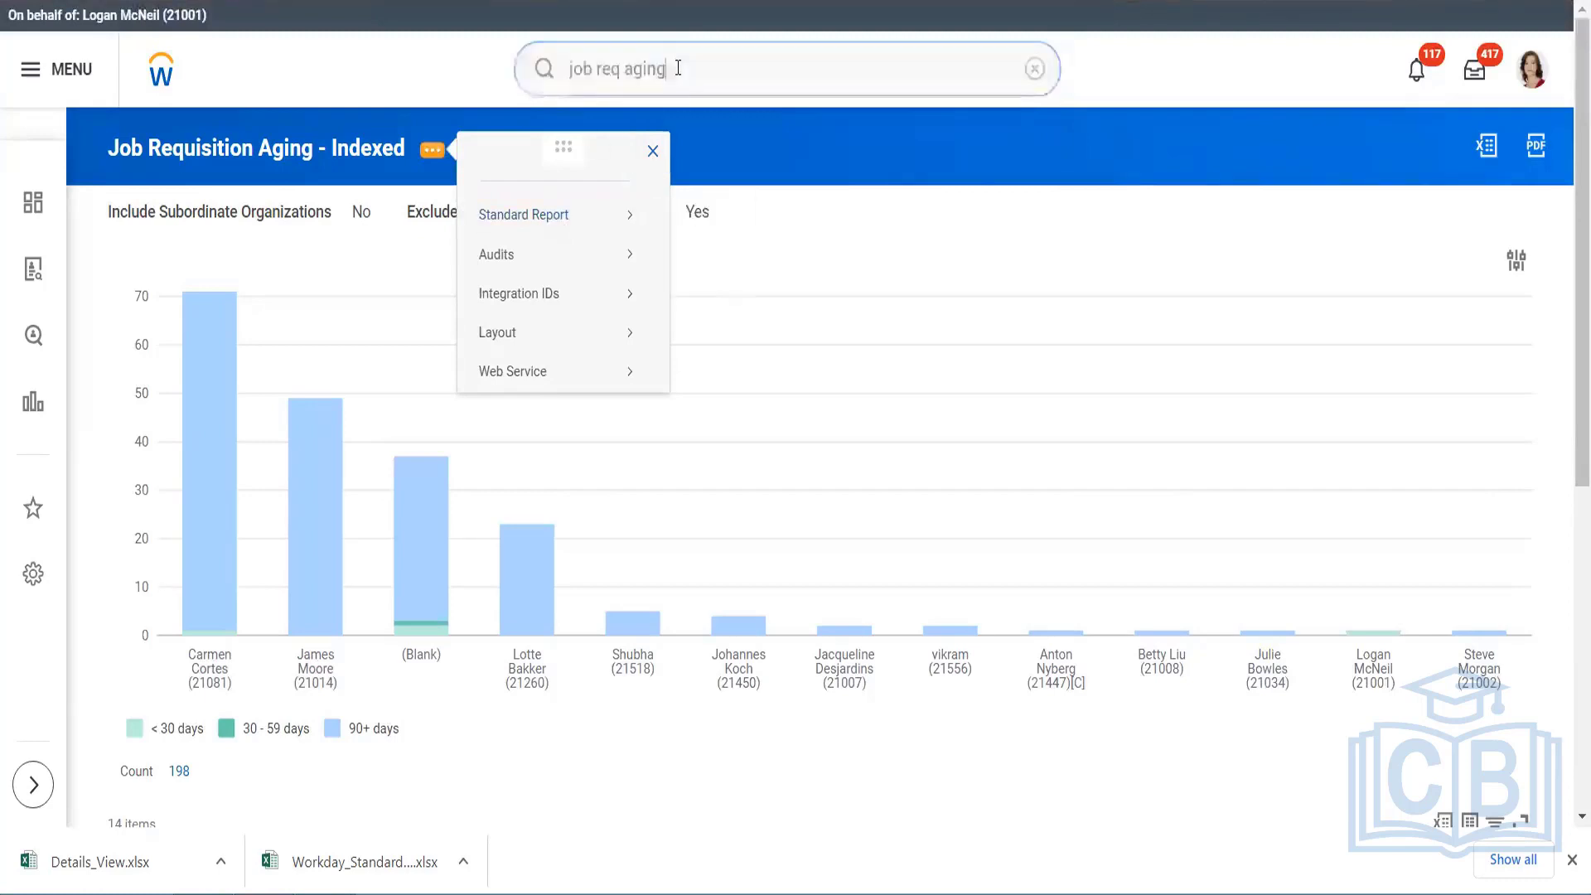
key("BackSpace")
type("g")
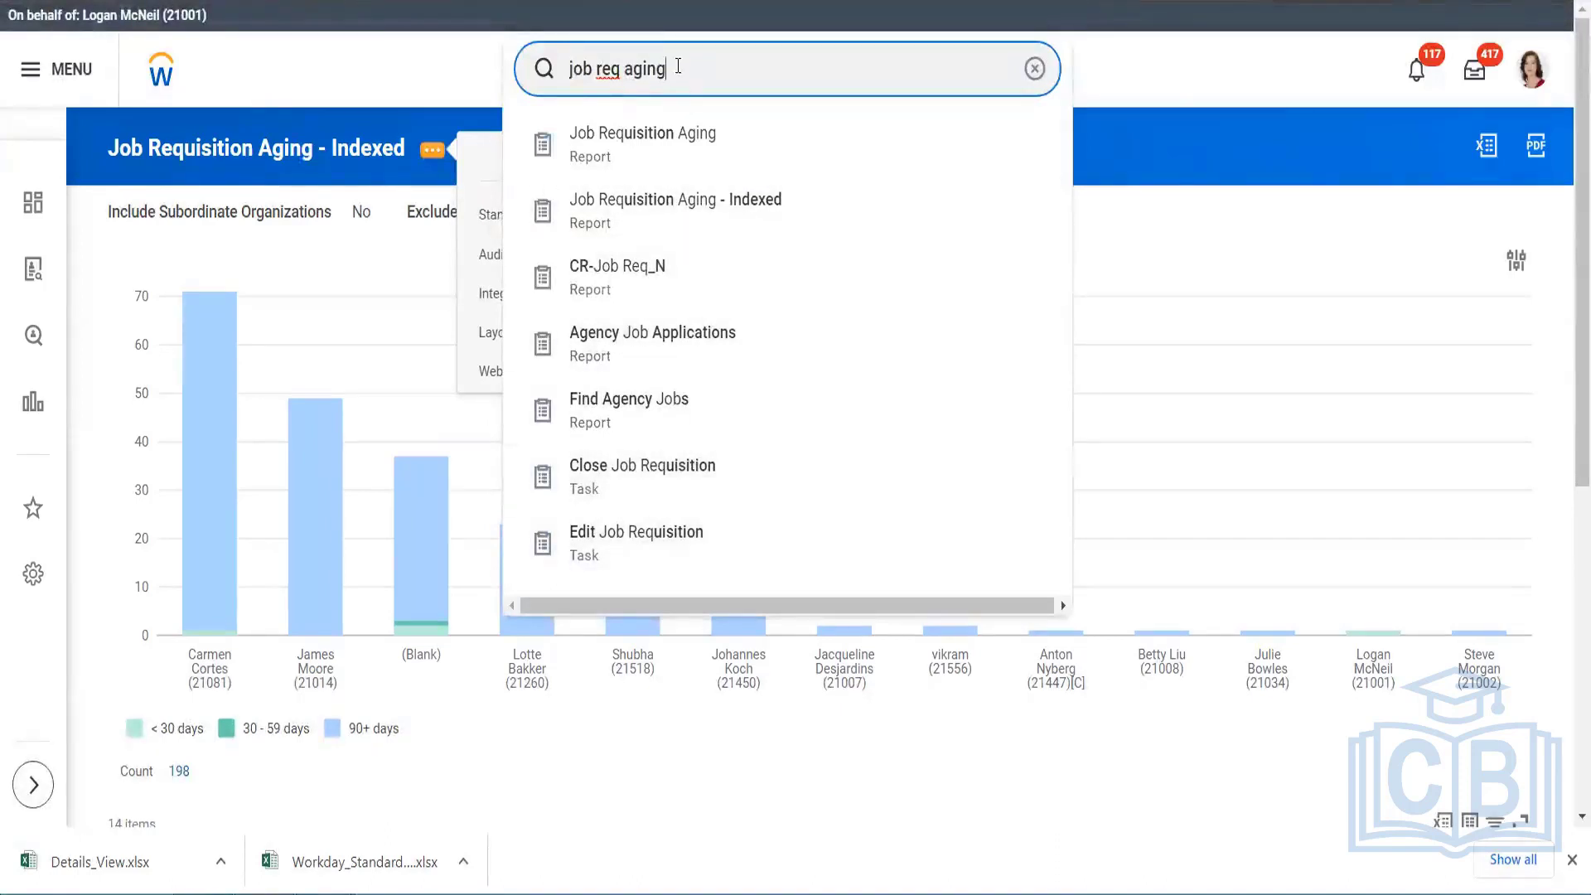
left_click(669, 157)
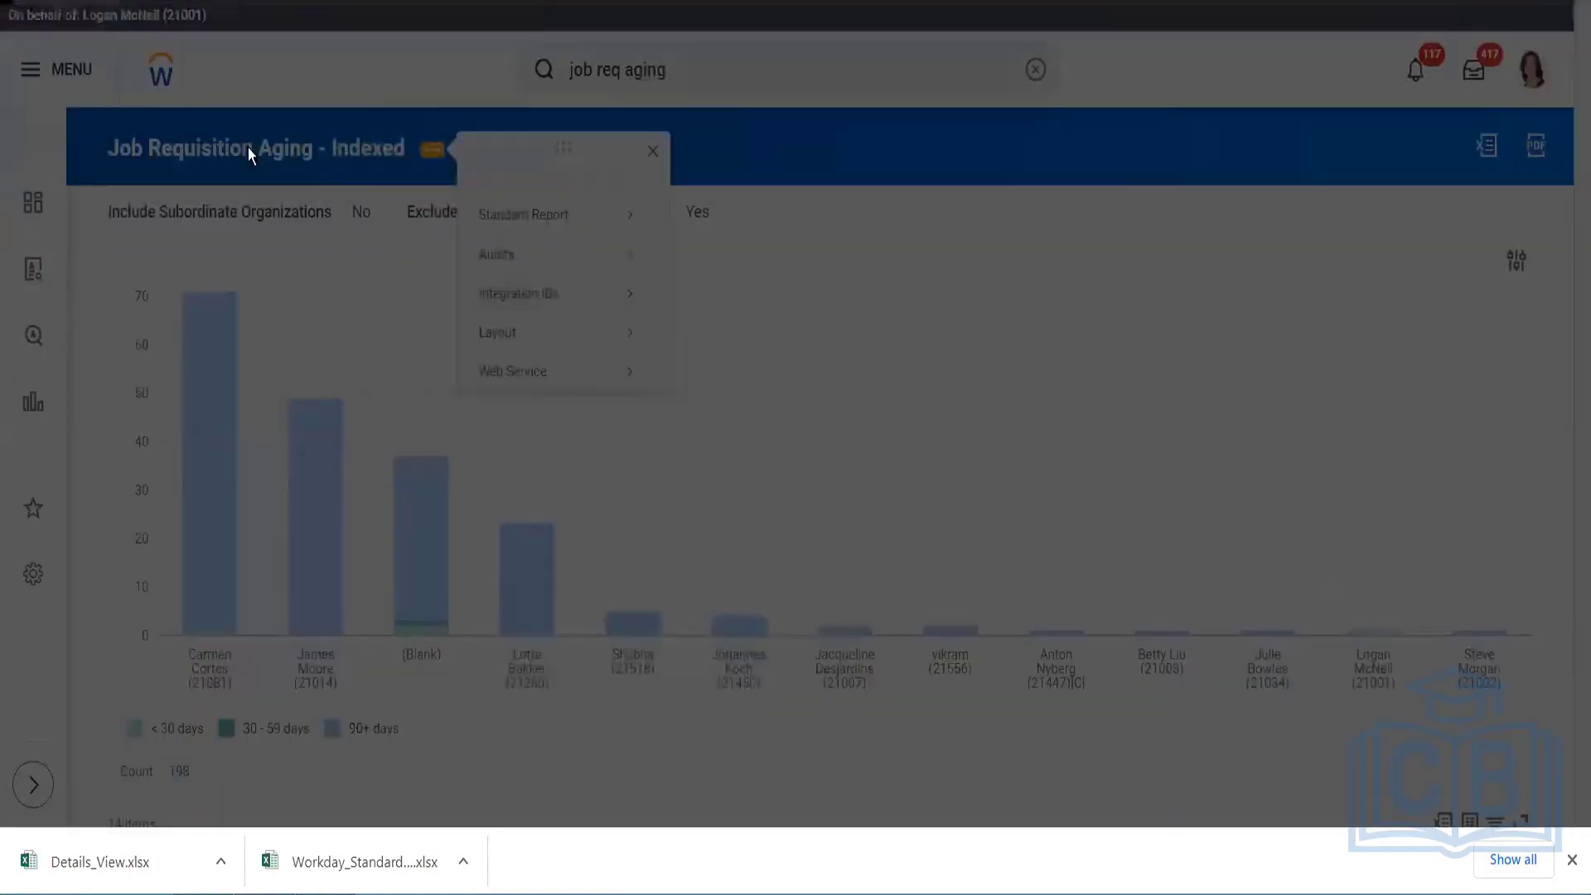
left_click(560, 659)
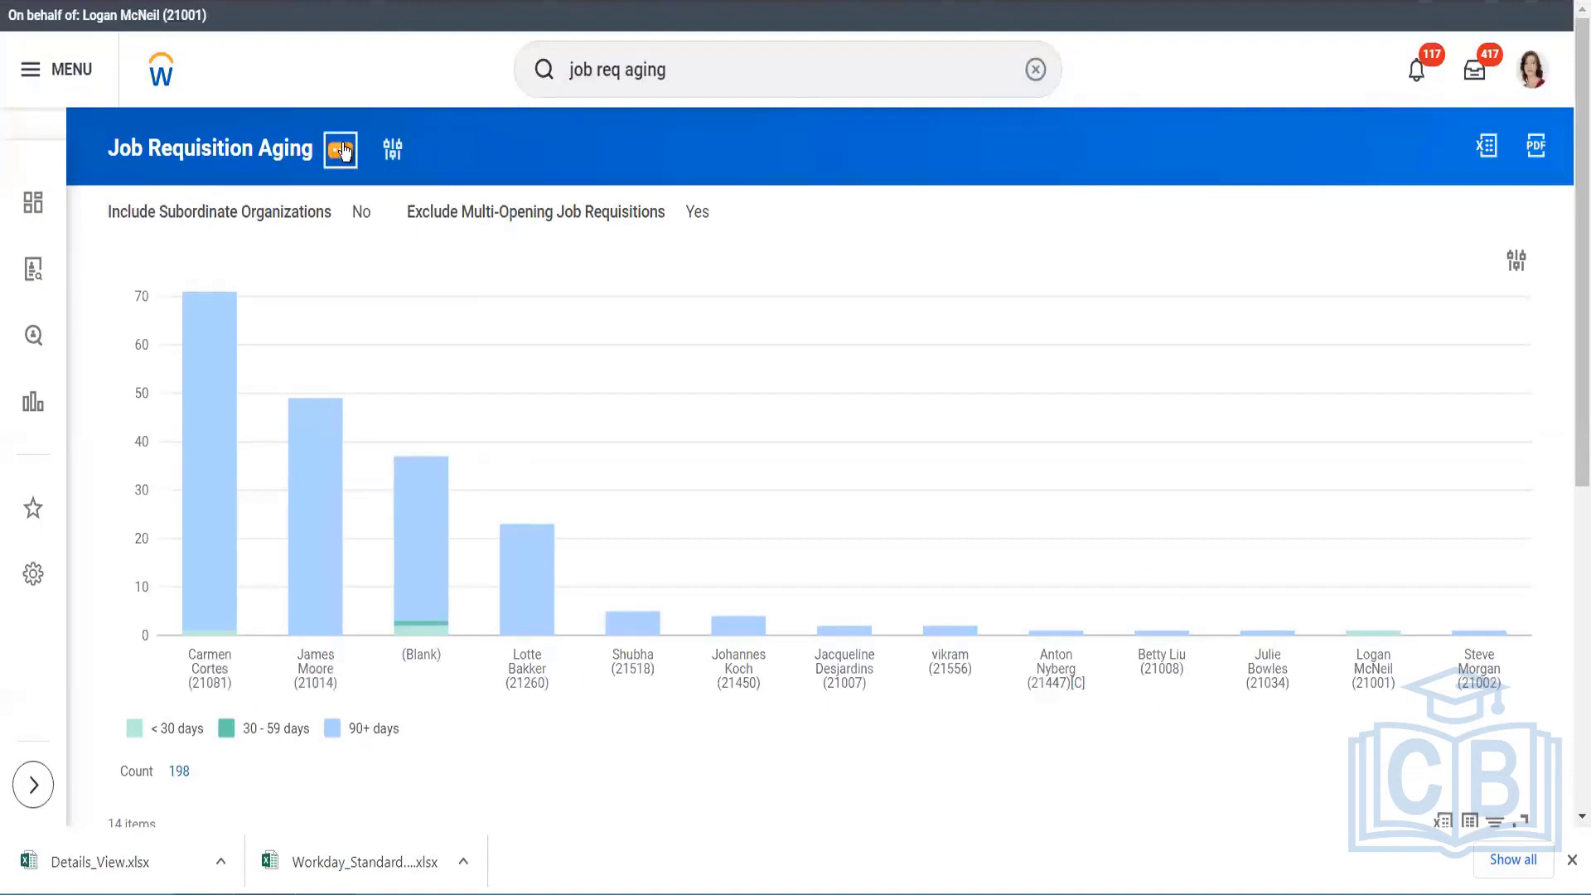
Step: Copy the standard Job Requisition Aging report to a temporary custom report, replacing "Copy" in its name with the owner's surname
left_click(341, 151)
mouse_move(444, 214)
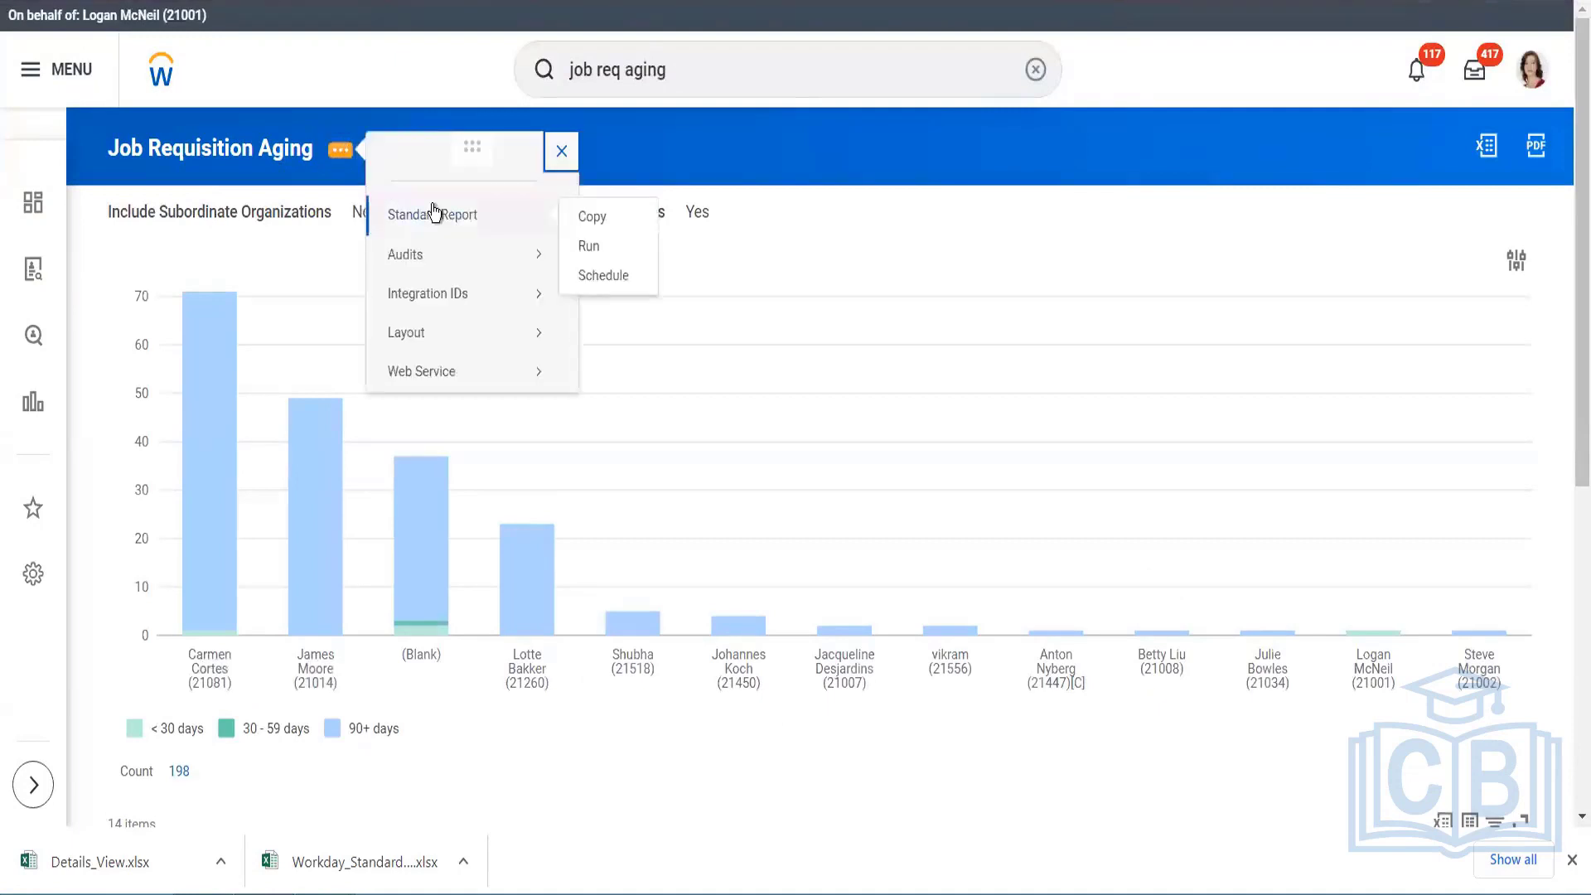
left_click(604, 217)
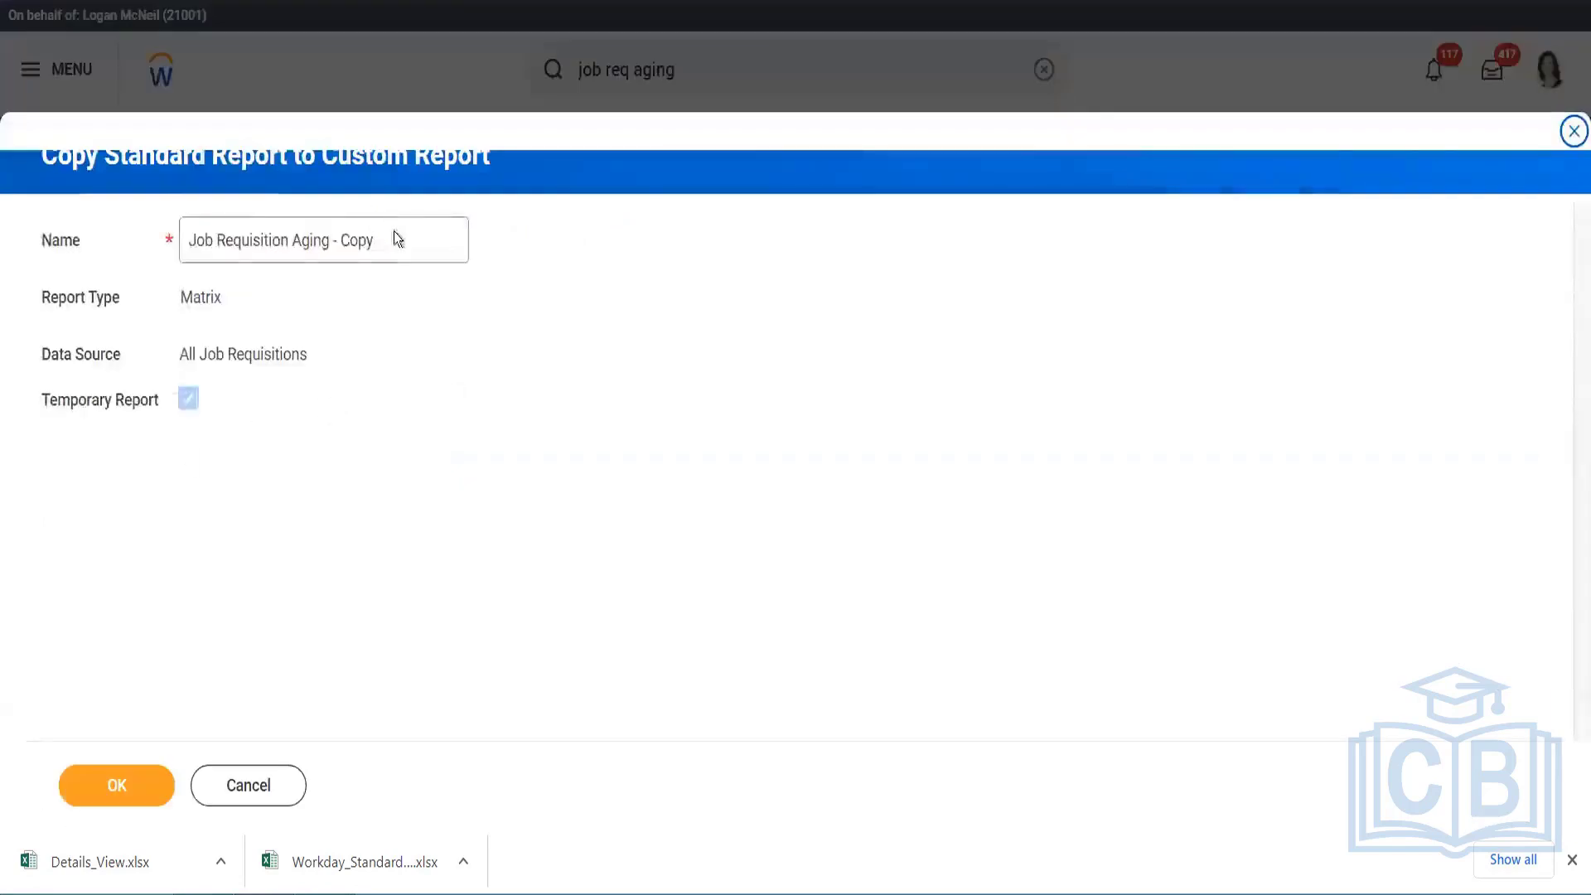
left_click(396, 233)
key("BackSpace")
key("BackSpace")
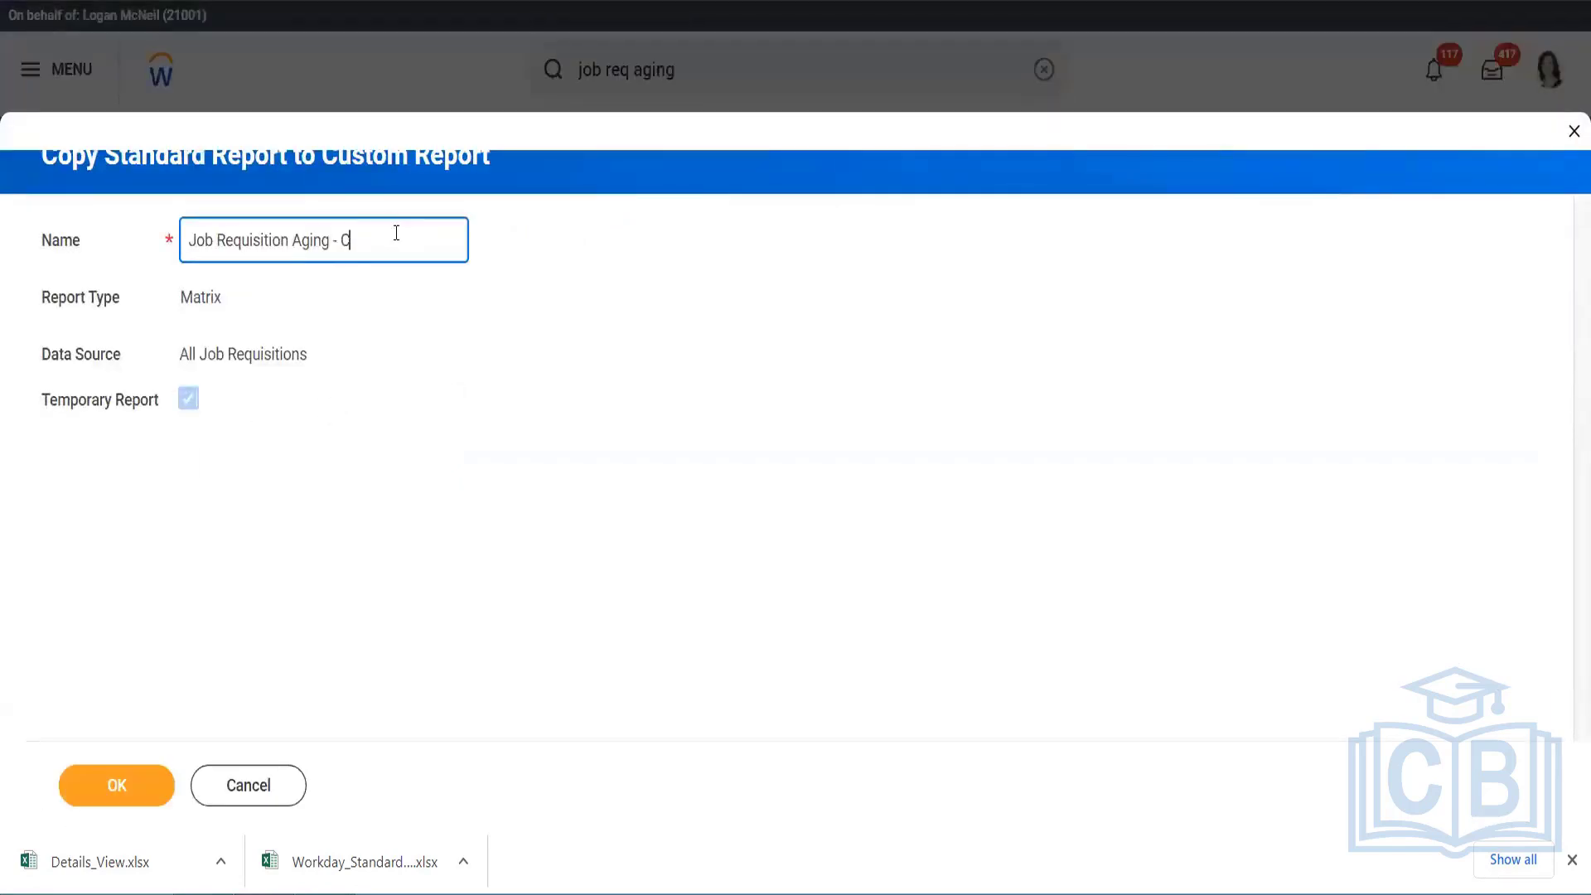
key("BackSpace")
type("Sha")
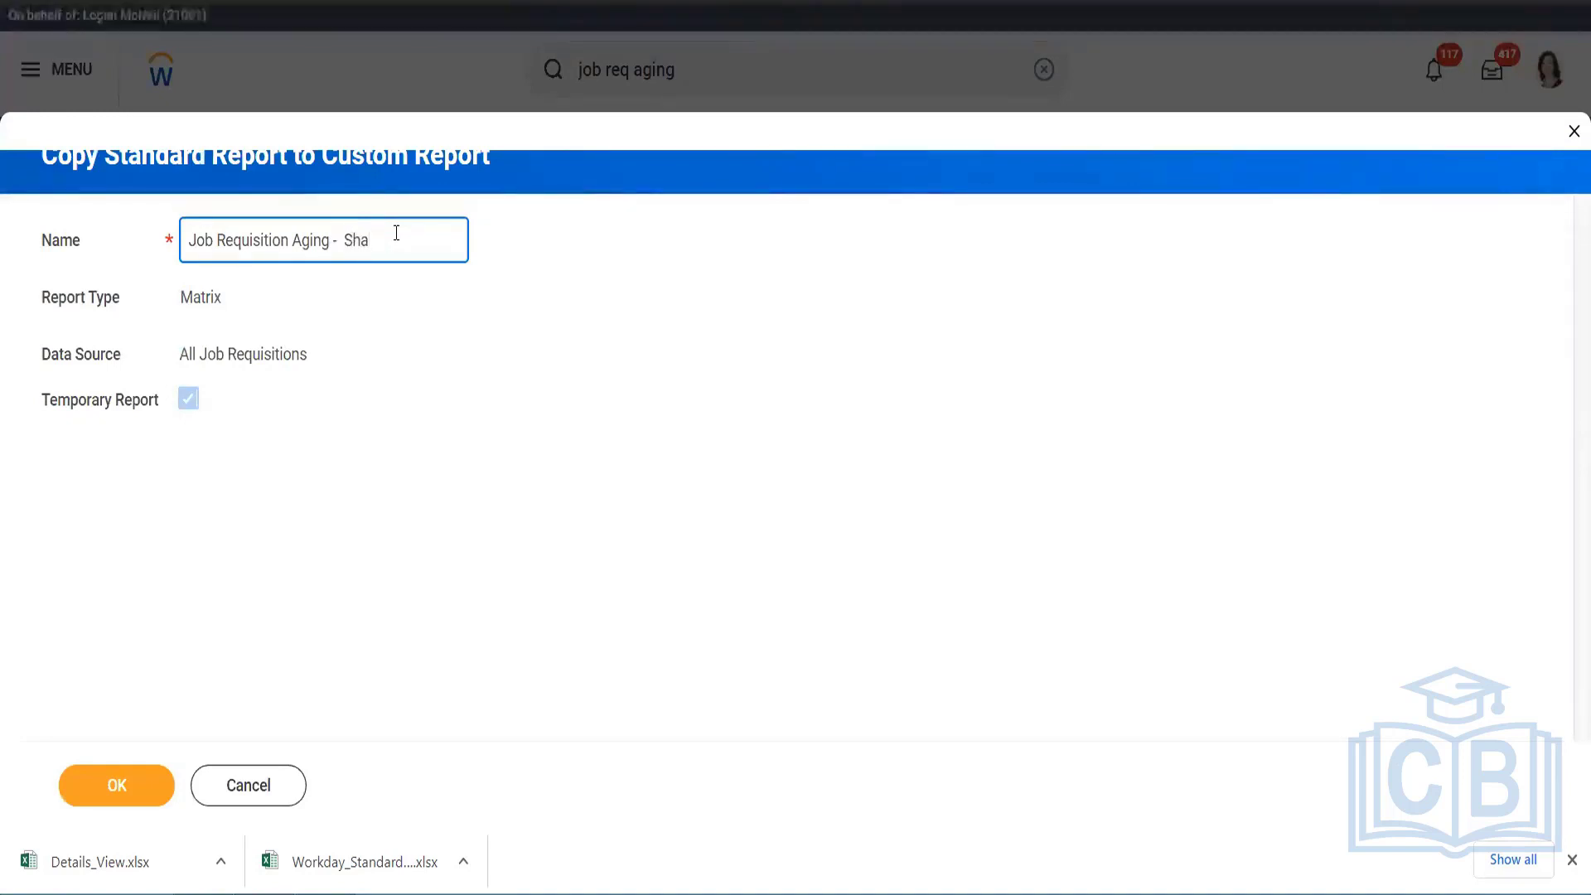
type("h")
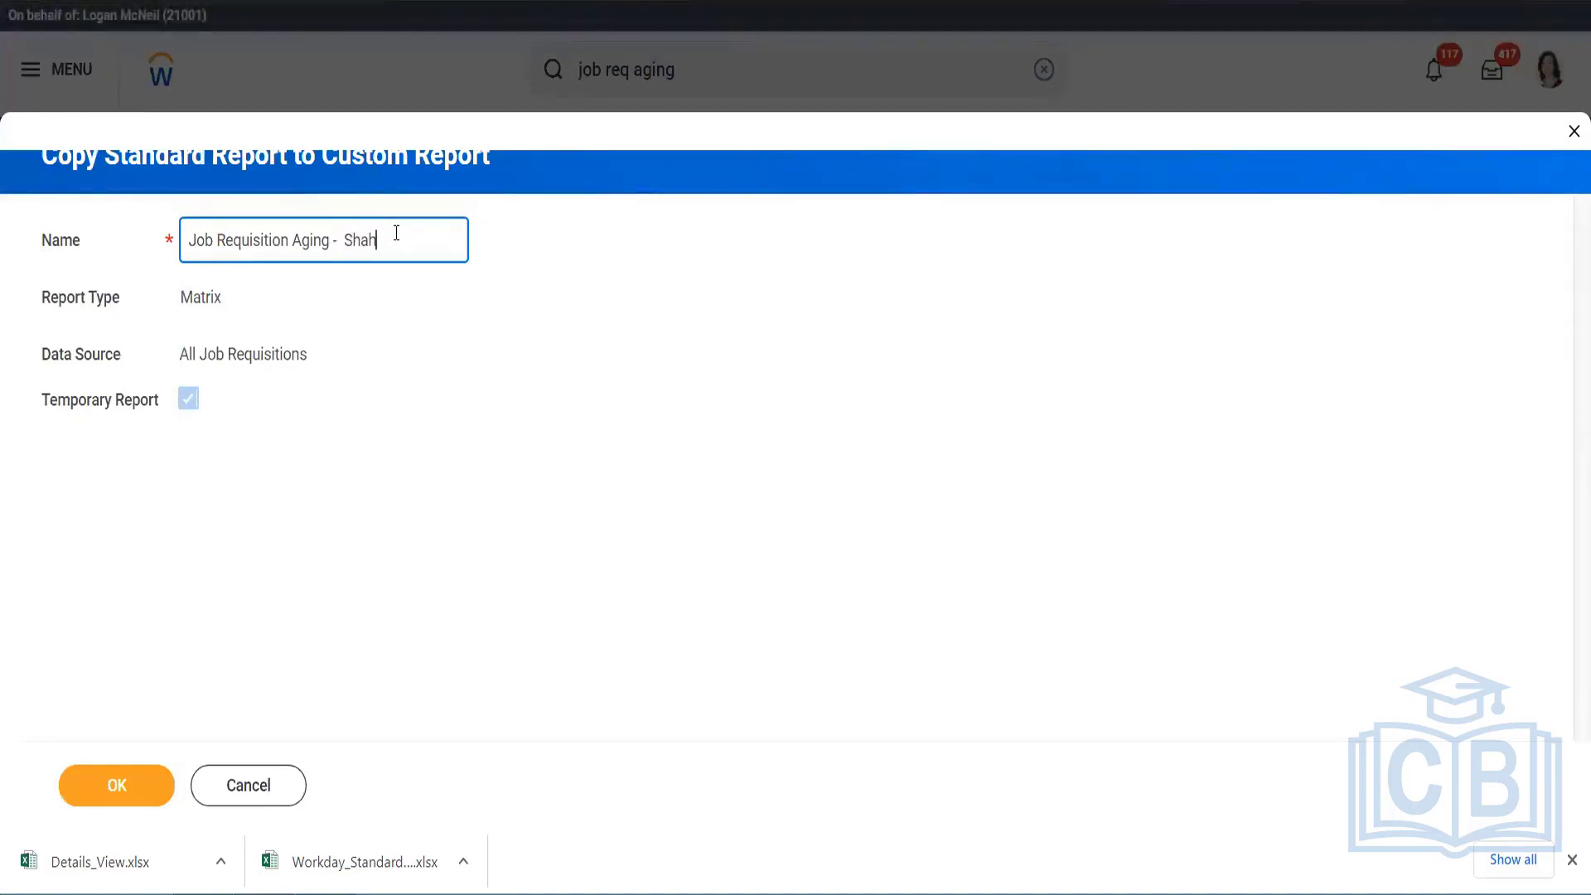
left_click(118, 785)
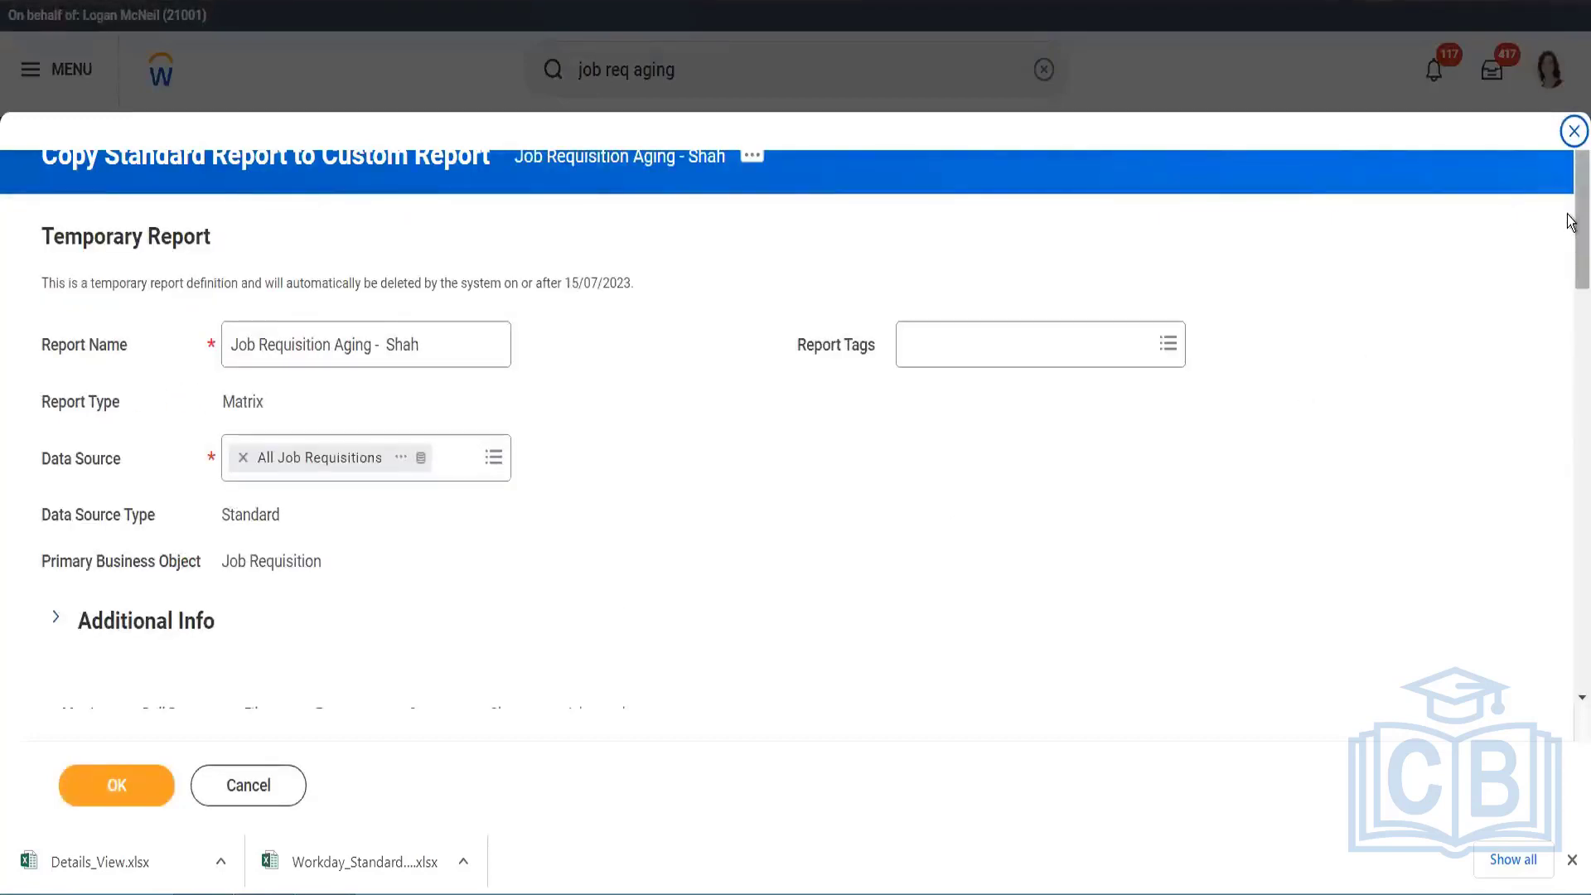
Step: Try to add a second row grouping field to the copied report by searching for "job req", and cancel editing its definition
scroll(1571, 234, "down", 5)
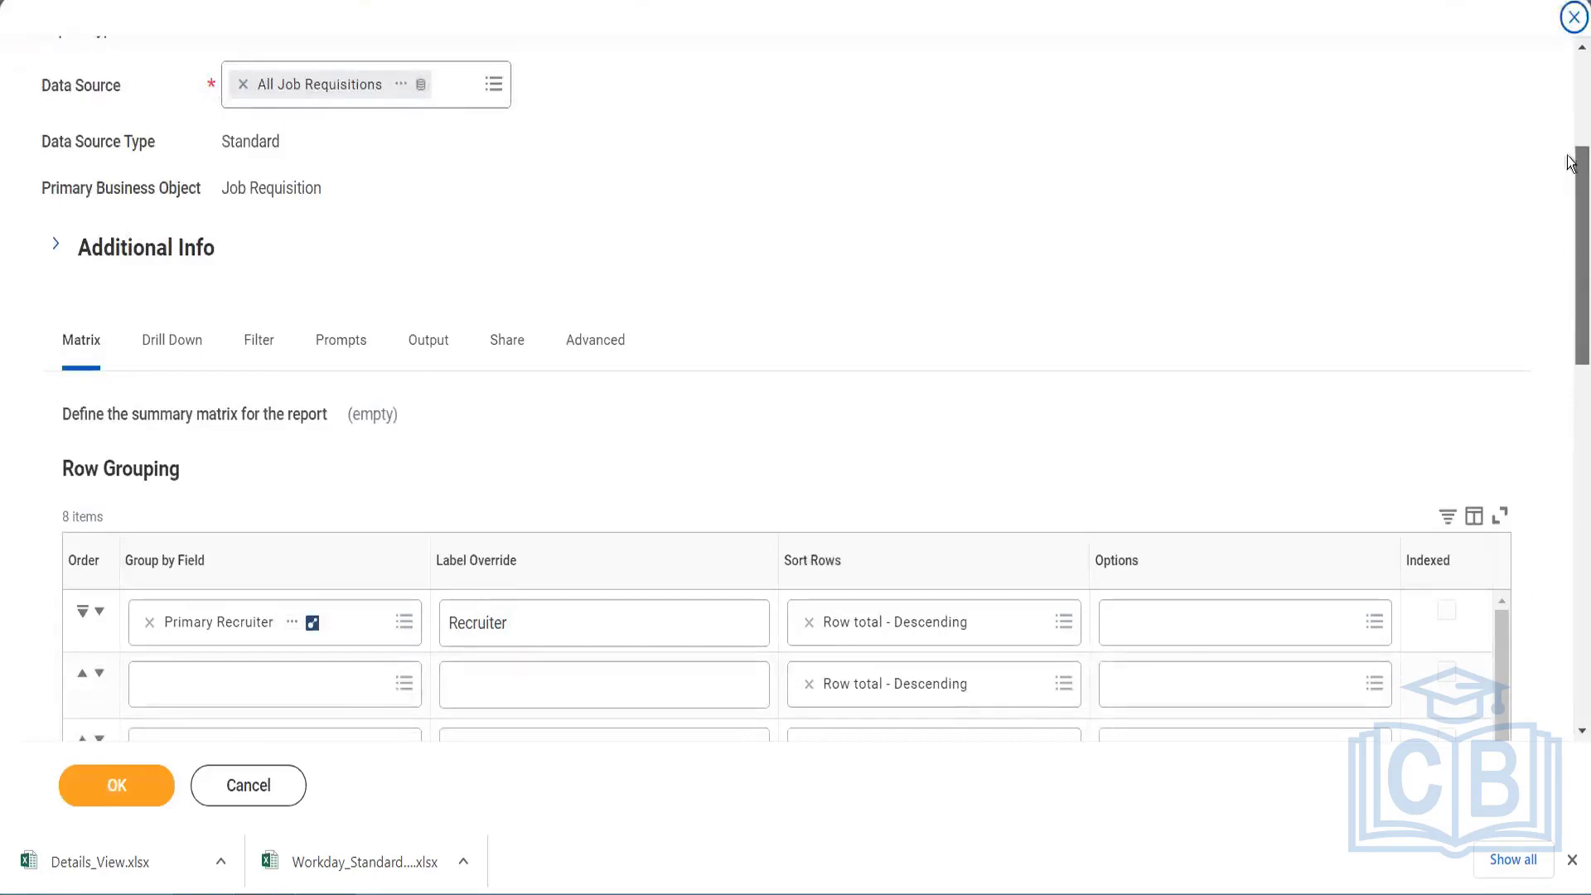
scroll(1573, 161, "up", 5)
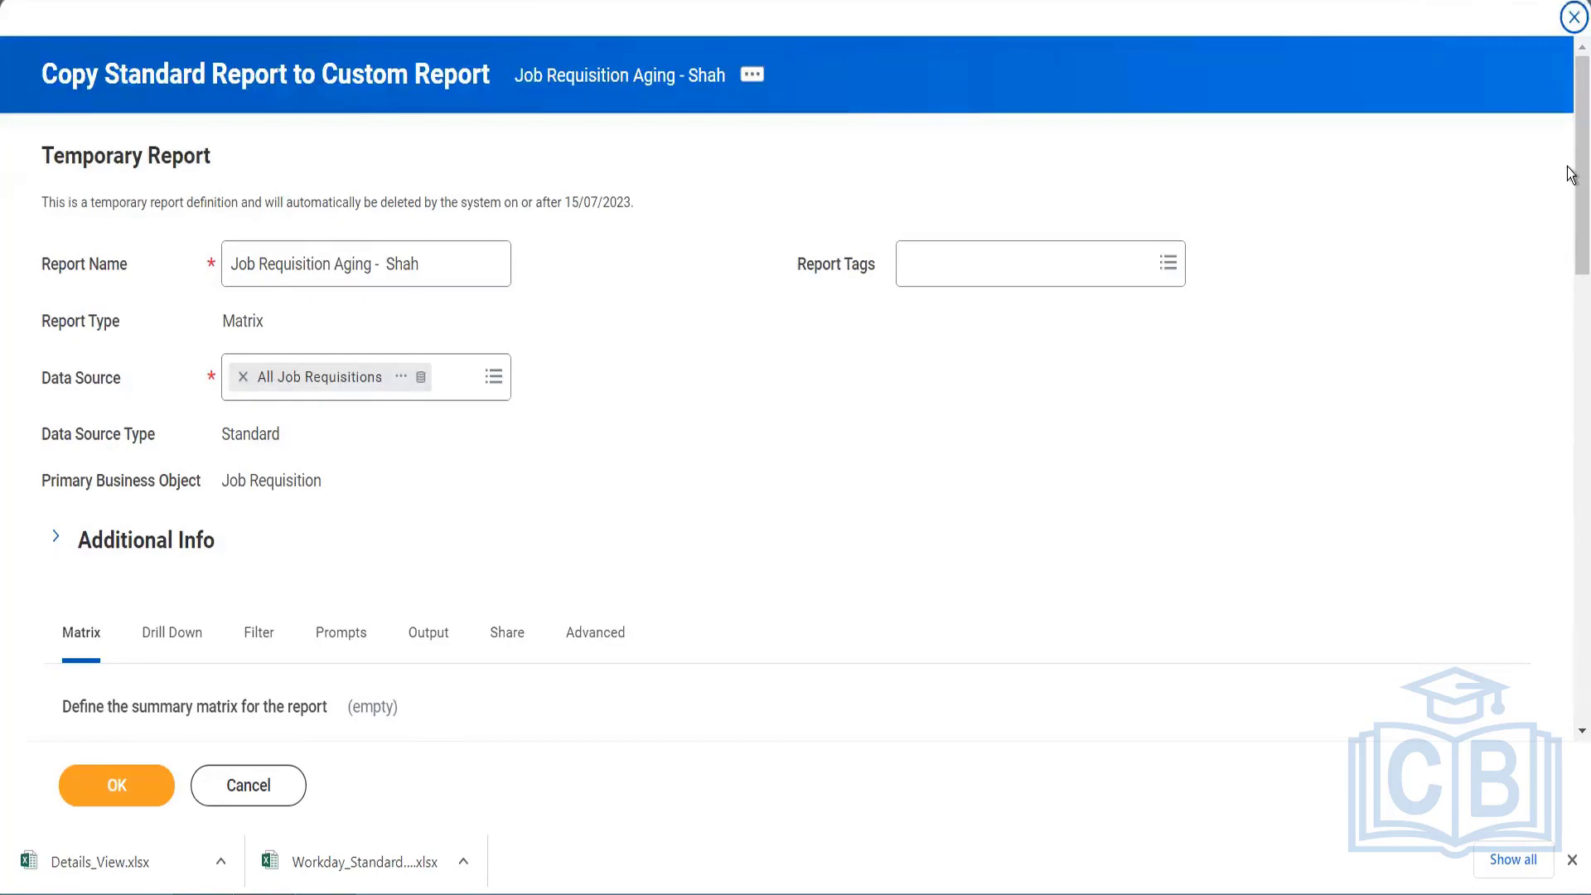
left_click_drag(1572, 225, 1570, 358)
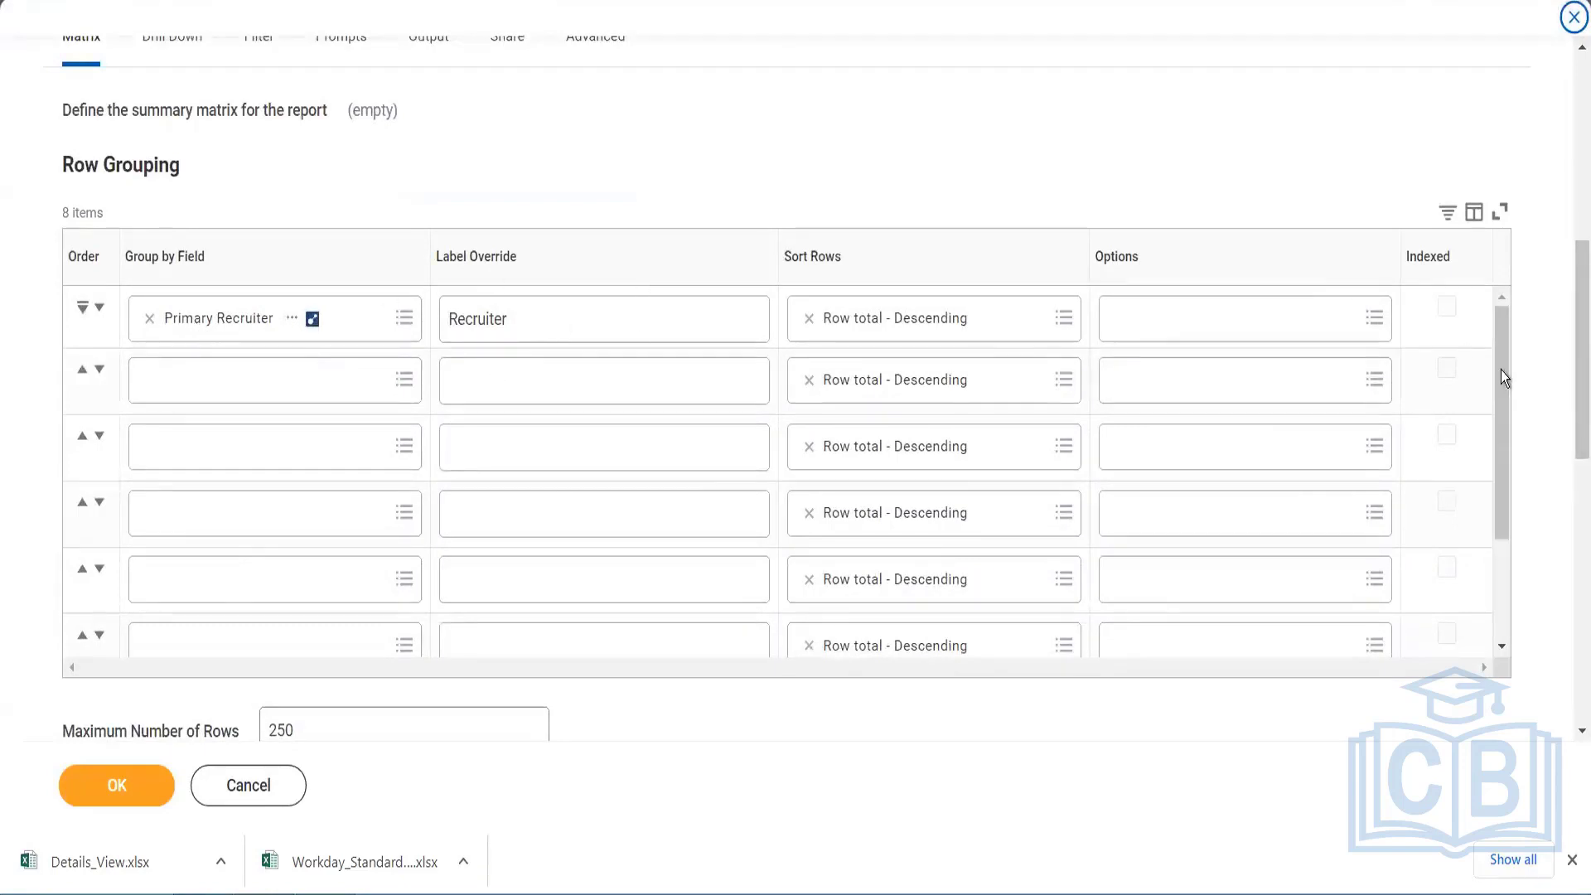
left_click_drag(1502, 377, 1480, 266)
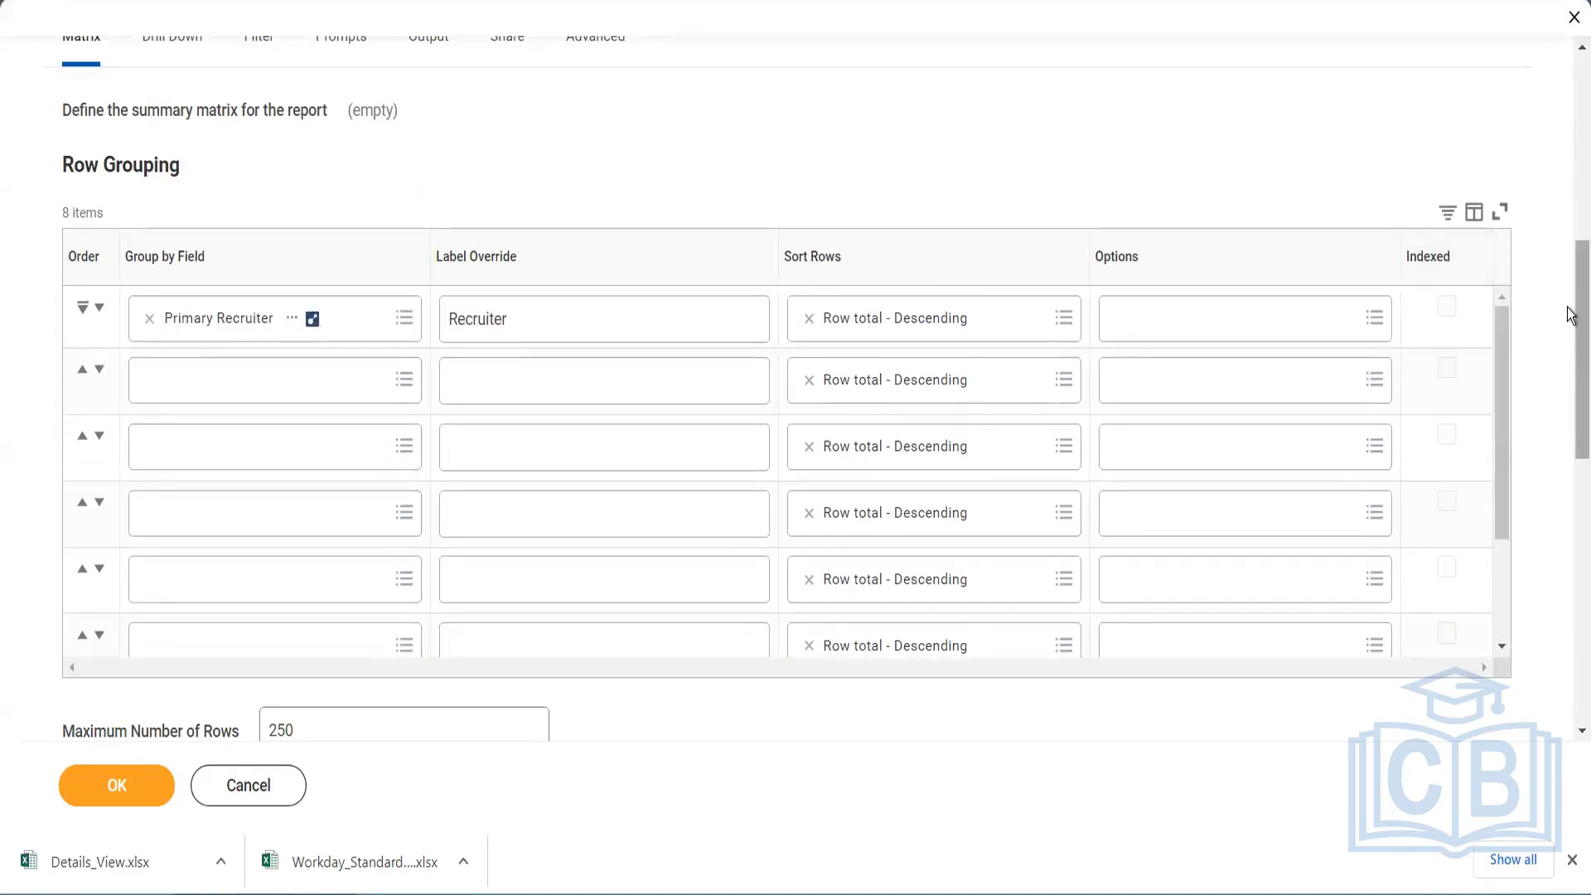
scroll(1569, 329, "down", 1)
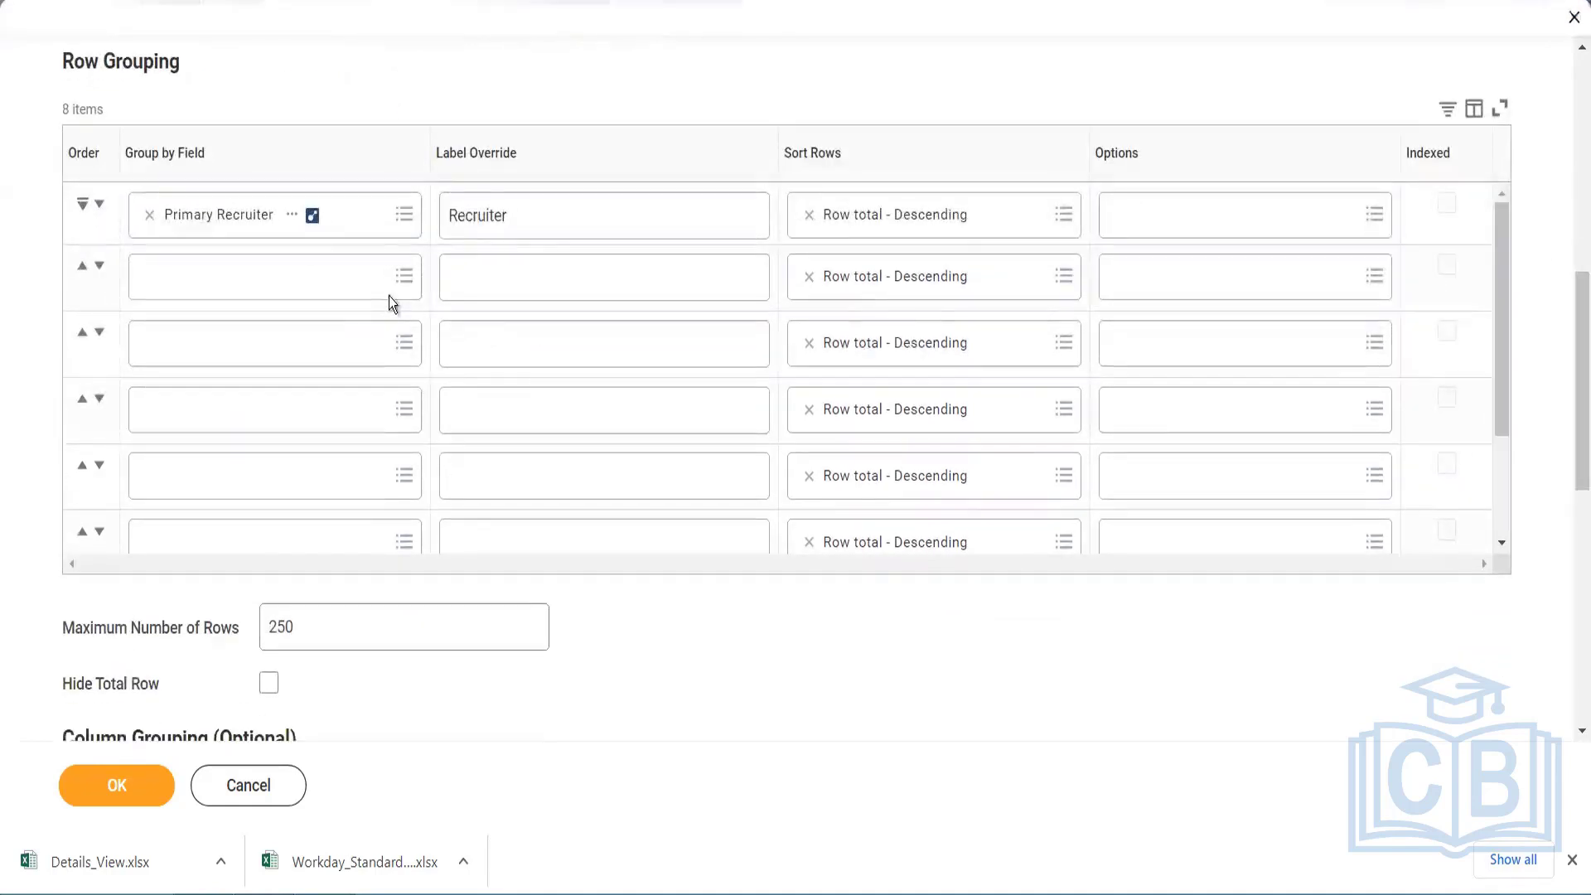
left_click(401, 278)
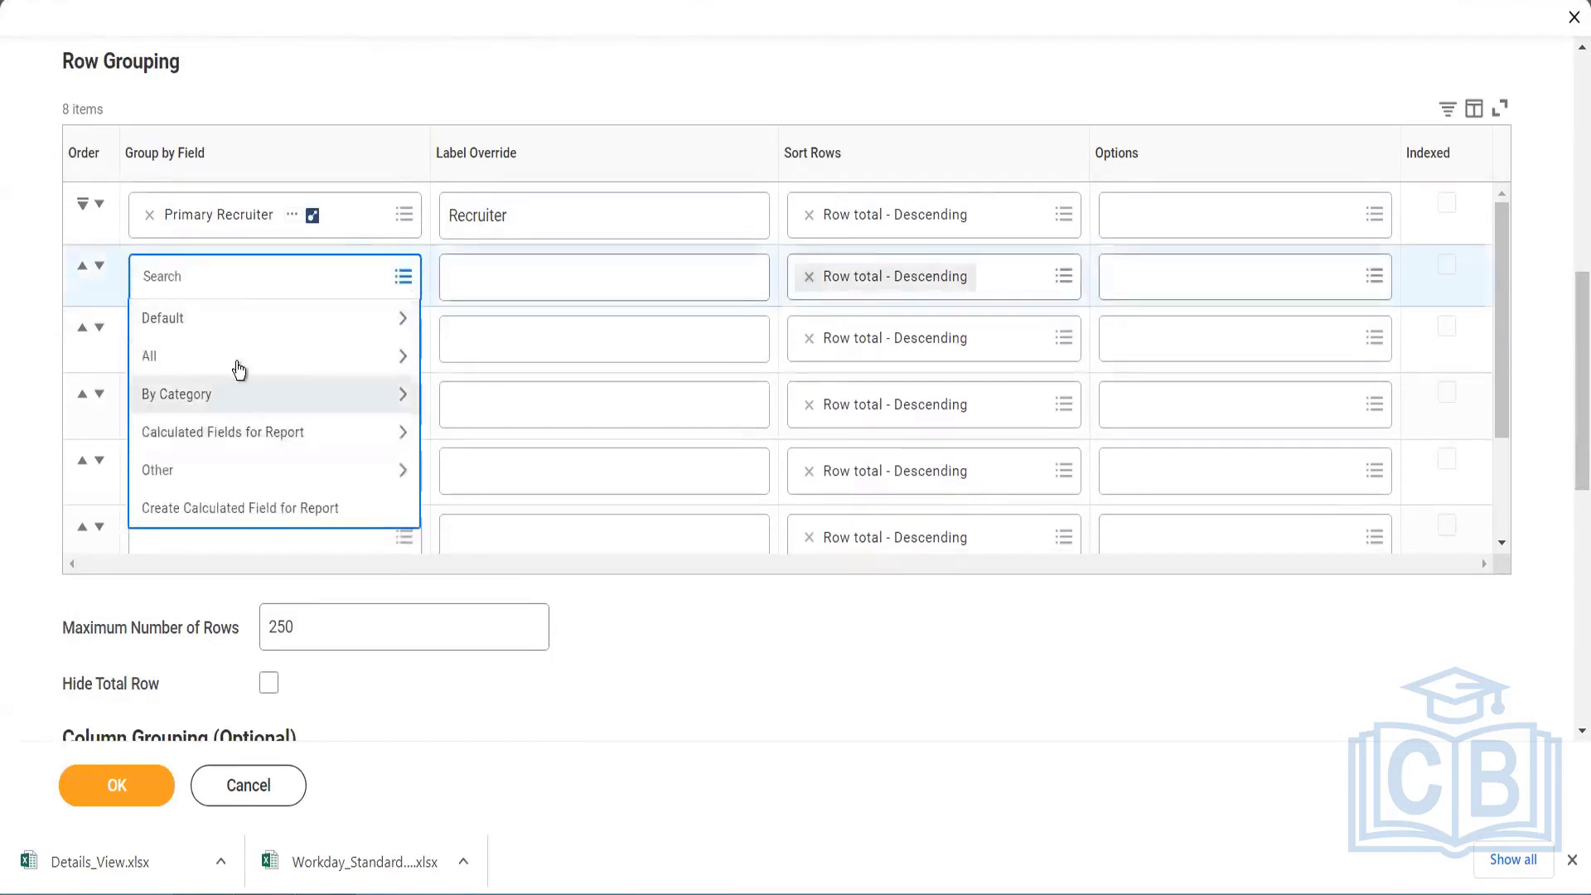
left_click(236, 366)
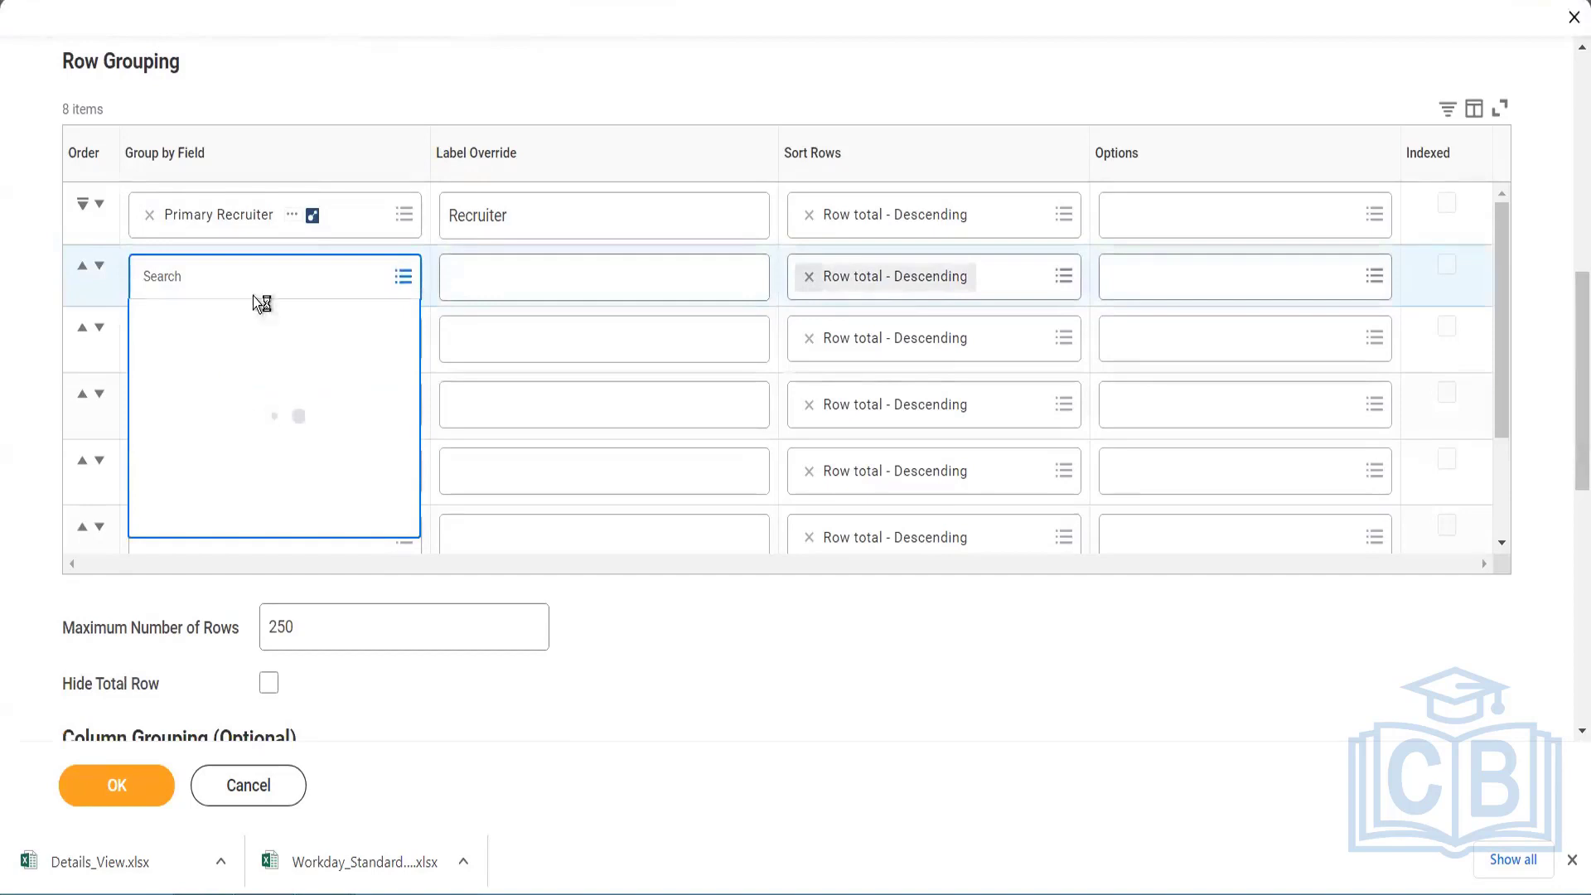
left_click(260, 276)
type("job")
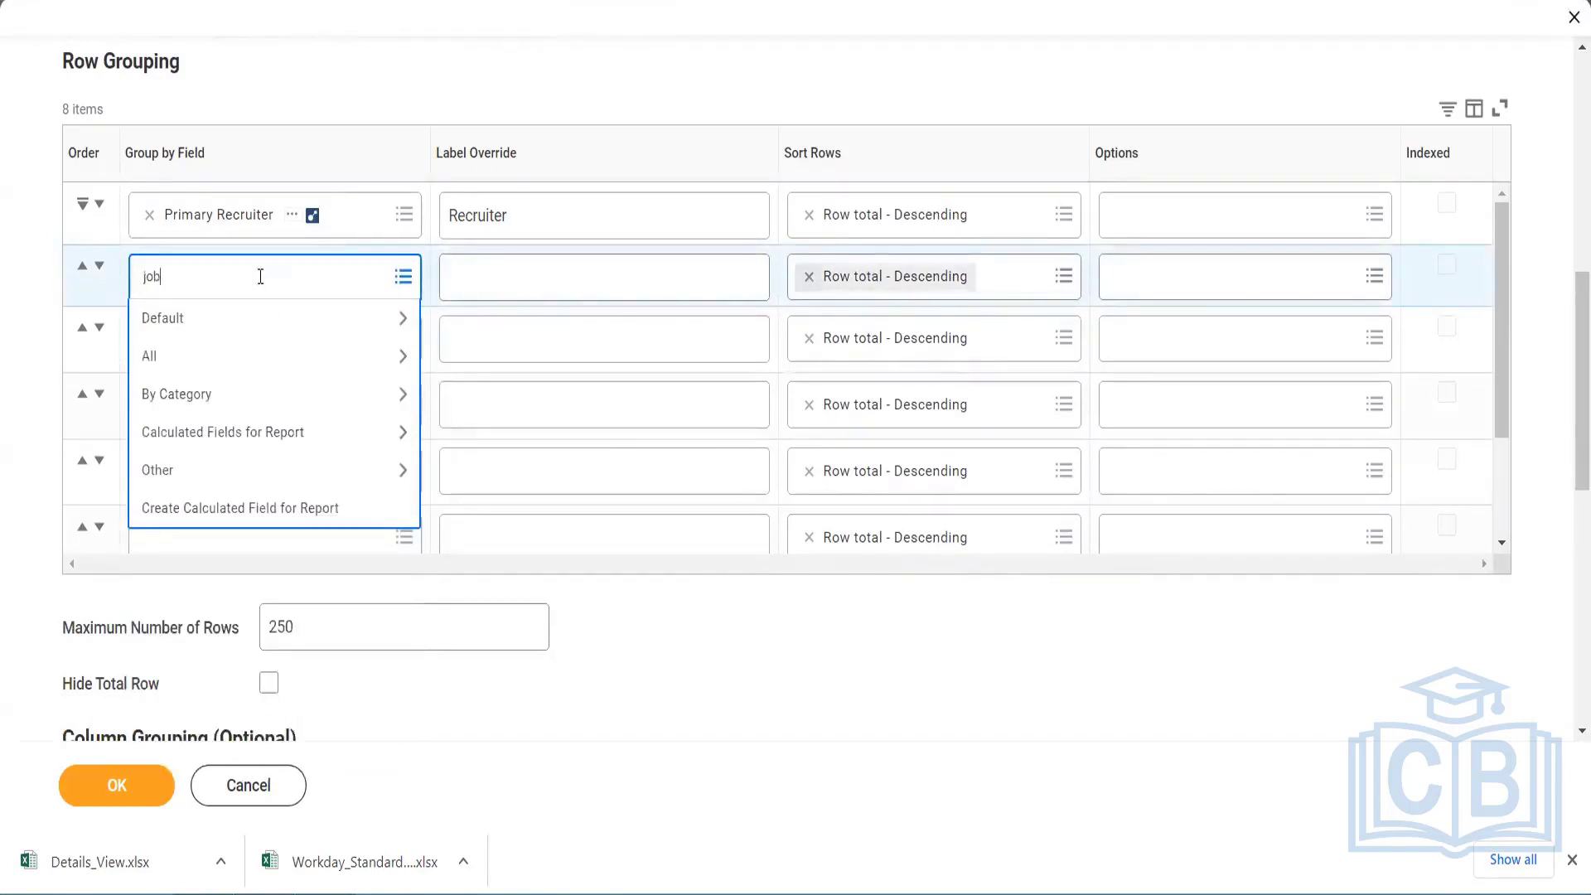
type(" req")
key("Return")
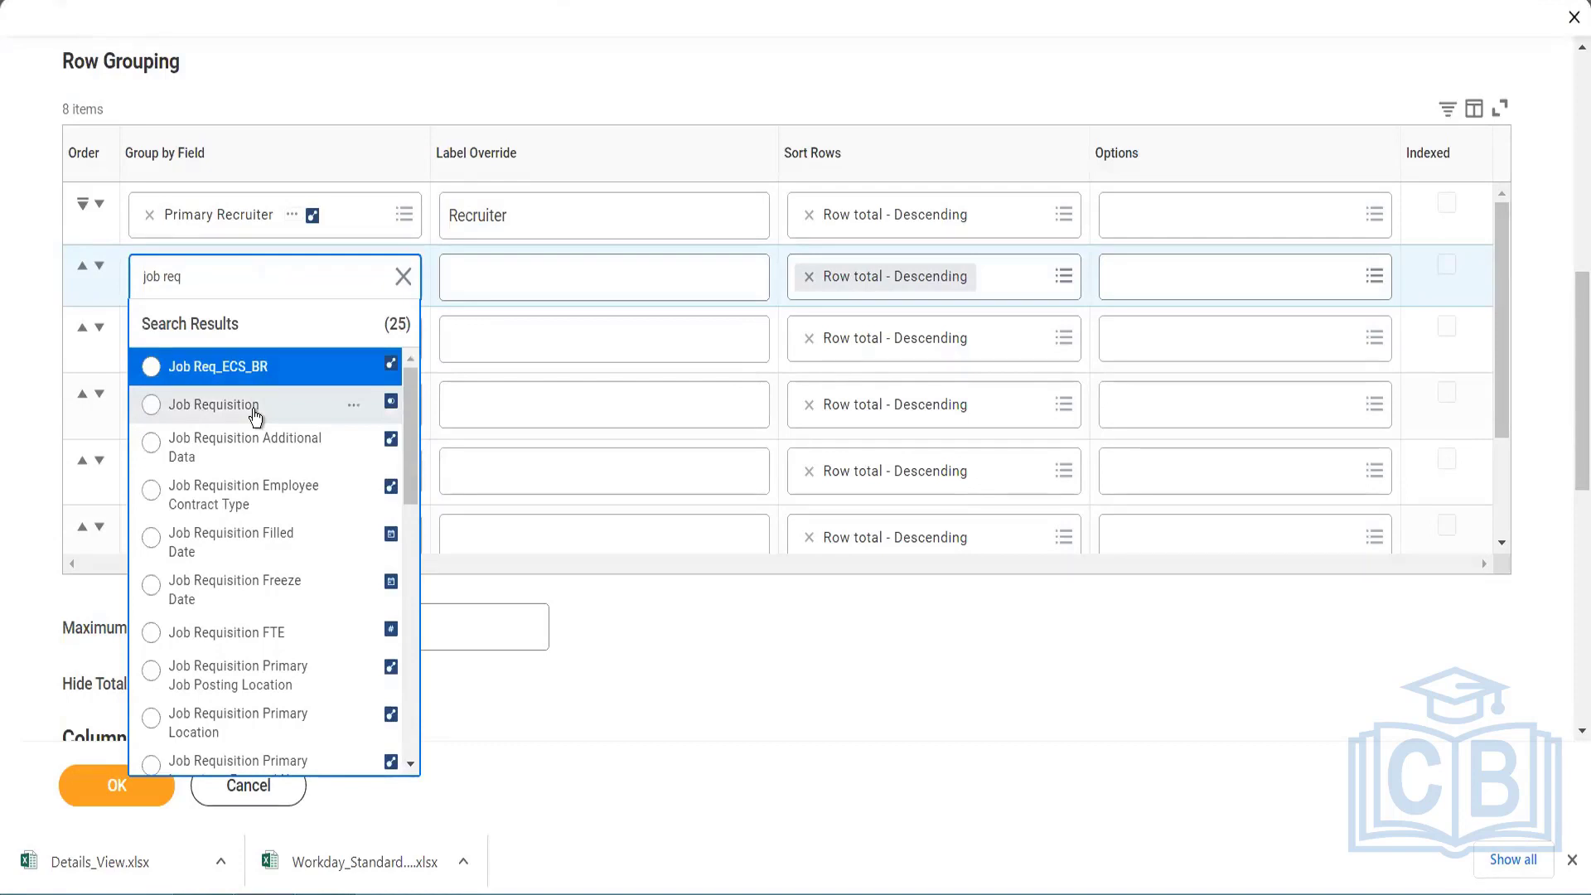
left_click(290, 822)
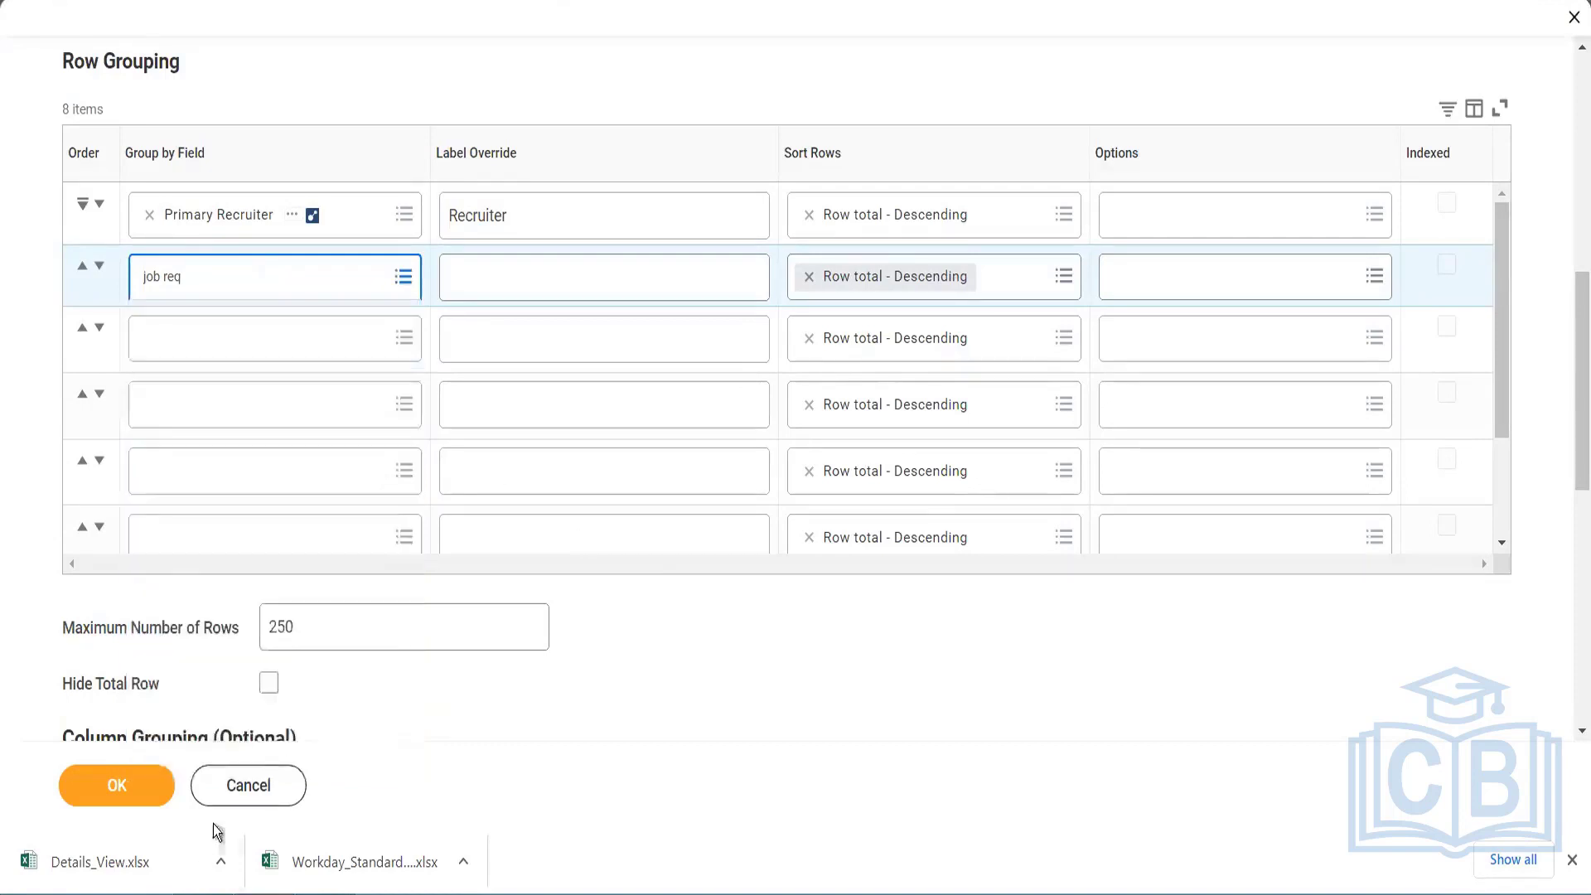
left_click(266, 784)
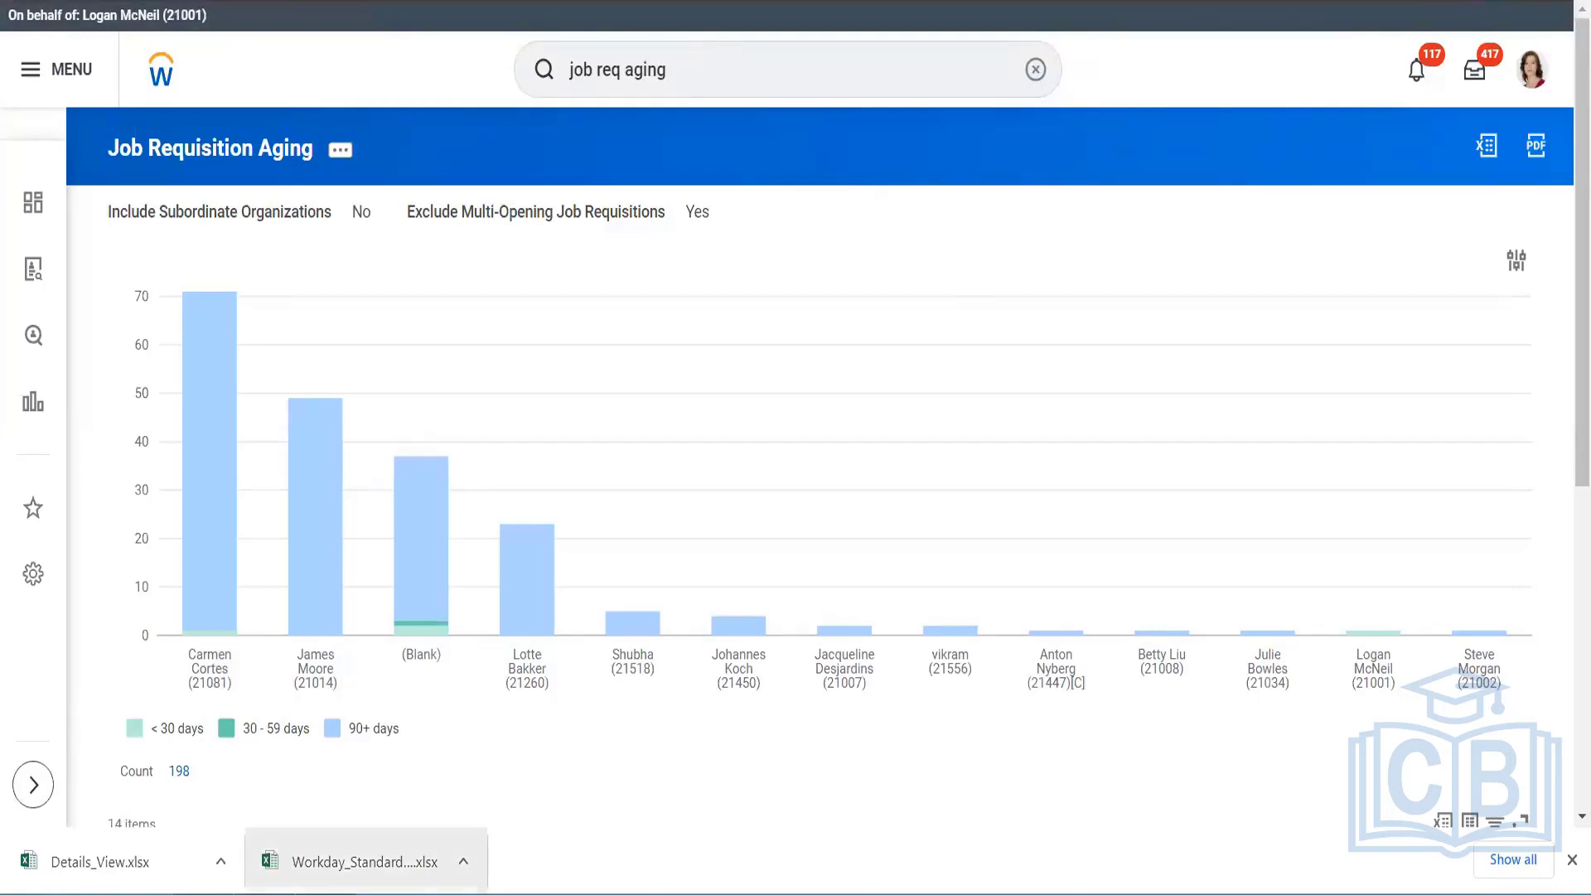
Step: Switch to the Workday_Standard_Reports workbook in Excel and search the Report column's filter values for "experience"
mouse_move(286, 842)
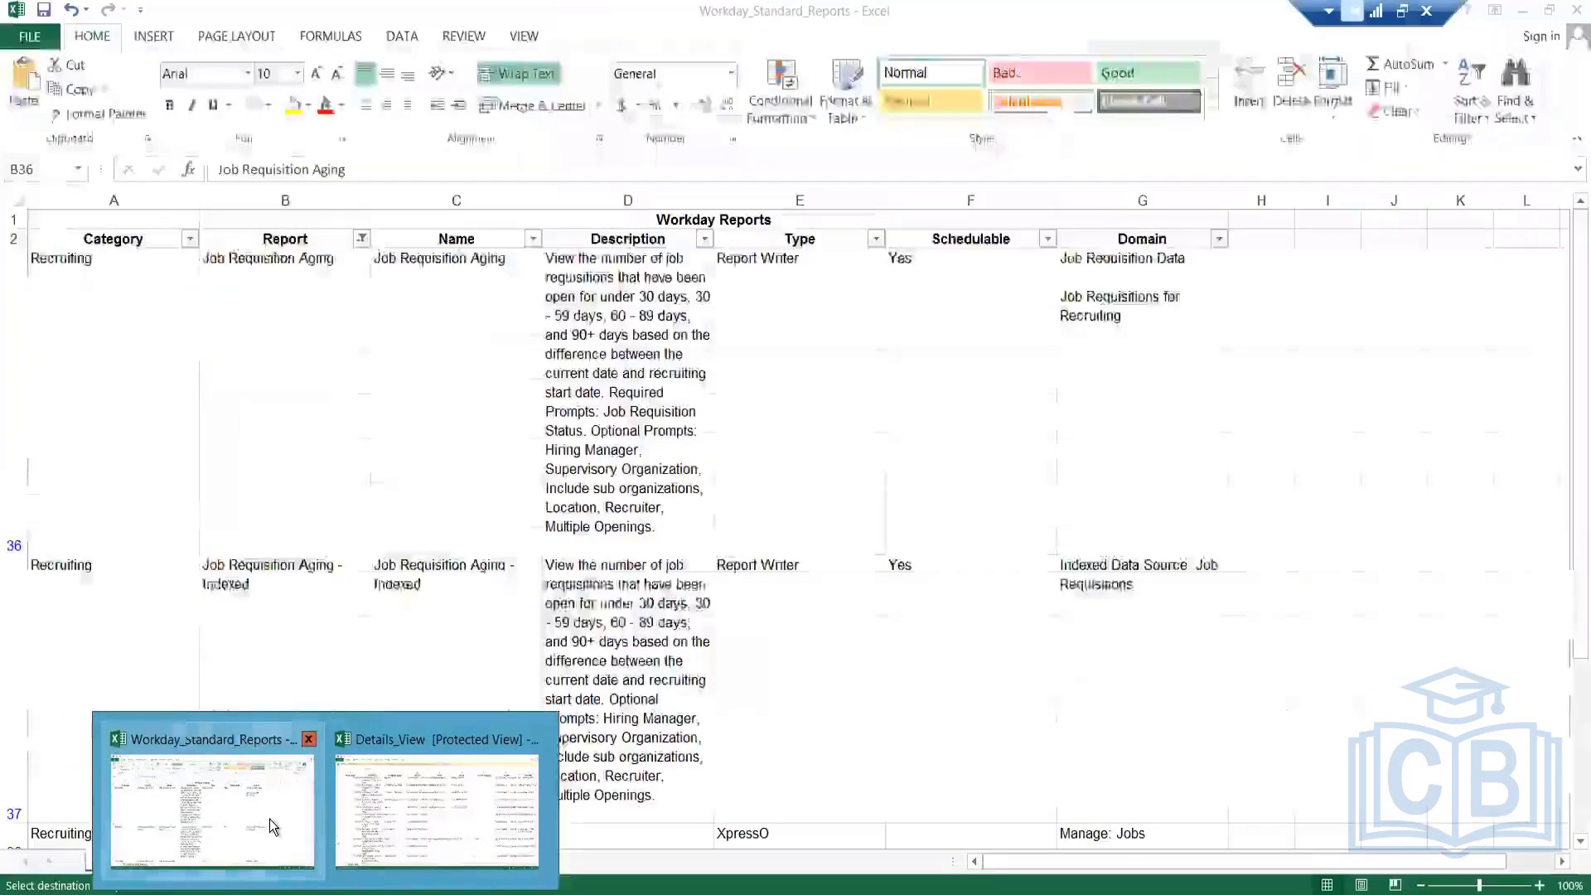
left_click(270, 819)
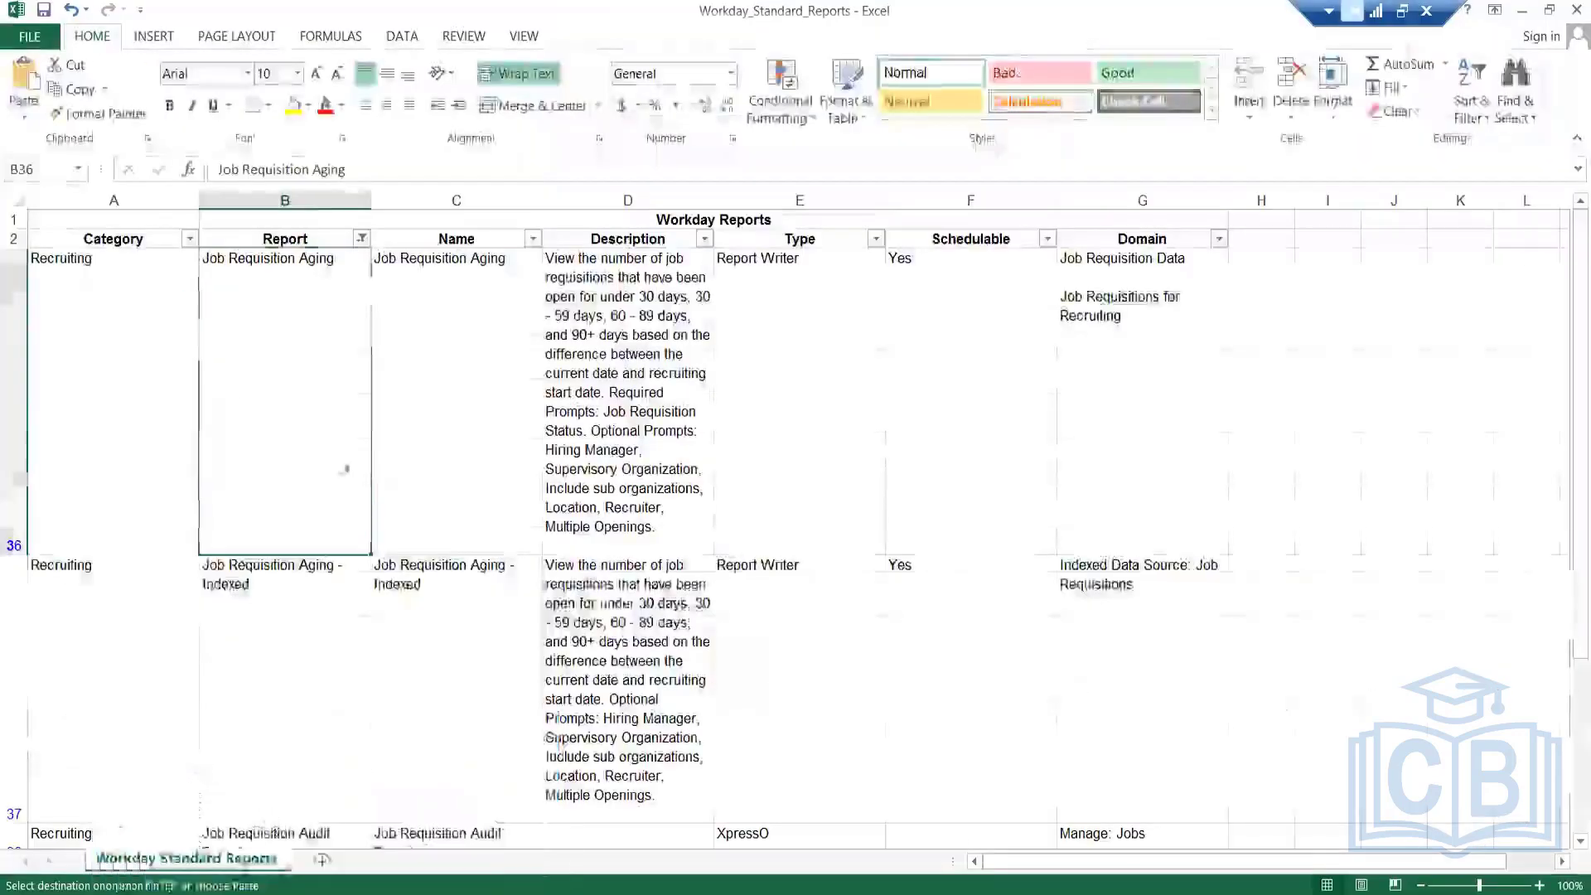
left_click(359, 239)
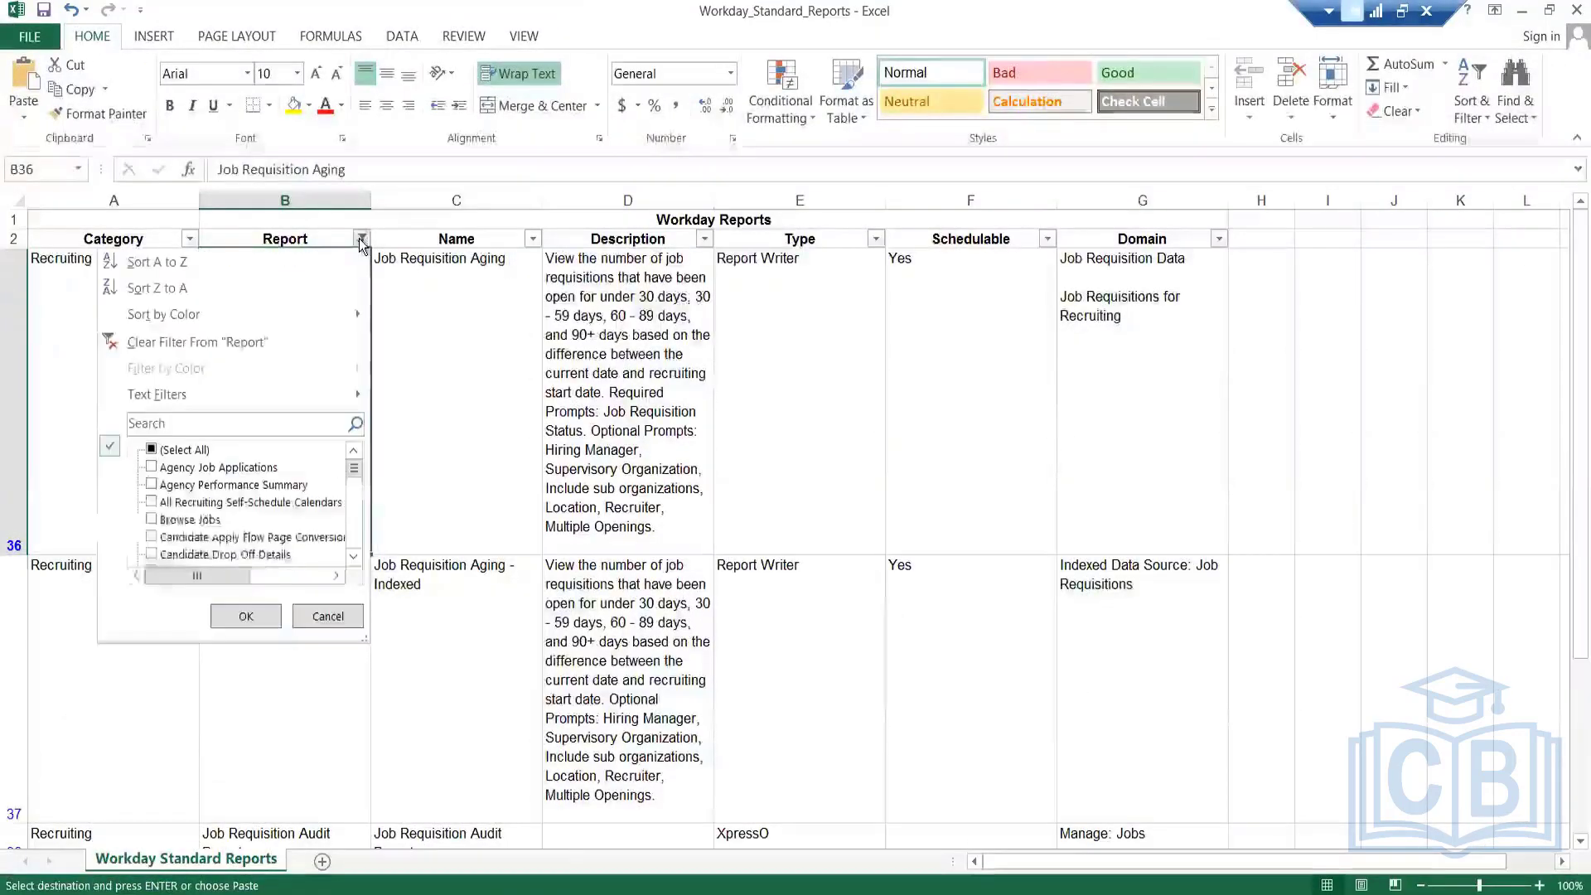
left_click(183, 453)
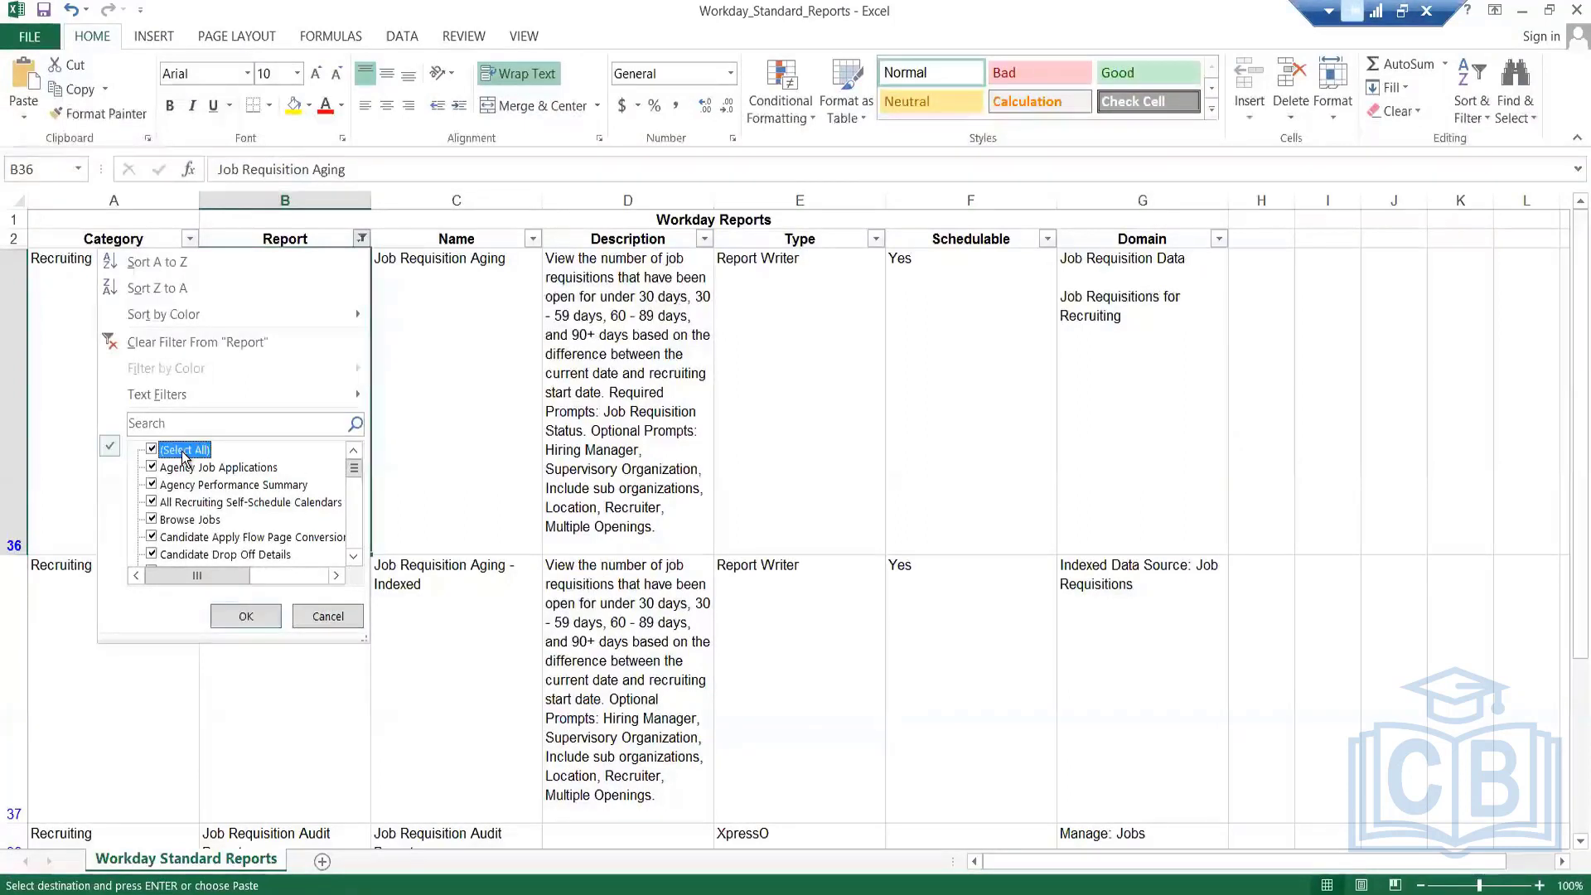
left_click(184, 456)
left_click(194, 421)
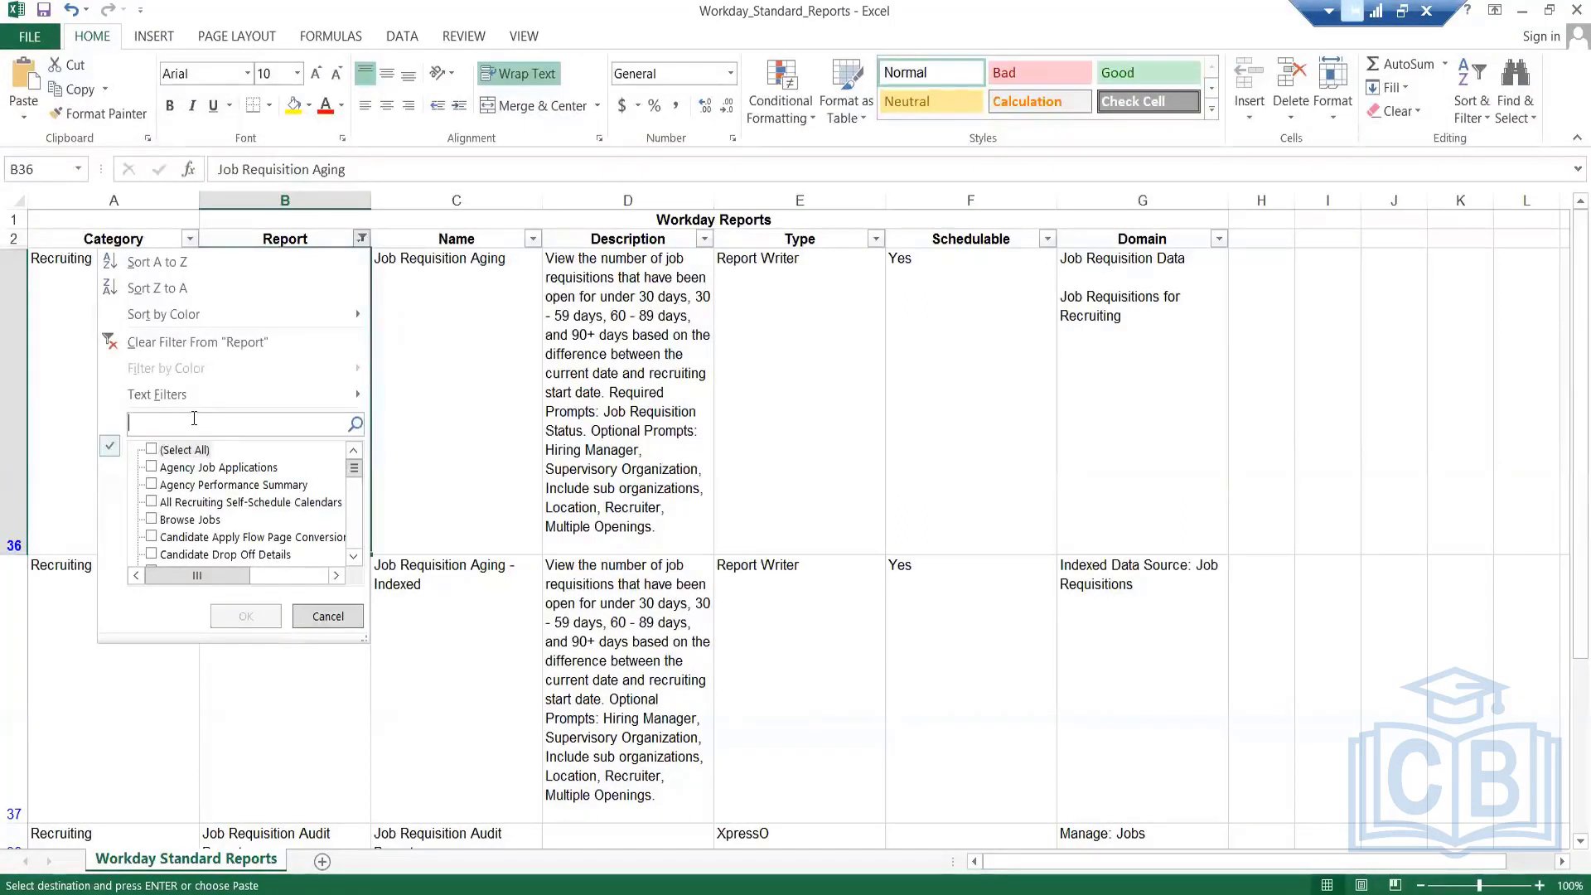
type("experience")
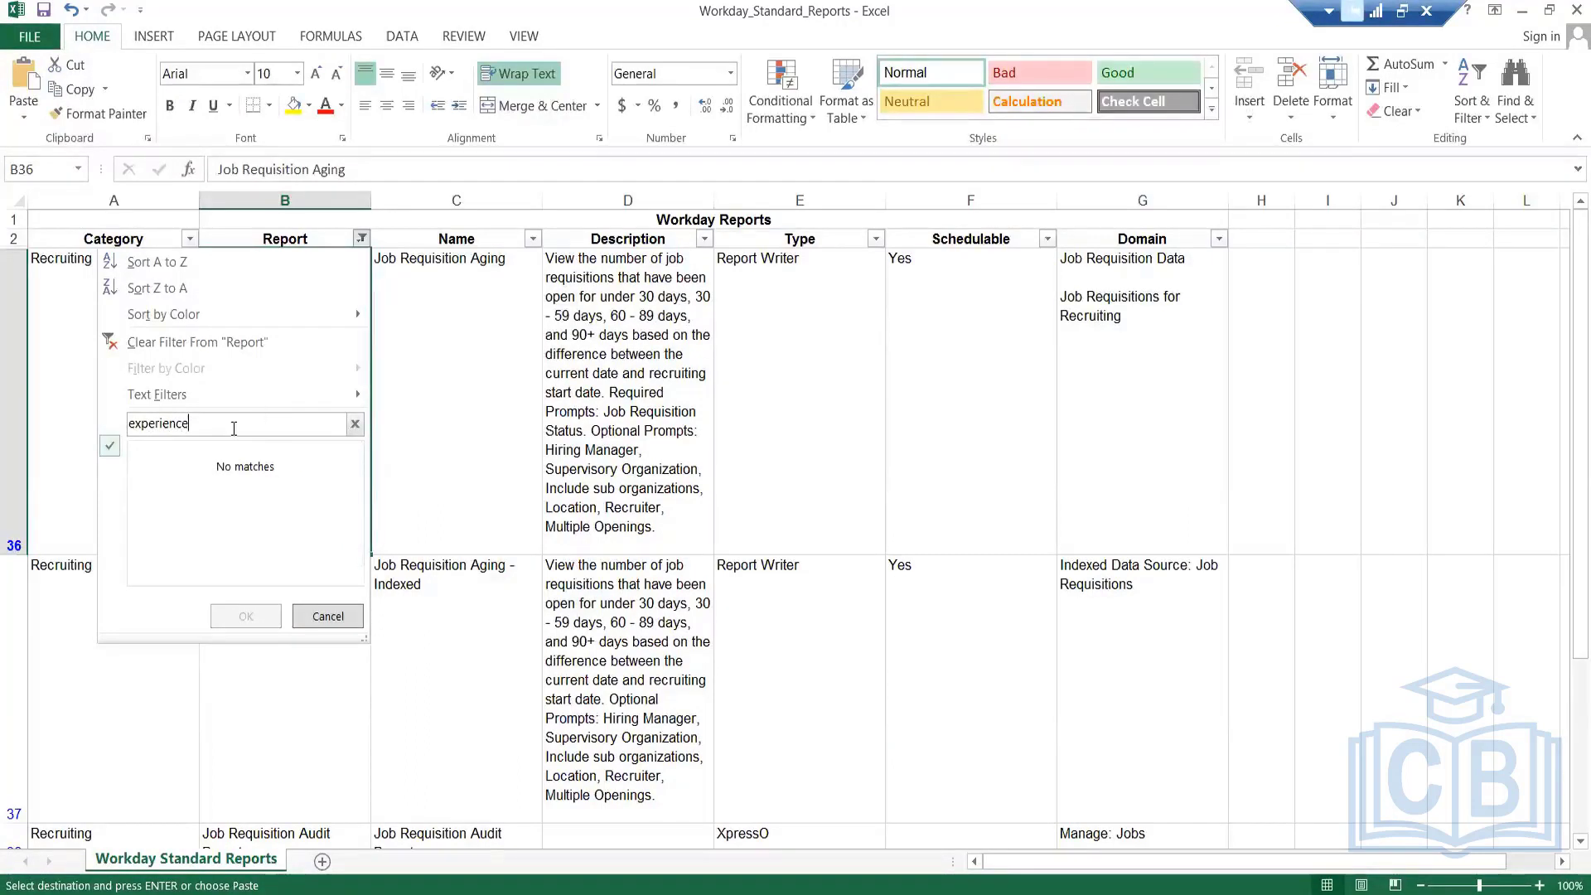
Step: Replace the search text in the Report column's filter with "feedb"
key("BackSpace")
key("BackSpace")
key("BackSpace")
key("BackSpace")
key("BackSpace")
key("BackSpace")
key("BackSpace")
key("BackSpace")
key("BackSpace")
key("BackSpace")
type("fee")
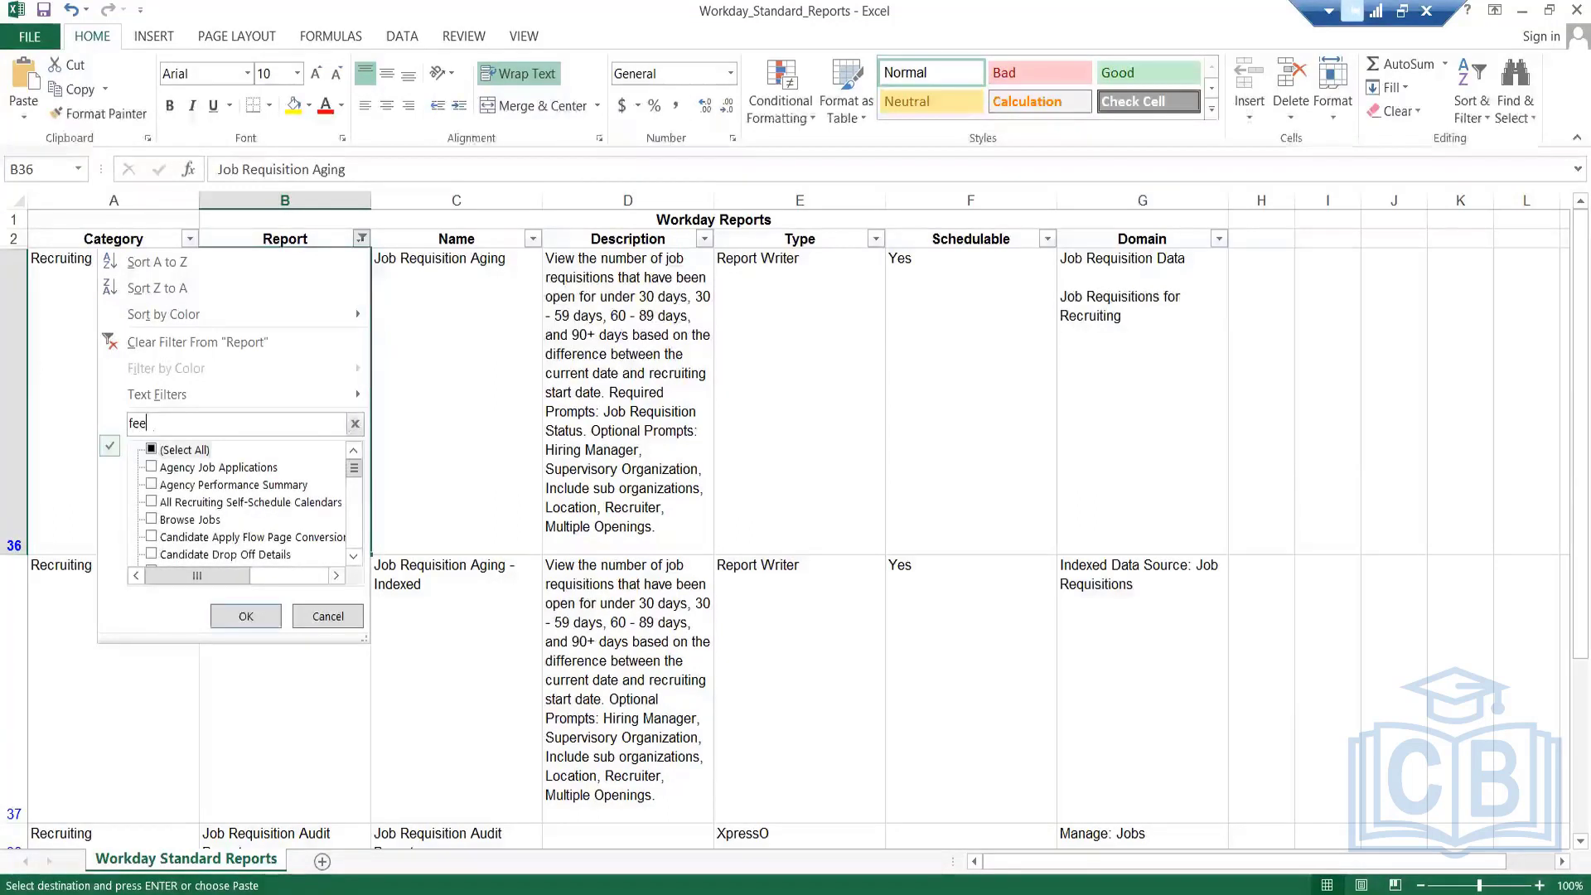
type("db")
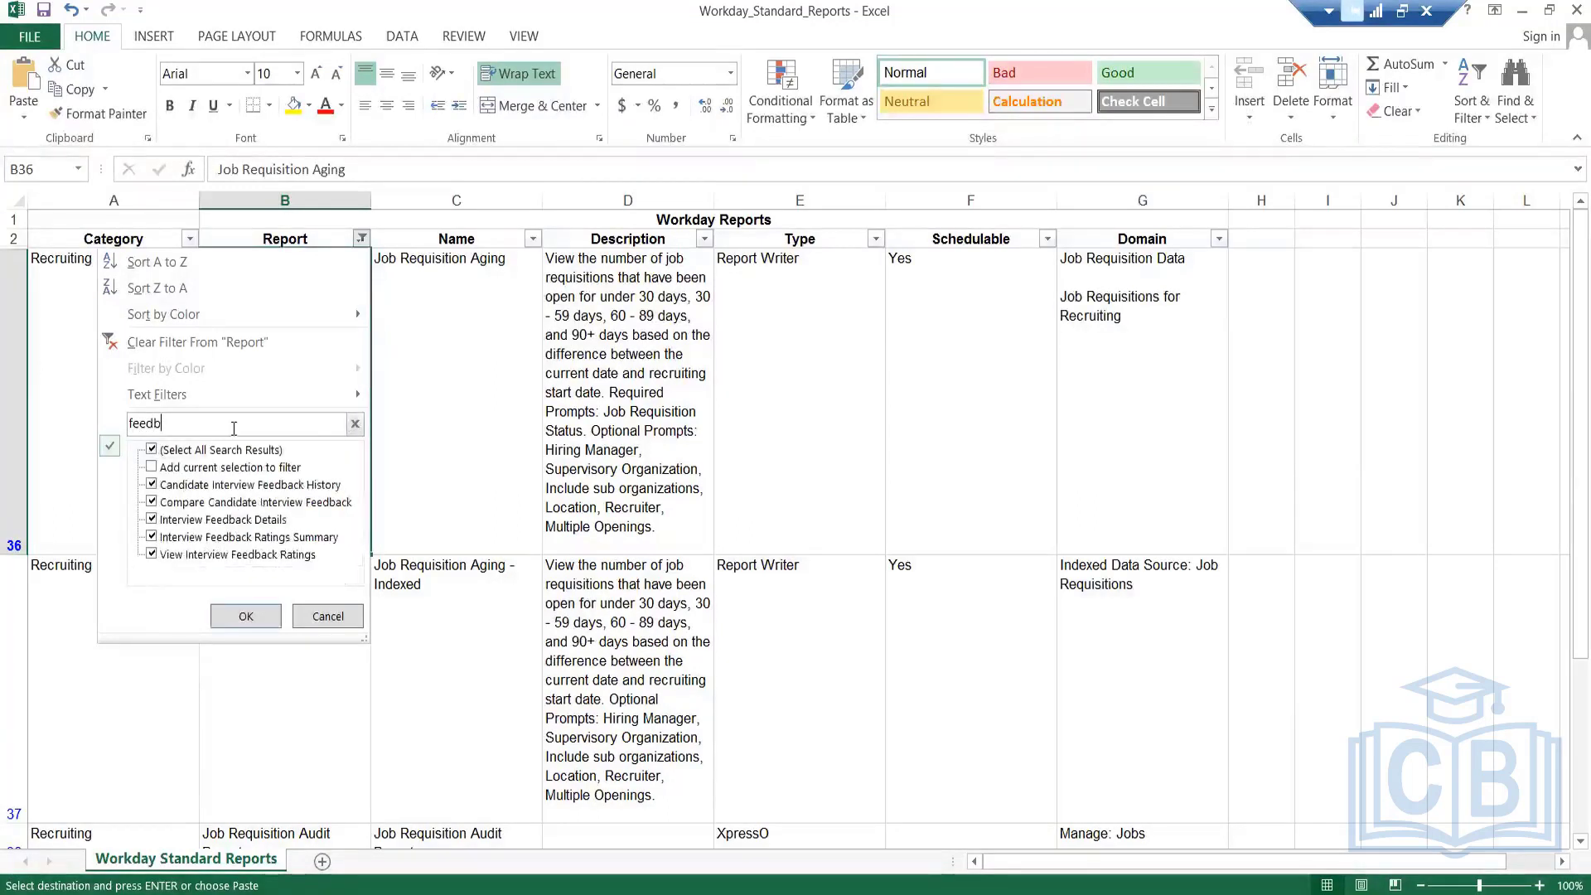